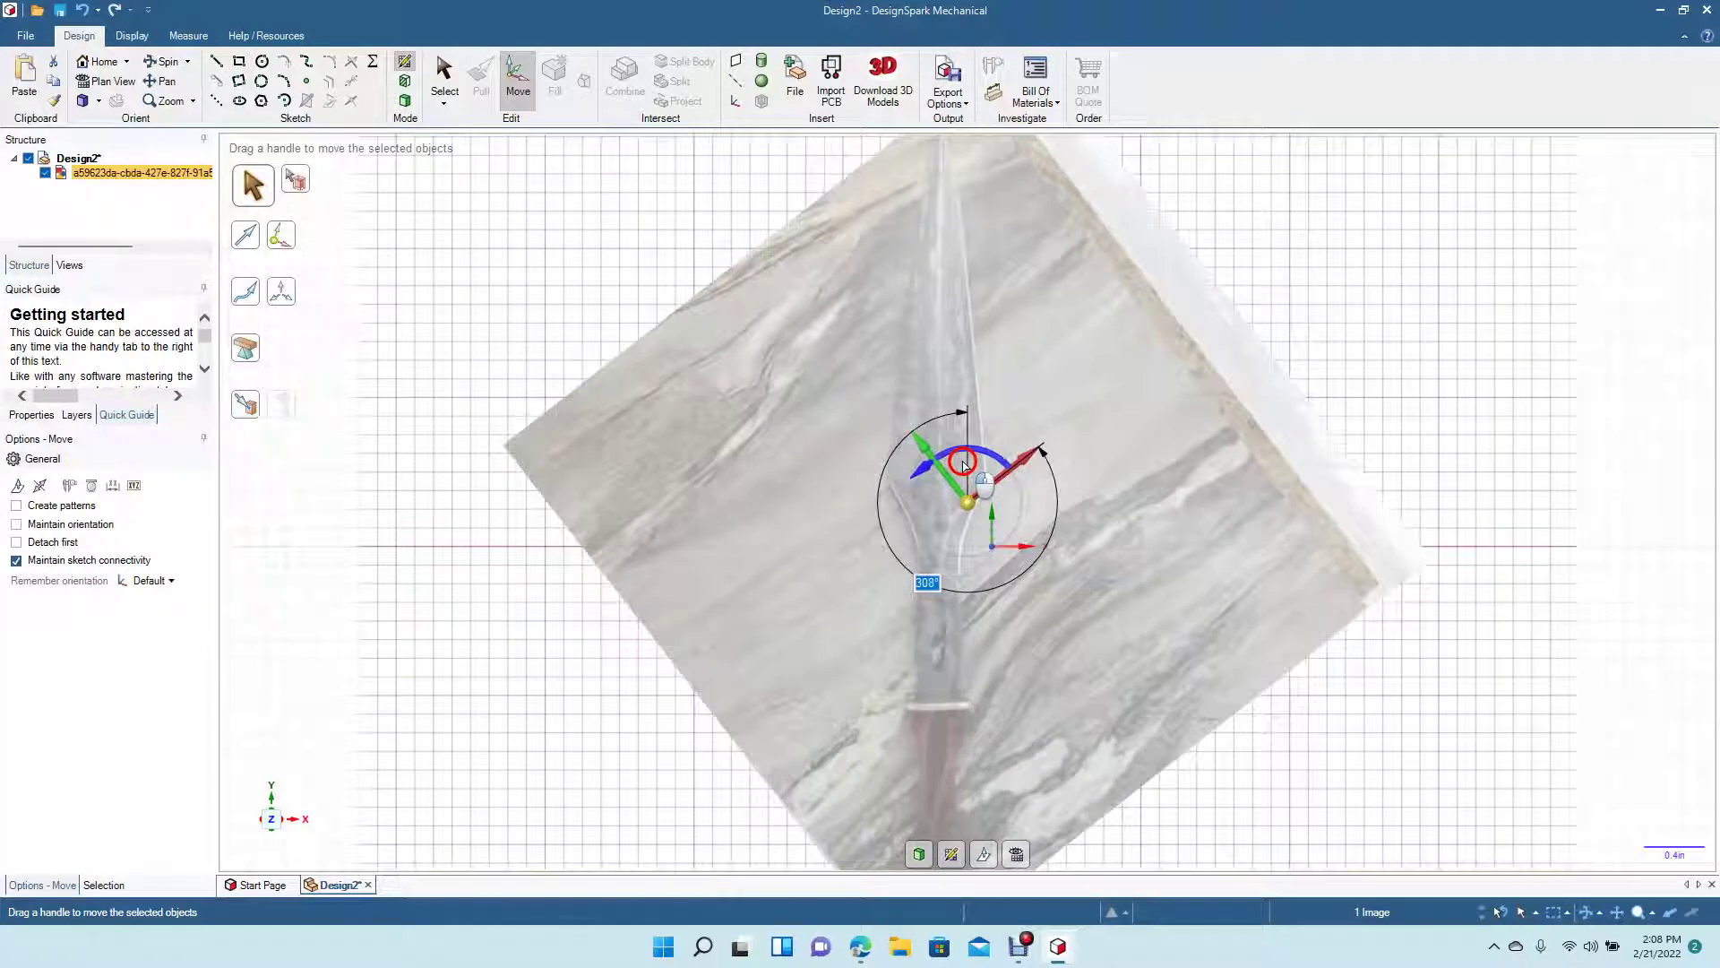
Step: Finish rotating the reference image so the blade stands upright, and move it so the blade's centre lies on the vertical axis
left_click(1369, 265)
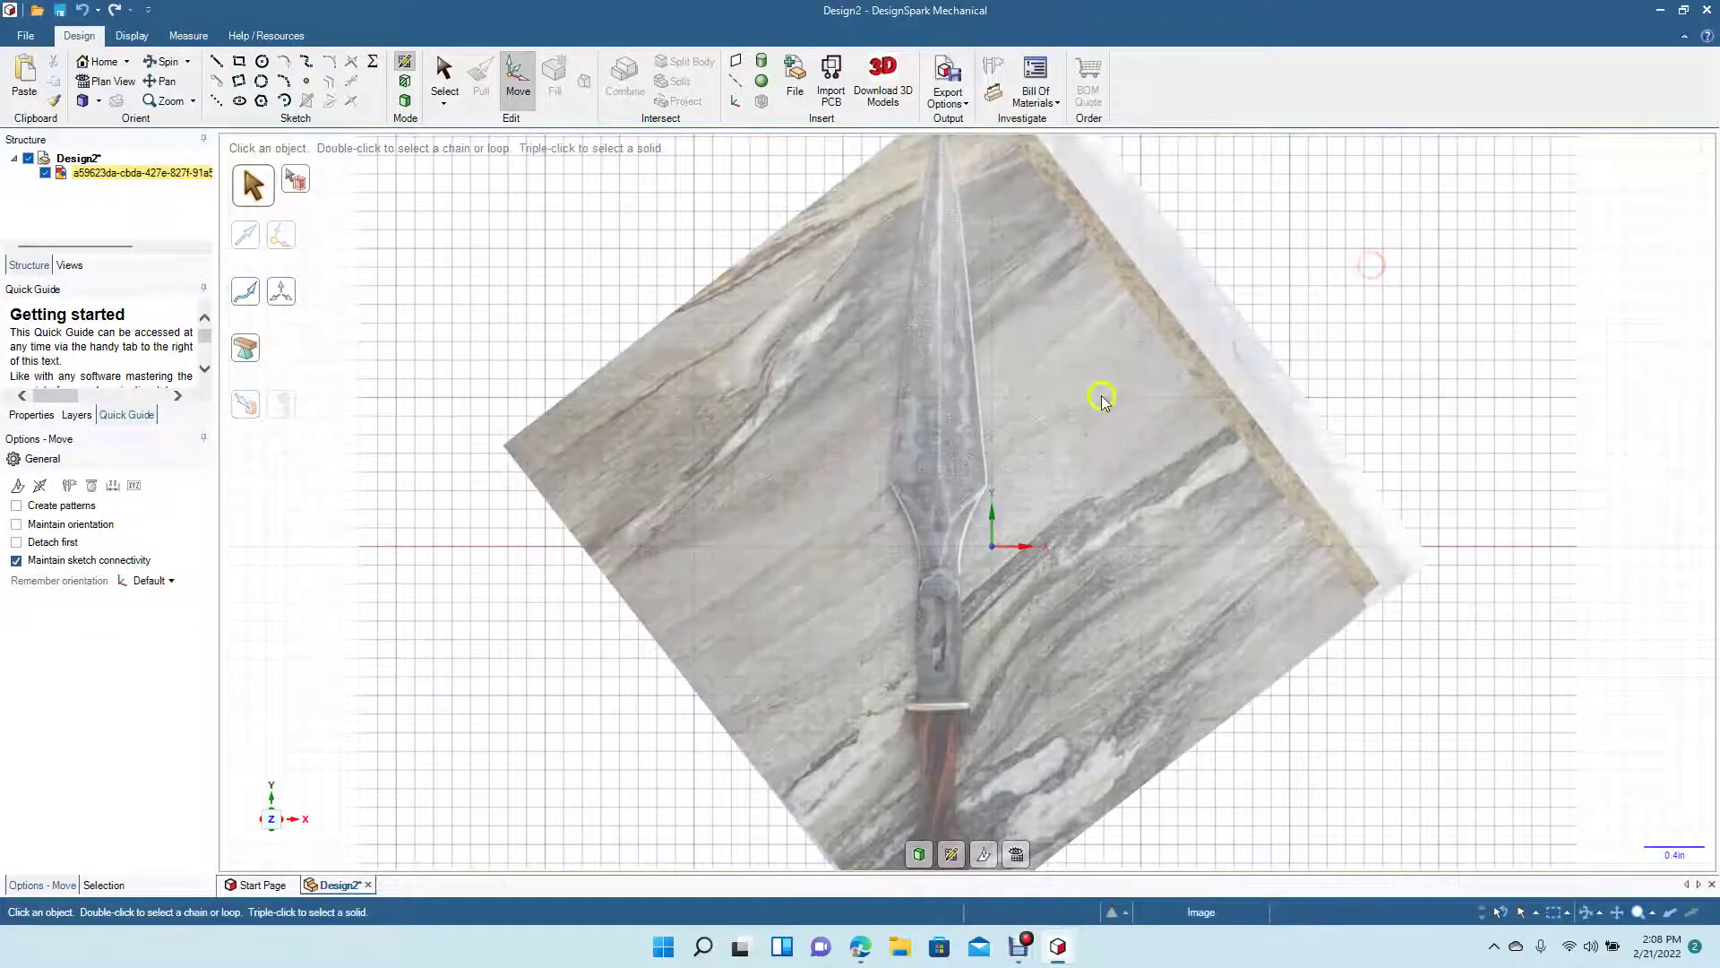
left_click(1038, 407)
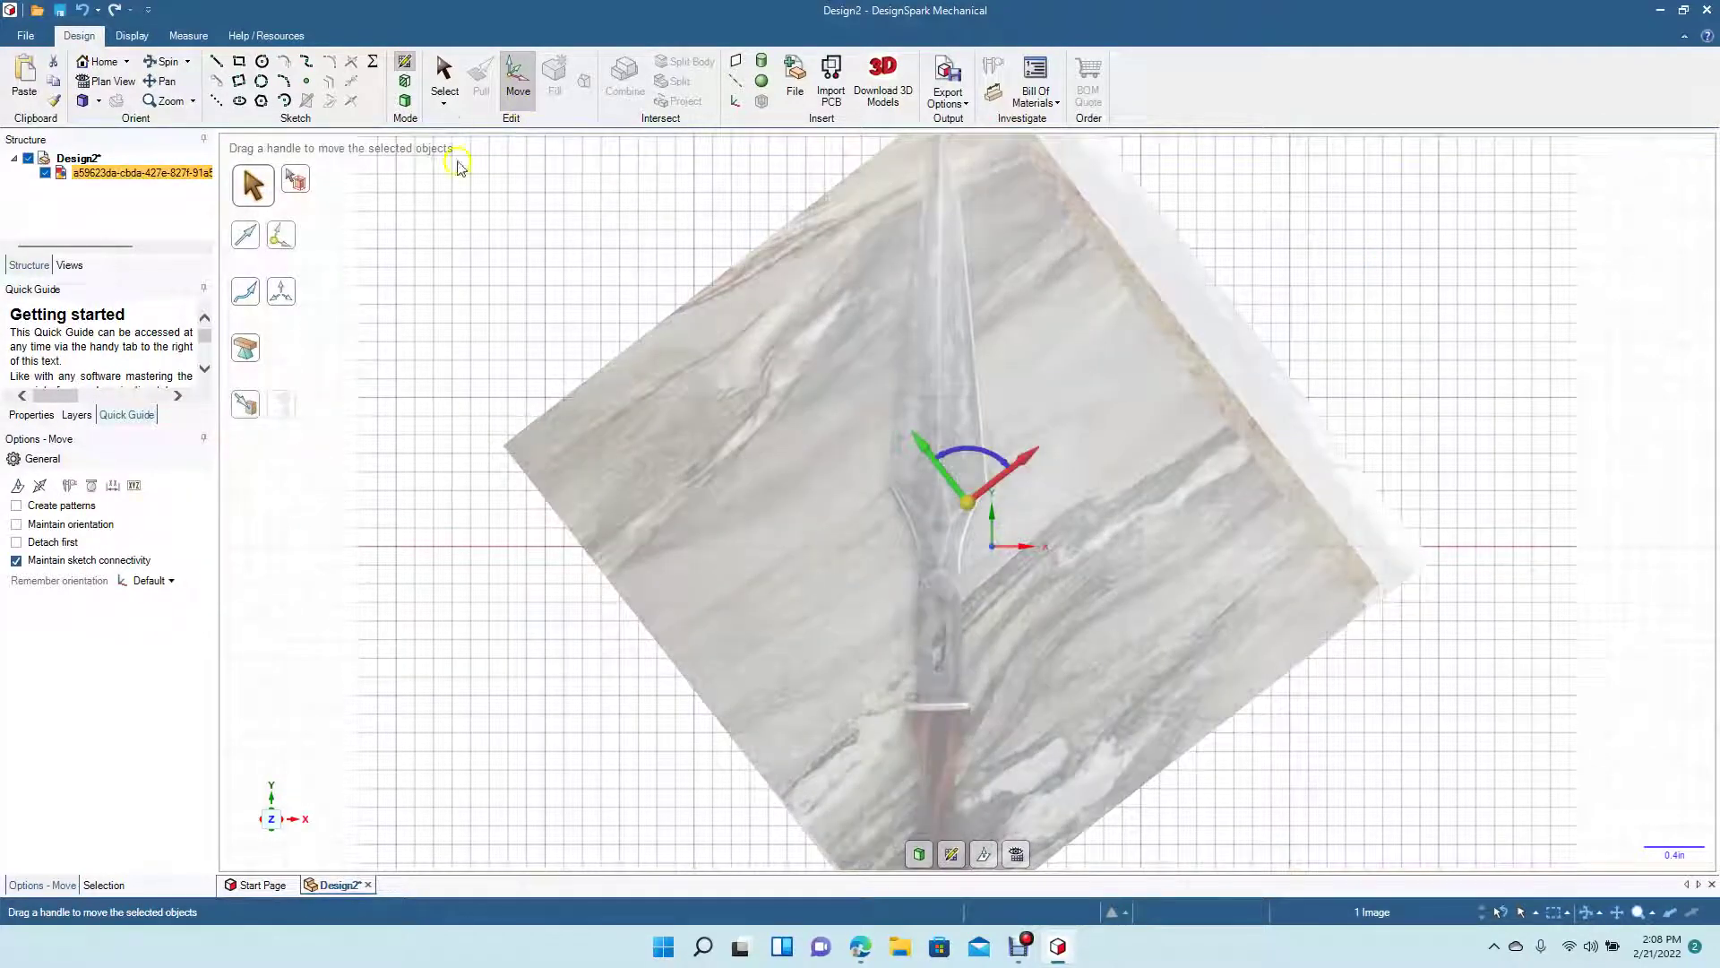
left_click(443, 75)
left_click_drag(798, 405, 850, 435)
left_click(1325, 264)
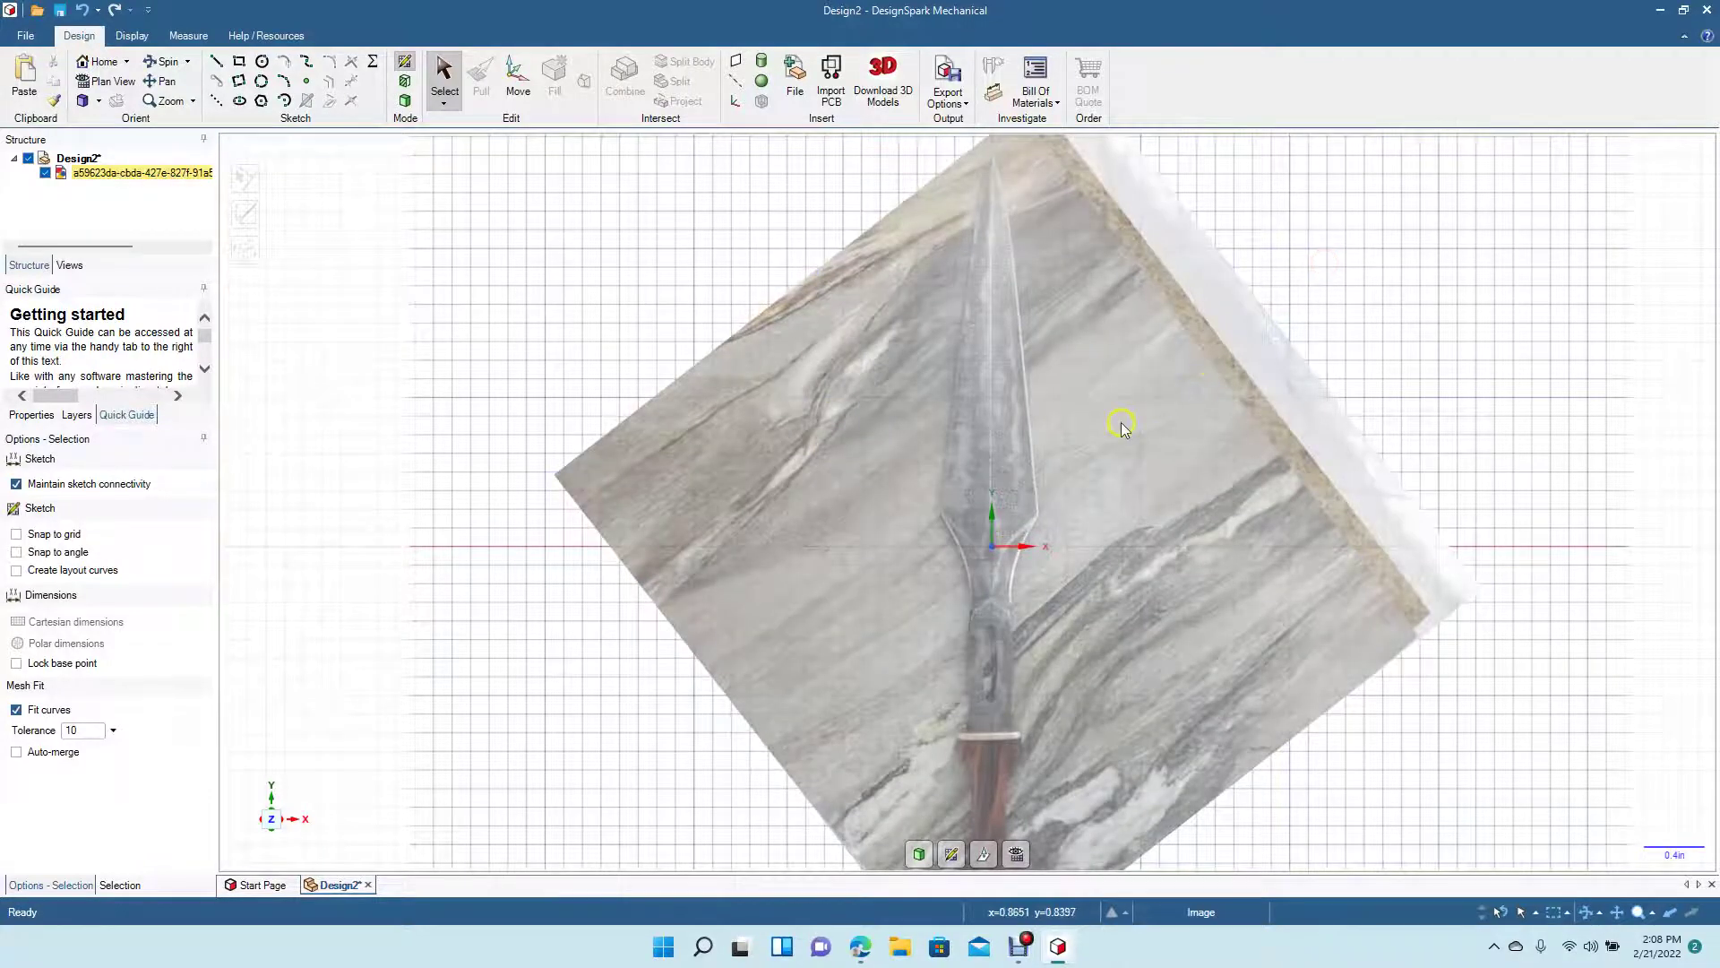
Step: Draw a vertical line along the blade's centre from the tip down to the guard
scroll(1121, 422, "down", 3)
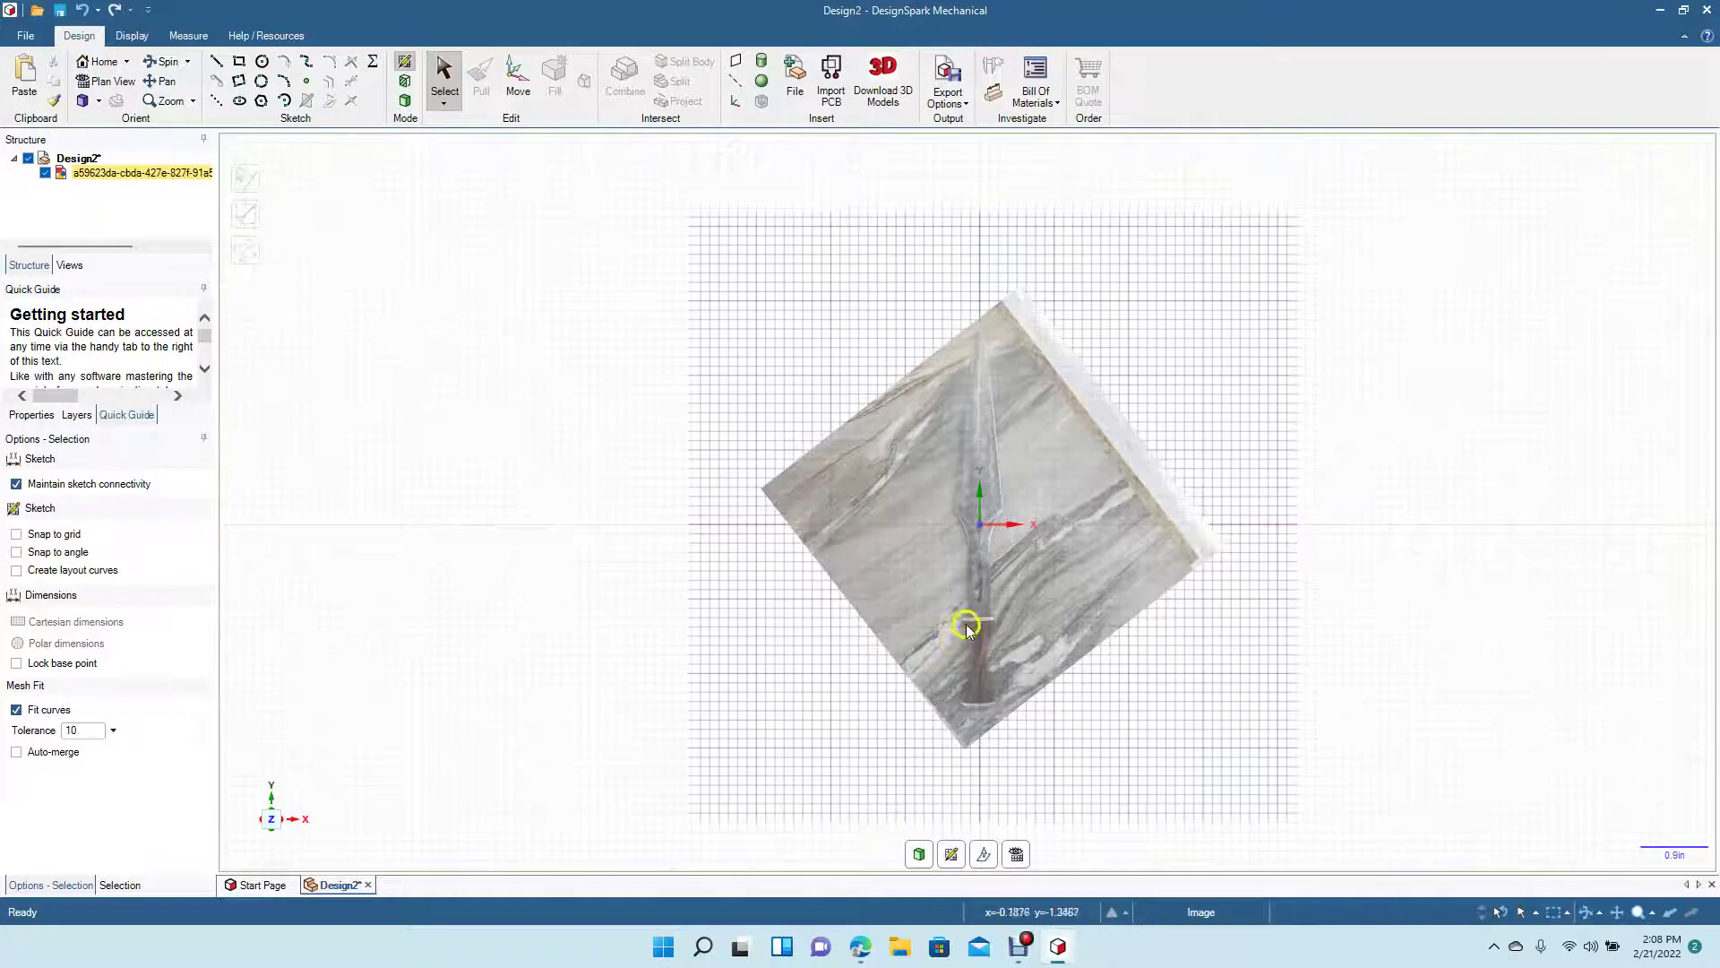
scroll(951, 622, "up", 3)
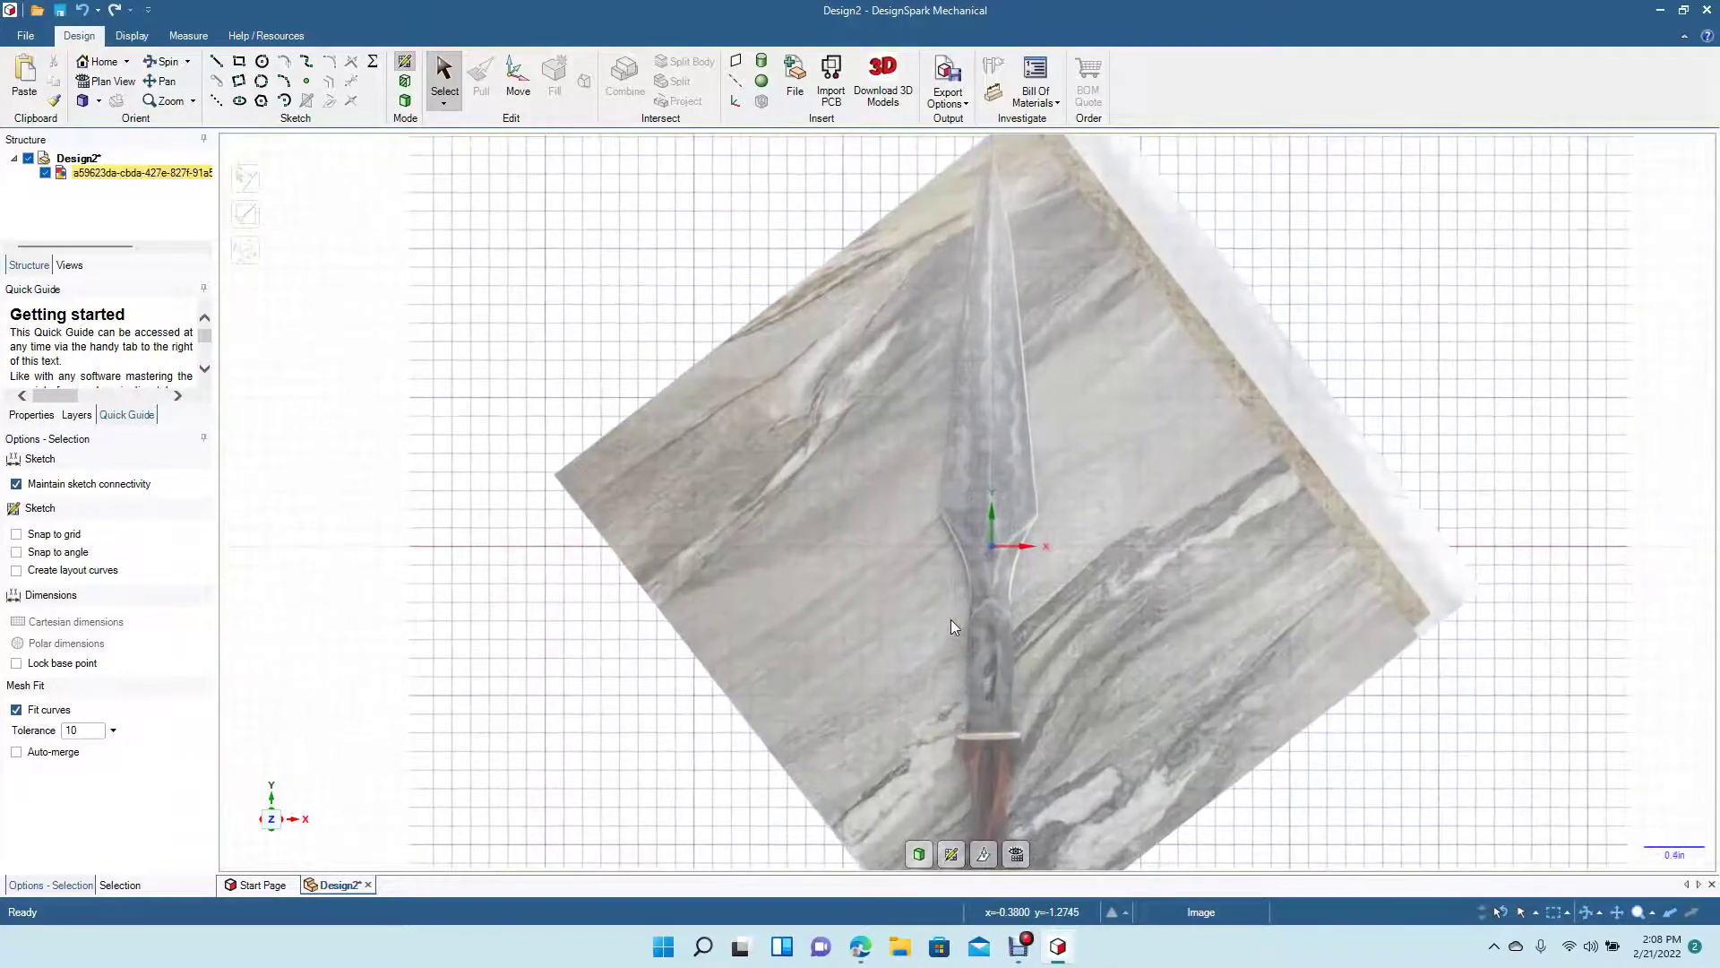
left_click(215, 65)
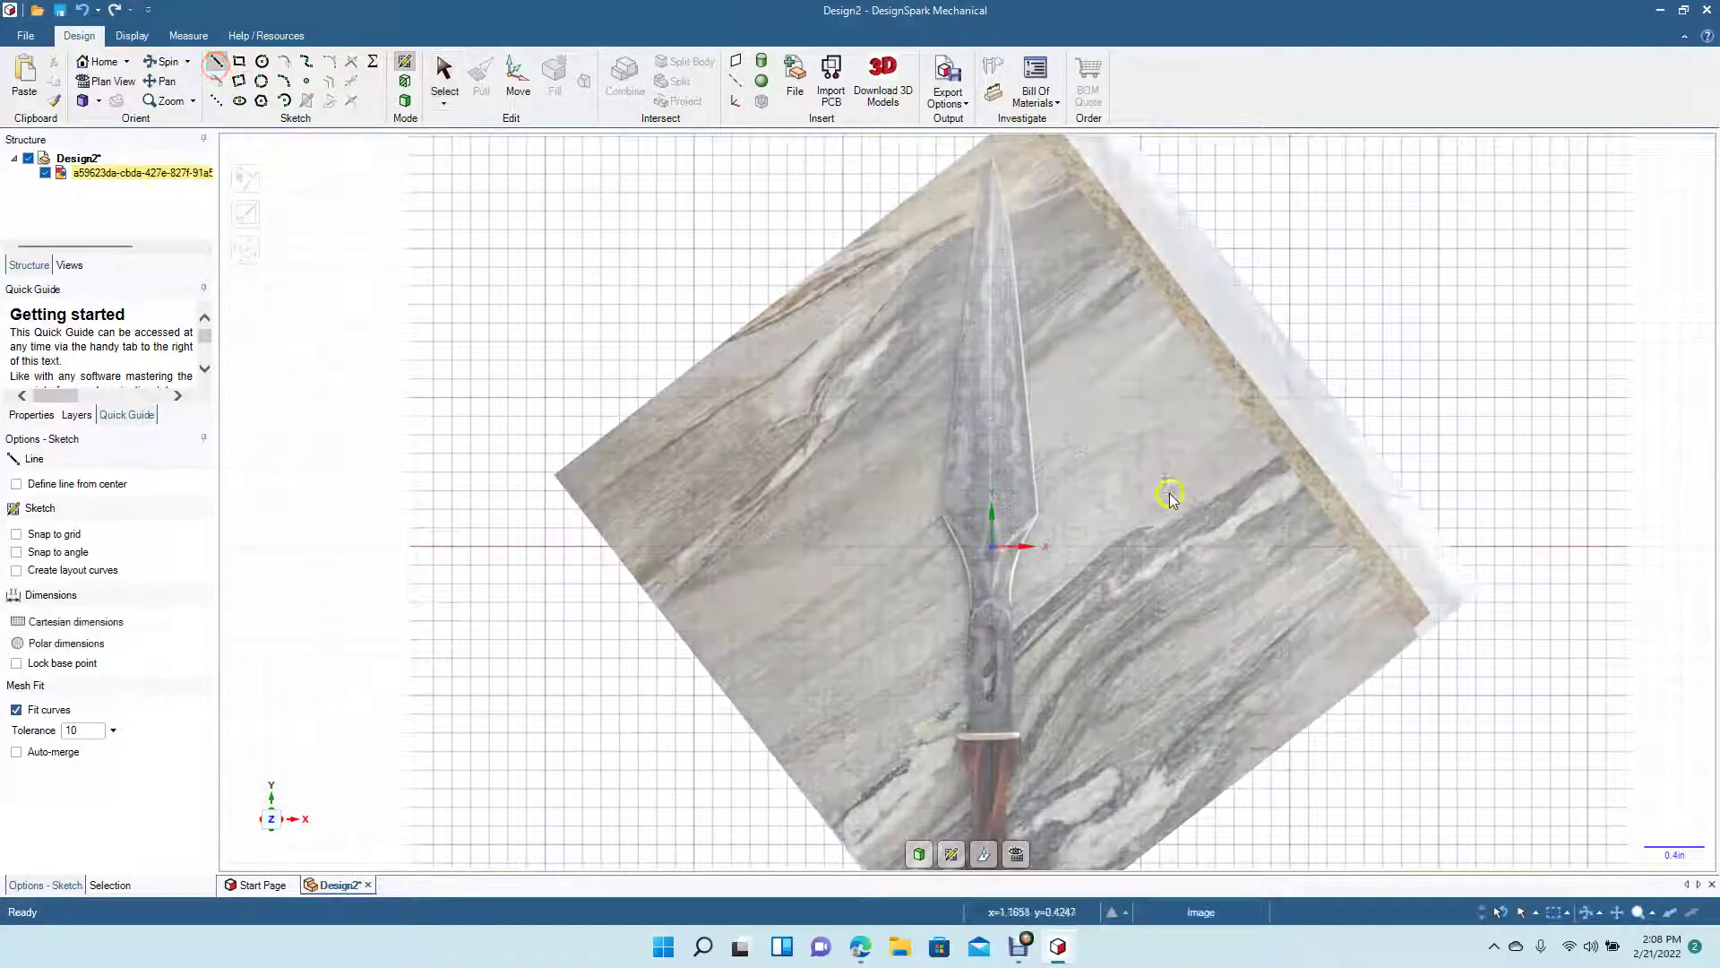
left_click(992, 159)
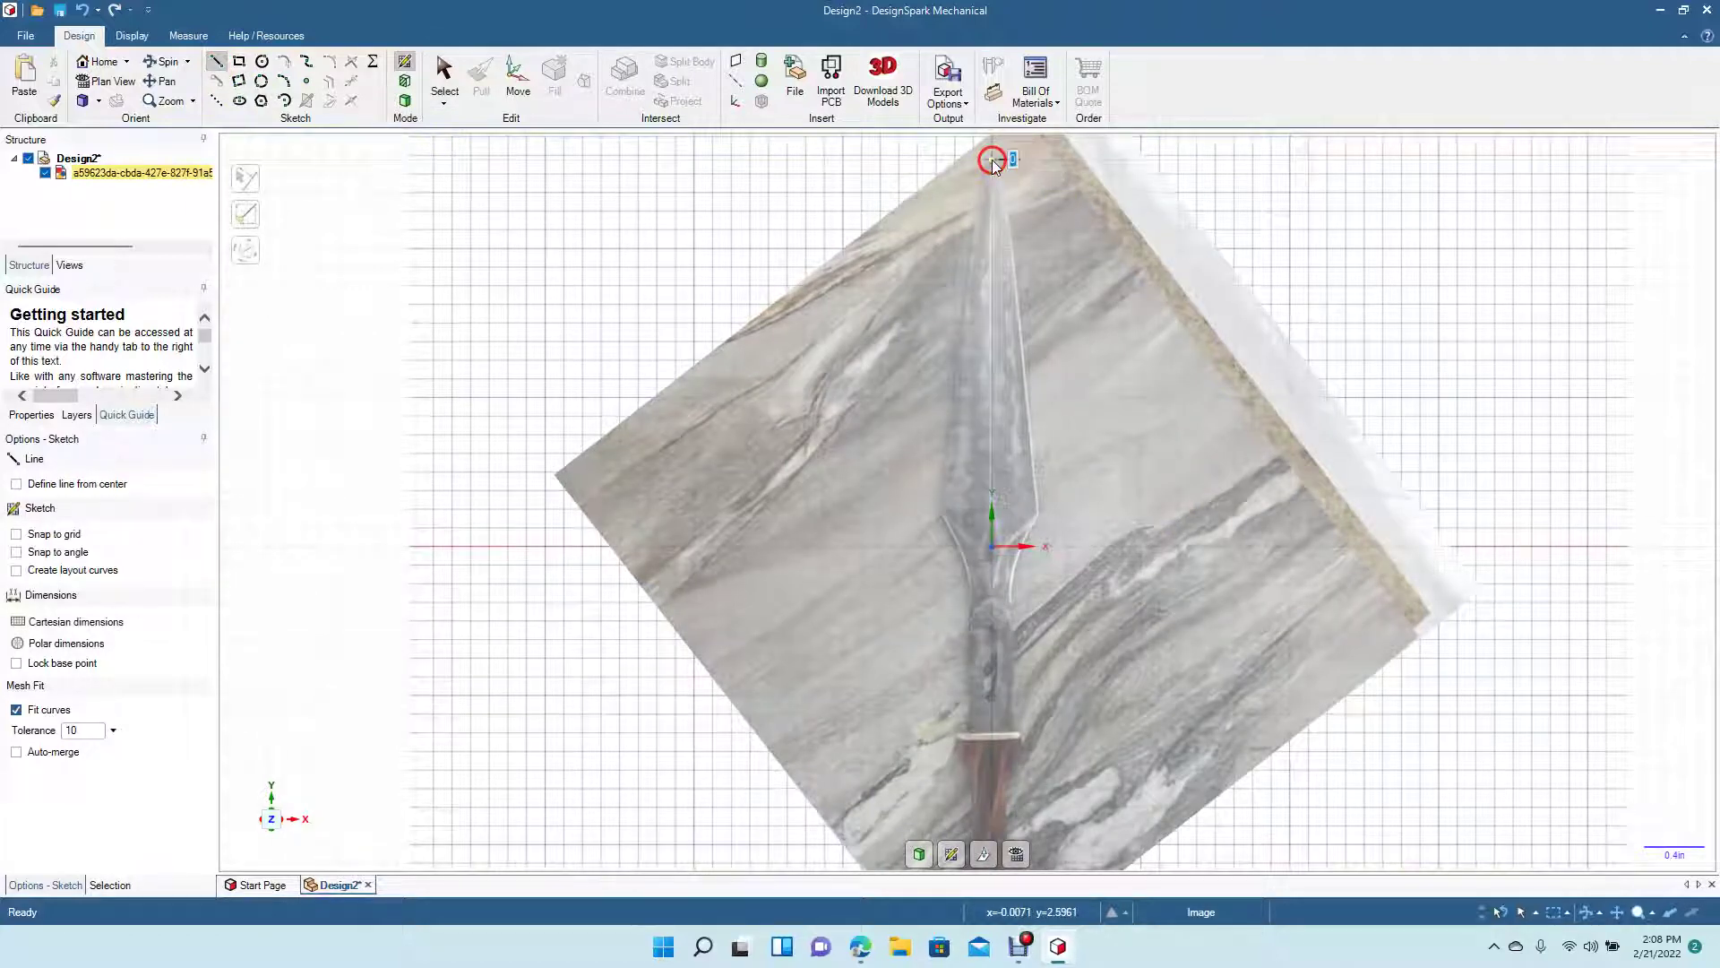
left_click(986, 730)
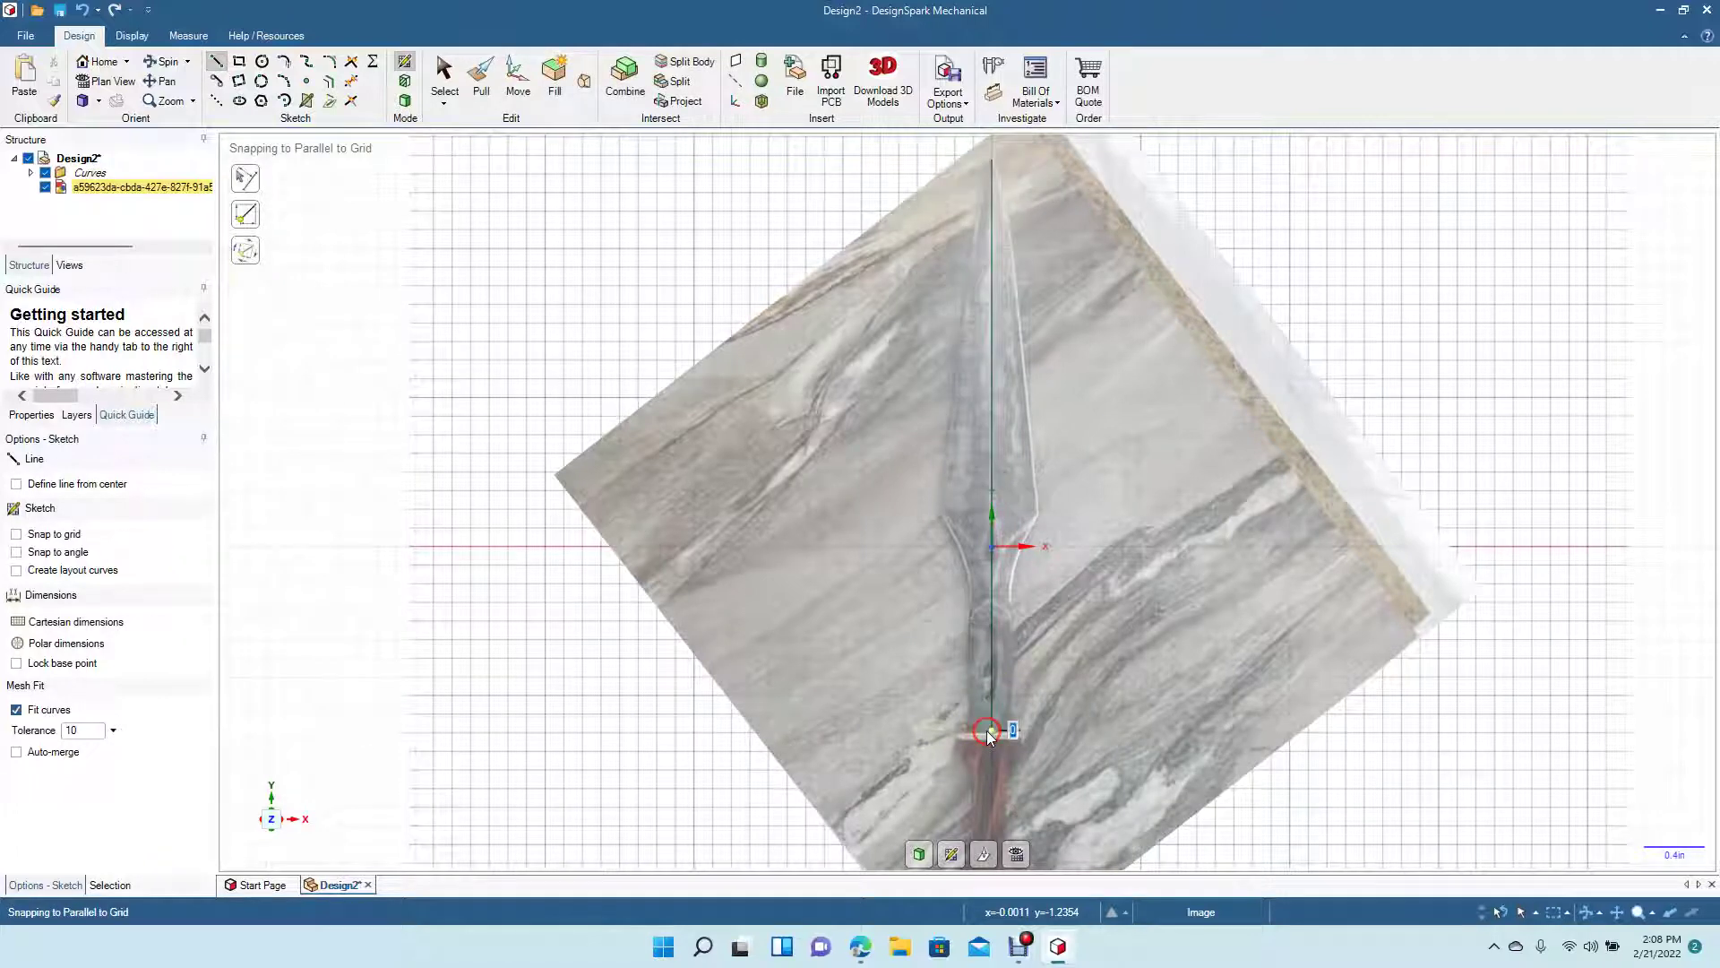
Step: Set the vertical centre line of the blade as the sketch's mirror line
left_click(441, 71)
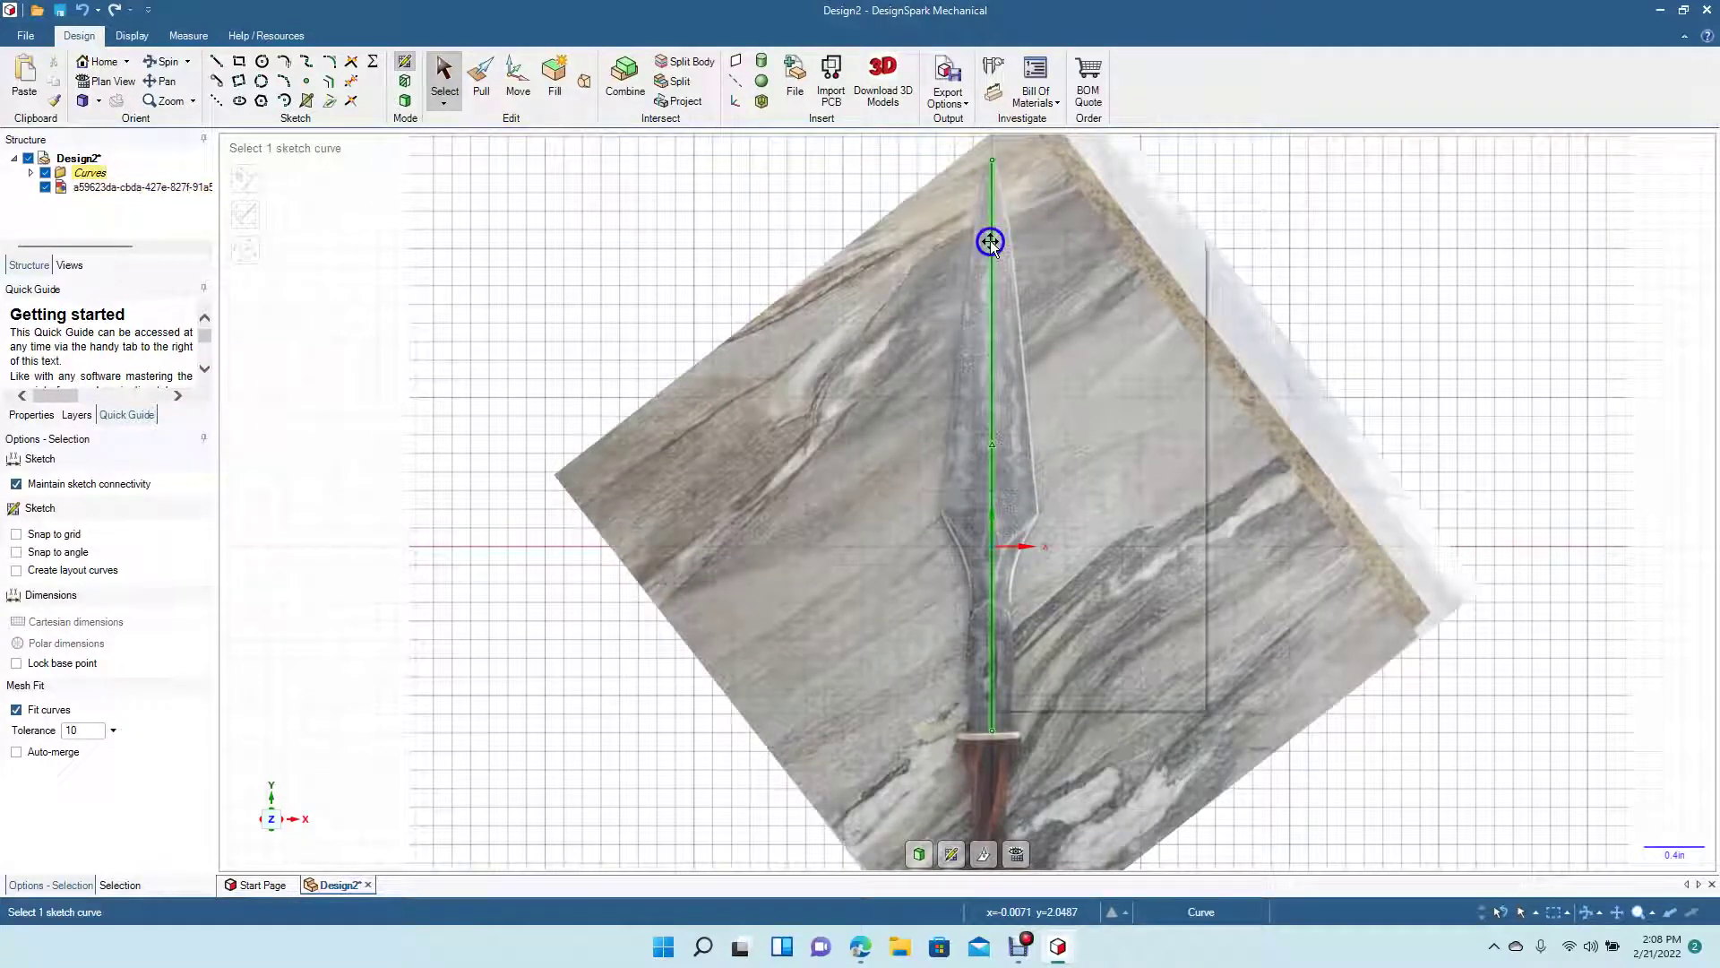
right_click(990, 242)
left_click(1030, 244)
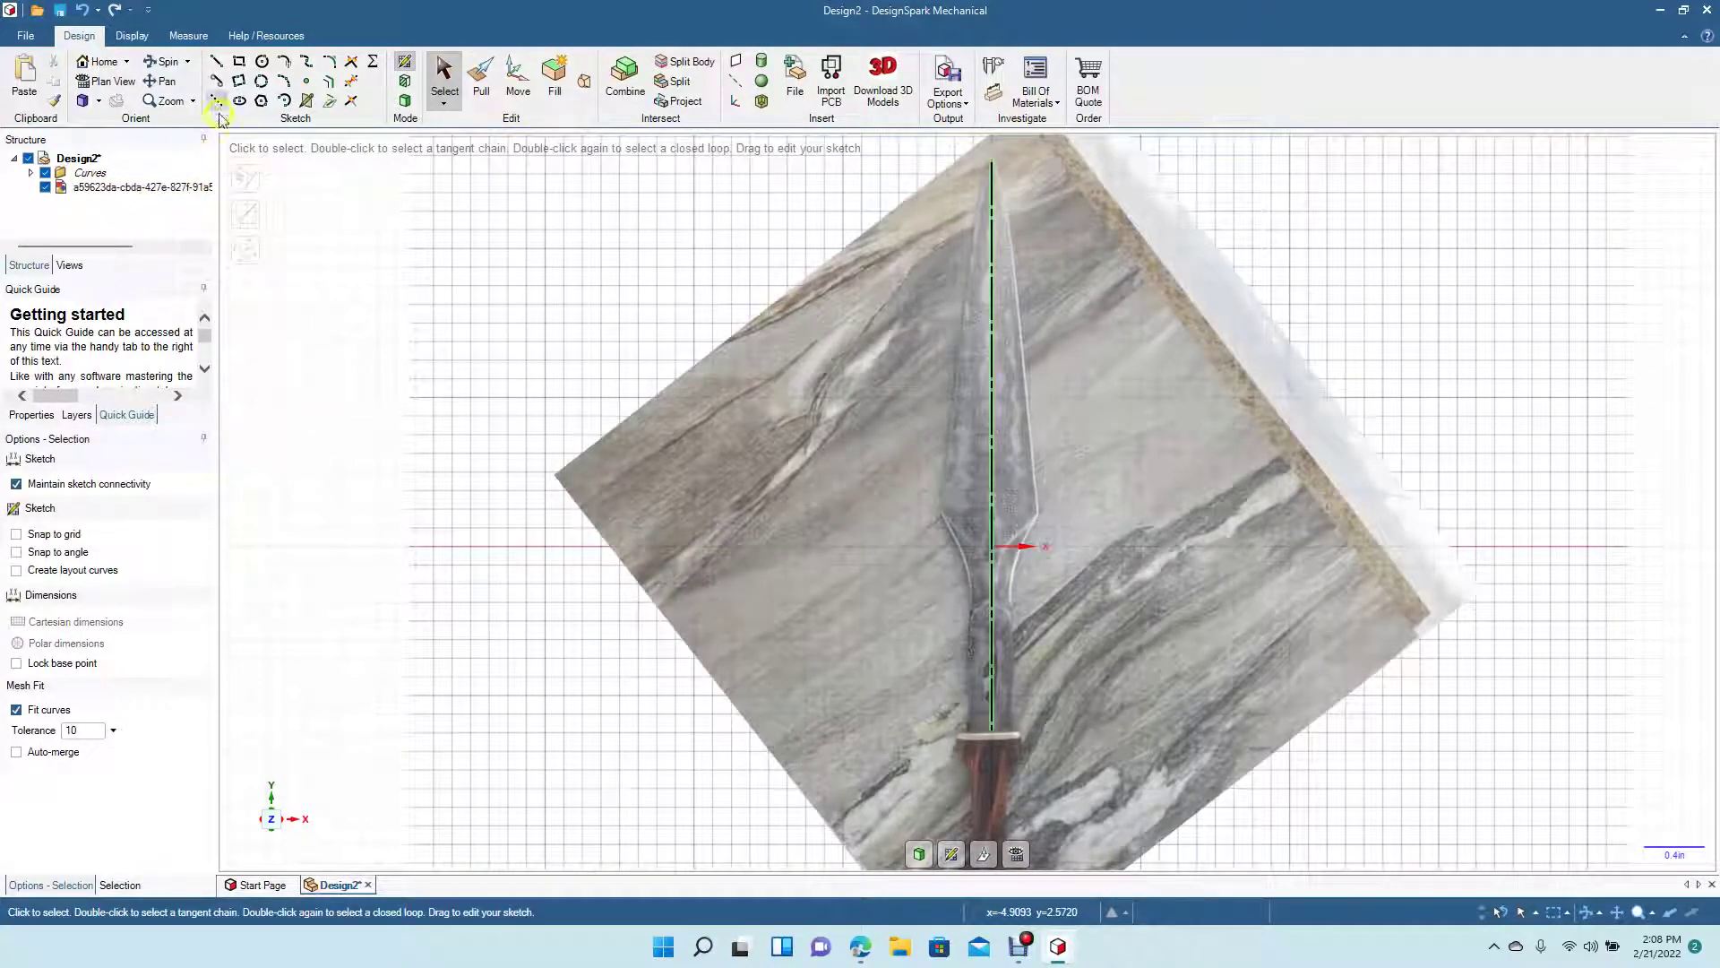
left_click(214, 61)
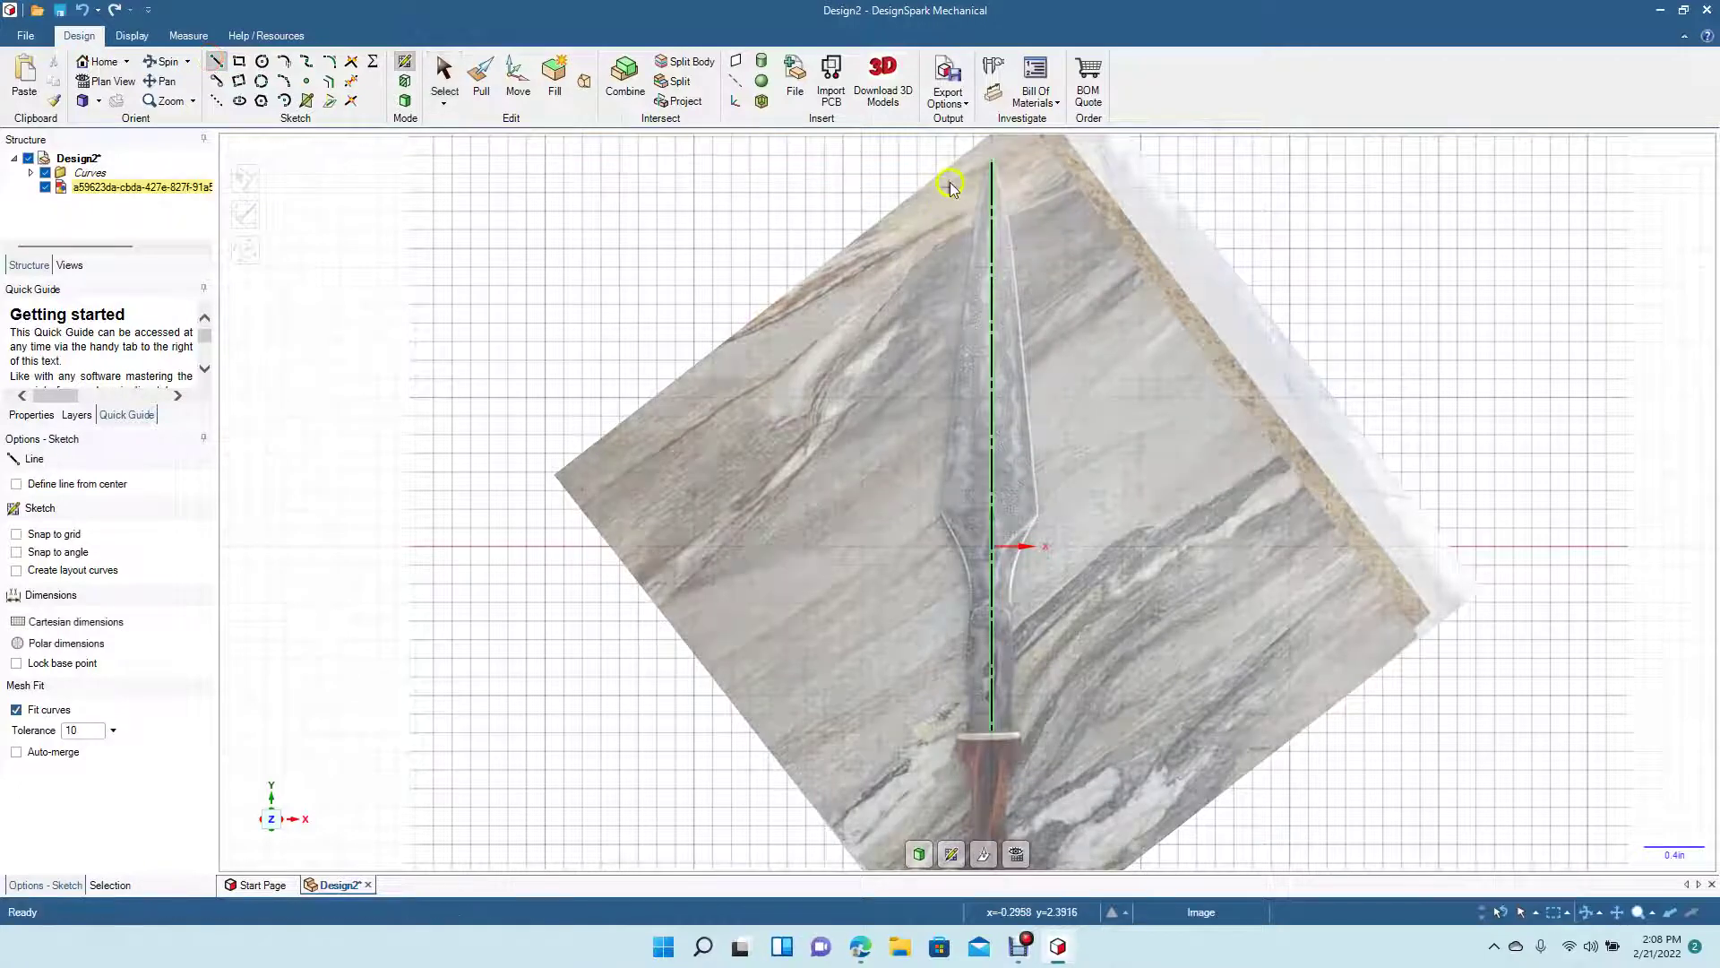
left_click(993, 163)
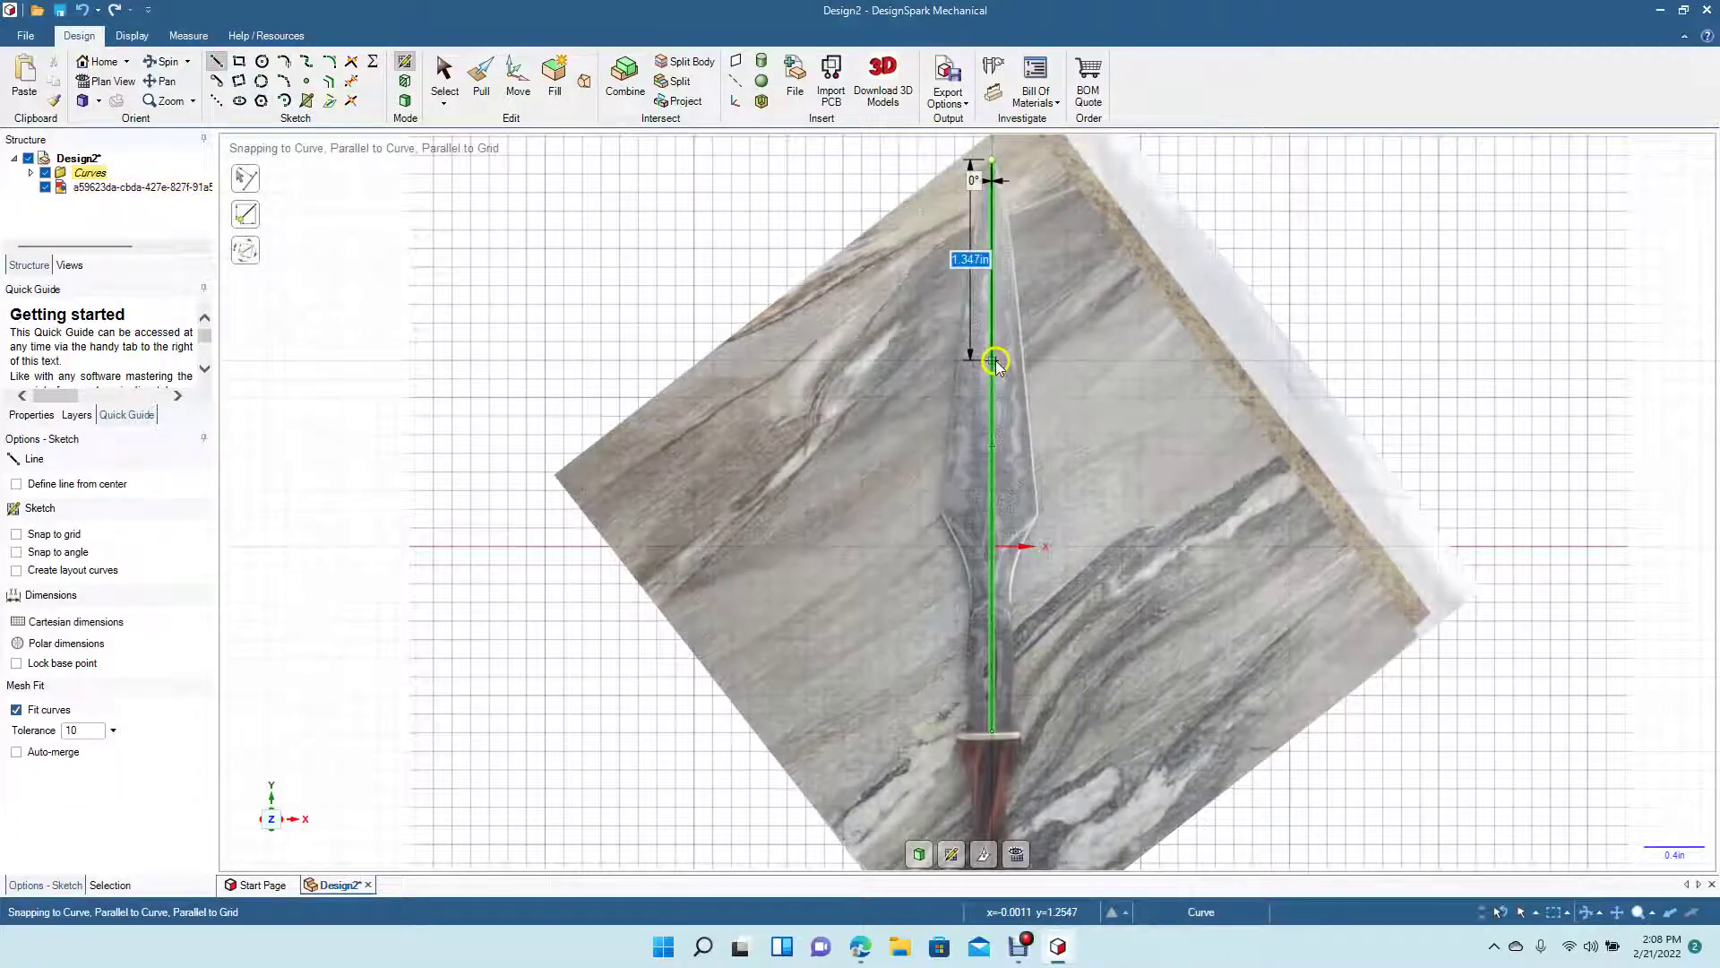
left_click(962, 382)
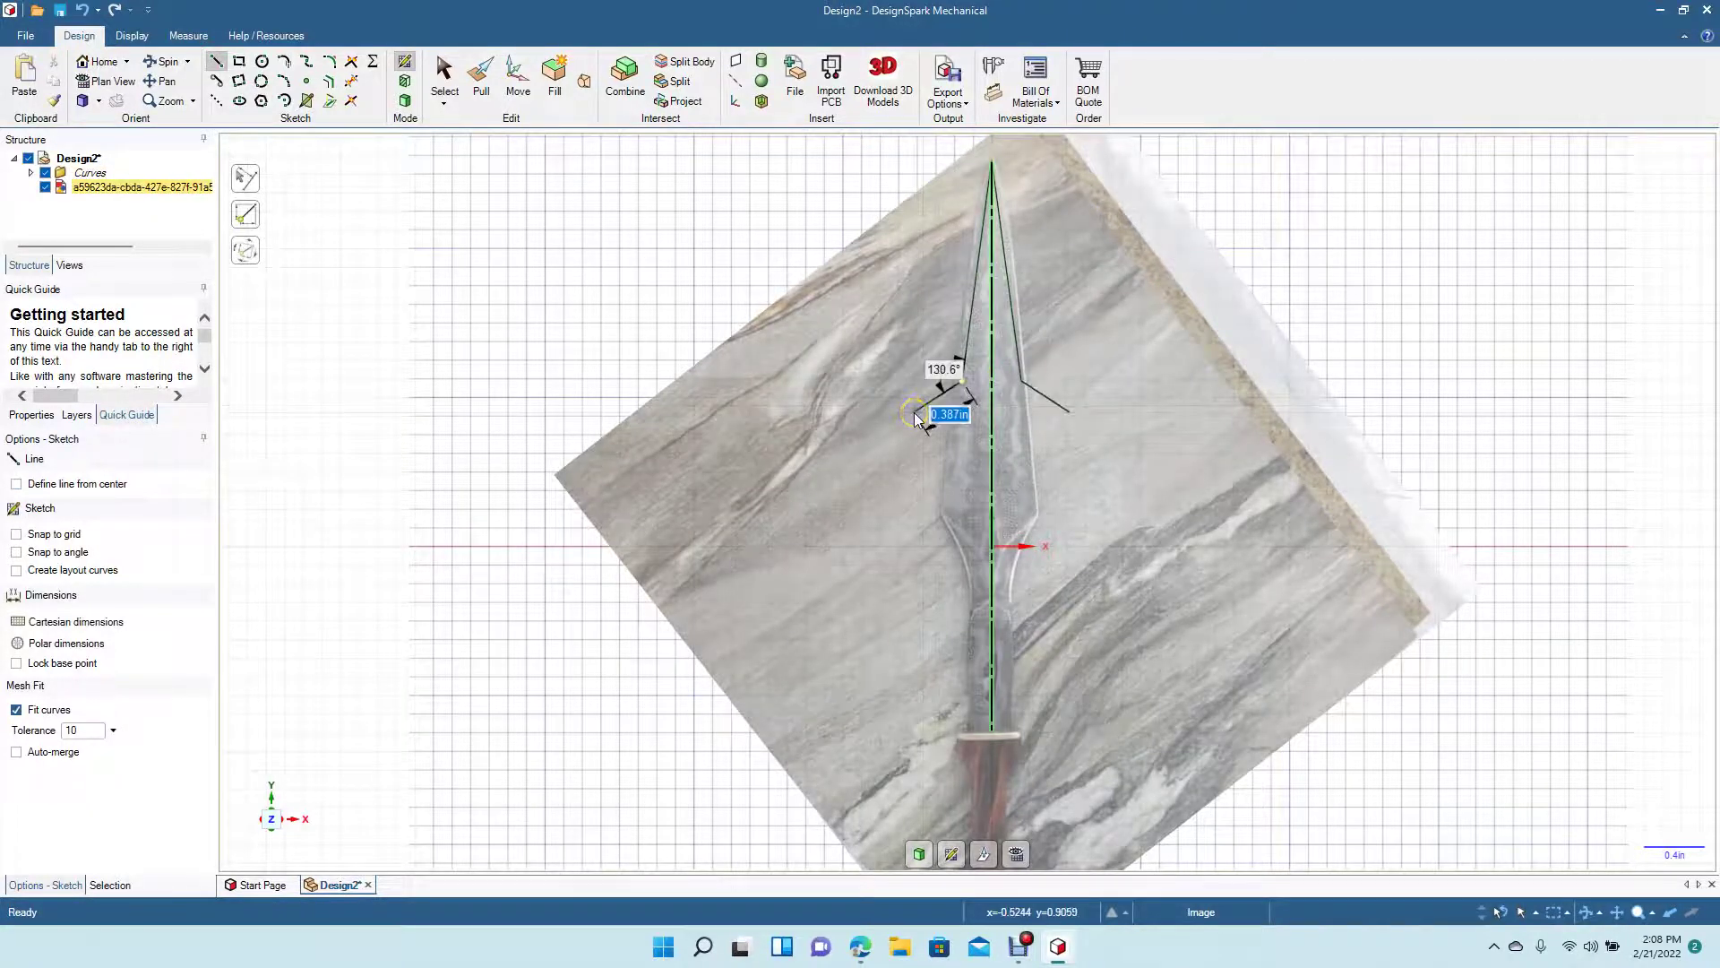
left_click(913, 411)
left_click(430, 85)
left_click(626, 473)
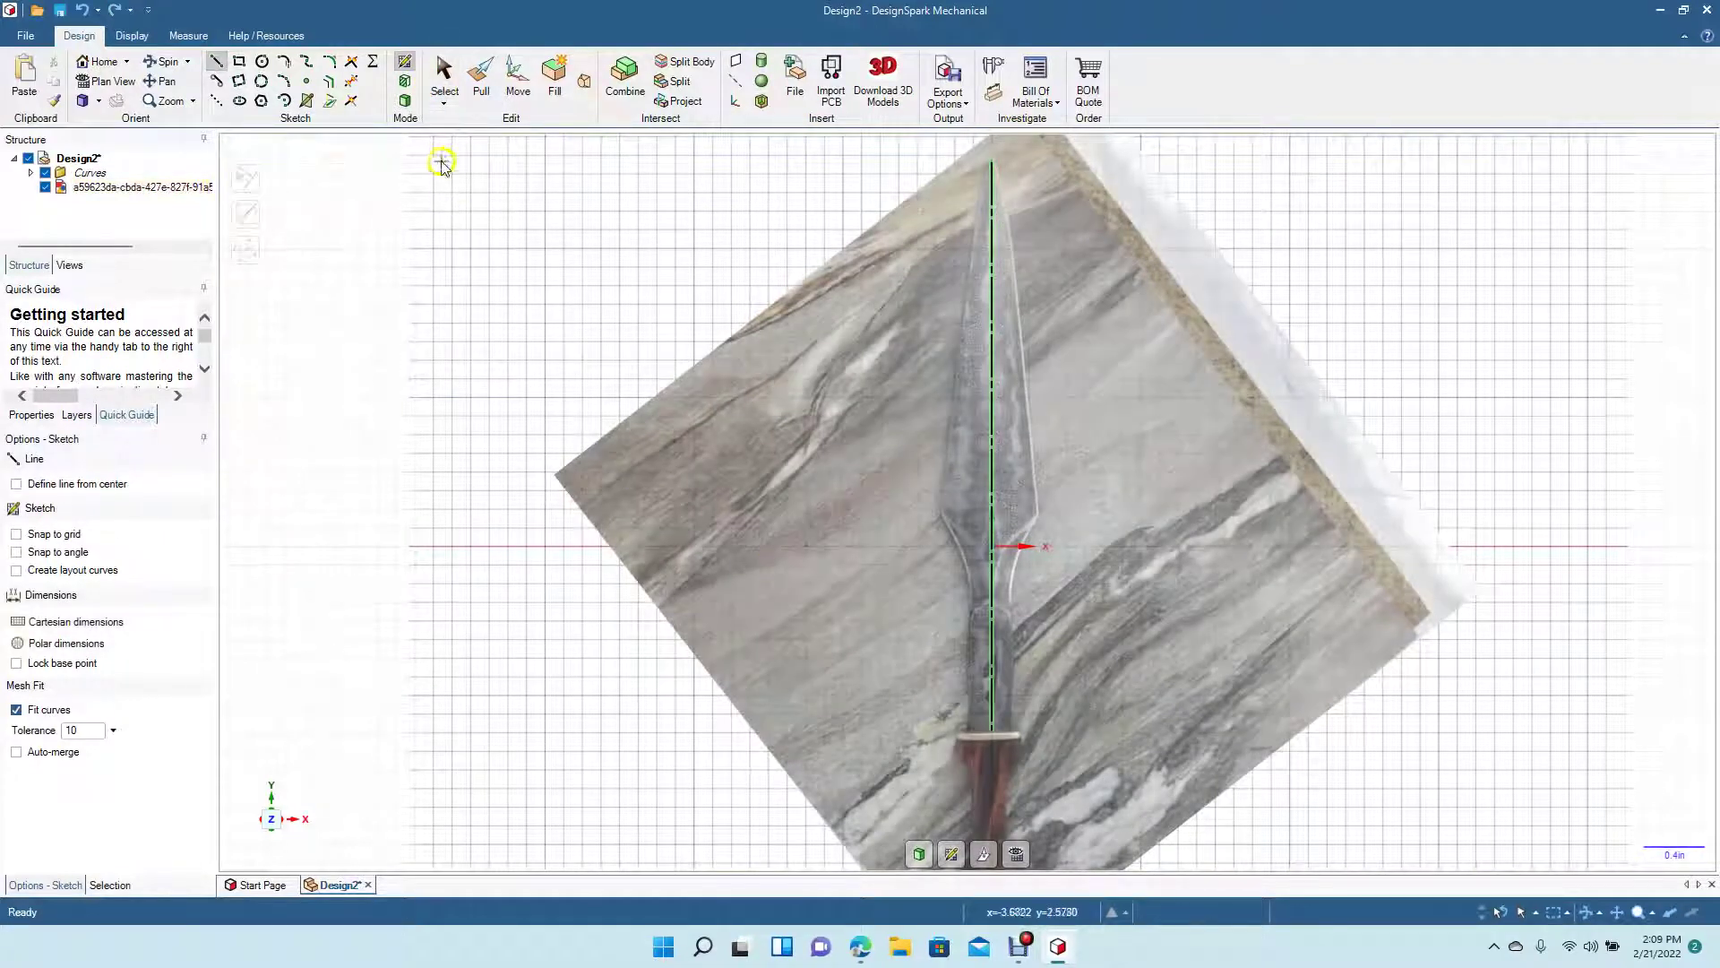
Step: Trace the blade's left edge with a mirrored three-point arc of about 12.08 in radius from the tip to the widest point
left_click(283, 83)
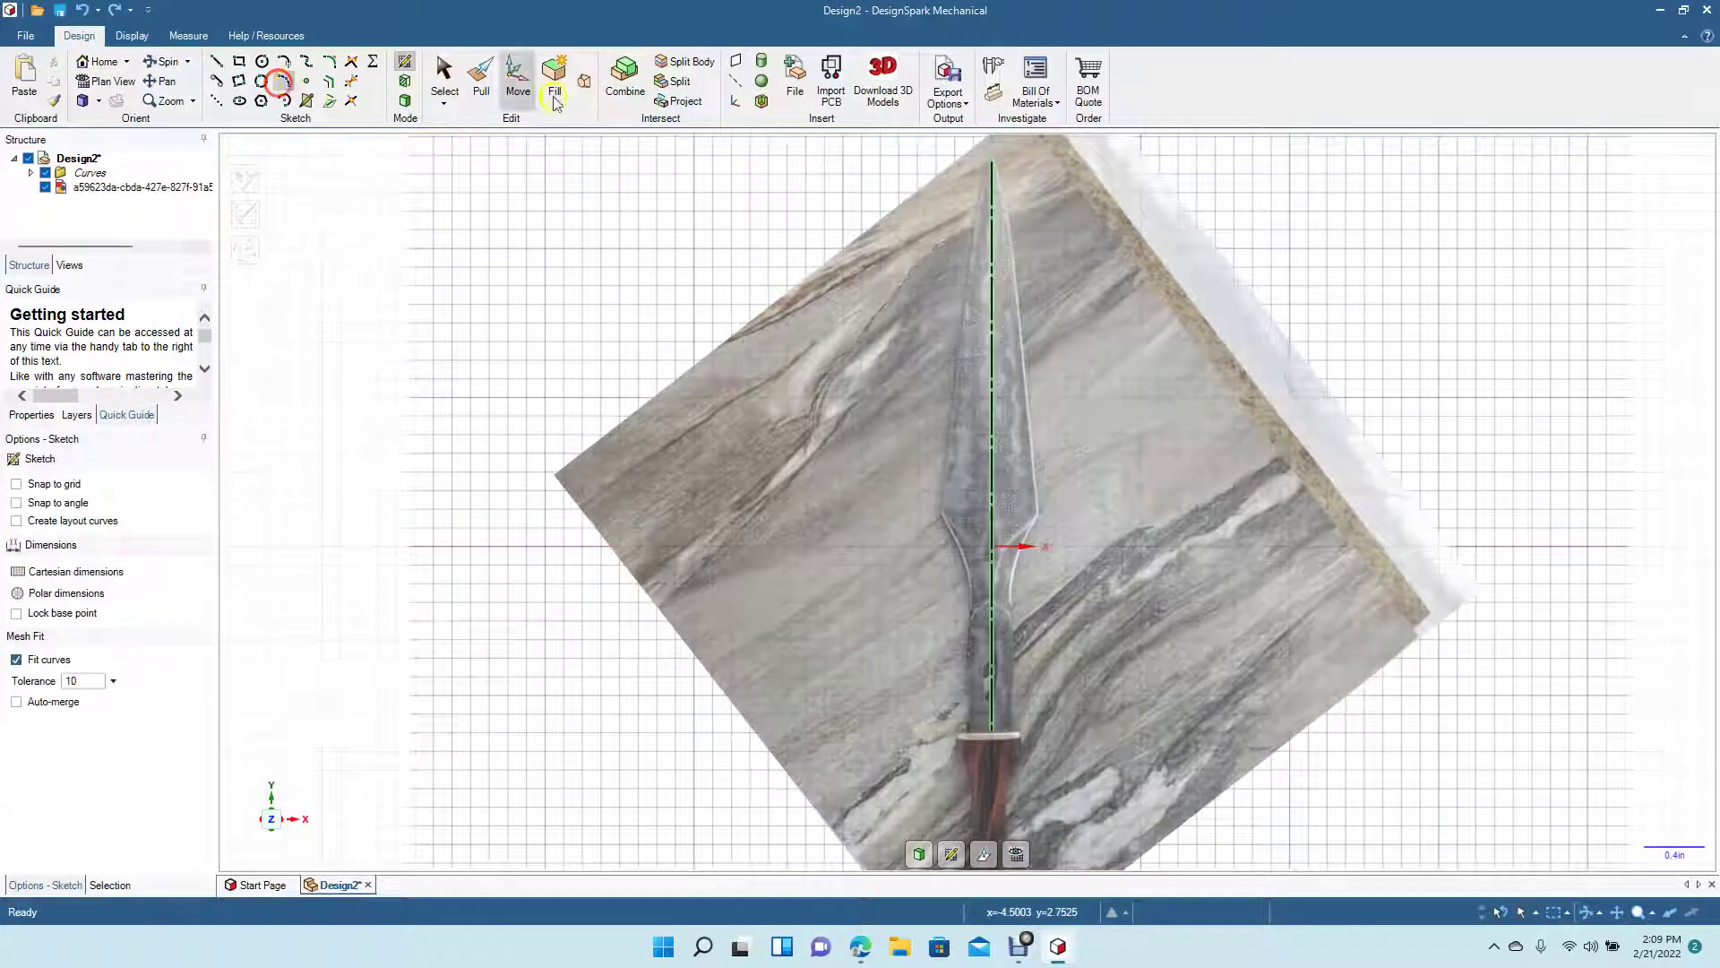
left_click(992, 163)
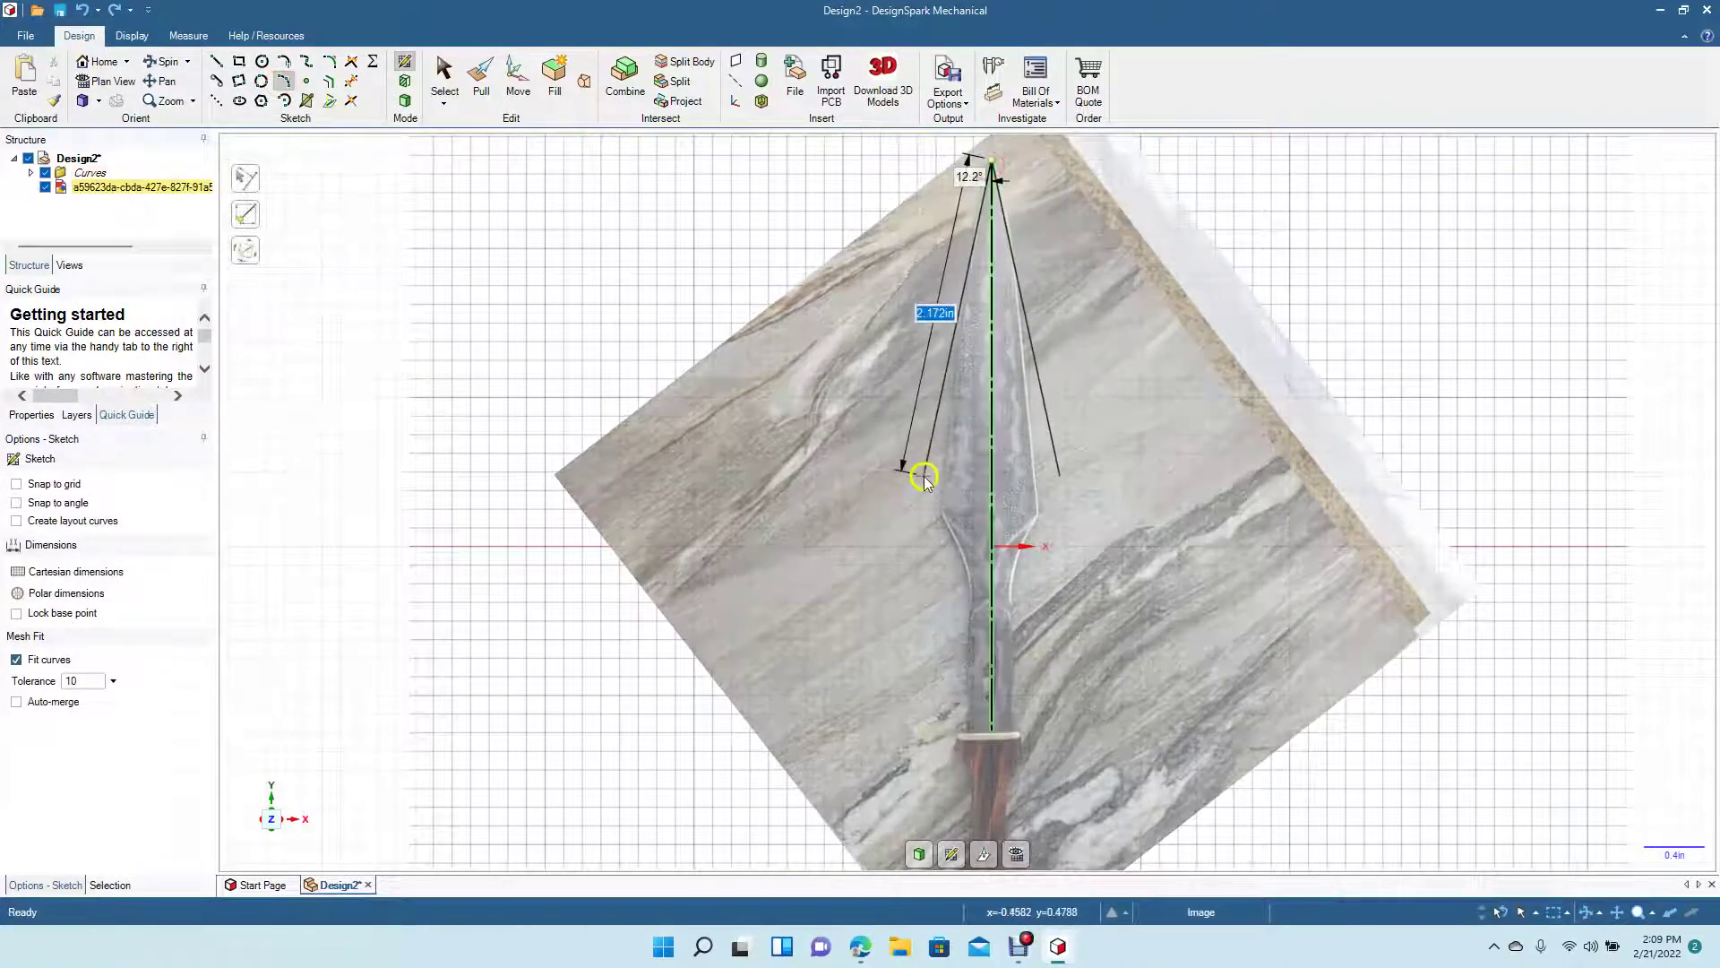
left_click(939, 509)
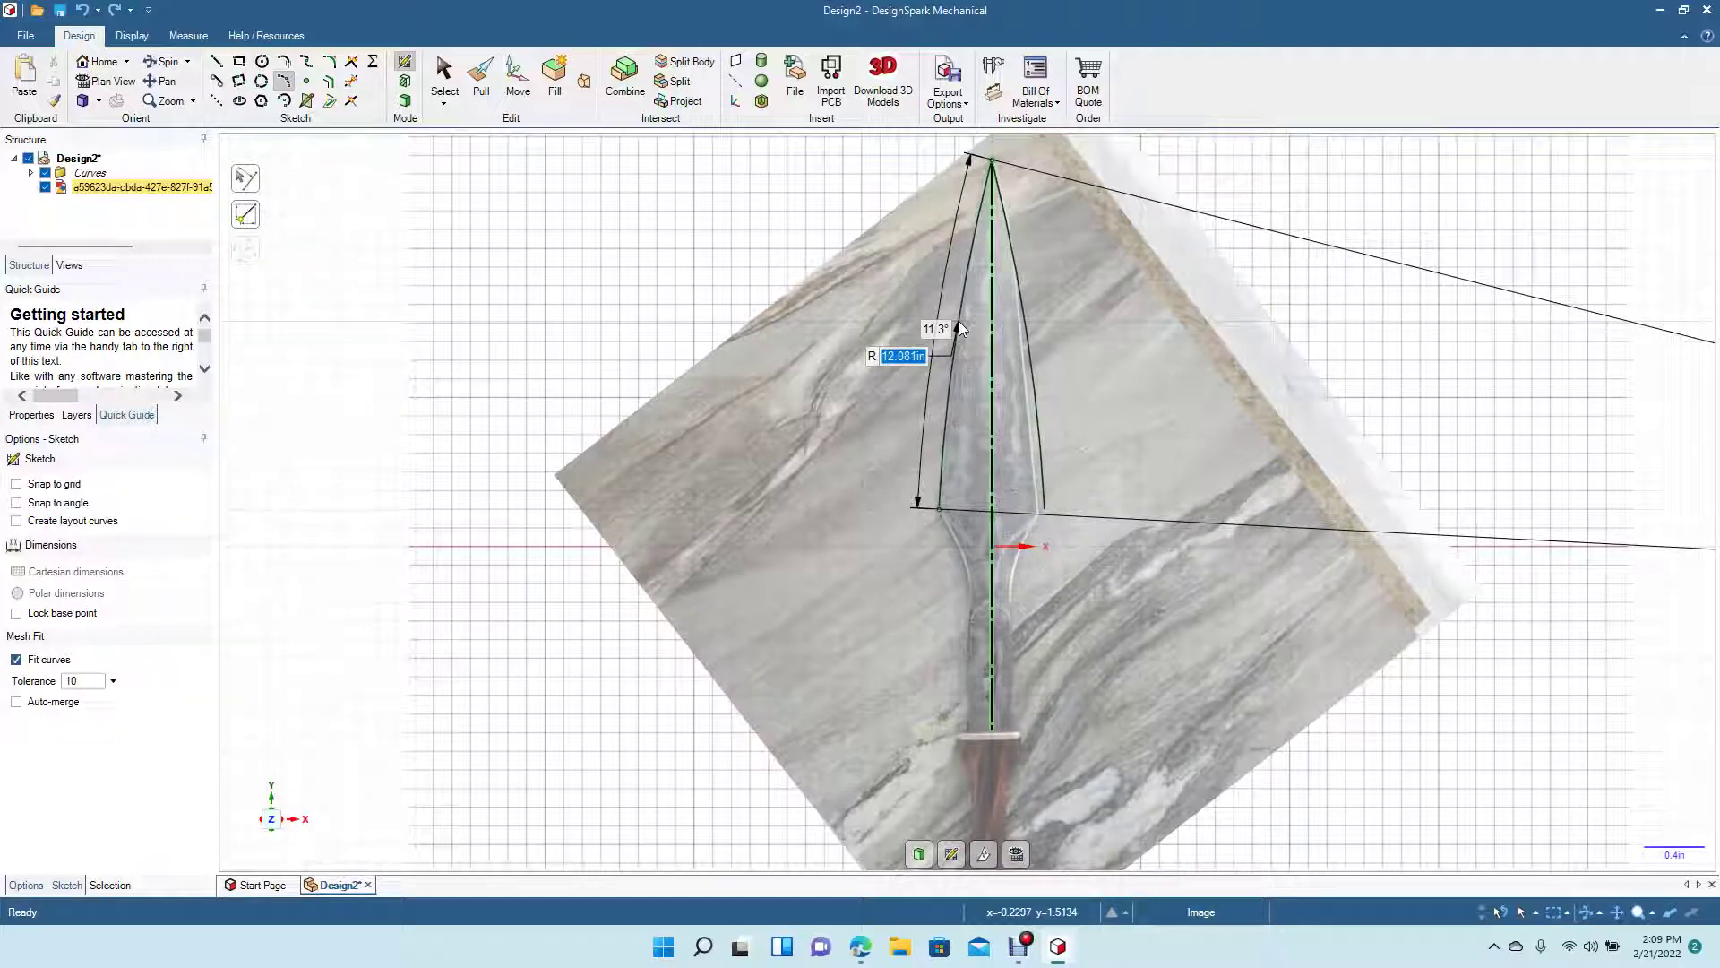
left_click(959, 321)
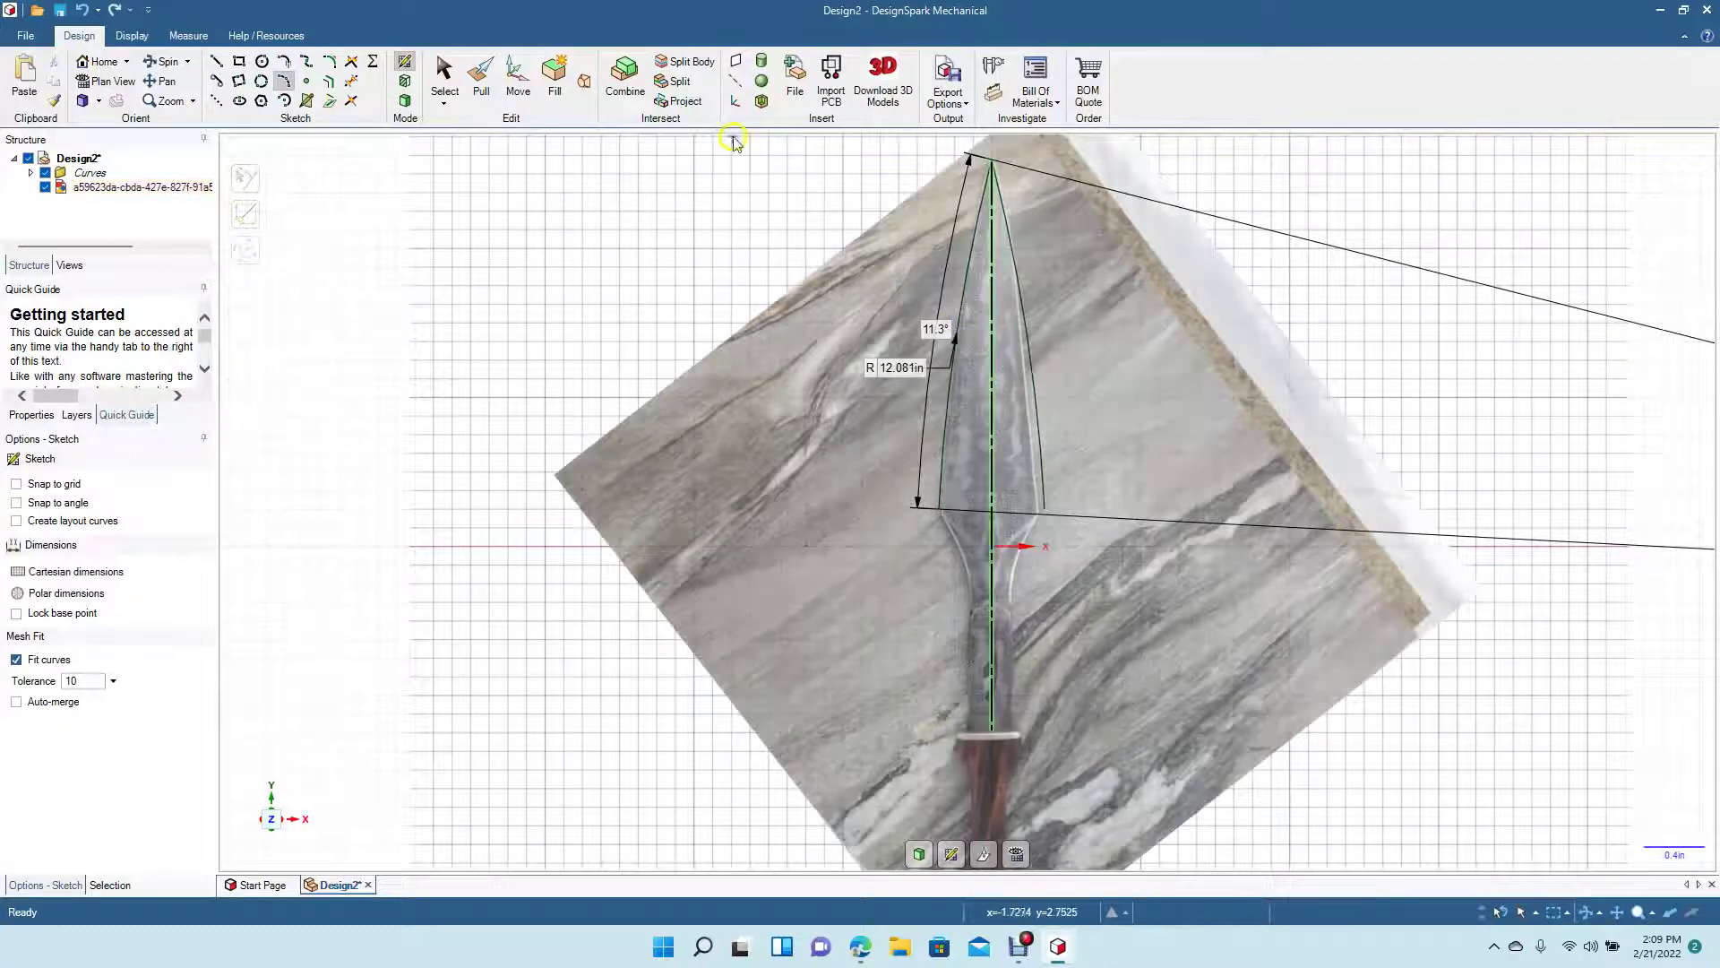
left_click(443, 72)
left_click(817, 560)
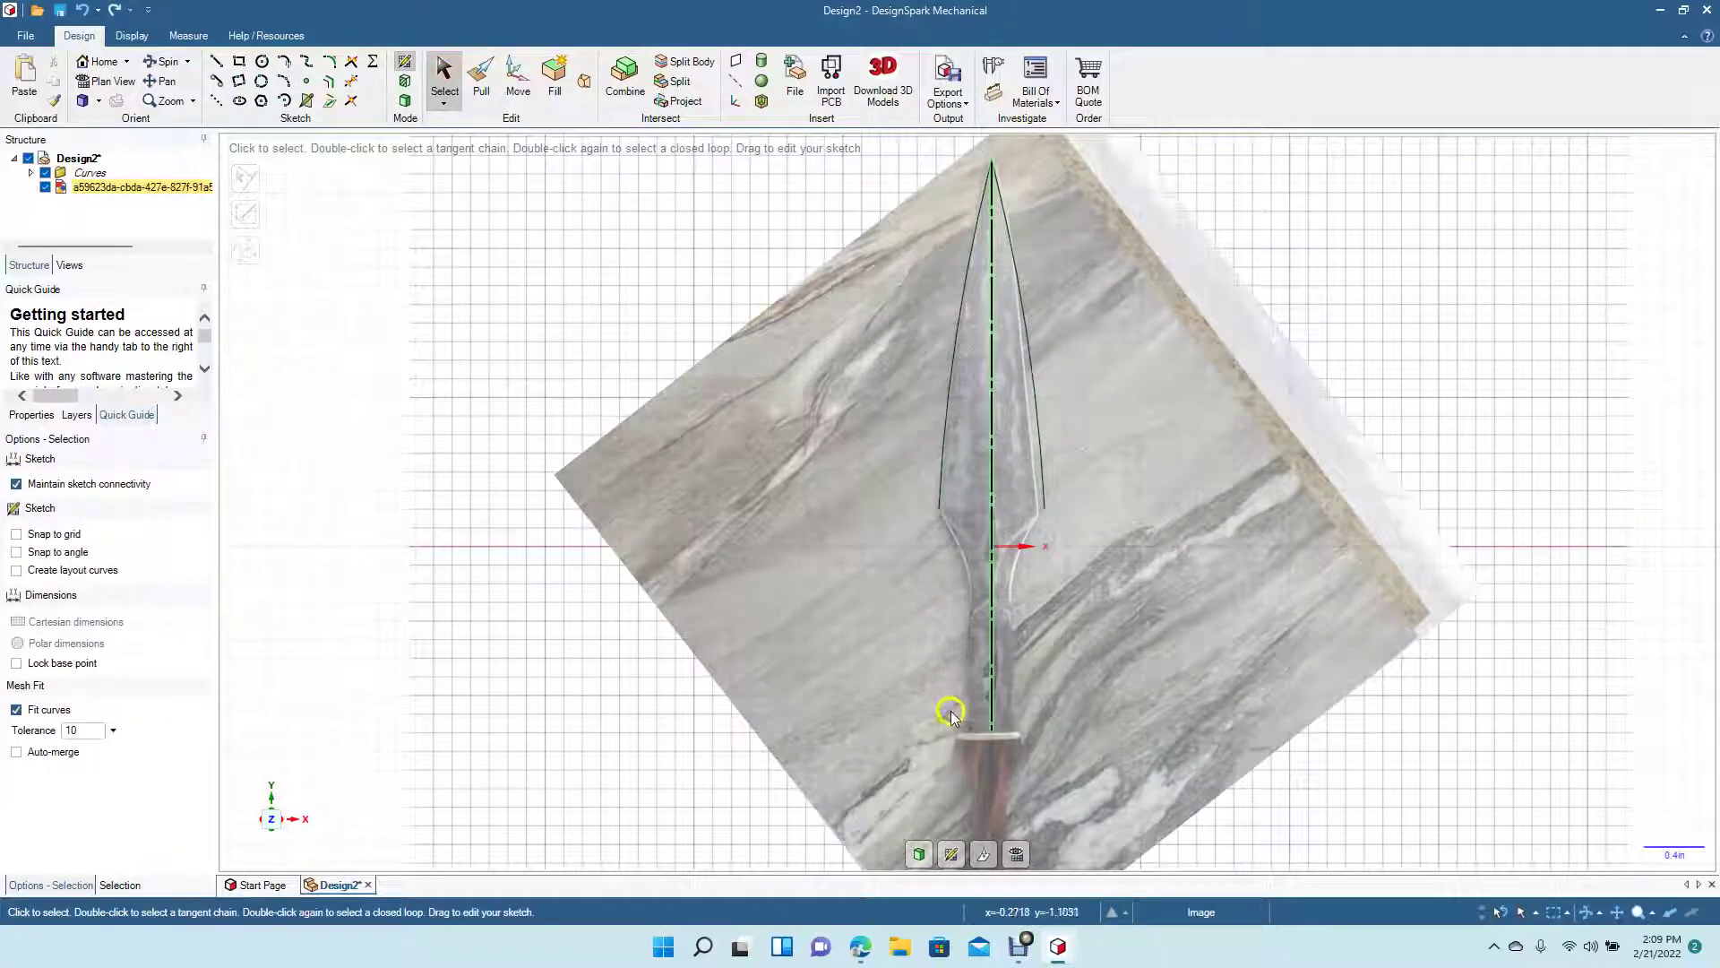
left_click(587, 322)
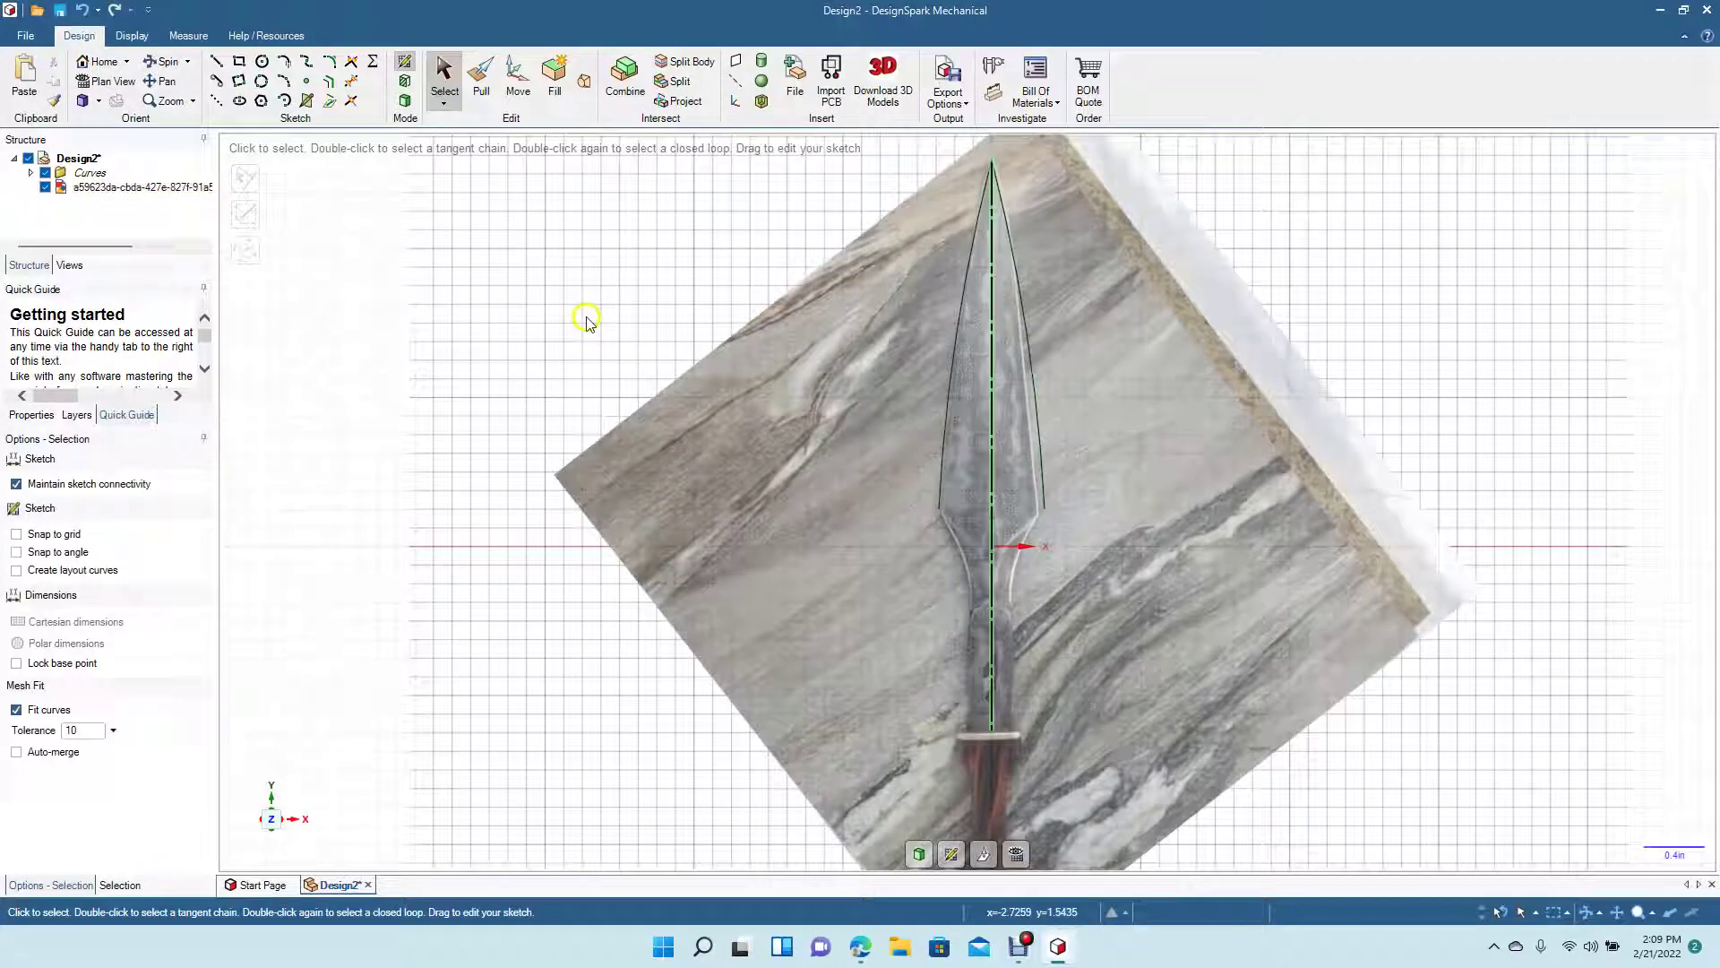
Step: Add a mirrored inward-curving three-point arc of about 0.985 in radius from the blade's left widest point down to the neck
left_click(283, 84)
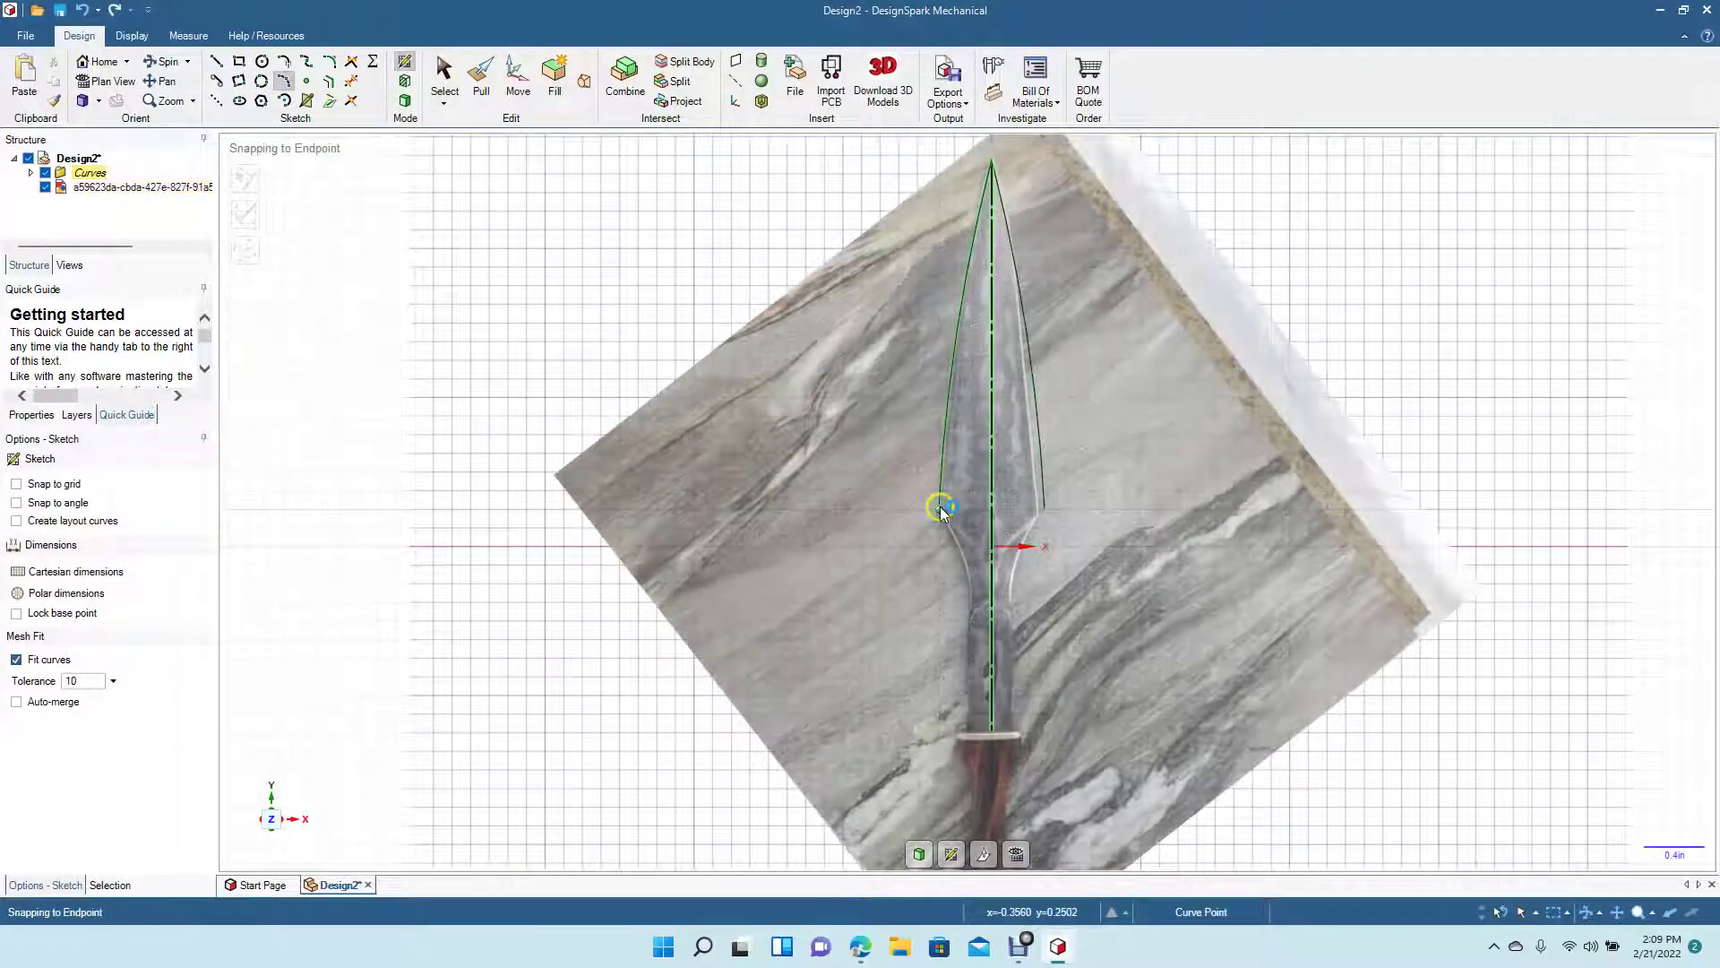
left_click(941, 511)
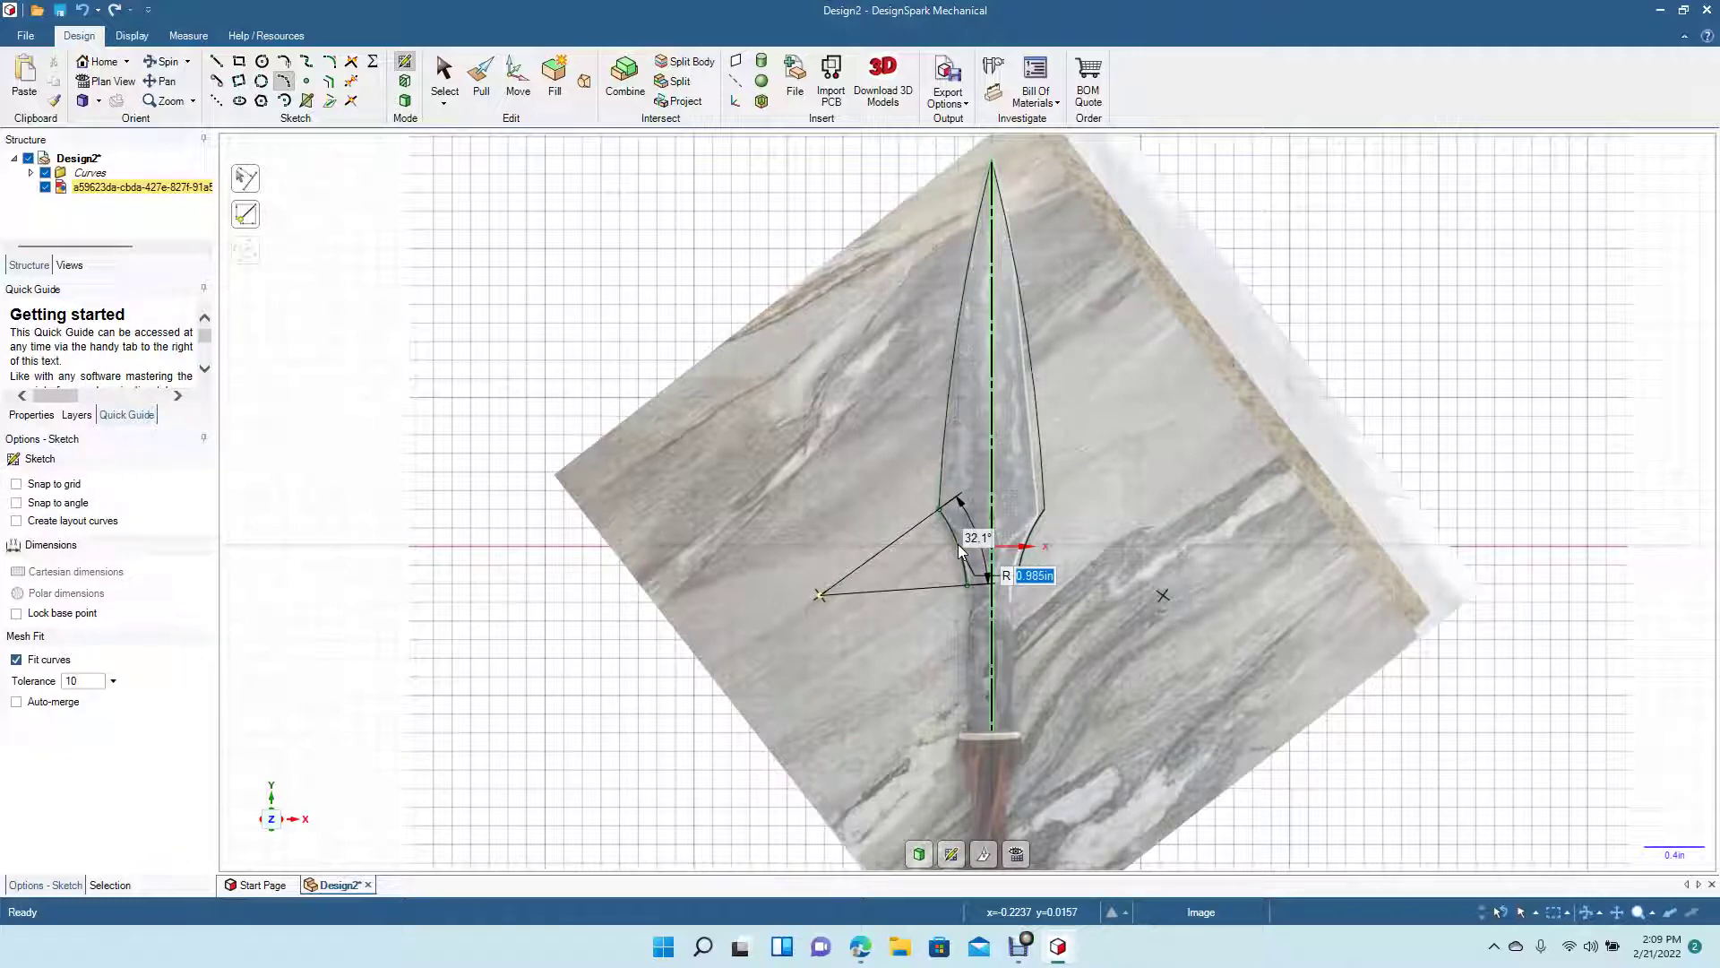
left_click(959, 550)
left_click(578, 336)
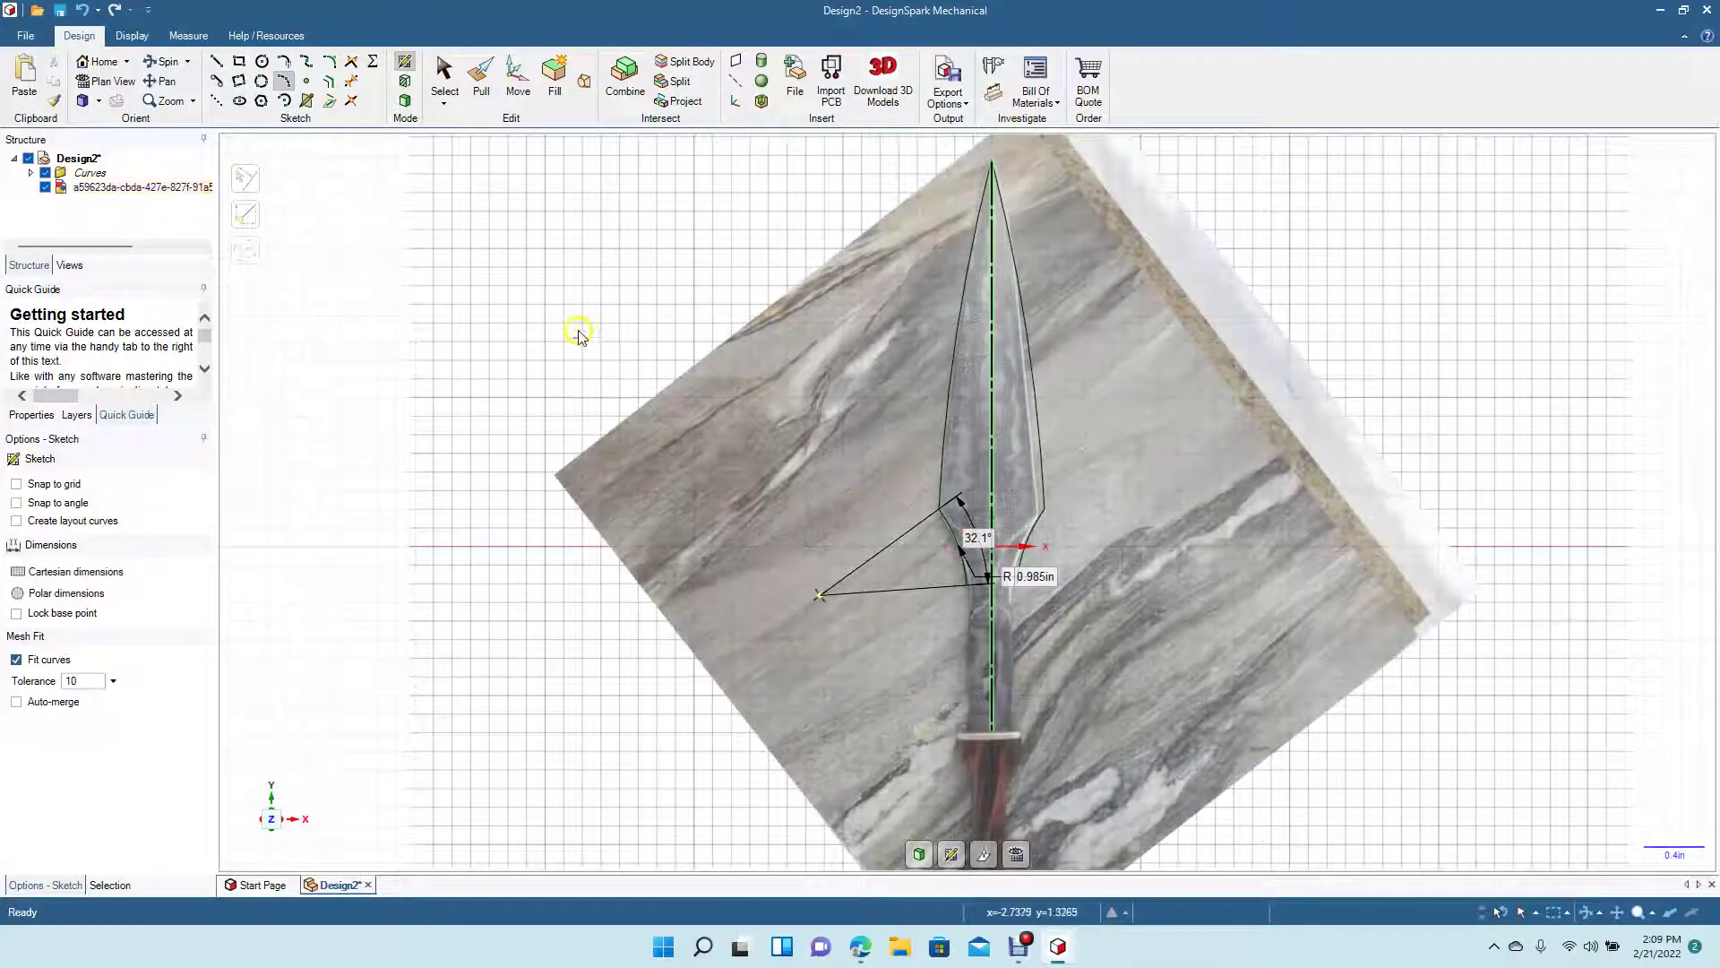
left_click(445, 73)
Step: Draw a mirrored three-point arc of about 8.01 in radius from the end of the neck curve down to the guard
scroll(985, 667, "up", 5)
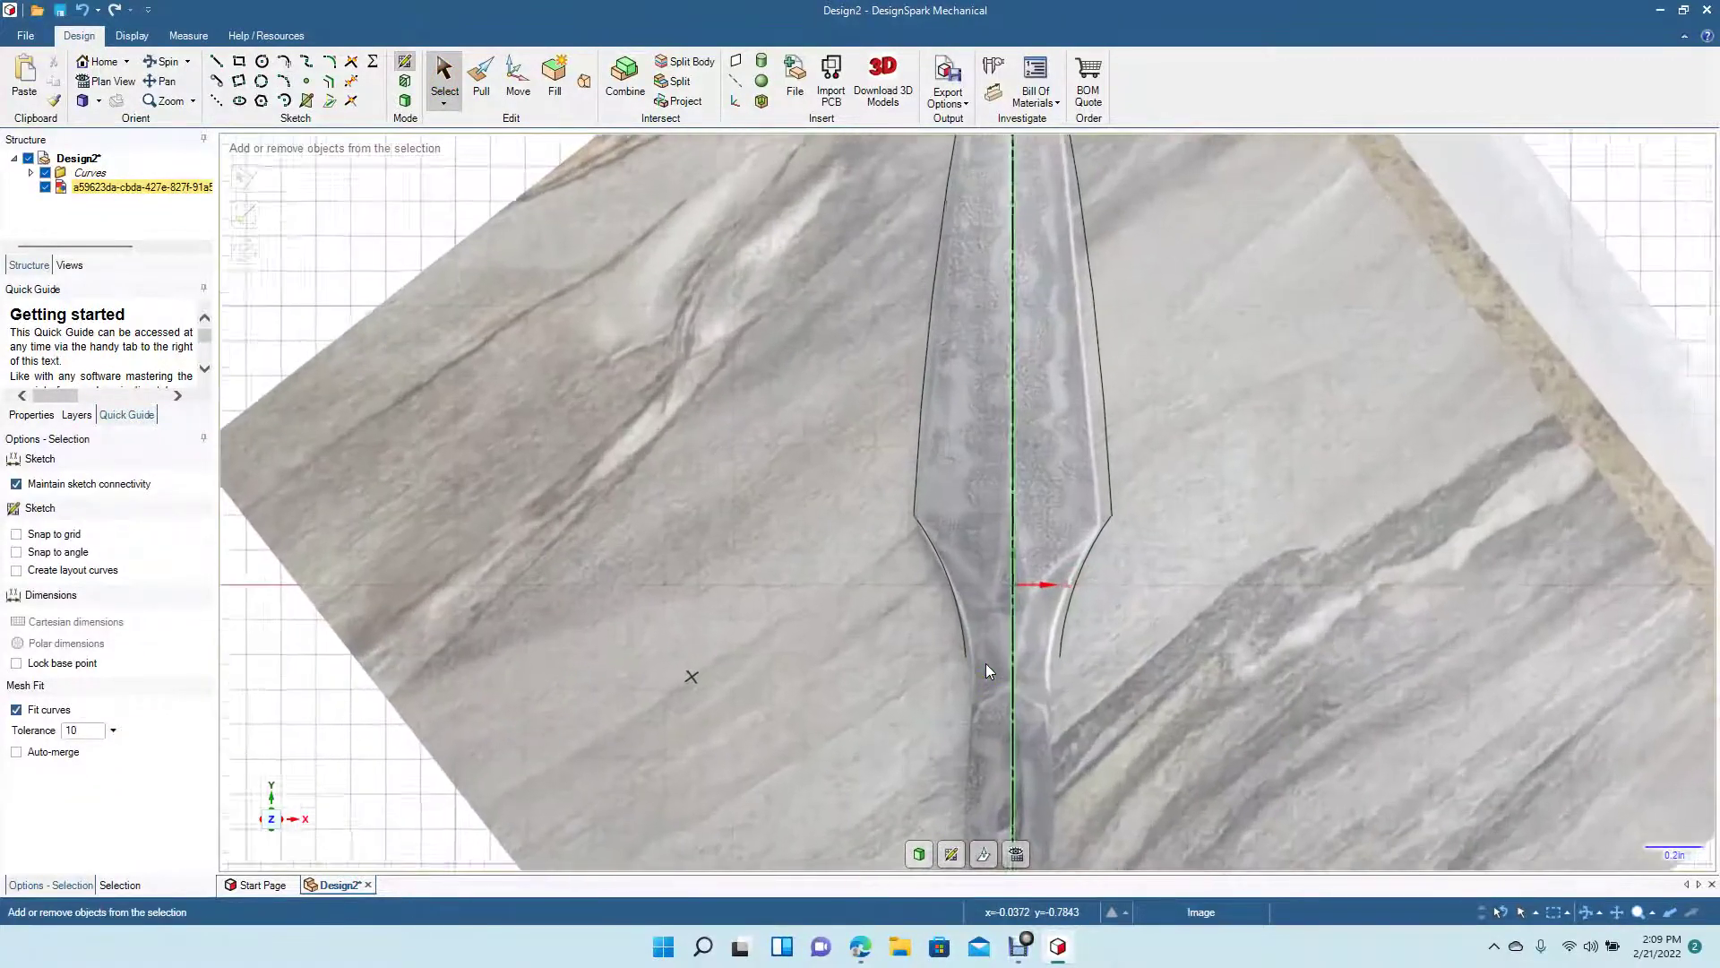
left_click(168, 83)
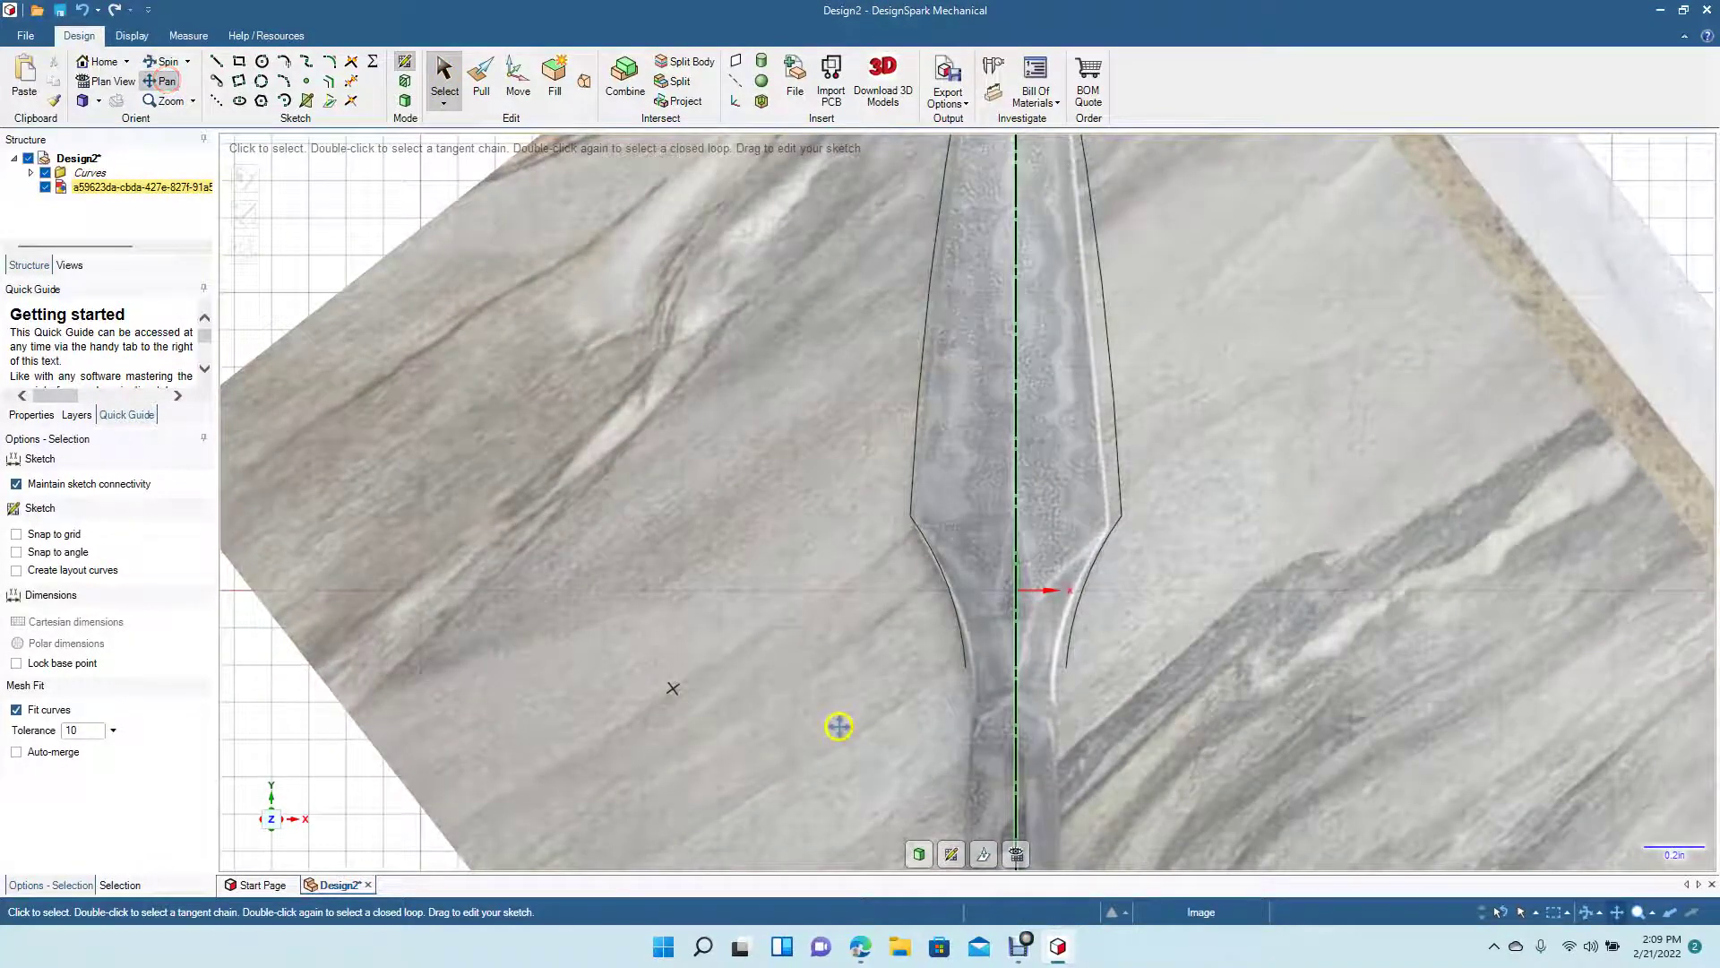
left_click_drag(839, 726, 707, 405)
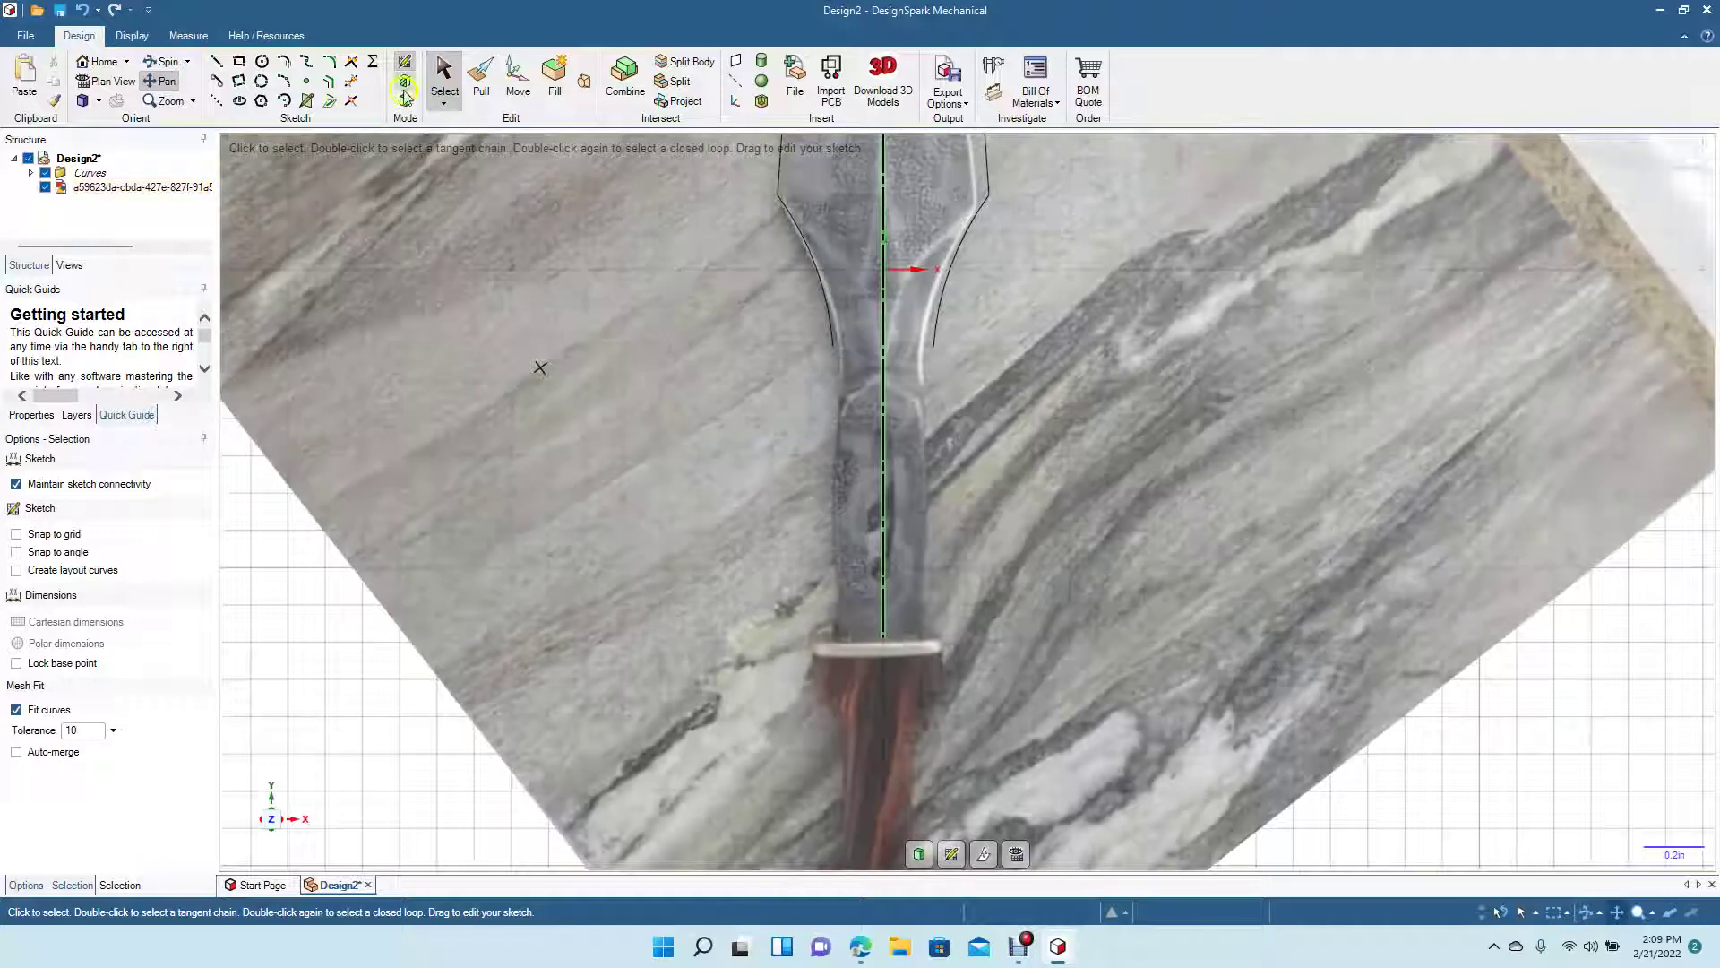
left_click(284, 81)
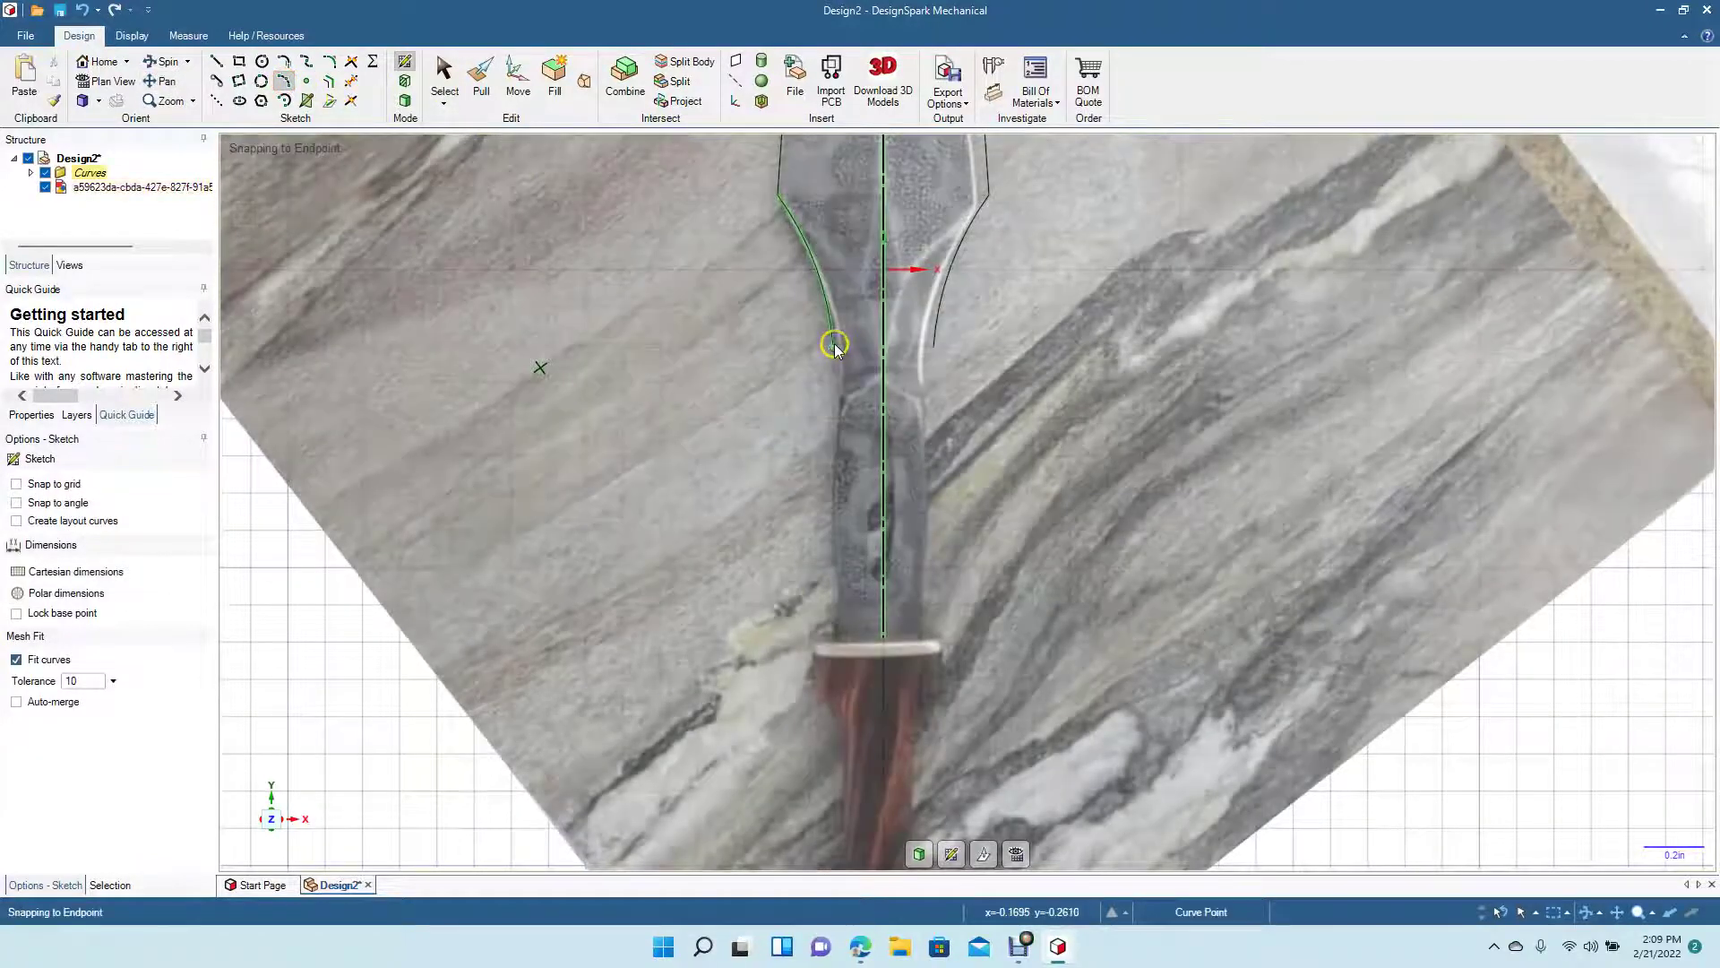
left_click(833, 347)
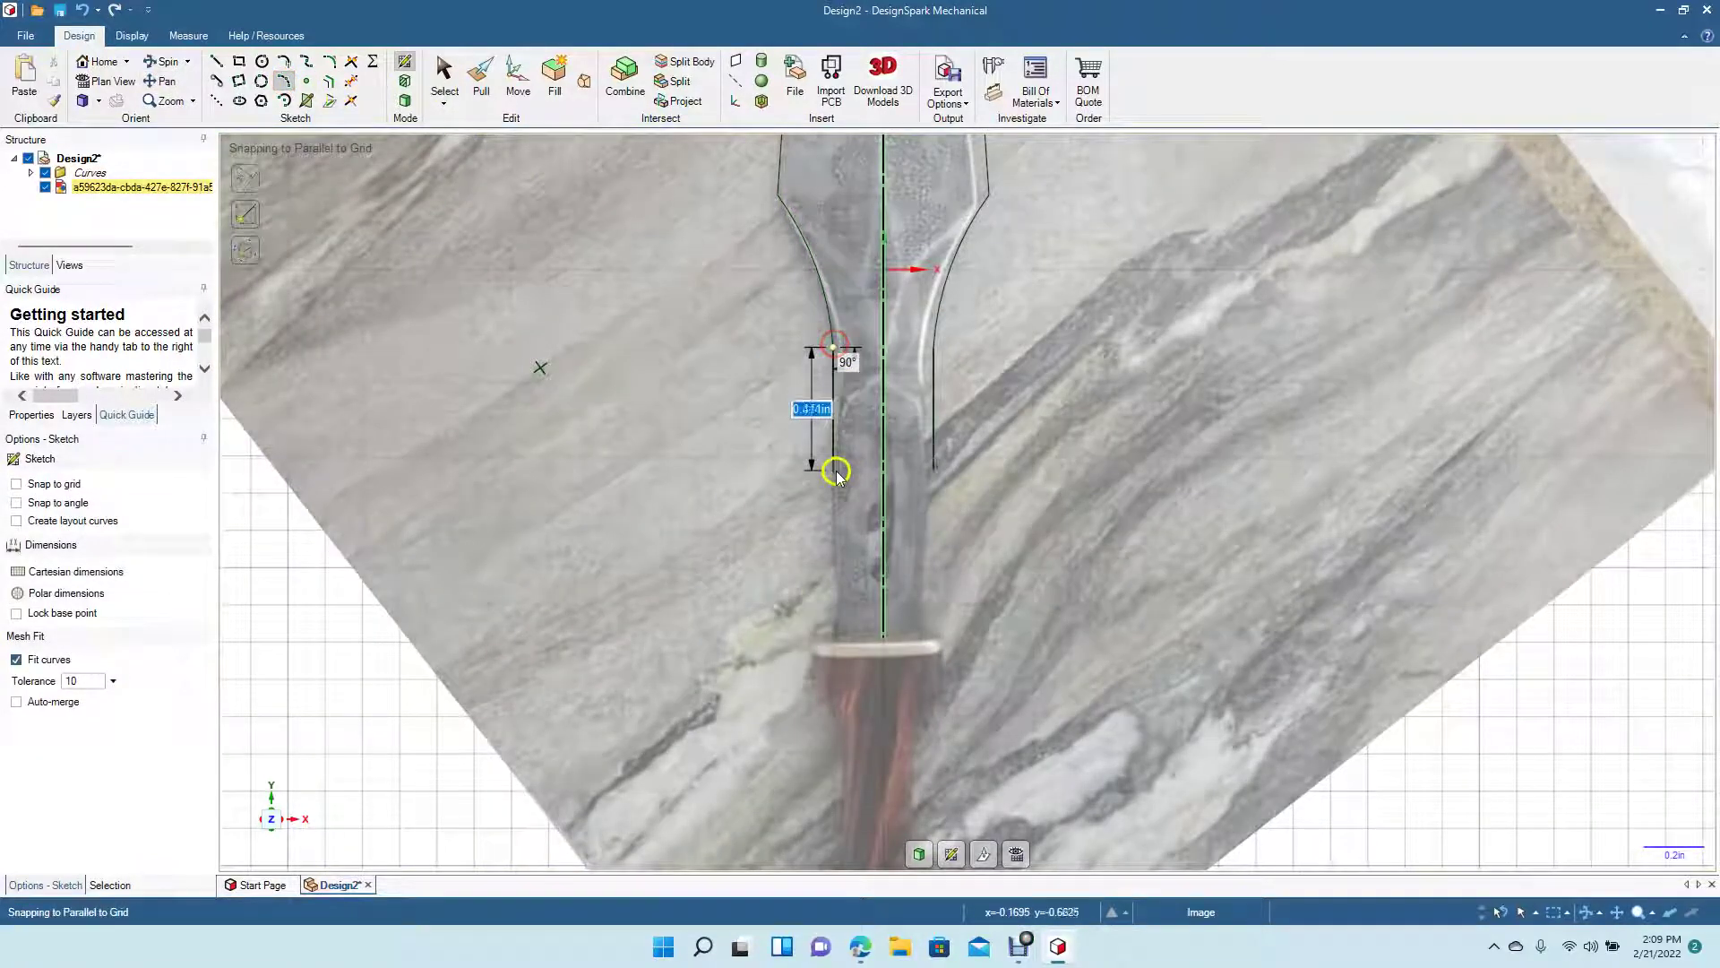
left_click(836, 640)
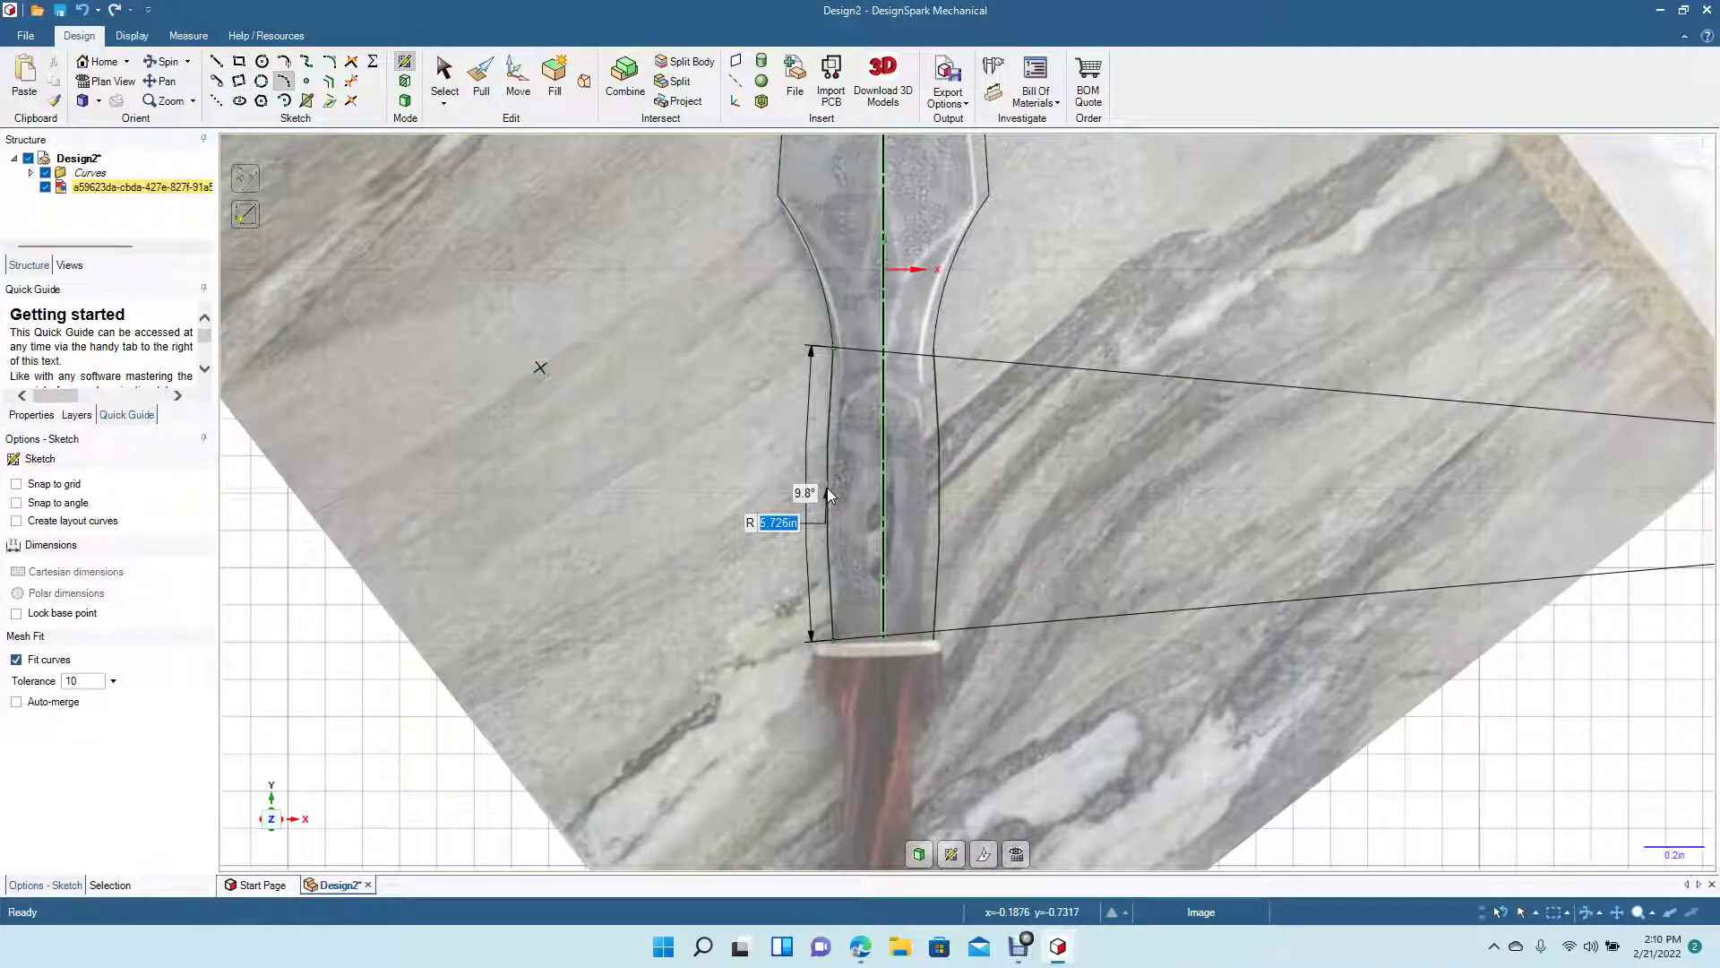
left_click(828, 489)
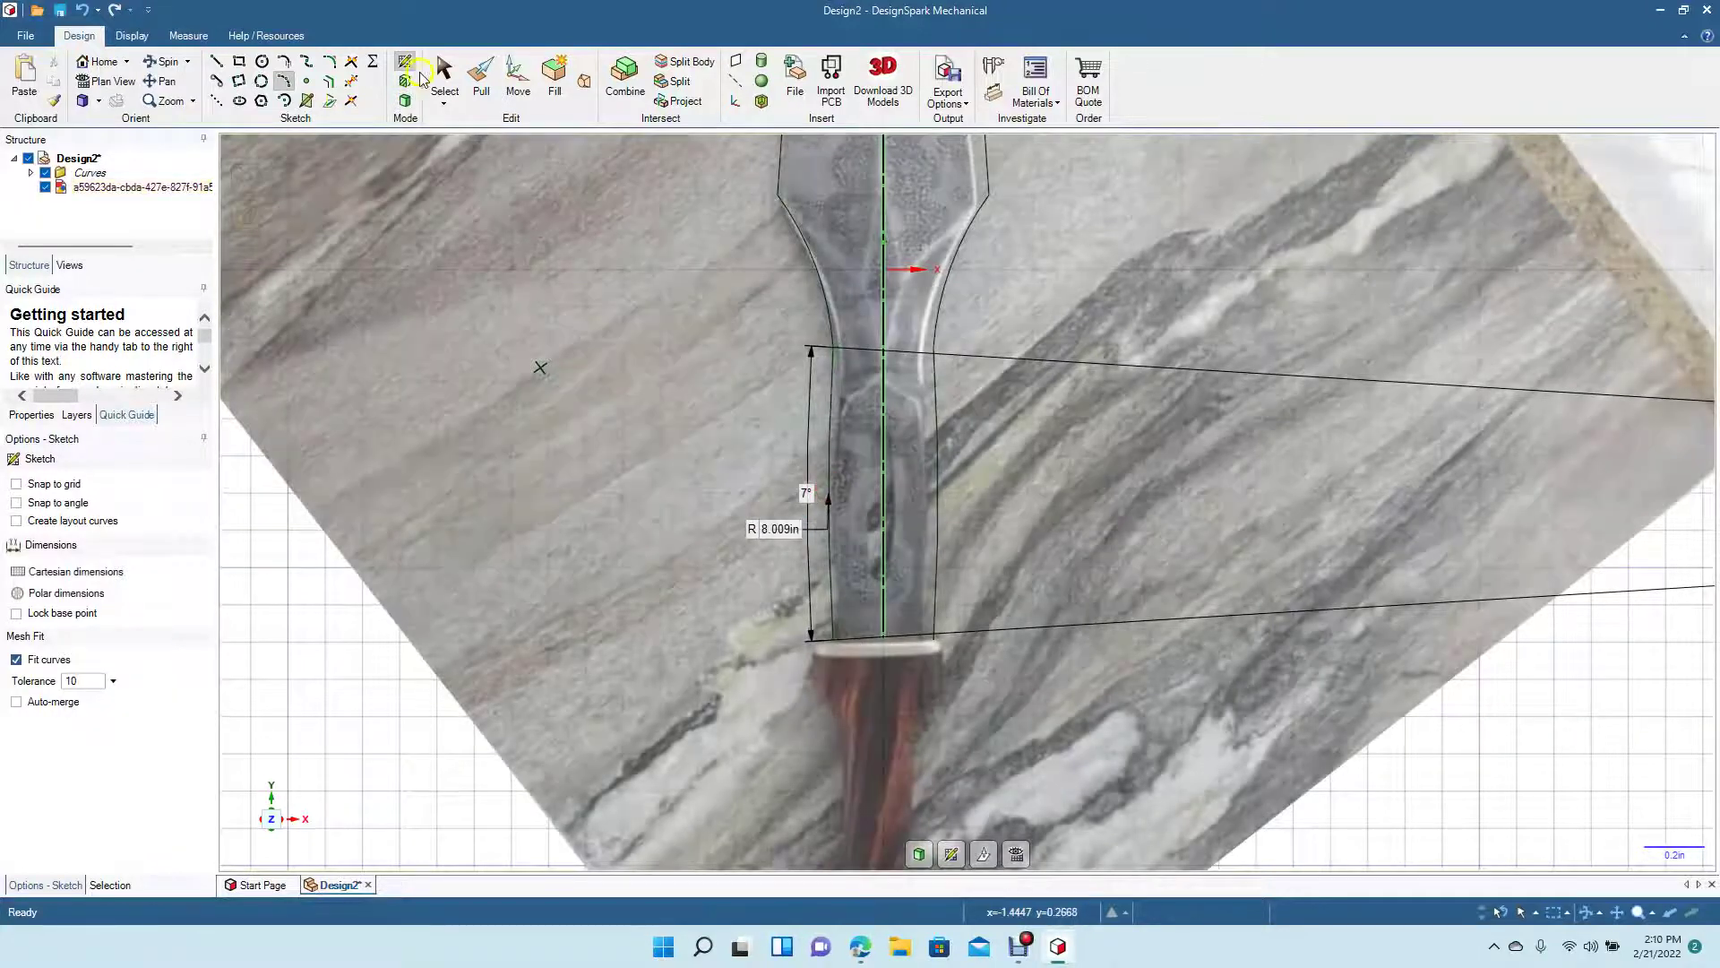
left_click(443, 74)
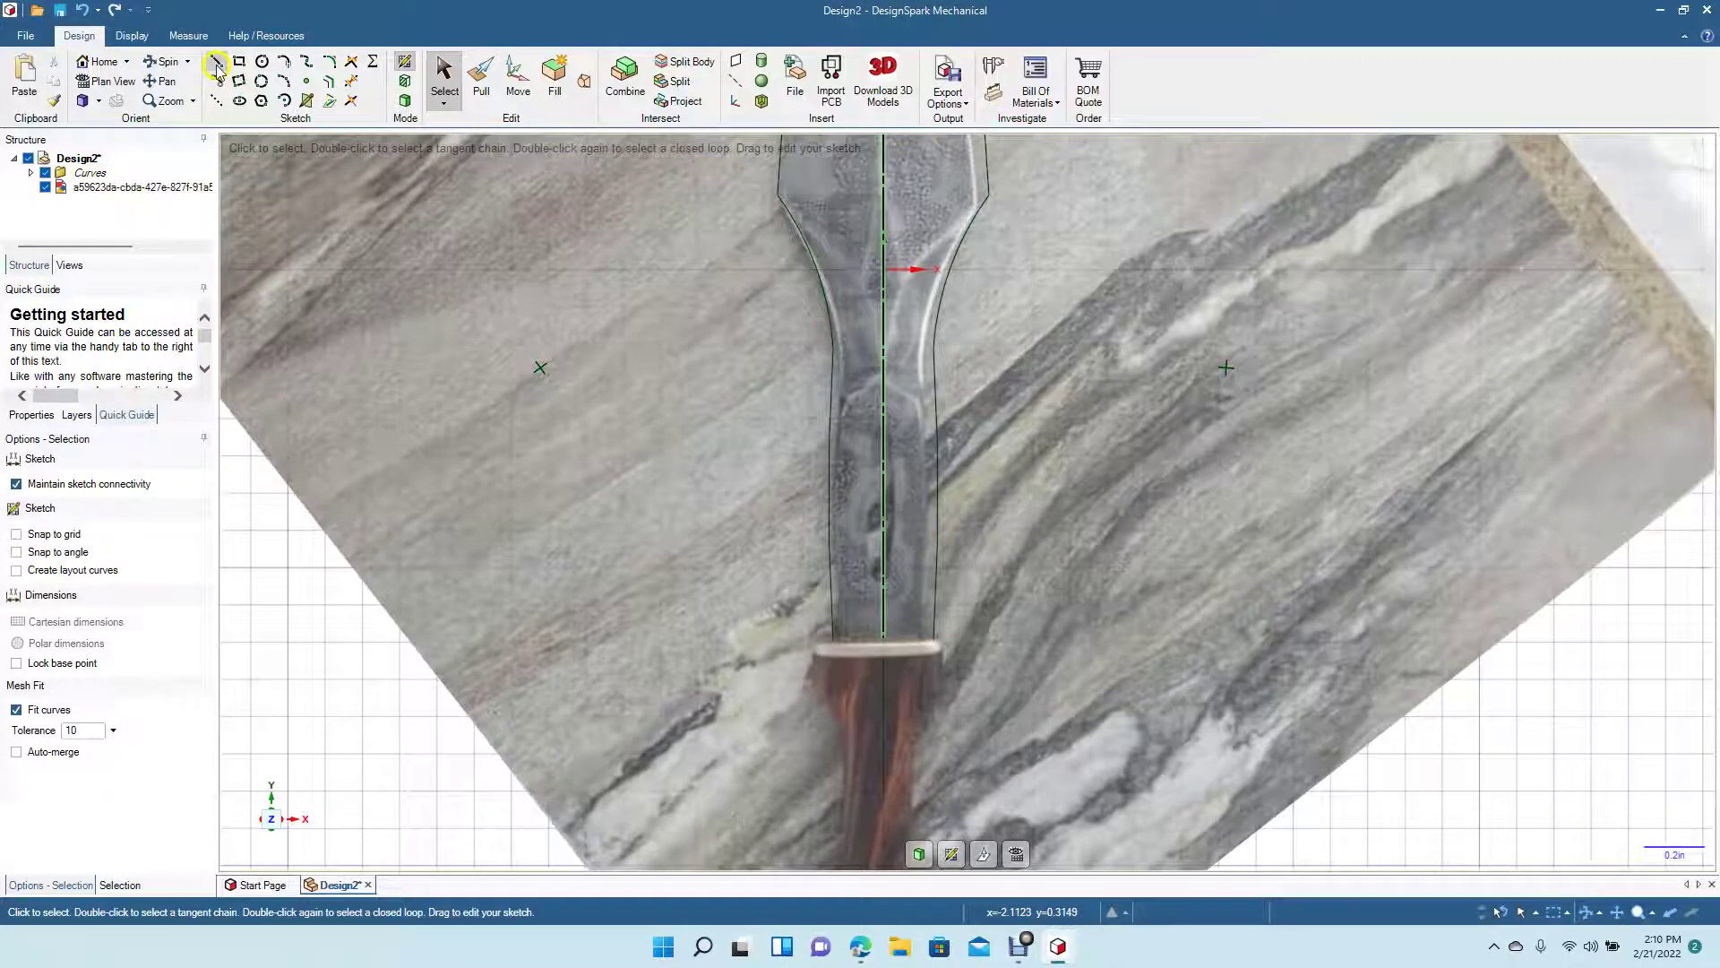
Step: Close the outline at the guard with a horizontal line from the left arc's lower end to the mirror line
left_click(216, 62)
left_click(834, 640)
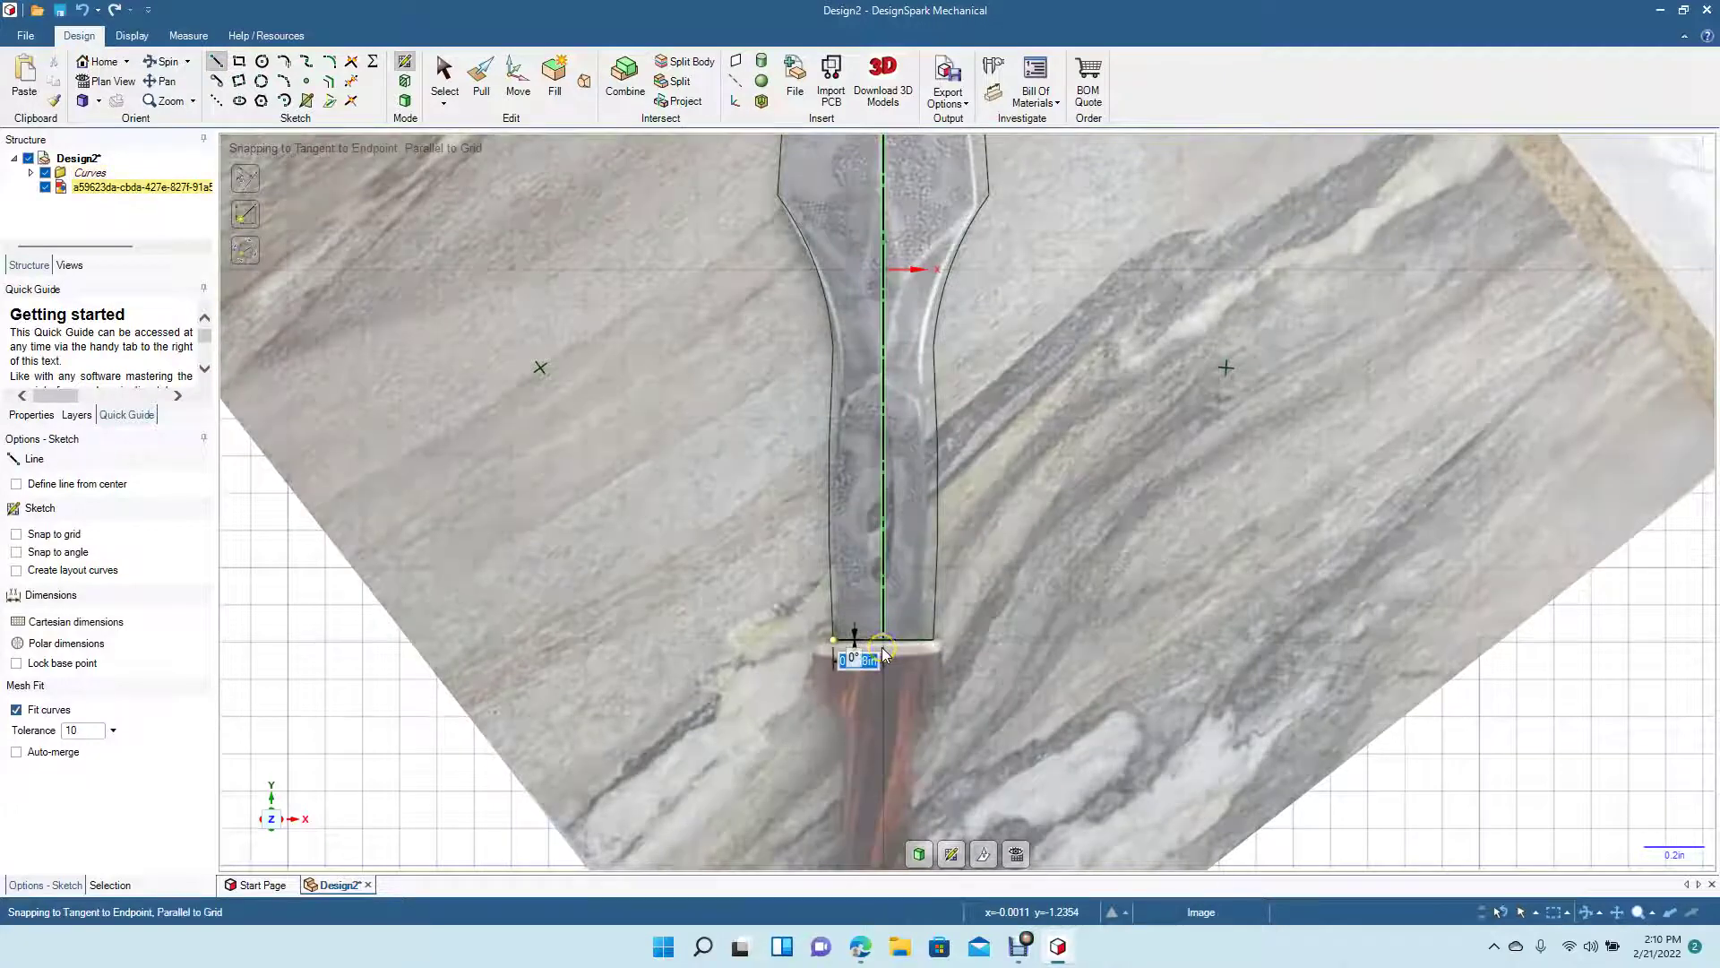
left_click(884, 647)
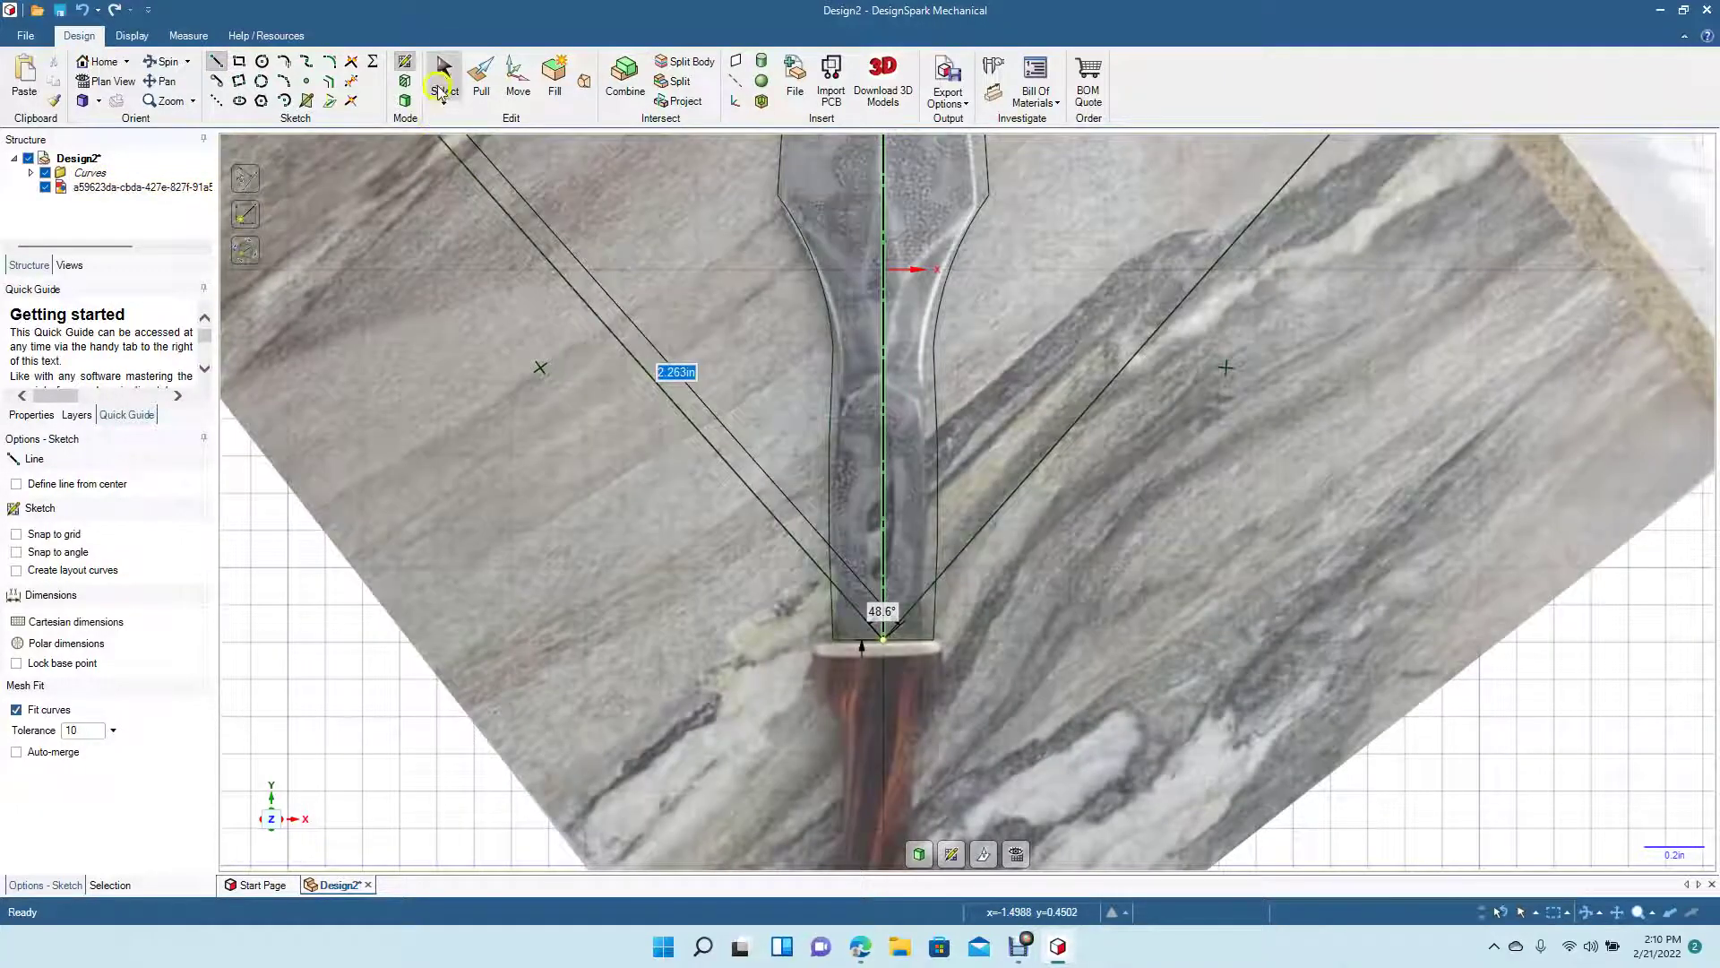
left_click(441, 80)
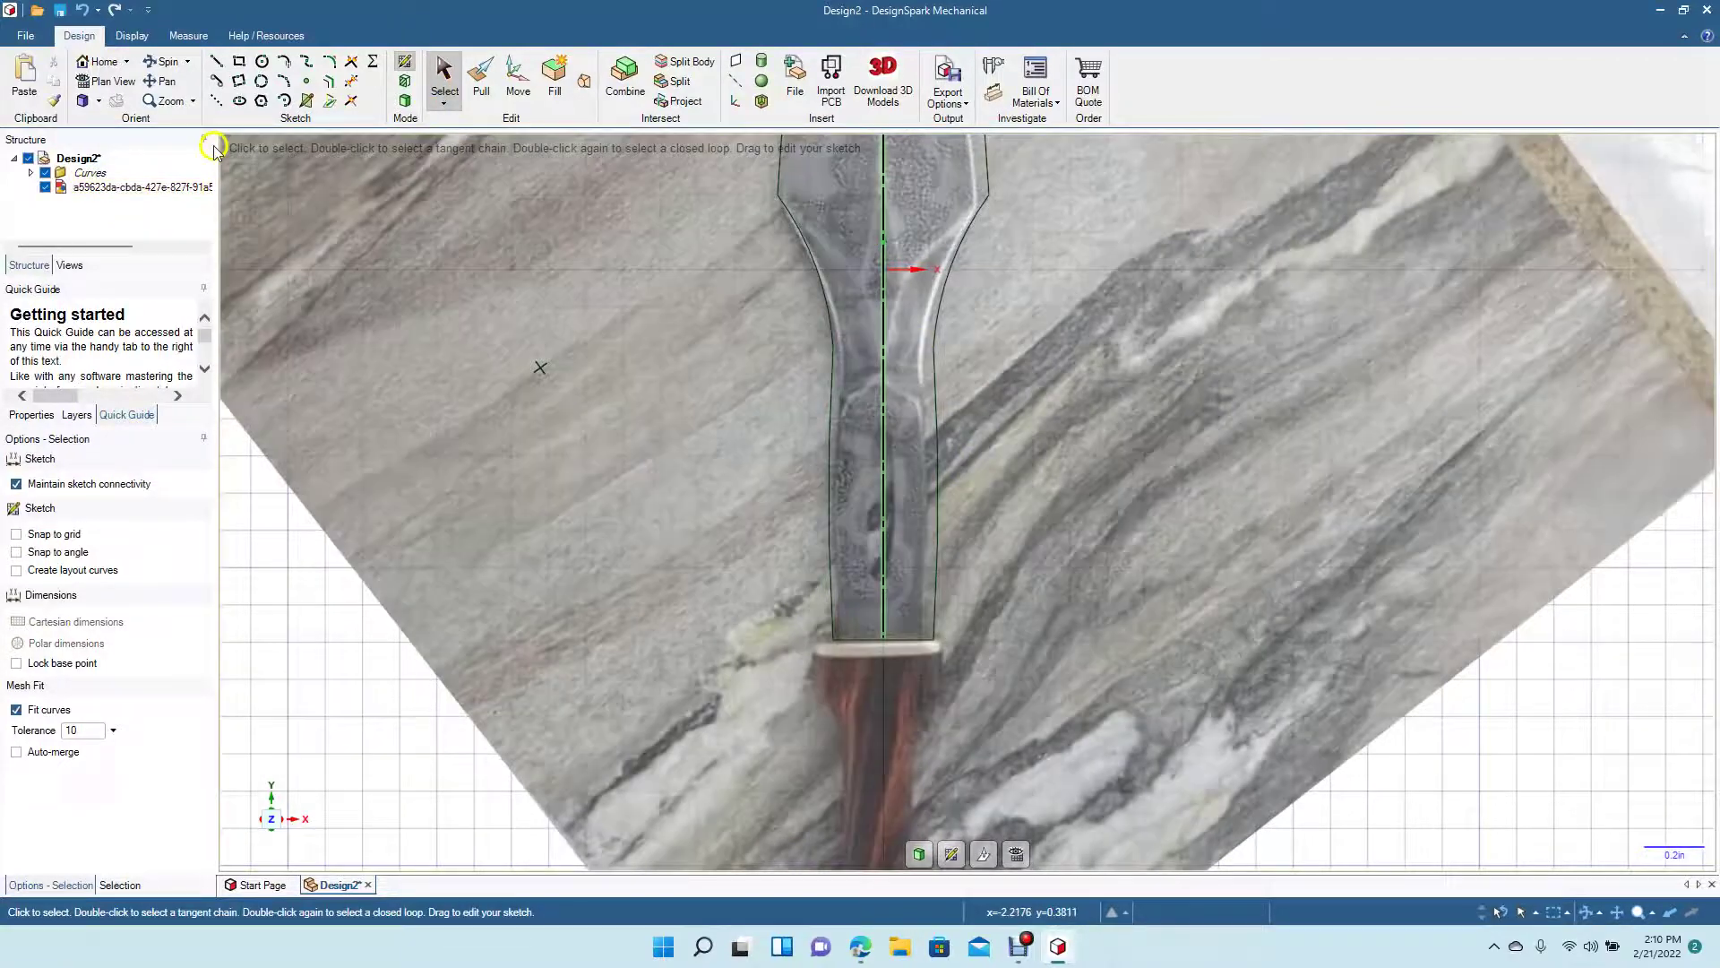
left_click(161, 80)
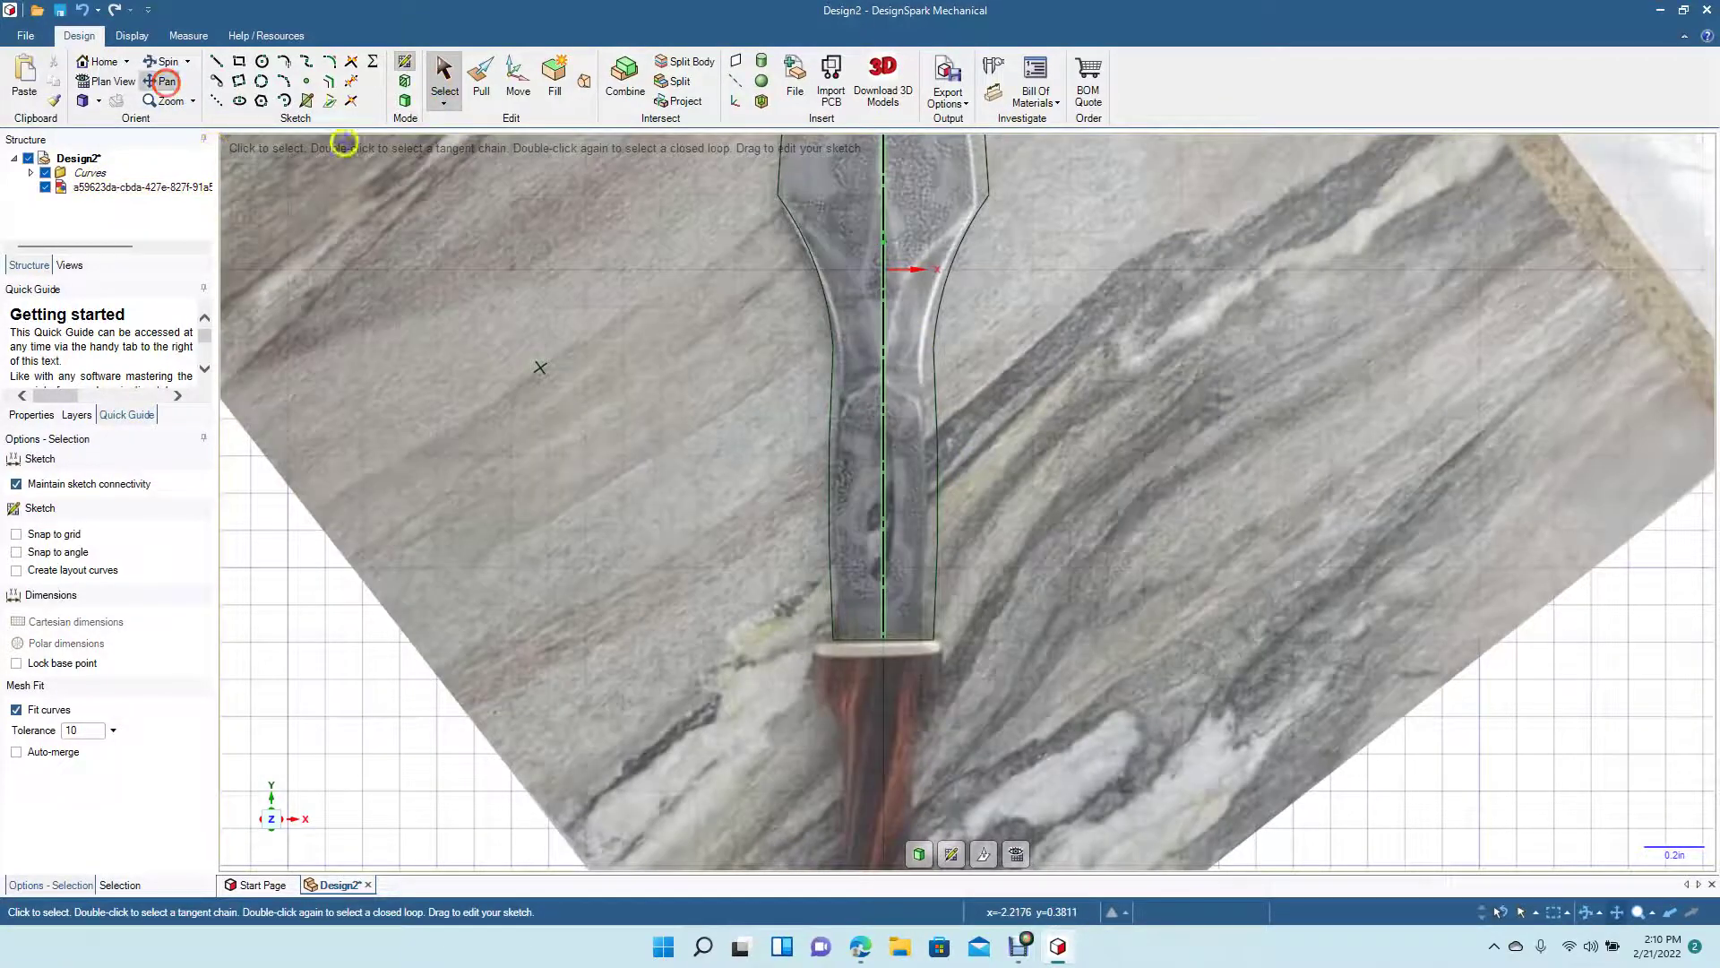
Step: Sketch a narrow diamond on the blade's mirror line above the neck using mirrored lines, with lower sides about 0.341 in long
left_click_drag(549, 265, 464, 520)
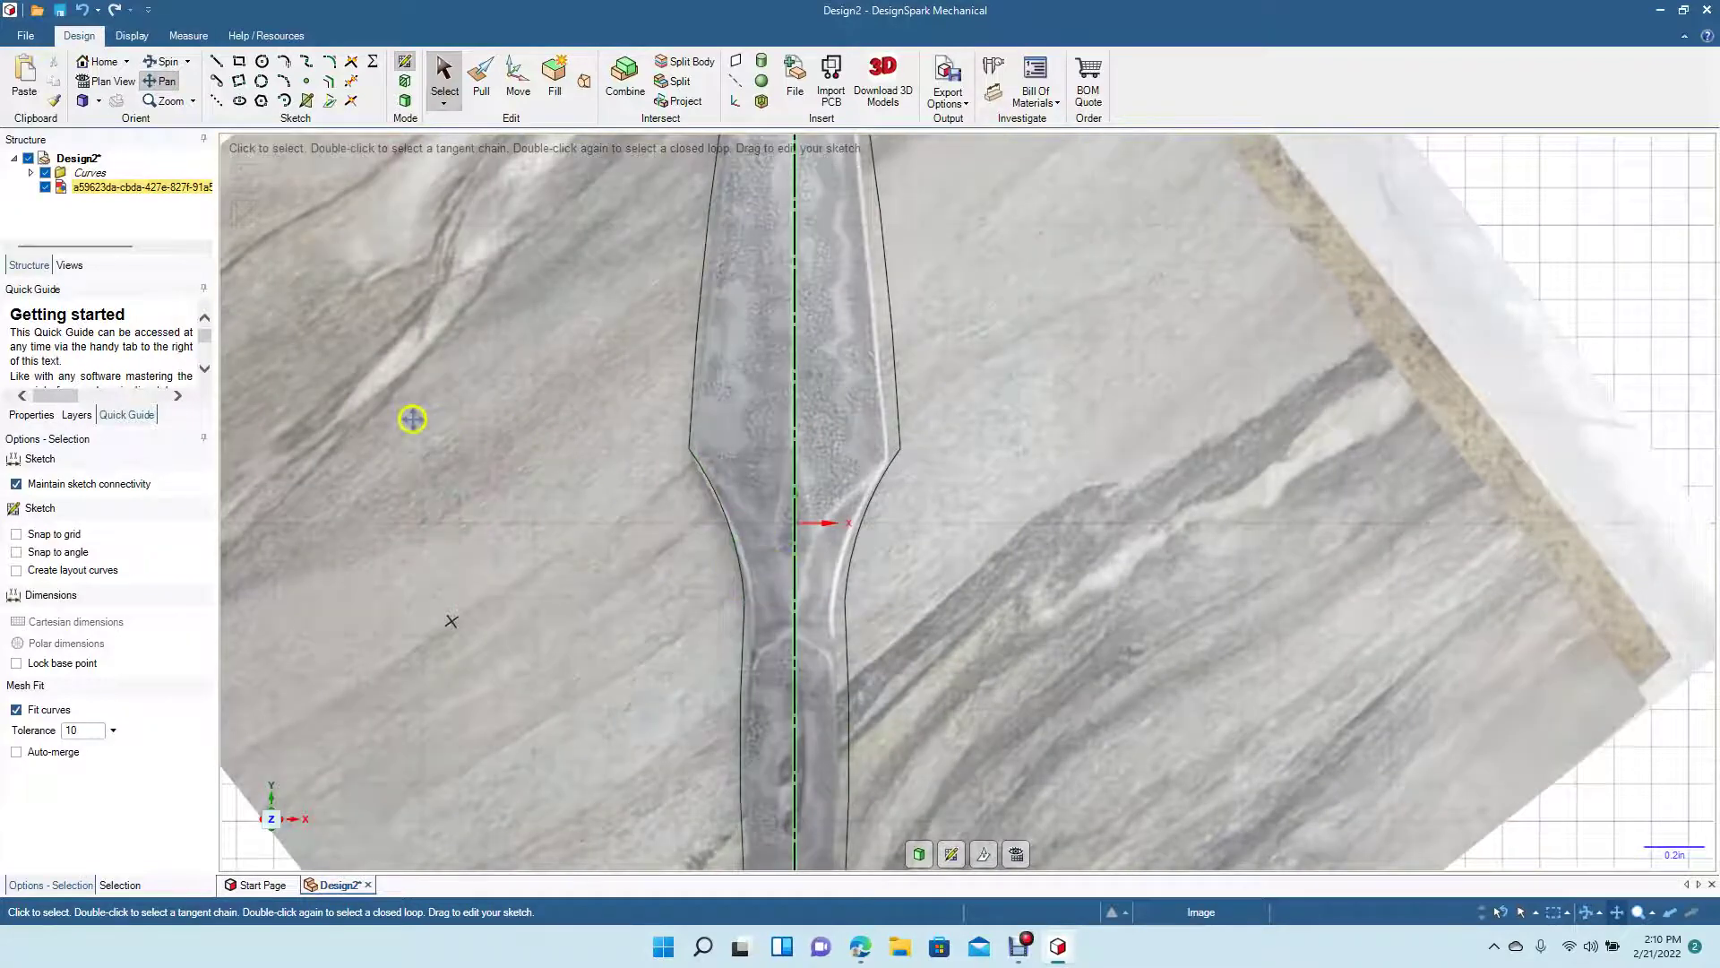
mouse_move(412, 419)
left_mouse_down()
mouse_move(411, 304)
mouse_move(442, 304)
left_mouse_up()
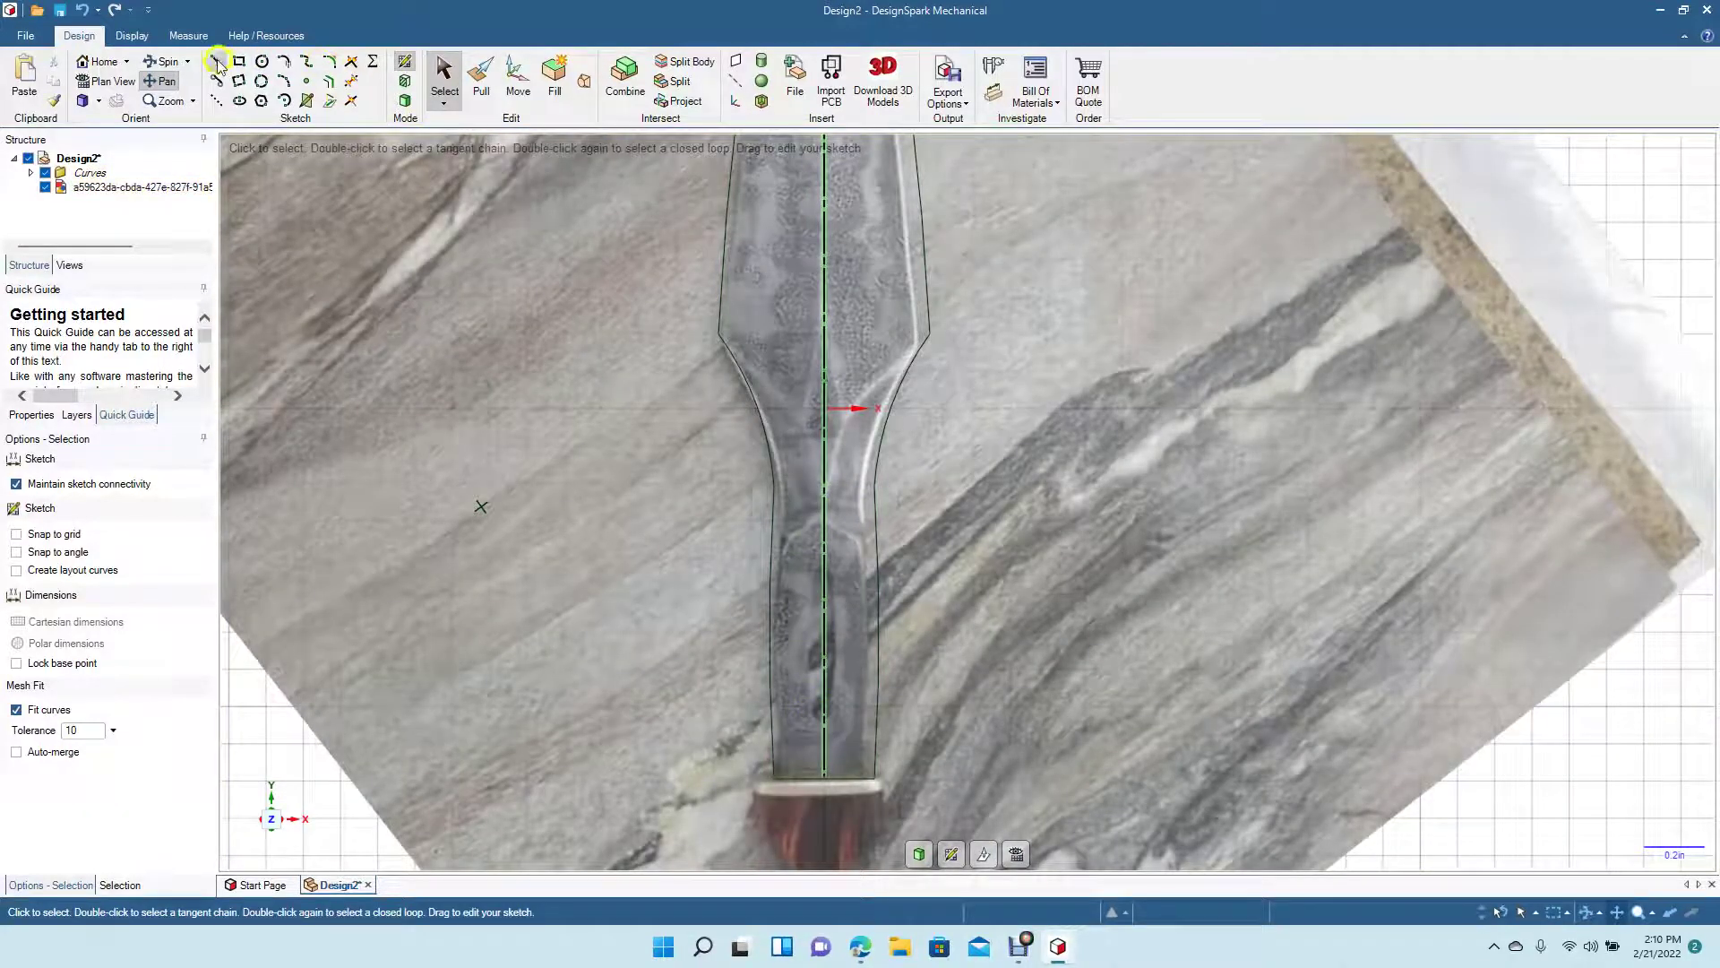
left_click(215, 60)
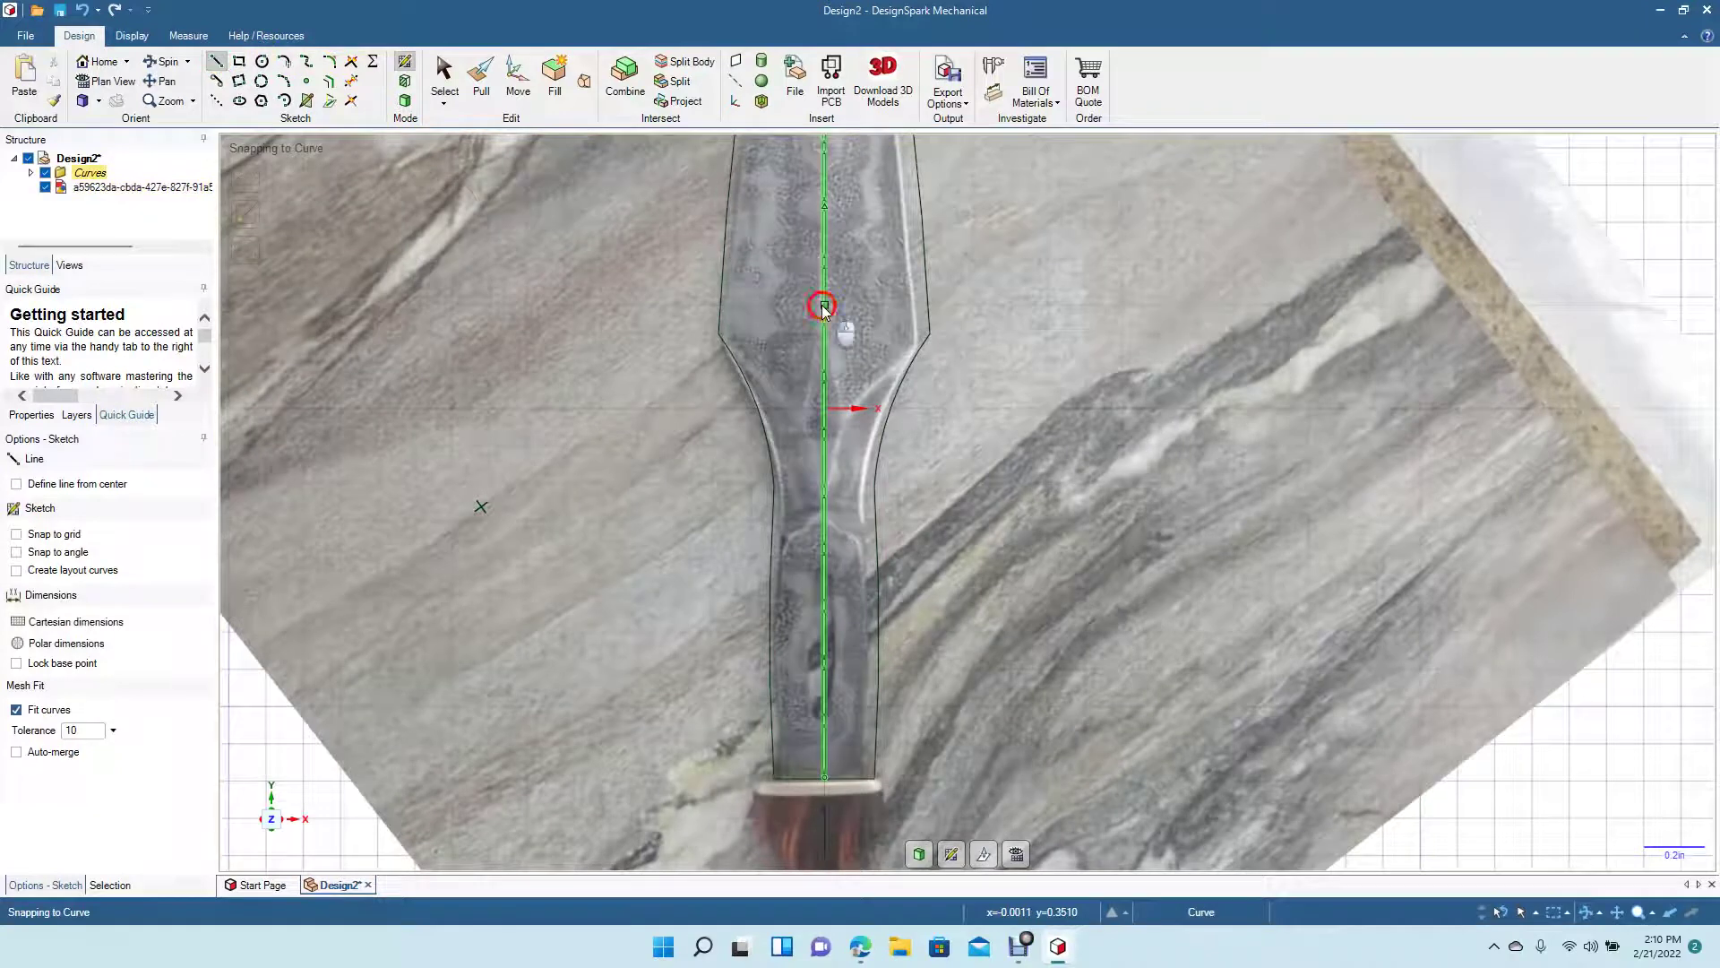
left_click(824, 307)
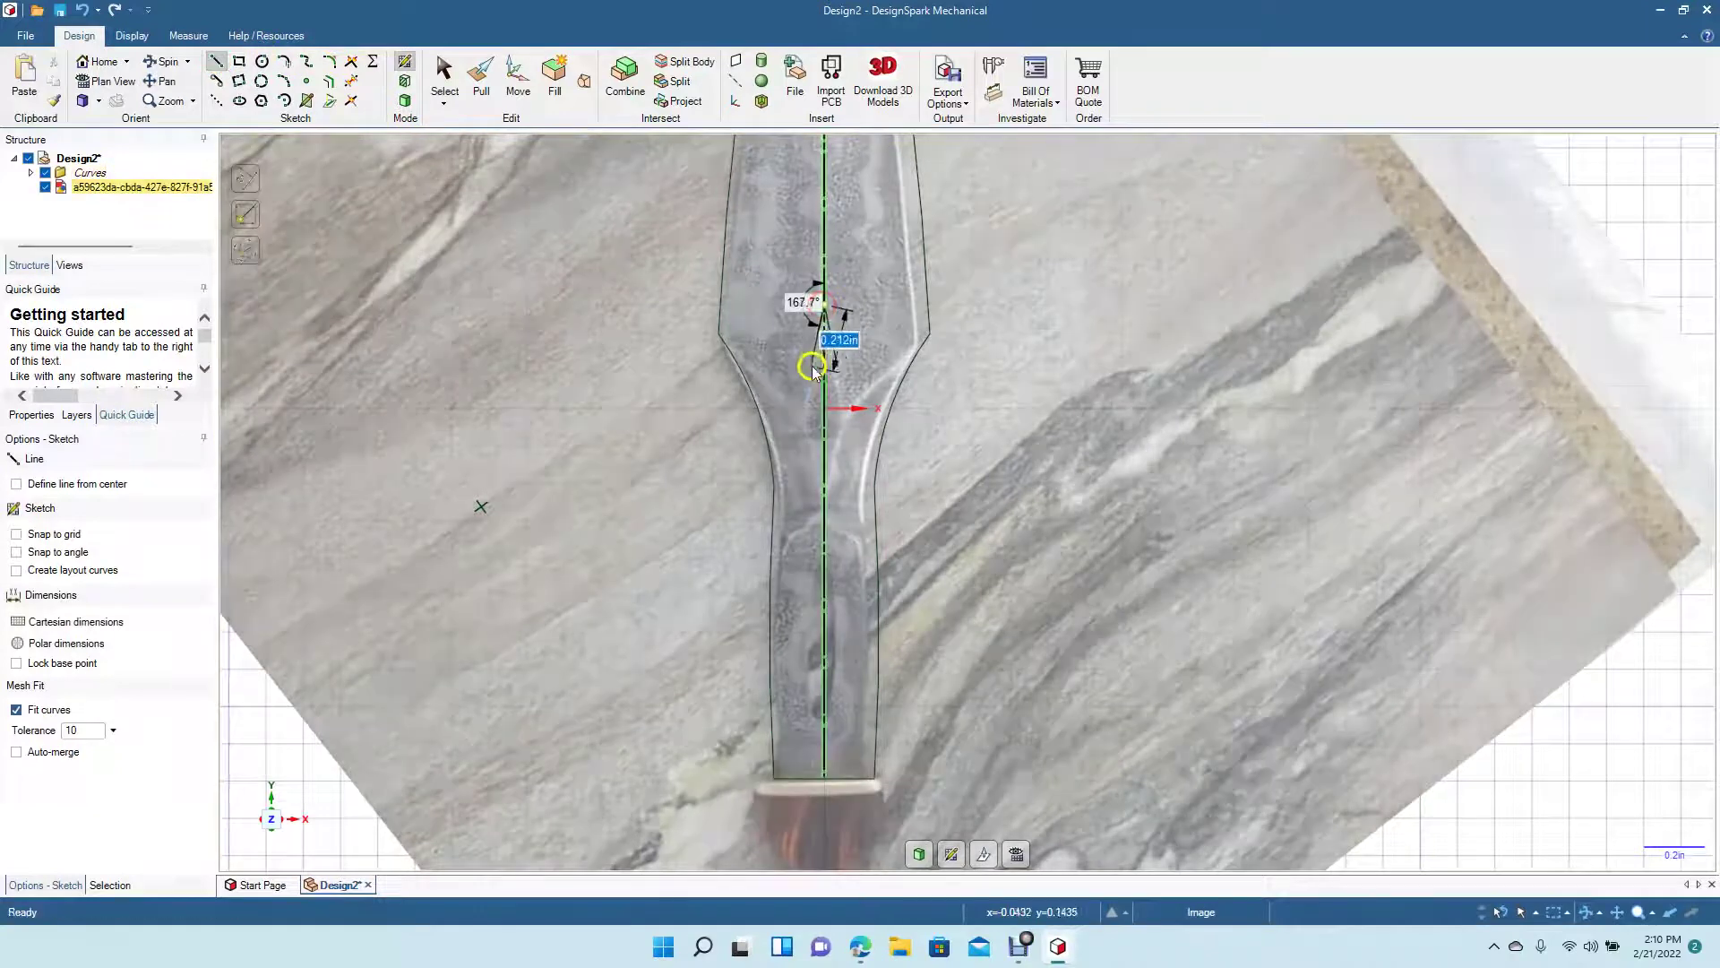
left_click(798, 418)
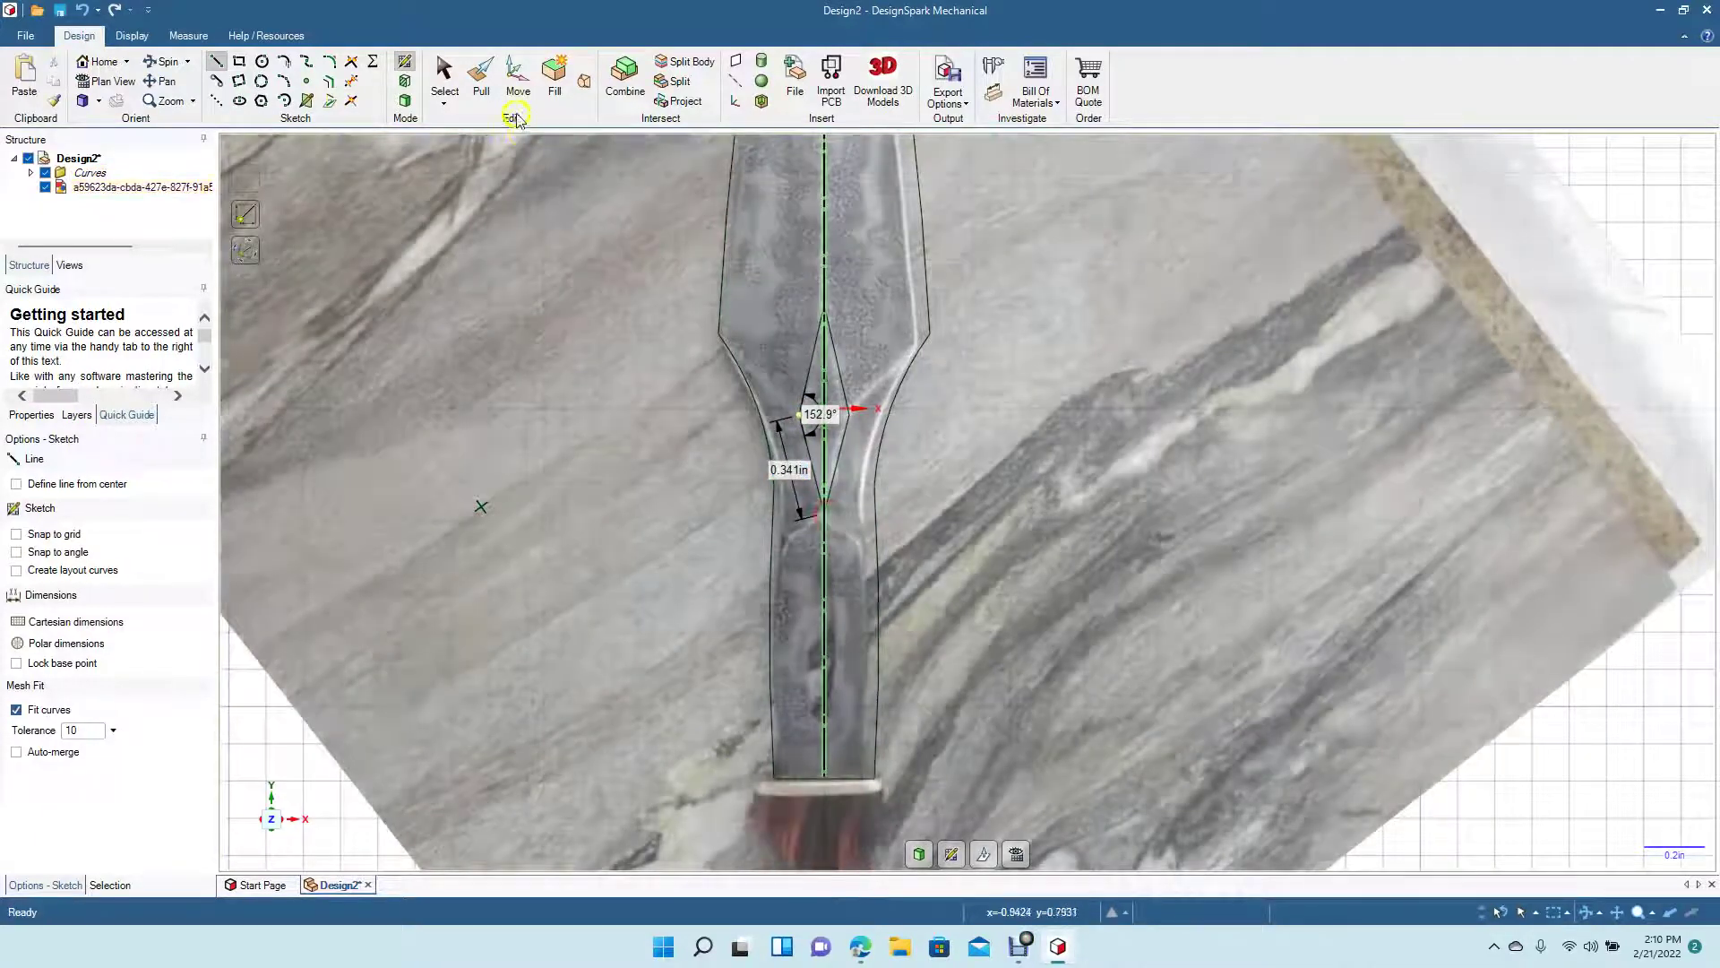
left_click(444, 76)
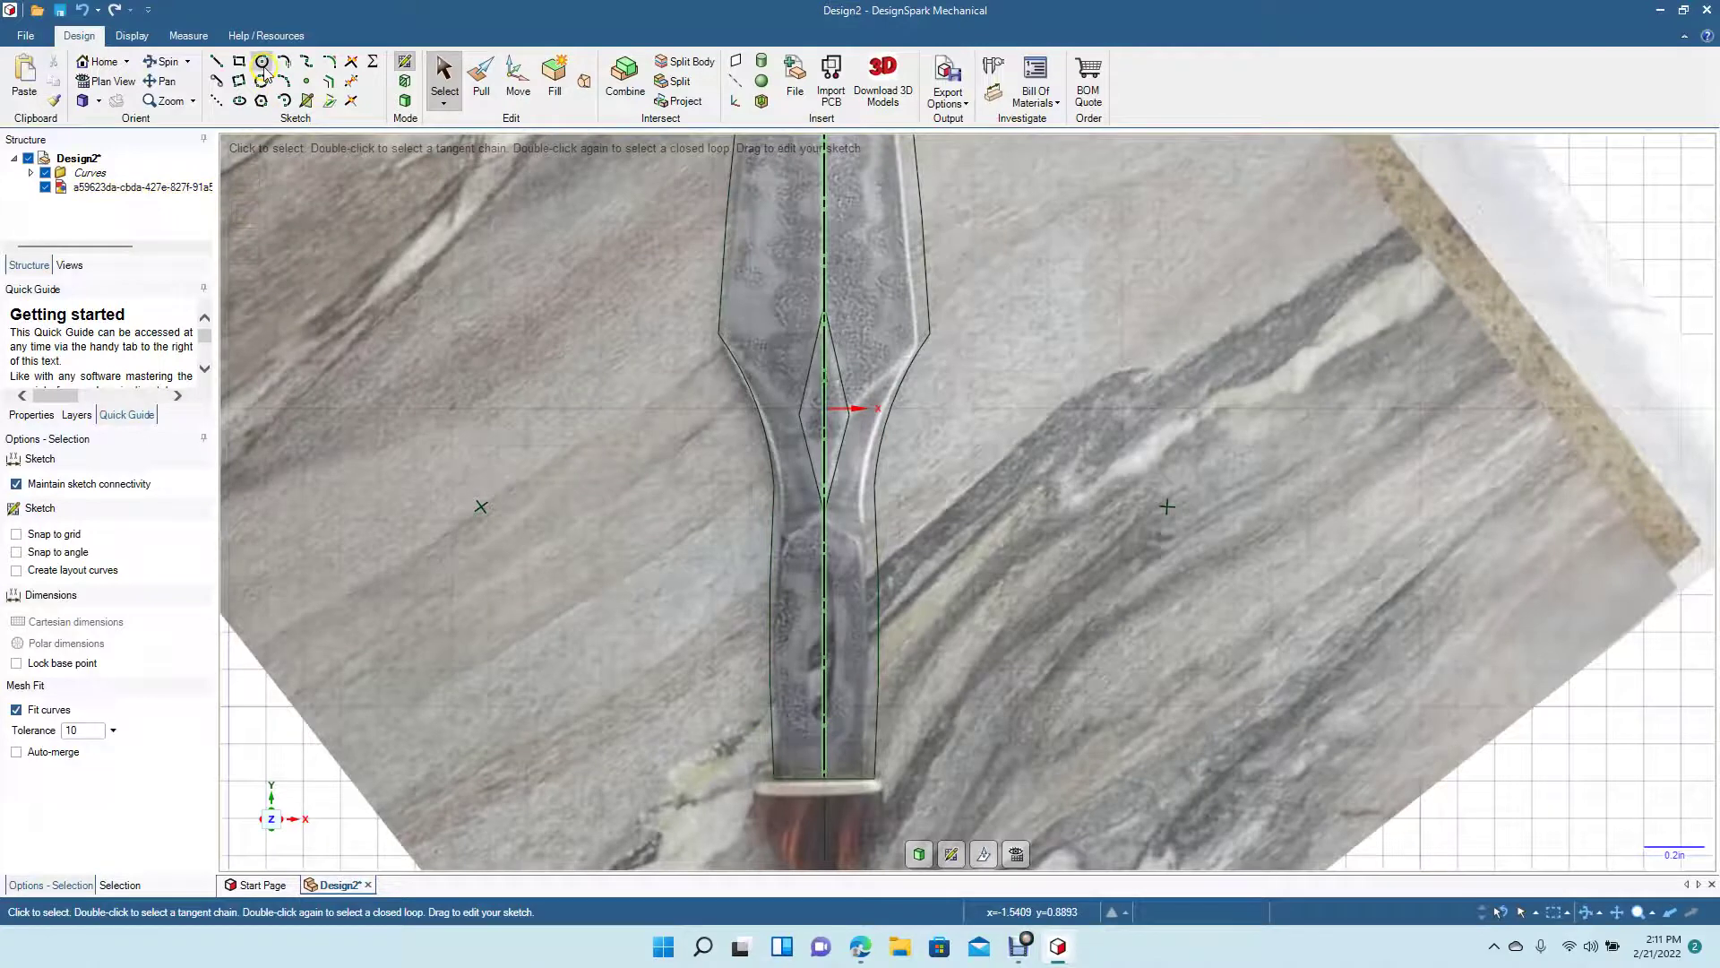
Step: Draw two circles of about 0.090 in diameter on the mirror line, one above the other, in the lower blade
left_click(263, 62)
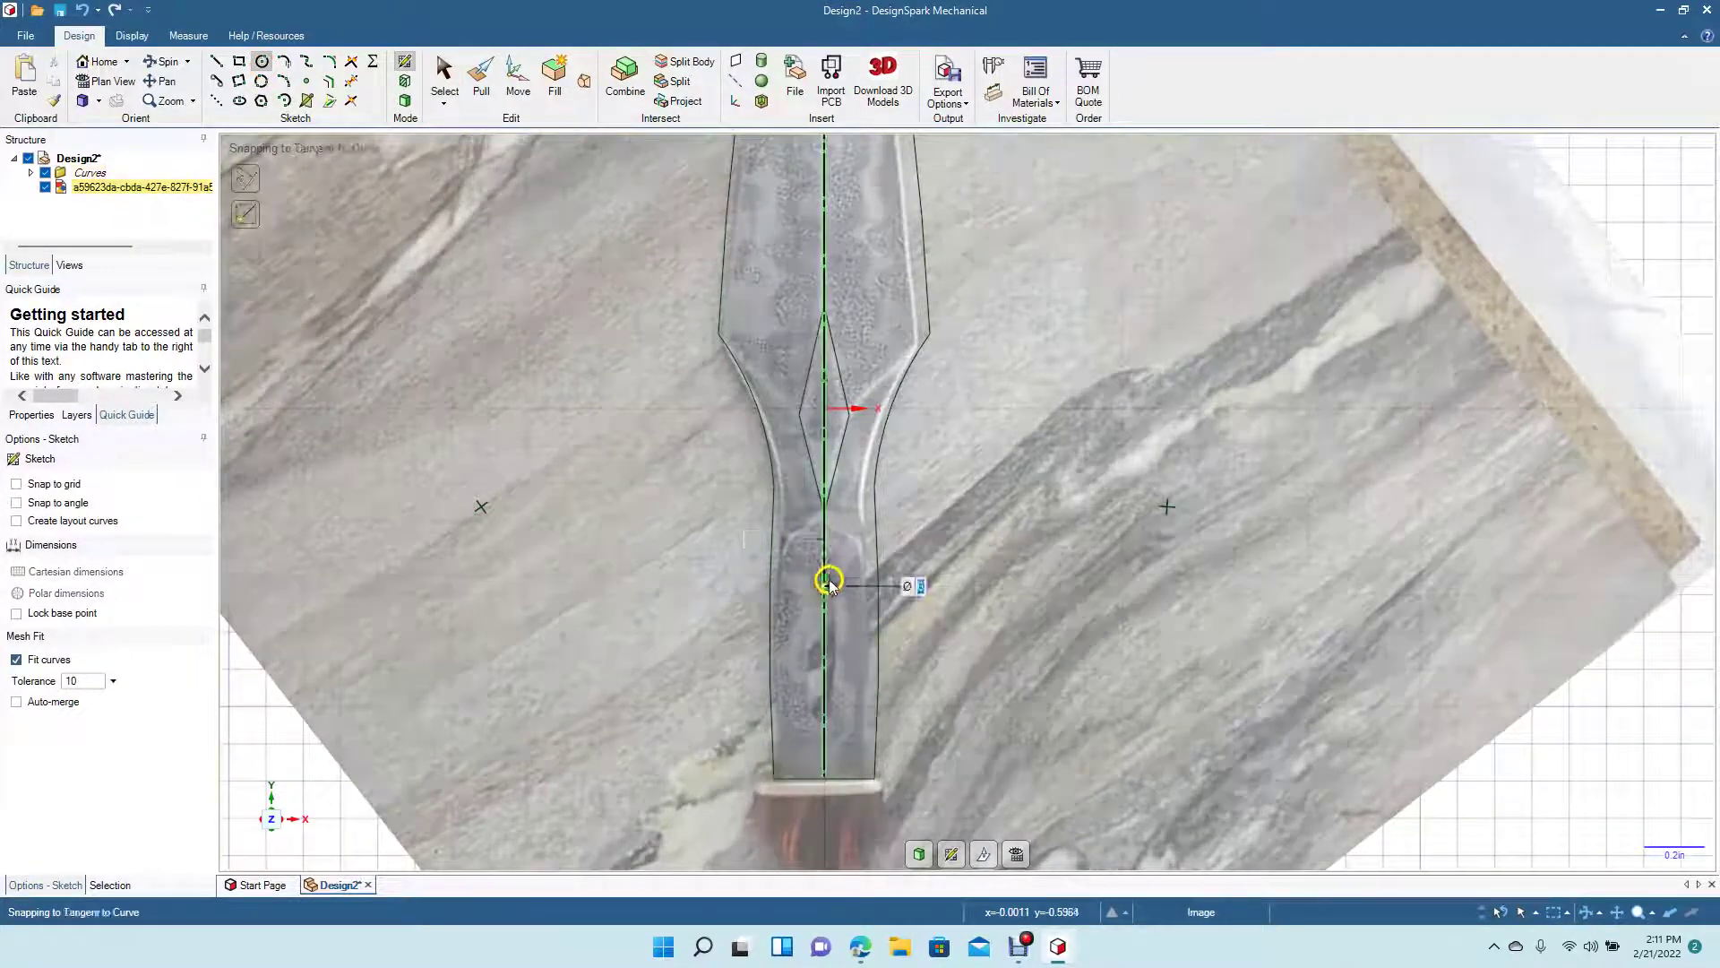
left_click(825, 587)
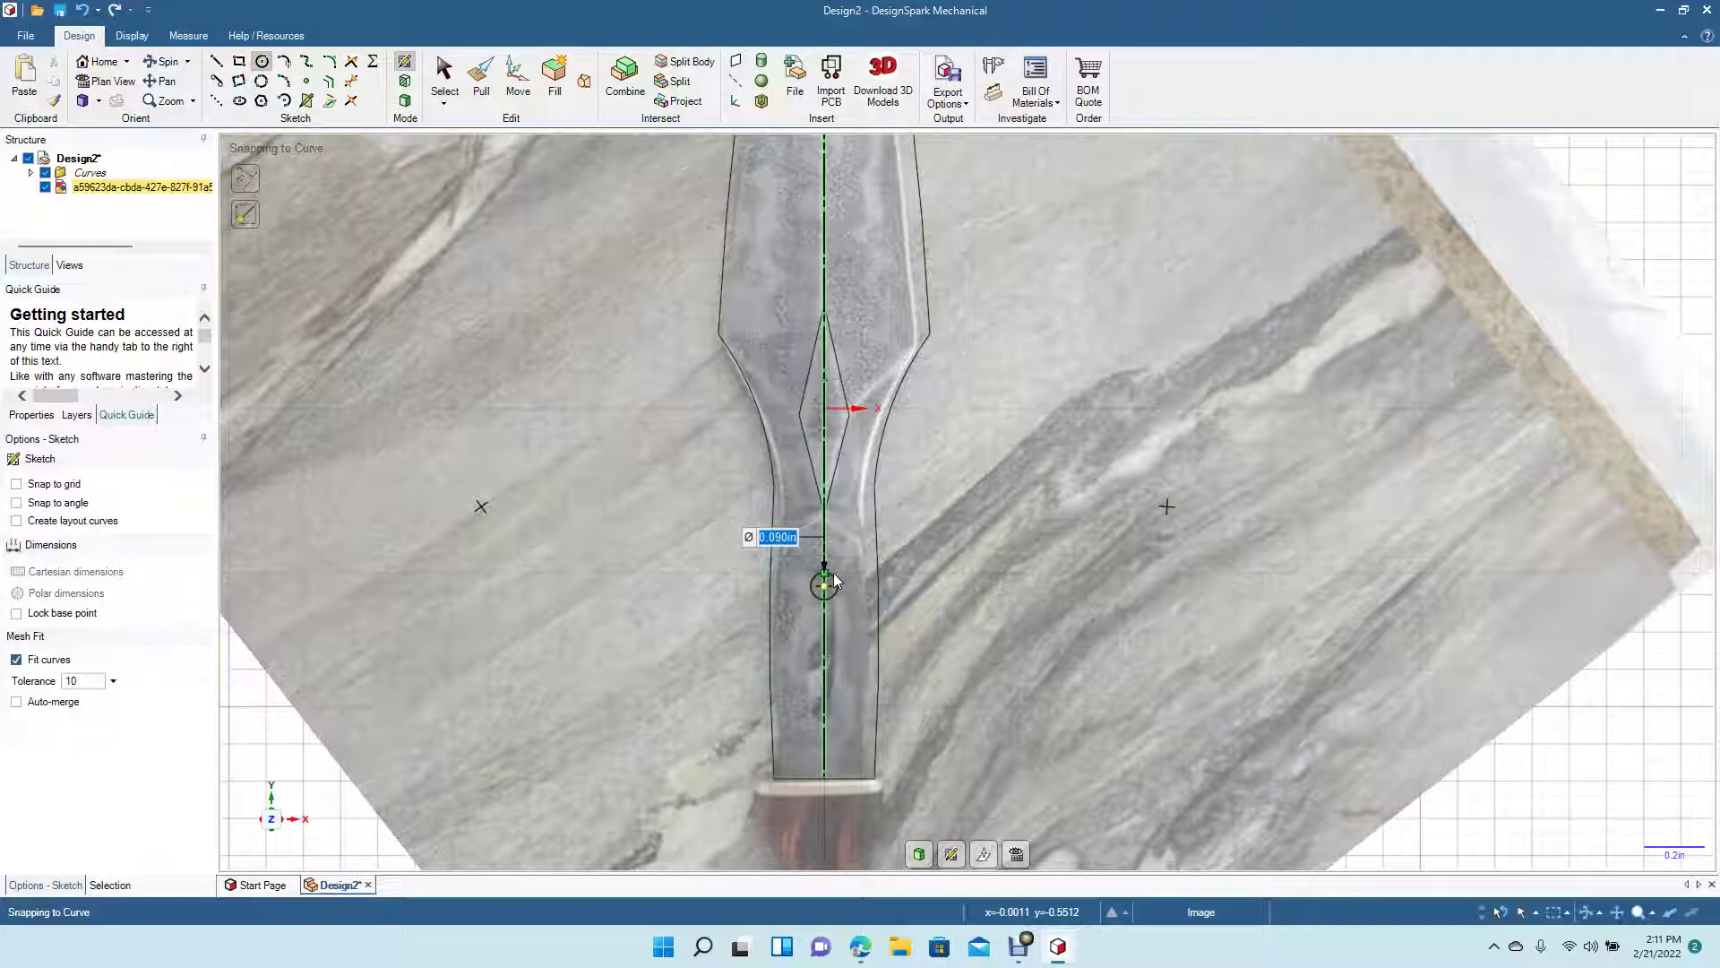
left_click(834, 578)
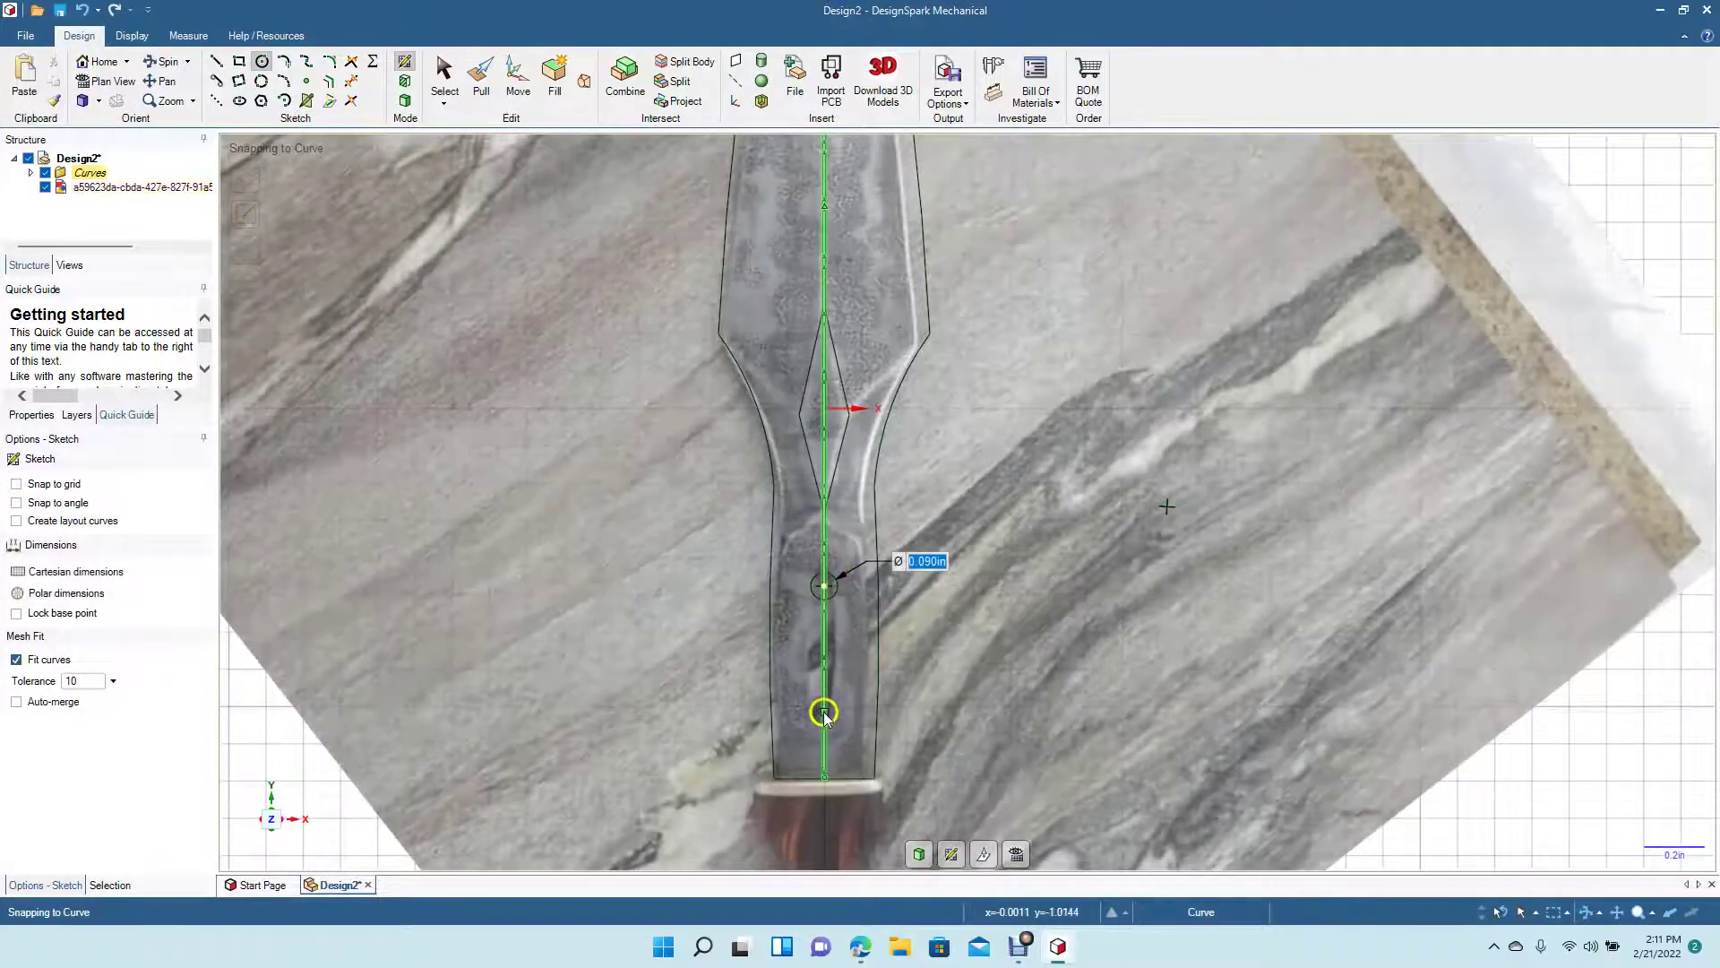
left_click(825, 712)
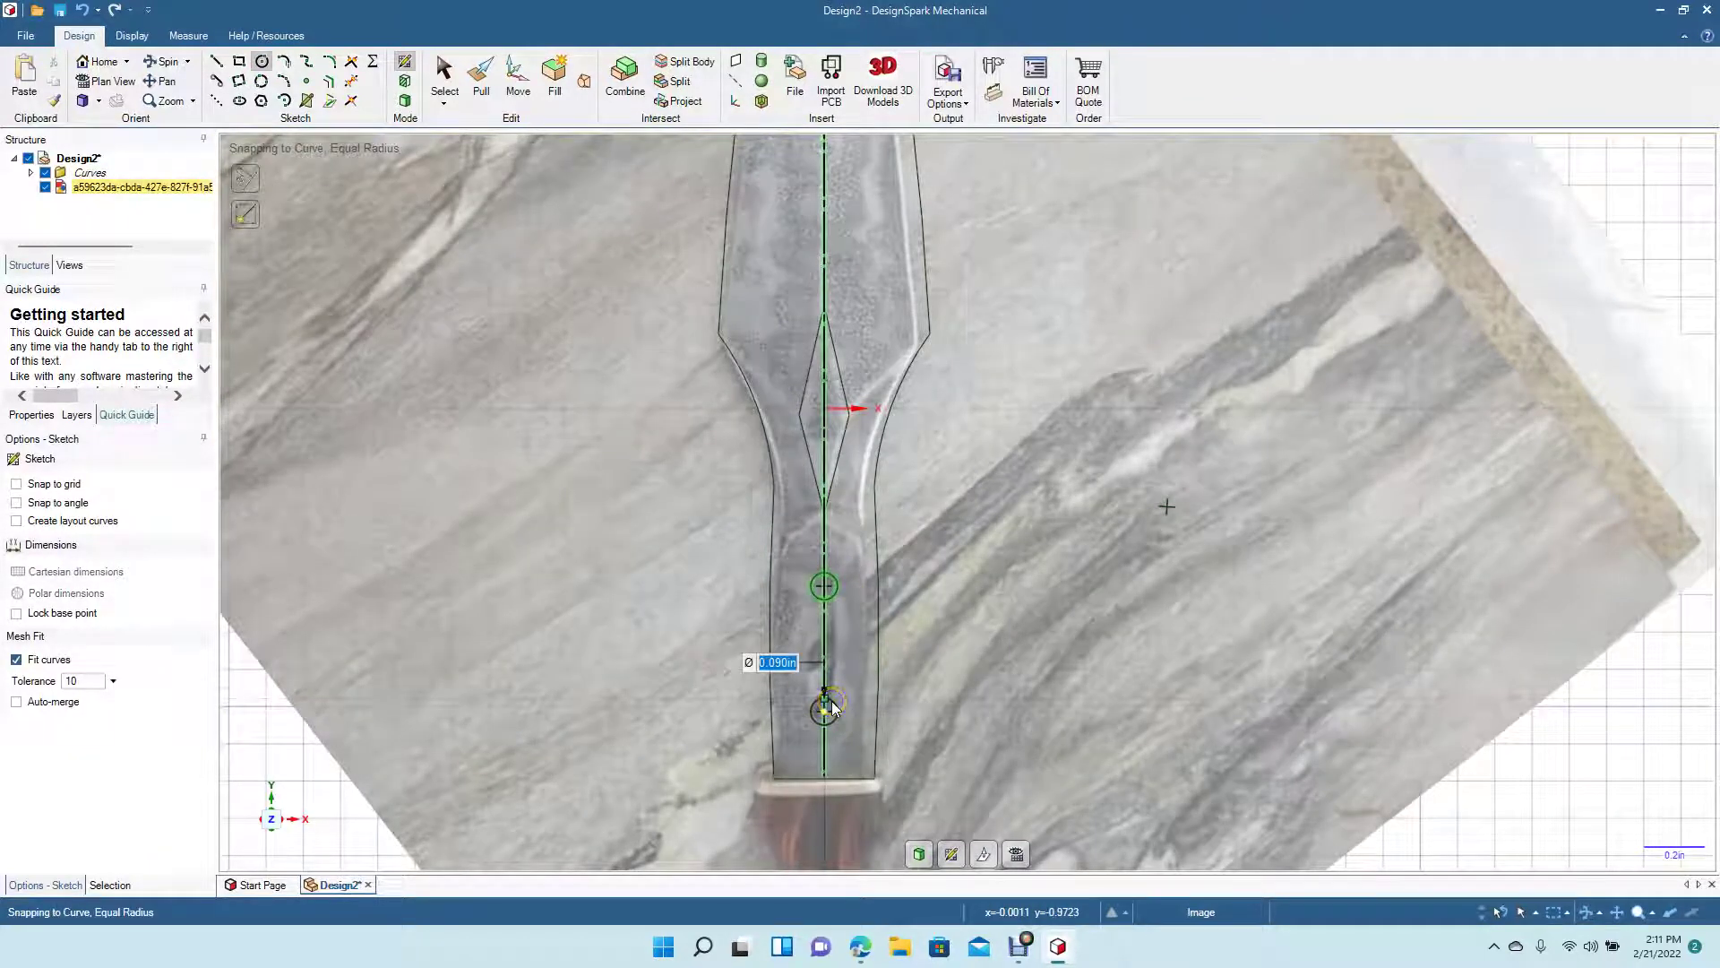
left_click(832, 706)
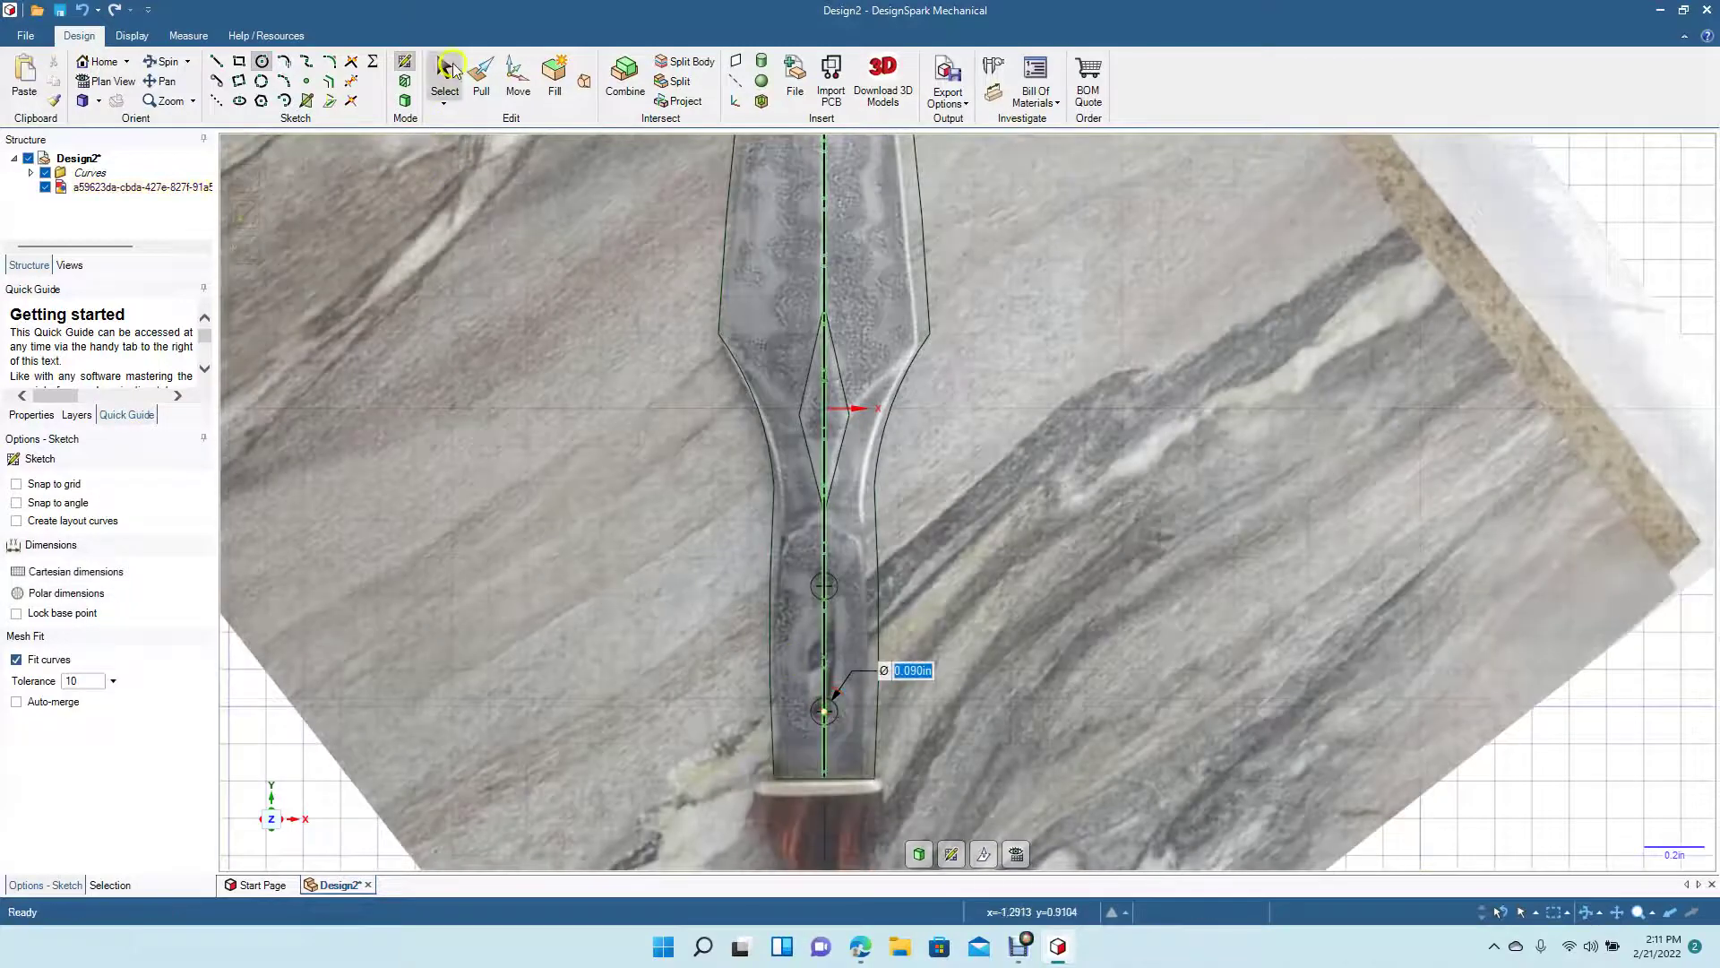
left_click(445, 74)
Step: Connect the two circles' sides with a mirrored vertical tangent line about 0.421 in long to form a slot
left_click(217, 82)
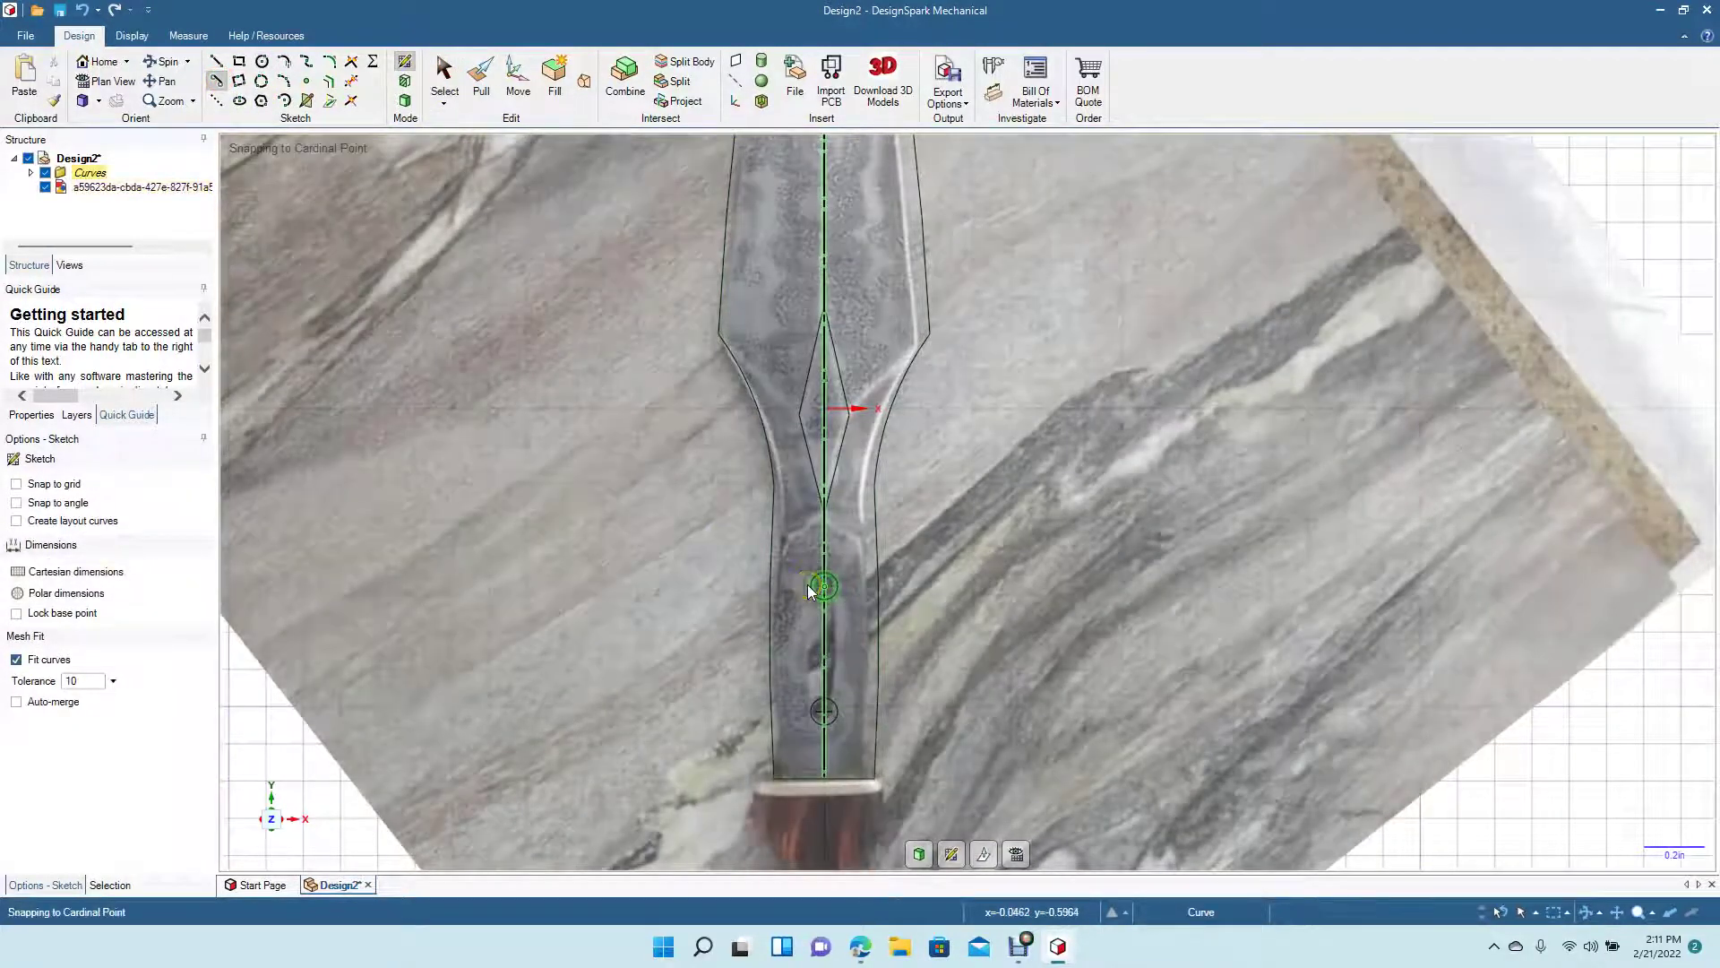
left_click(811, 590)
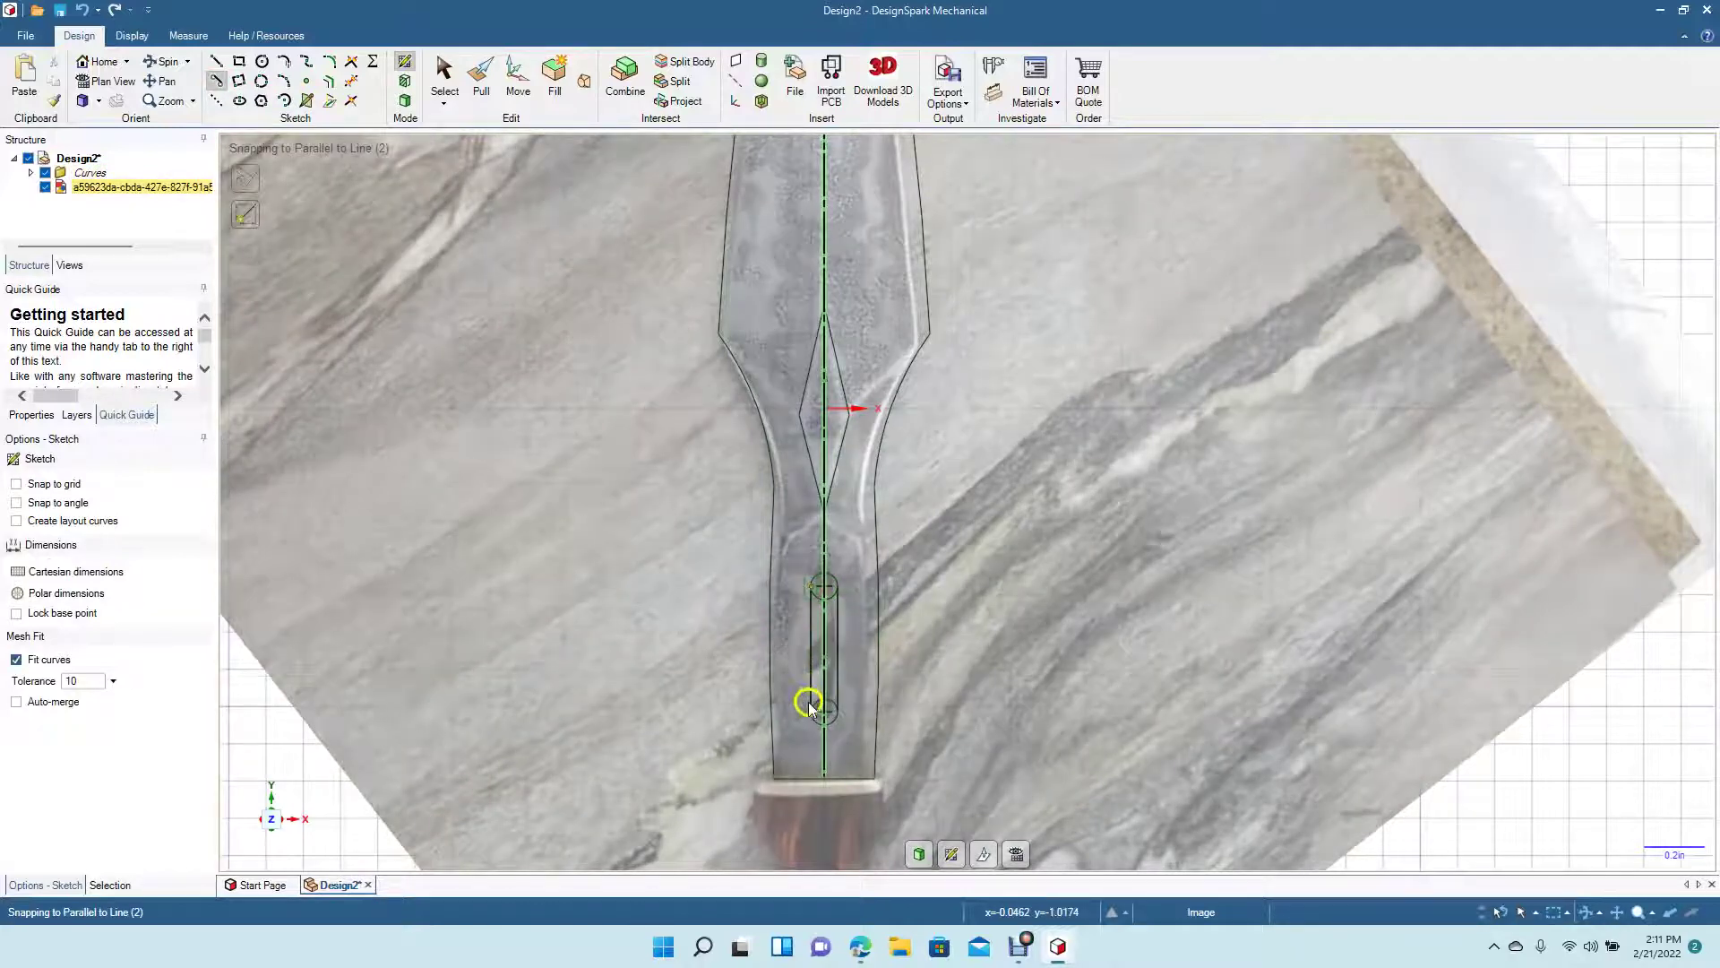
left_click(811, 709)
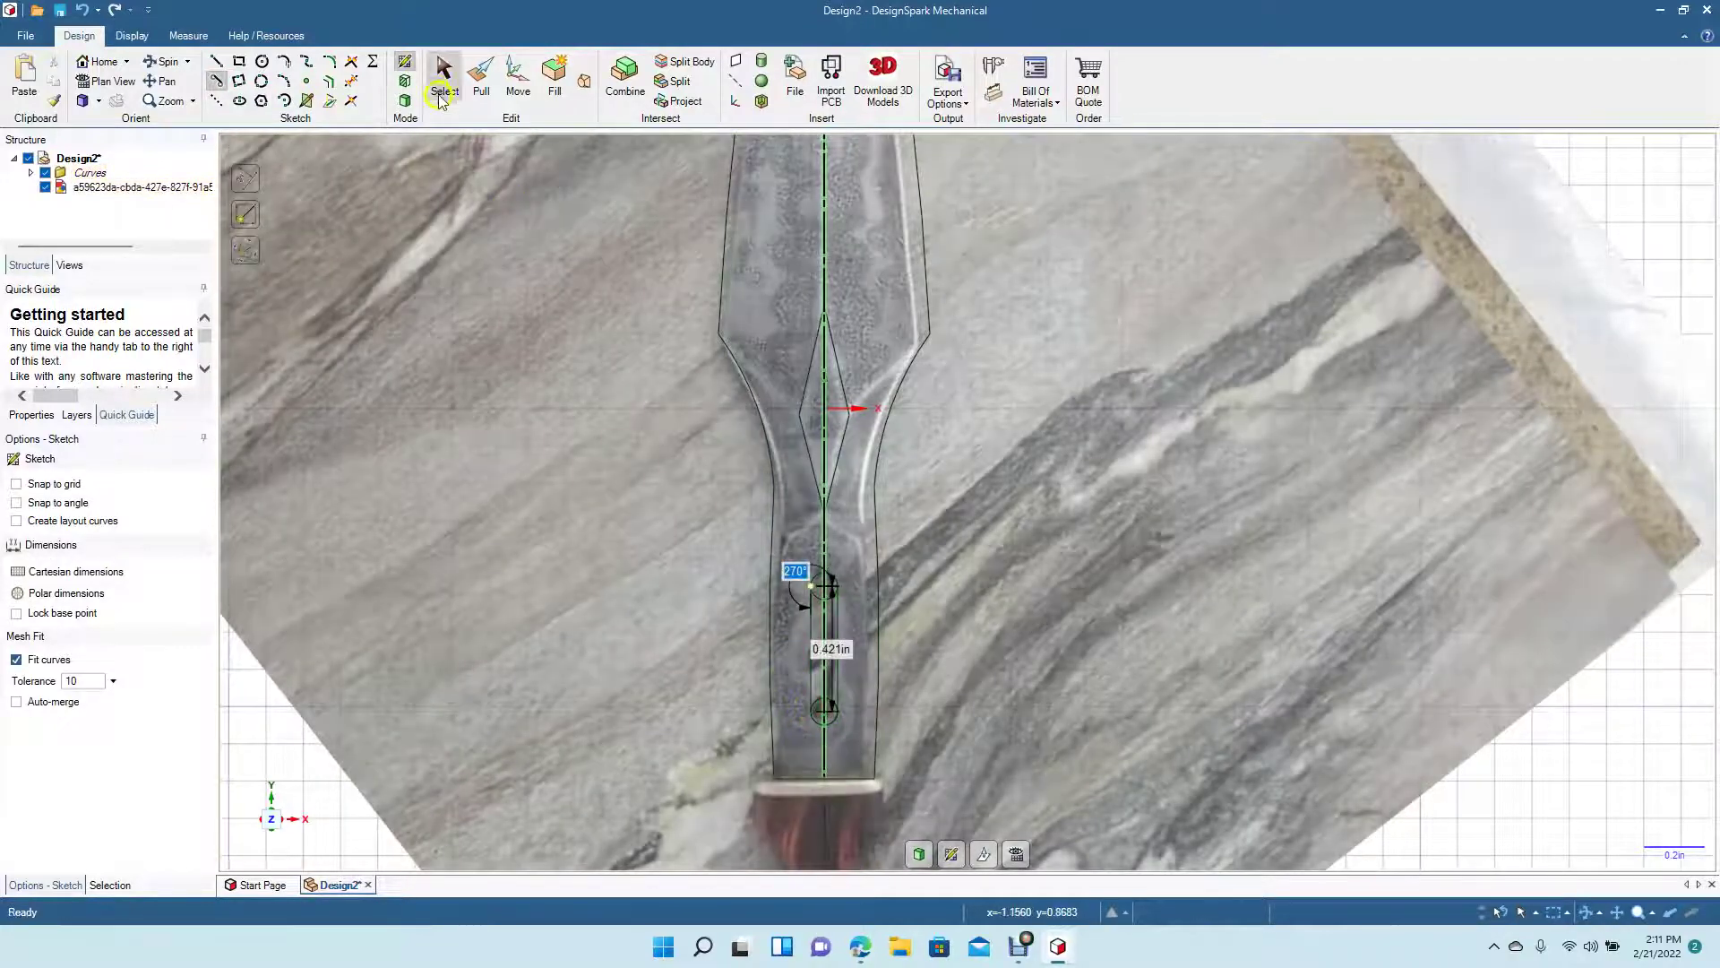
left_click(442, 75)
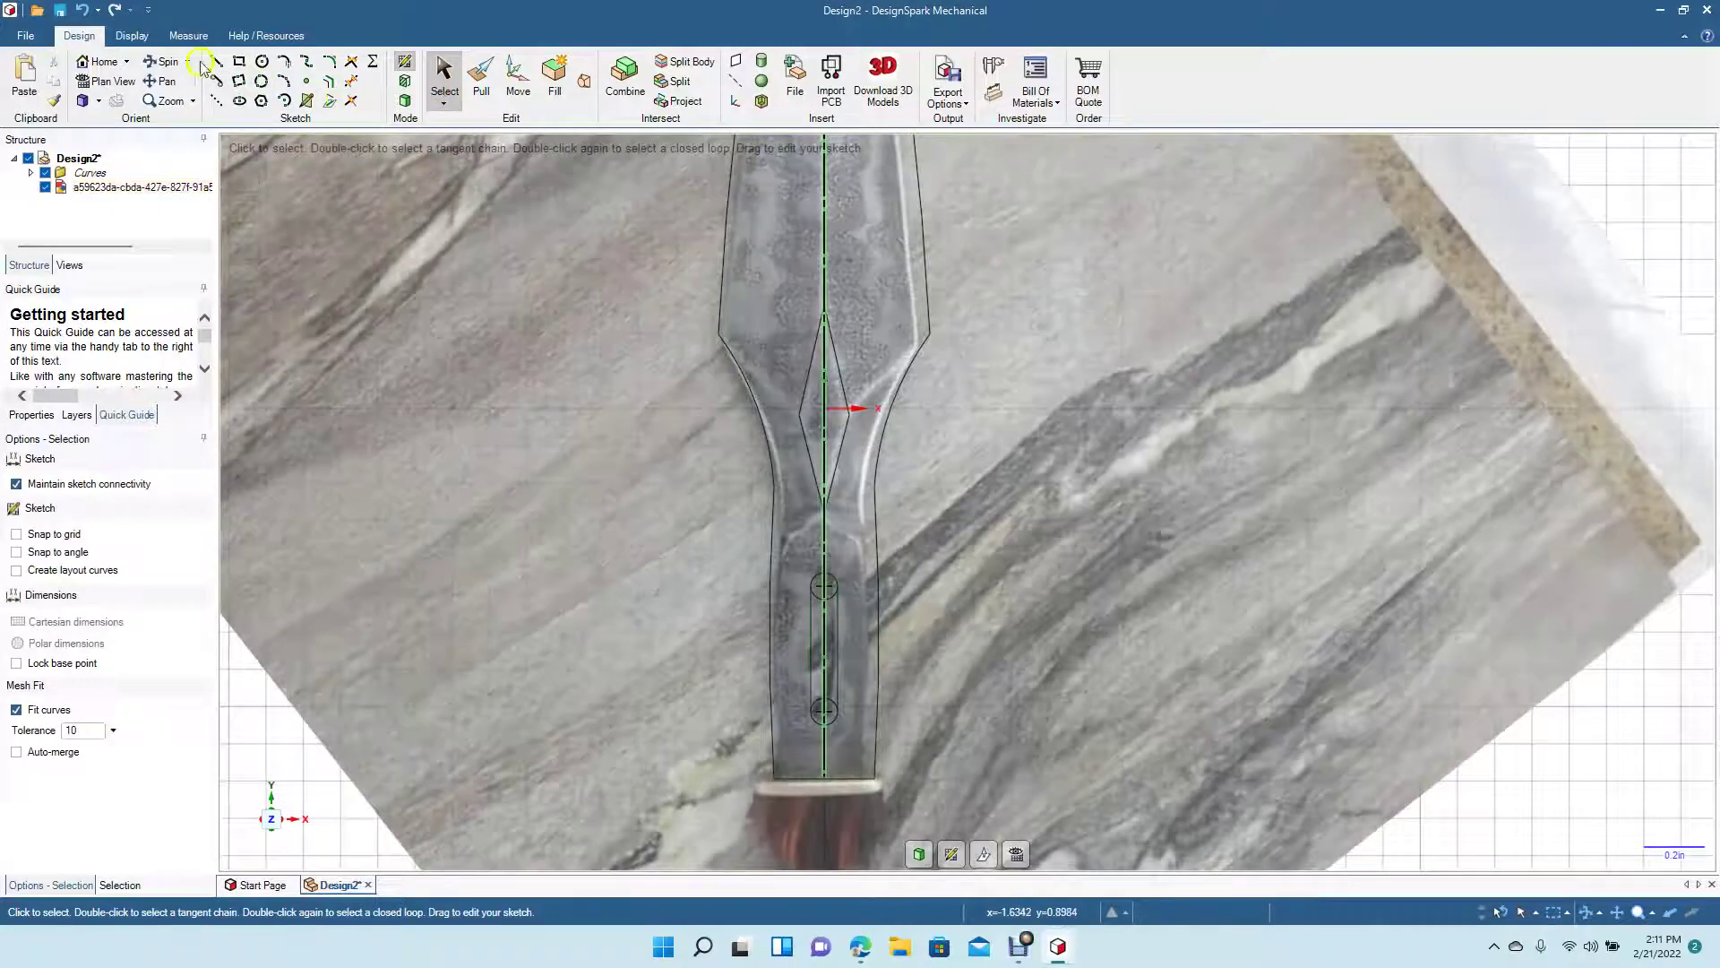
Step: Draw the guard as a center-defined rectangle about 0.565 in wide and 0.072 in high, centred on the blade's axis
left_click(166, 82)
left_click_drag(511, 637, 514, 180)
left_click_drag(595, 427, 595, 395)
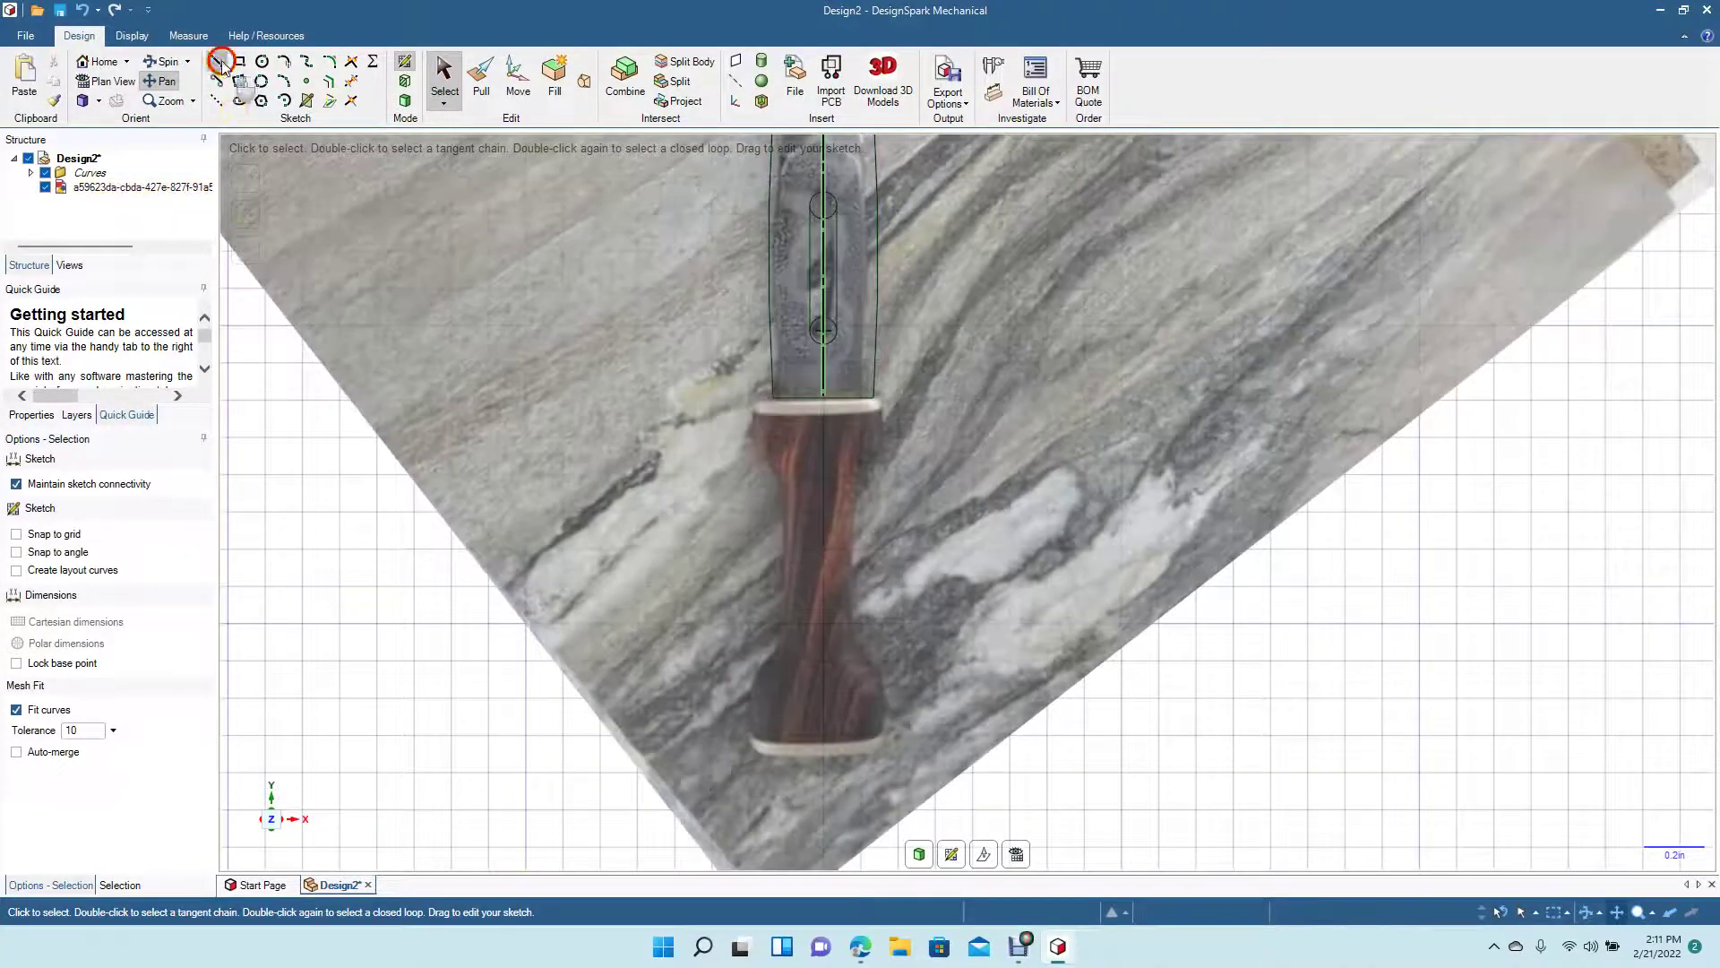
left_click(219, 62)
left_click(238, 62)
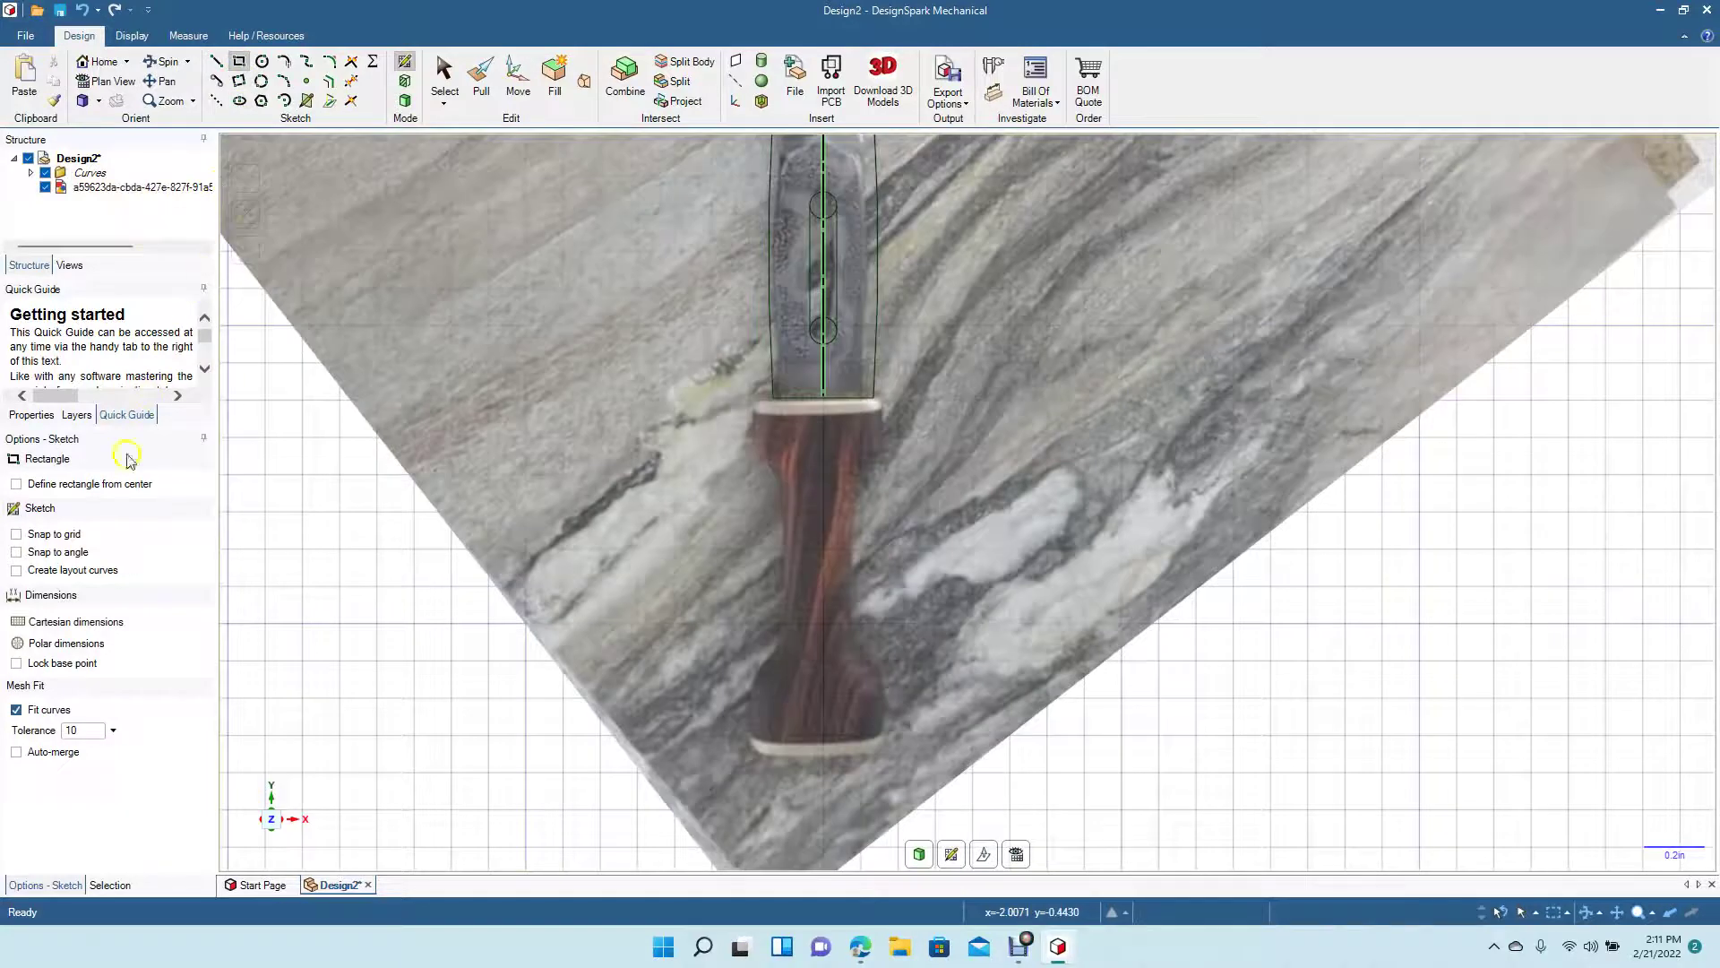
left_click(79, 488)
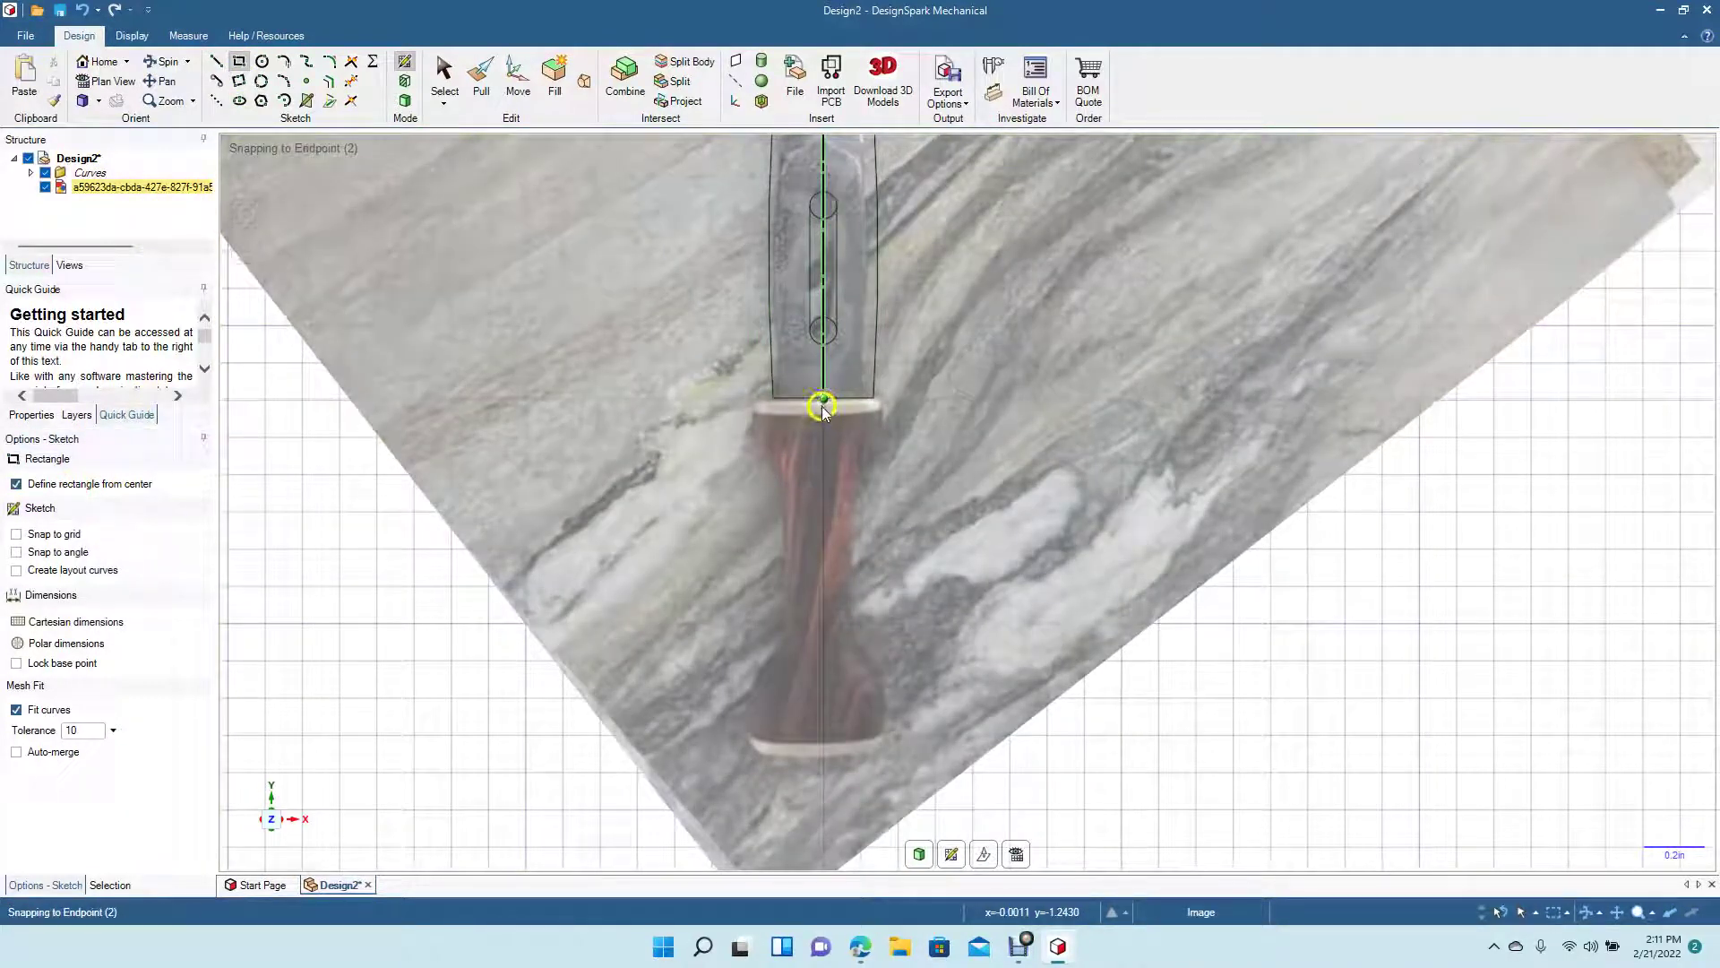
left_click(822, 409)
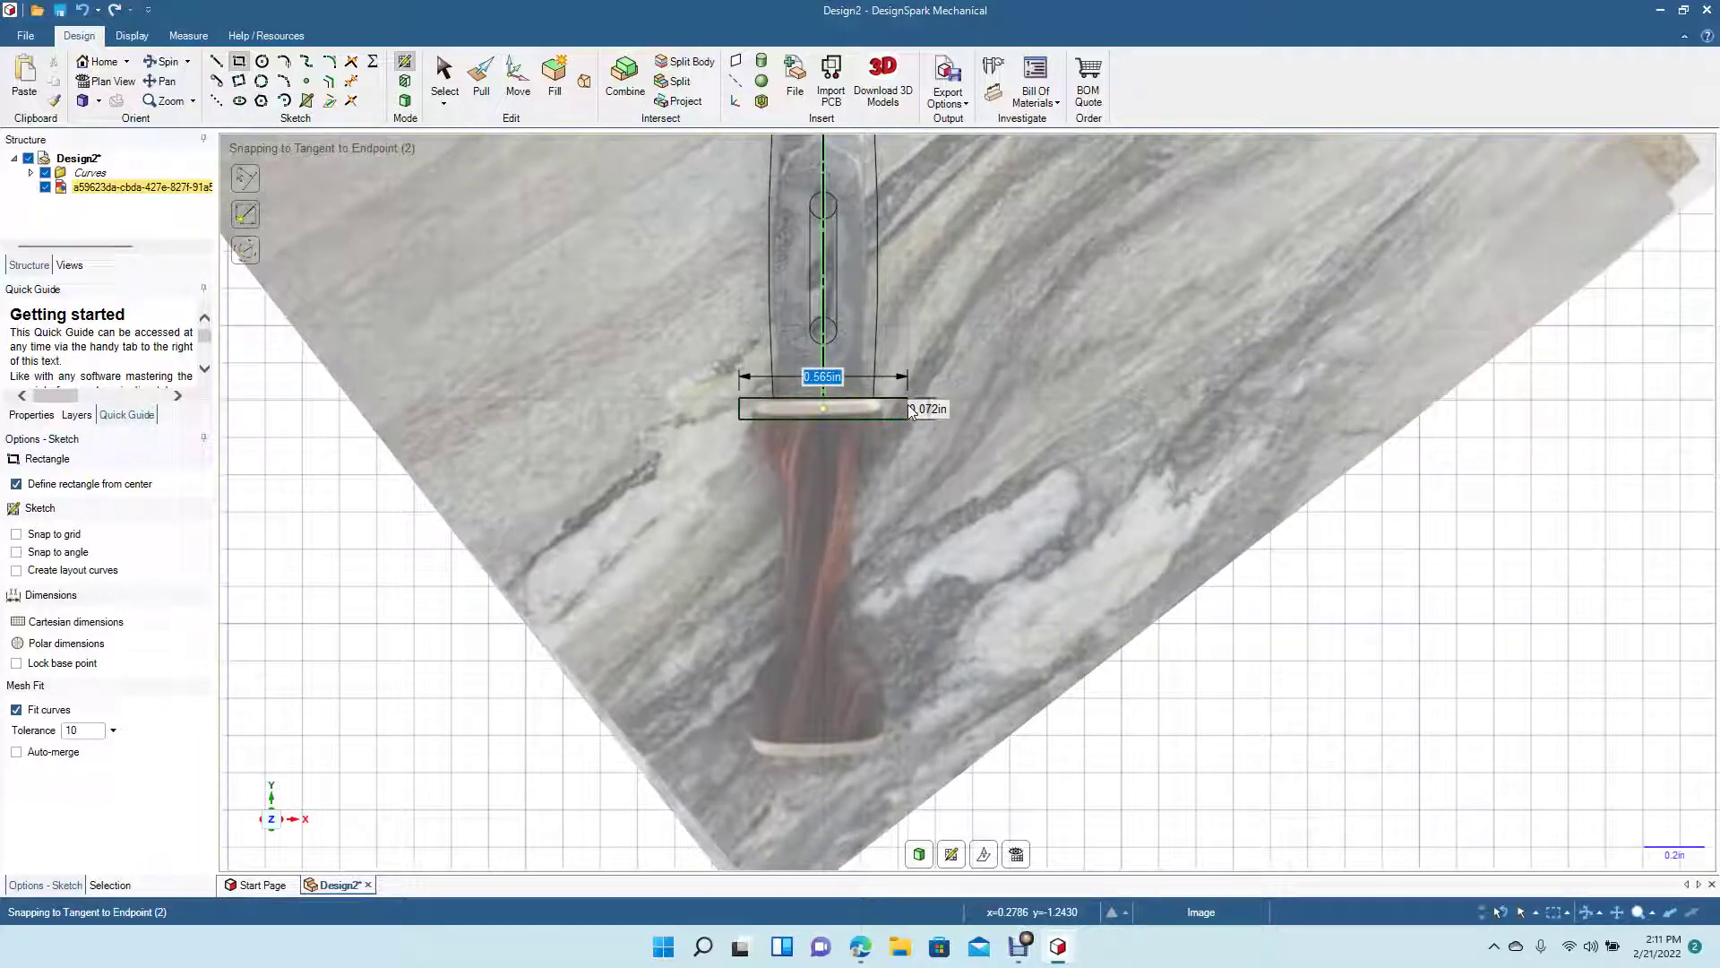
left_click(911, 410)
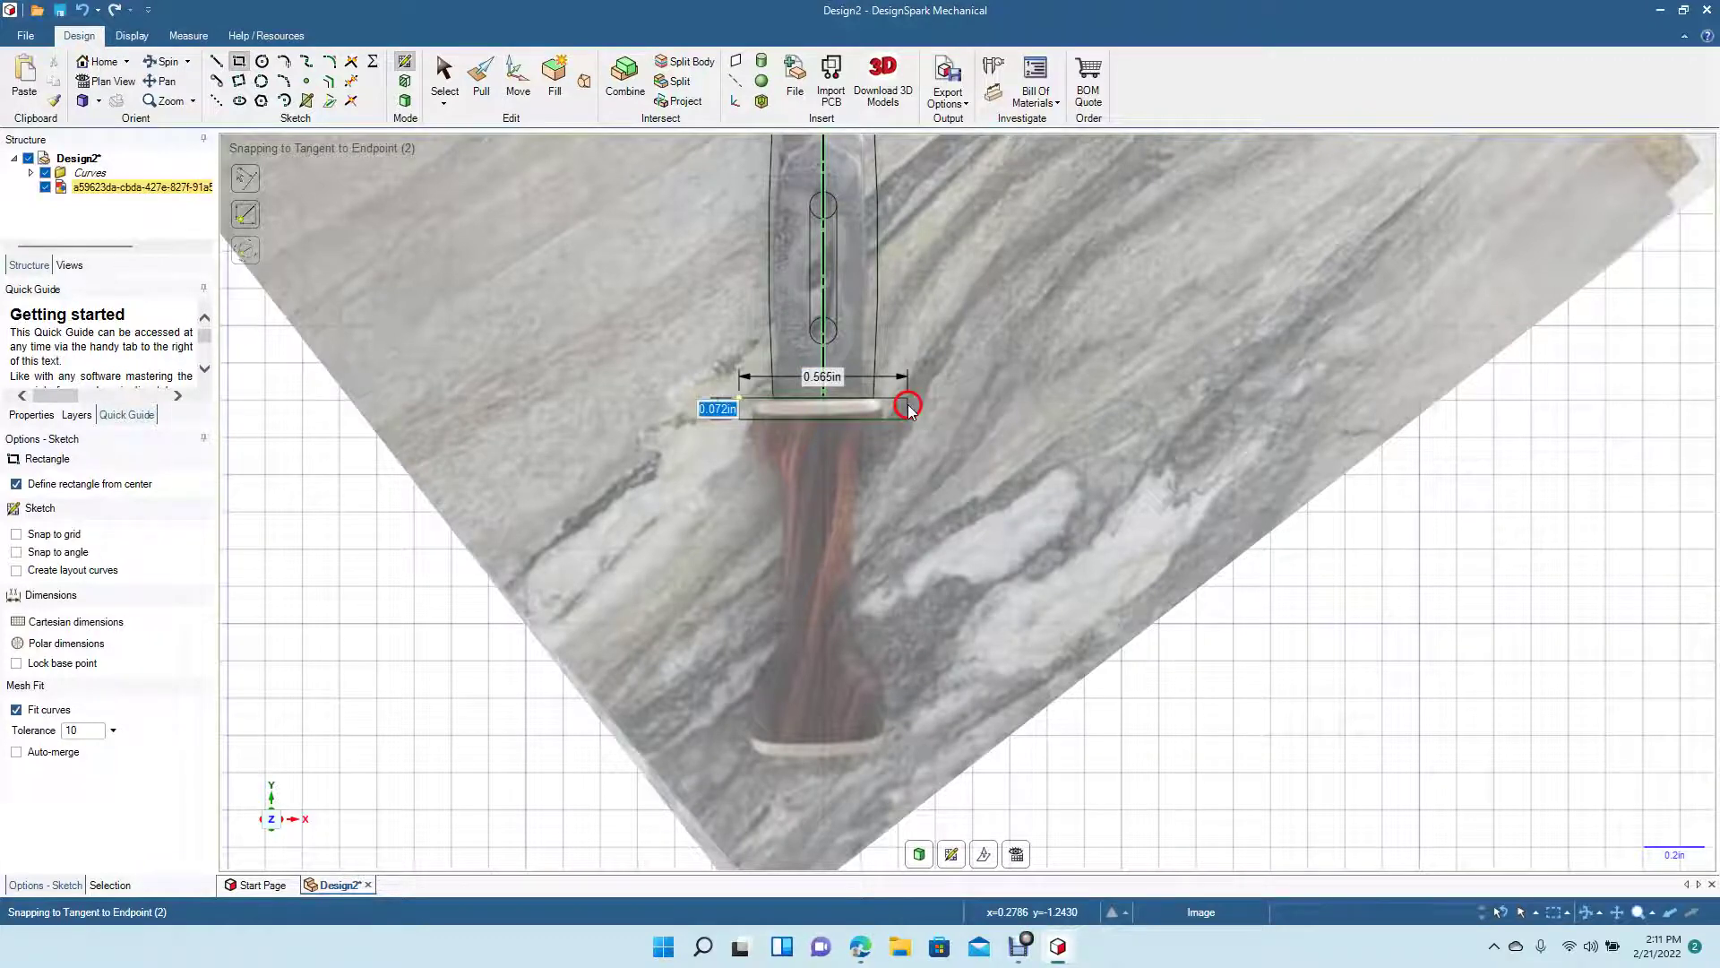
left_click(448, 76)
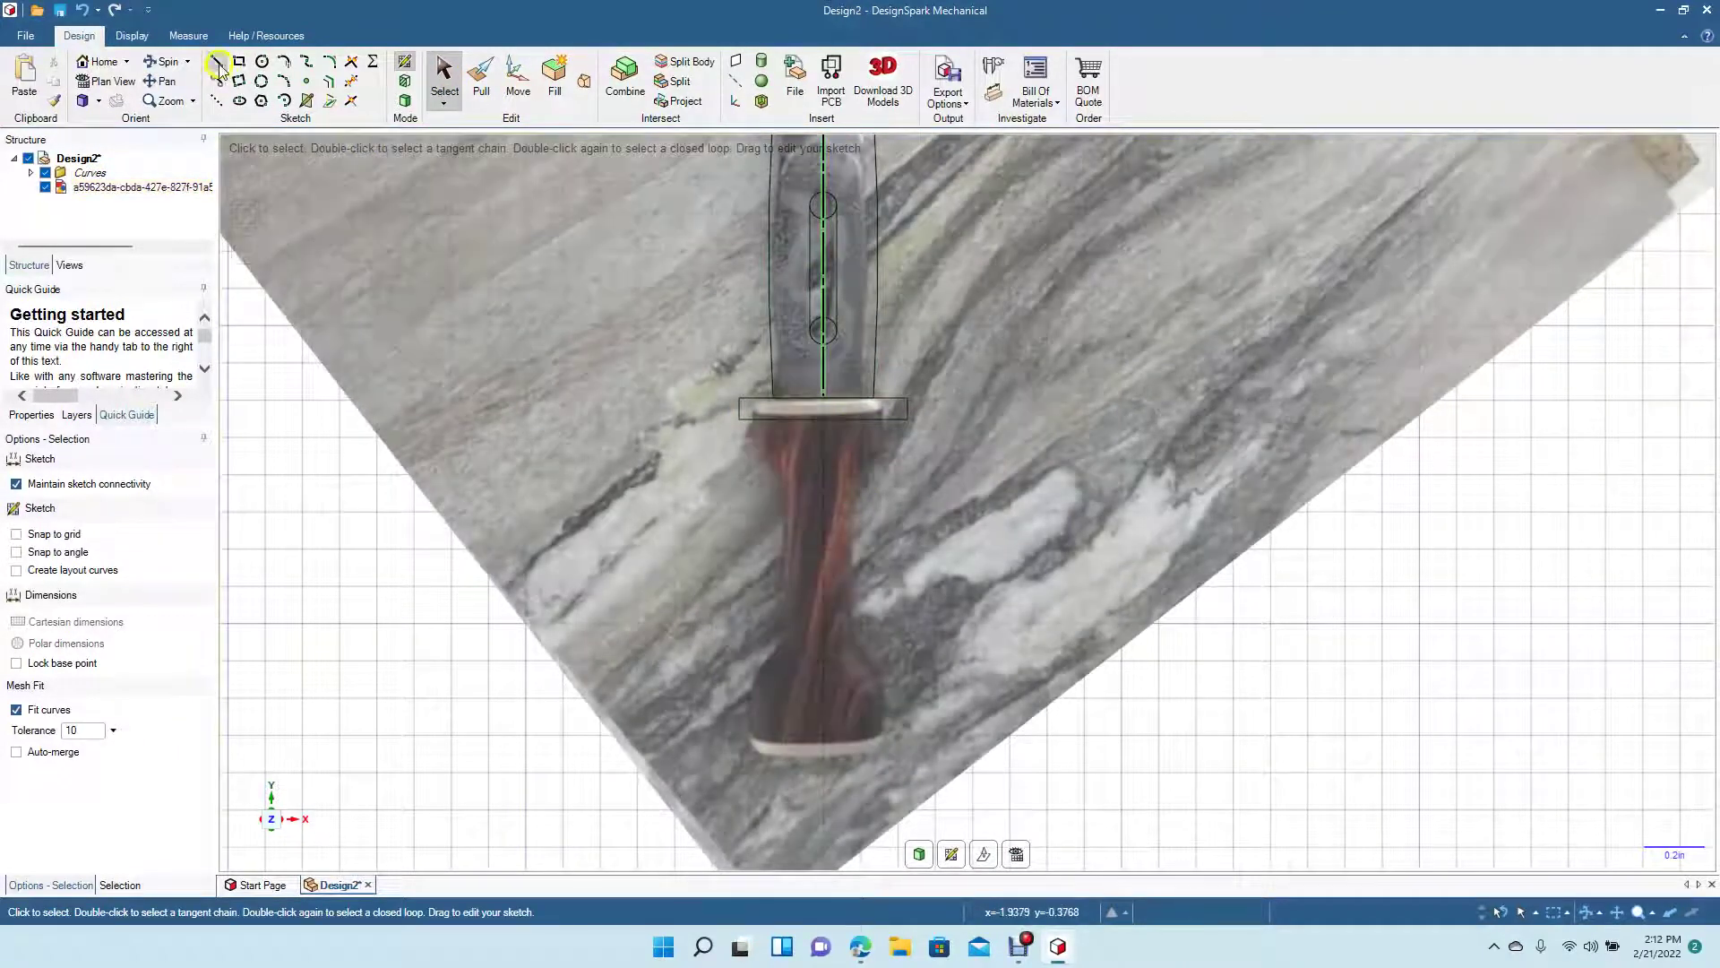
Step: Draw a vertical line about 1.211 in long from the blade's base to the handle's end and set it as the mirror line
left_click(216, 61)
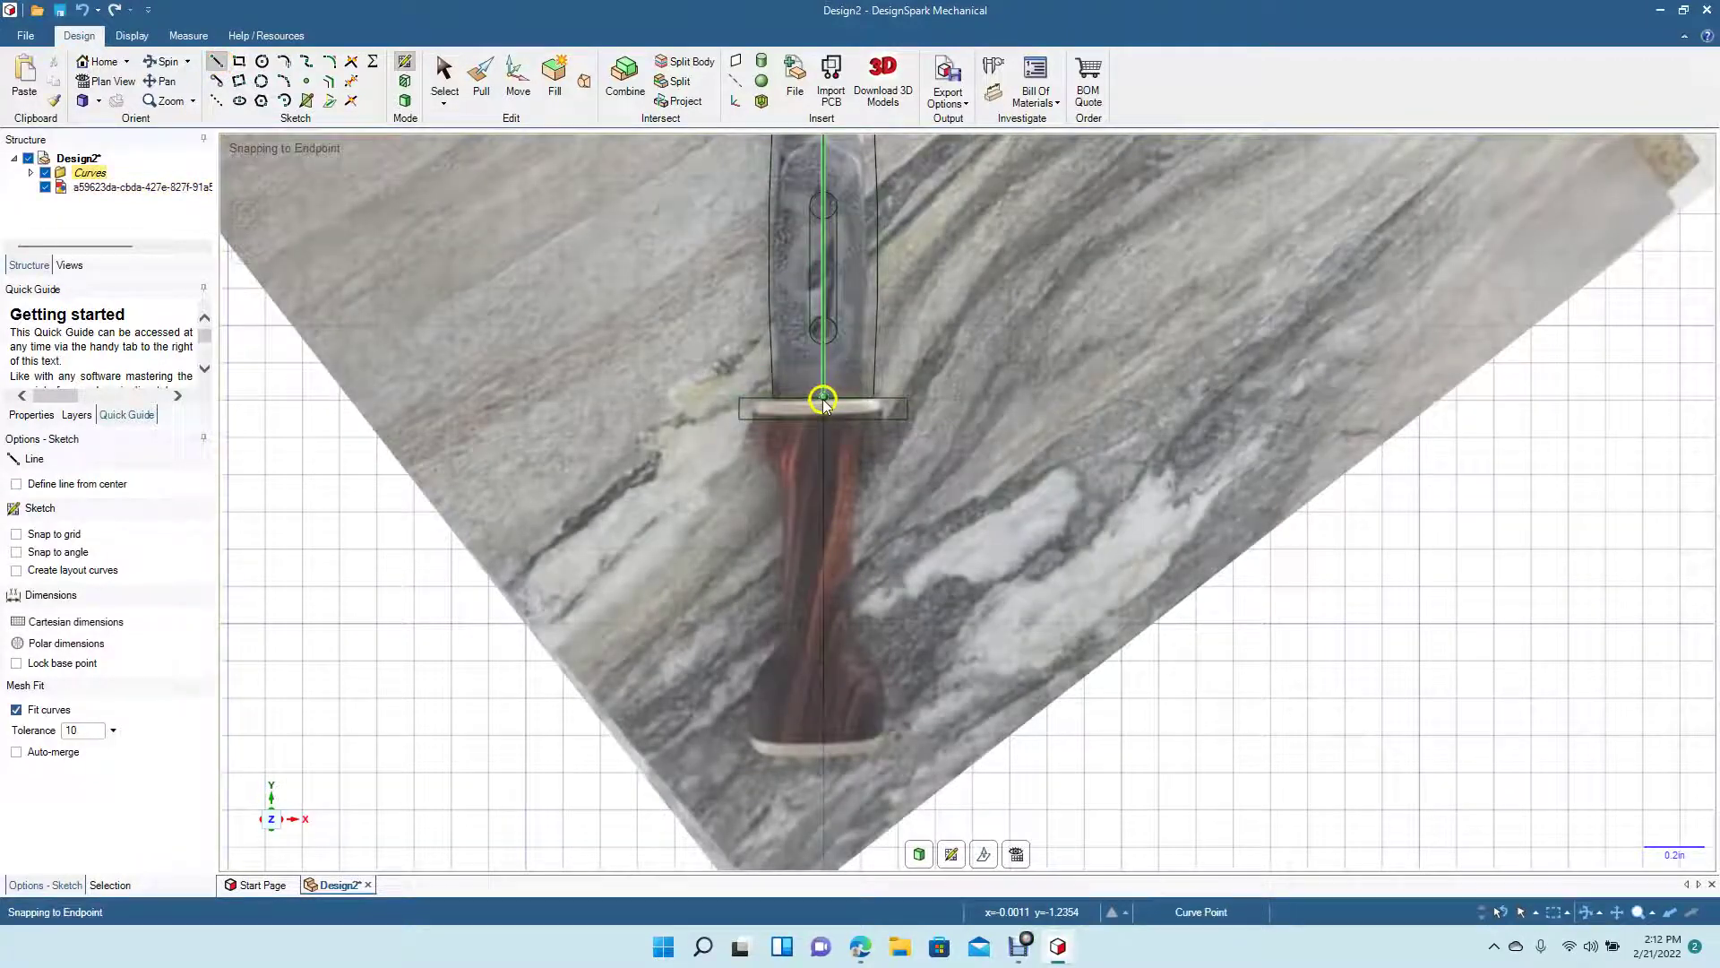
left_click(823, 398)
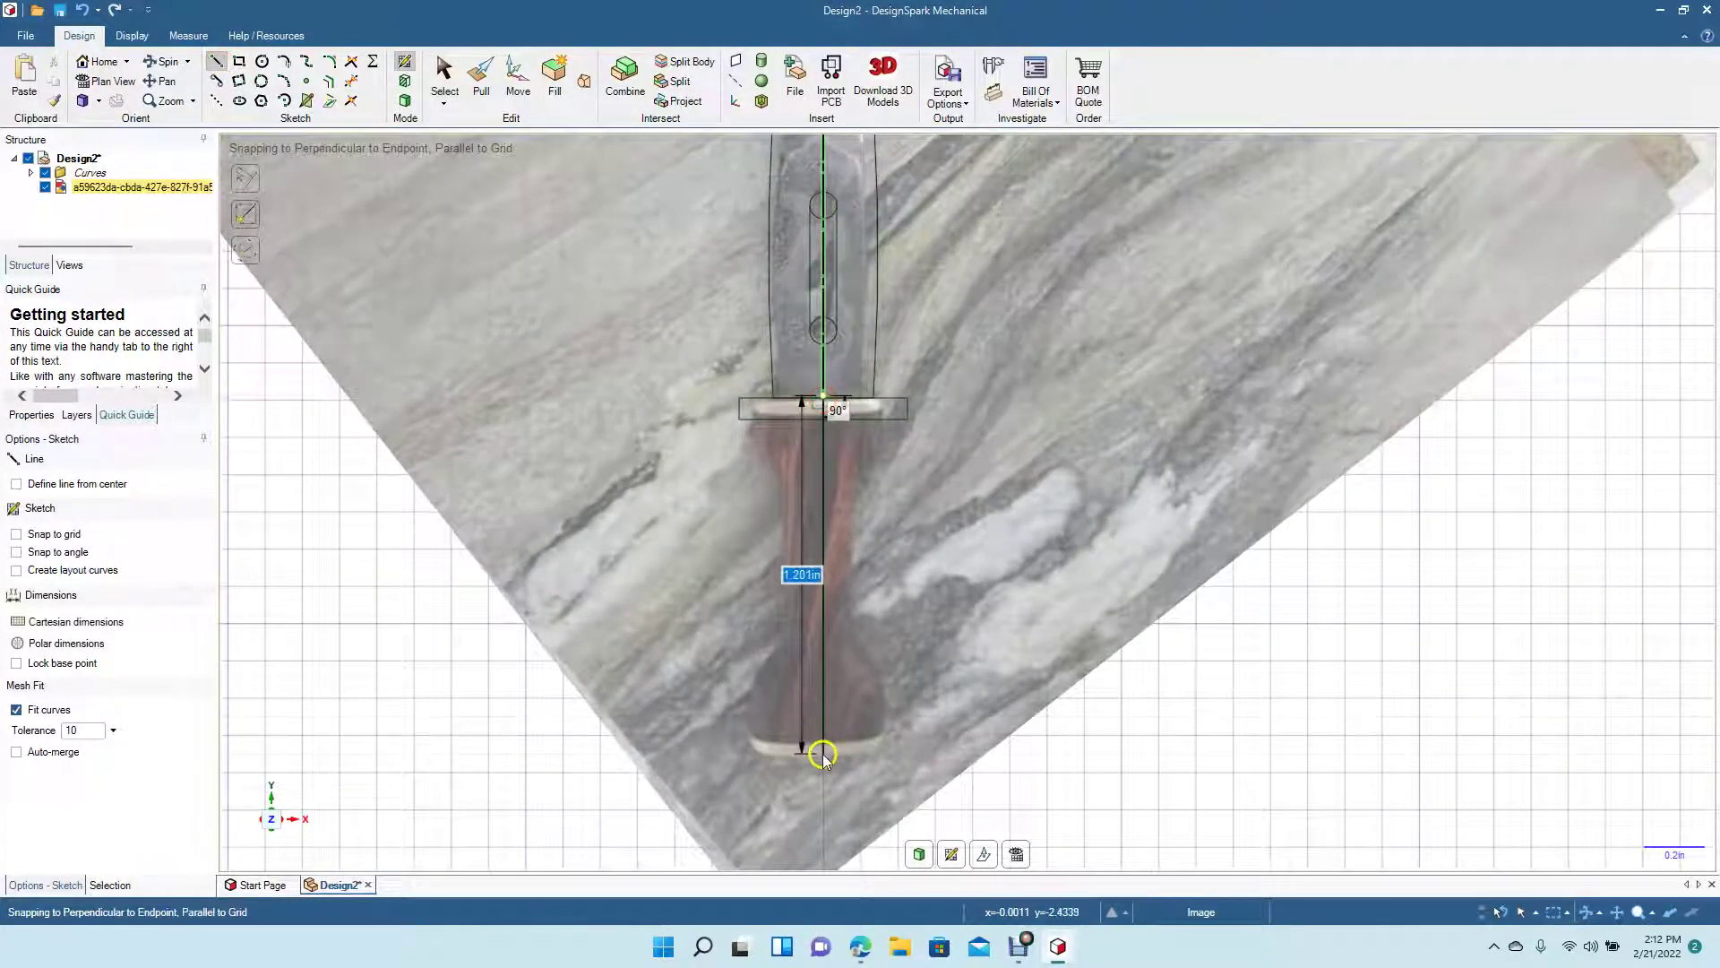
left_click(824, 757)
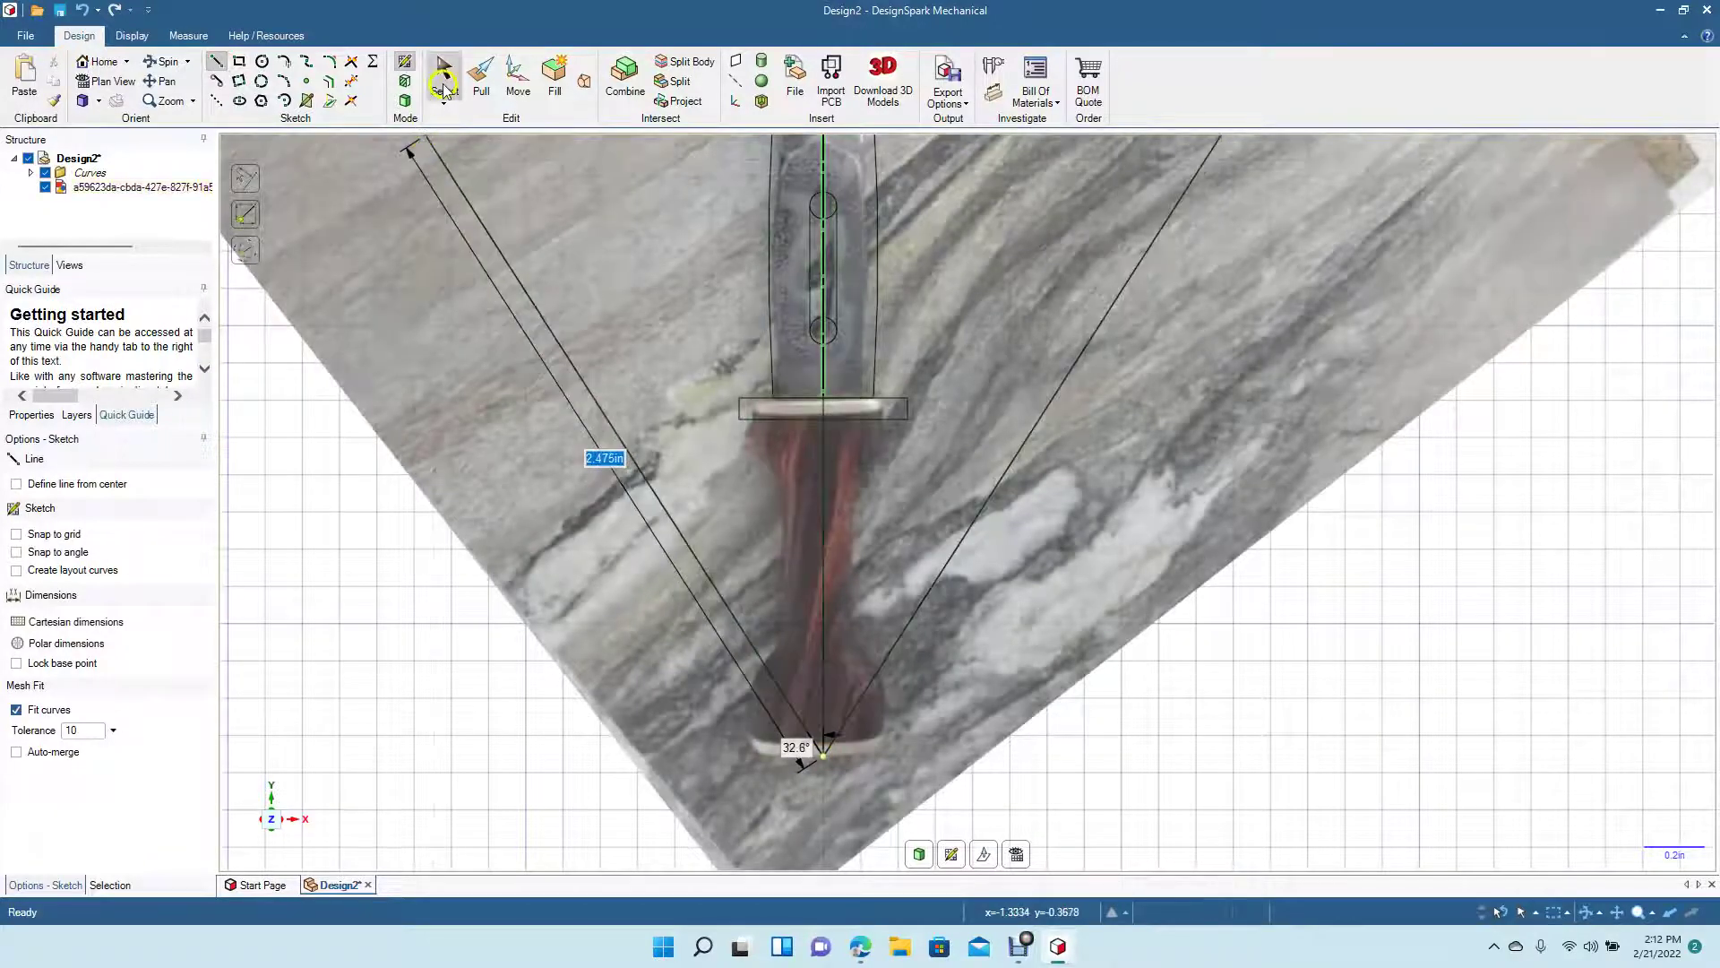
left_click(444, 87)
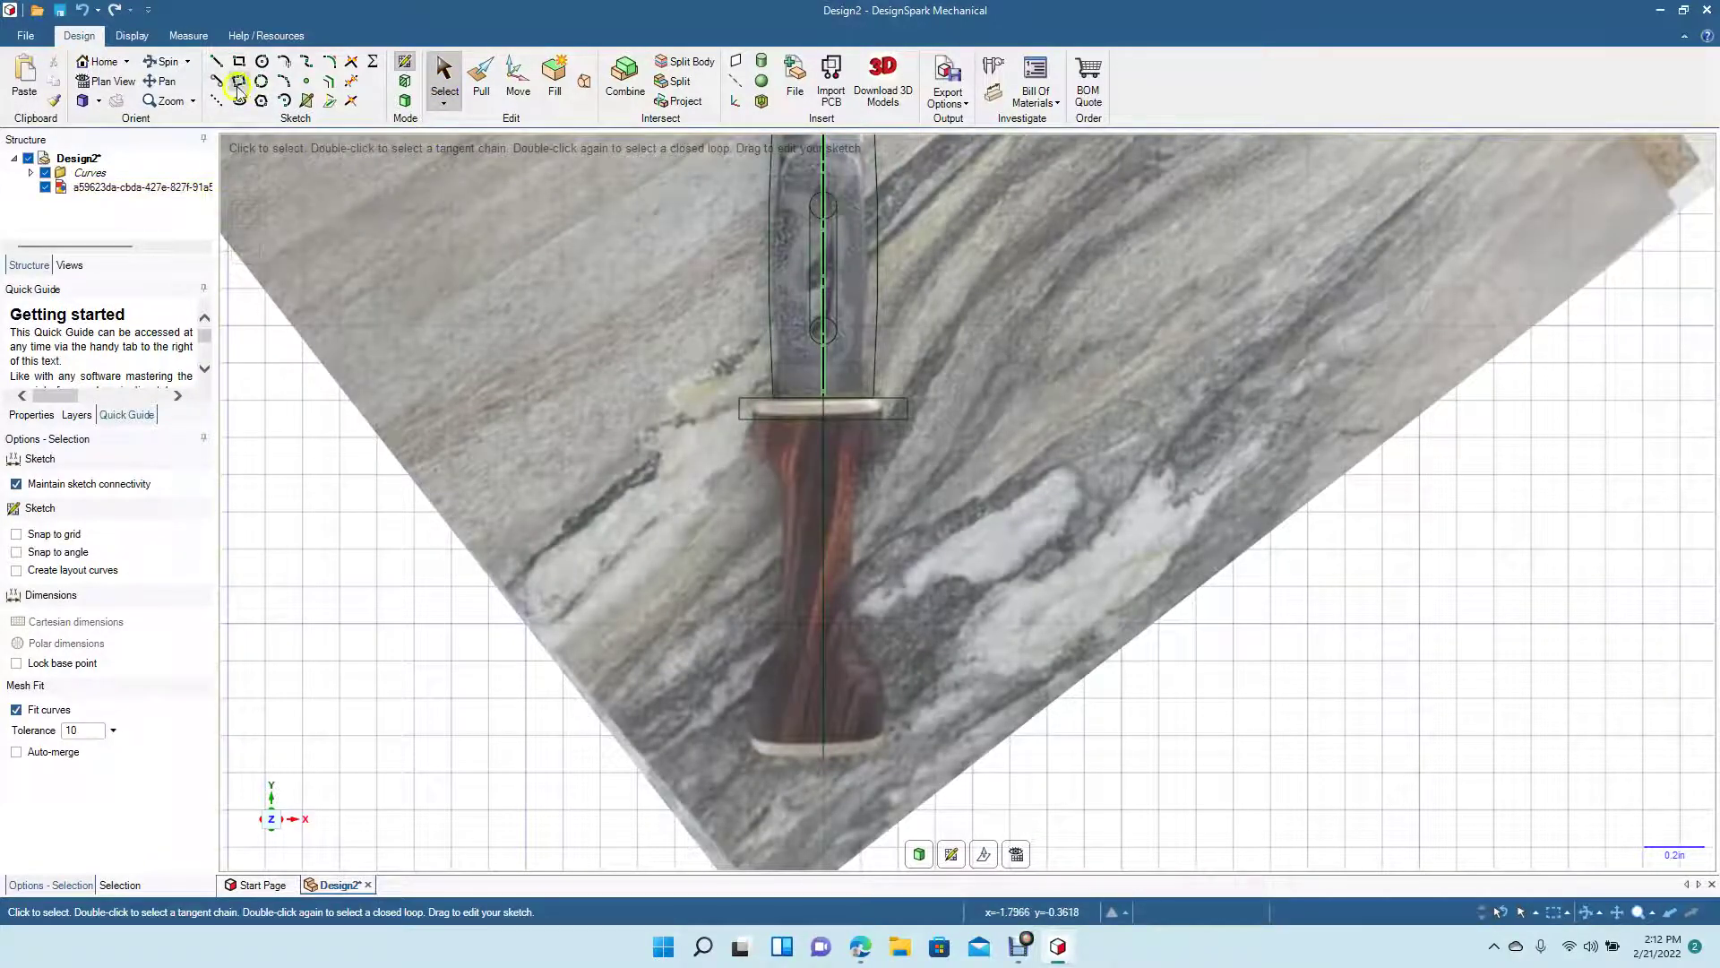
left_click(215, 64)
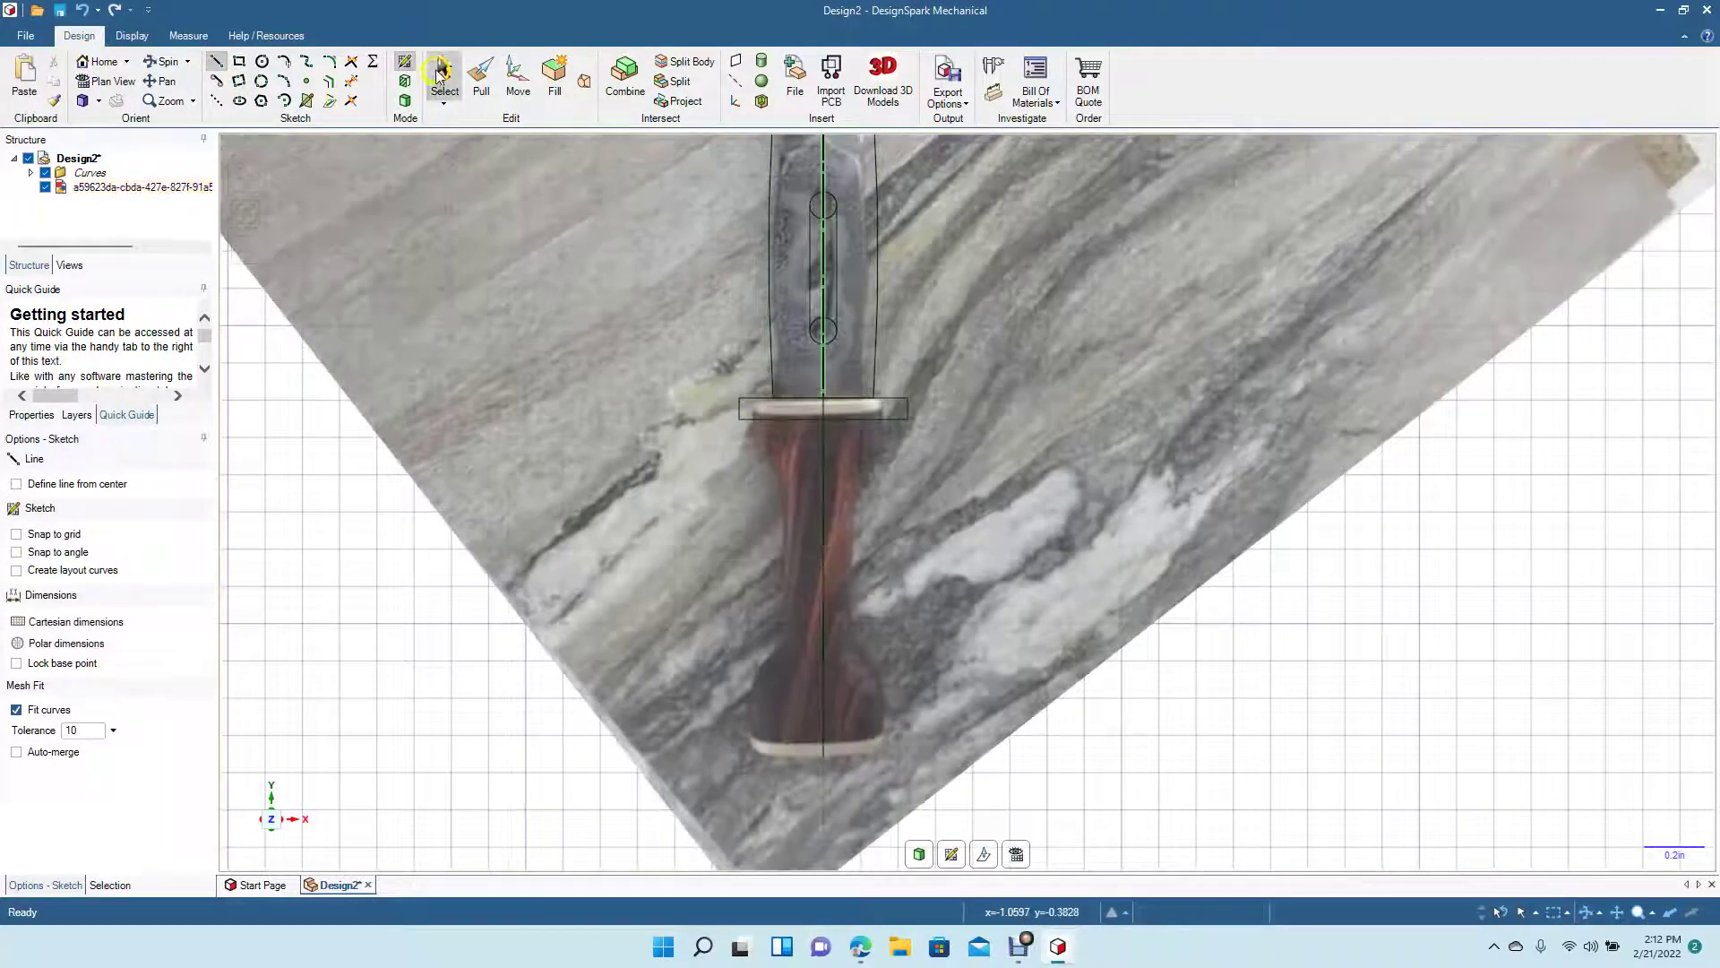
left_click(443, 79)
right_click(823, 477)
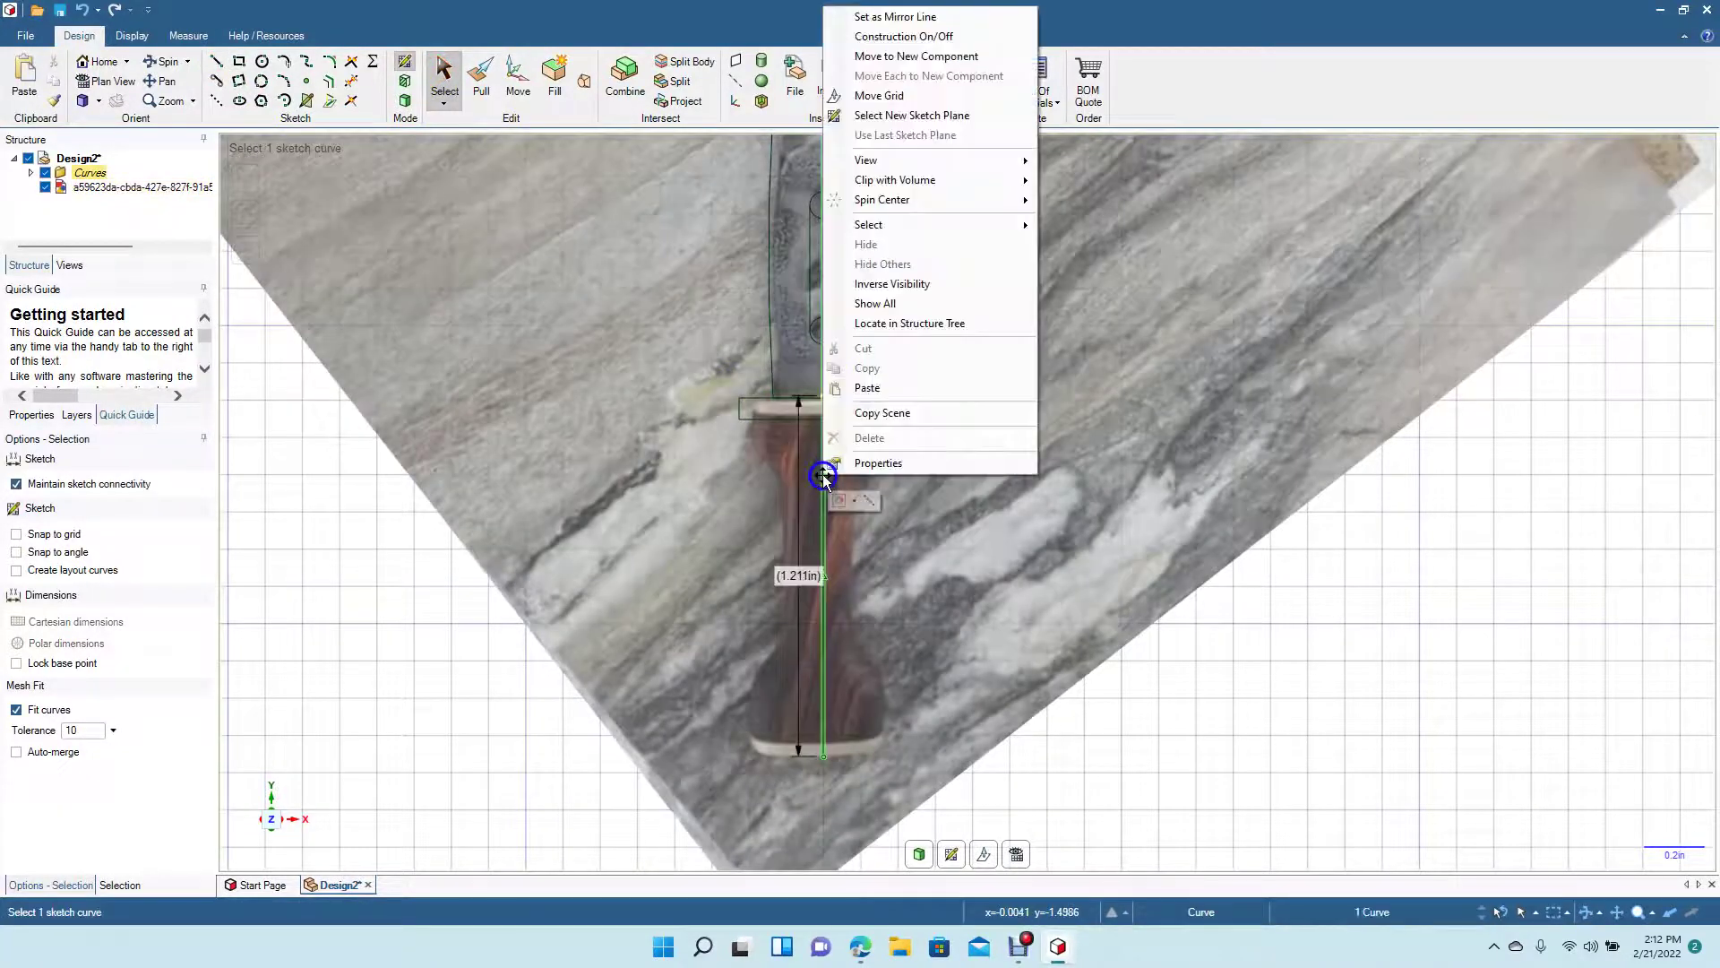
left_click(902, 27)
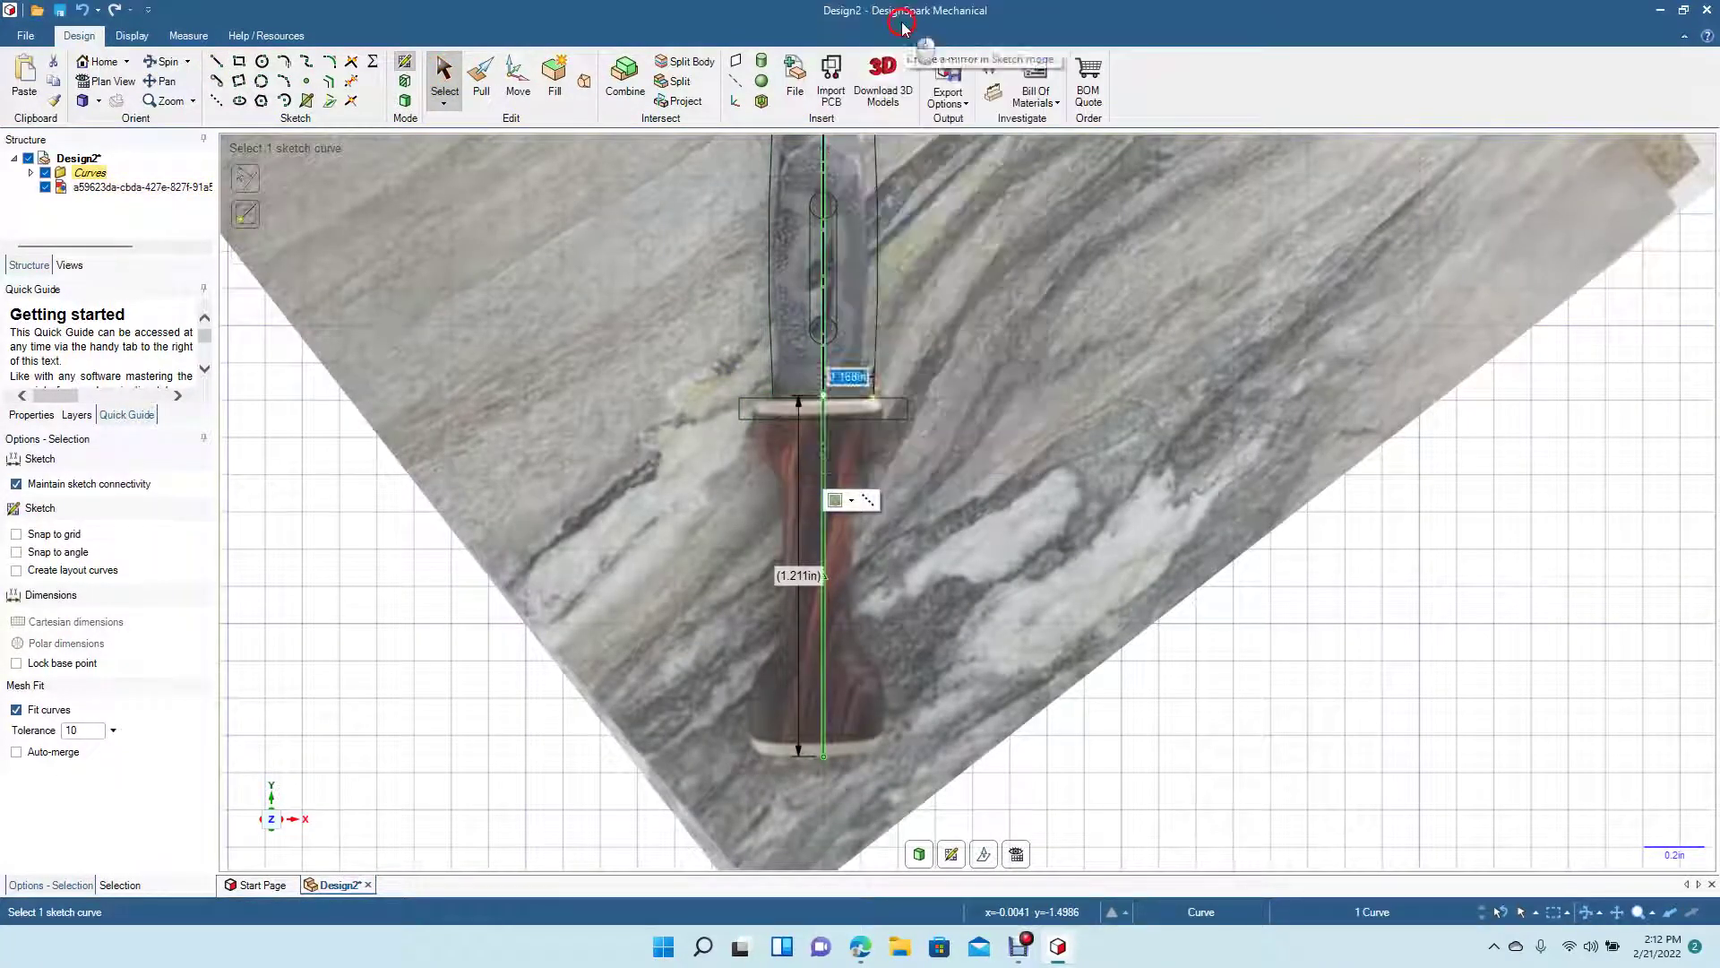
Step: Draw the mirrored handle outline from the guard: collar about 0.111 in deep, straight grip about 0.635 in, flared pommel, bottom half-width about 0.226 in
left_click(215, 64)
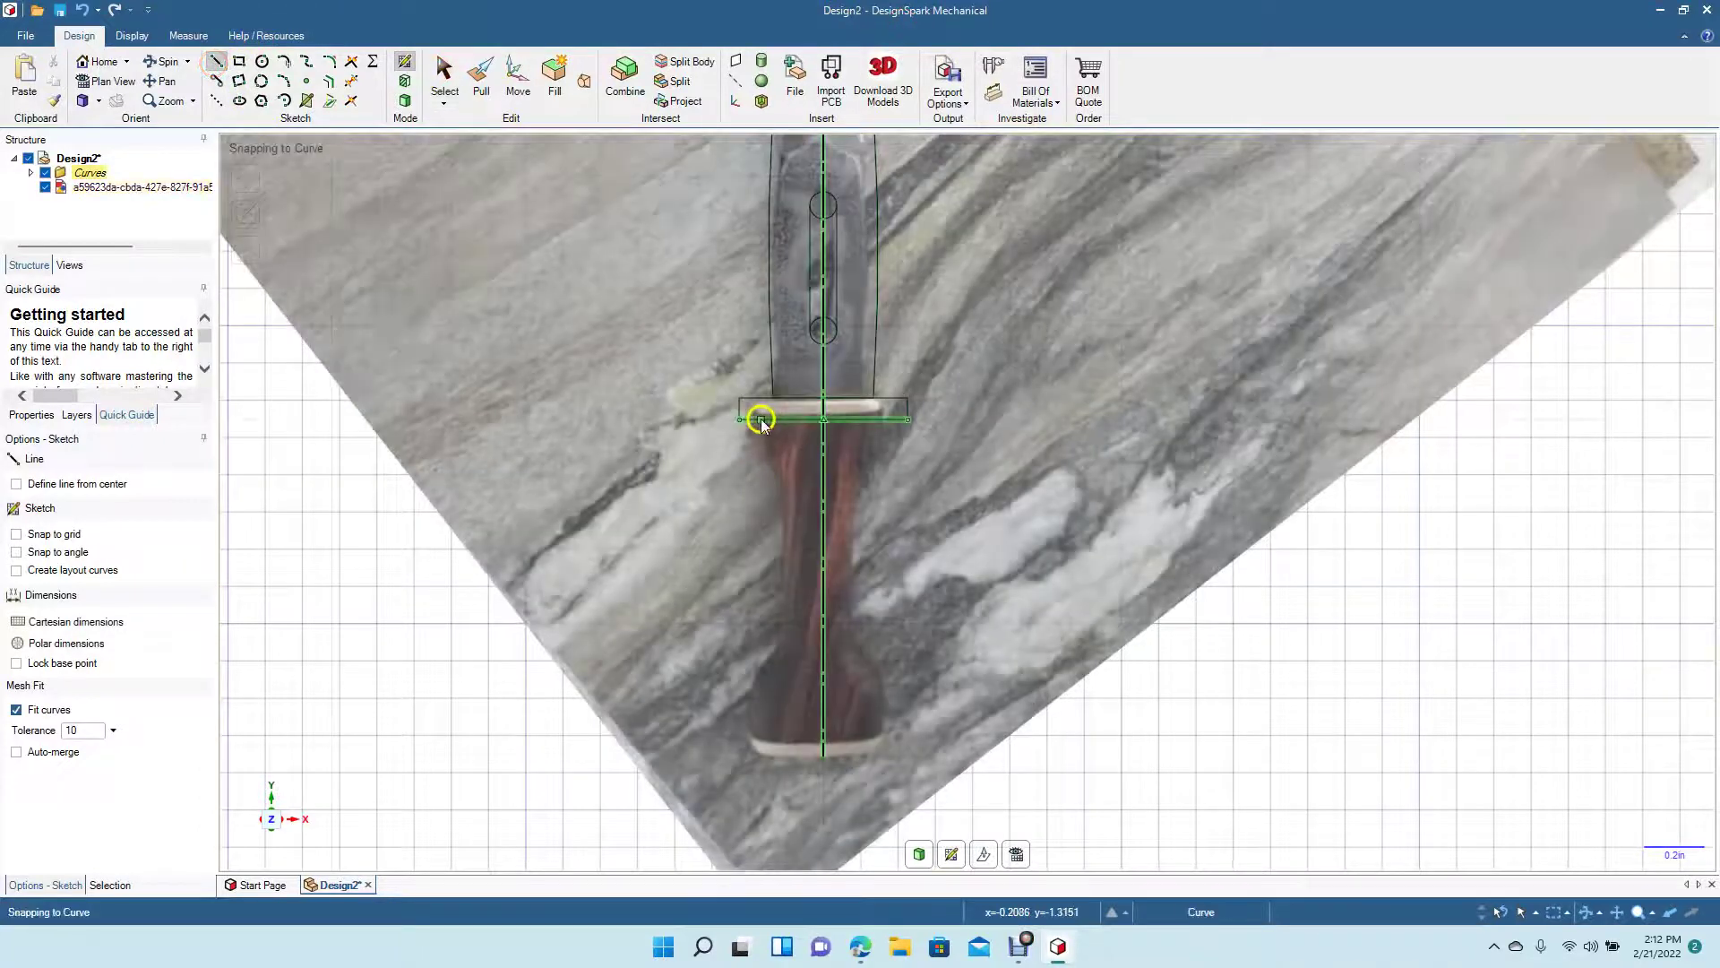
left_click(757, 422)
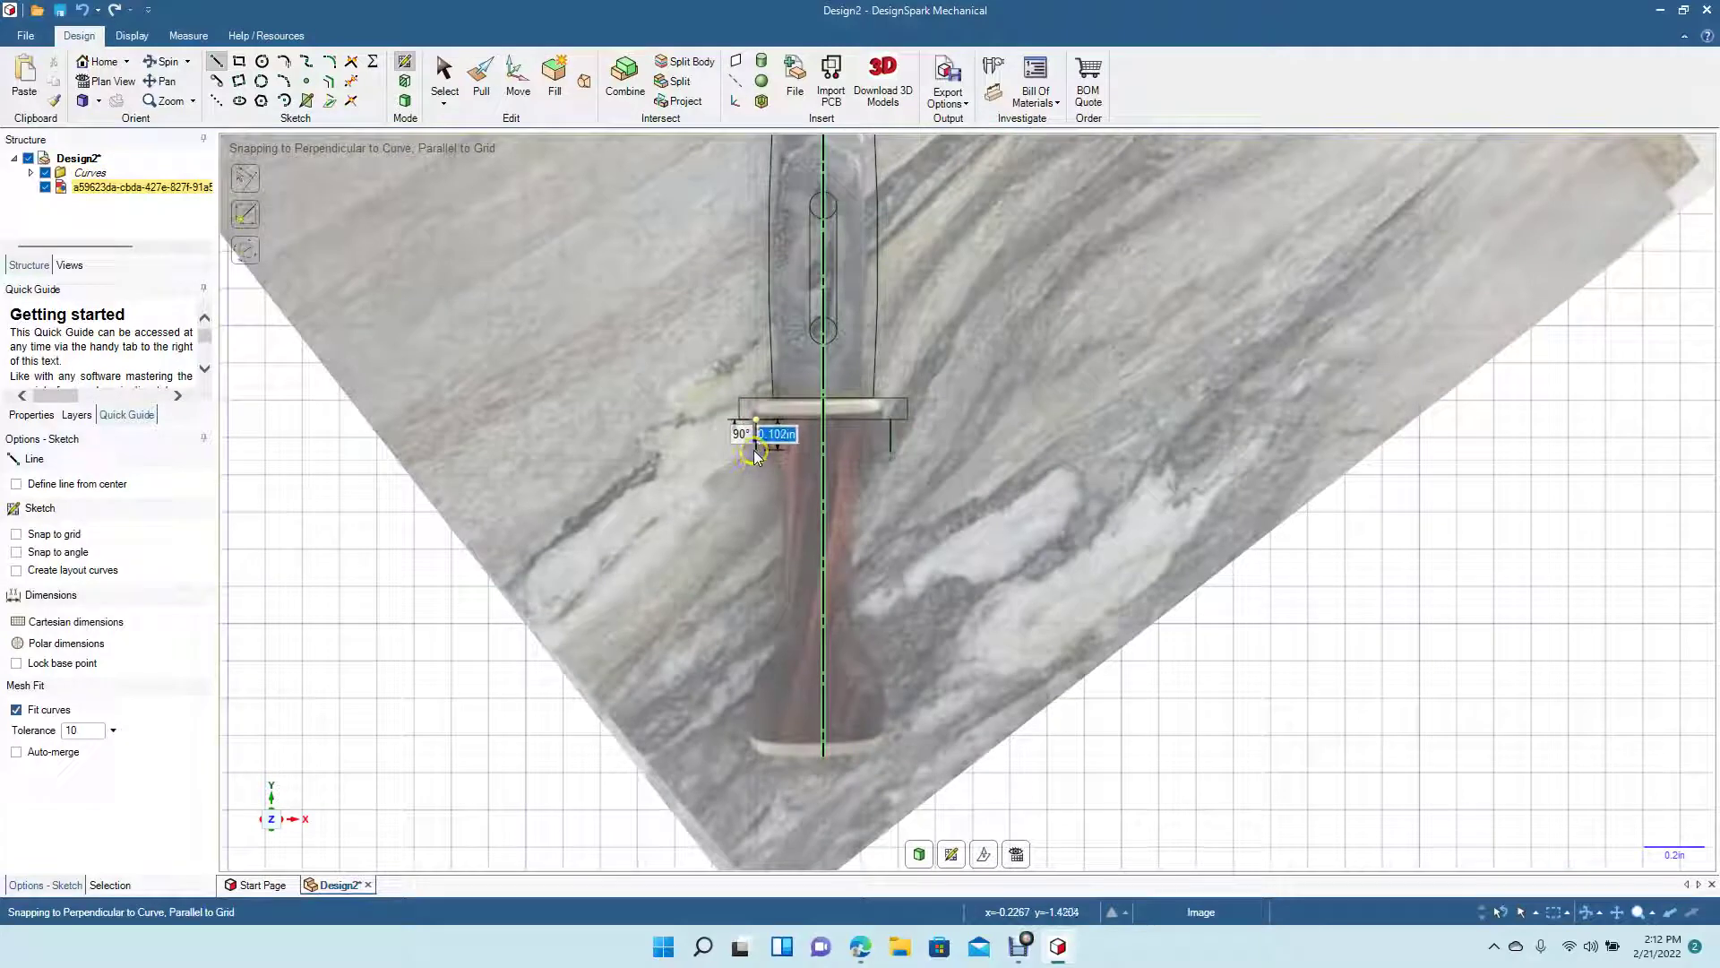
left_click(756, 453)
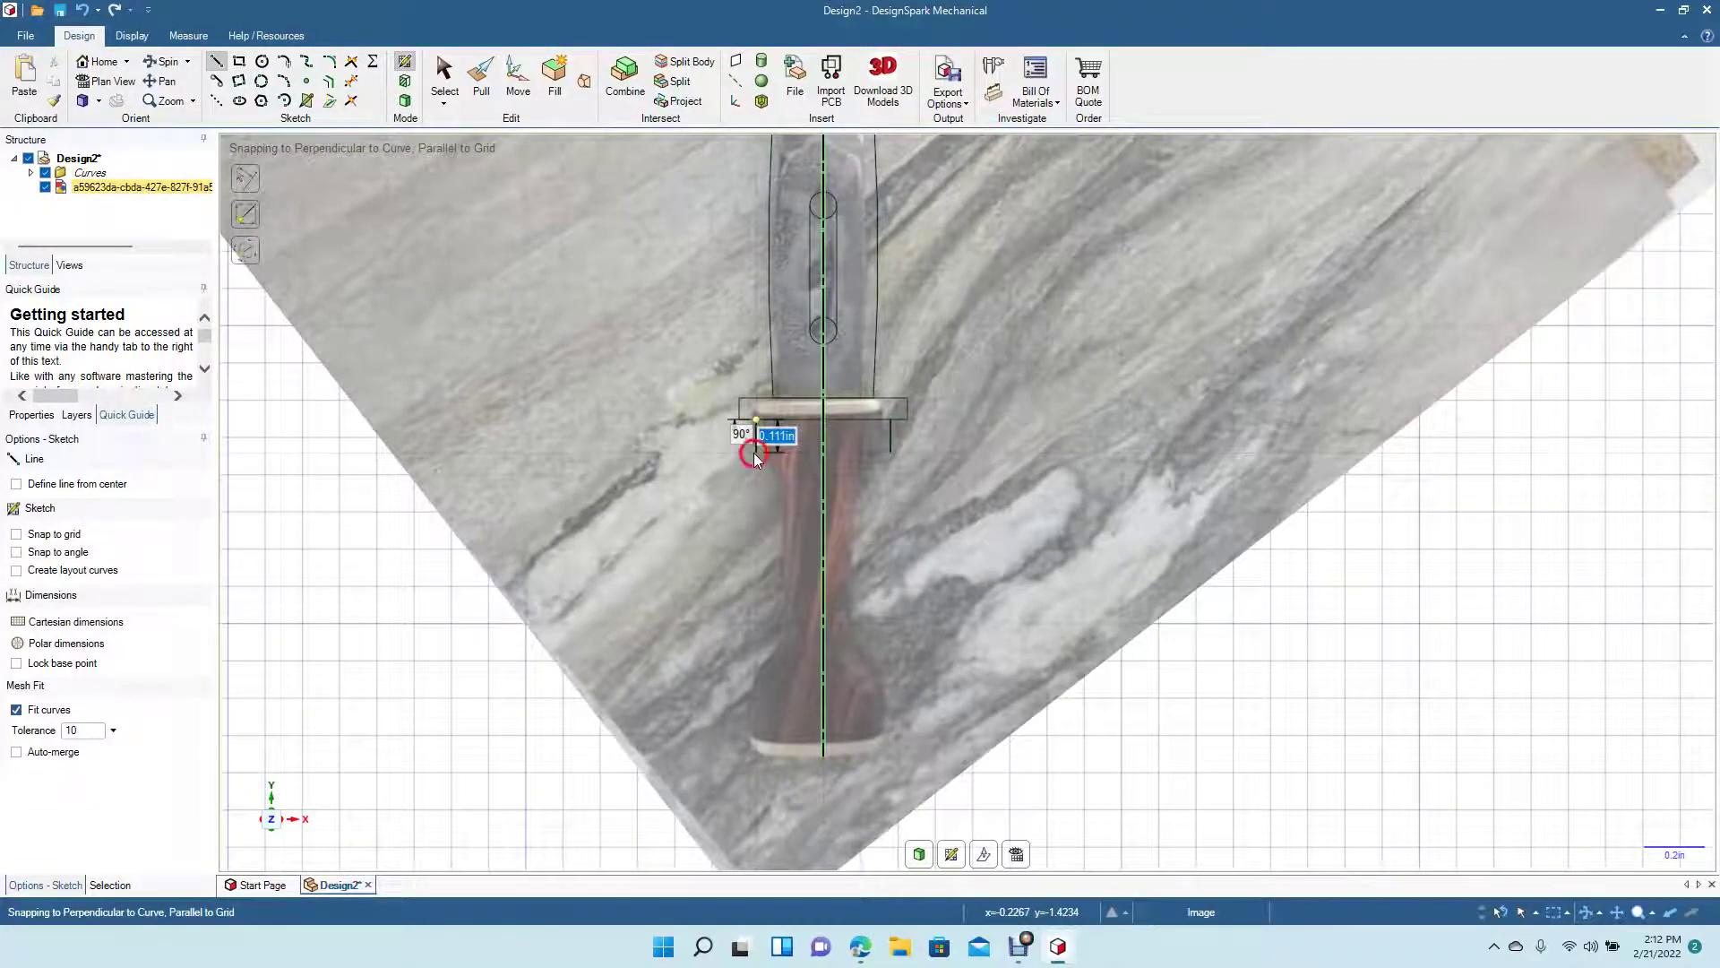
left_click(782, 453)
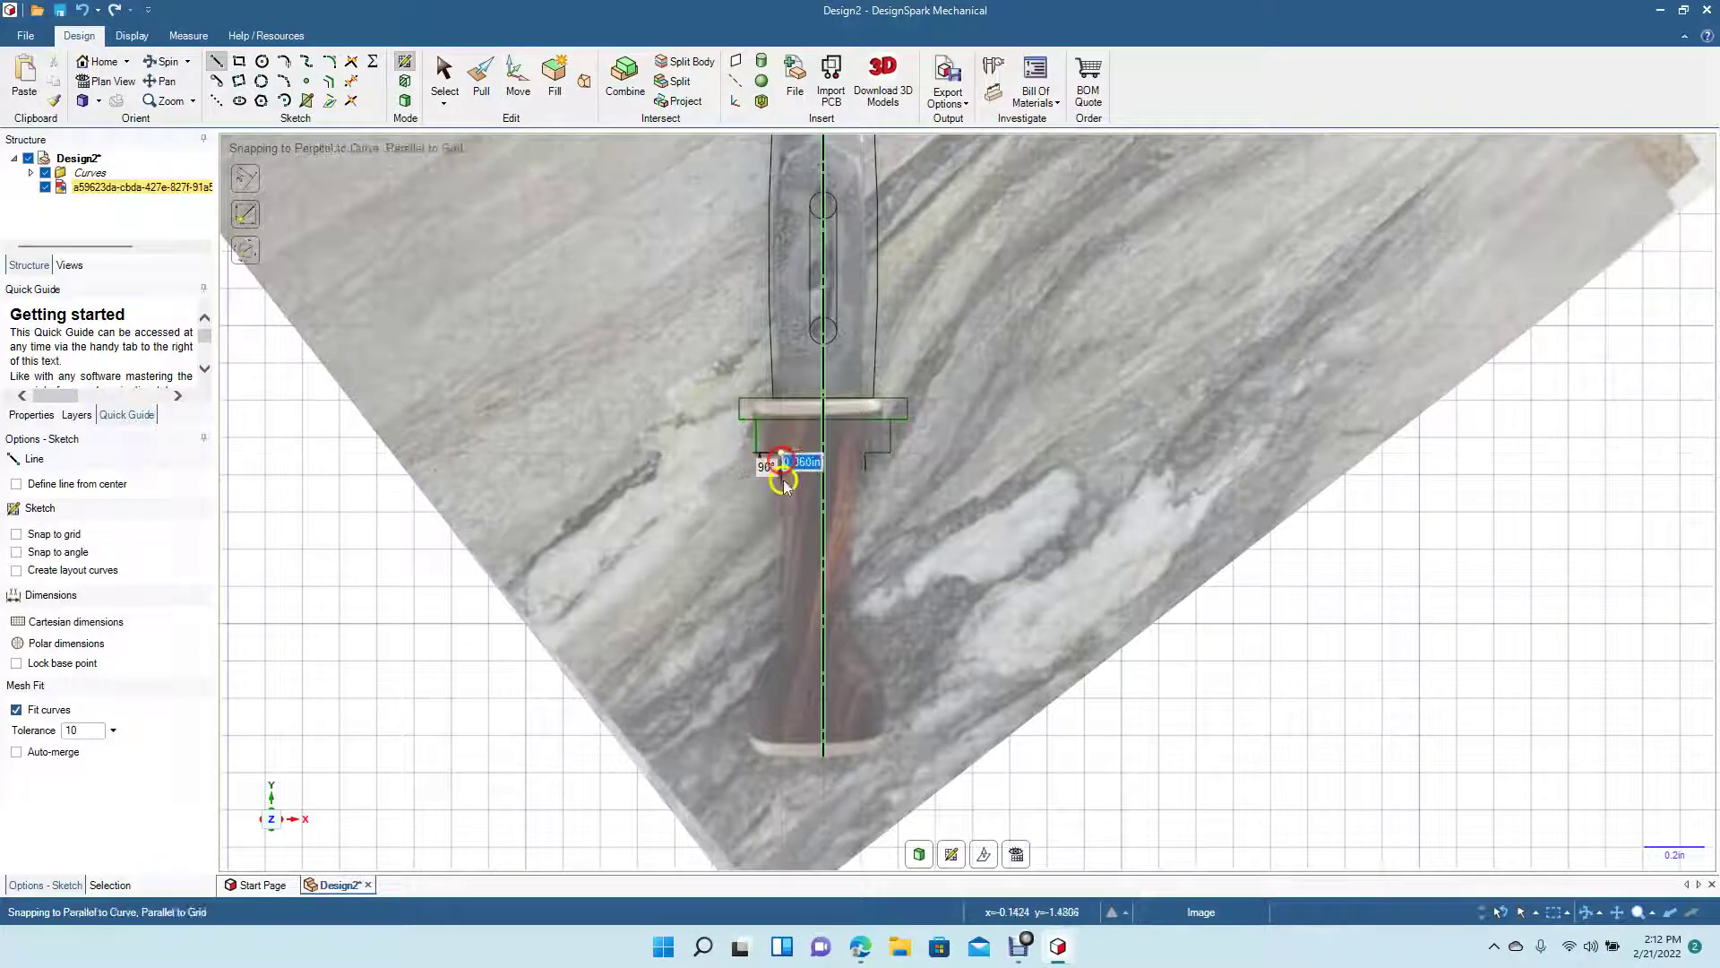
left_click(786, 642)
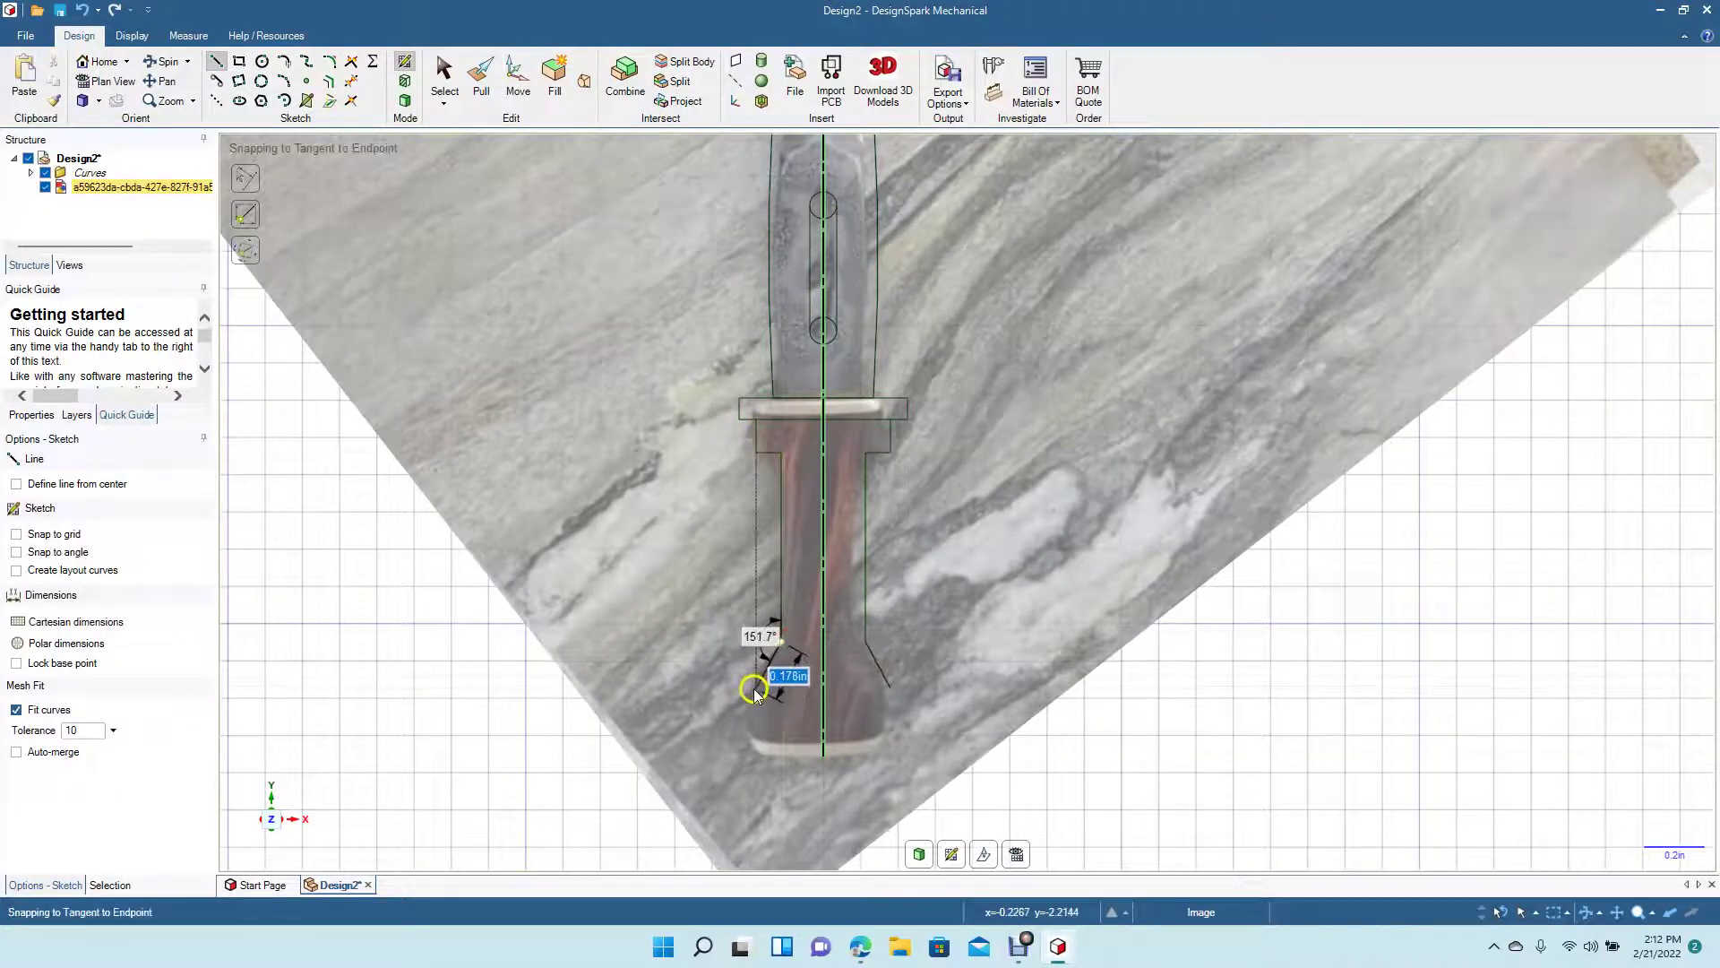
left_click(750, 695)
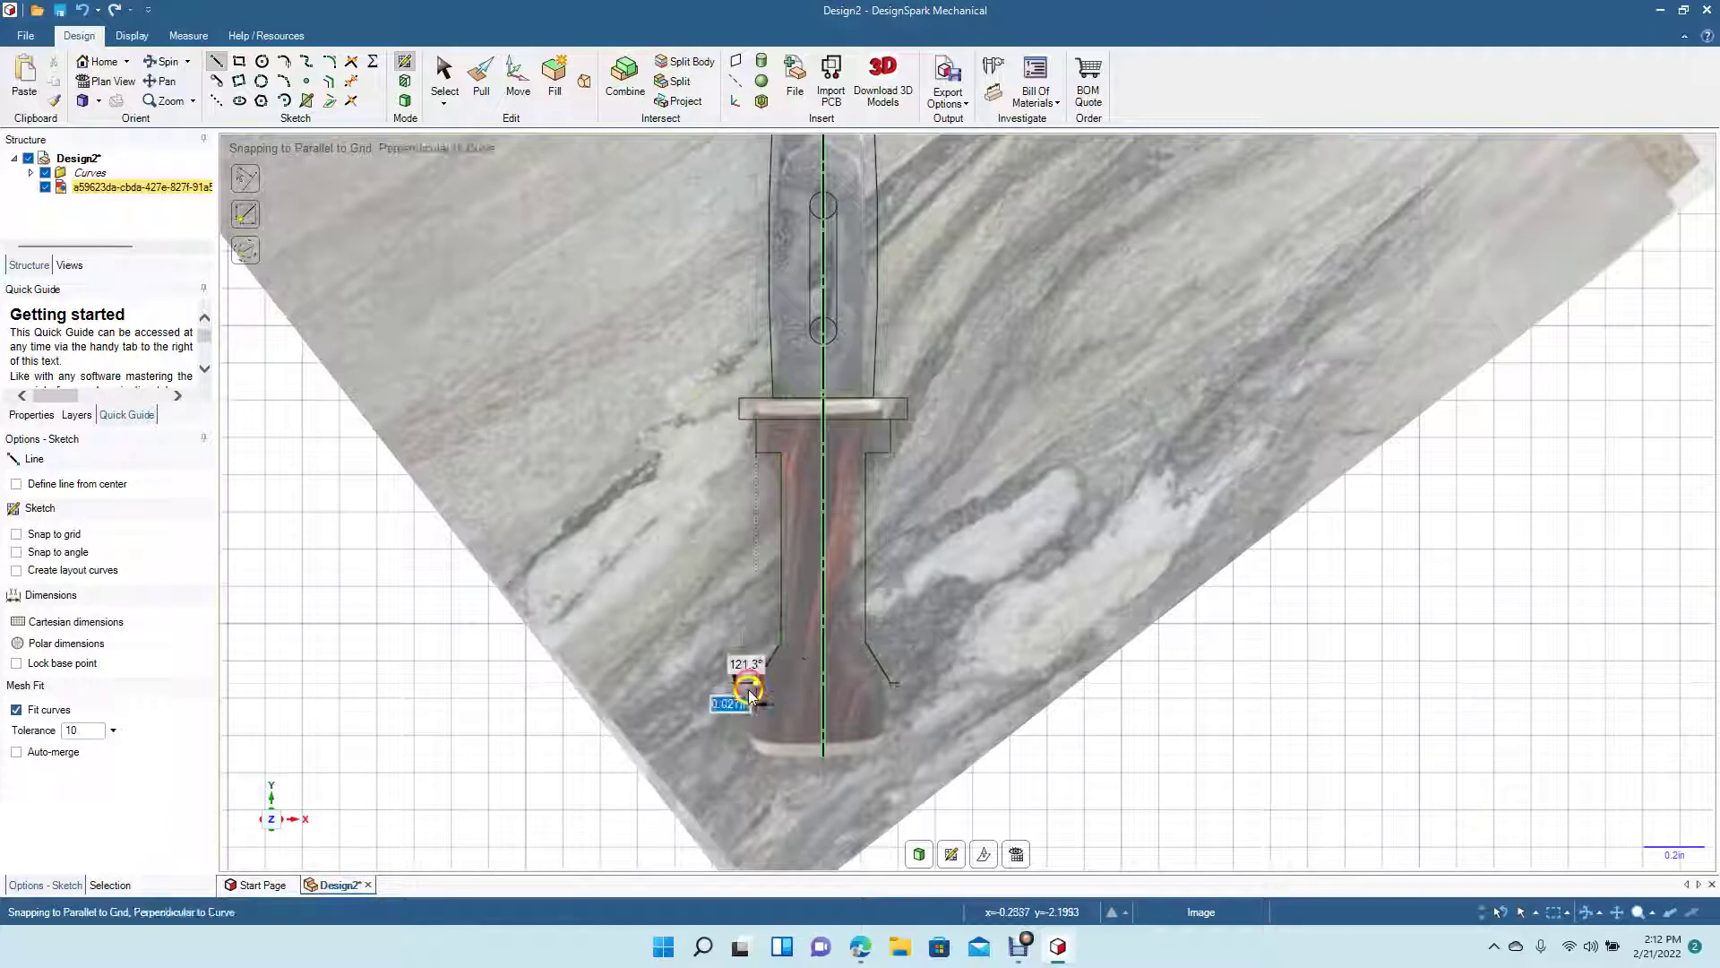
left_click(751, 748)
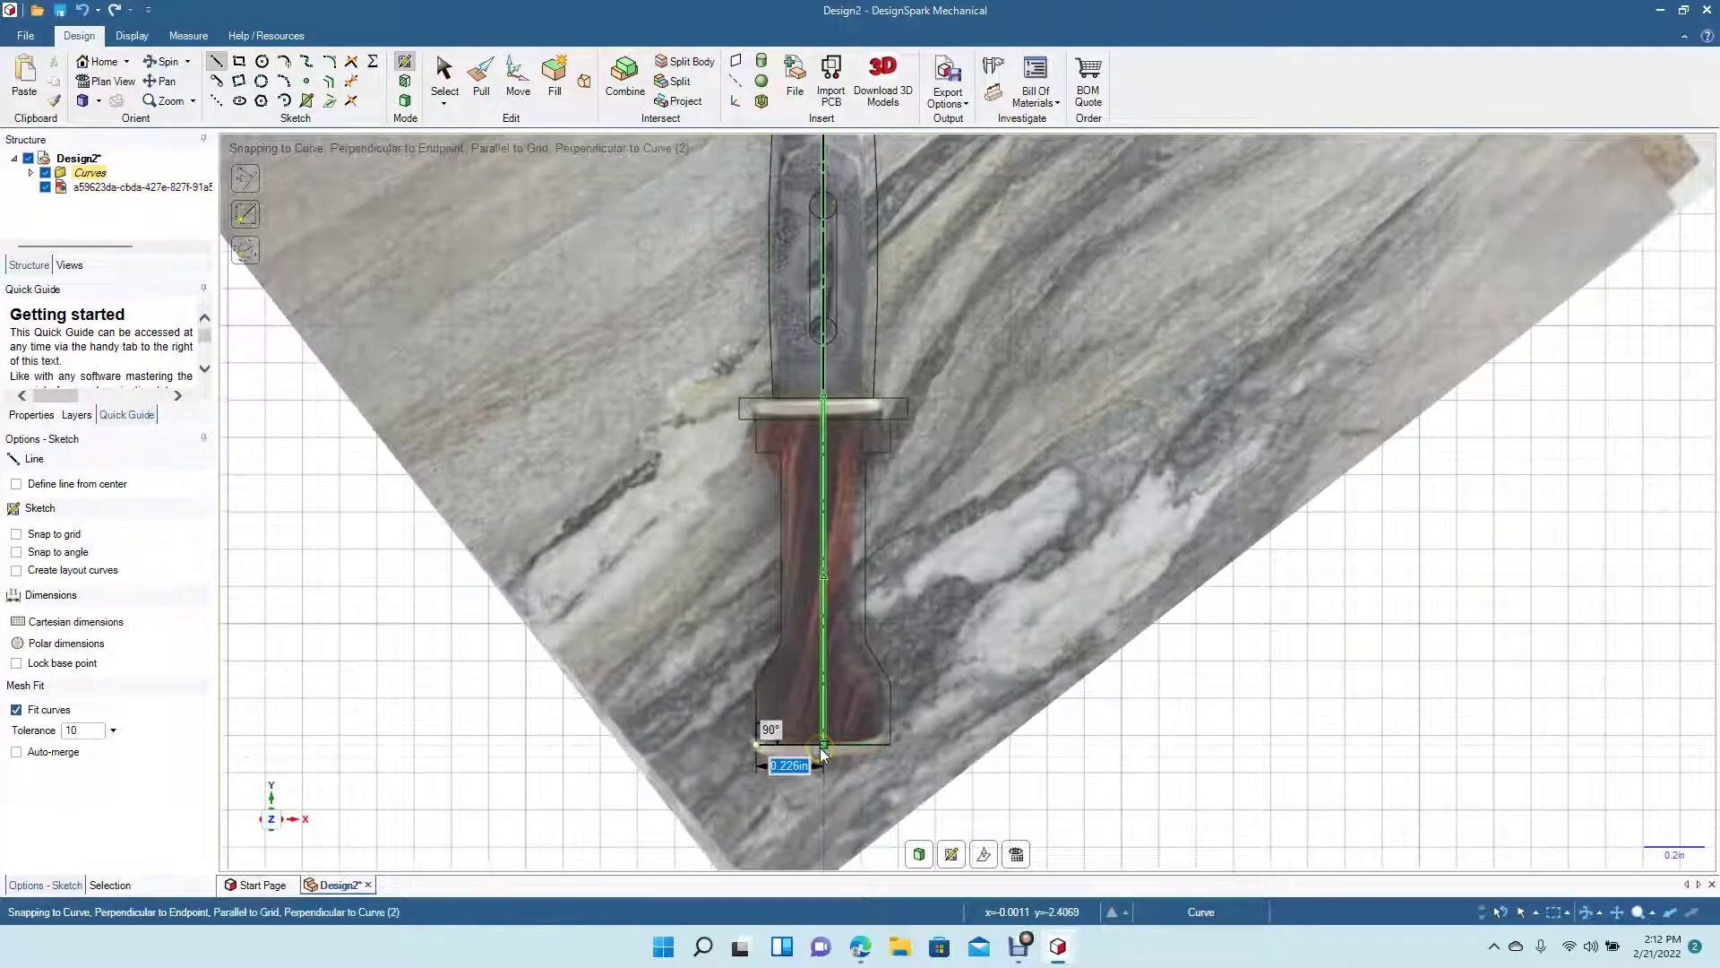
left_click(822, 747)
Step: Delete the dagger reference photo from the design, keeping the traced curves
left_click(445, 79)
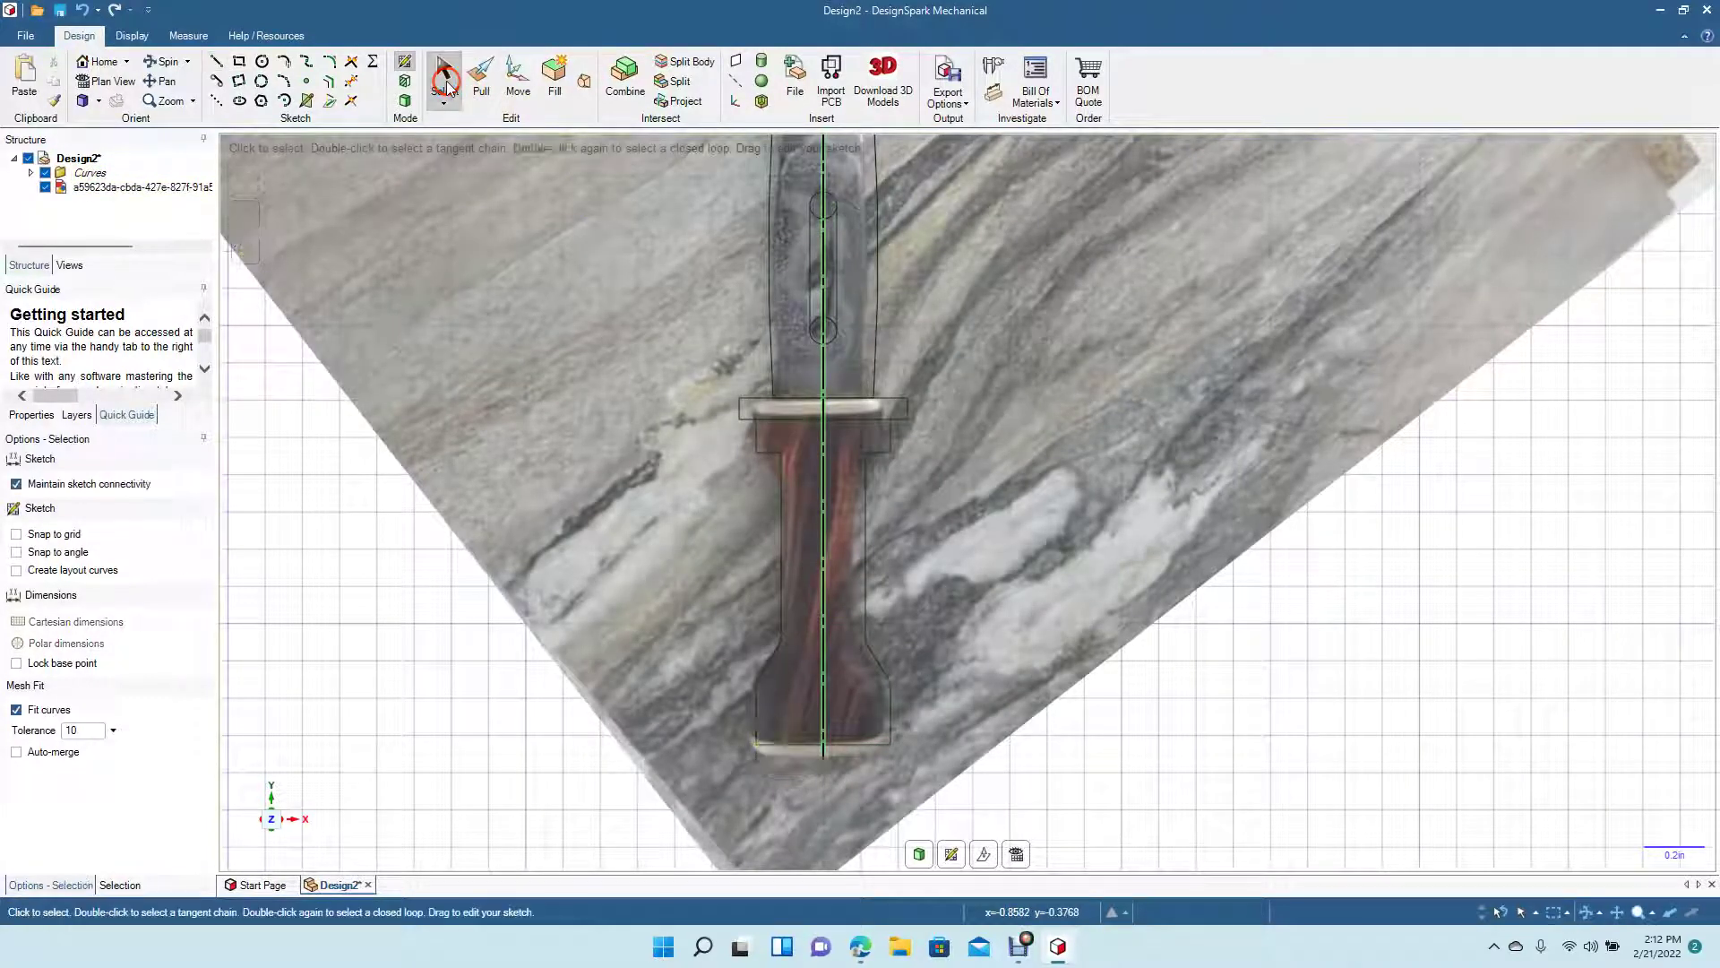
left_click(1077, 433)
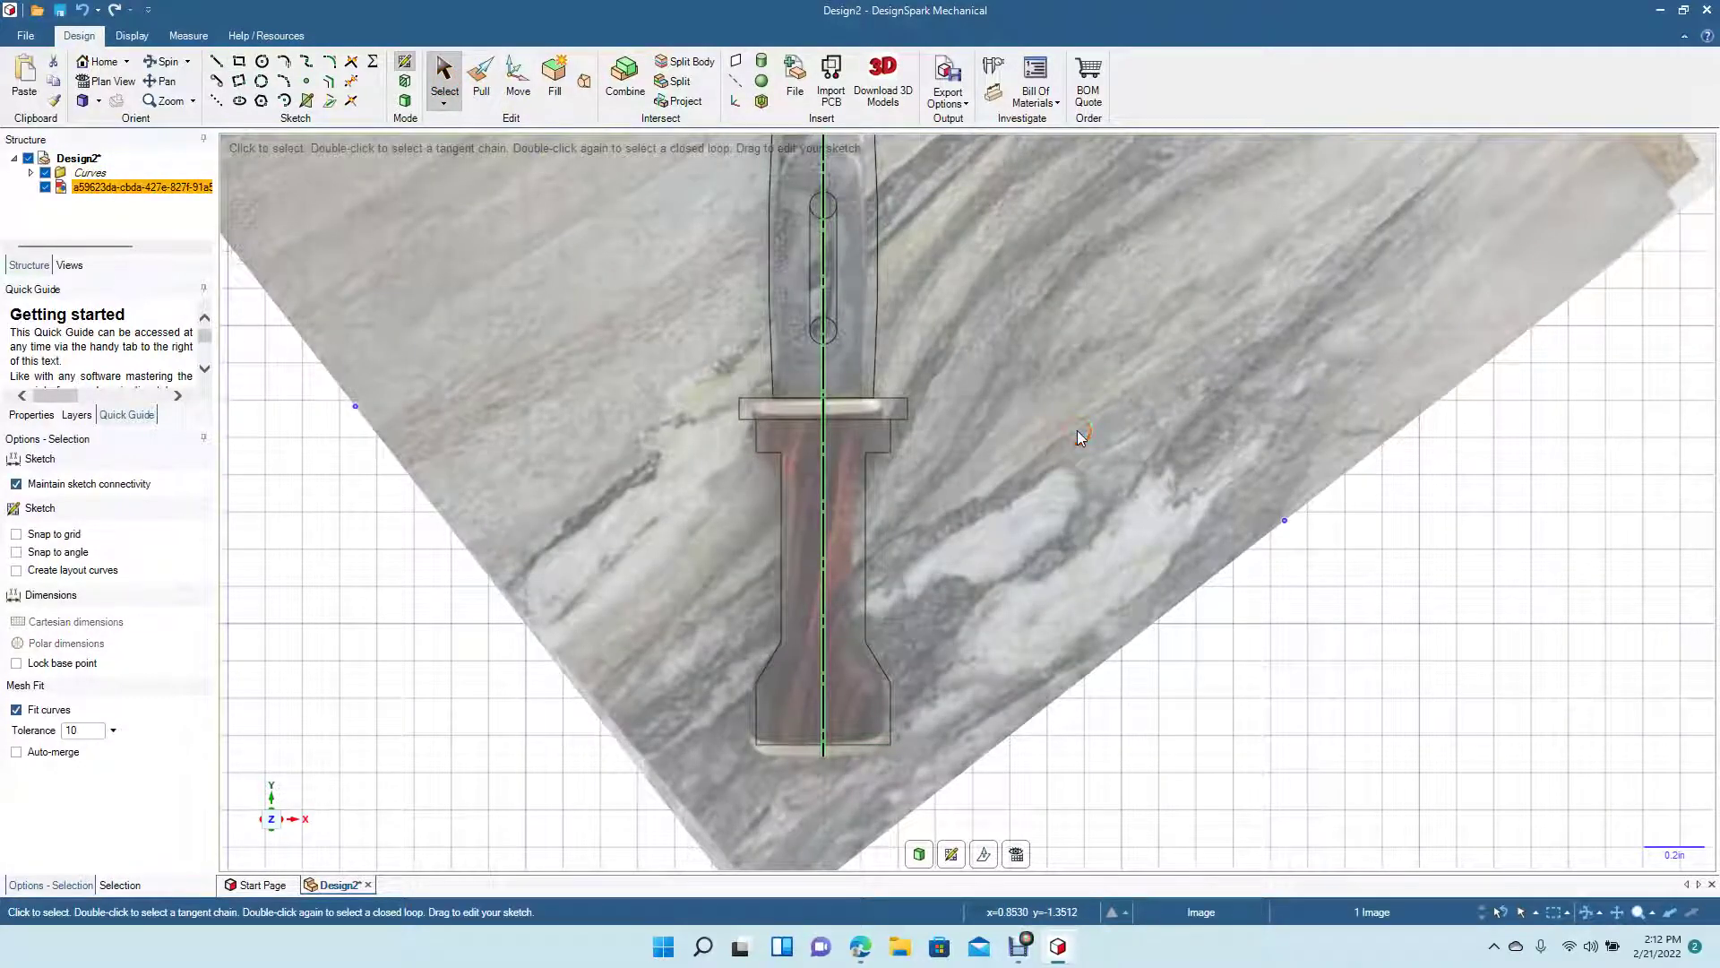
key("Delete")
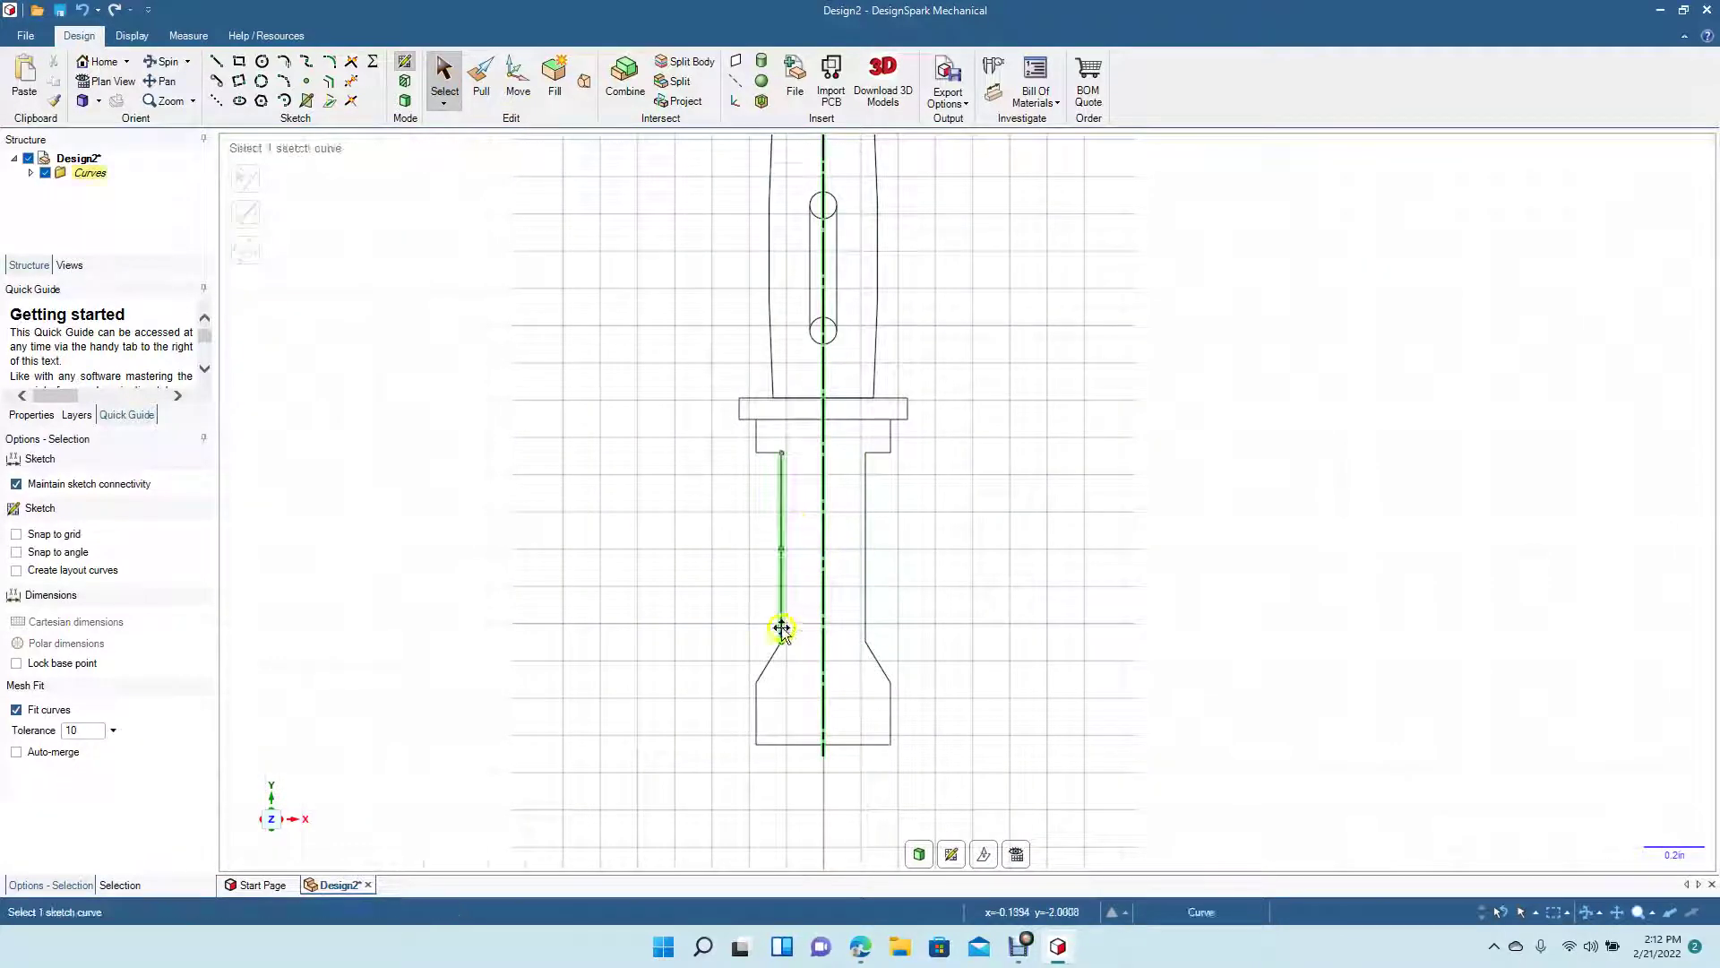
Step: Round the mirrored corners between the pommel's flare and its vertical sides with a fillet radius of about 0.370 in
left_click(328, 65)
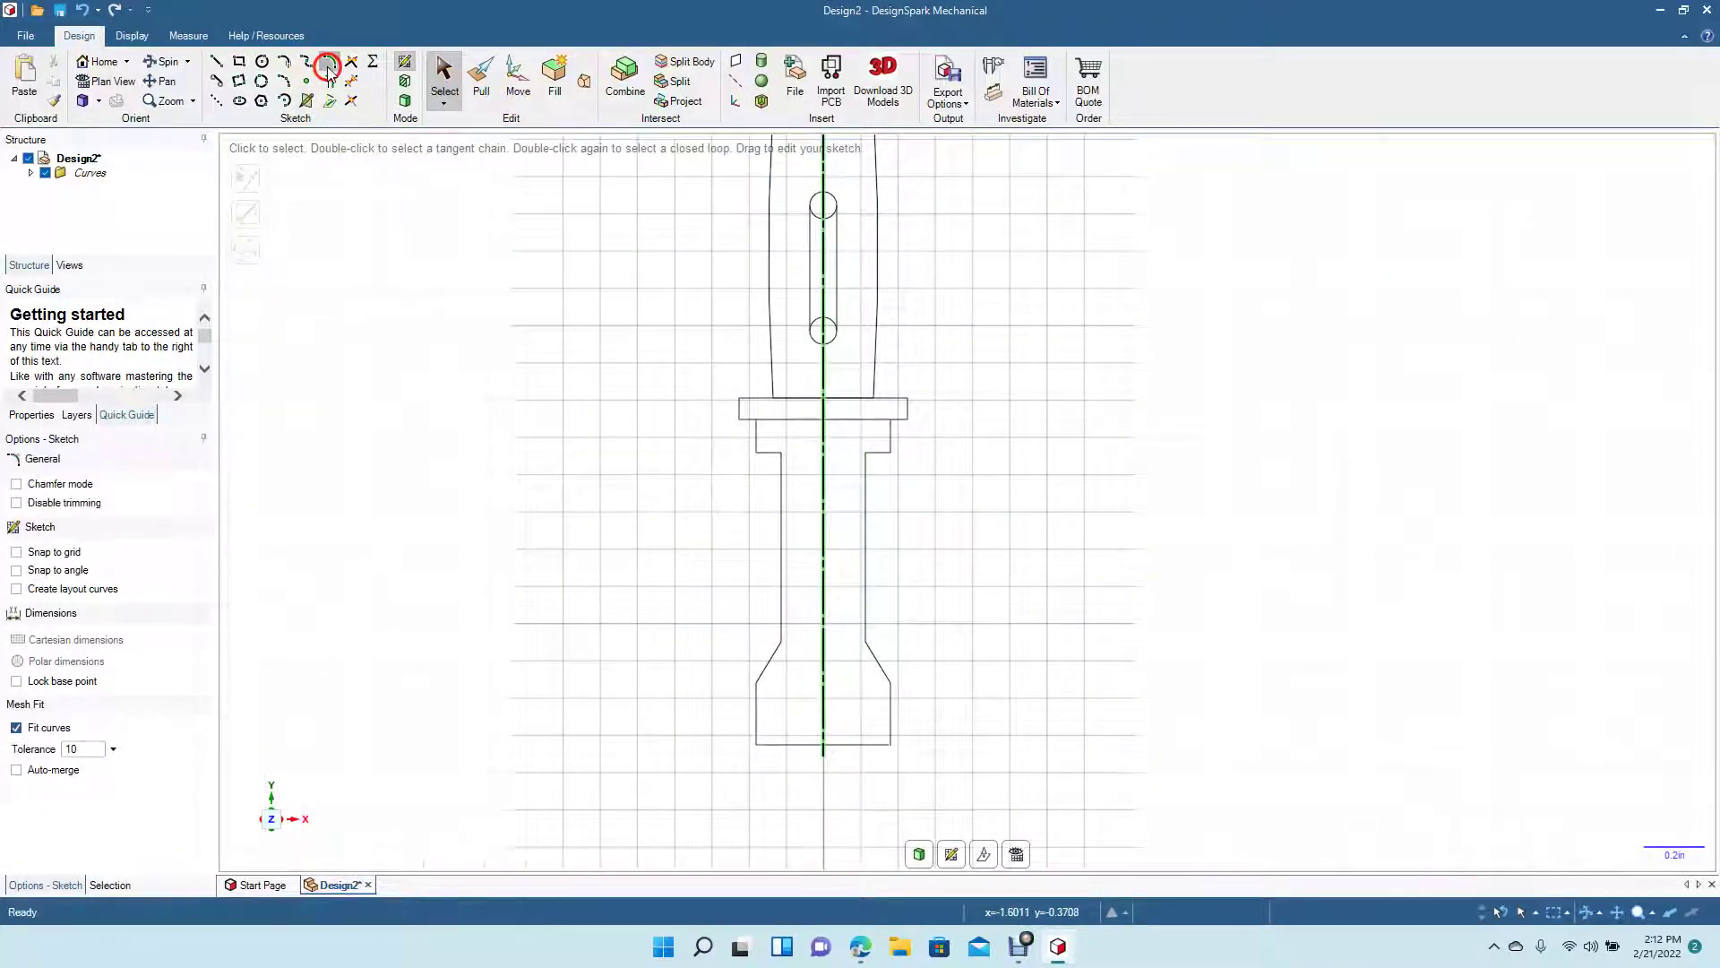
left_click(771, 673)
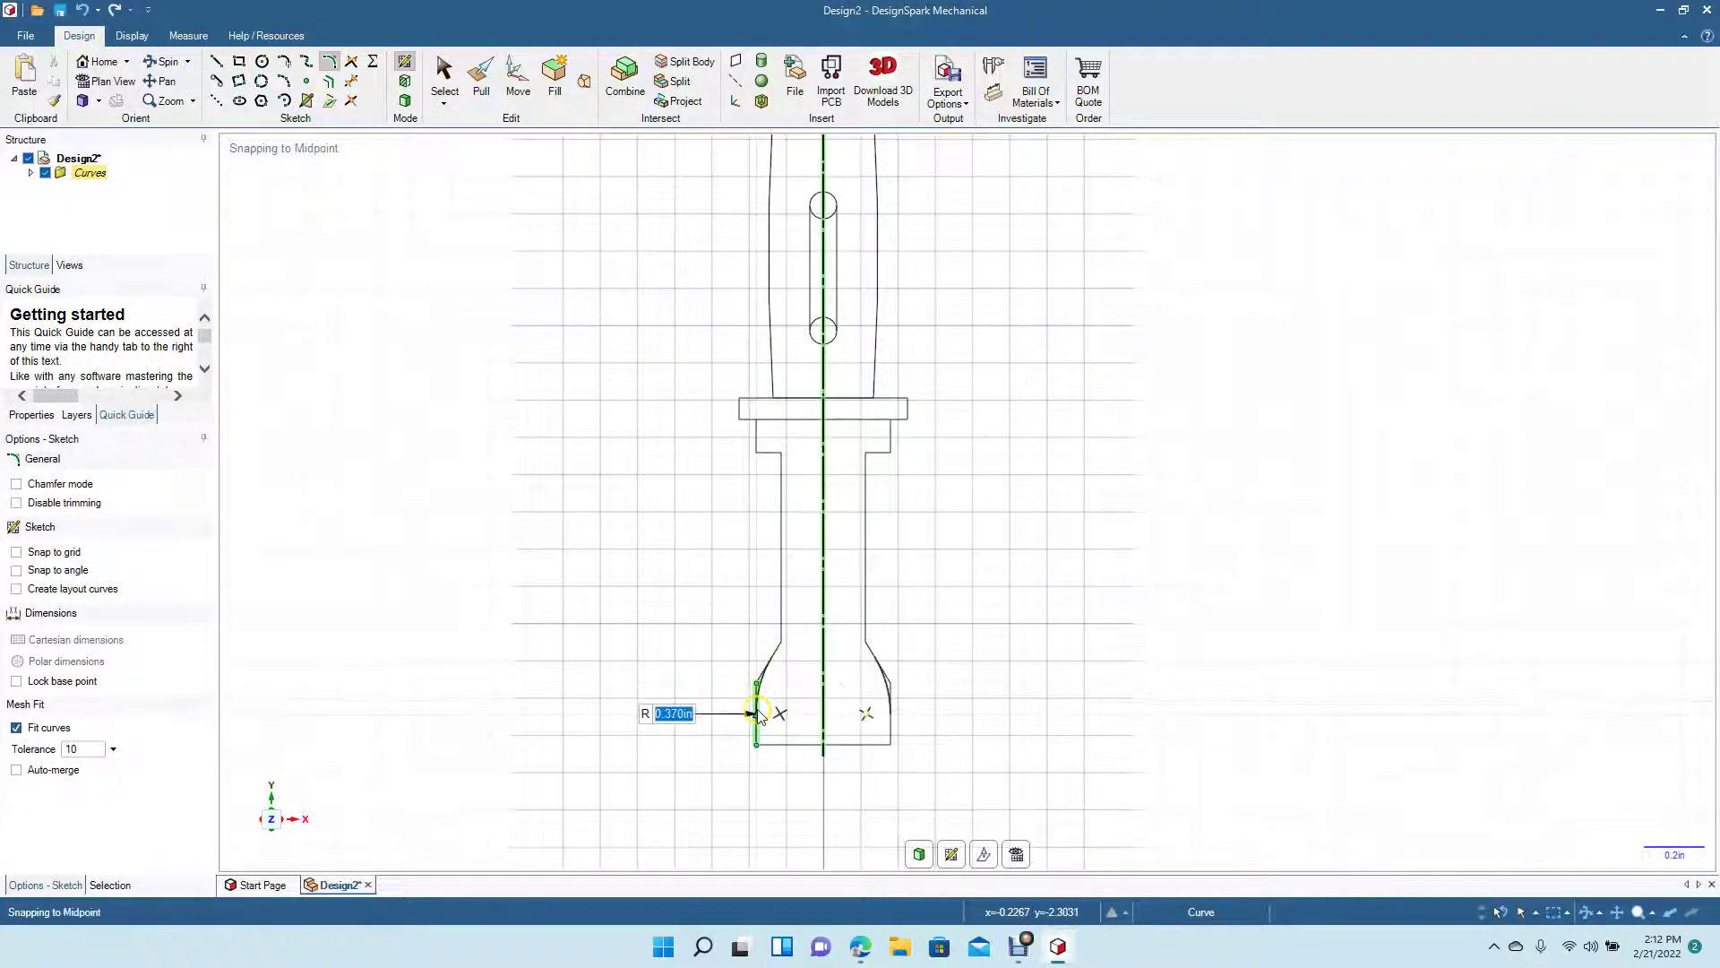
left_click(758, 714)
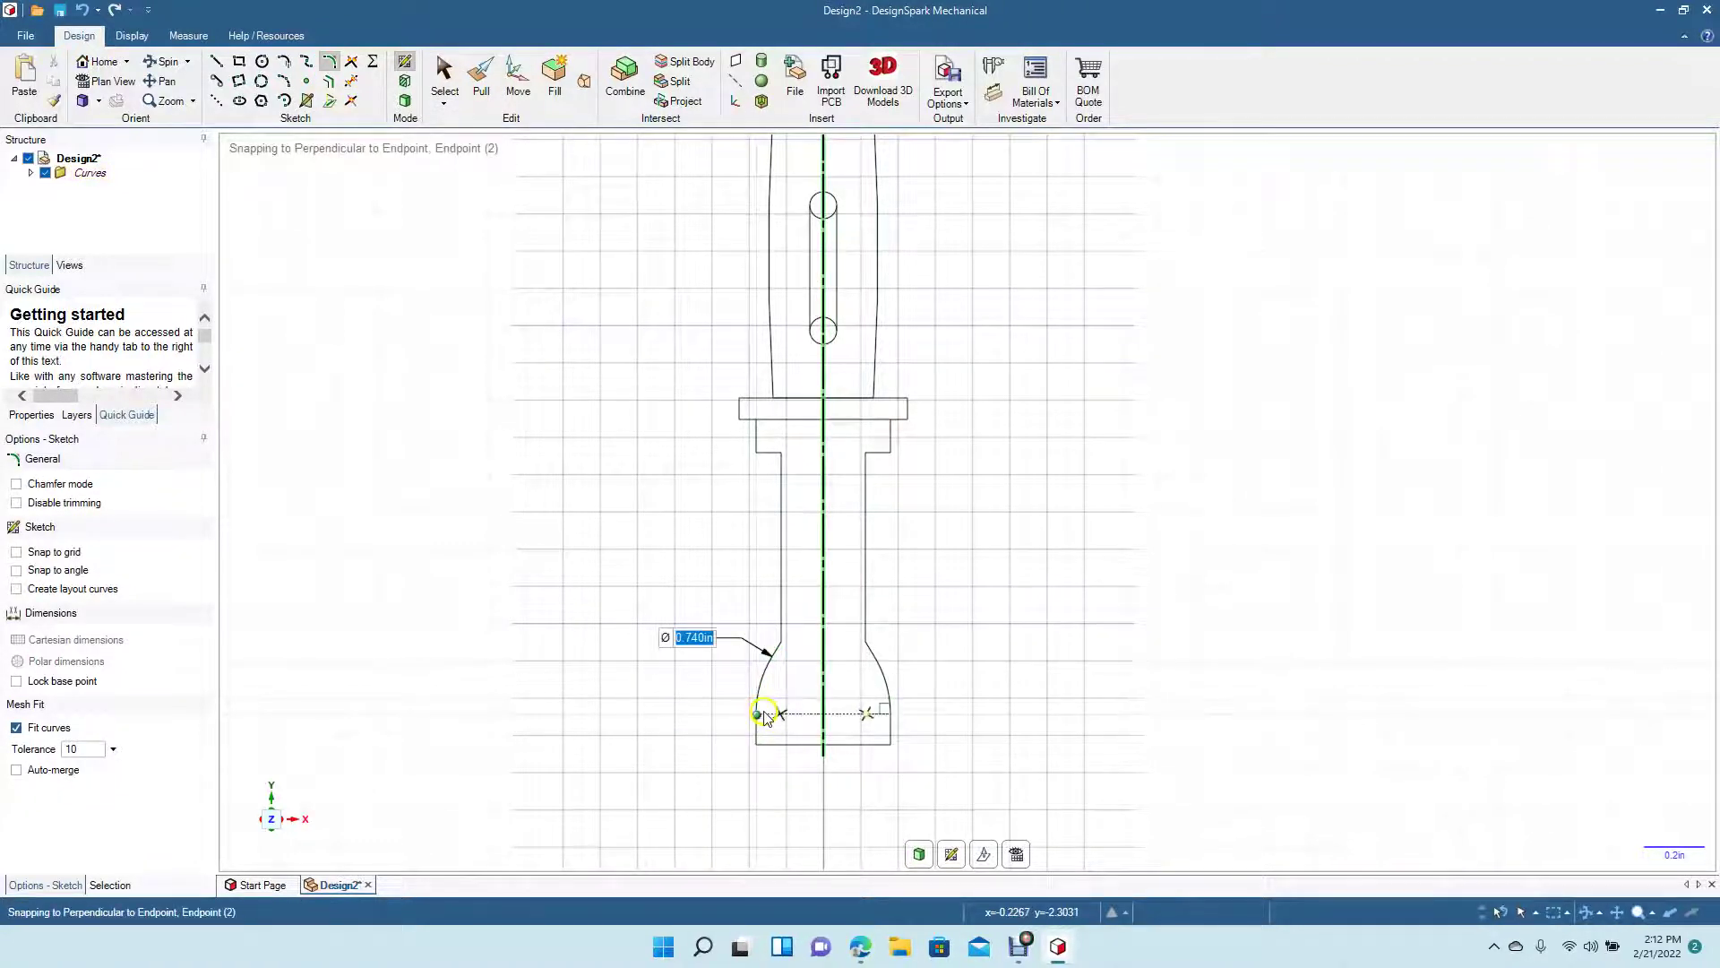
left_click(758, 729)
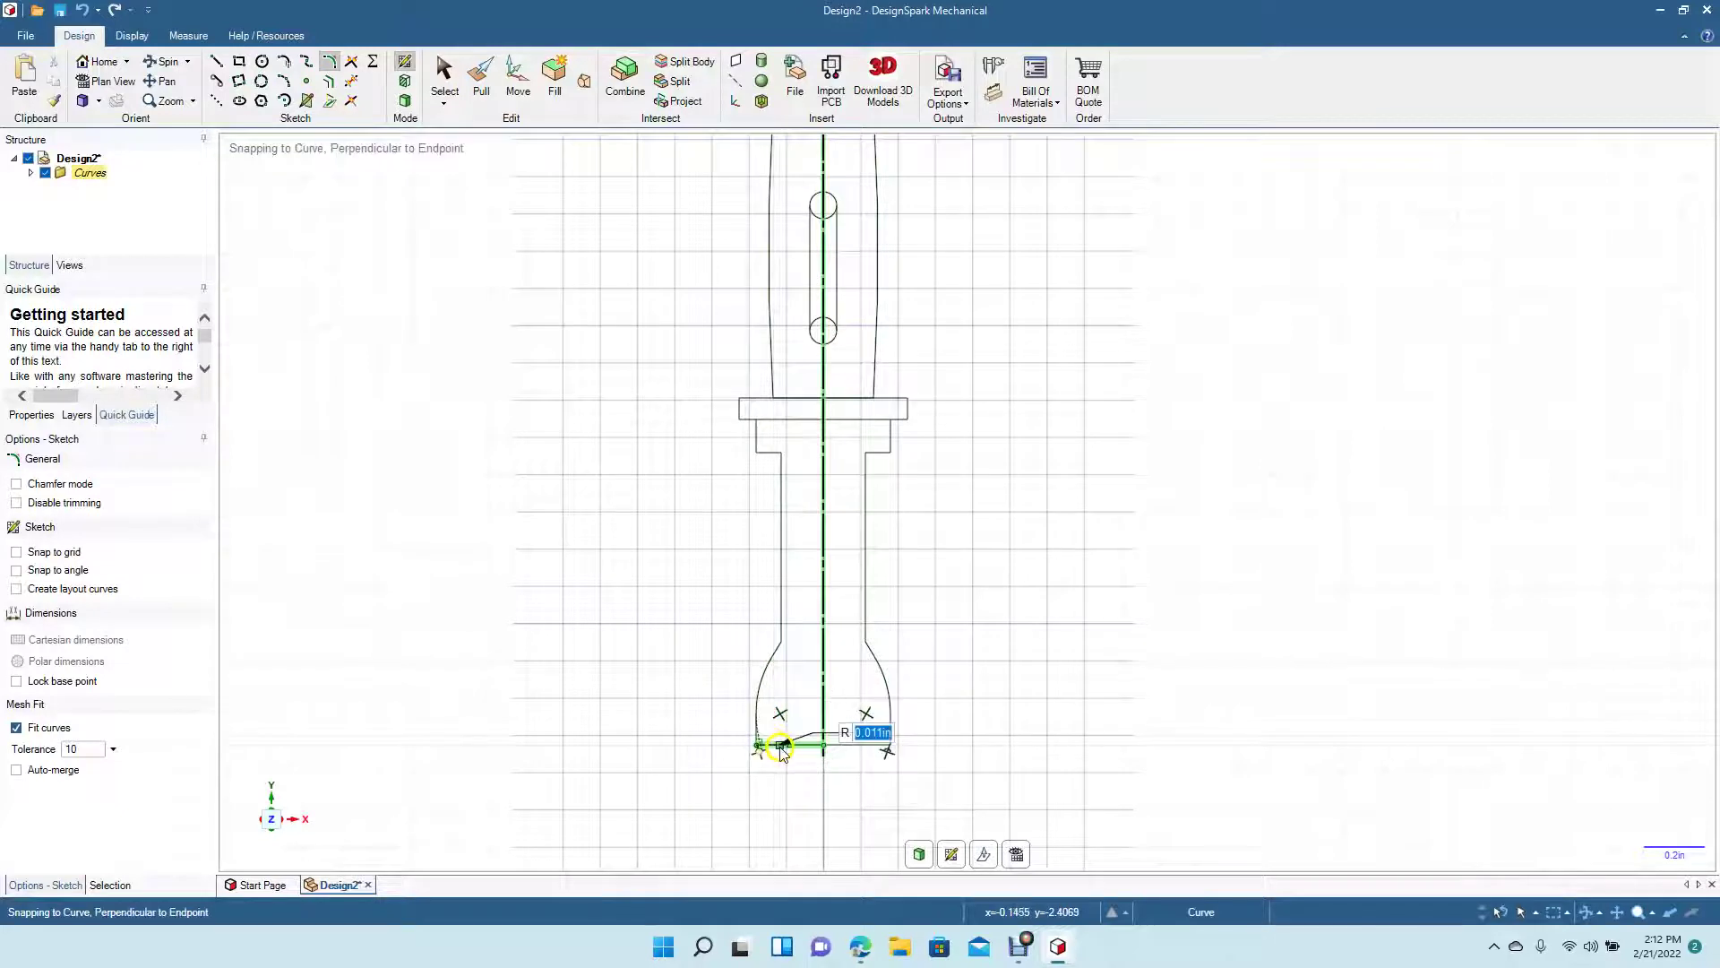
left_click(776, 755)
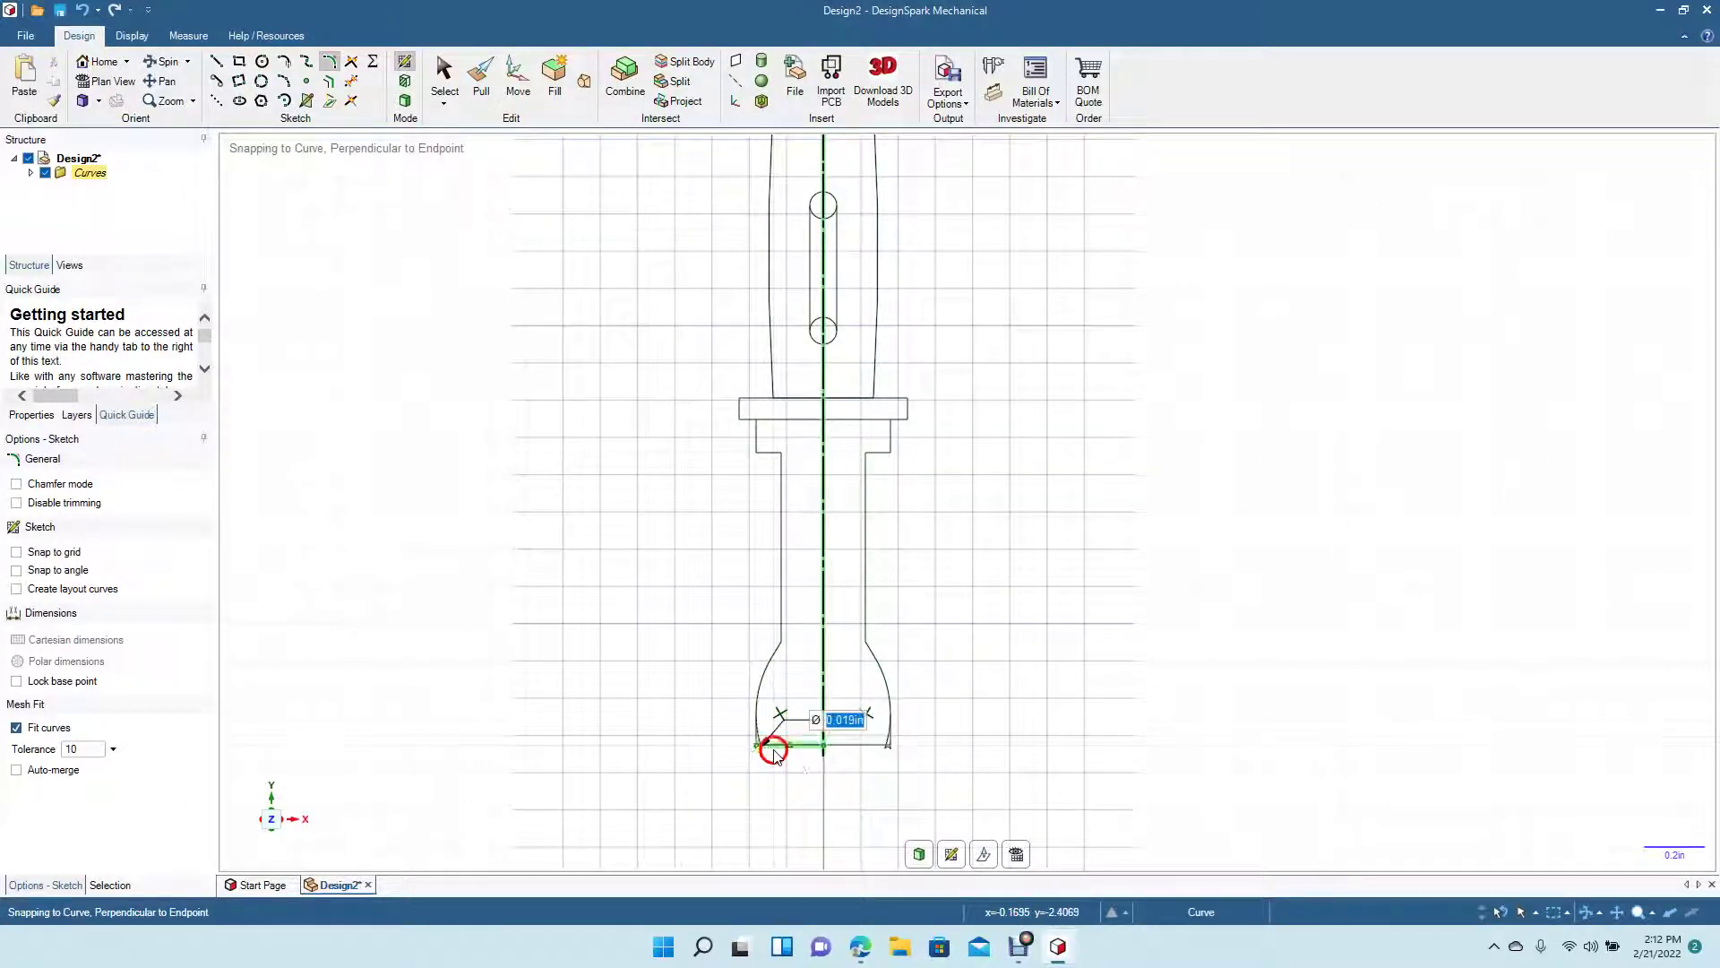
key("ctrl+z")
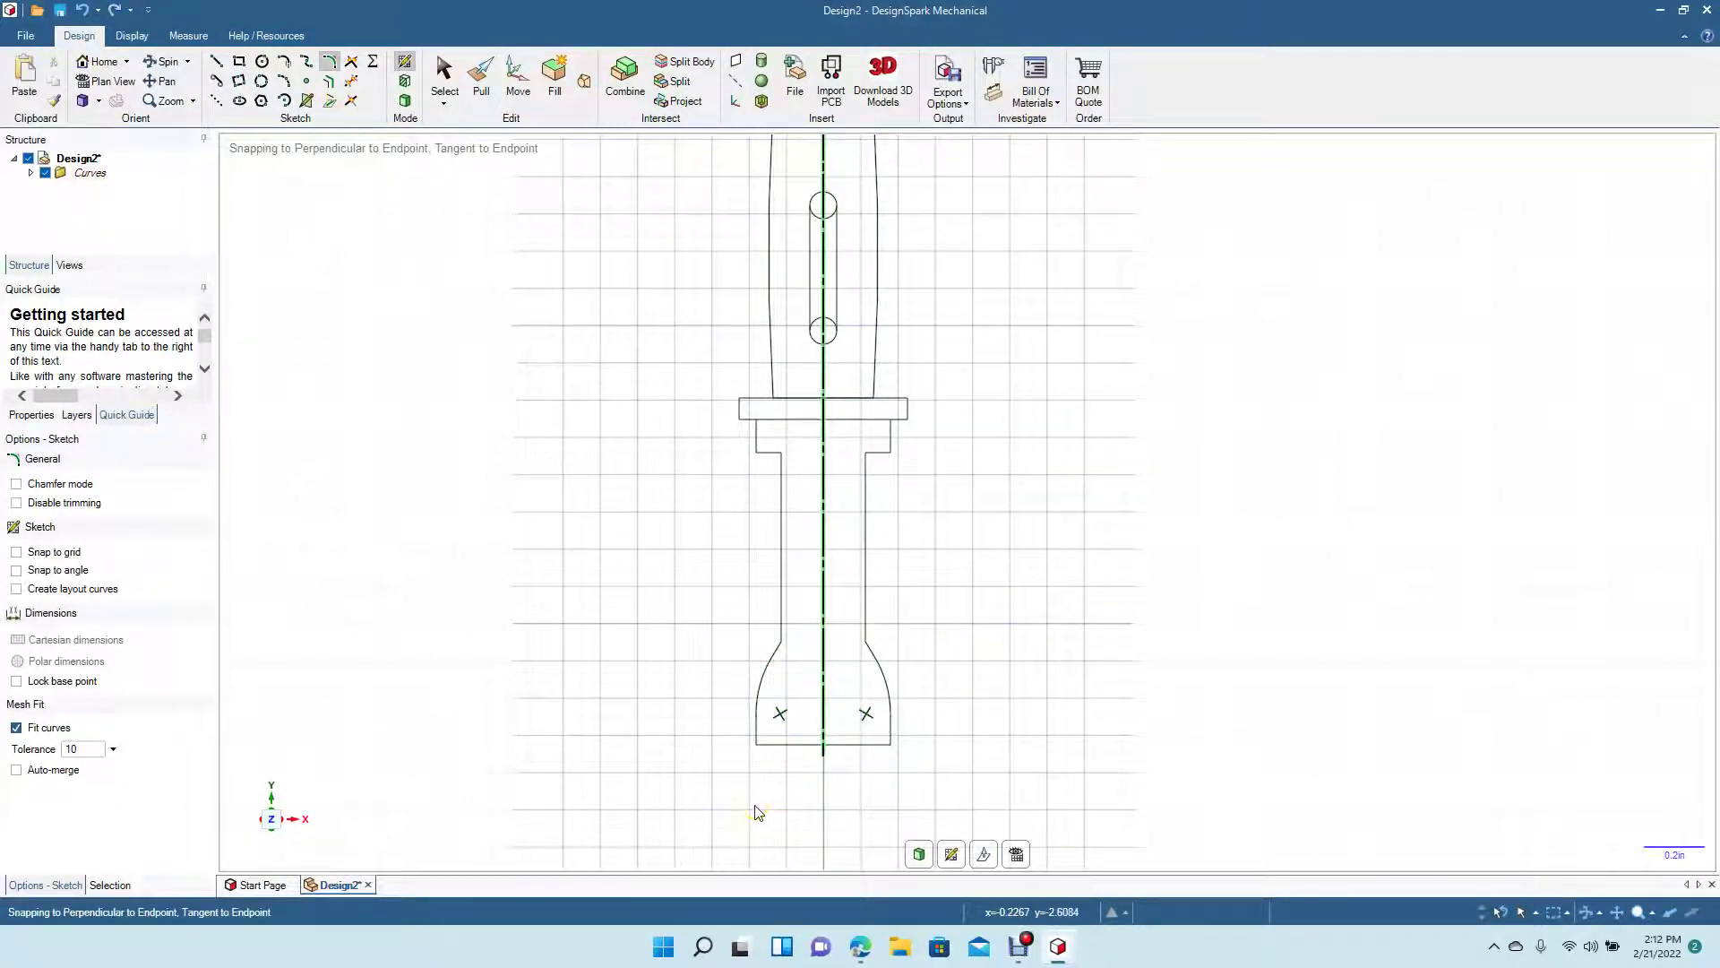
Step: Fillet the pommel's bottom corners to a diameter of about 0.109 in
left_click(757, 727)
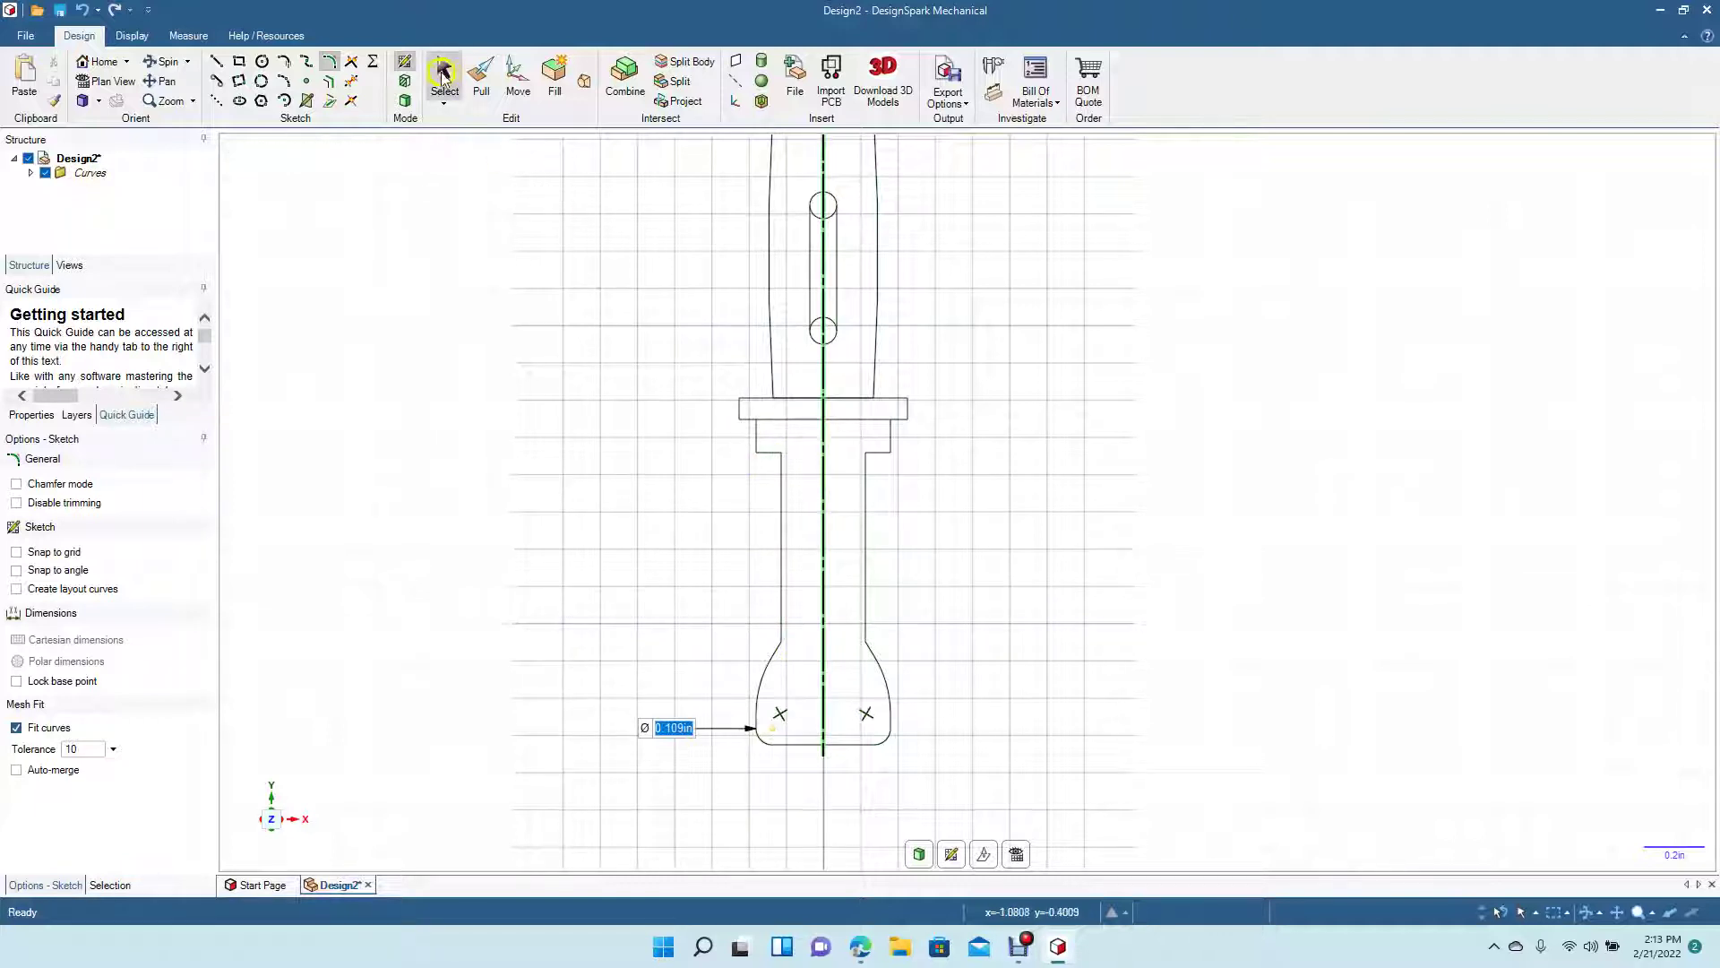
Step: Replace the grip's straight sides with mirrored outward-bulging three-point arcs of about 1.482 in radius between the same endpoints
left_click(443, 74)
left_click(775, 491)
key("Delete")
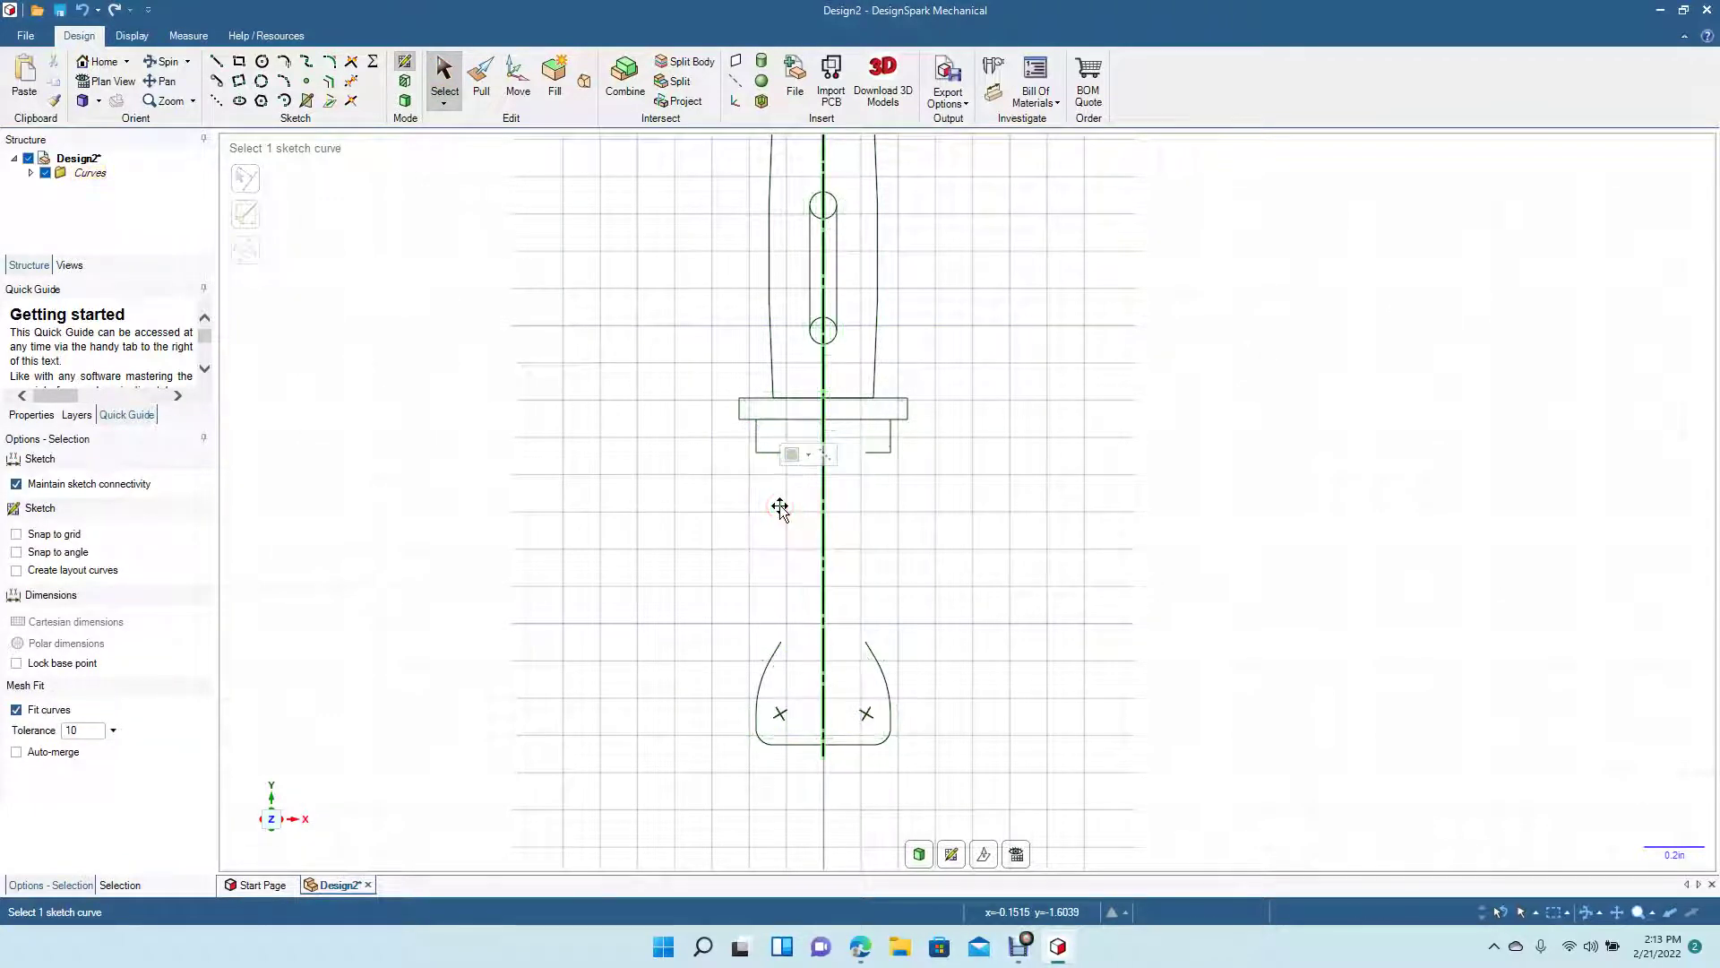
left_click(283, 81)
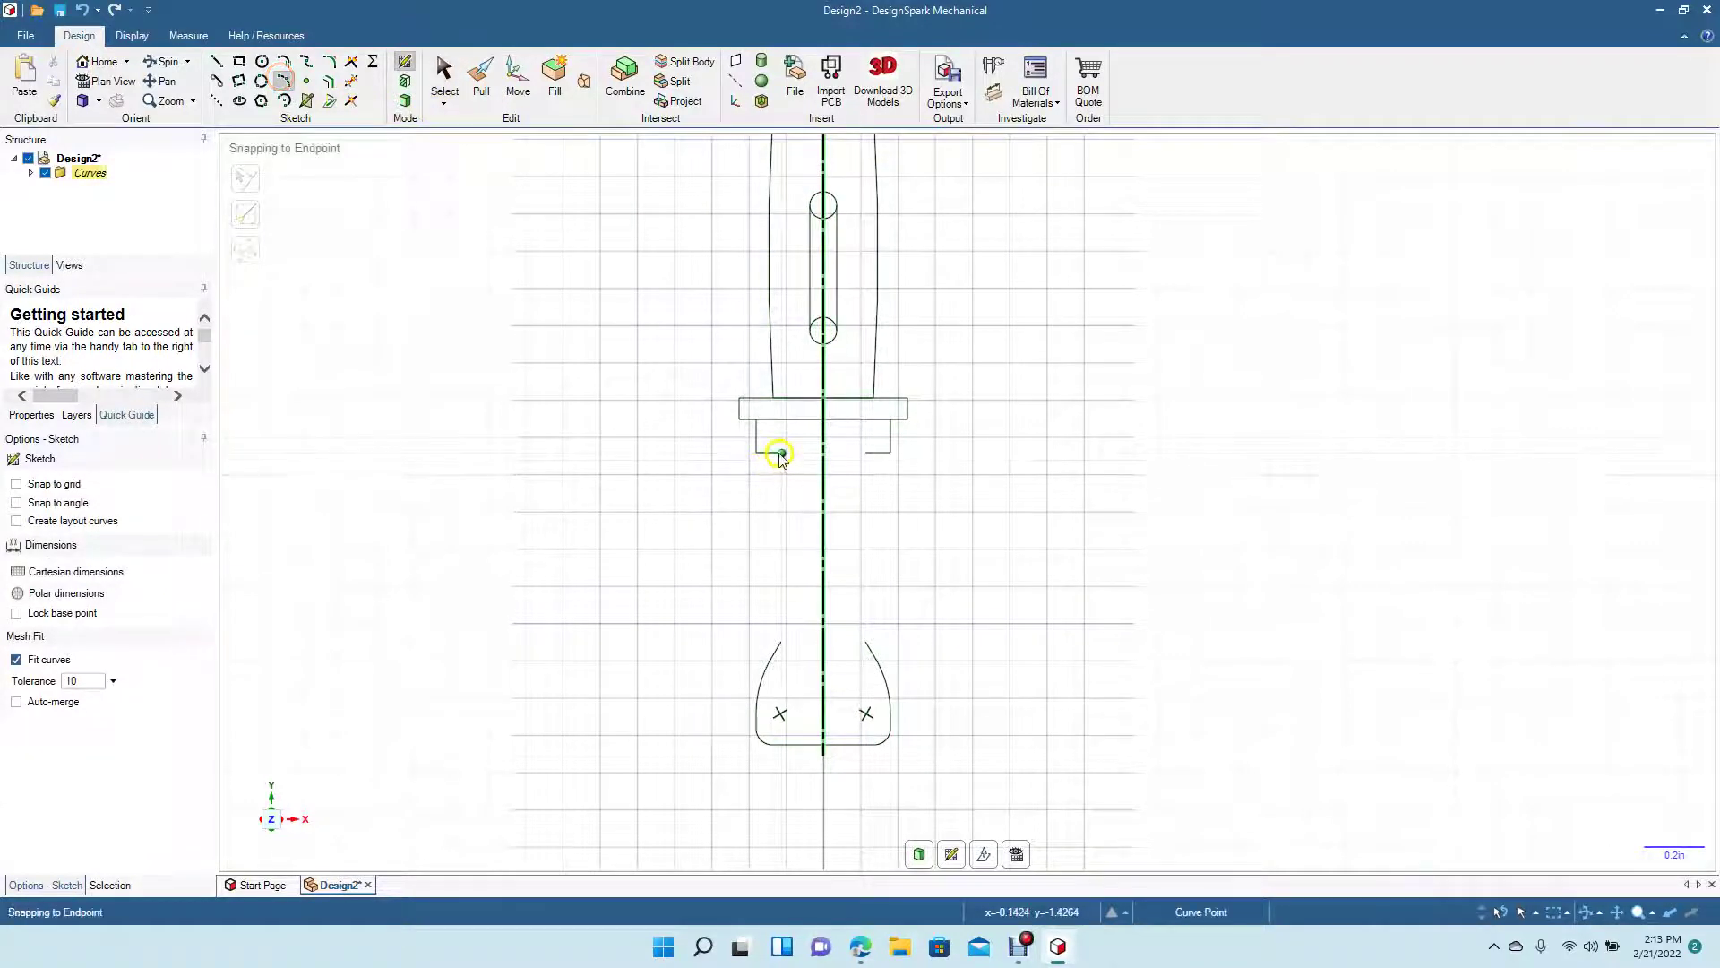
left_click(780, 453)
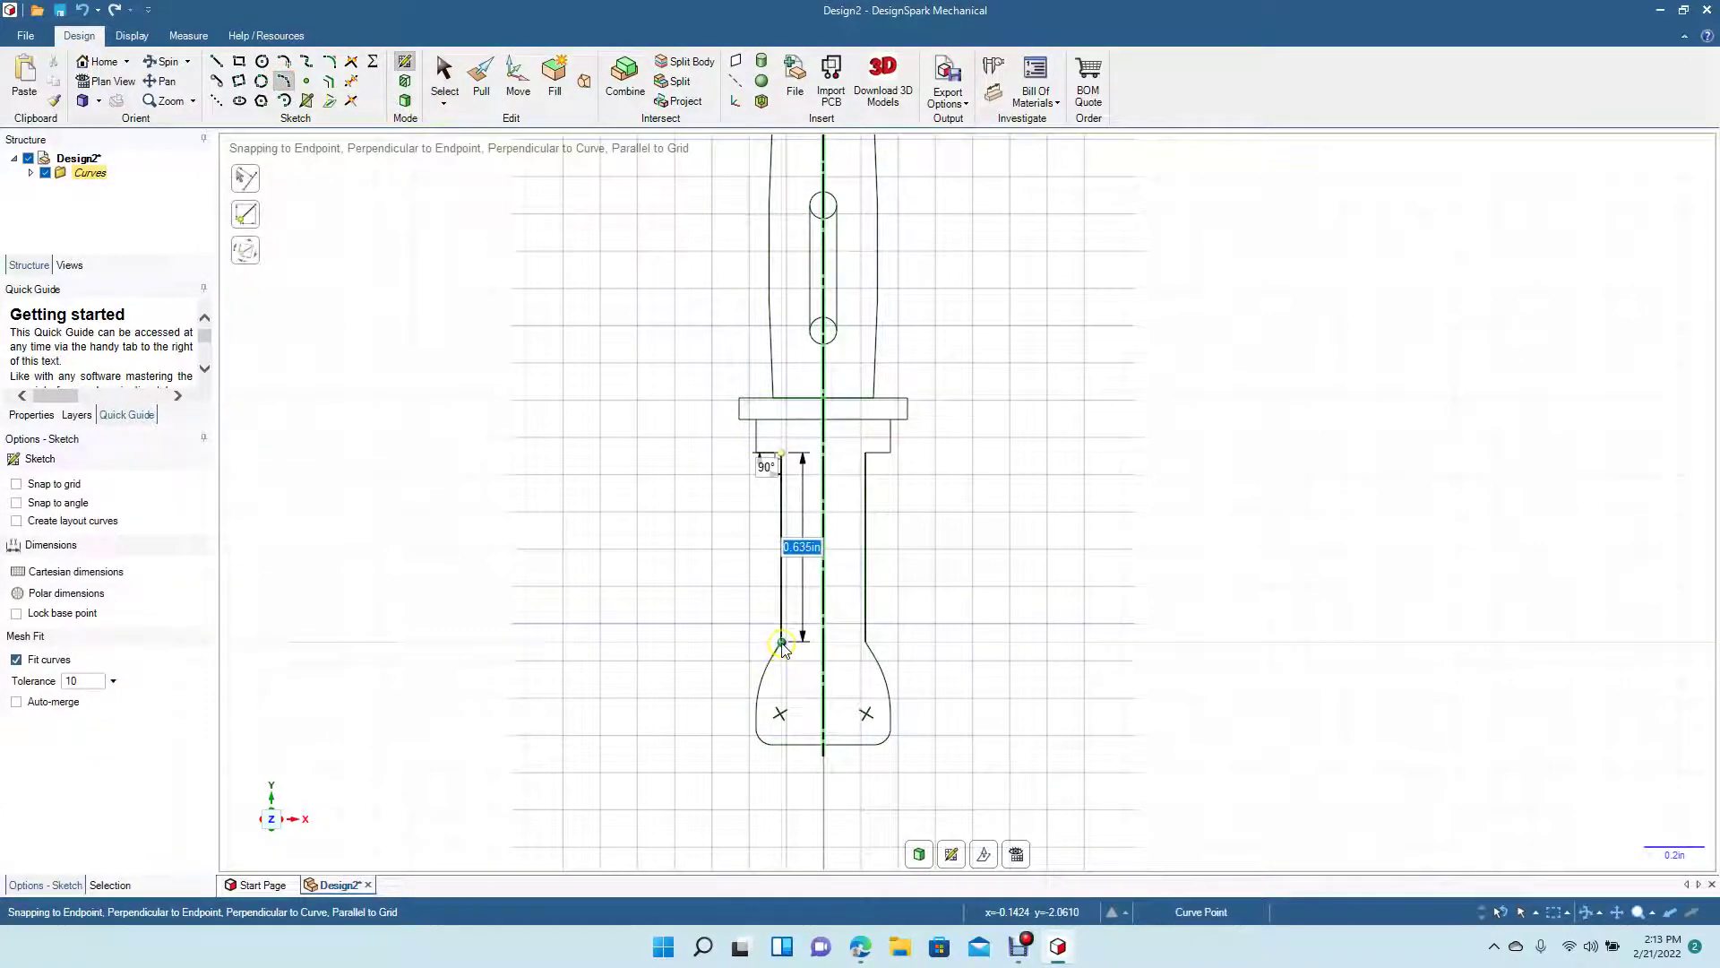
left_click(781, 642)
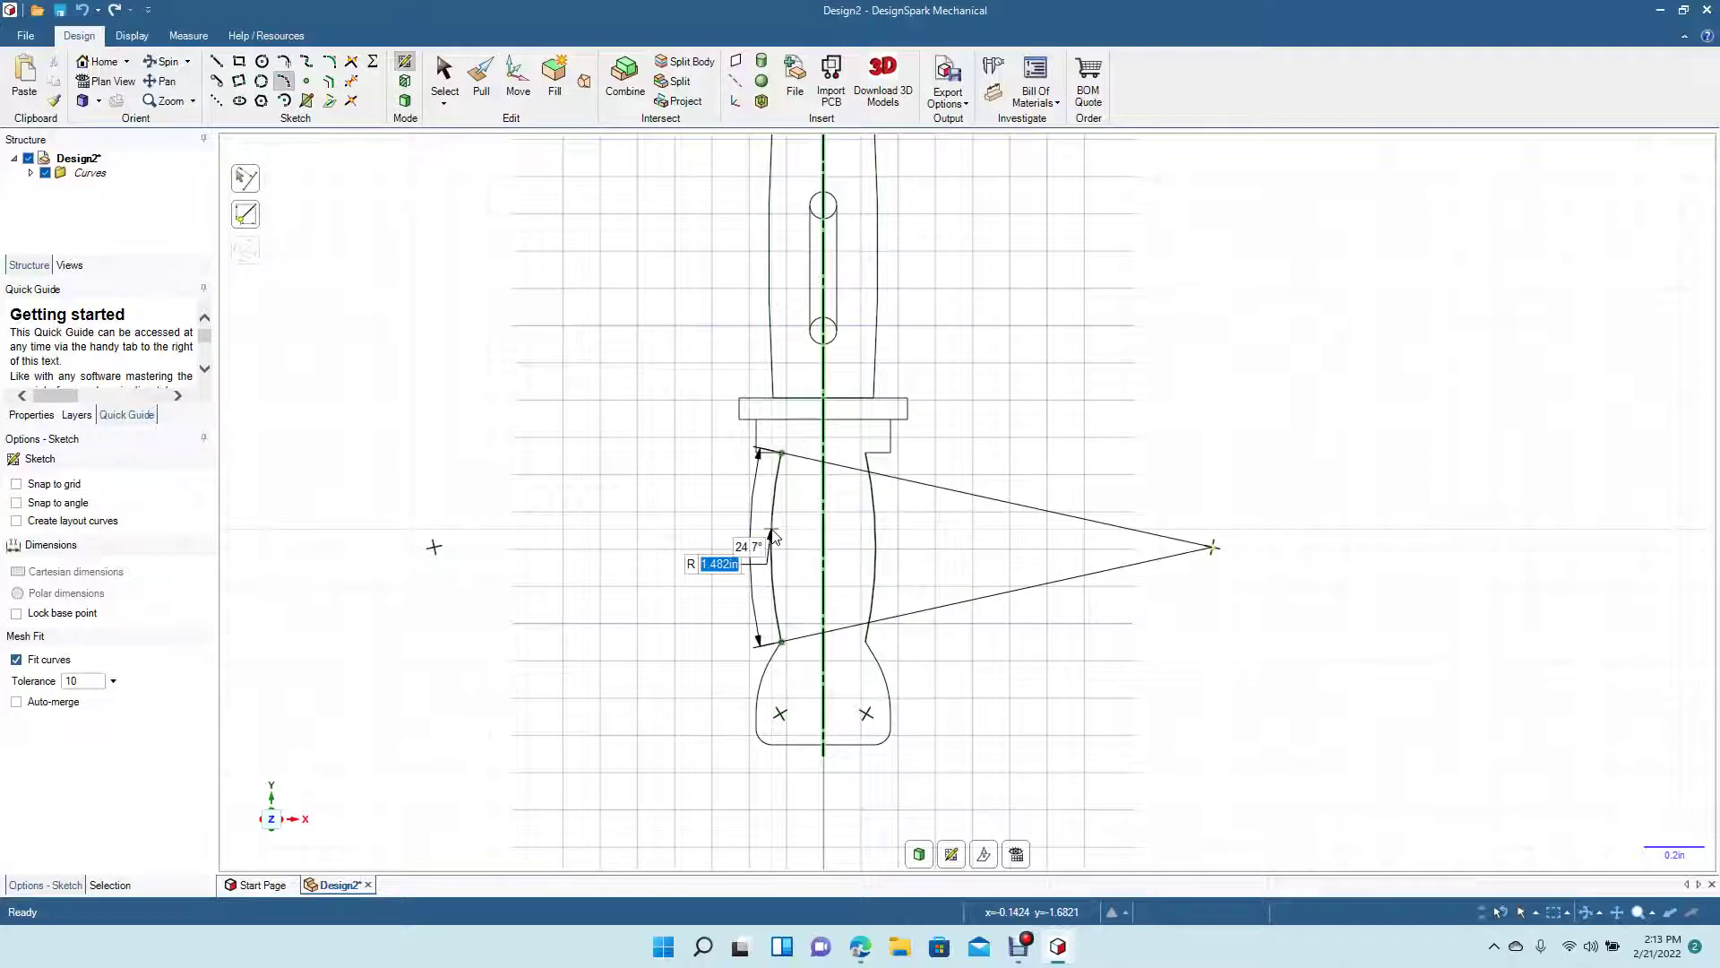
left_click(772, 536)
left_click(439, 101)
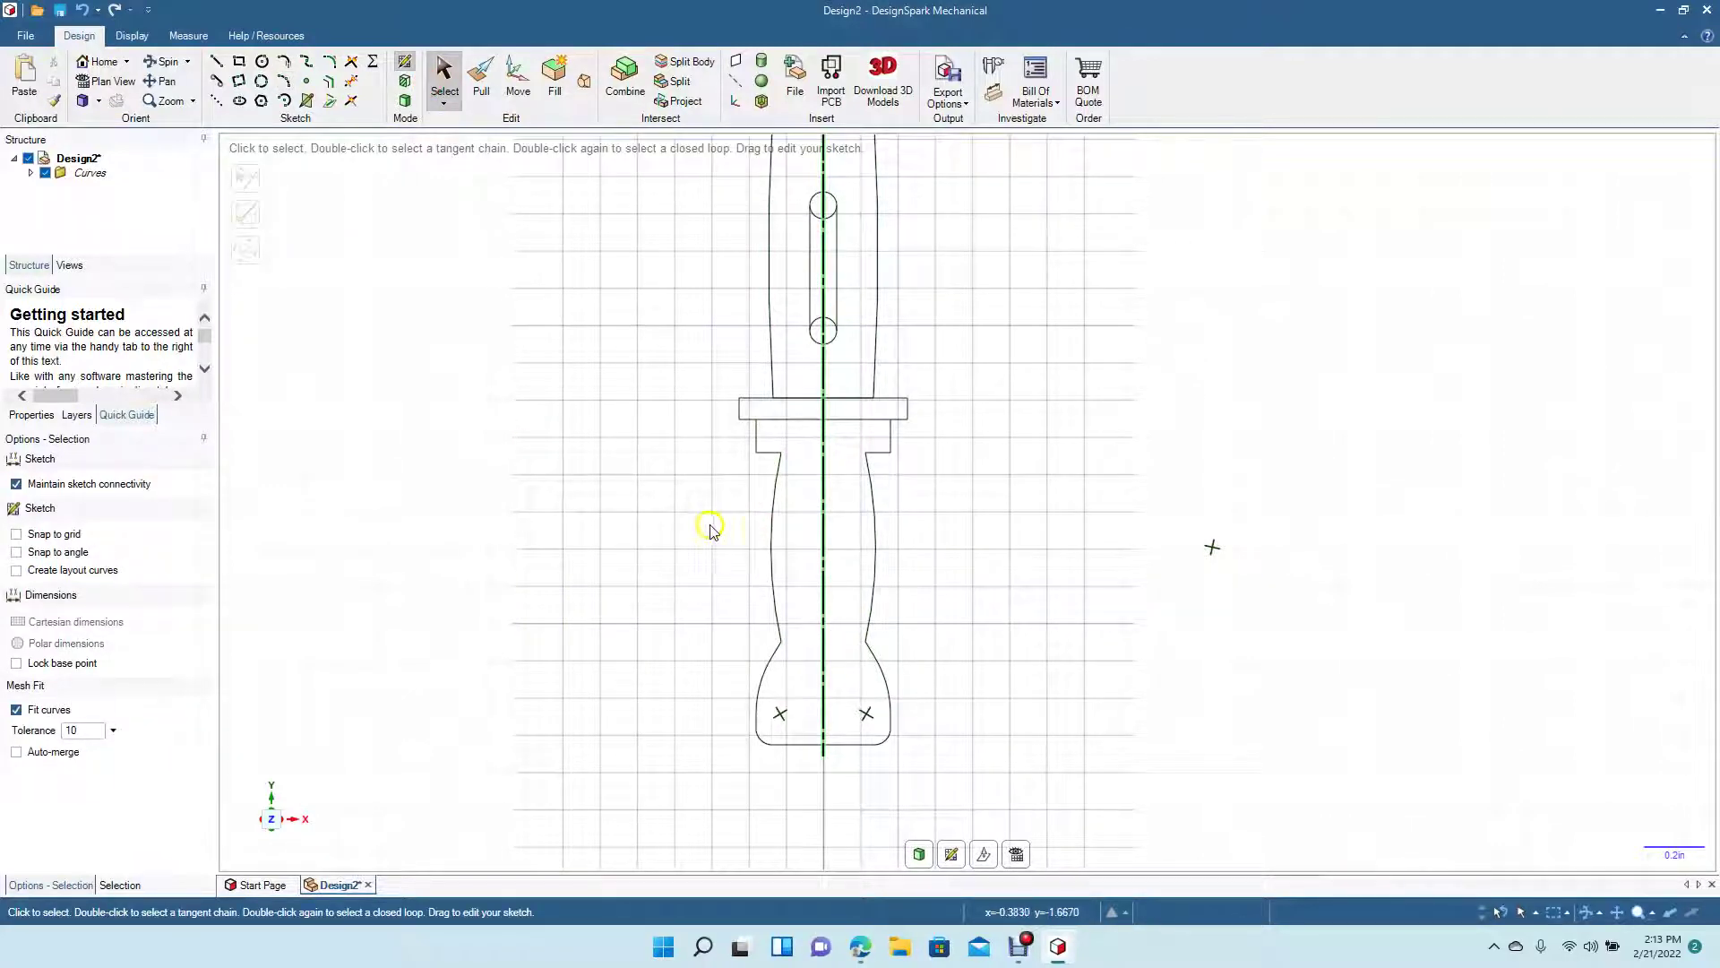
Step: Fillet the mirrored corners where the curved grip meets the pommel's flare with a radius of about 0.149 in
scroll(749, 635, "up", 3)
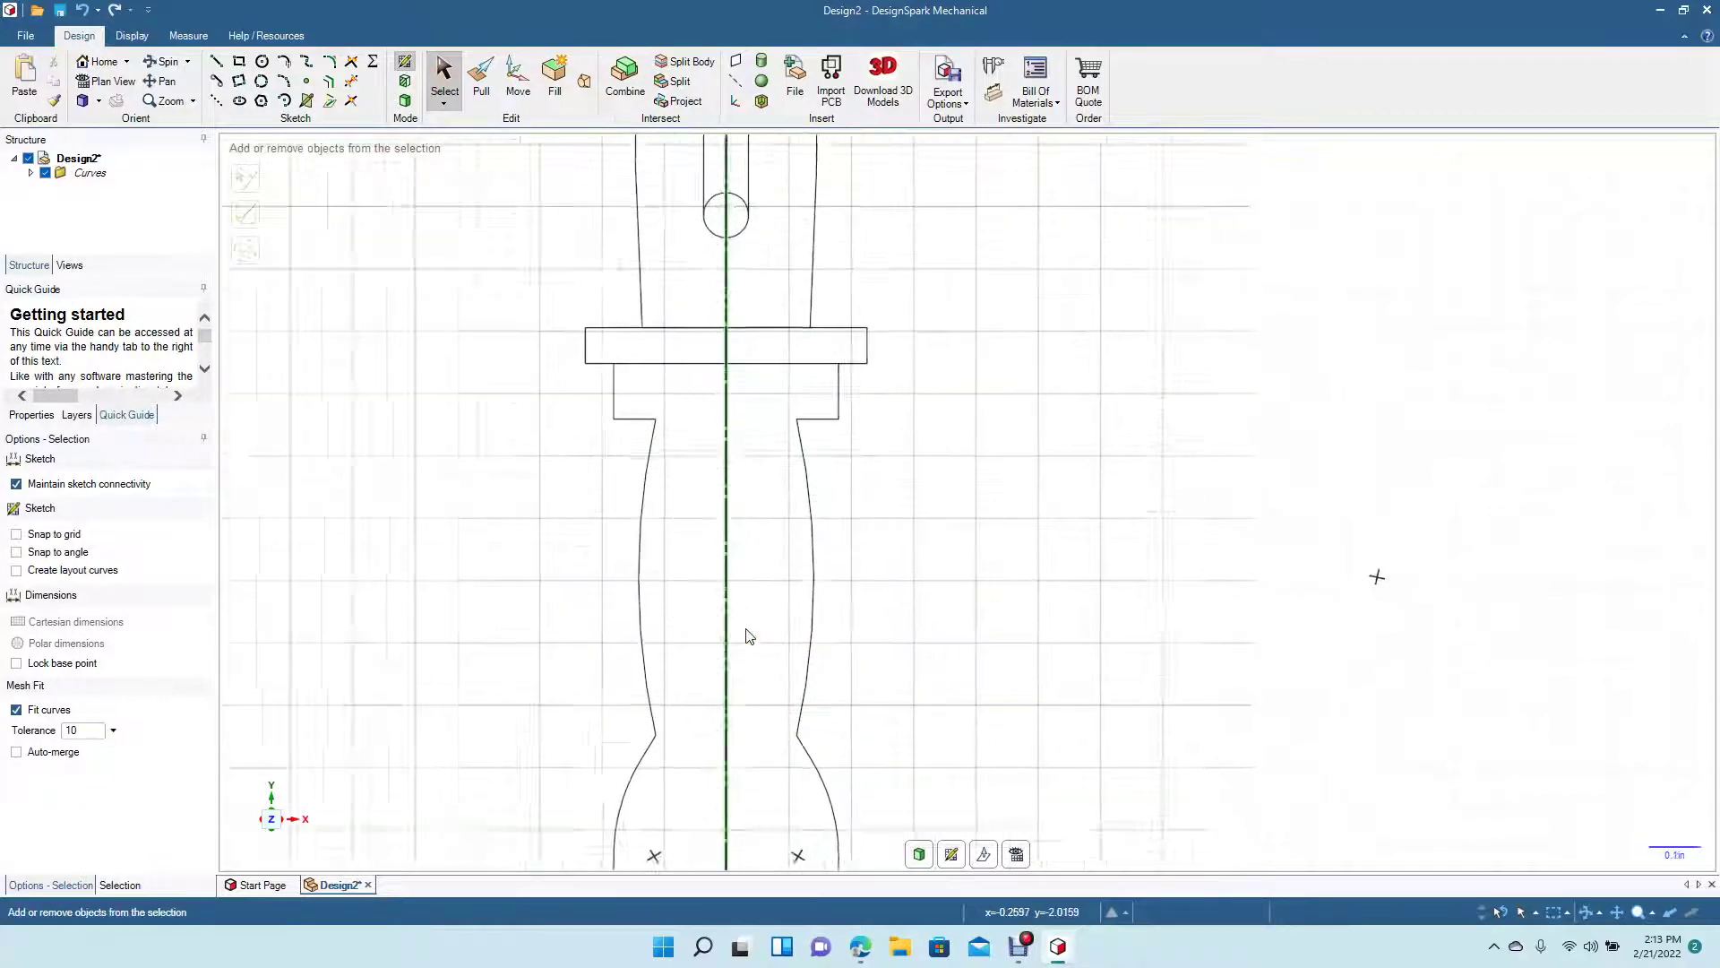
left_click(161, 81)
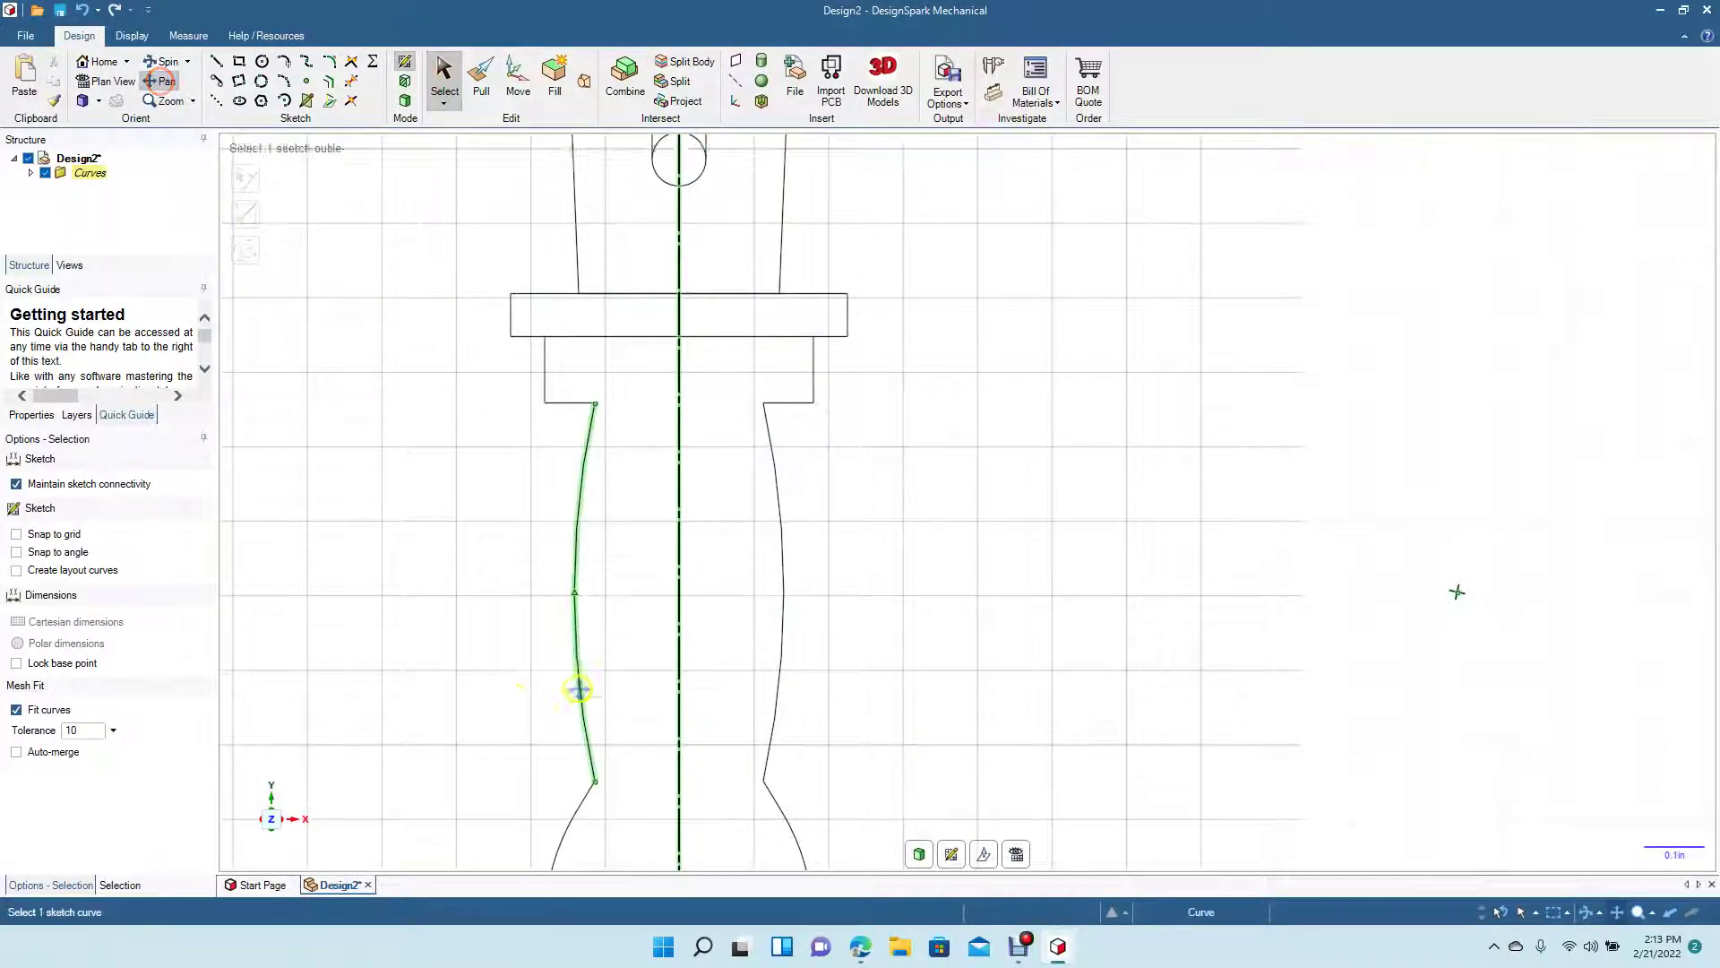
left_click_drag(515, 695, 647, 486)
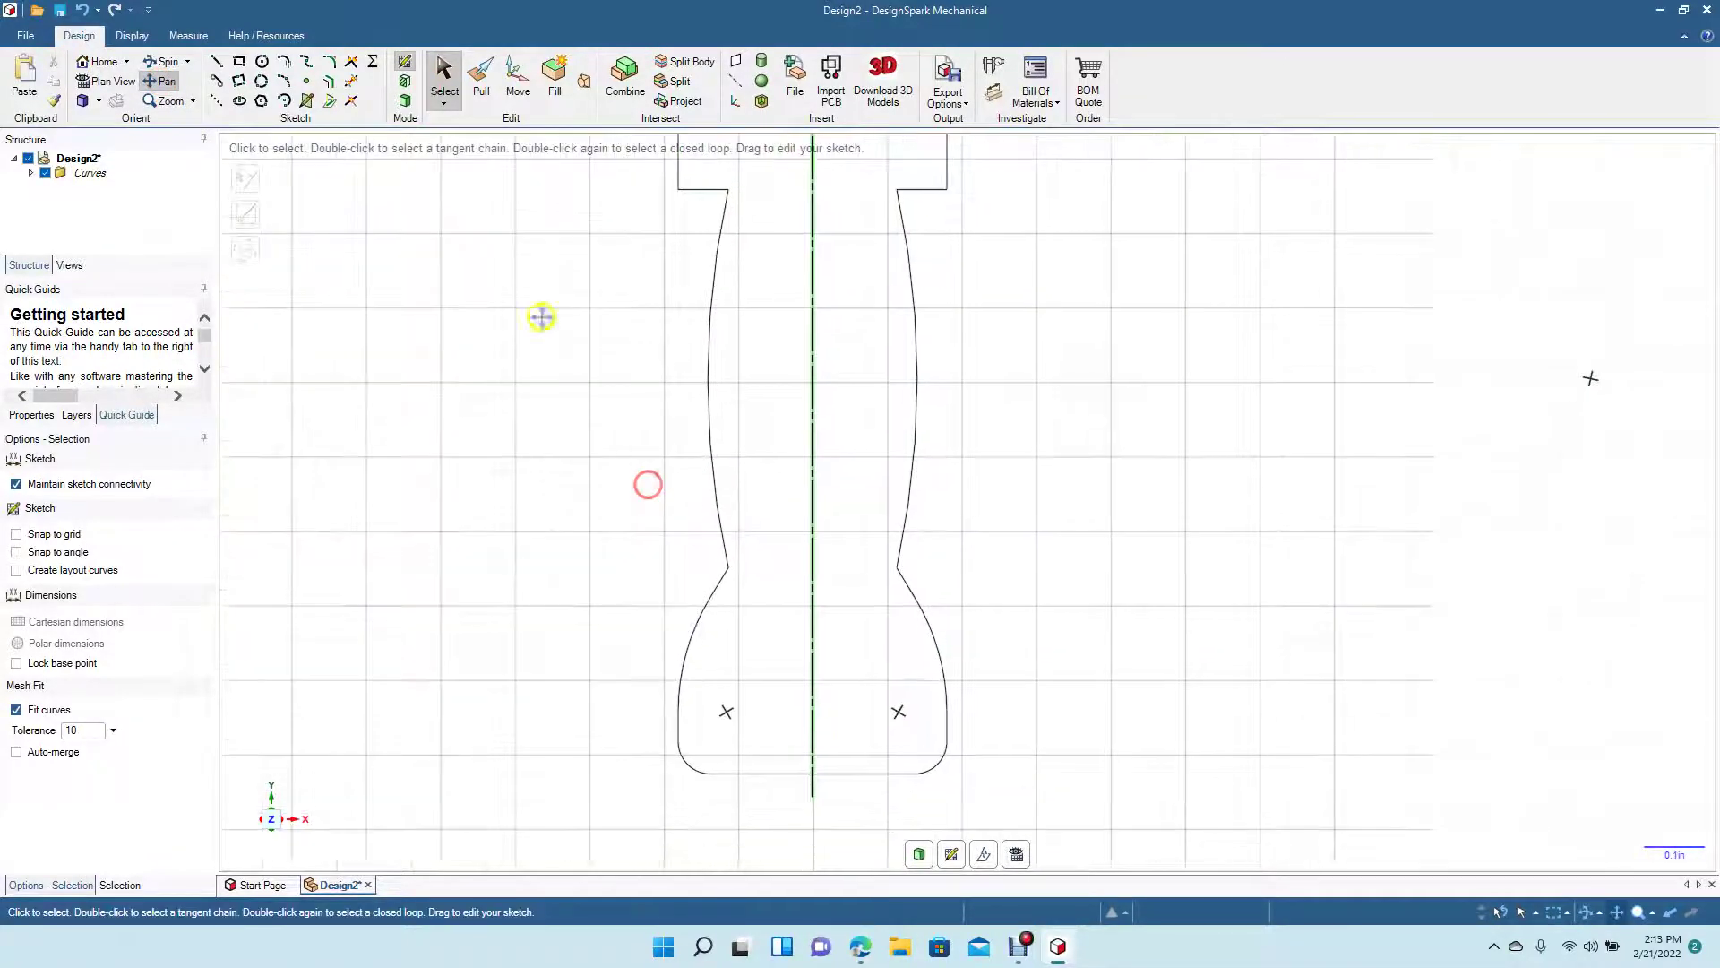
left_click(332, 62)
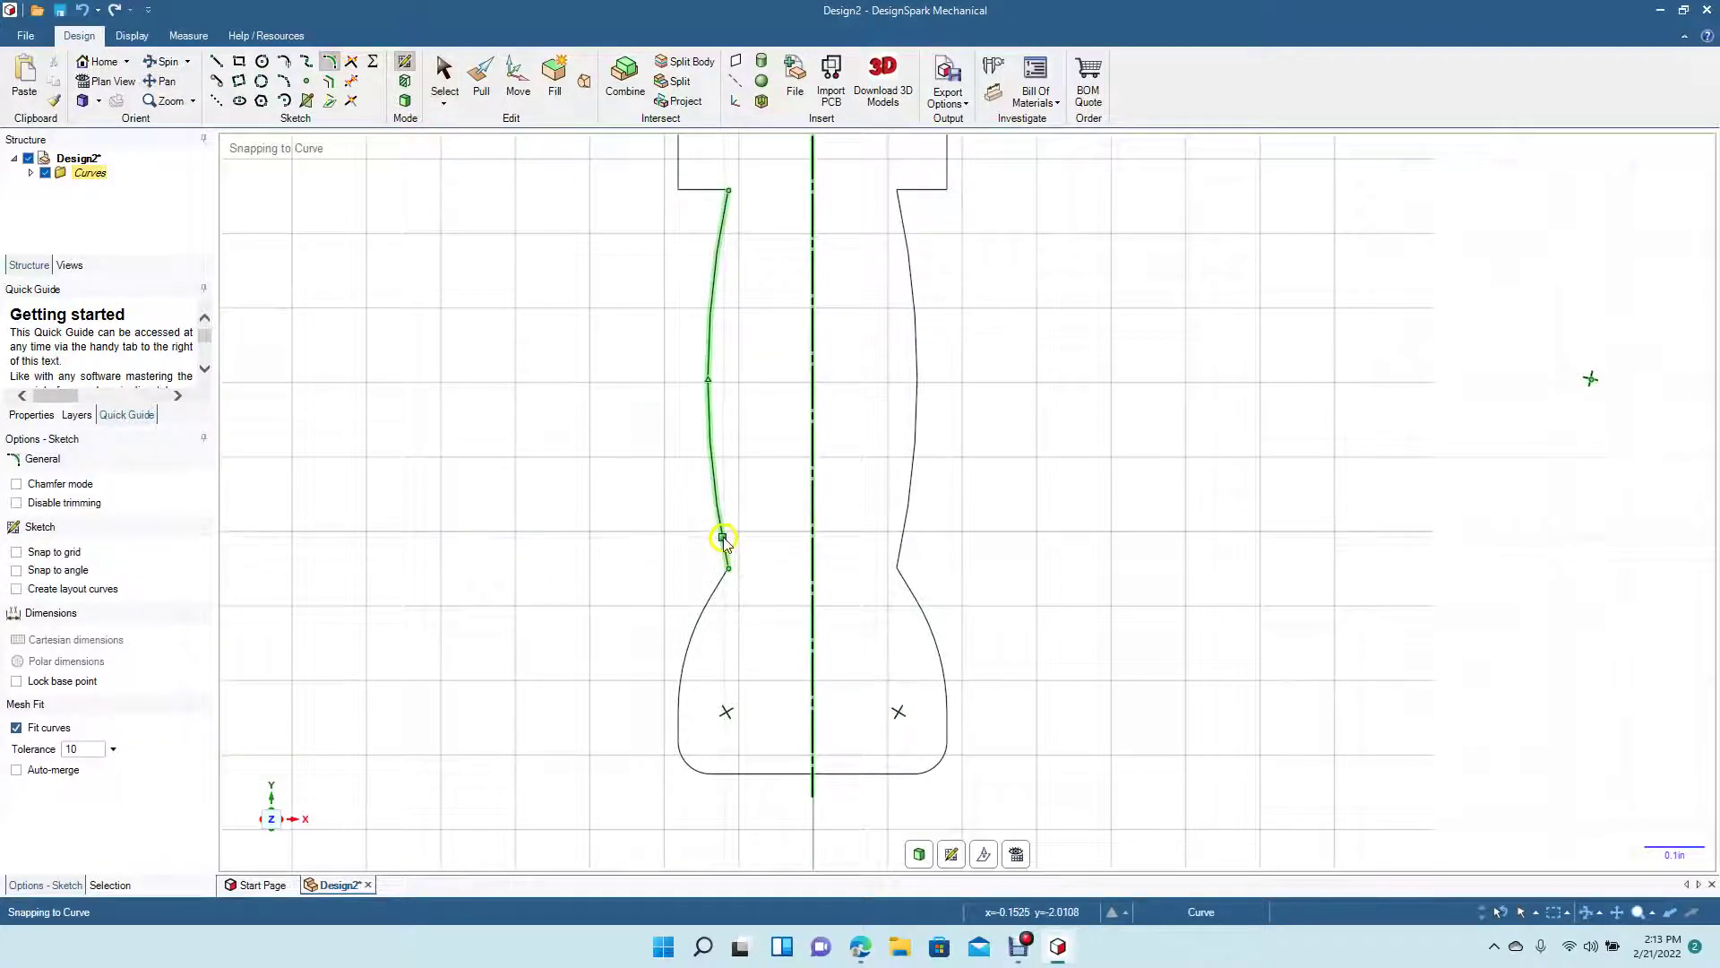
left_click(722, 532)
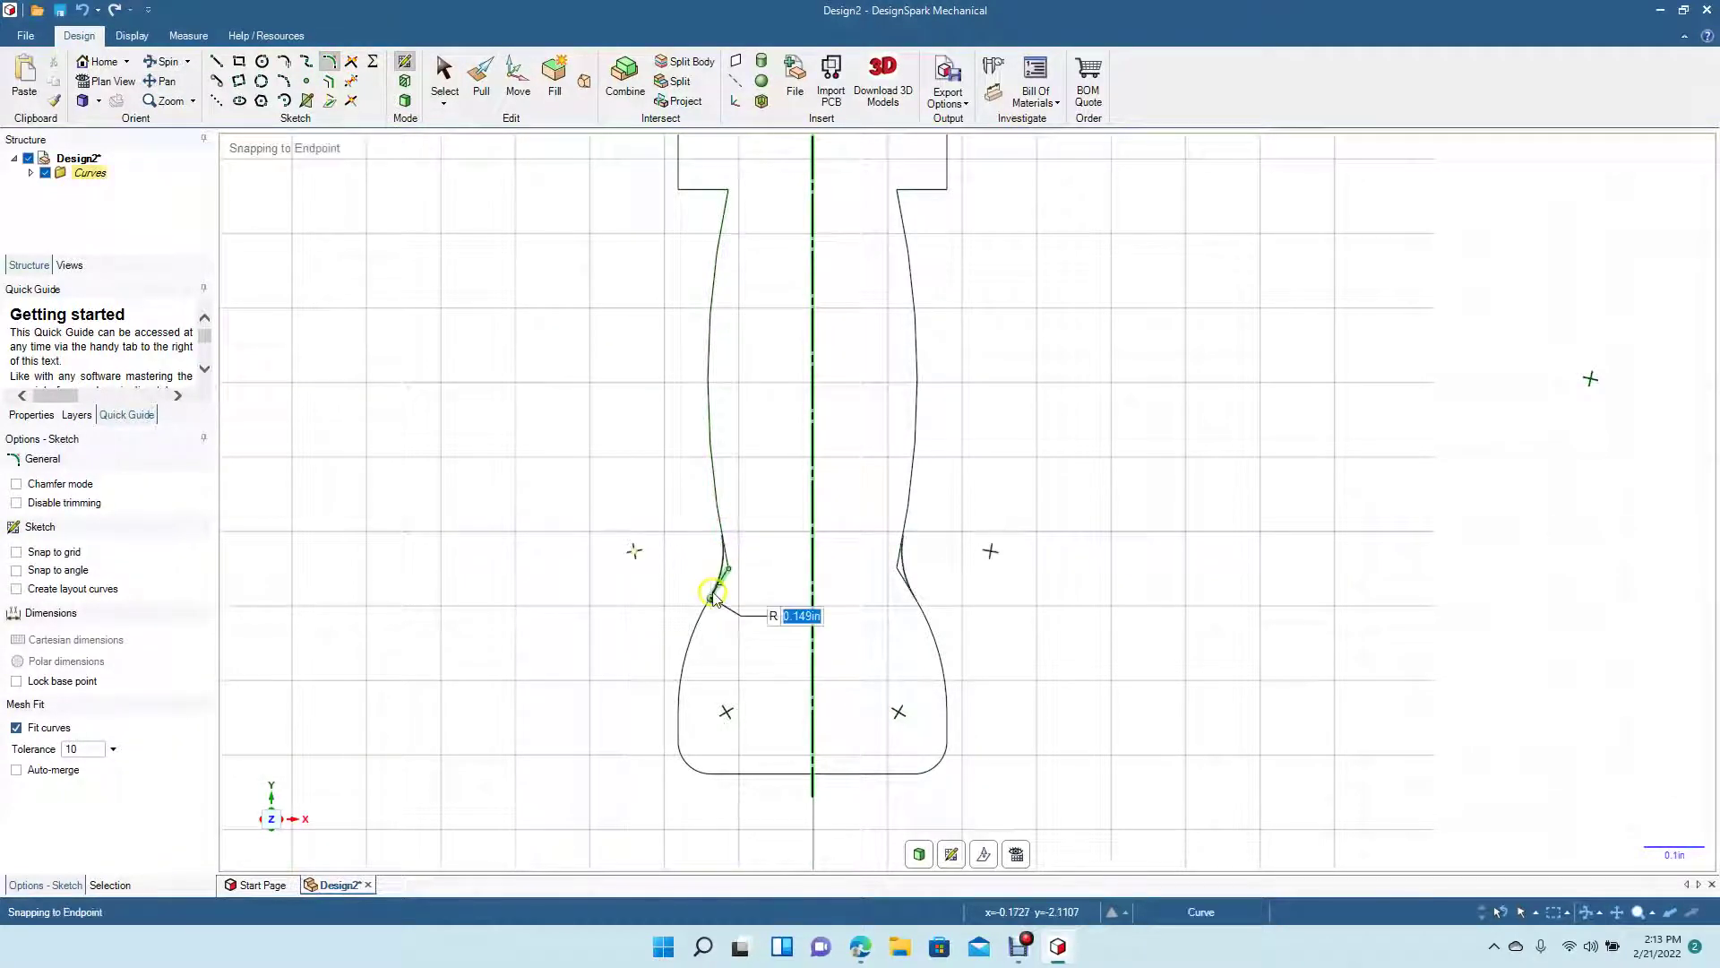
left_click(712, 596)
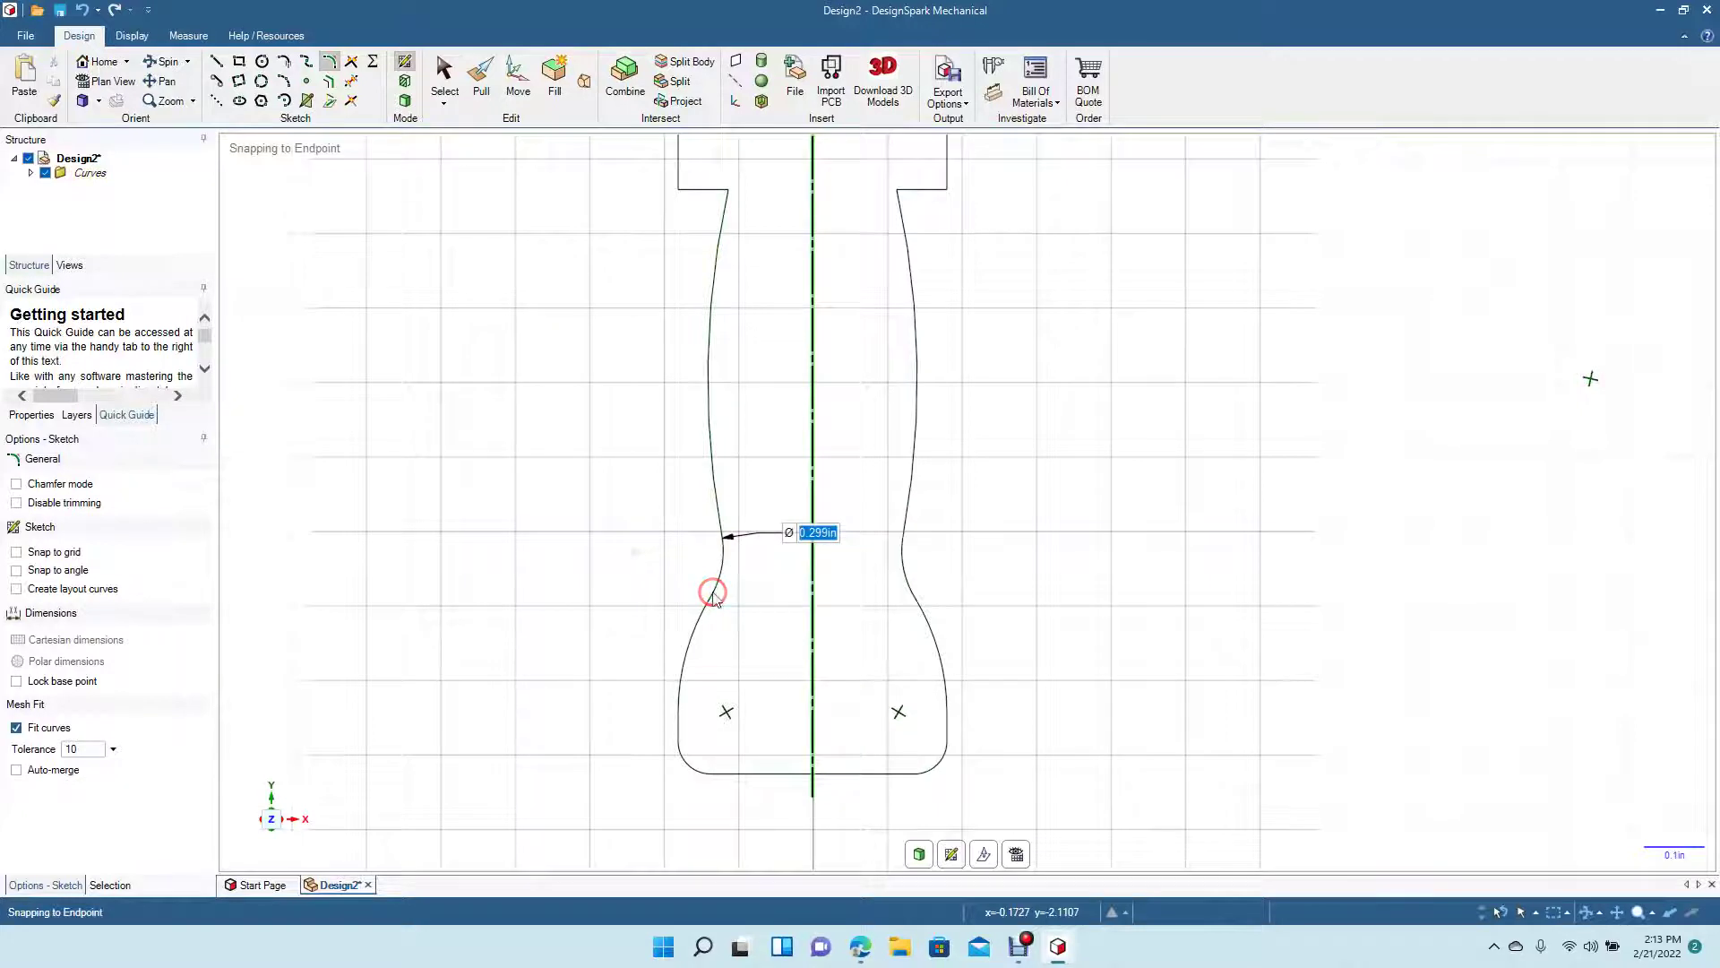
Step: Fillet the corners between grip and collar to about 0.056 in diameter and the collar's outer lower corners to a radius of about 0.025 in
left_click(708, 185)
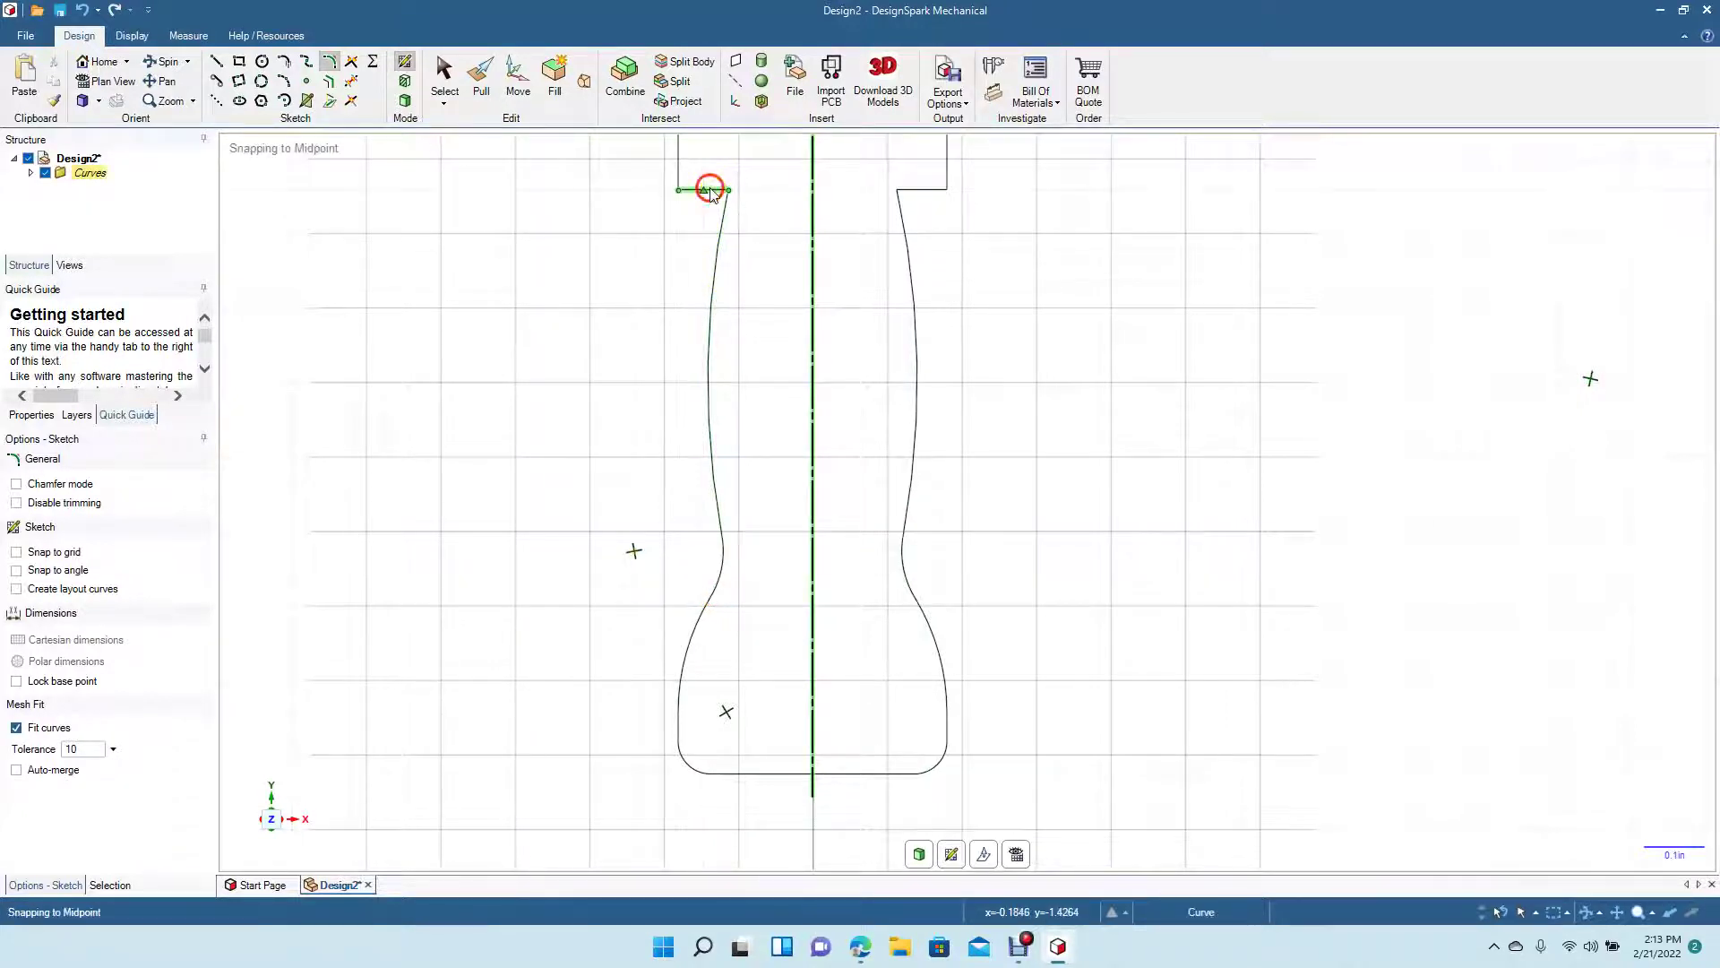
left_click(727, 215)
left_click(168, 85)
left_click_drag(433, 226, 435, 370)
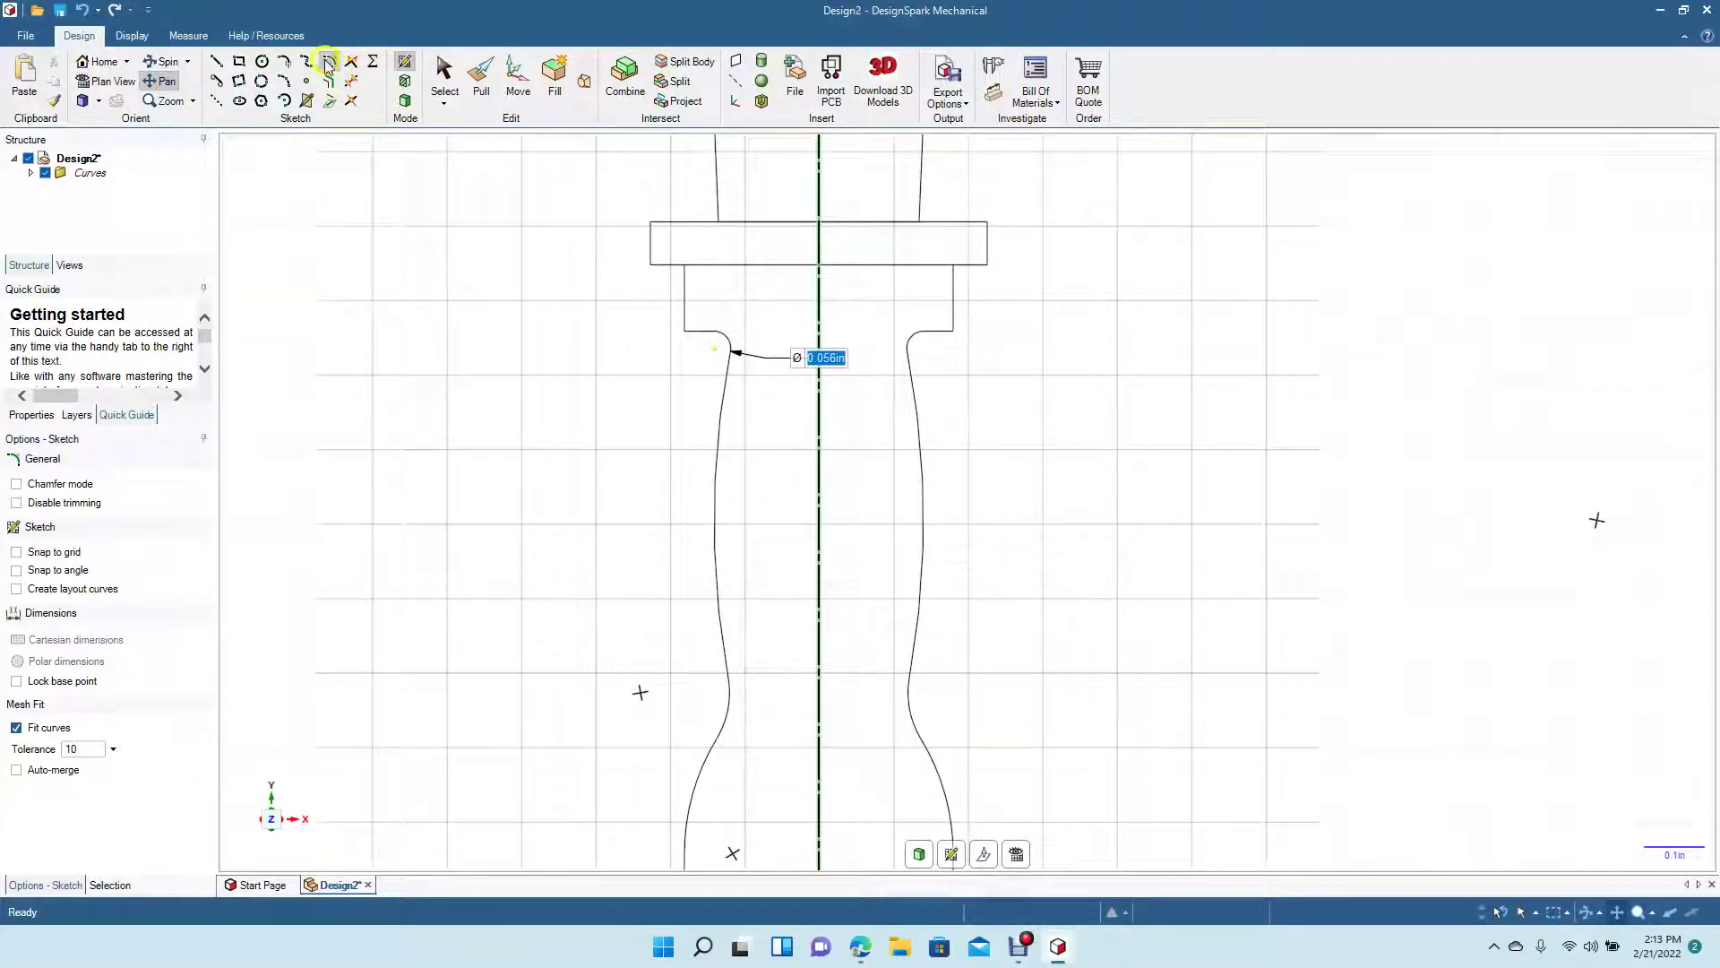
left_click(329, 62)
left_click(682, 305)
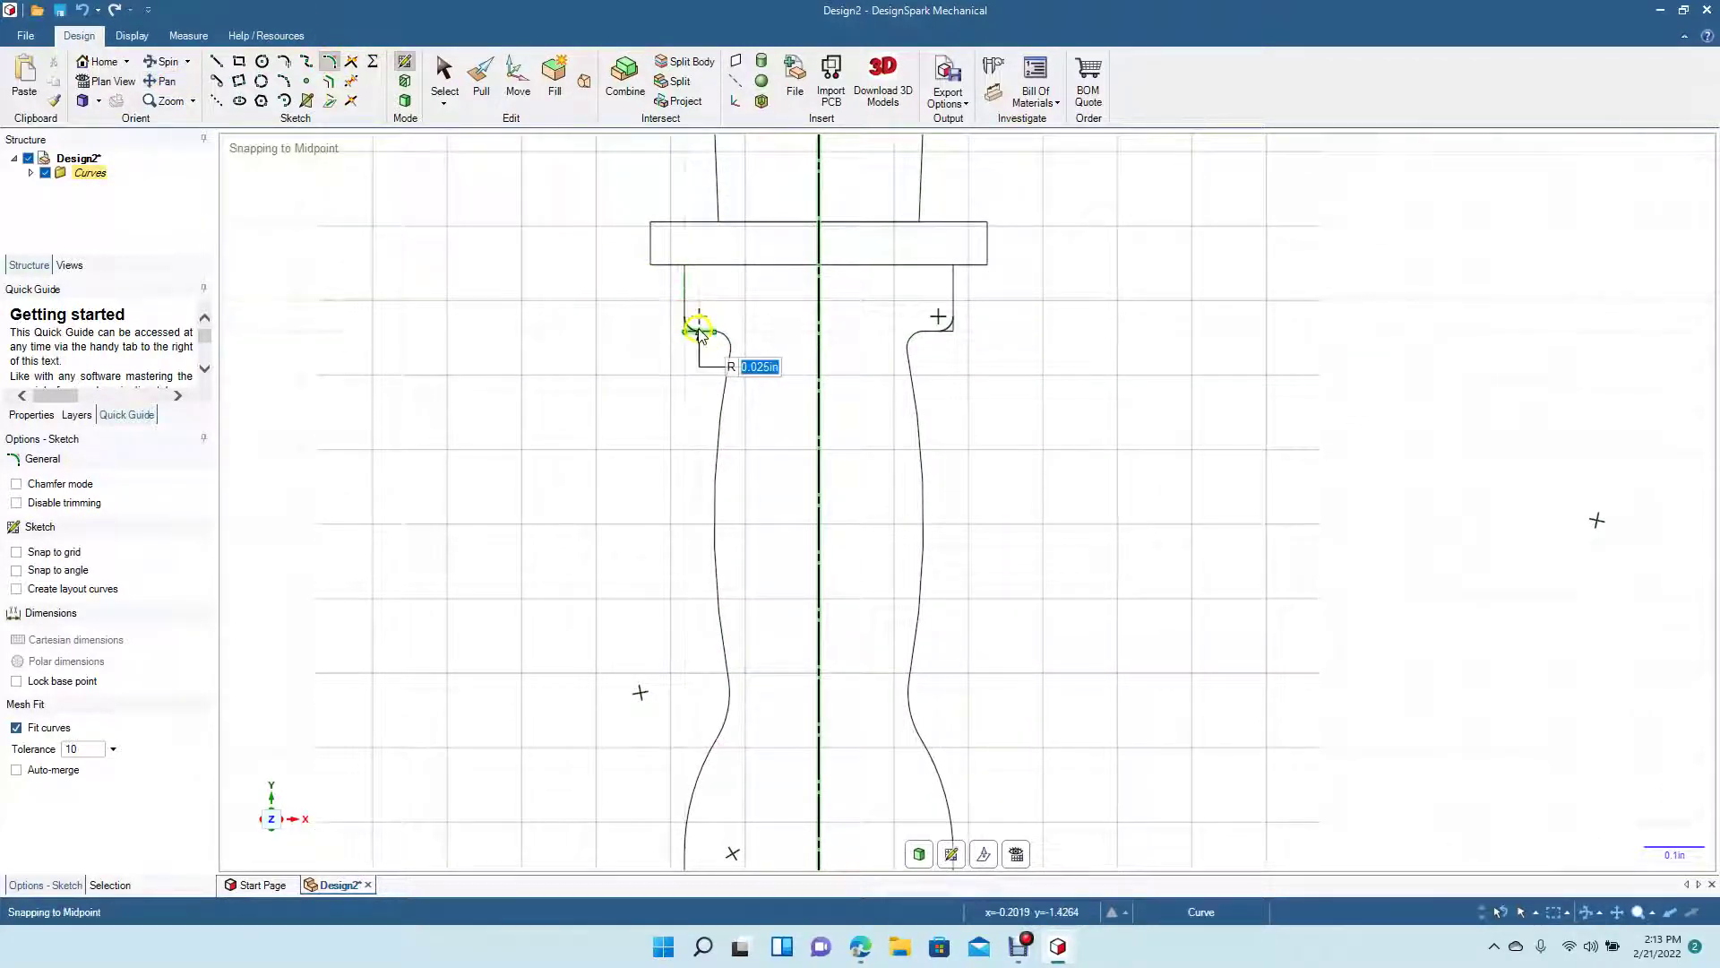
left_click(700, 333)
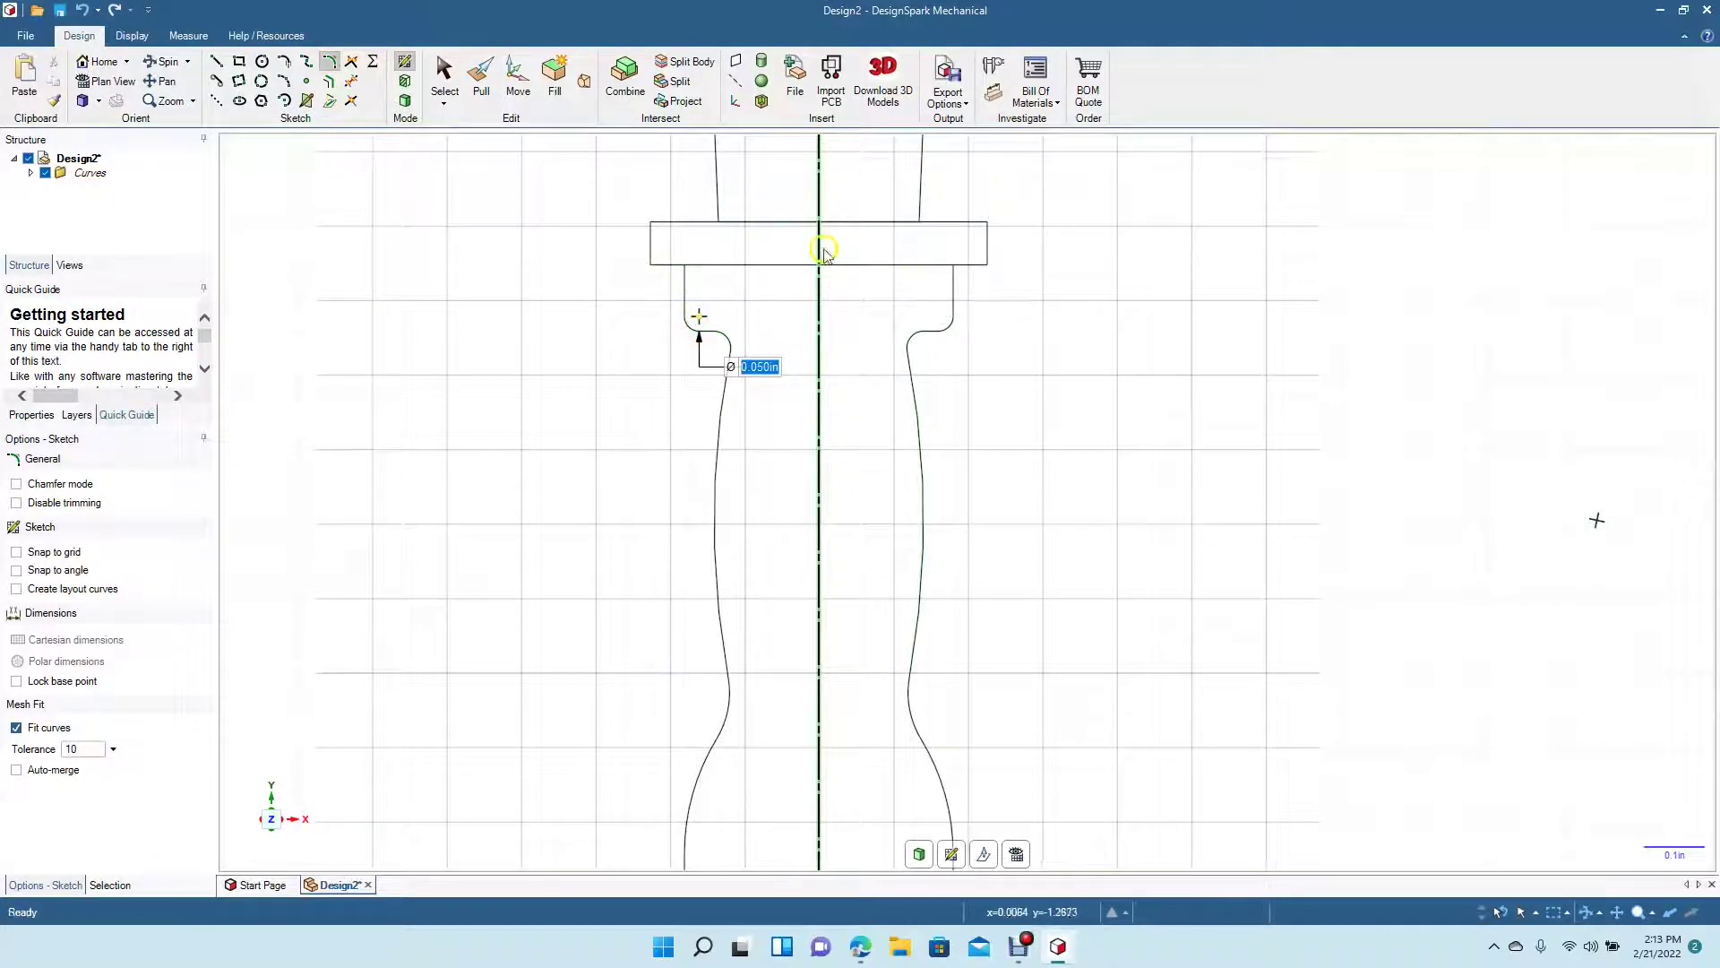
Step: Delete the vertical mirror line running through the handle below the guard
left_click(443, 72)
left_click(492, 388)
scroll(484, 603, "down", 8)
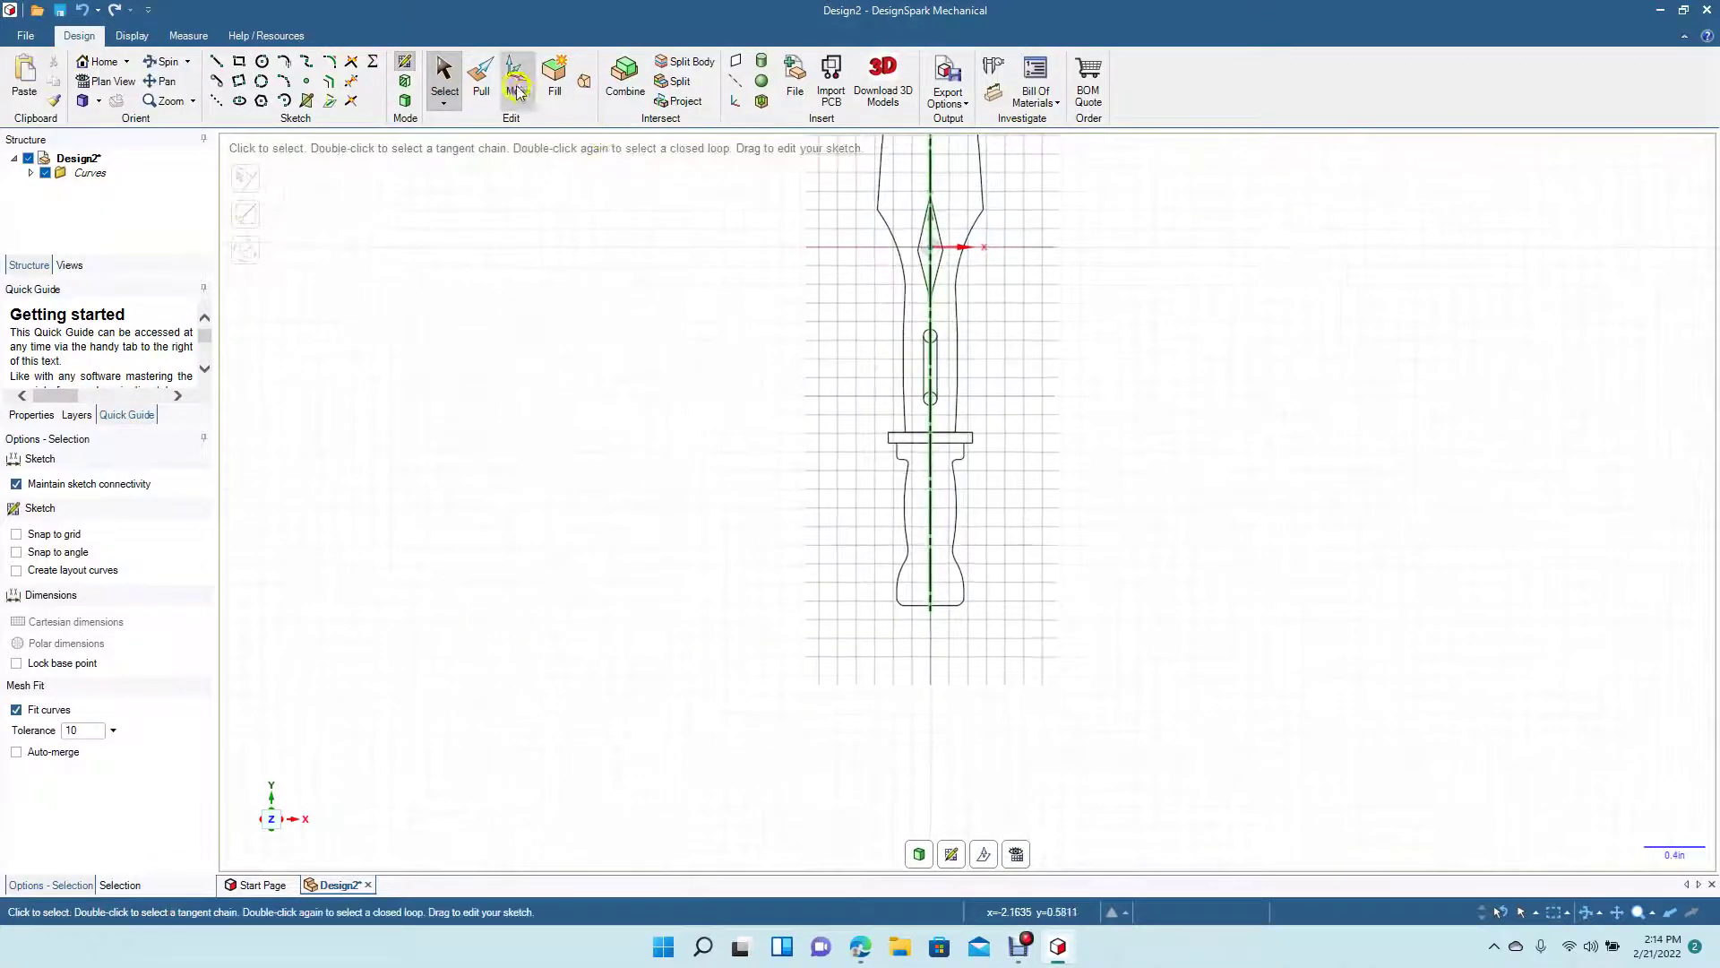
left_click(434, 77)
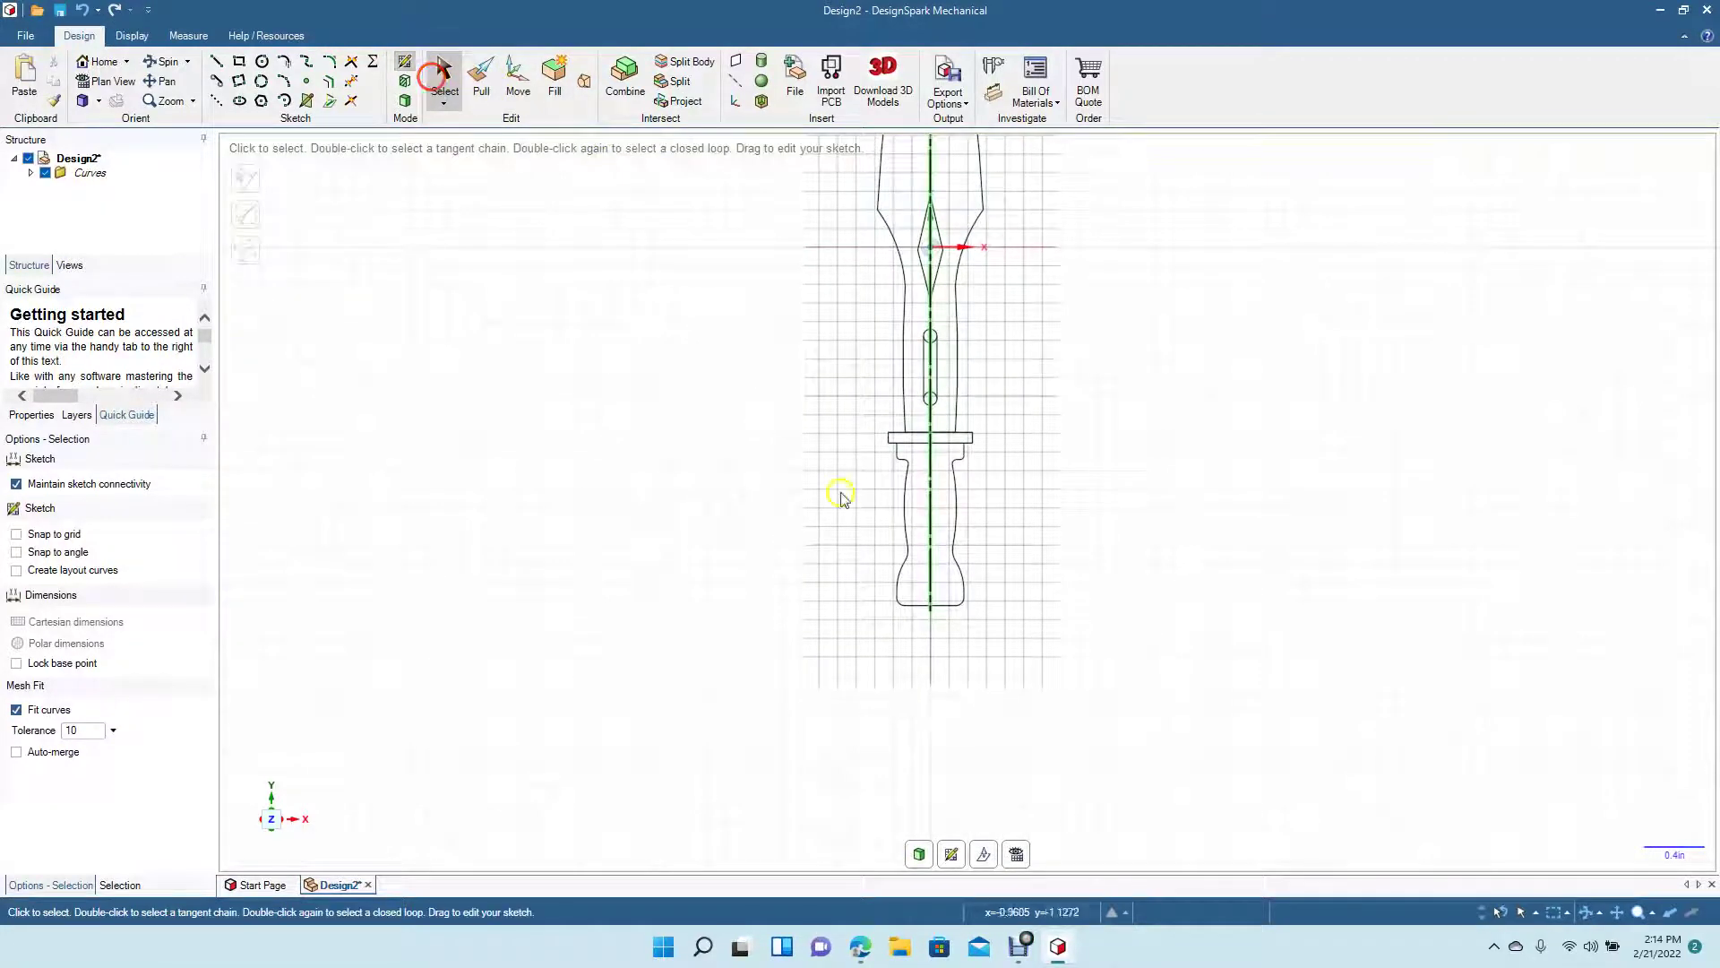
left_click(930, 574)
key("Escape")
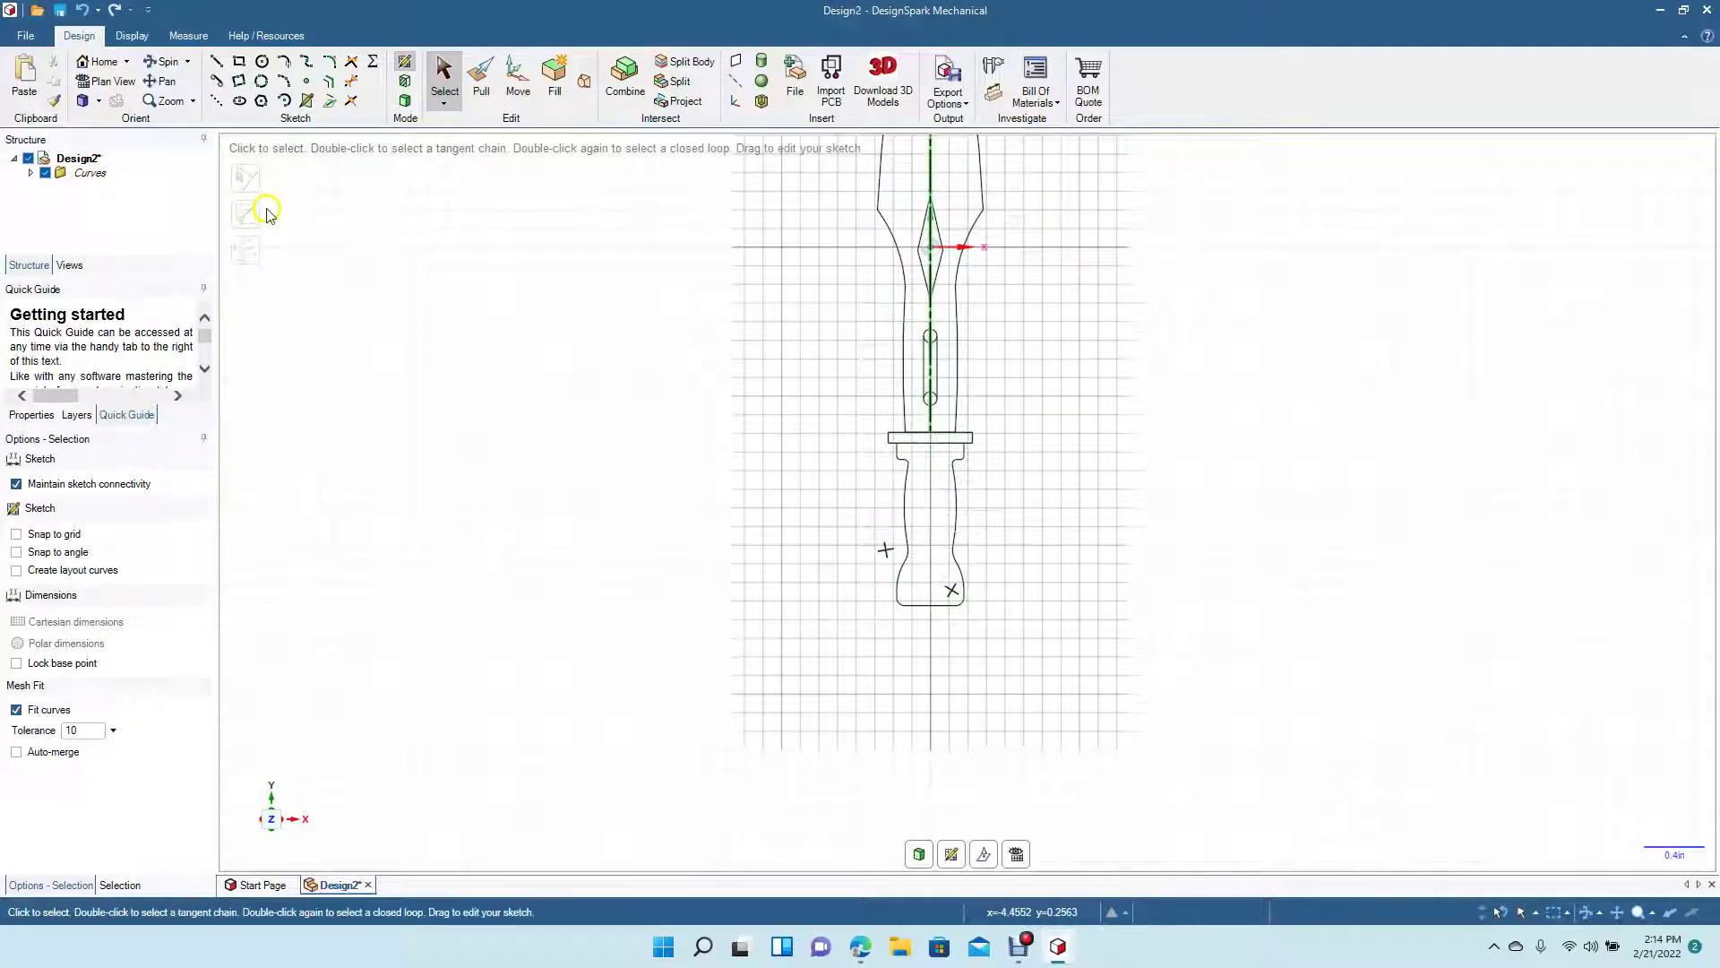
Step: Delete the remaining vertical mirror line running through the blade
left_click_drag(668, 289, 622, 591)
left_click(442, 77)
left_click(886, 298)
key("Delete")
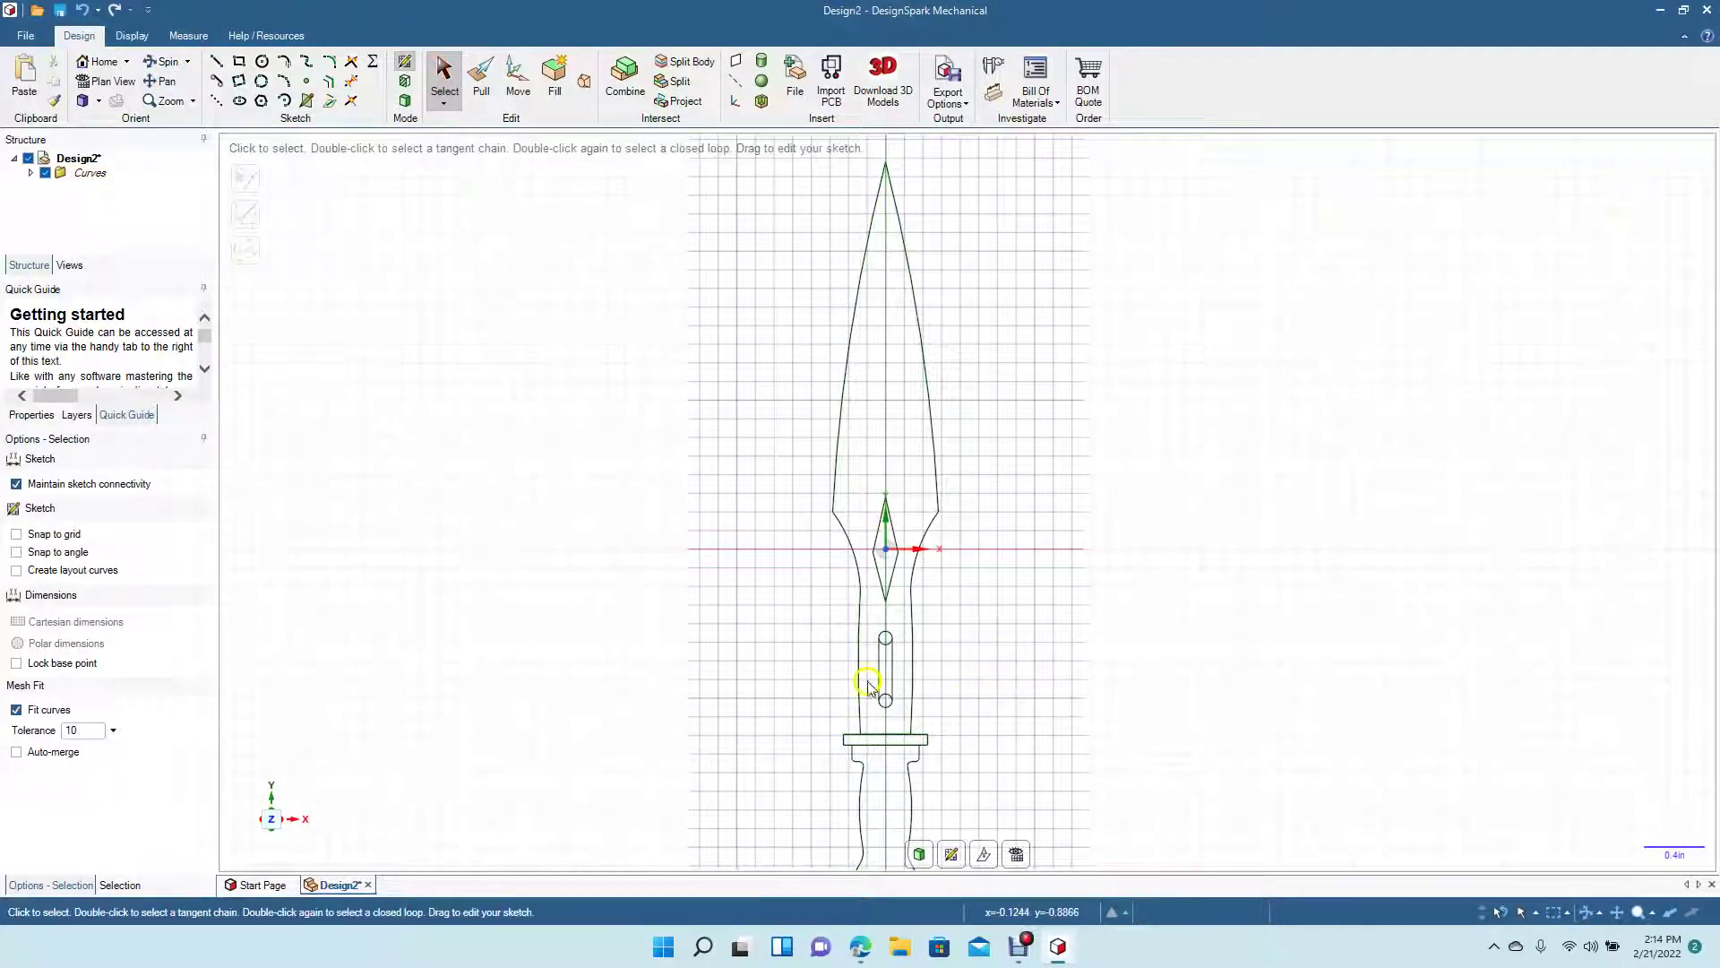
Step: Trim the inner arcs of the two circles below the diamond so that only a rounded slot outline remains
scroll(869, 698, "up", 3)
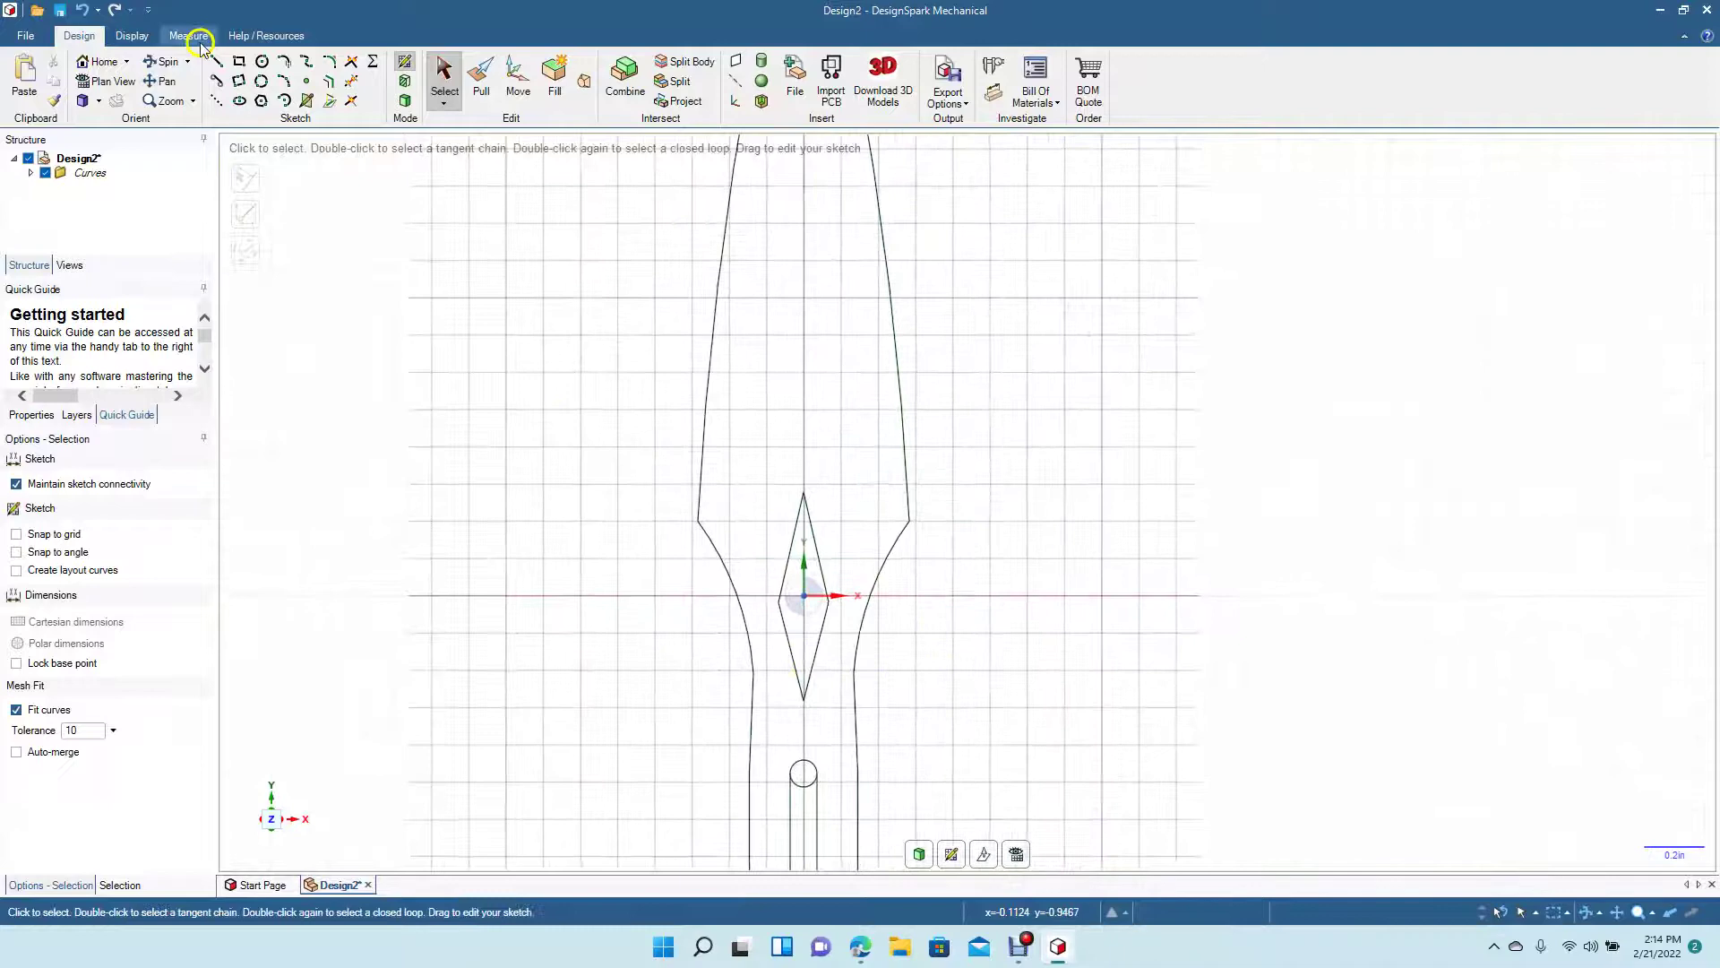
left_click(168, 80)
left_click_drag(499, 427, 511, 208)
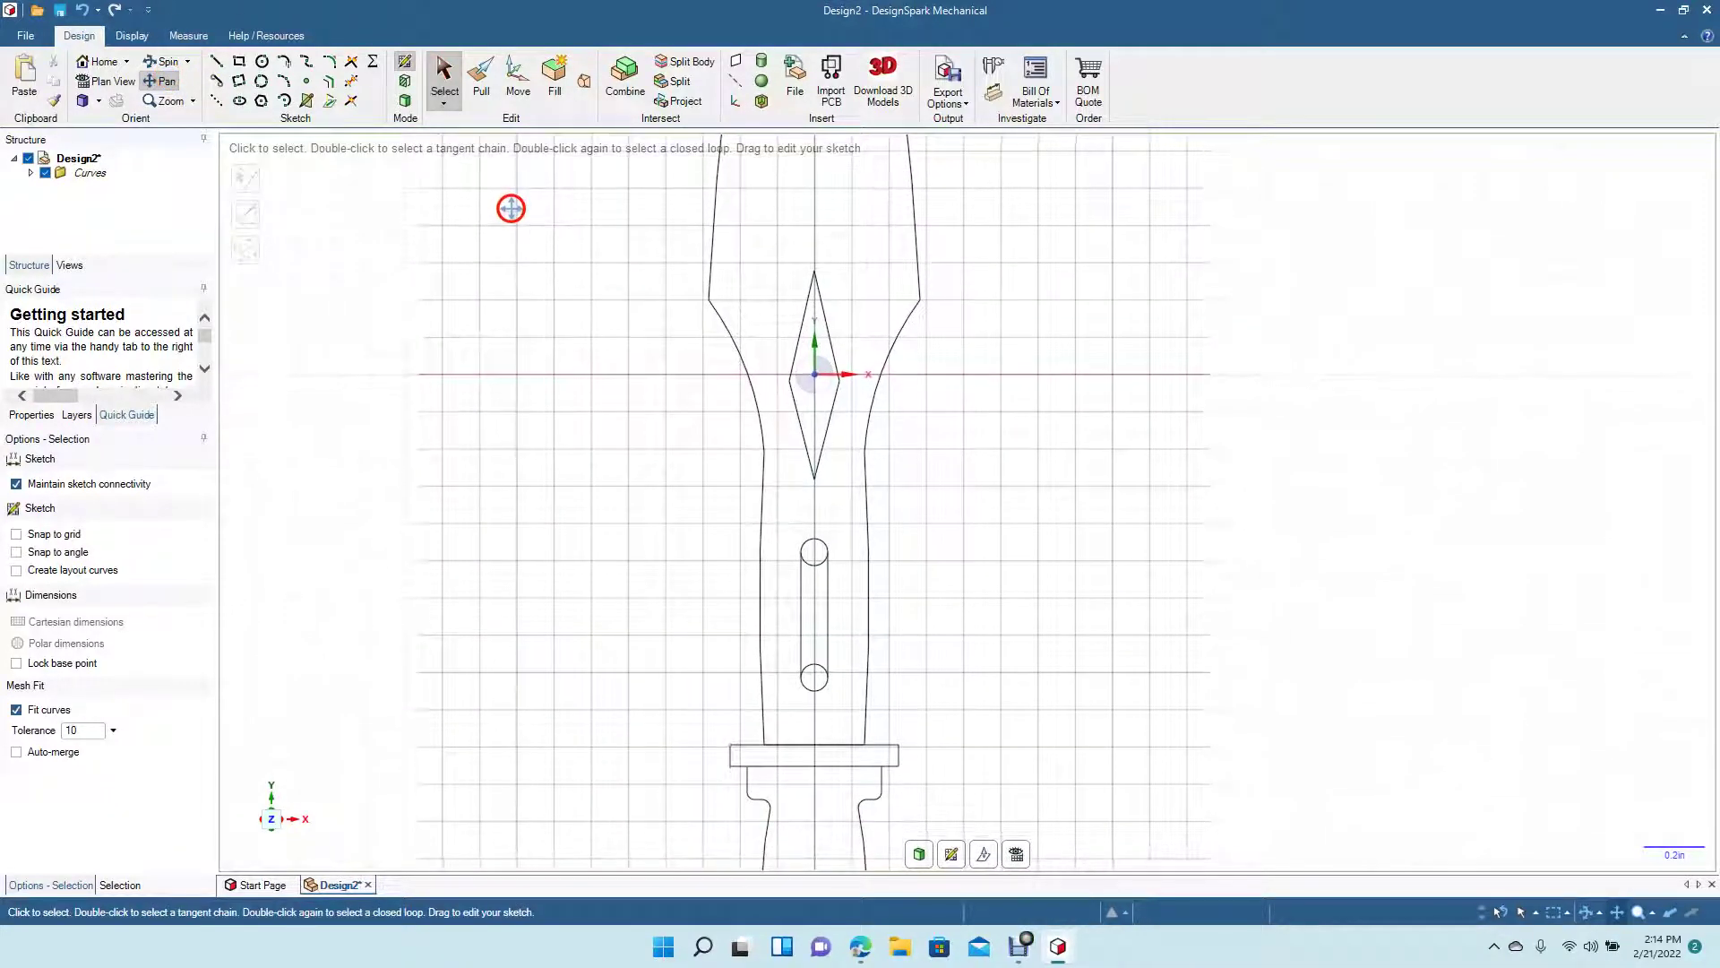
left_click(349, 83)
left_click(818, 568)
left_click(817, 670)
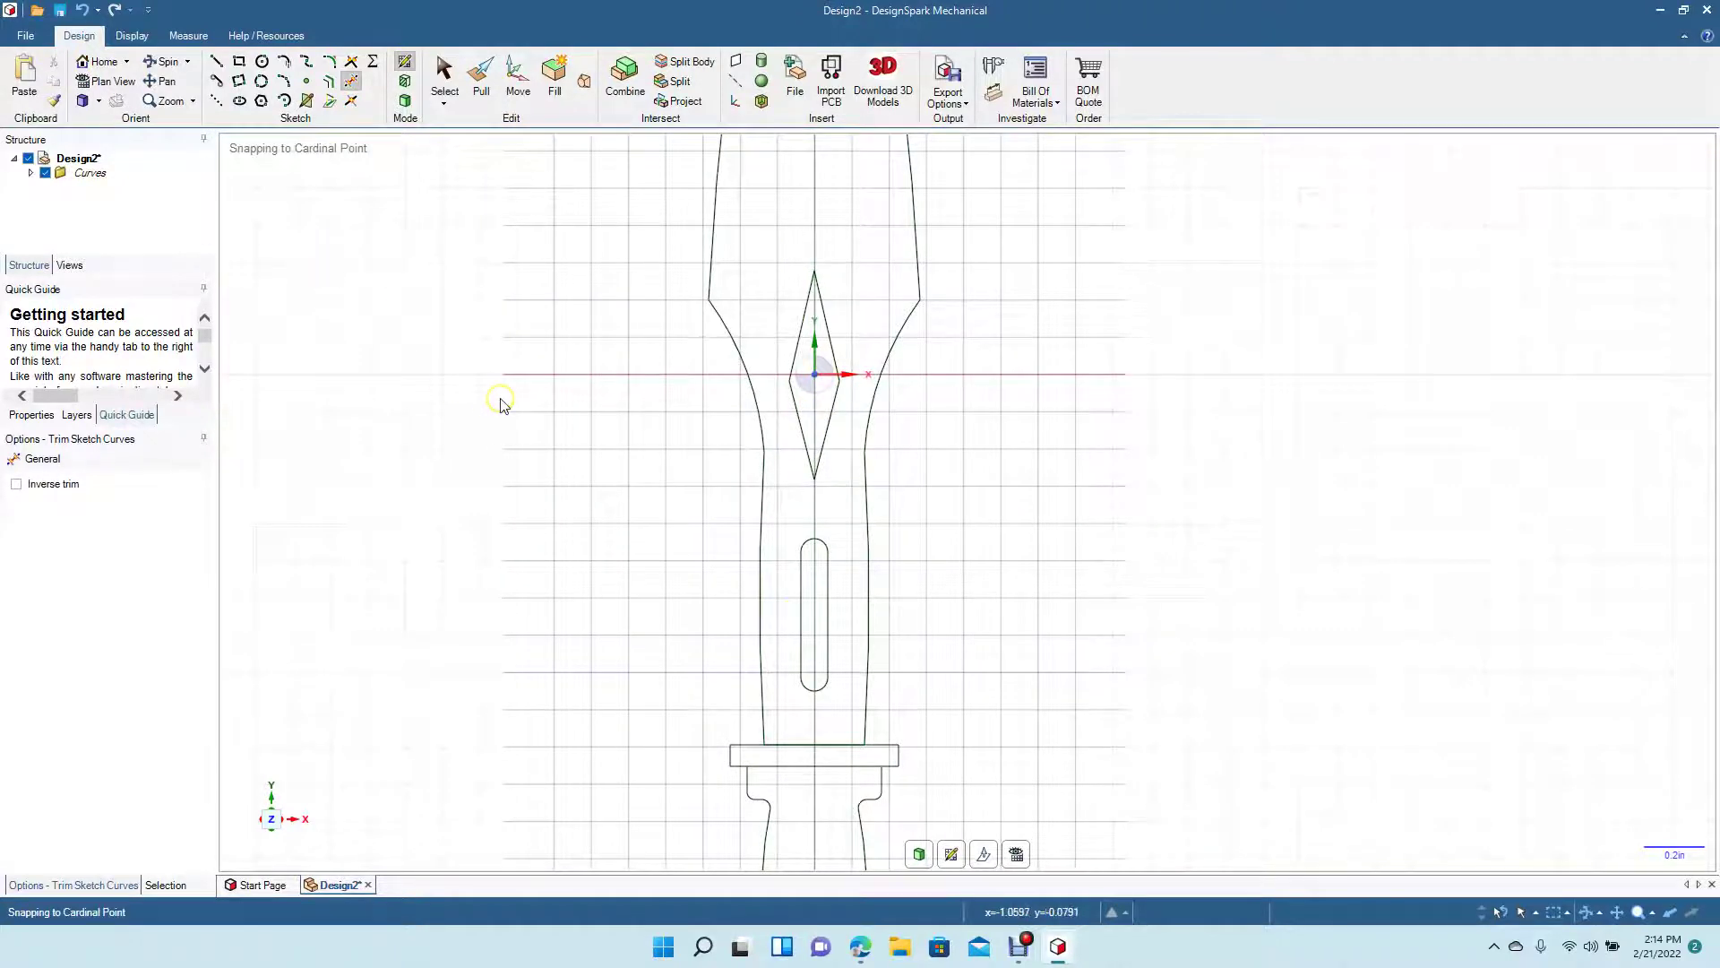
Step: Pull the blade face on both sides into a solid with a thickness of 0.1 in
scroll(499, 401, "down", 2)
left_click(170, 63)
mouse_move(578, 304)
left_mouse_down()
mouse_move(568, 331)
mouse_move(521, 344)
left_mouse_up()
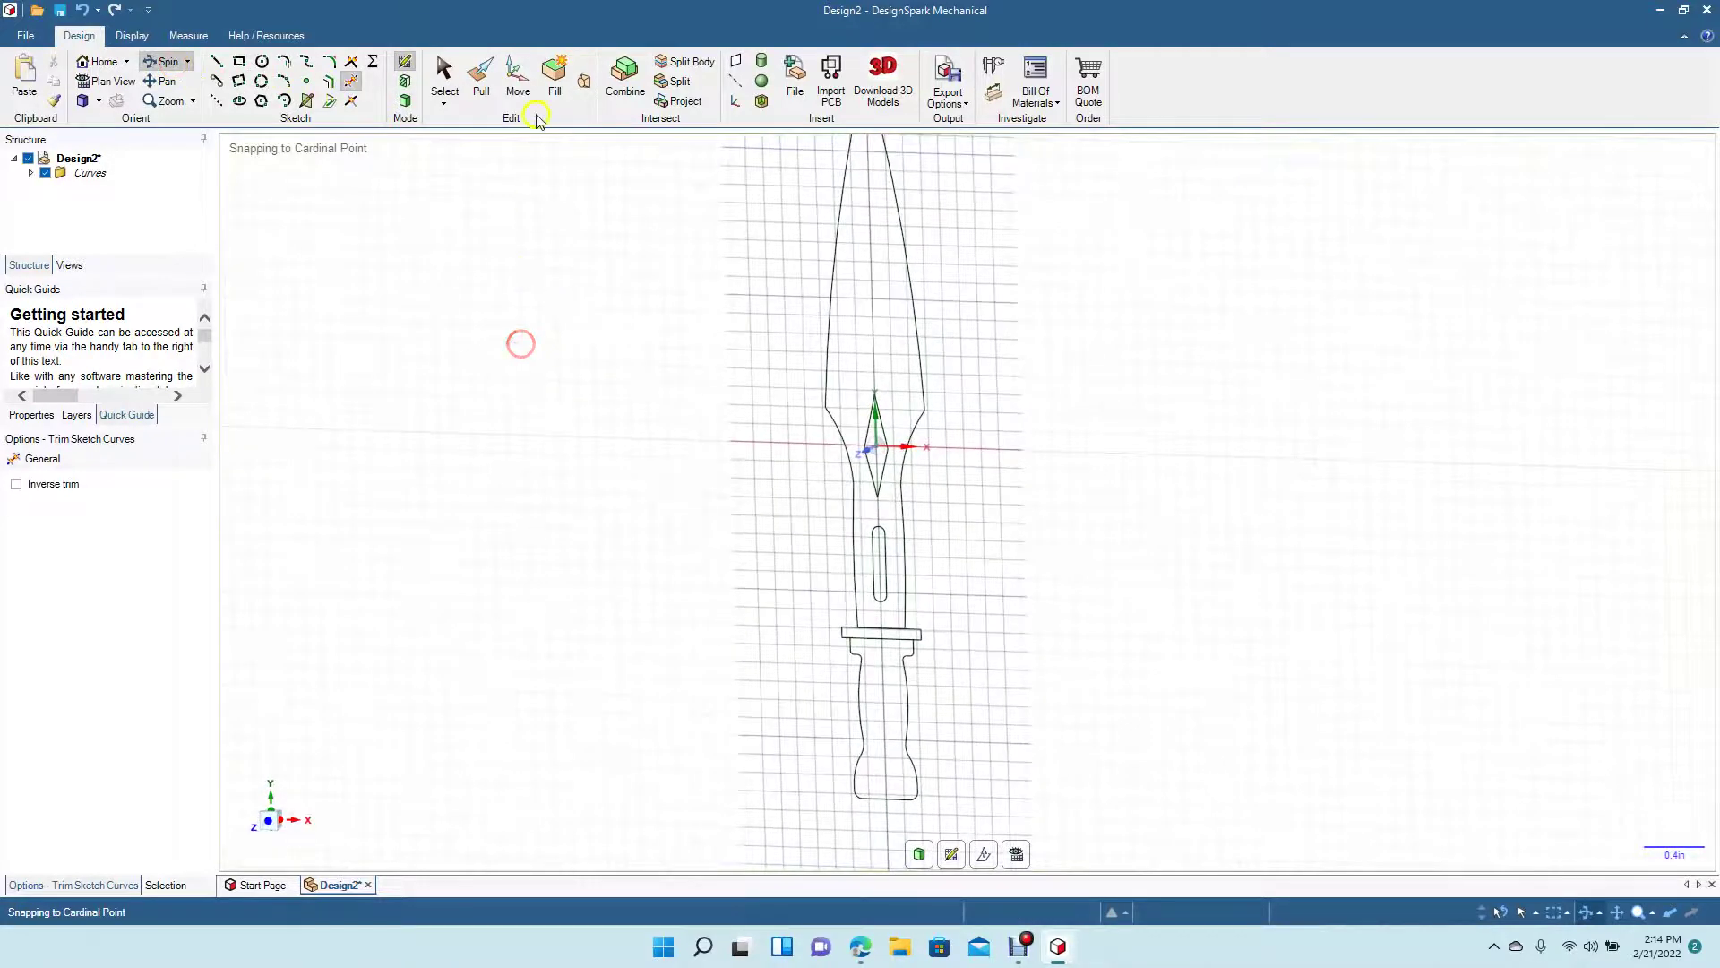
left_click(482, 76)
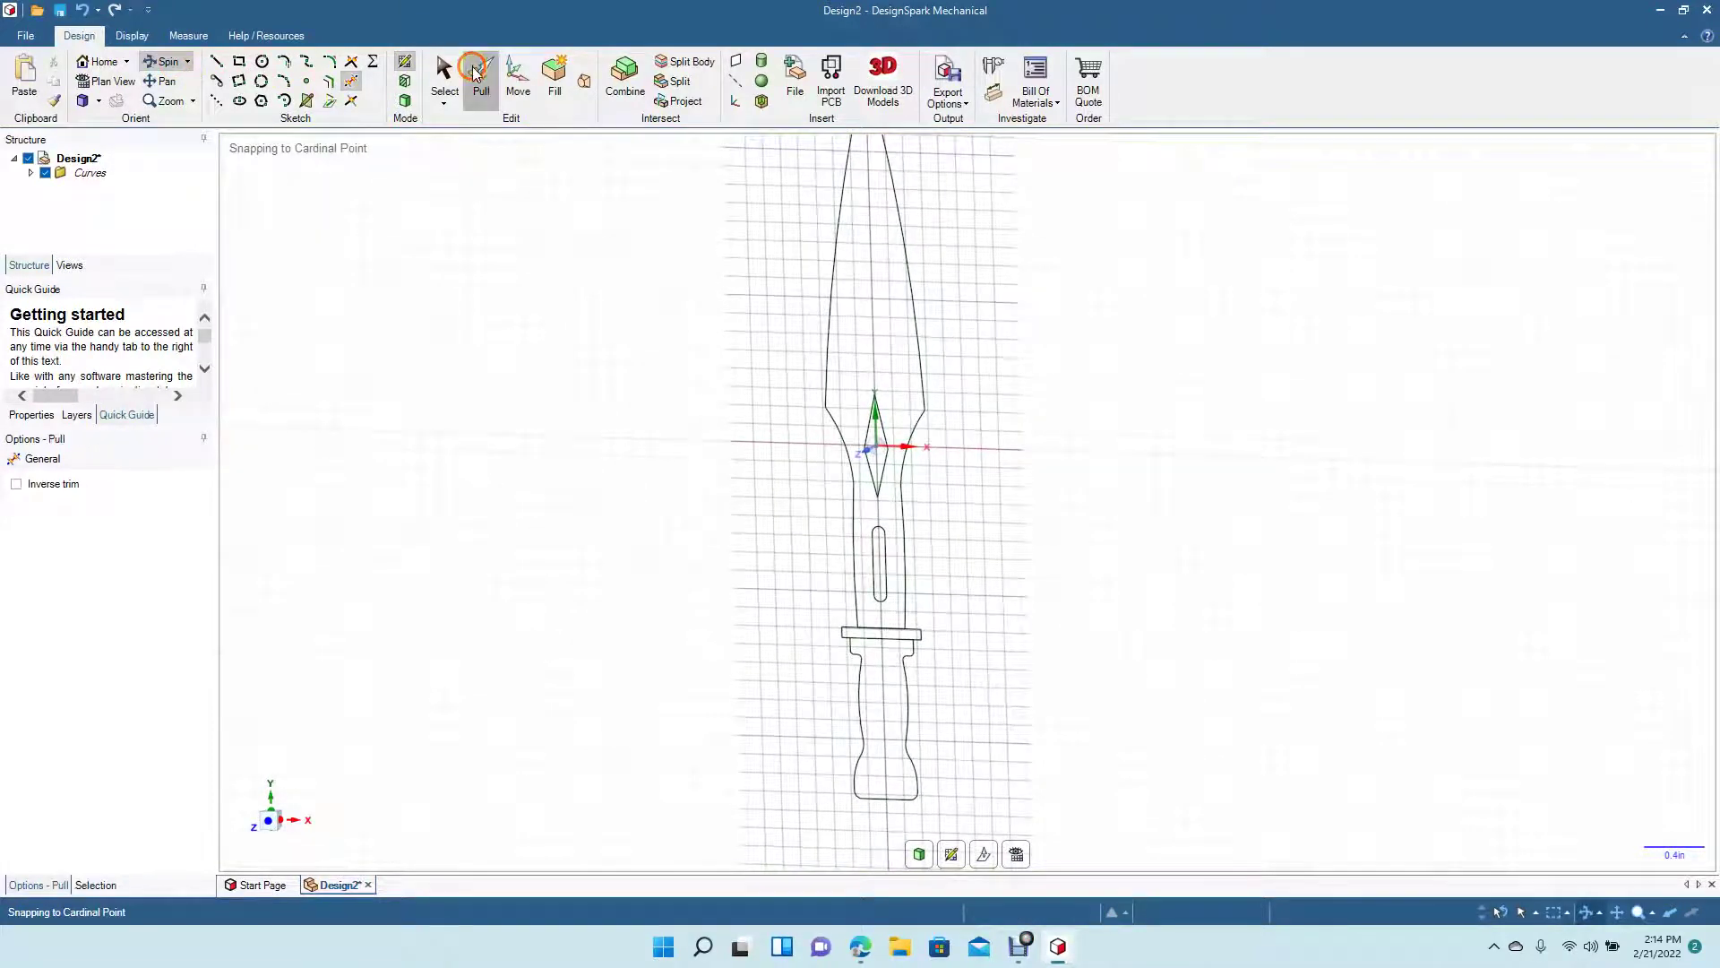
left_click(865, 355)
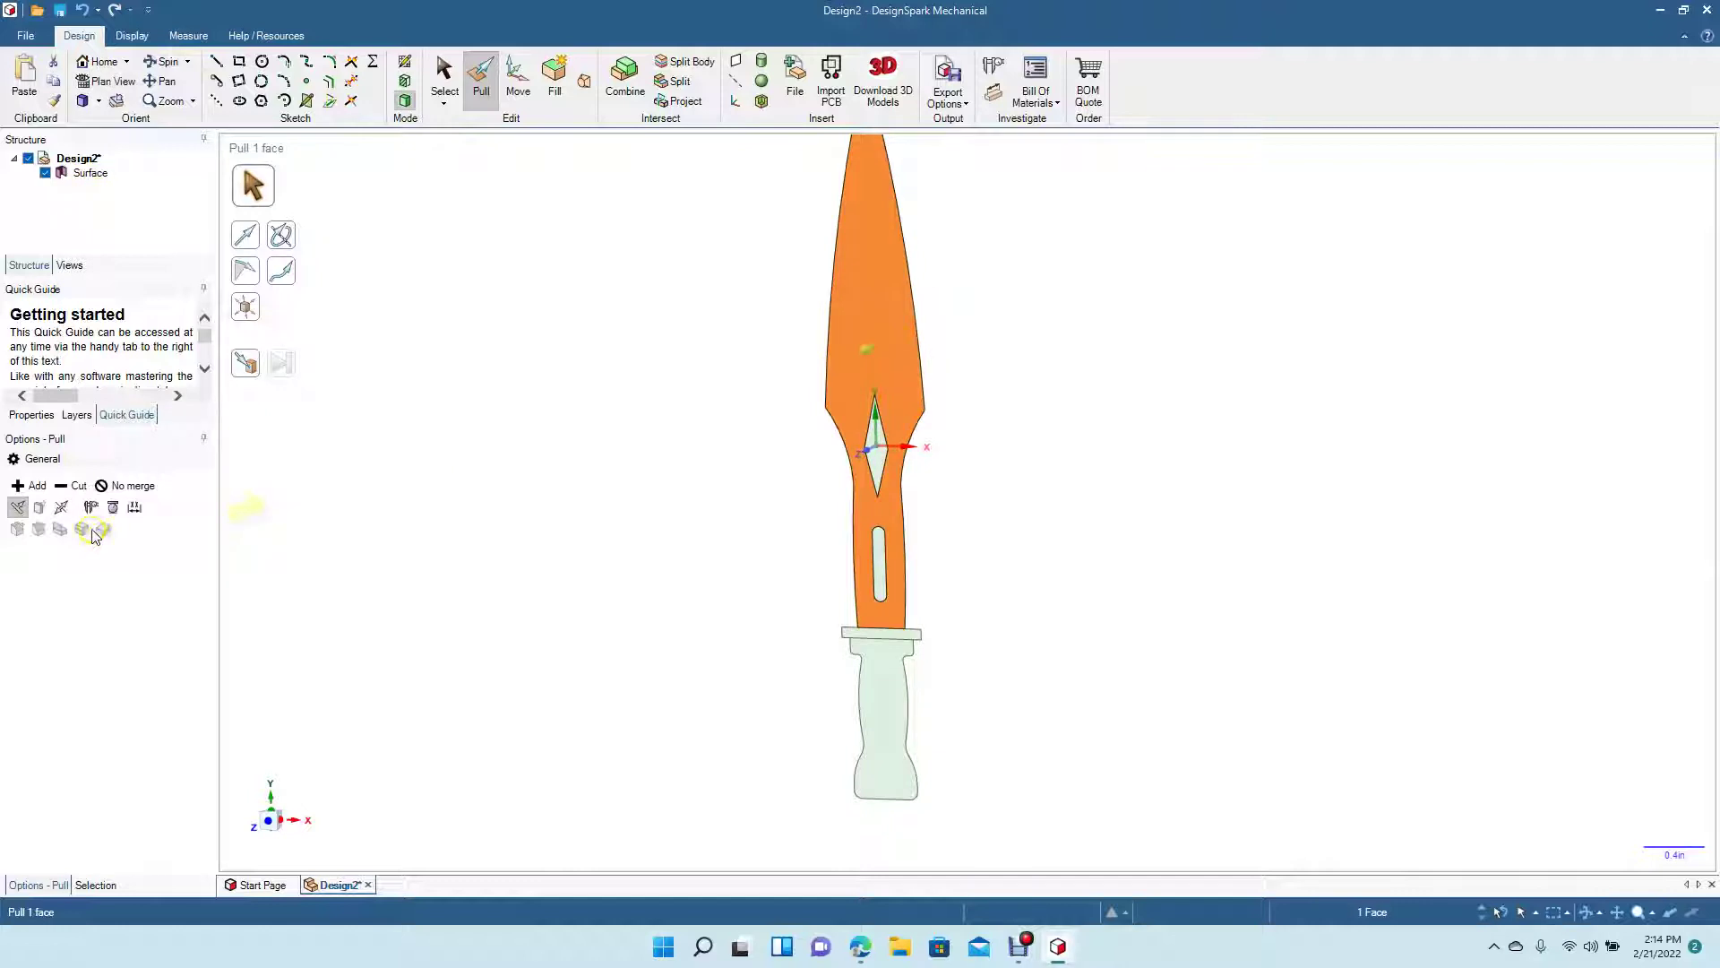
left_click(59, 507)
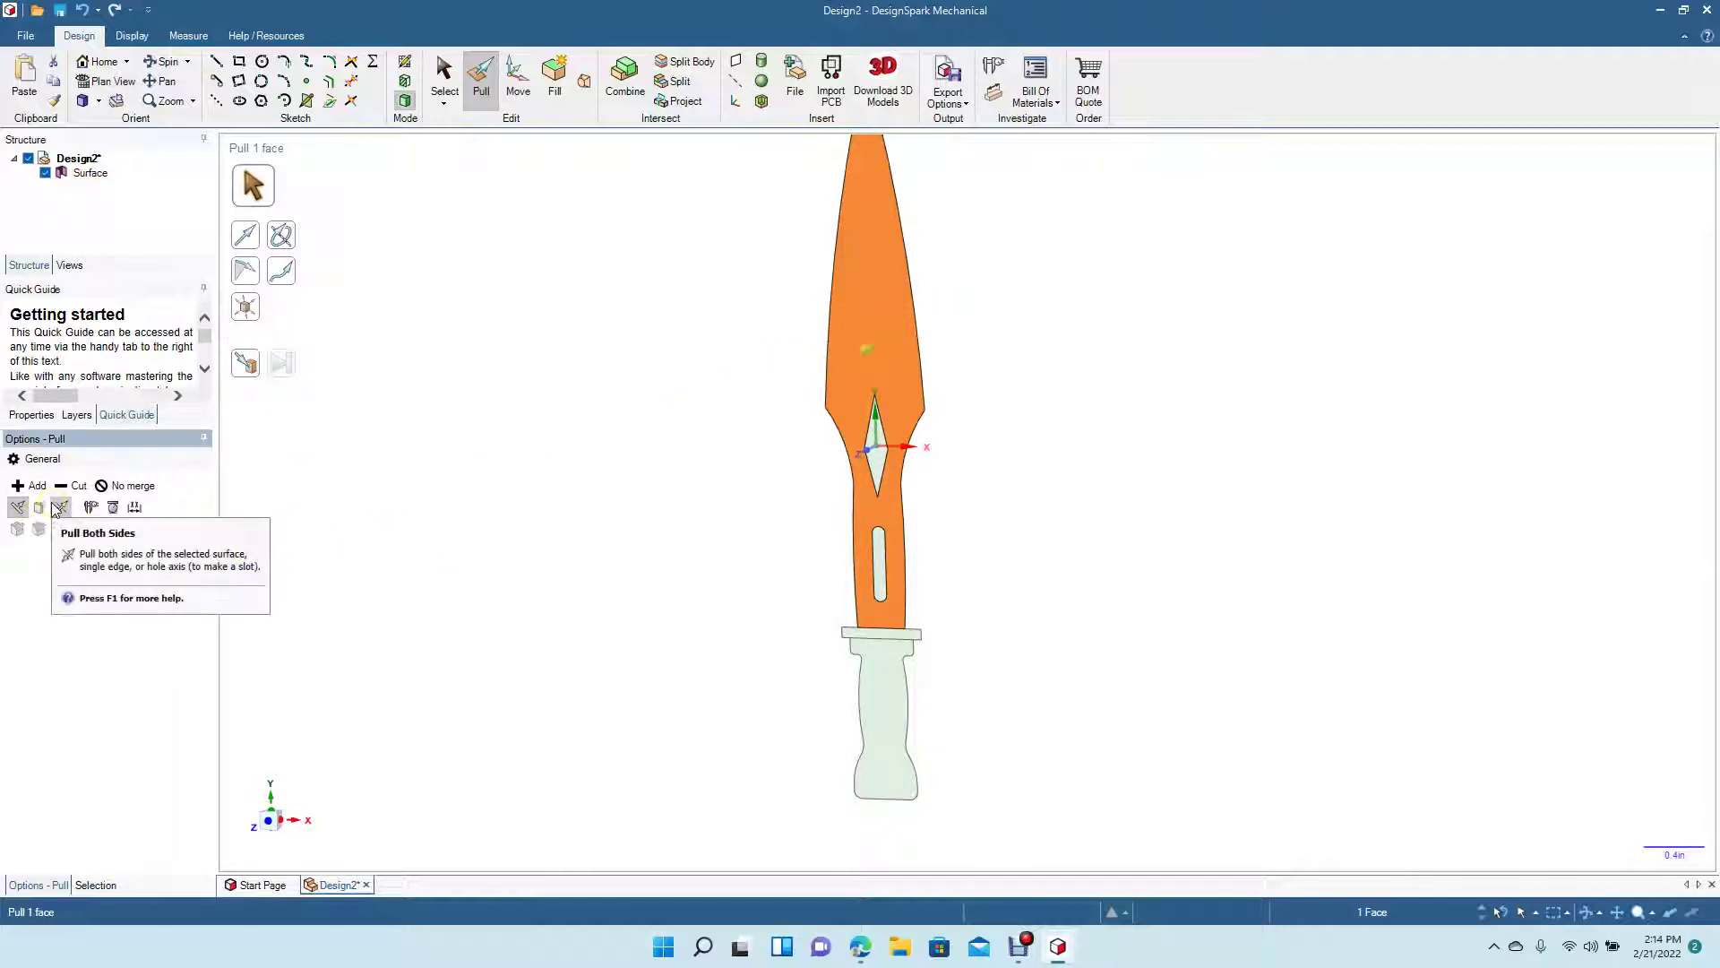
left_click_drag(863, 353, 859, 358)
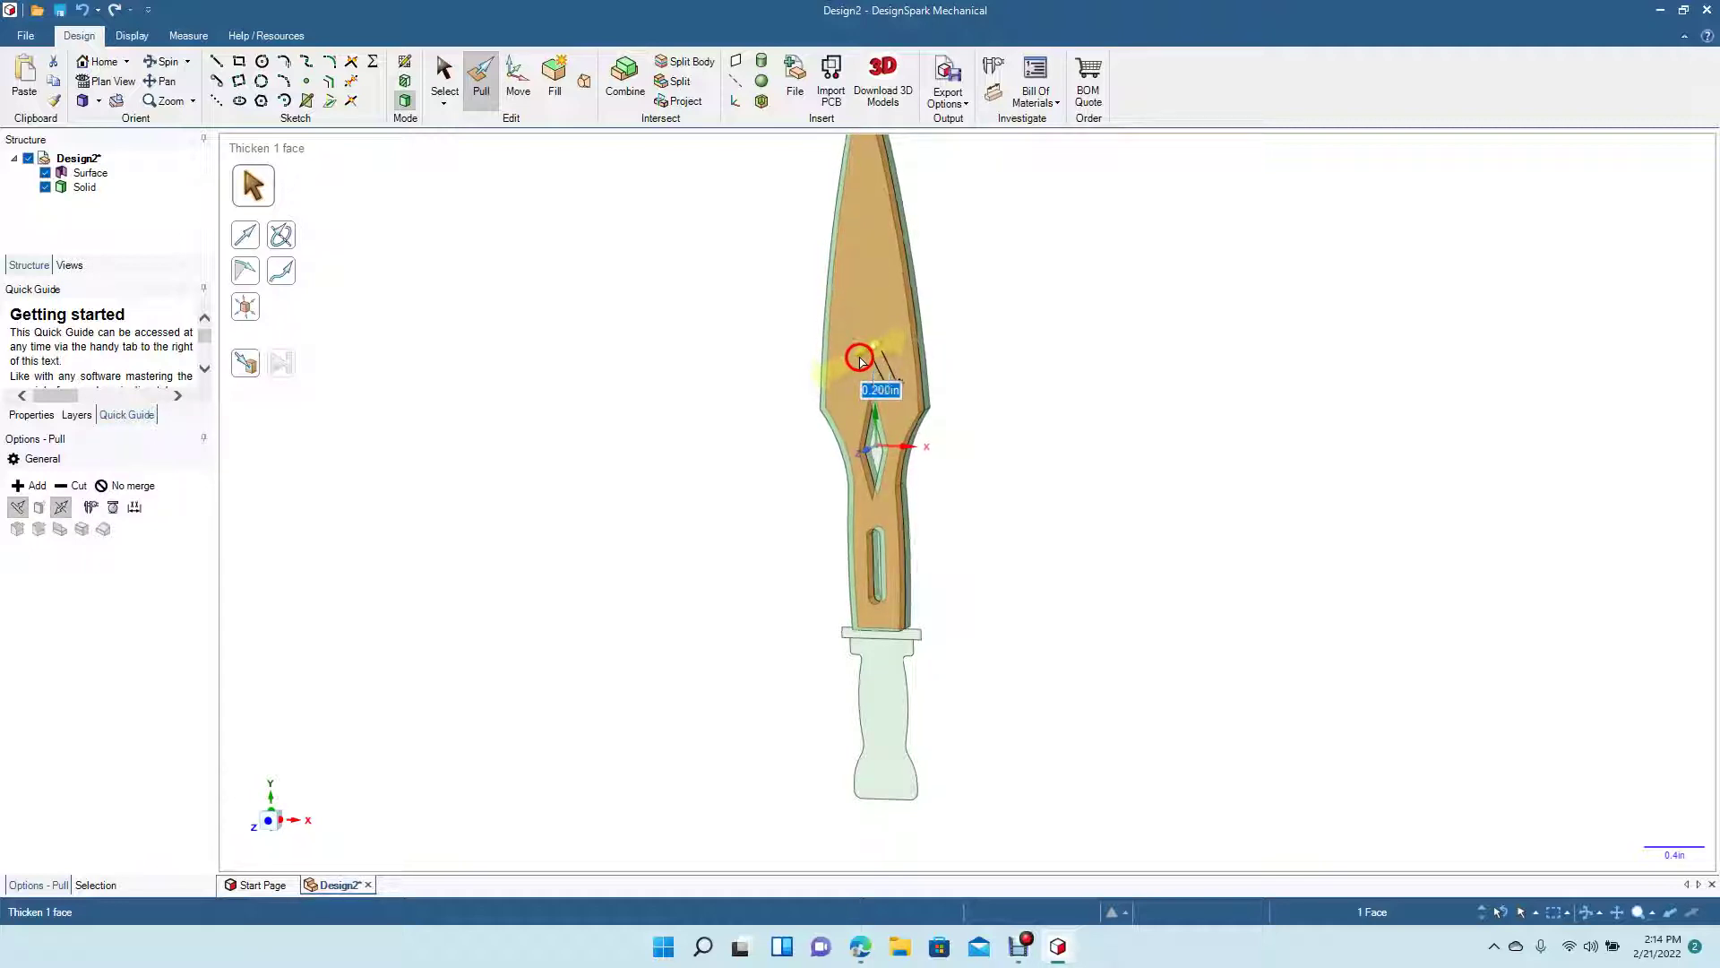
left_click_drag(859, 357, 860, 356)
left_click(164, 61)
left_click_drag(564, 305, 556, 360)
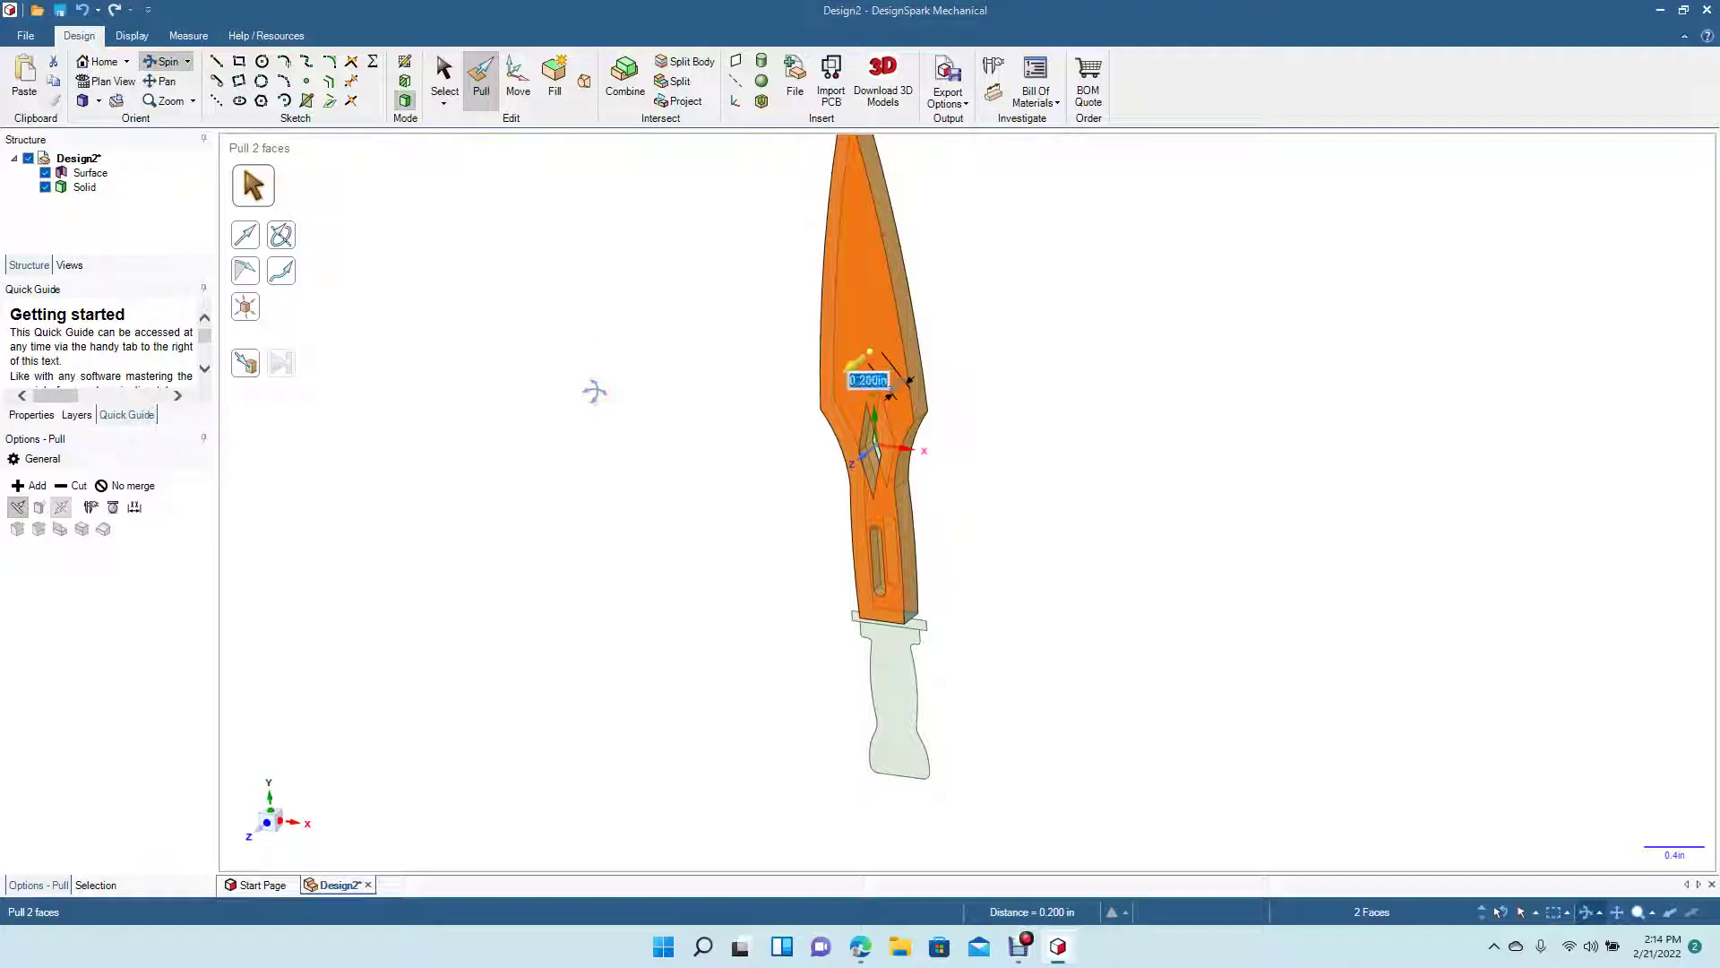
type(".1")
key("Return")
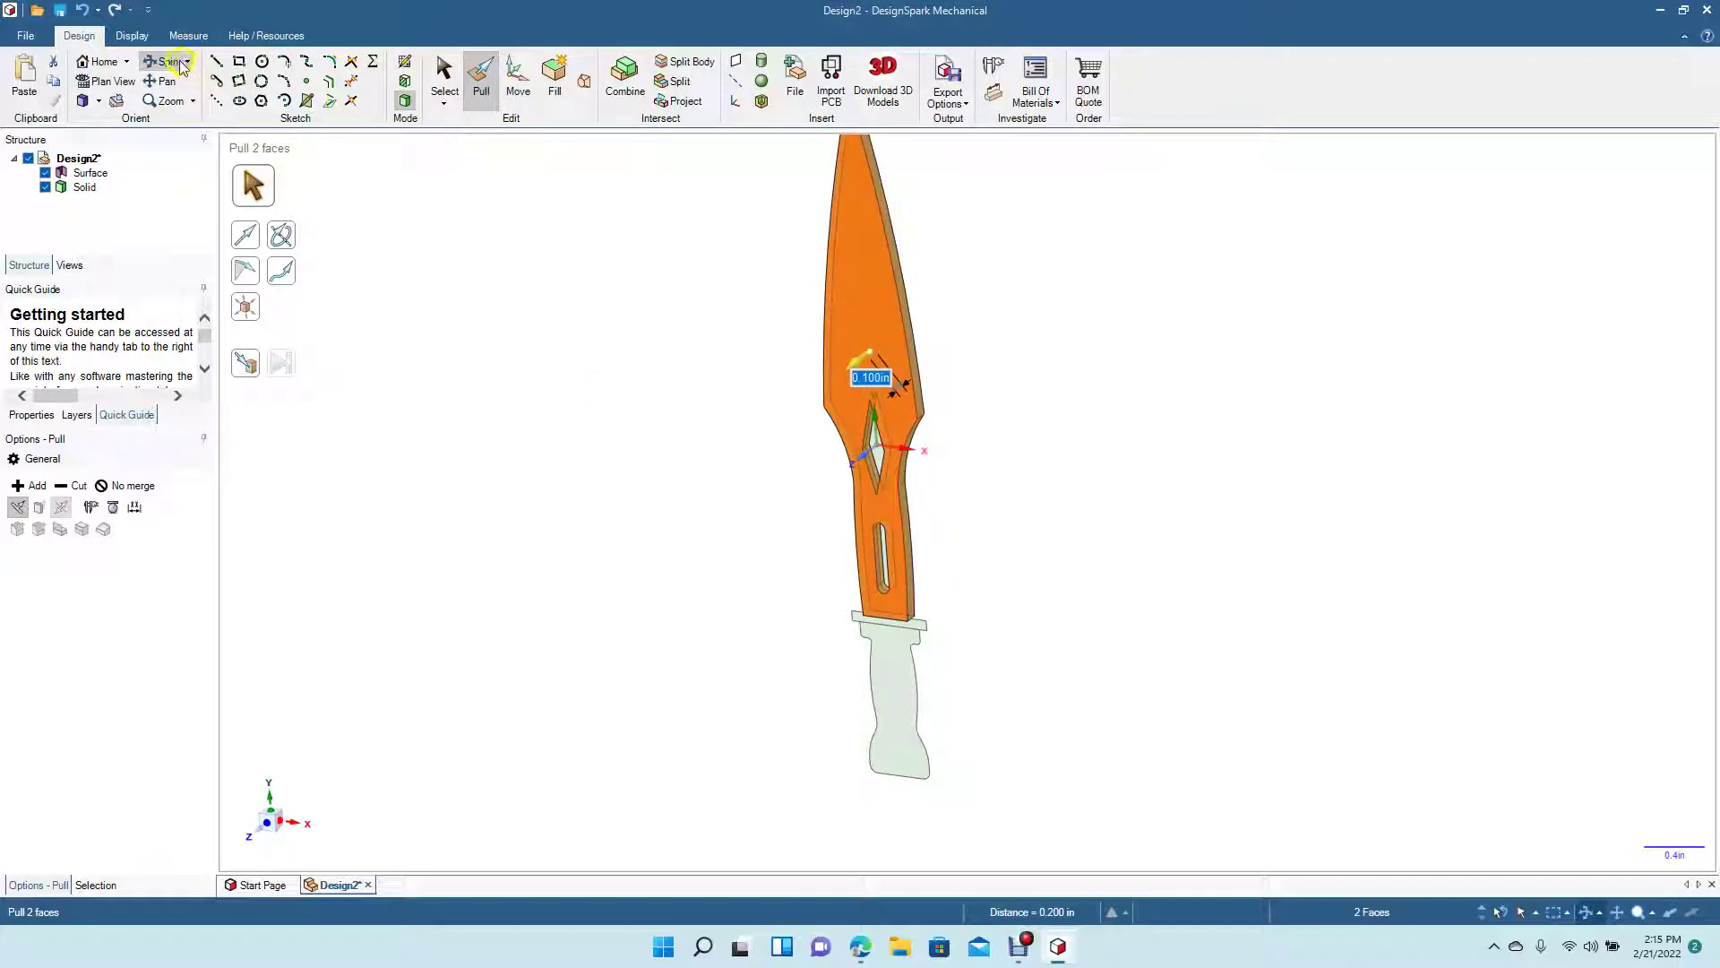
left_click_drag(691, 375, 637, 450)
key("ctrl+z")
left_click(164, 61)
mouse_move(603, 404)
left_mouse_down()
mouse_move(625, 418)
mouse_move(465, 438)
mouse_move(634, 376)
mouse_move(657, 392)
mouse_move(668, 369)
mouse_move(622, 422)
left_mouse_up()
Step: Pull the handle face below the guard on both sides to a thickness of 0.2 in
left_click(441, 85)
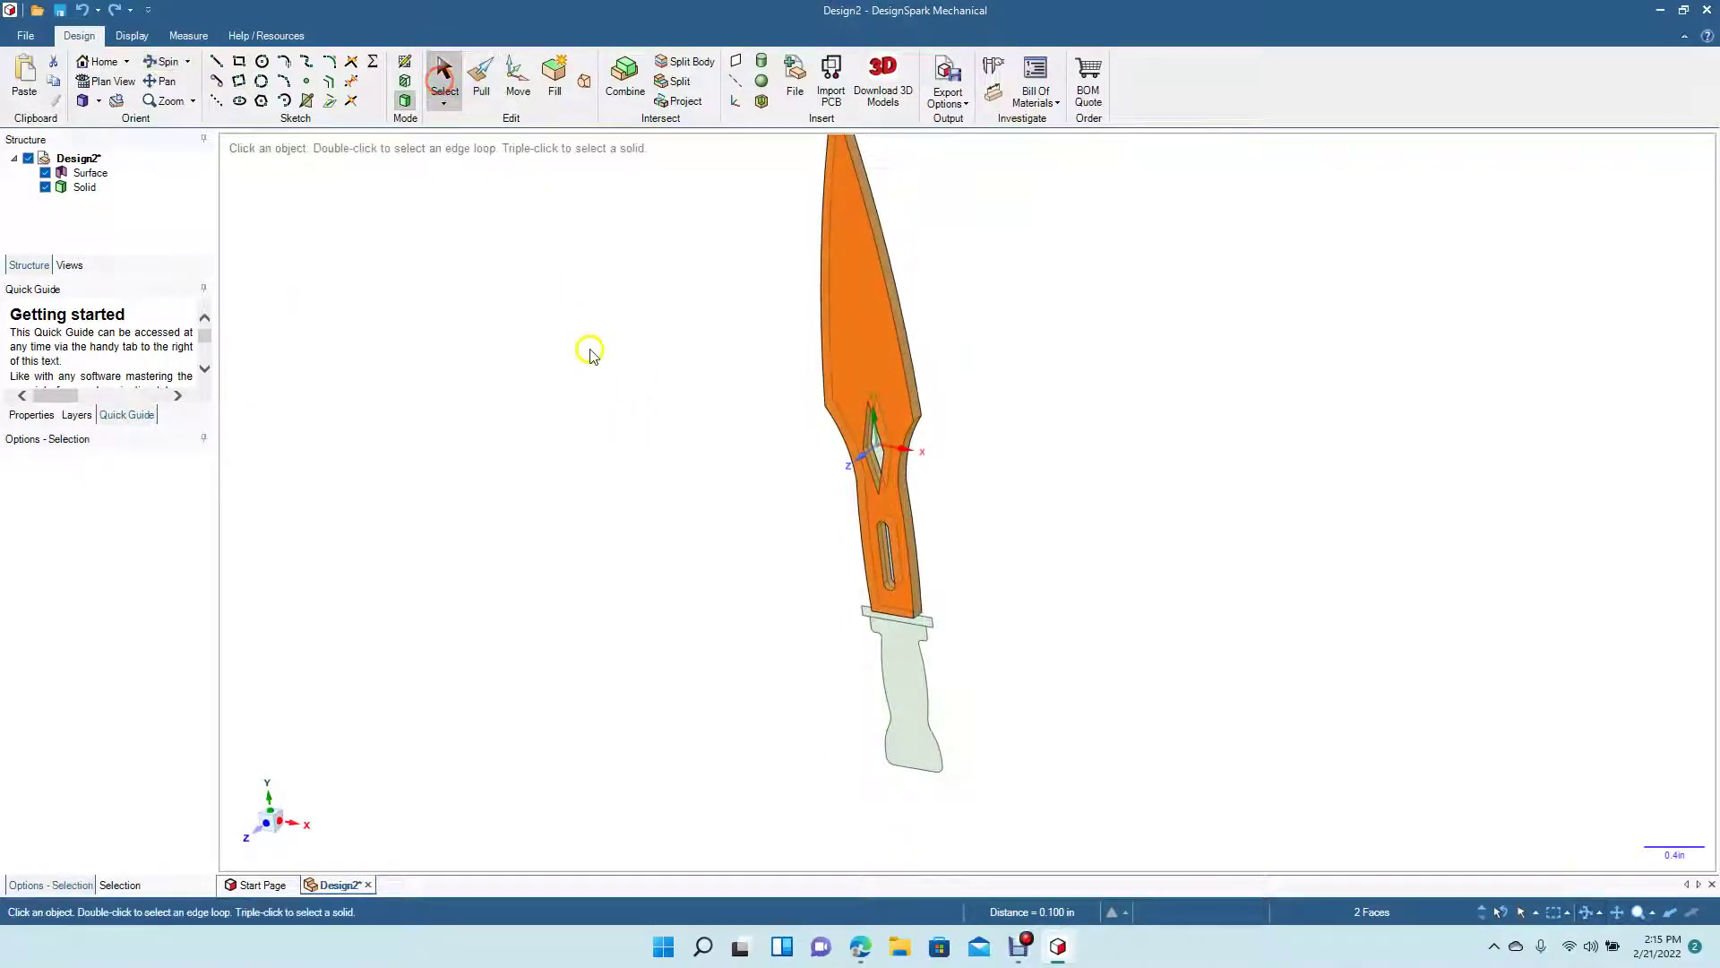
left_click(588, 350)
left_click(907, 654)
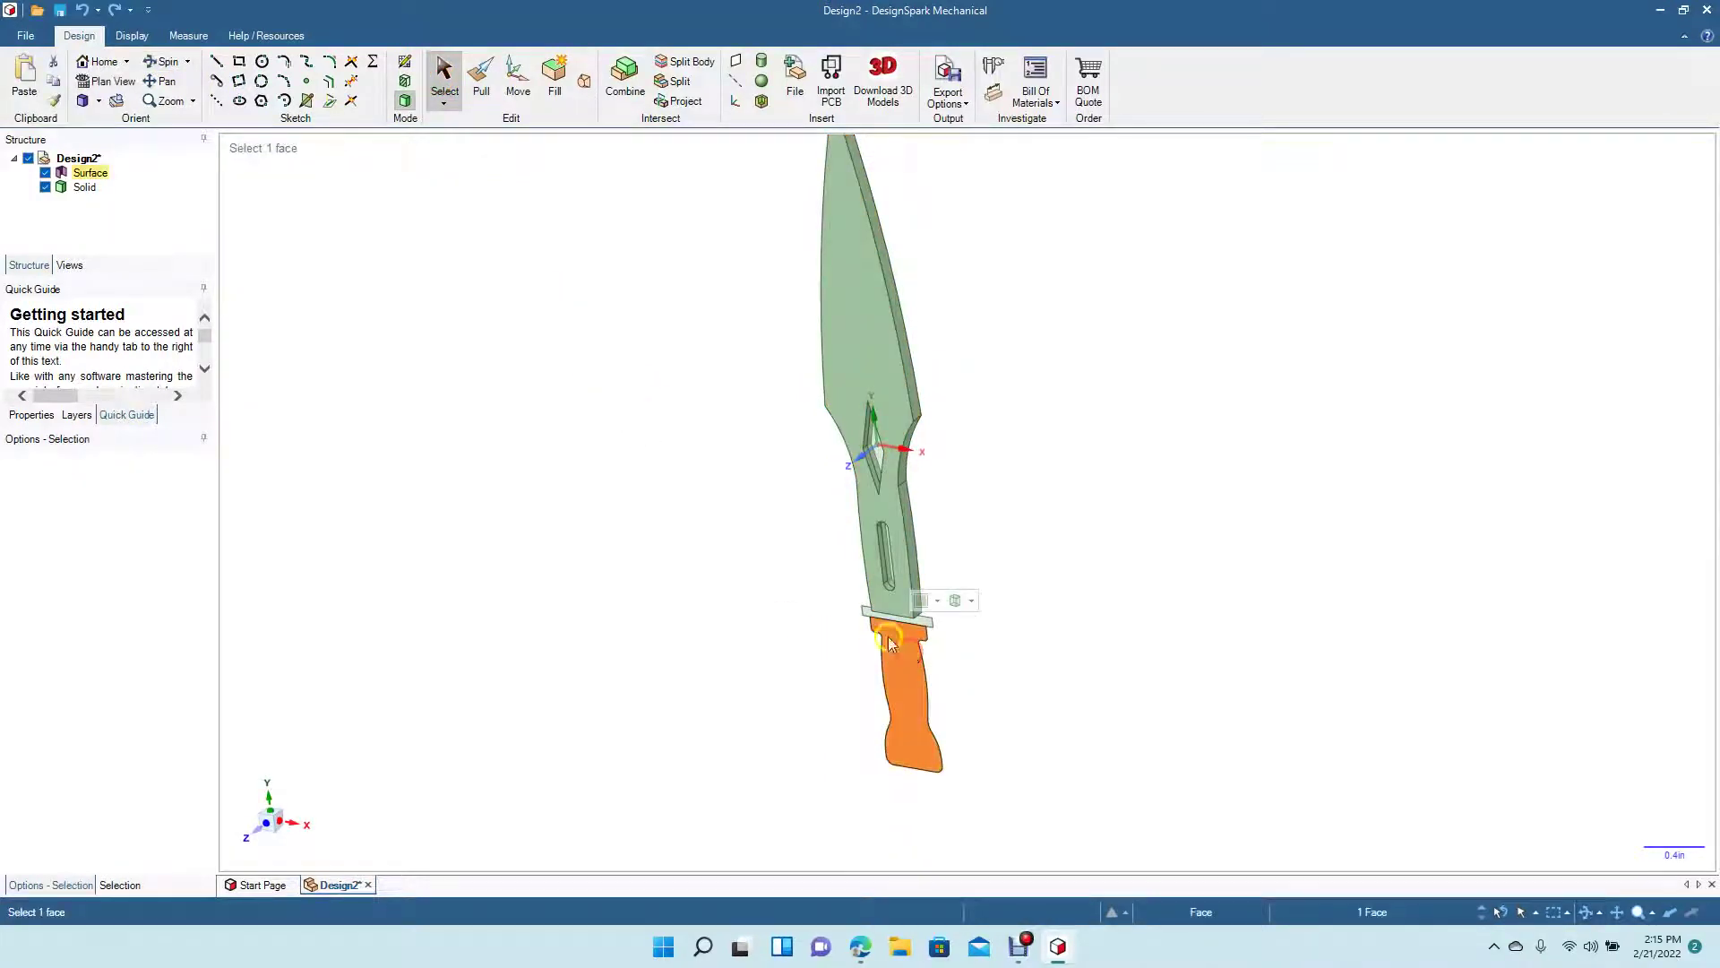
left_click(482, 85)
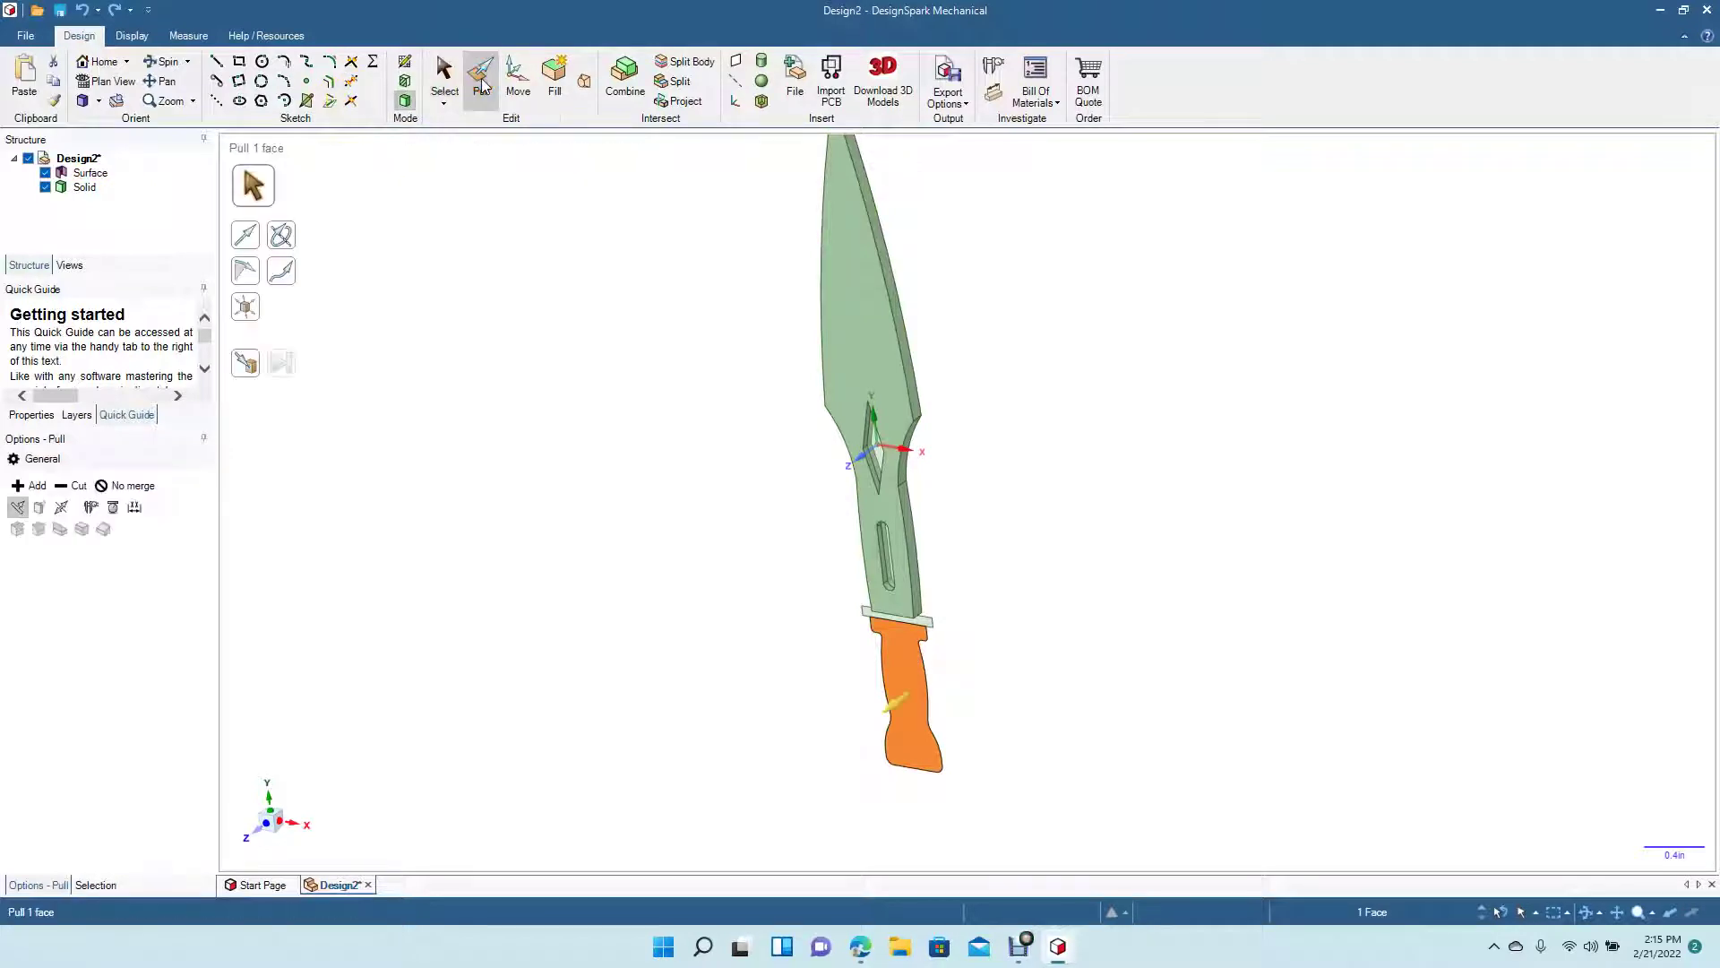
left_click(61, 507)
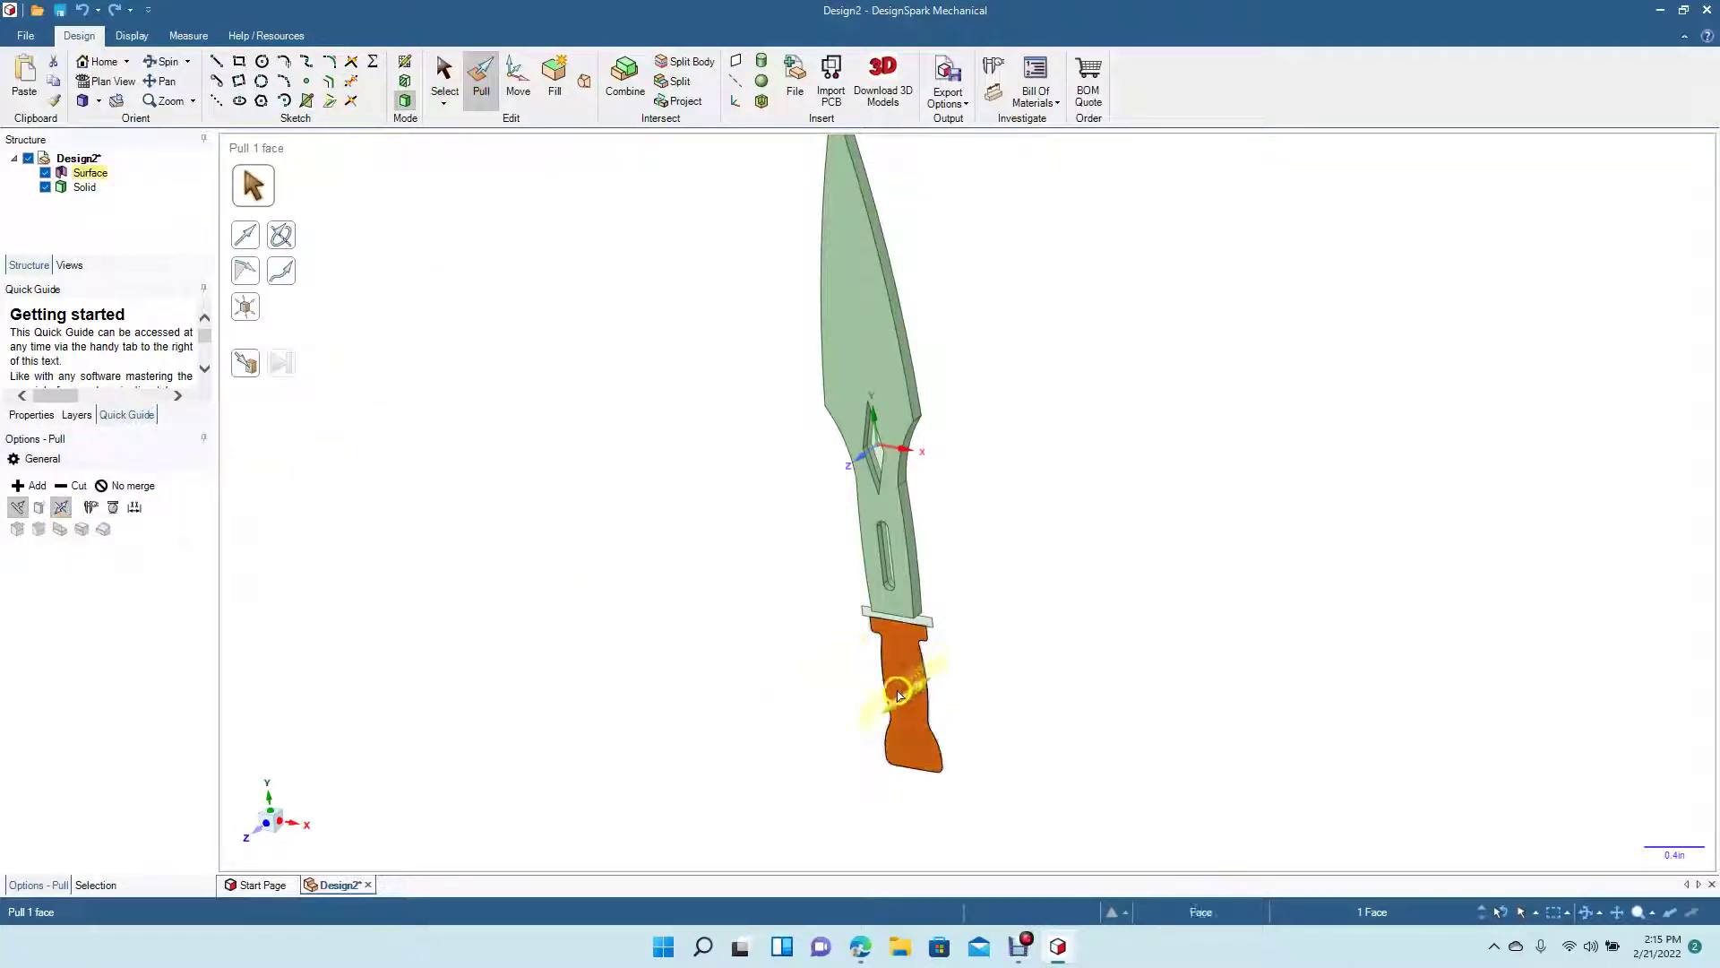
left_click_drag(902, 698, 895, 707)
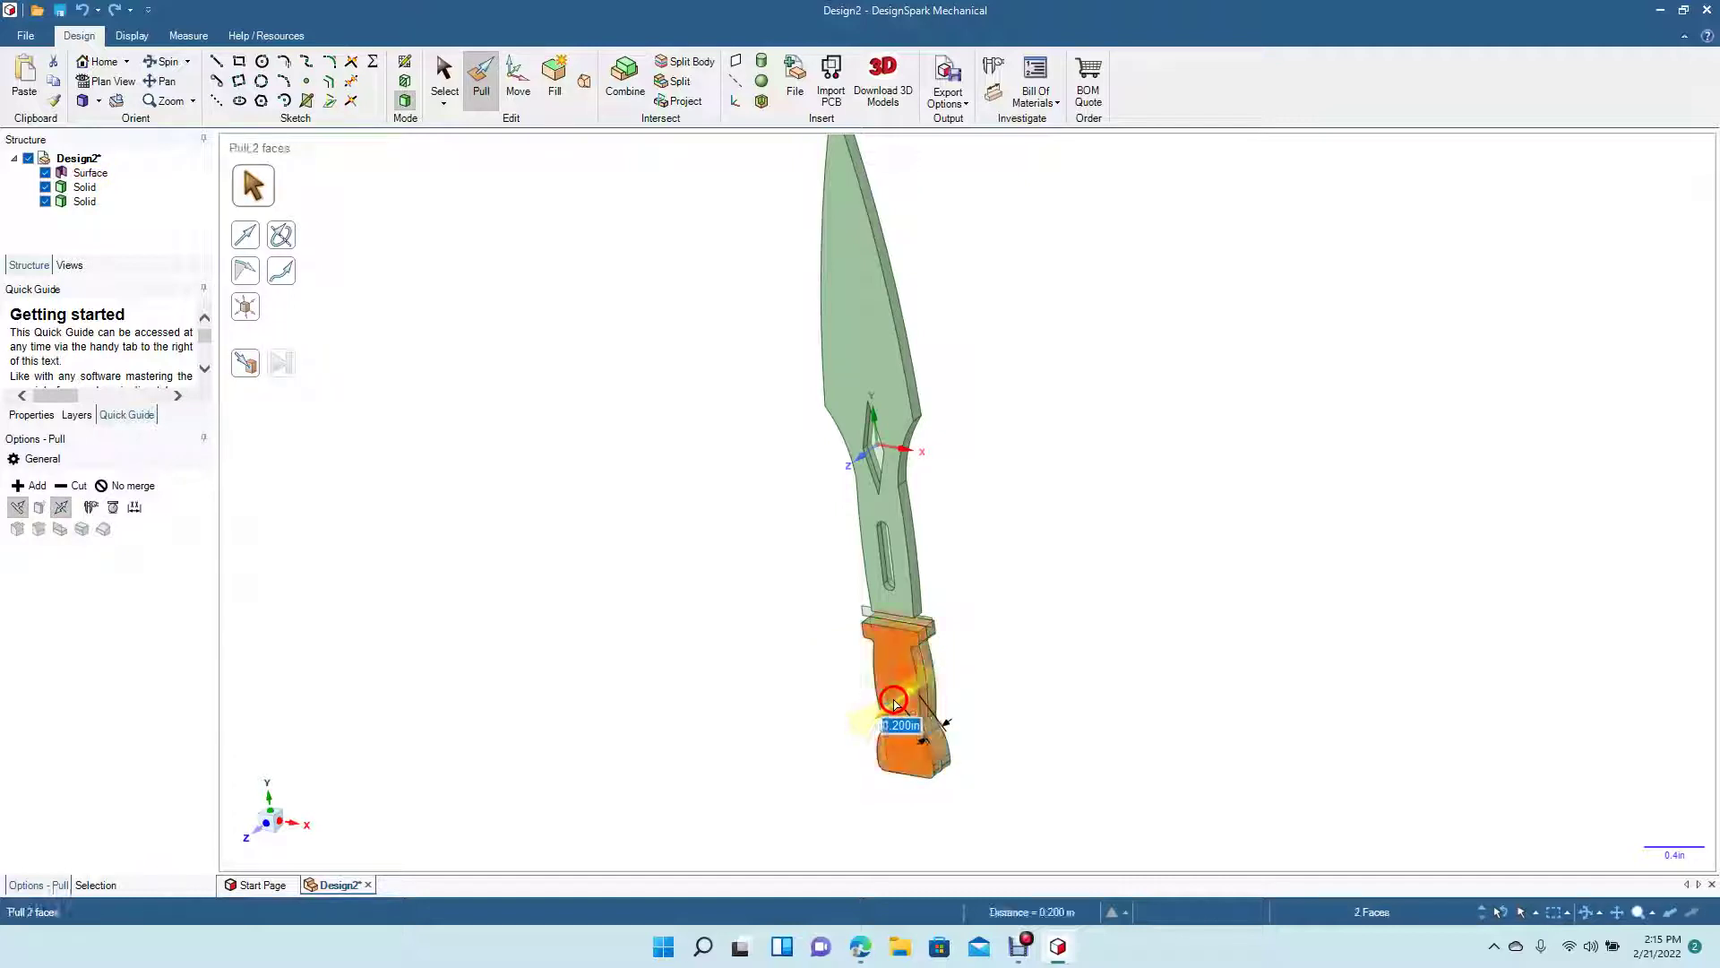
left_click(445, 80)
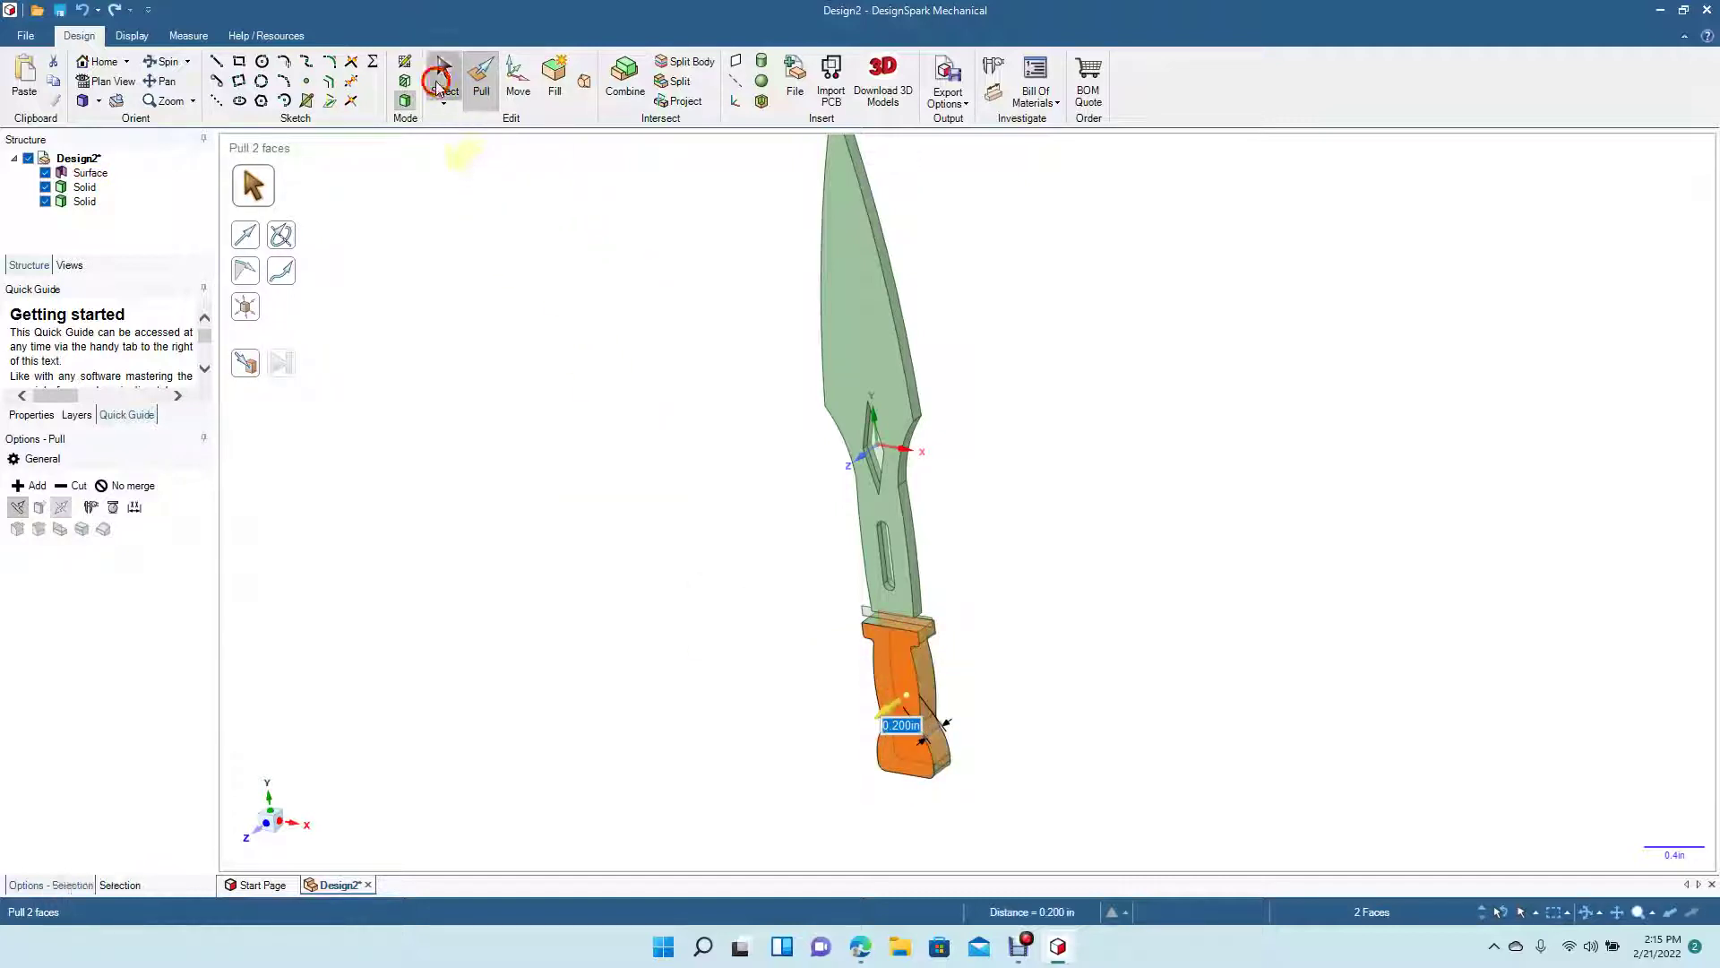
left_click(618, 465)
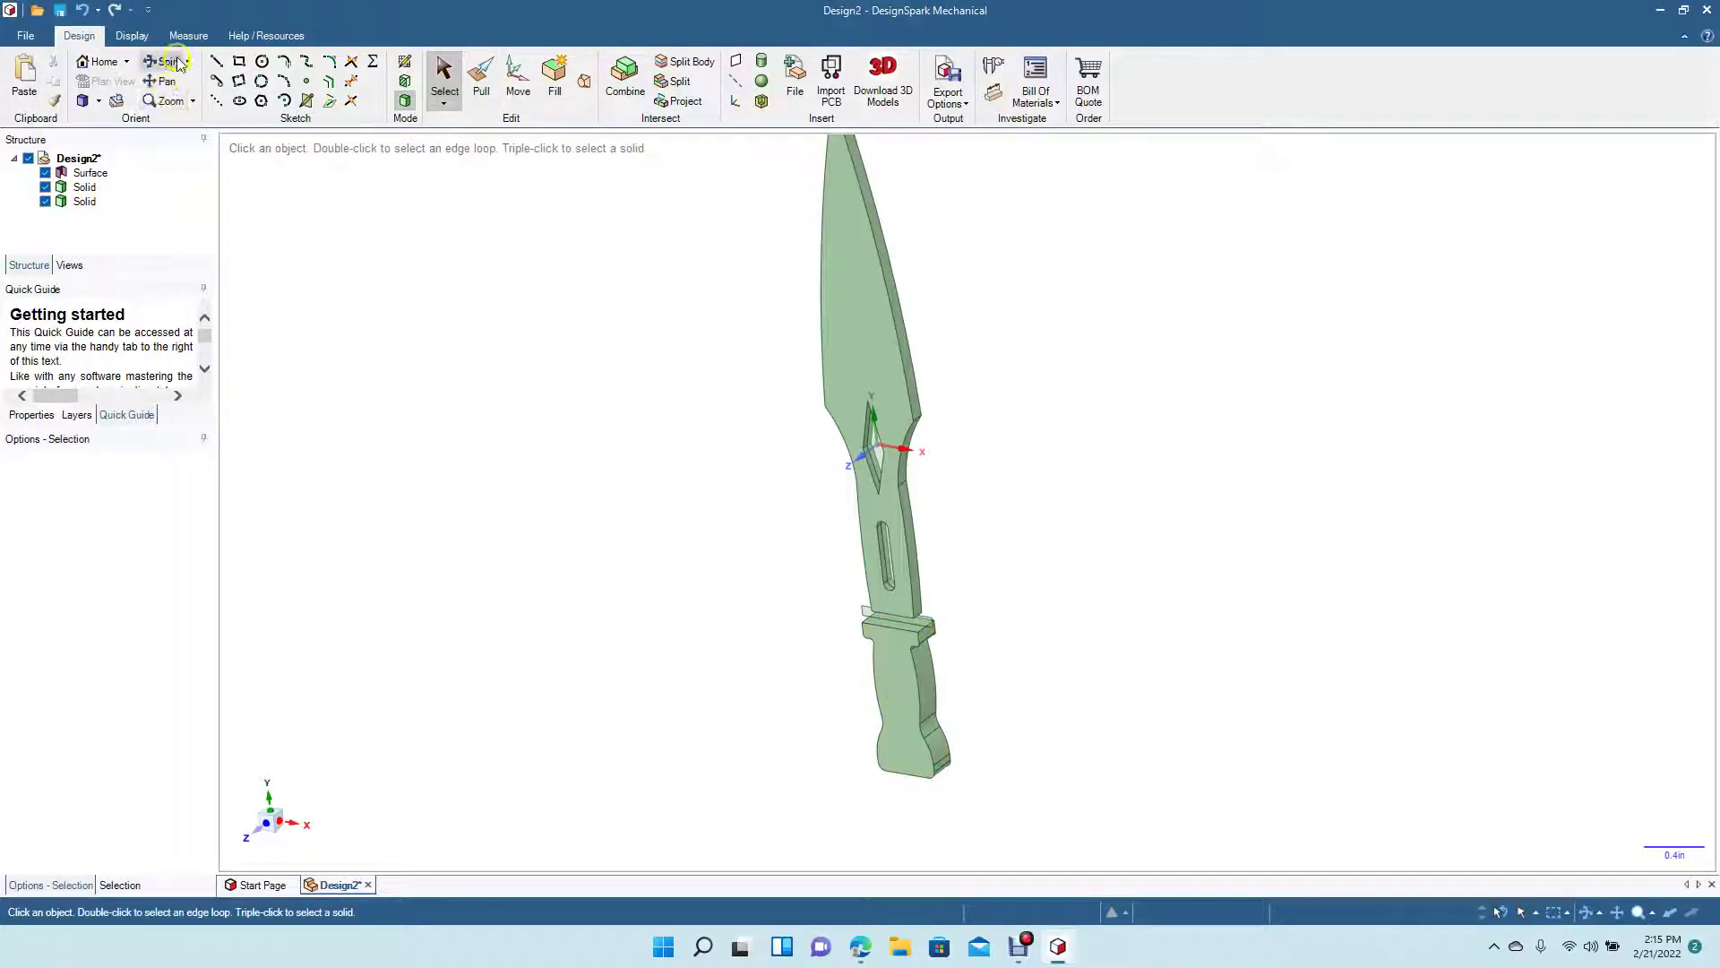
Step: Pull the thin guard face between blade and handle on both sides to a thickness of 0.3 in
mouse_move(673, 463)
left_mouse_down()
mouse_move(603, 499)
mouse_move(496, 446)
mouse_move(569, 460)
mouse_move(666, 445)
left_mouse_up()
left_click(442, 76)
left_click(906, 630)
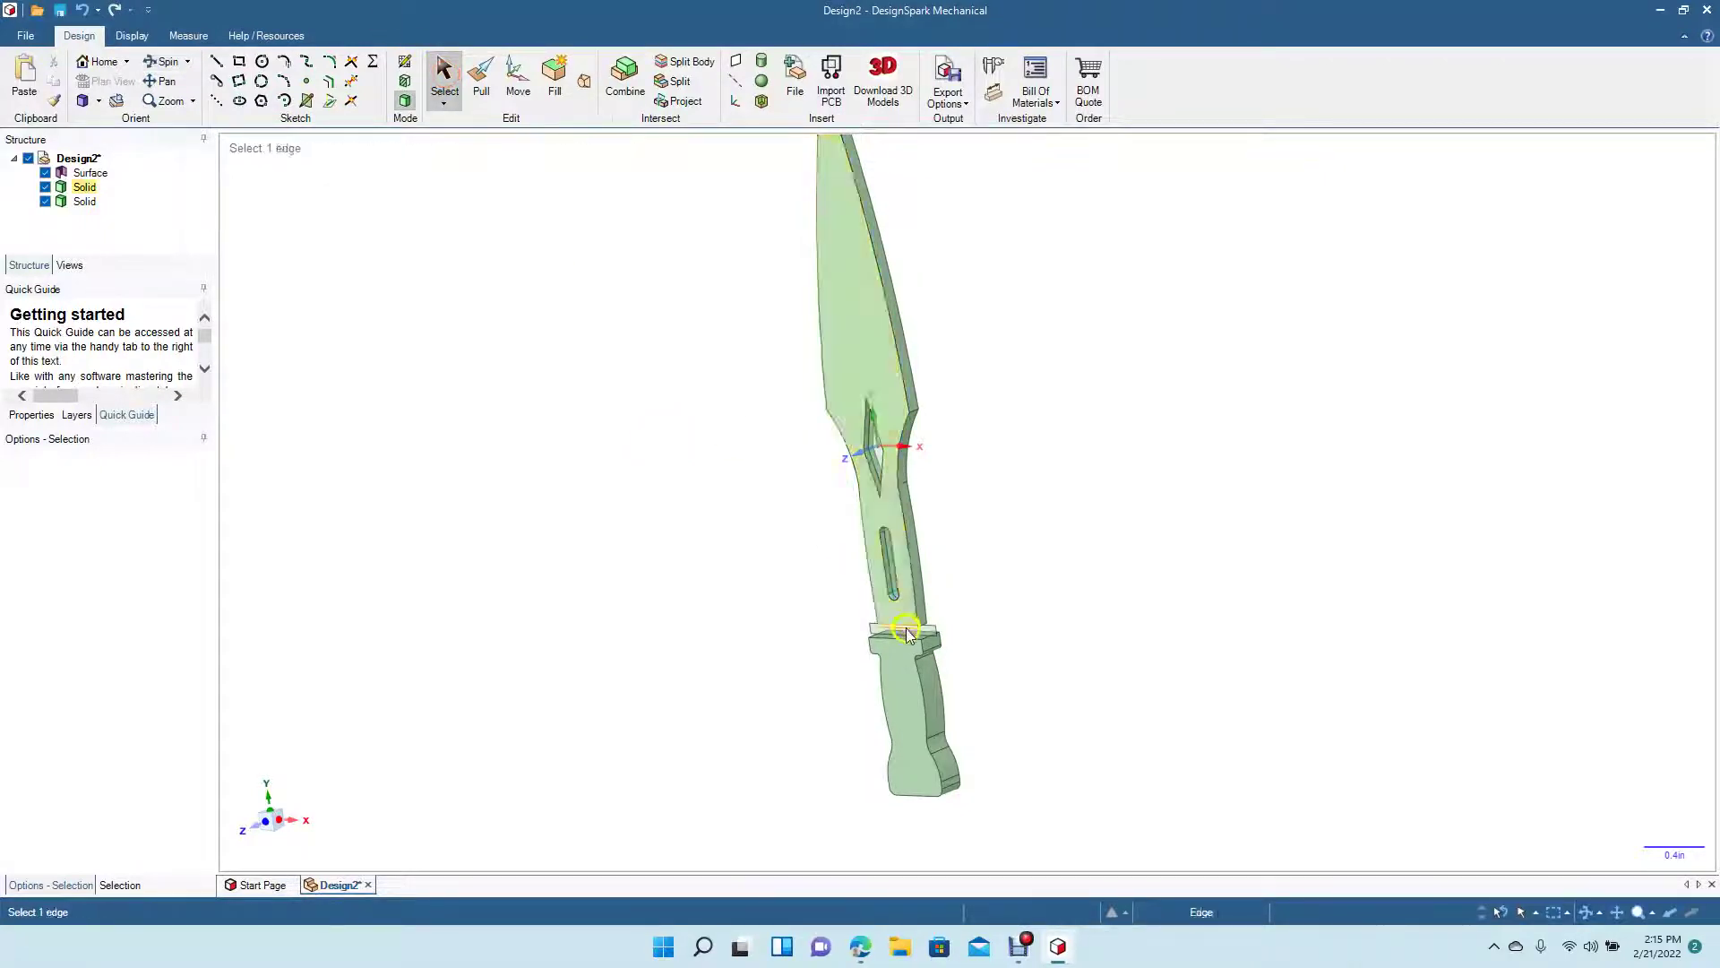
left_click(908, 635)
left_click(906, 634)
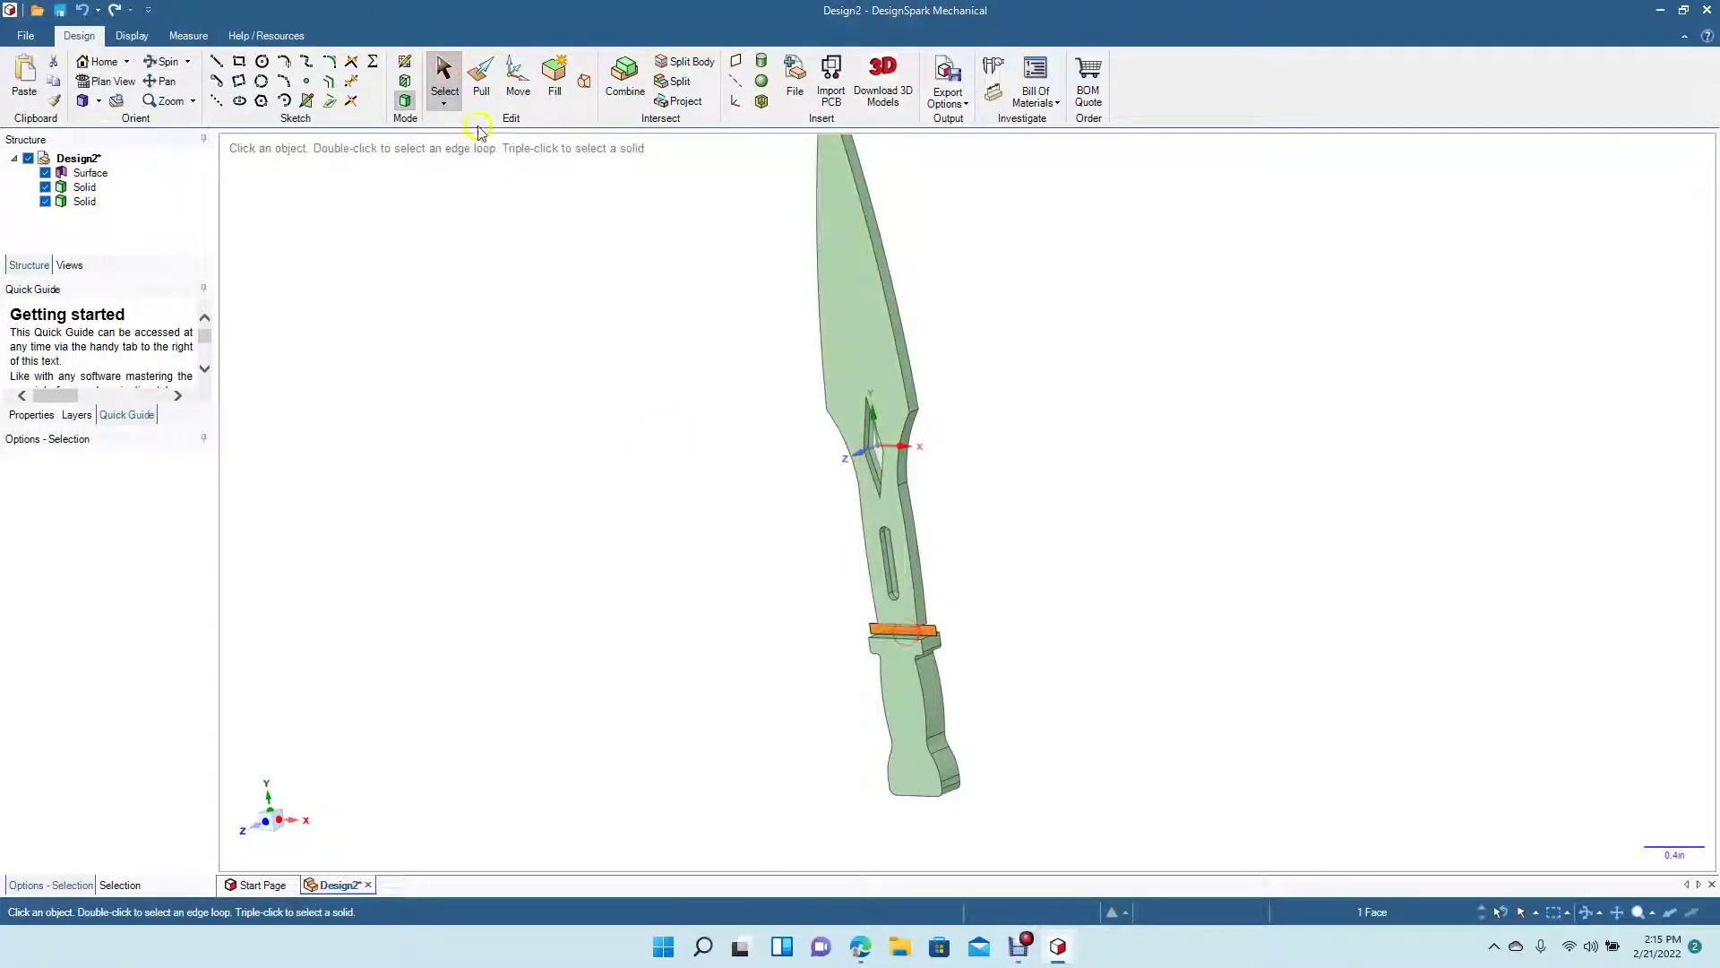
left_click(481, 79)
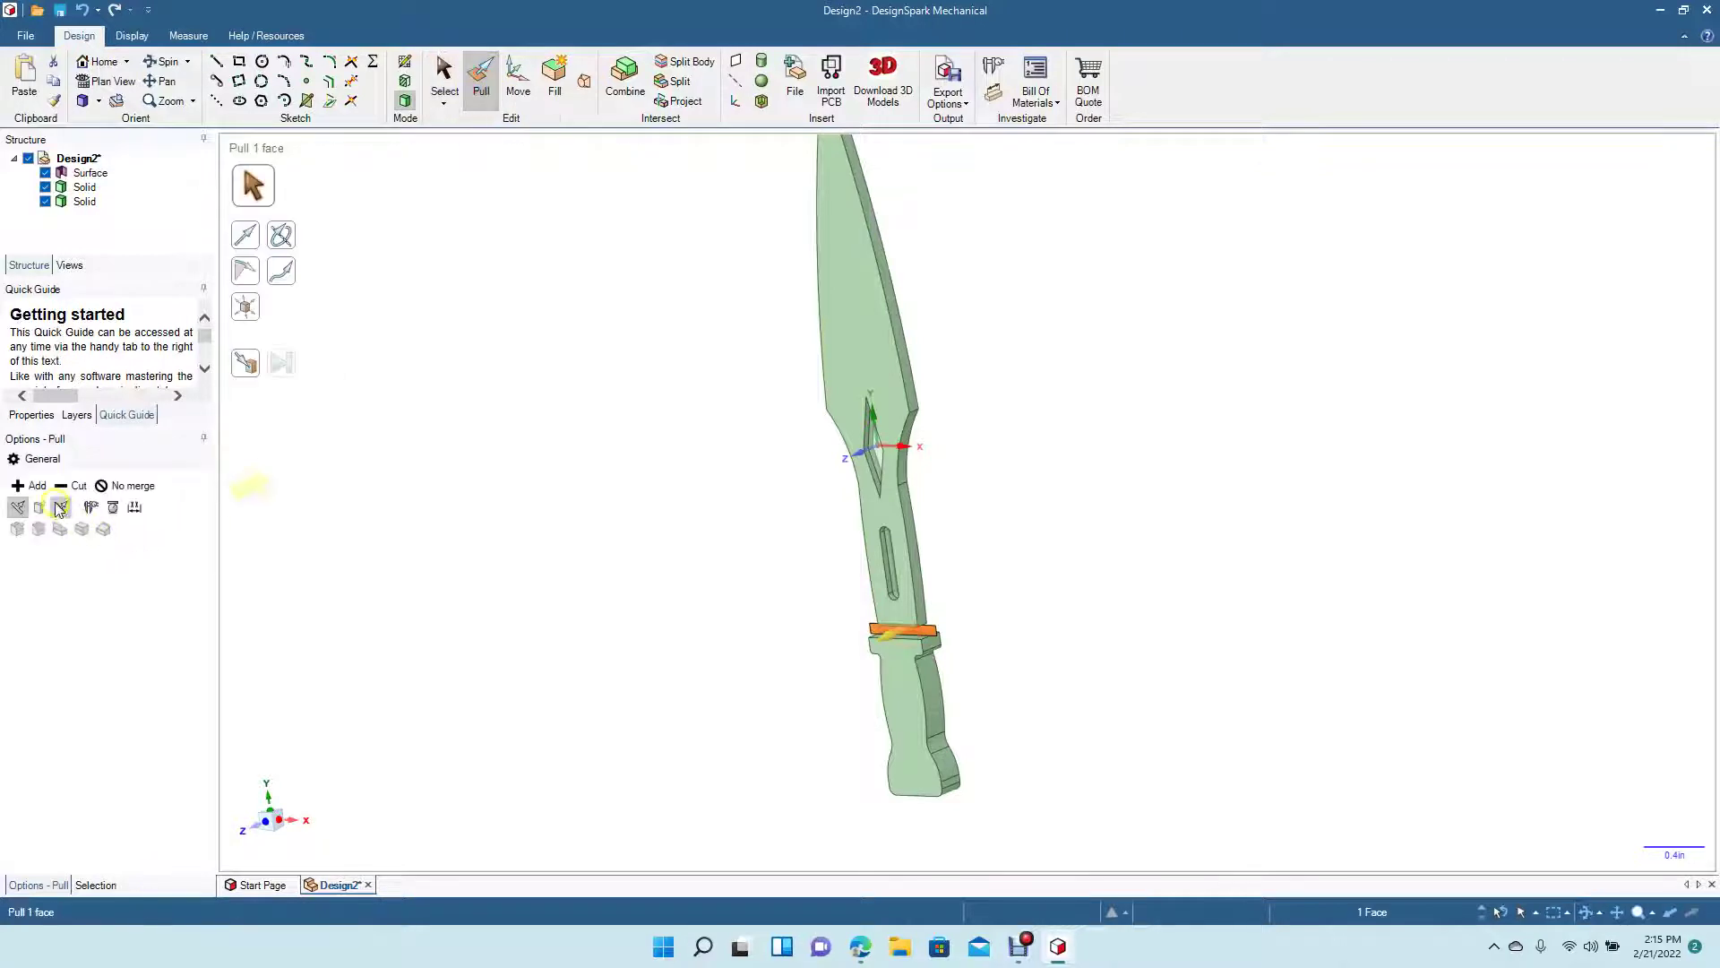
left_click(60, 507)
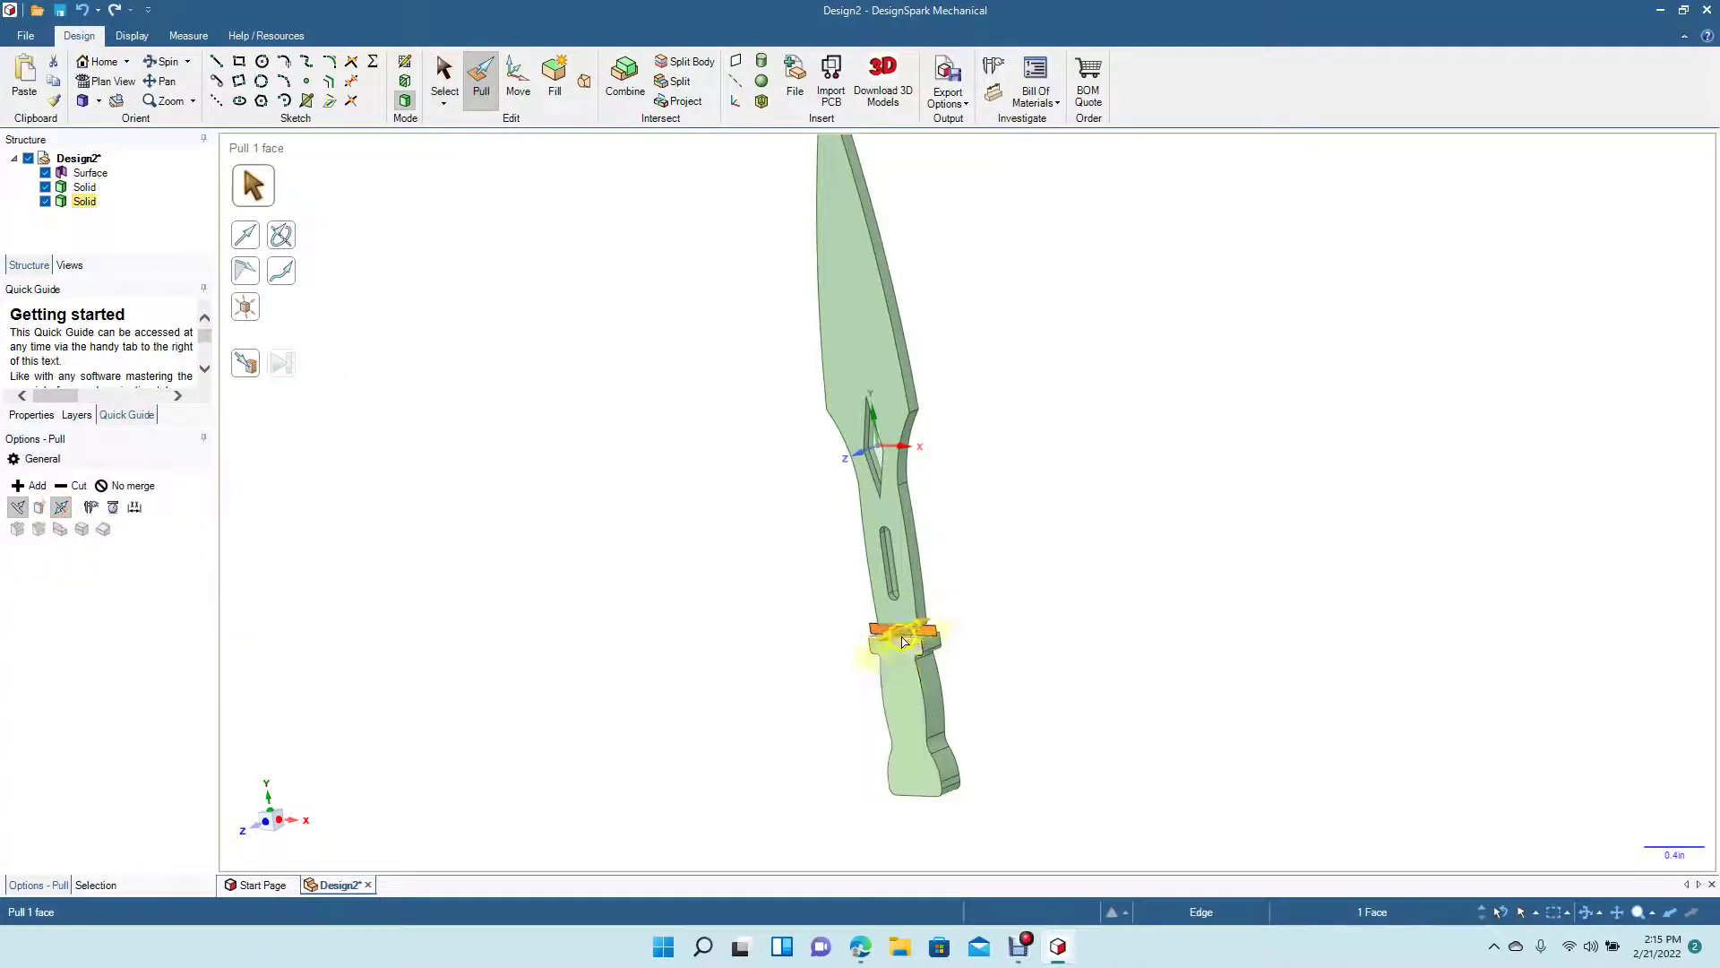
left_click_drag(898, 636, 887, 641)
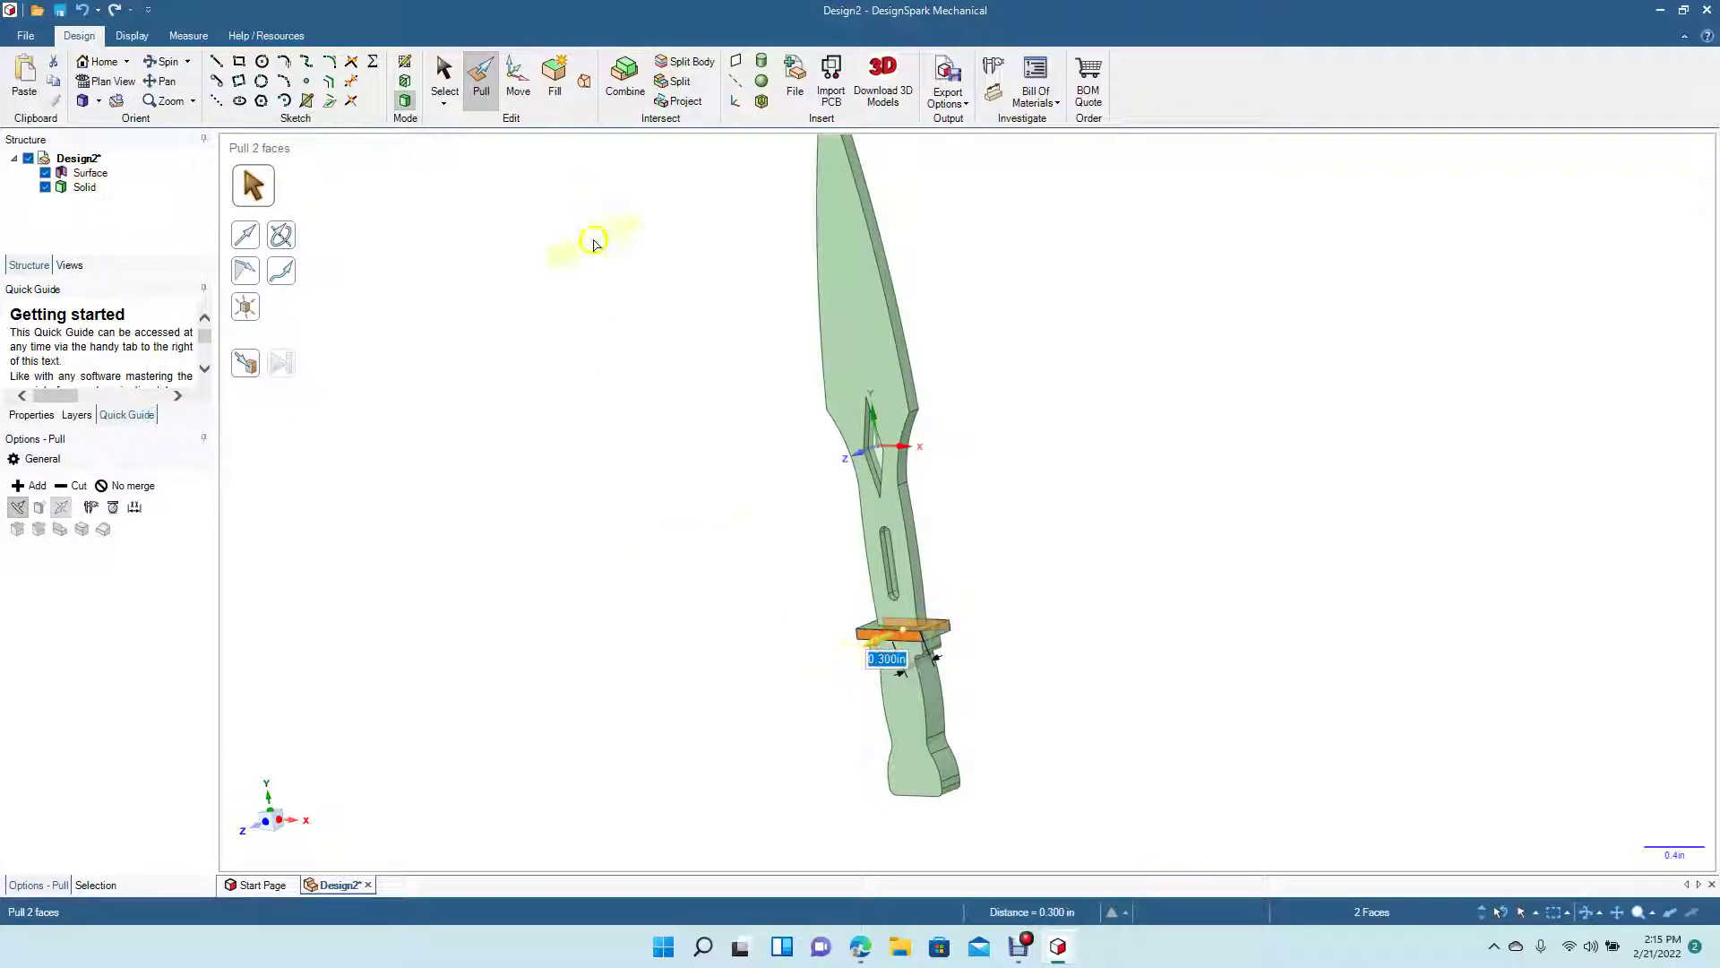
left_click(443, 76)
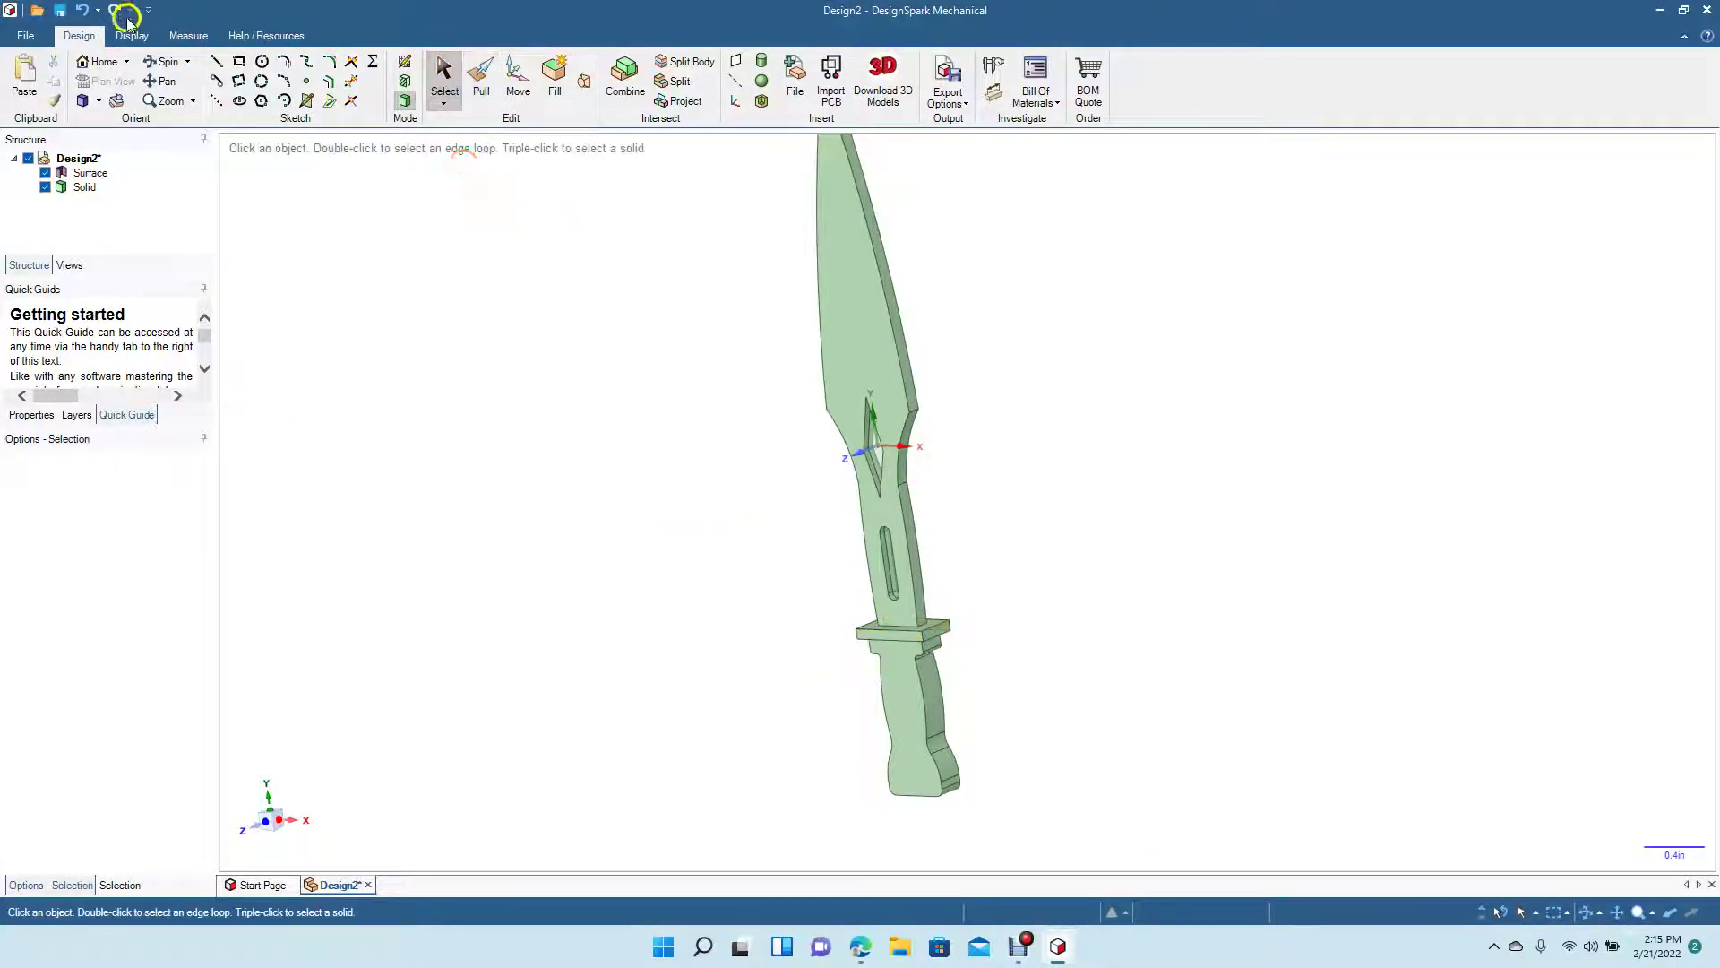
Step: Chamfer the long curved edge of the blade's front face on the +X side by 0.05 in
left_click(162, 63)
left_click_drag(661, 561, 634, 536)
left_click(162, 80)
left_click_drag(480, 301, 446, 395)
left_click(481, 78)
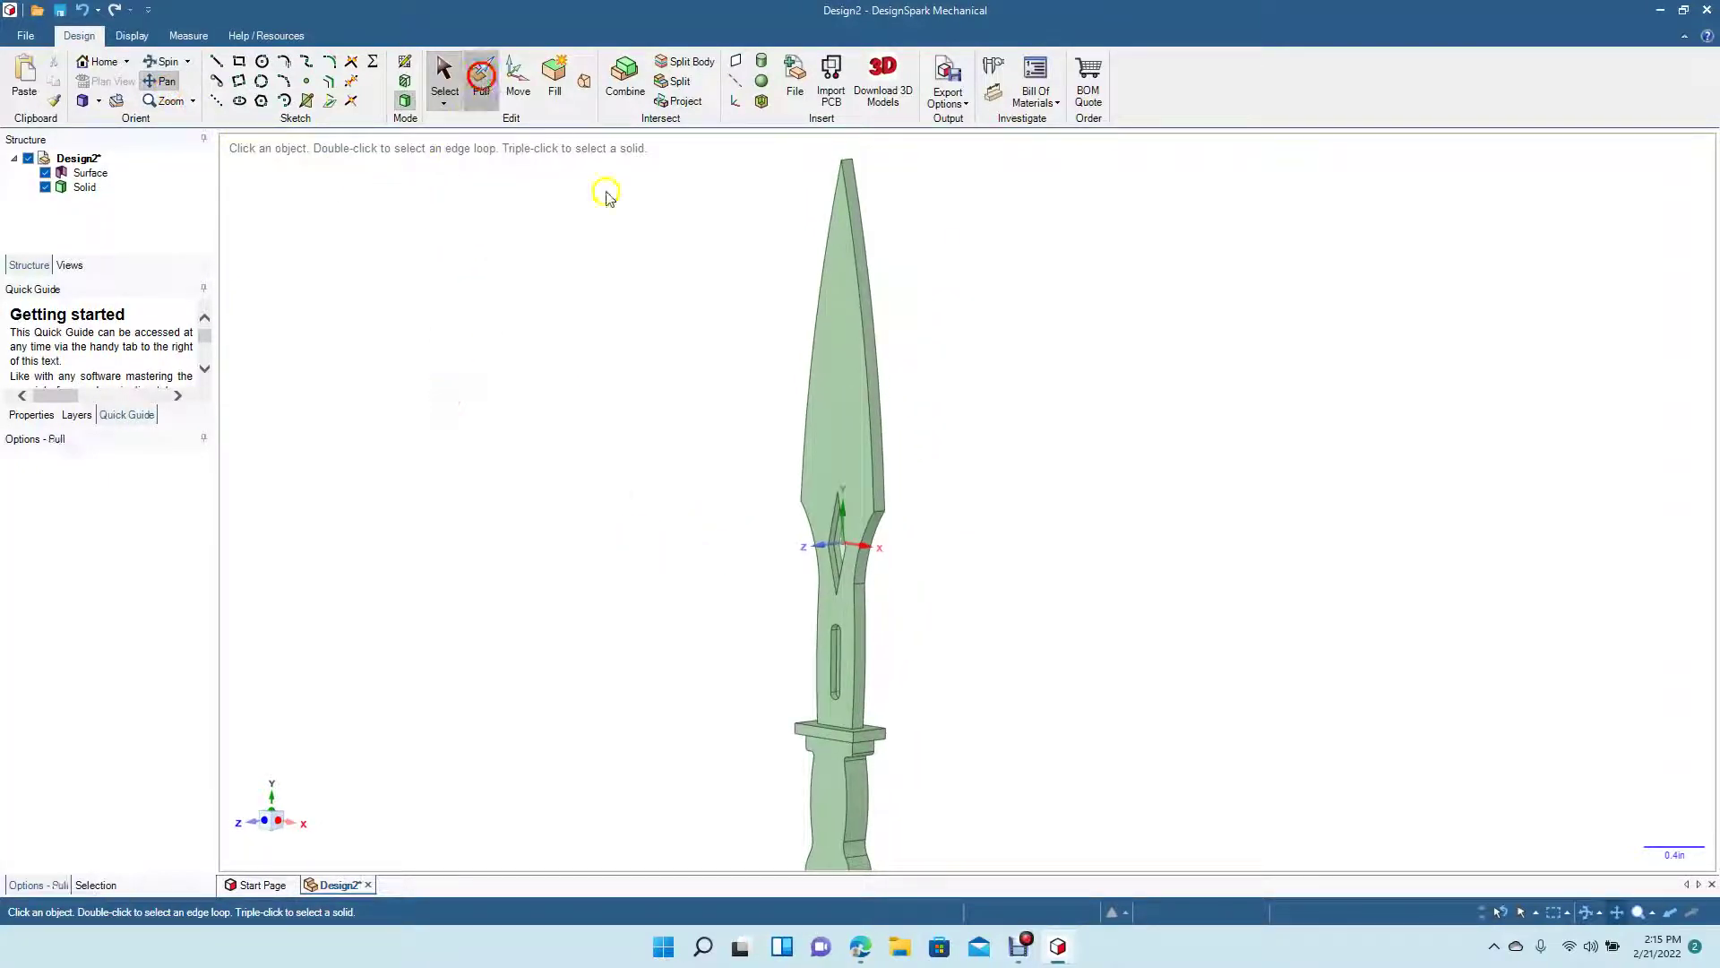
left_click(862, 383)
left_click(872, 390)
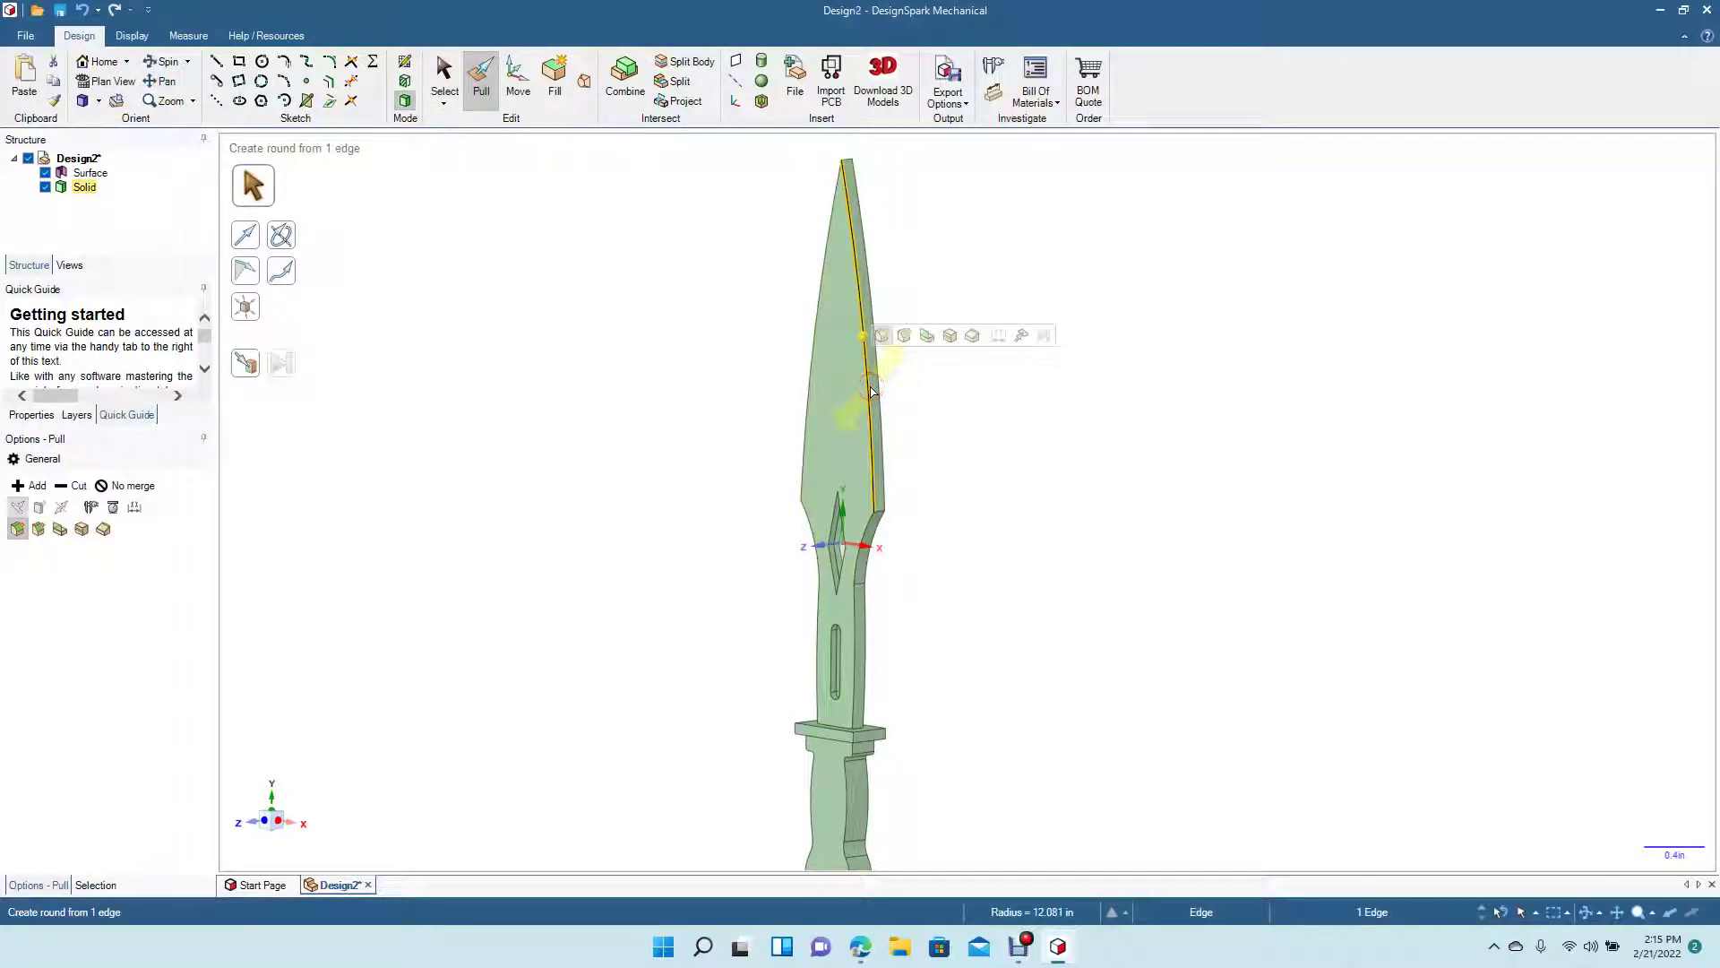
left_click(38, 529)
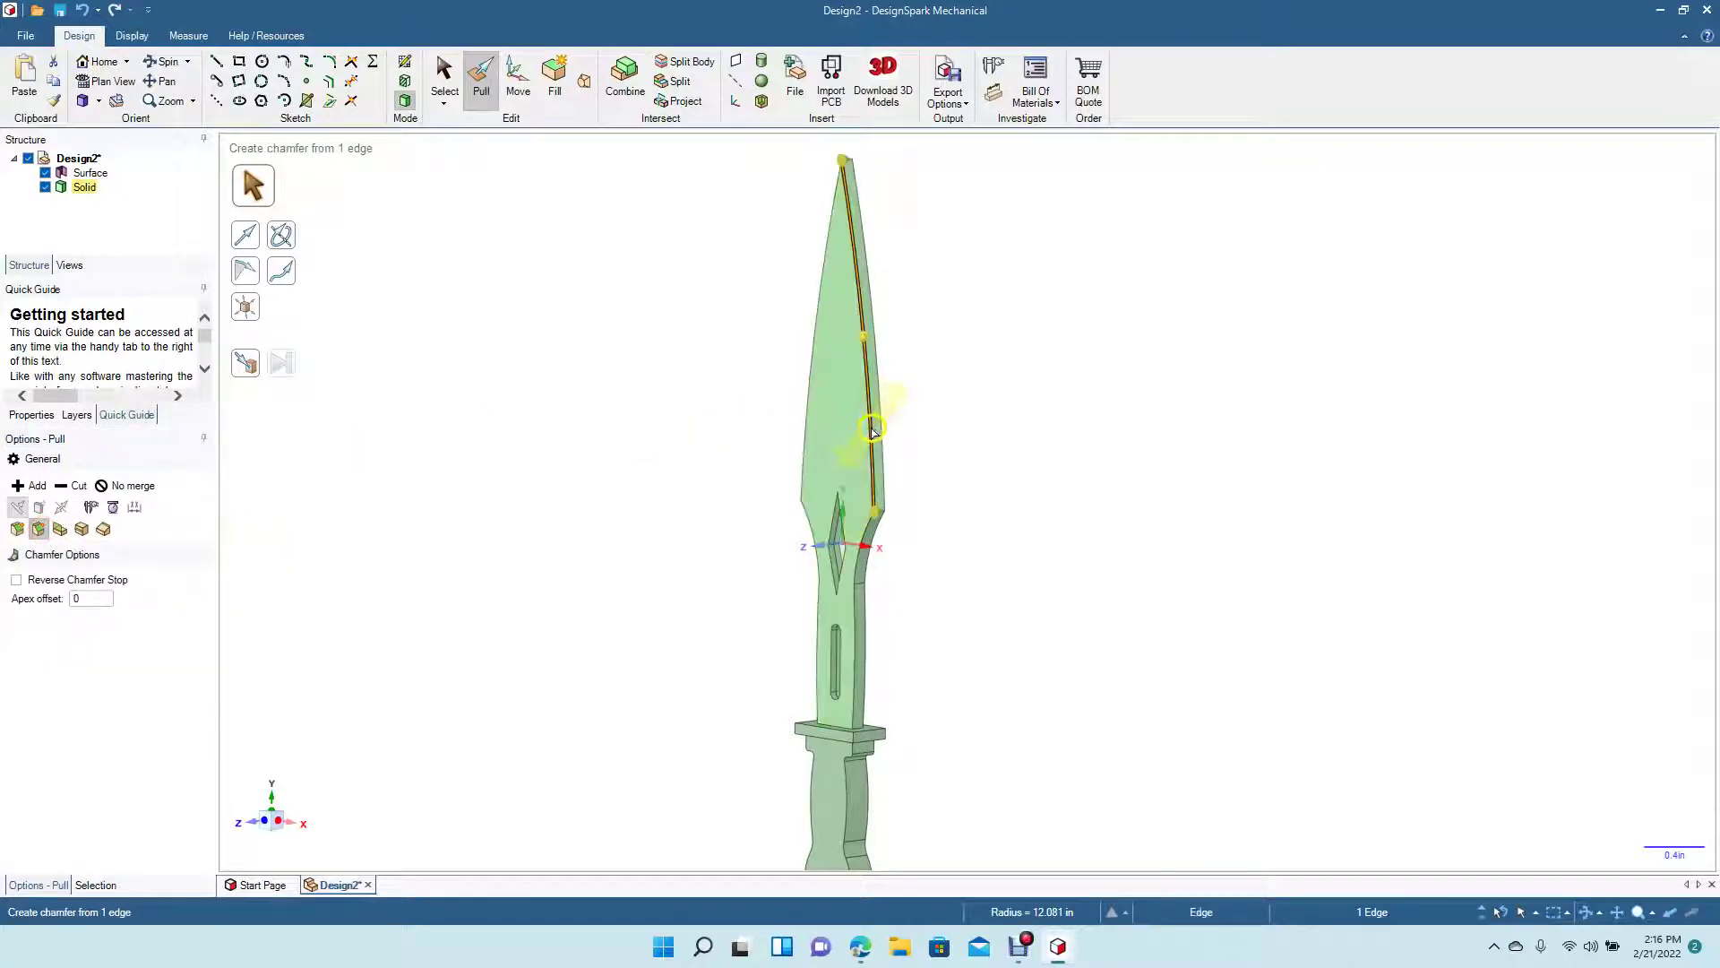
left_click_drag(867, 439, 866, 425)
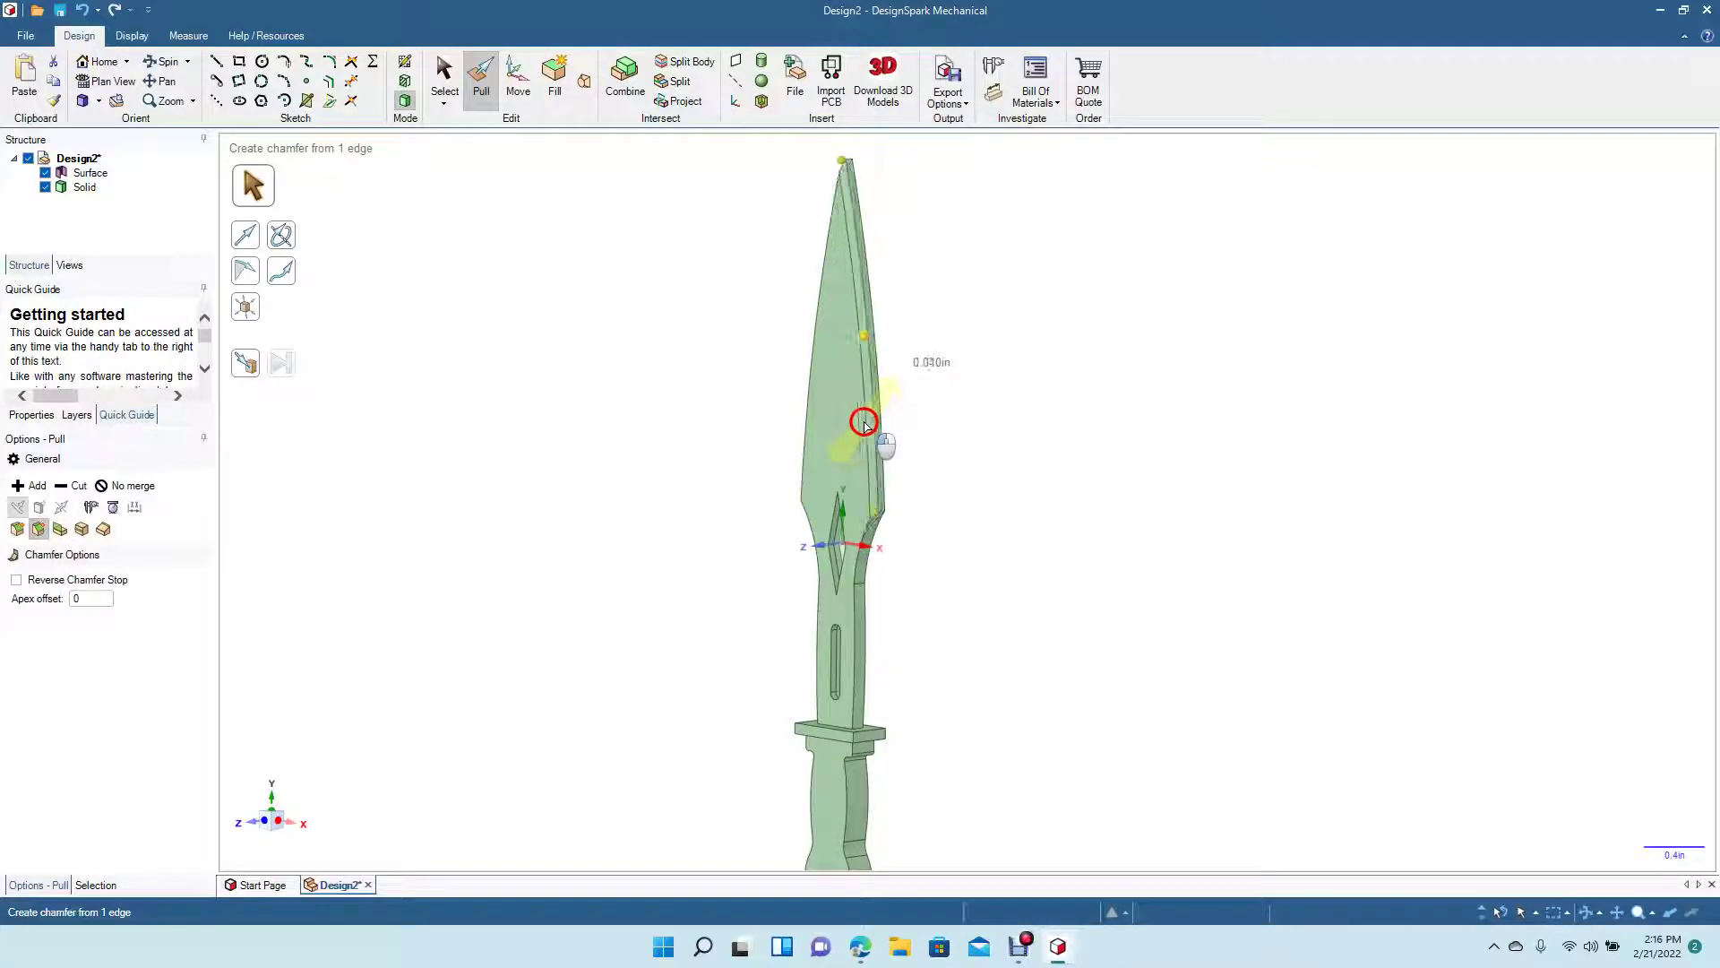
left_click_drag(865, 424, 865, 426)
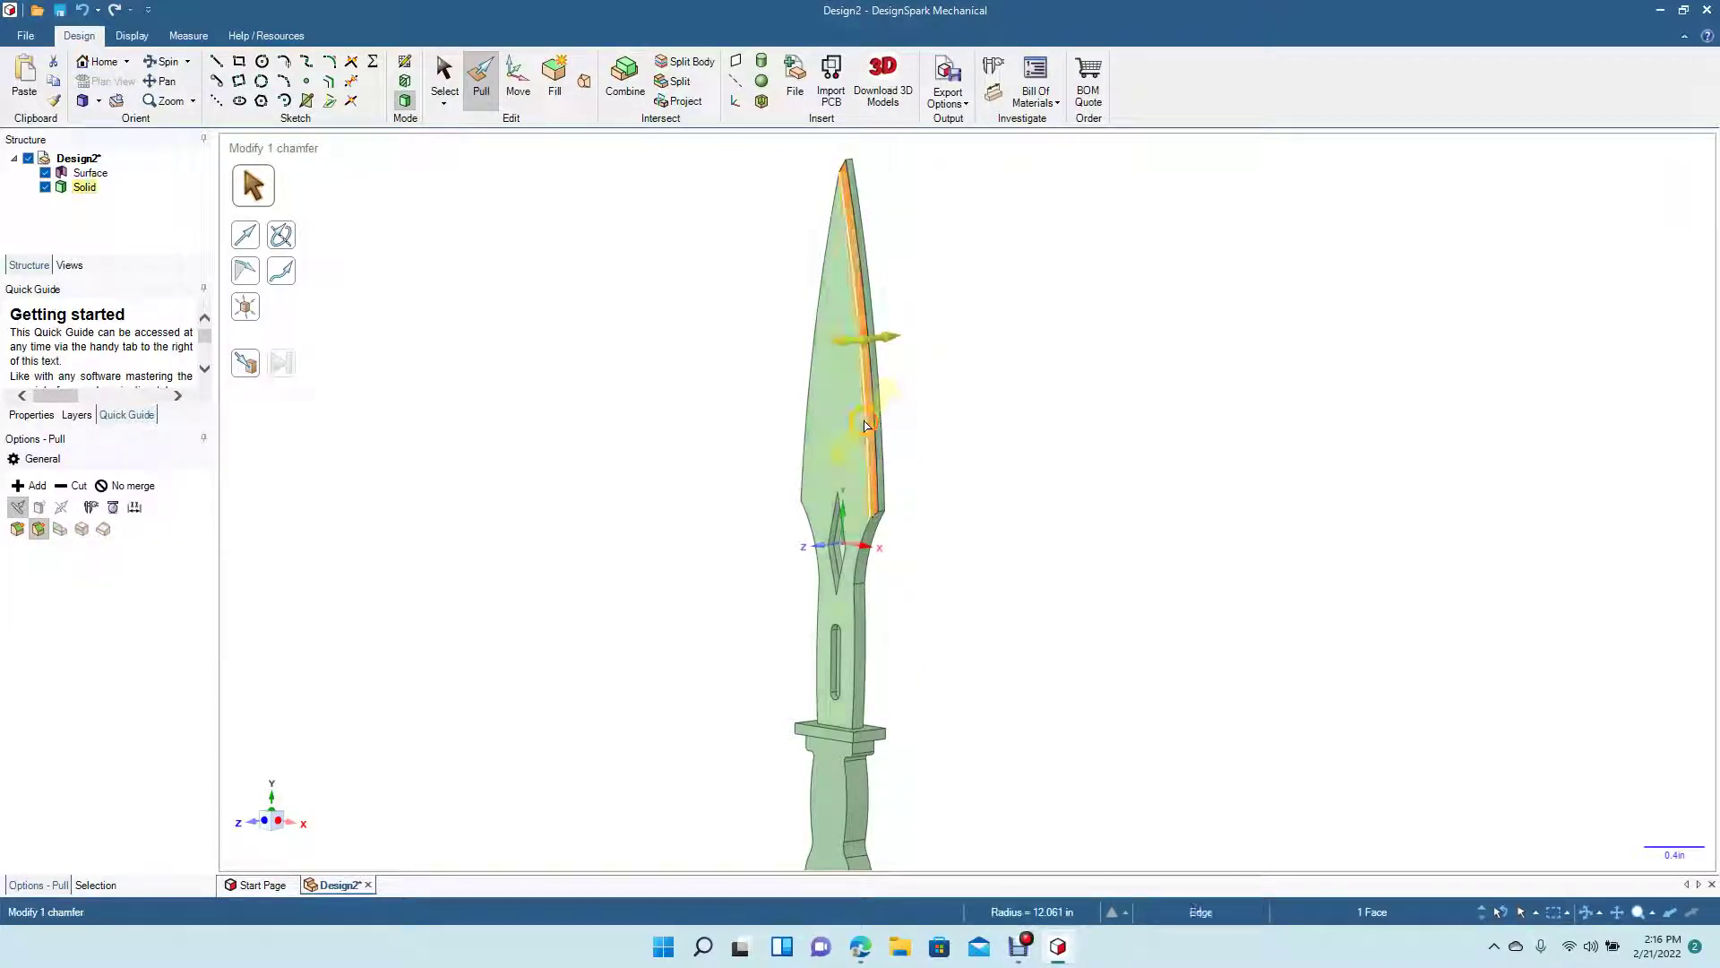
type("0.05")
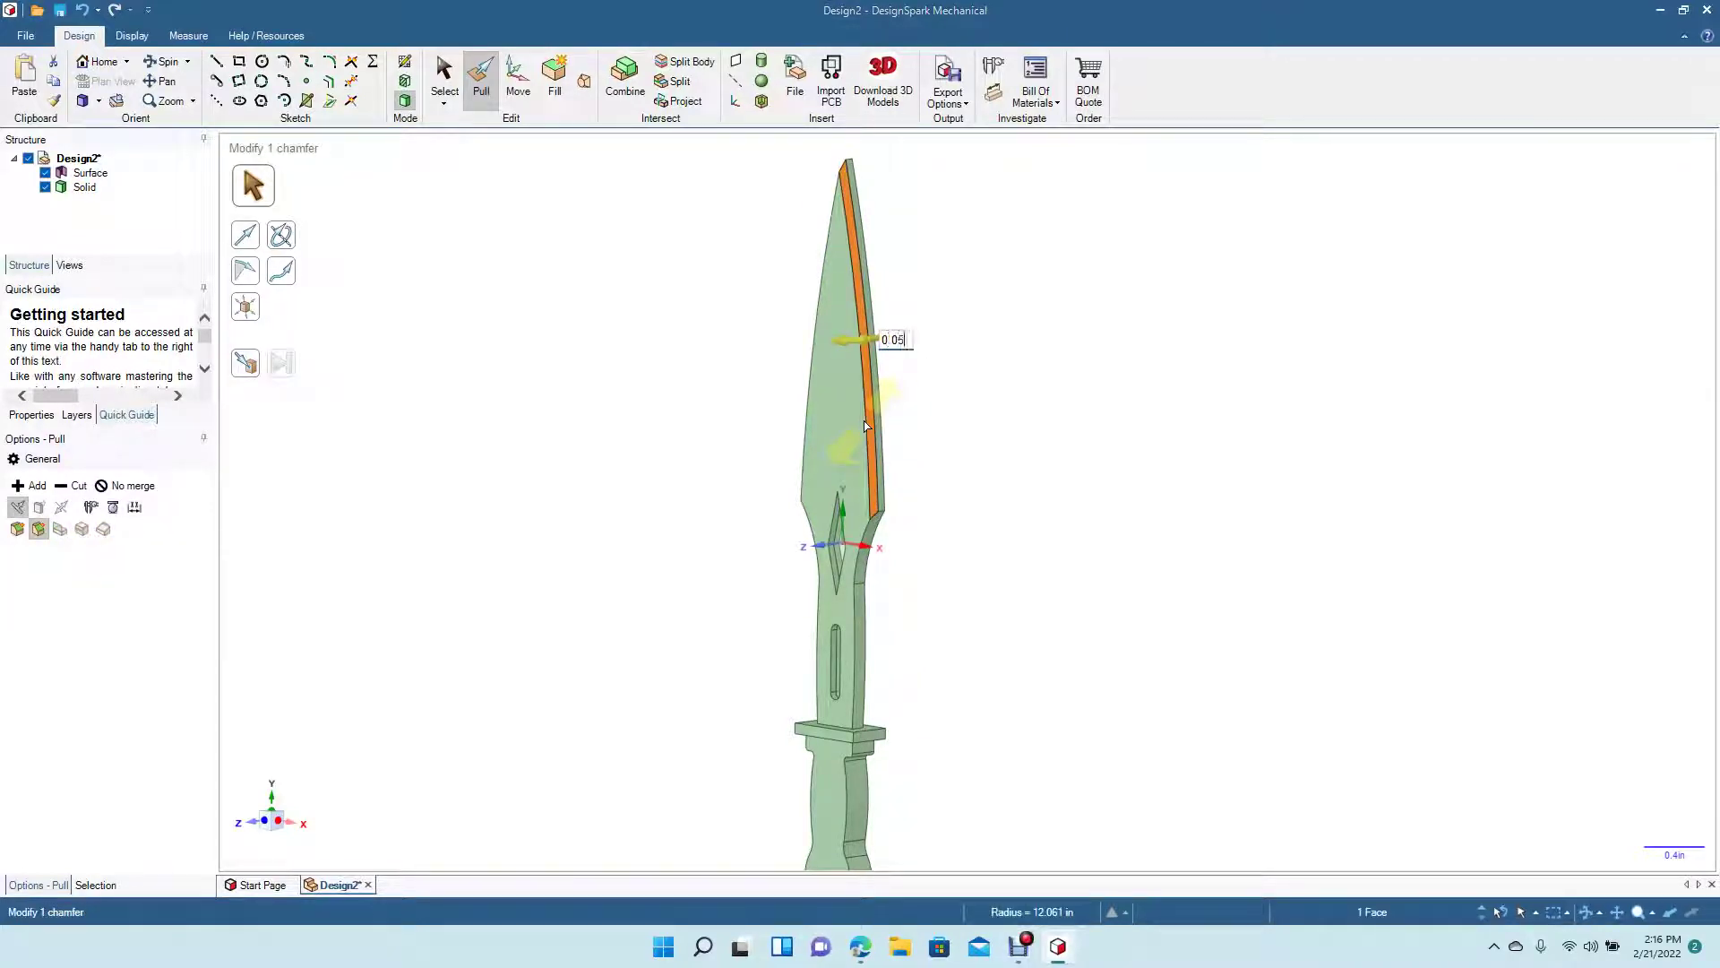
key("Return")
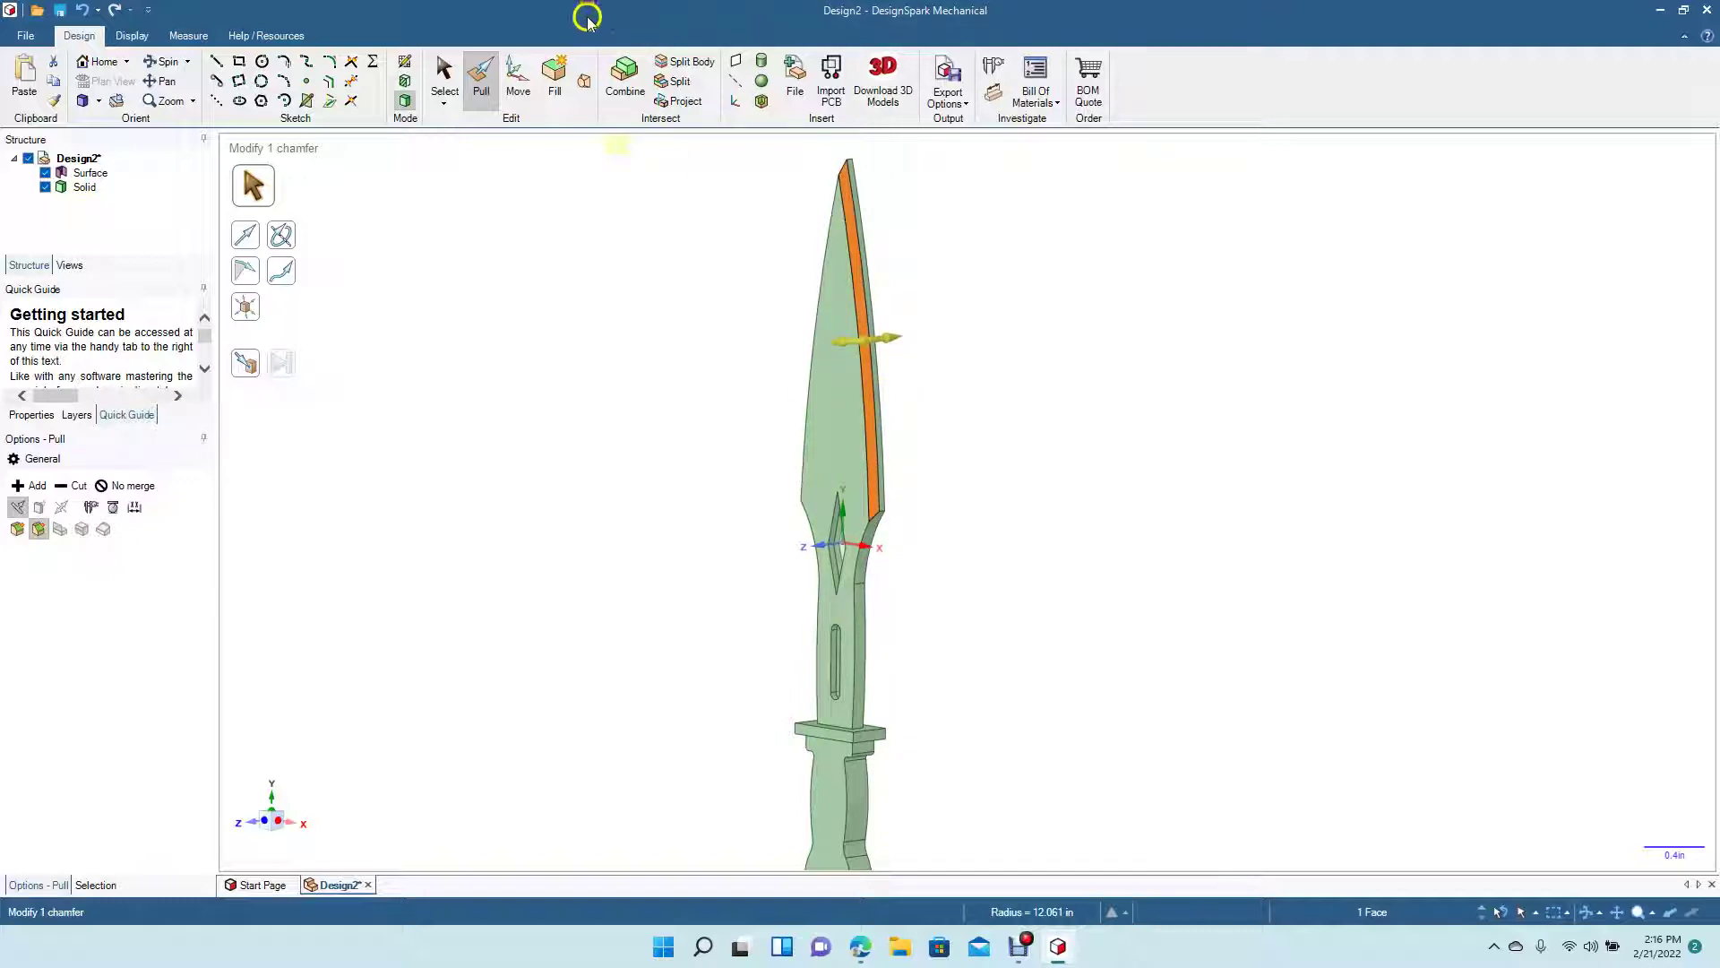
left_click(441, 82)
left_click(543, 355)
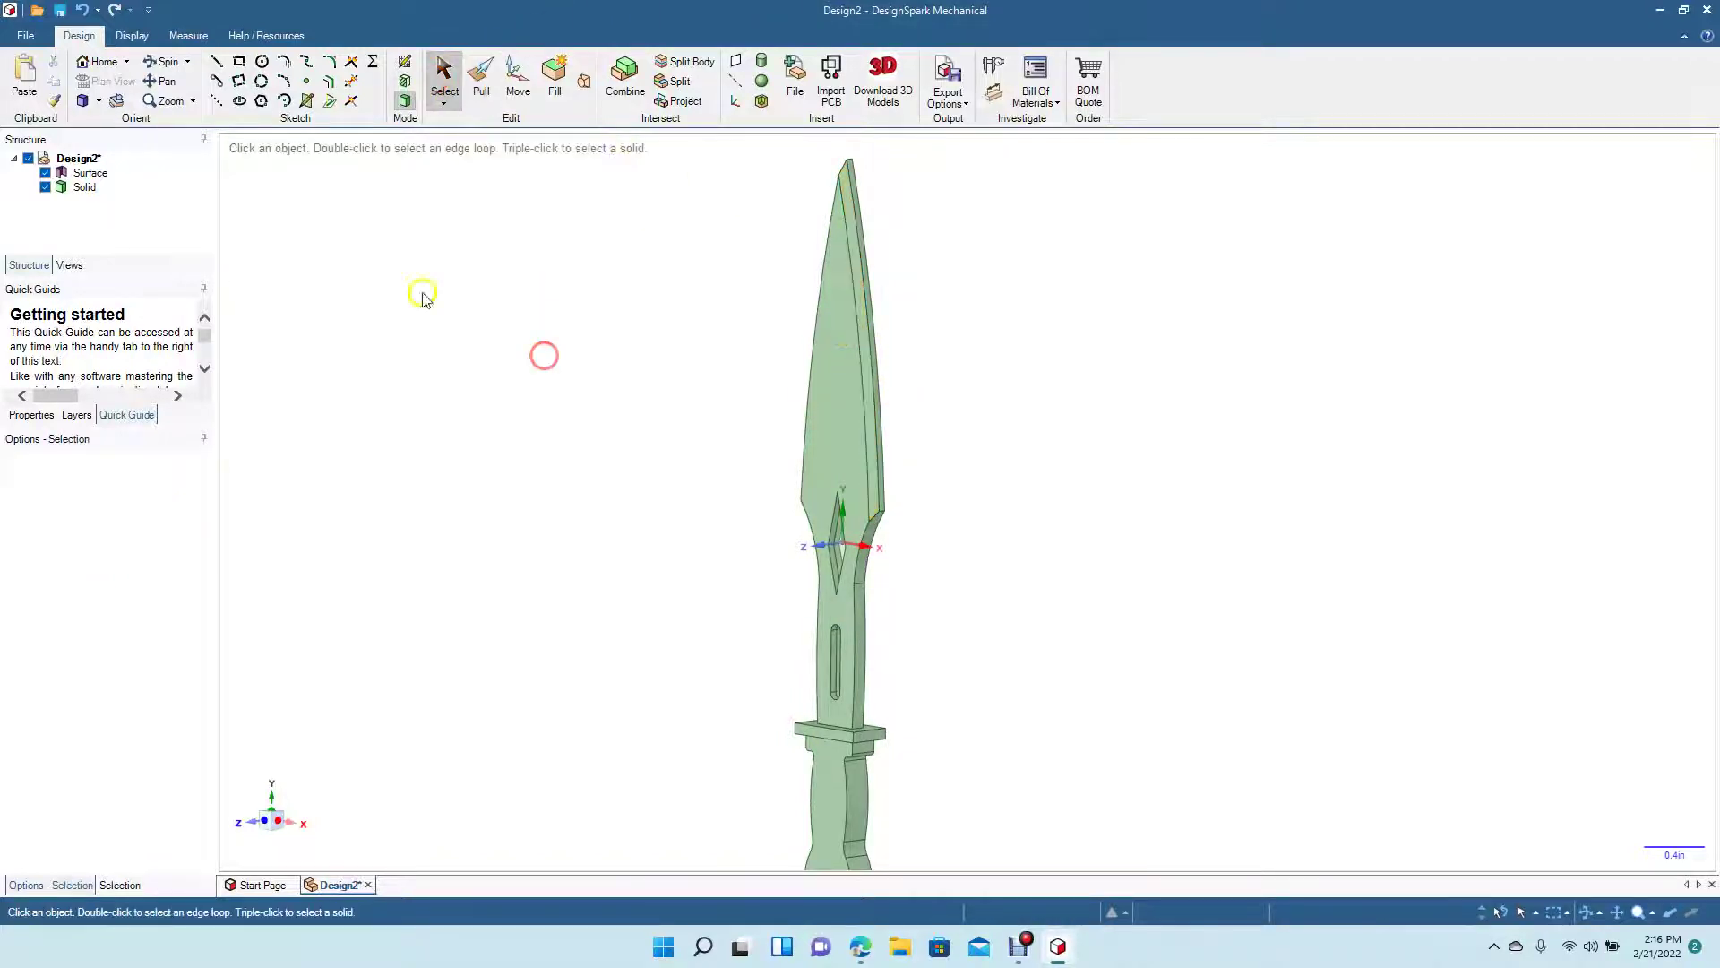
Step: Chamfer the long curved edge of the blade's front face on the -X side by 0.05 in
left_click(164, 62)
left_click_drag(538, 499, 743, 533)
left_click(481, 78)
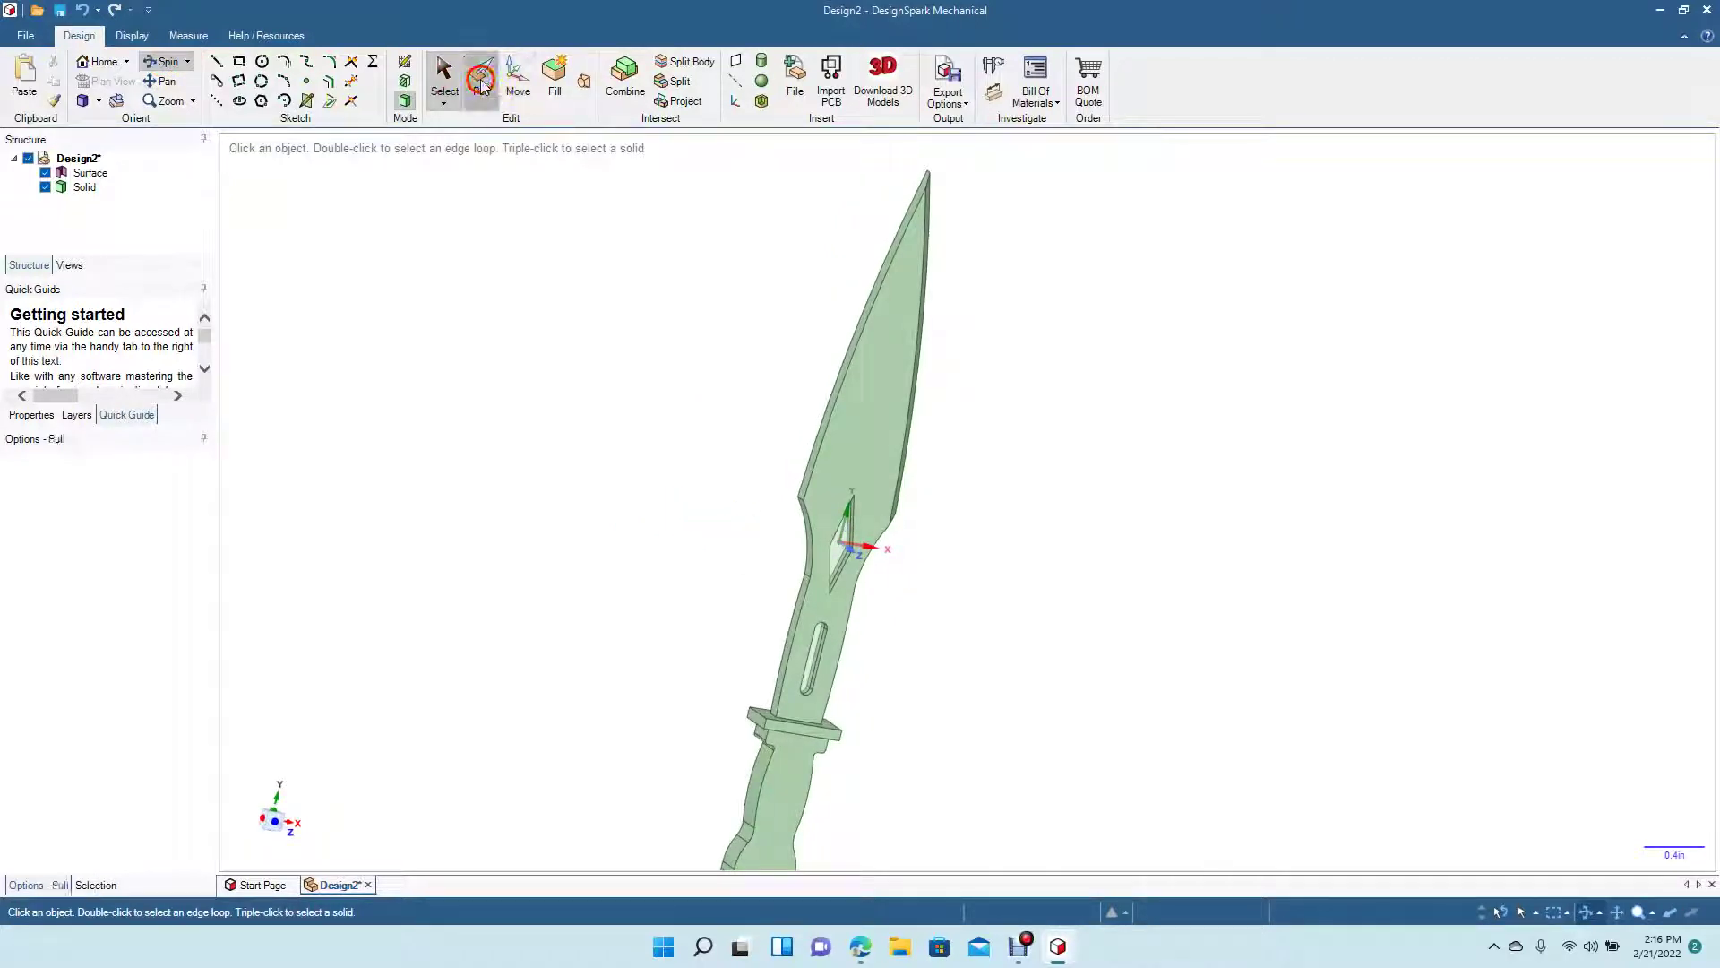
left_click(855, 364)
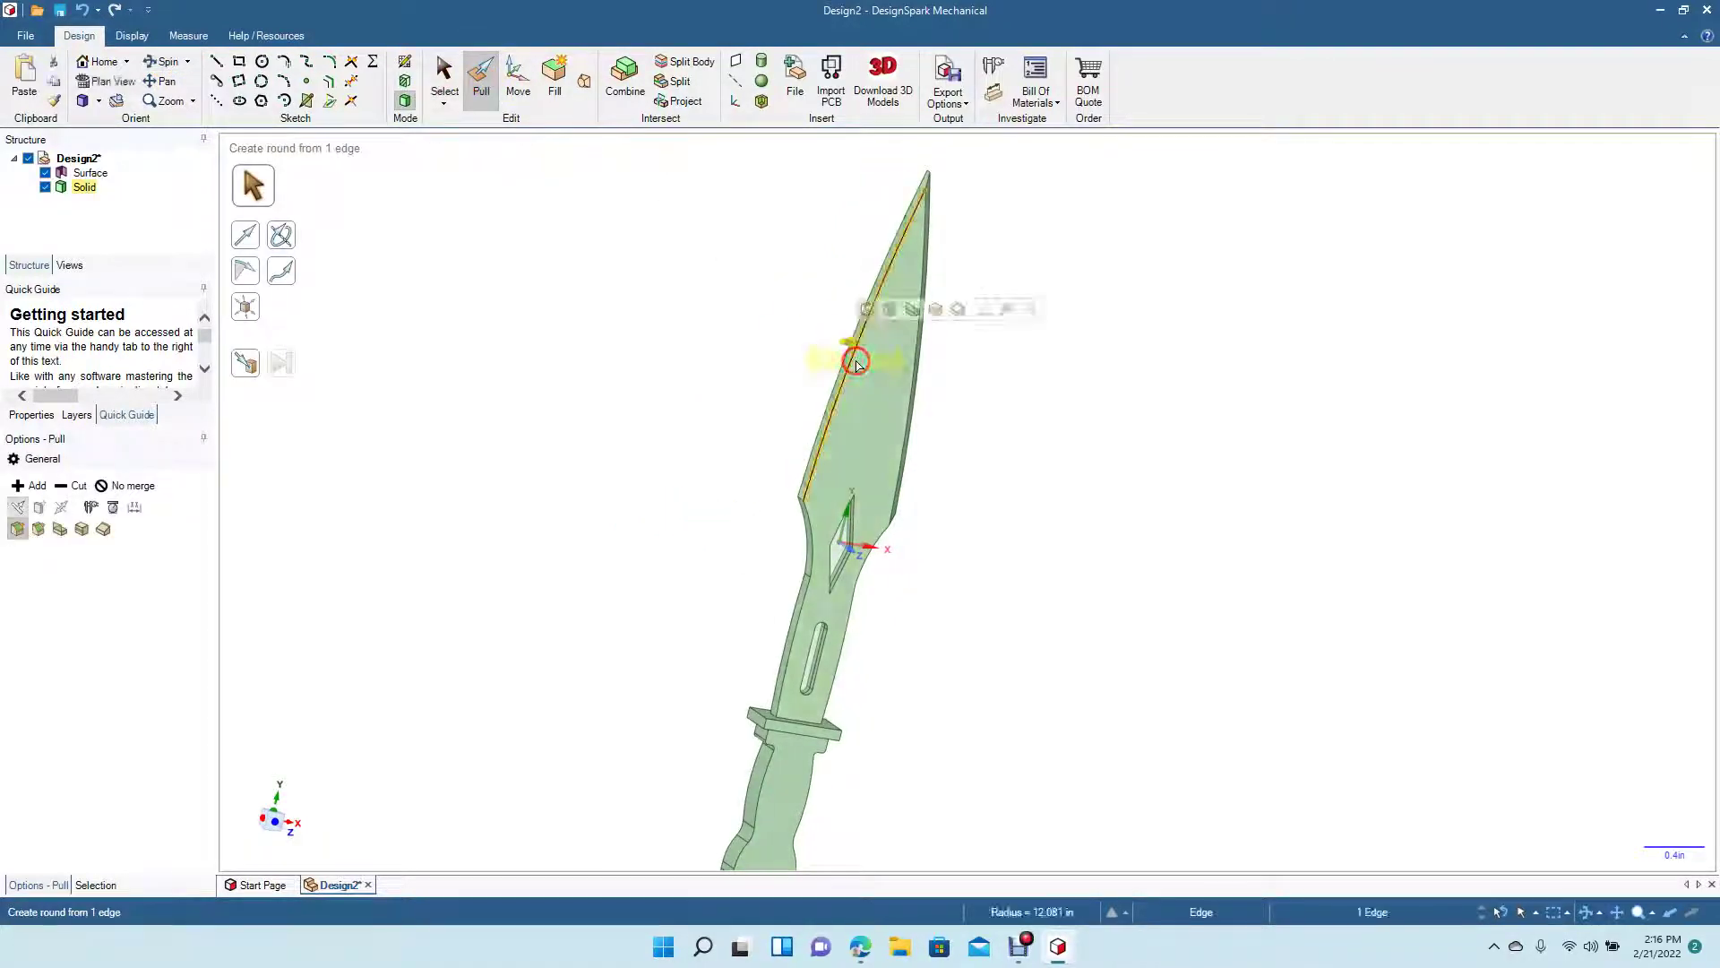
type("0")
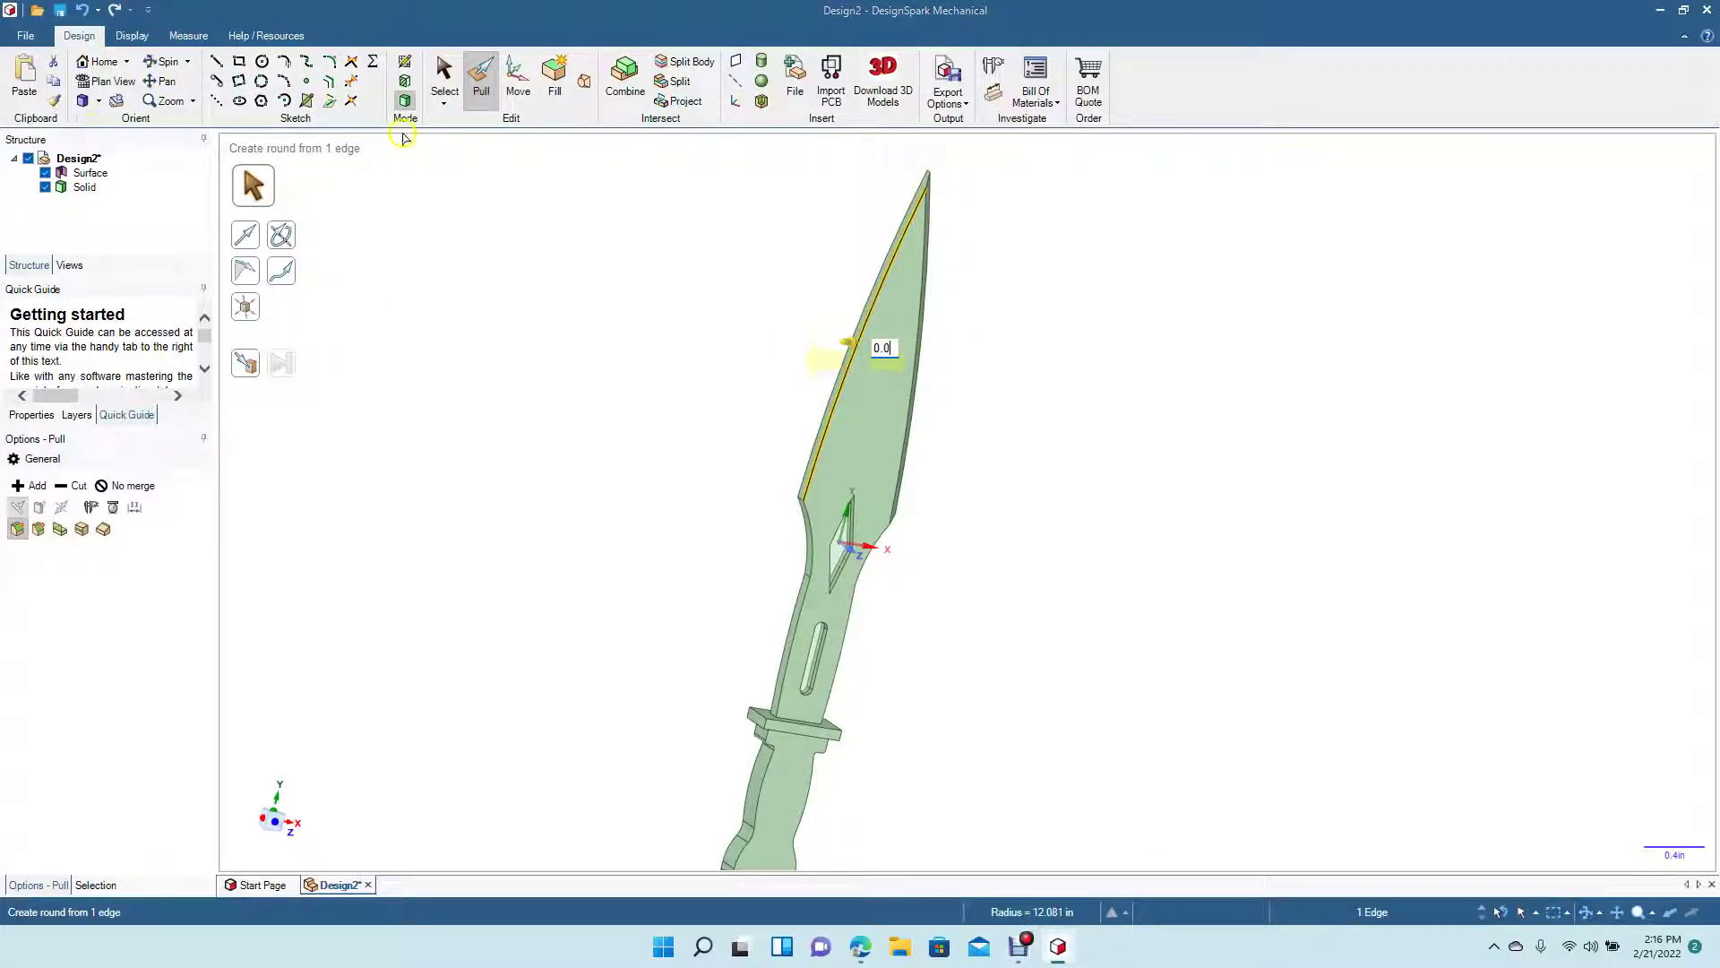
key("Return")
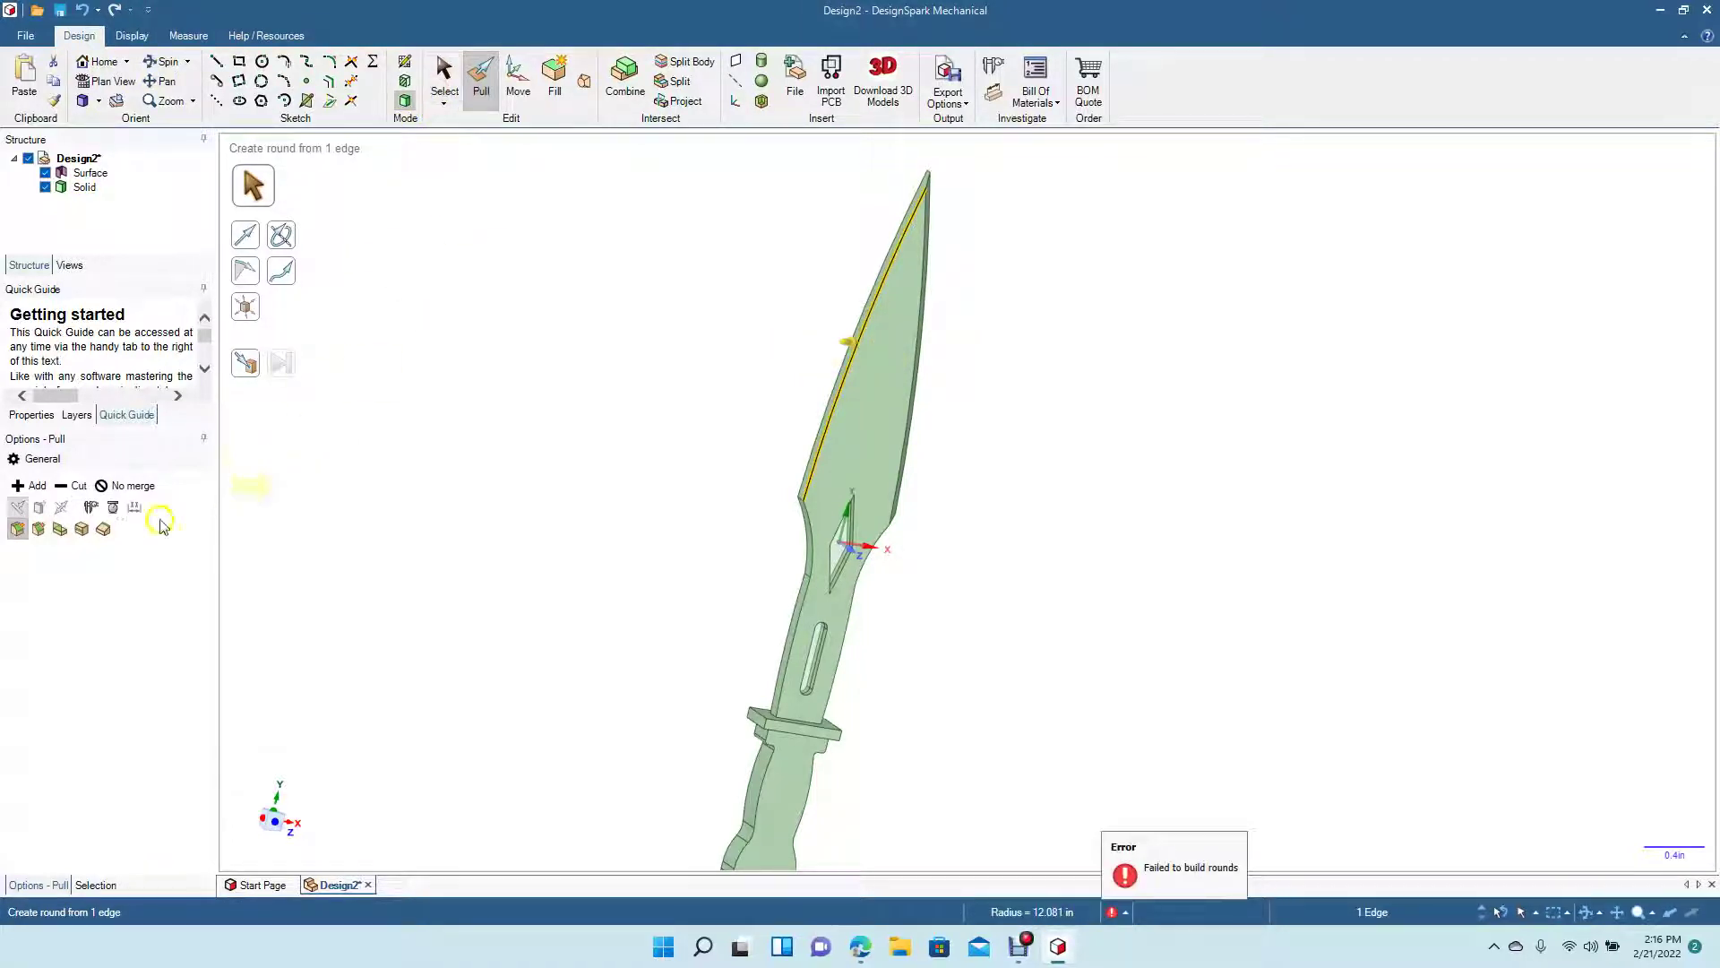
left_click(39, 530)
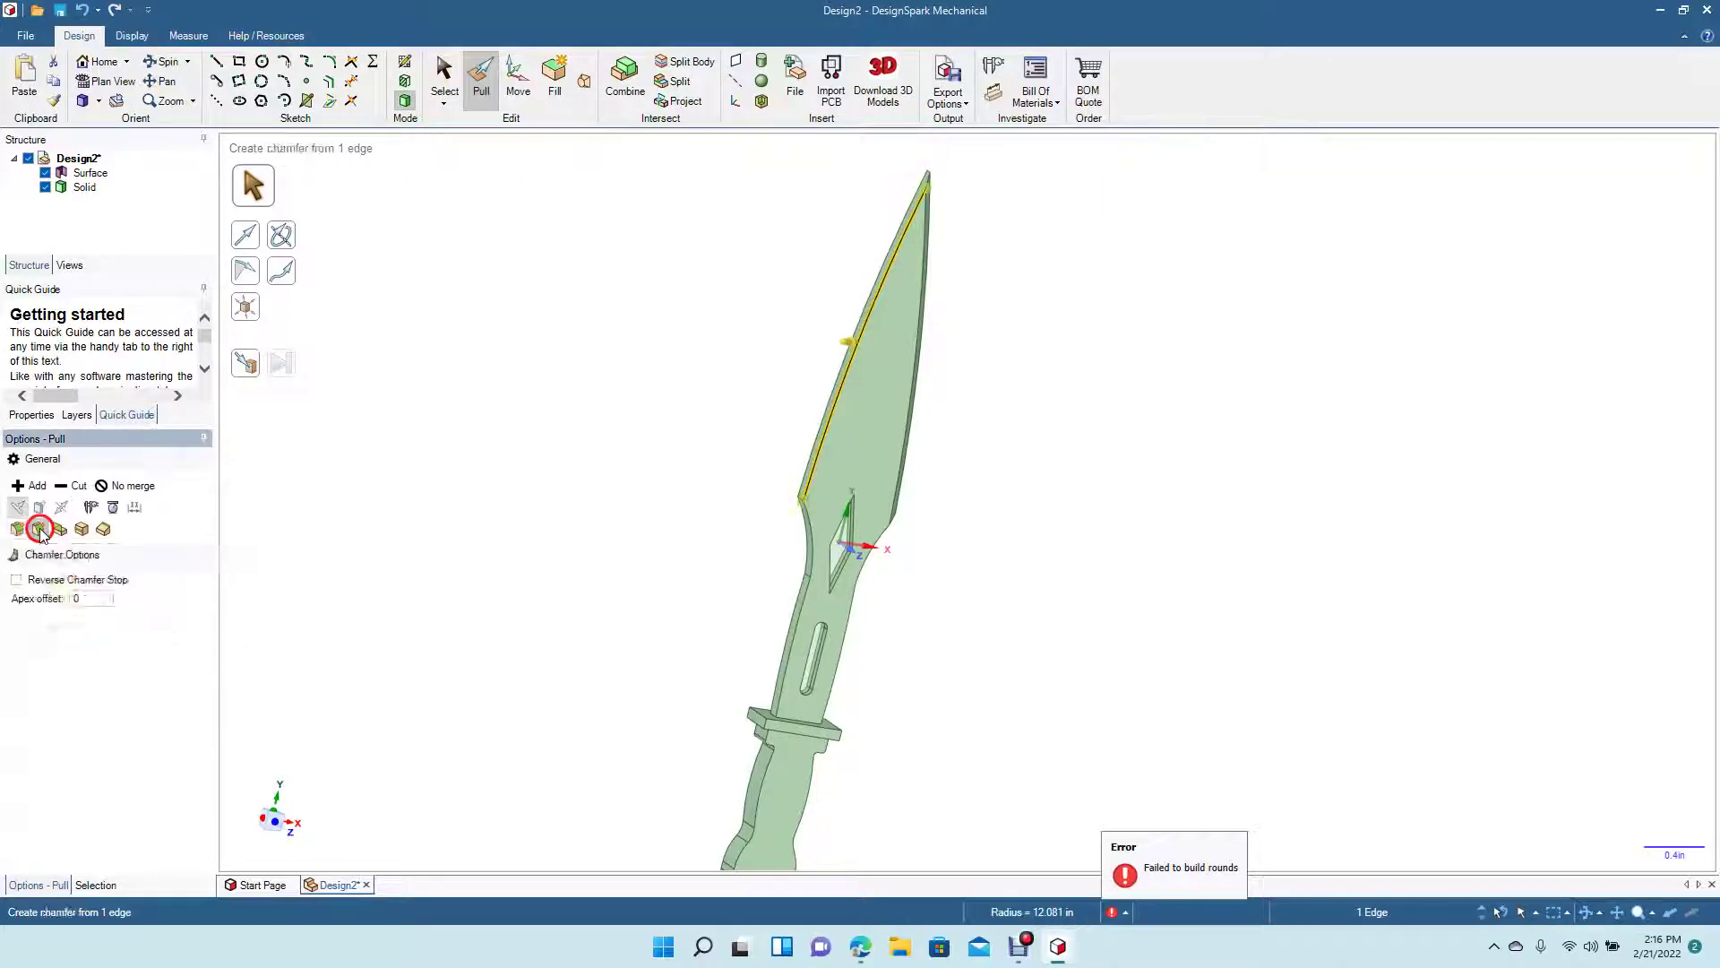
type("0")
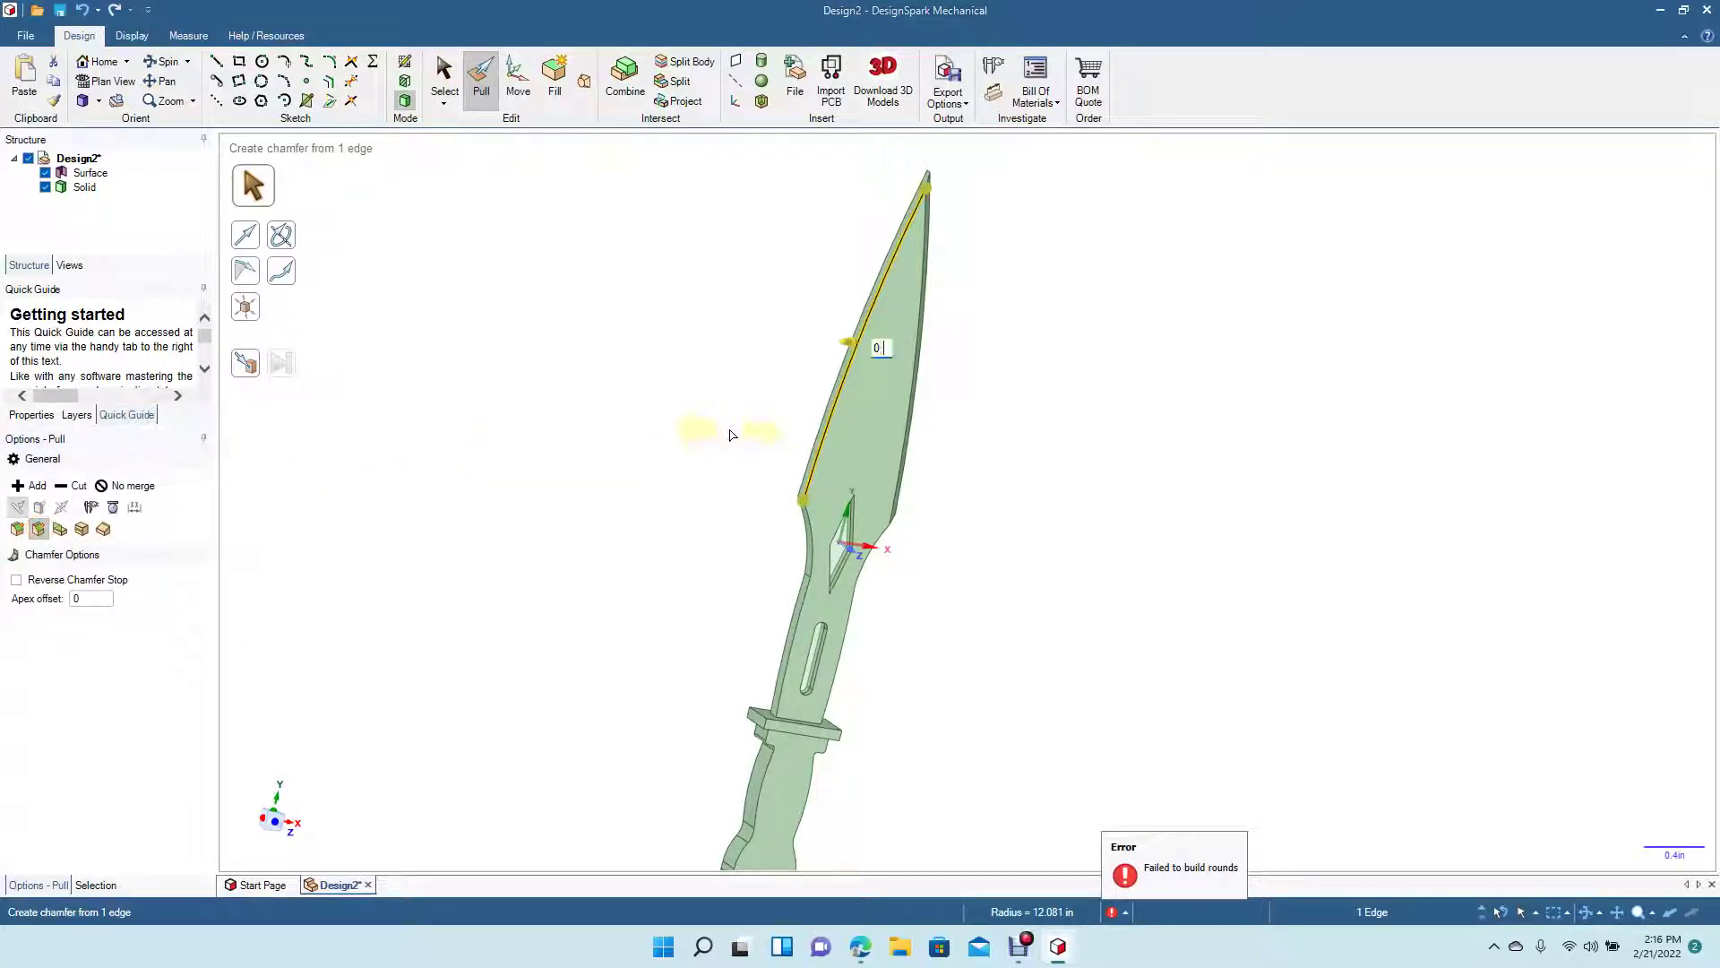
type(".05")
key("Return")
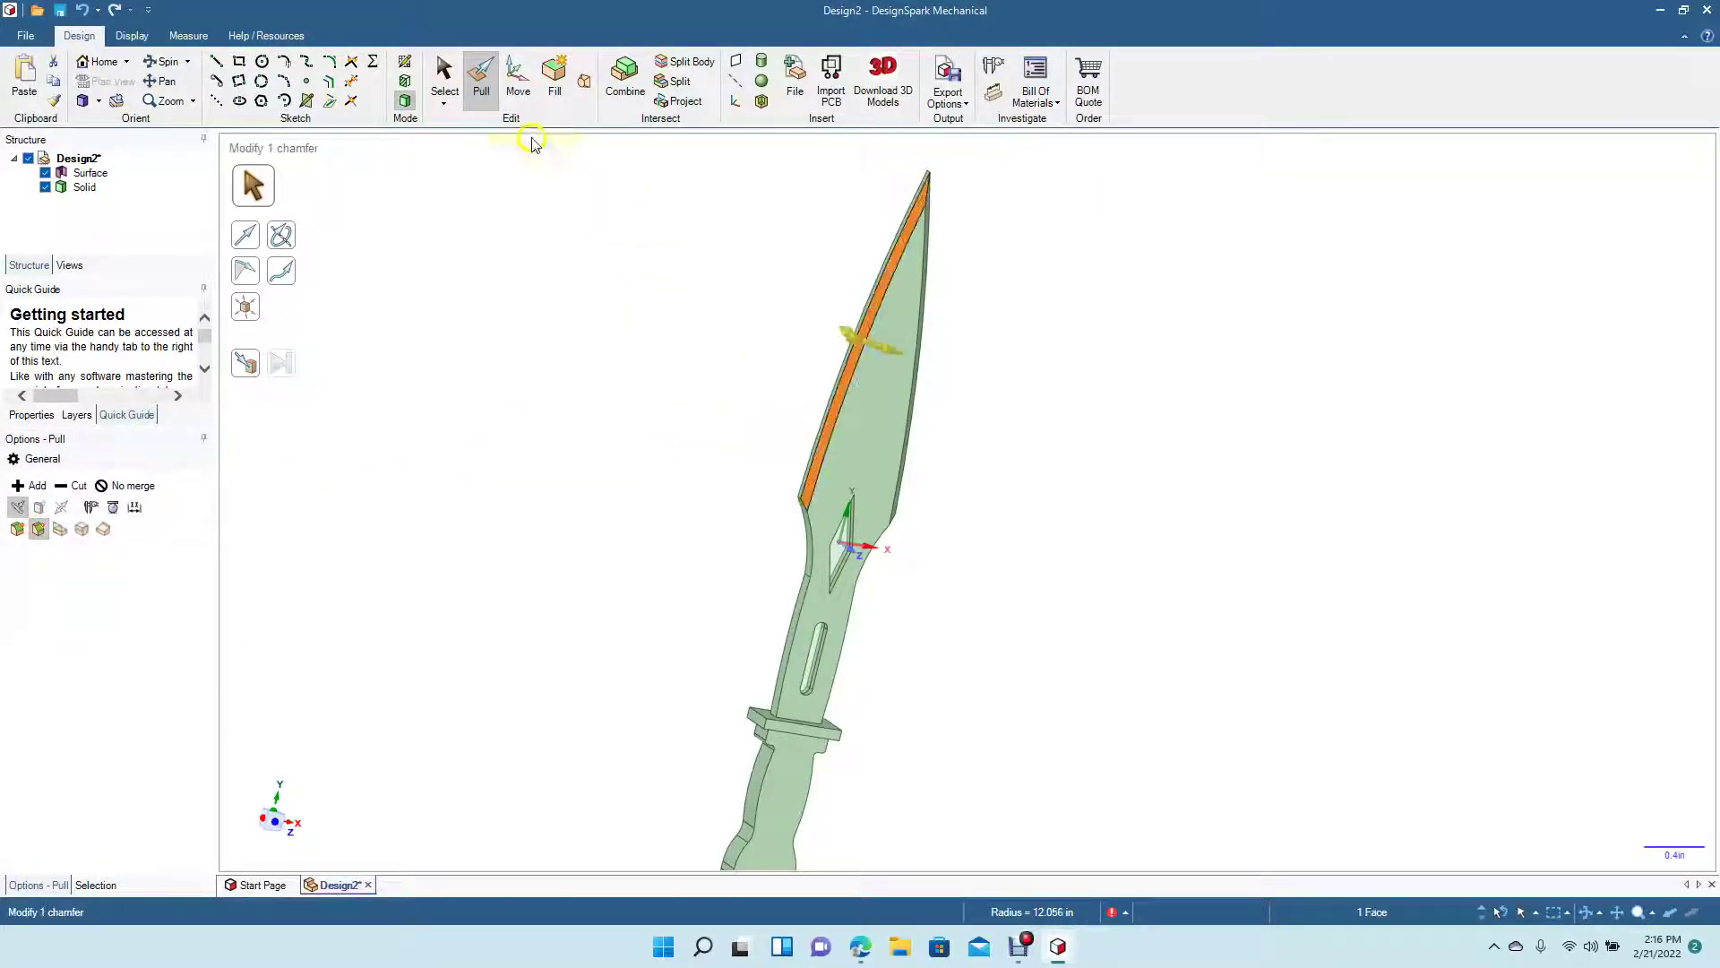
left_click(445, 75)
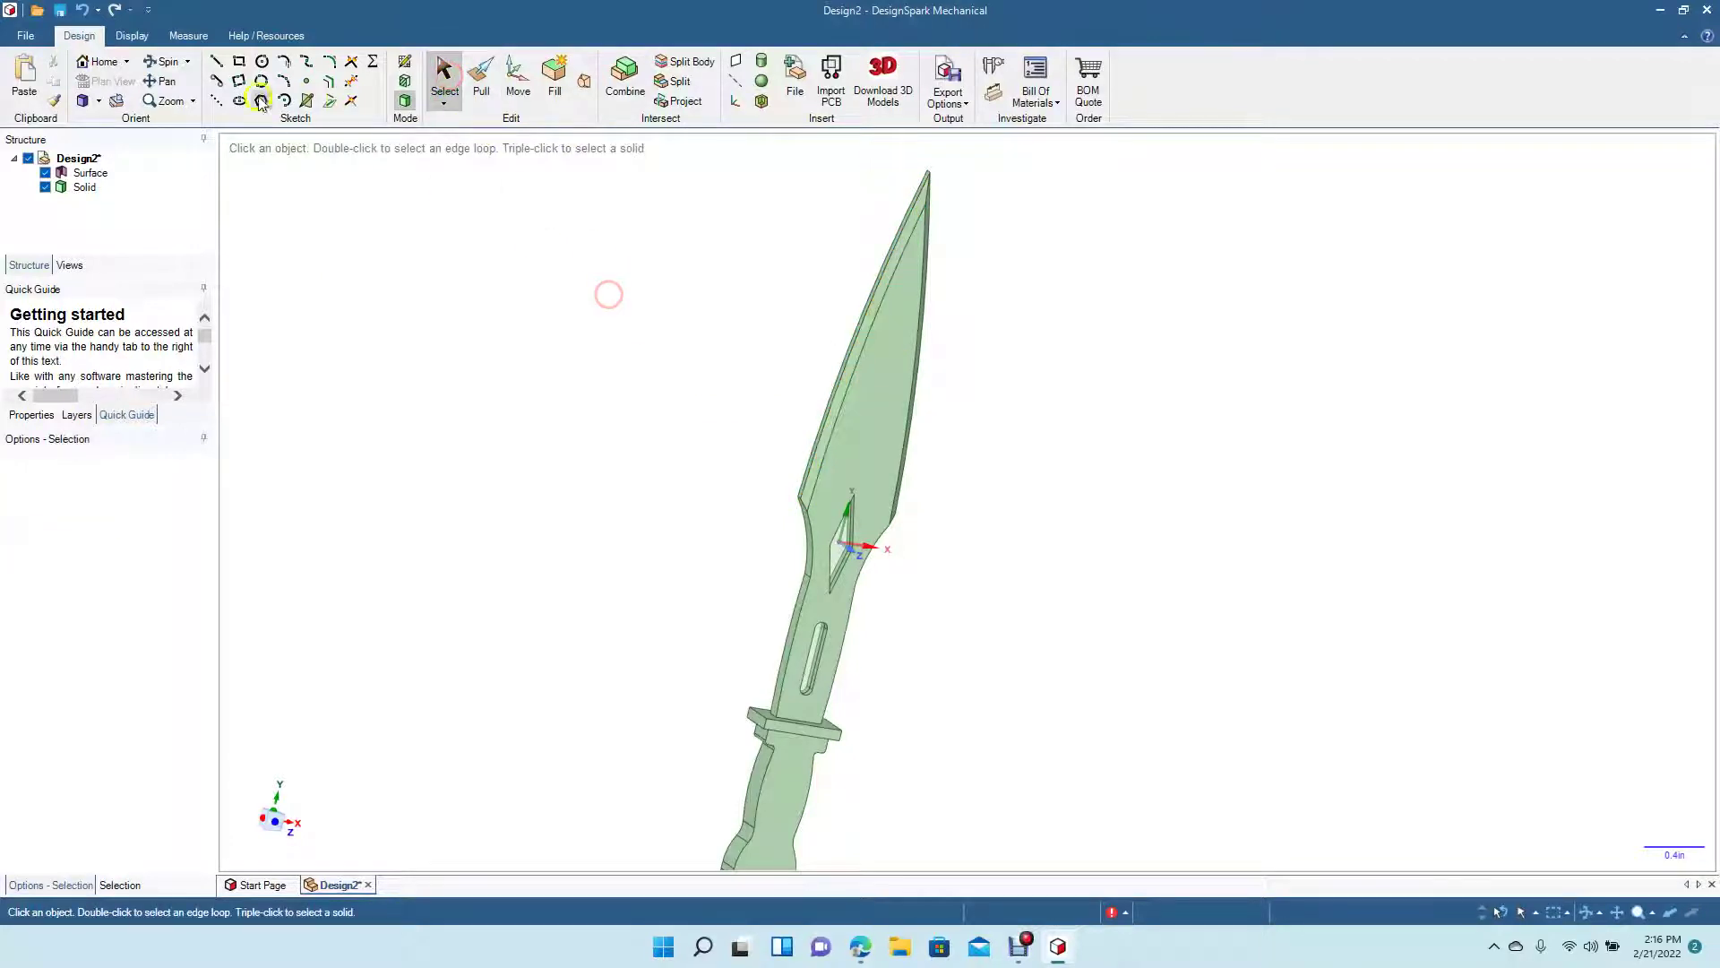
Step: Chamfer both long curved edges of the blade's back face to match the front-face chamfers
left_click(163, 61)
left_click_drag(988, 453, 465, 573)
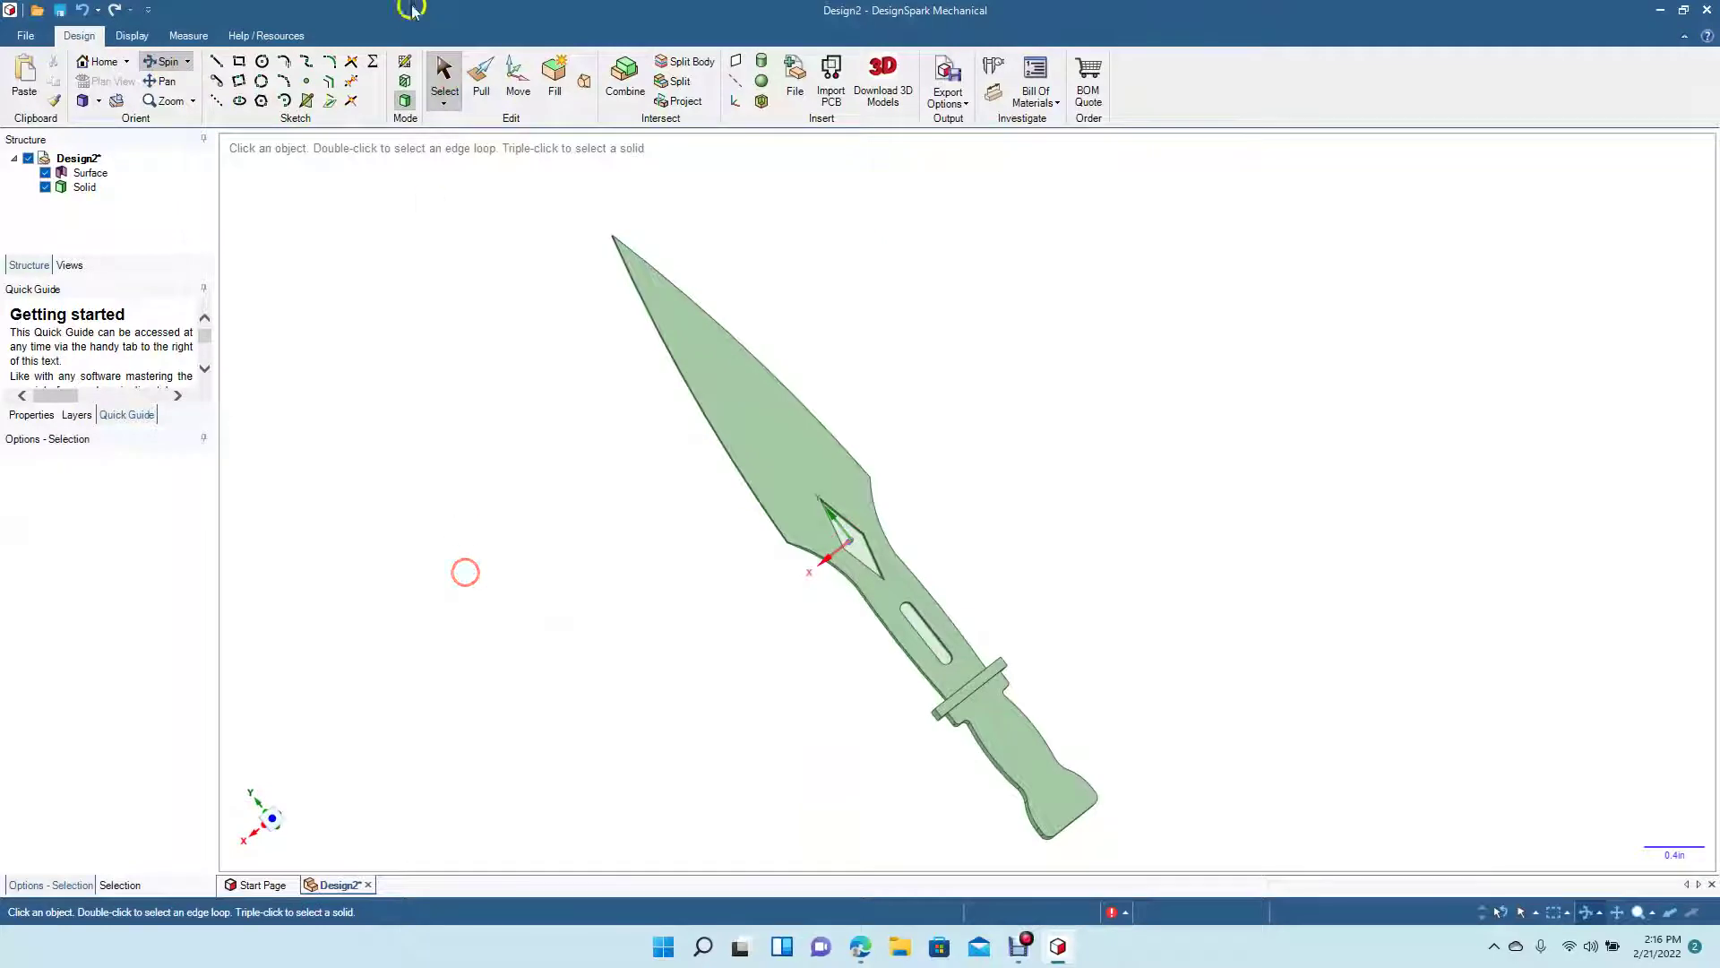
left_click(481, 75)
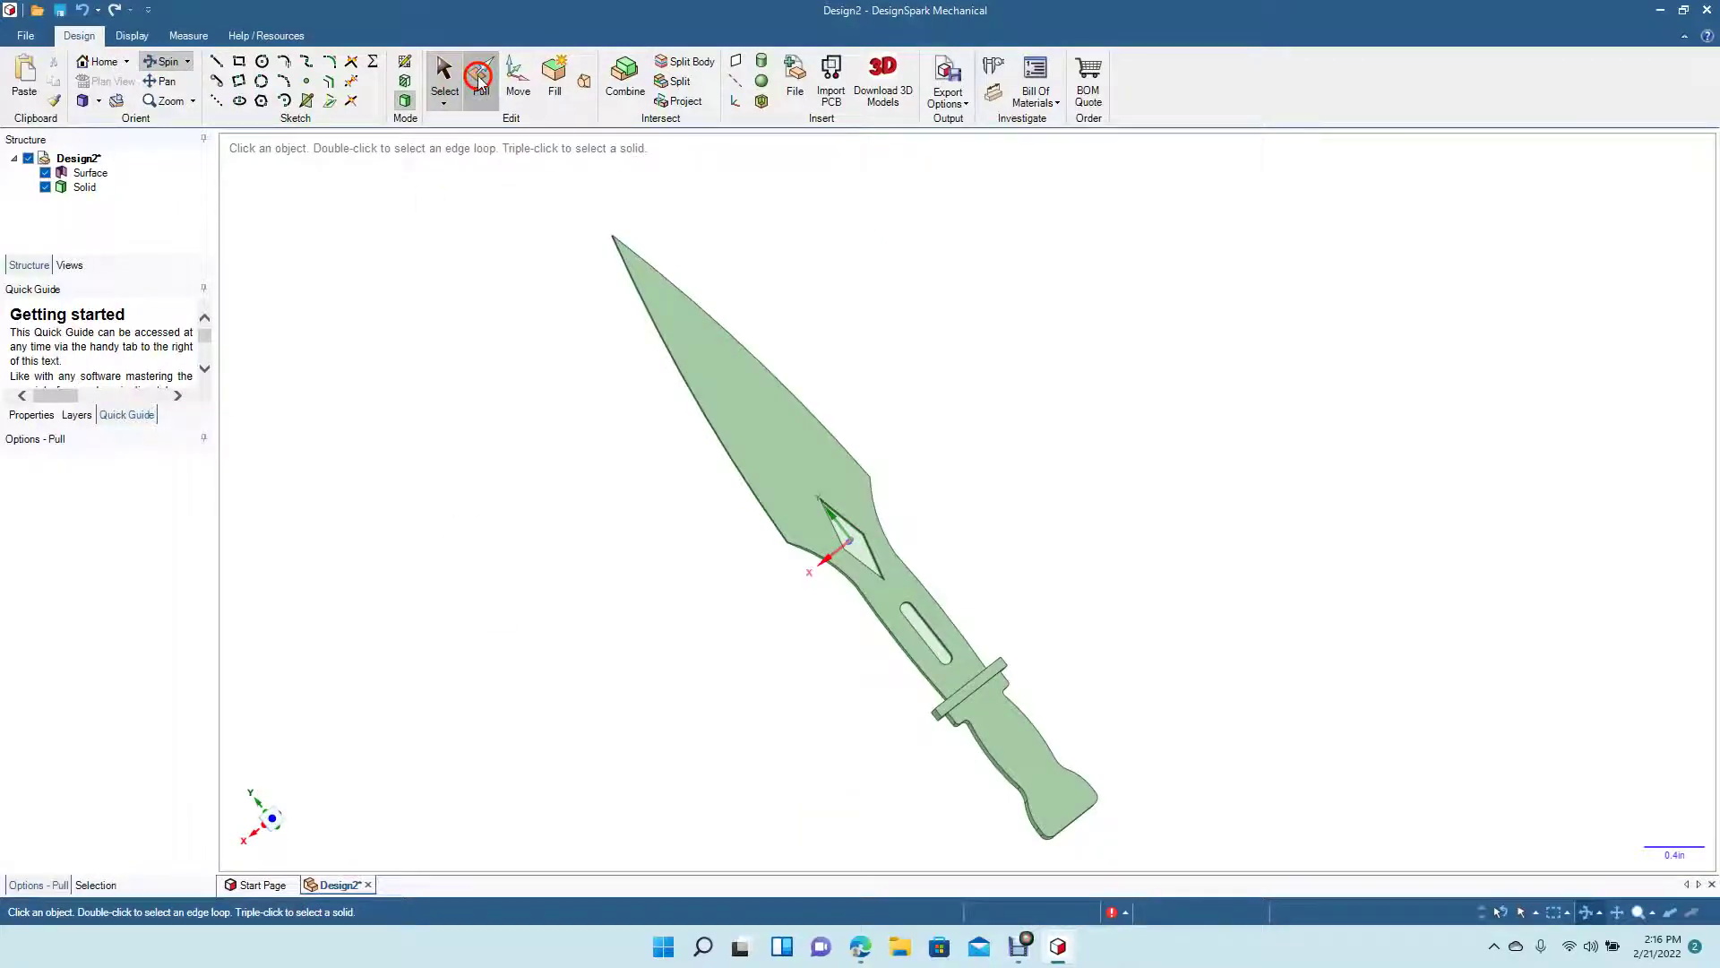
left_click(716, 439)
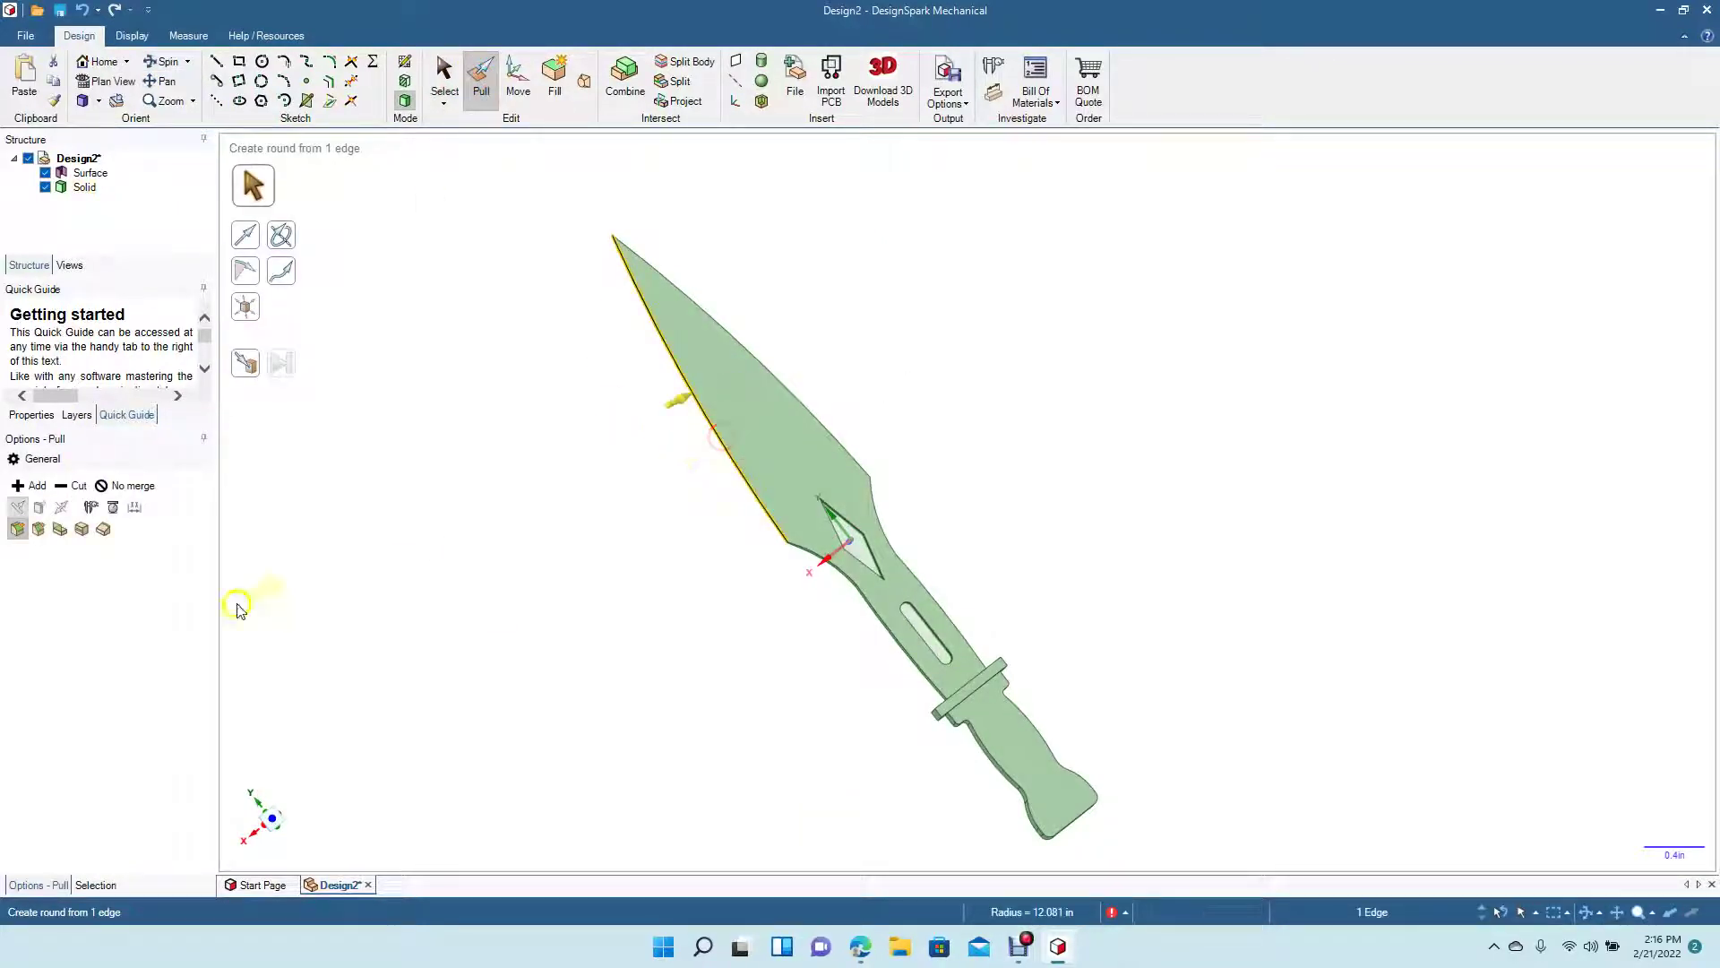
left_click(38, 529)
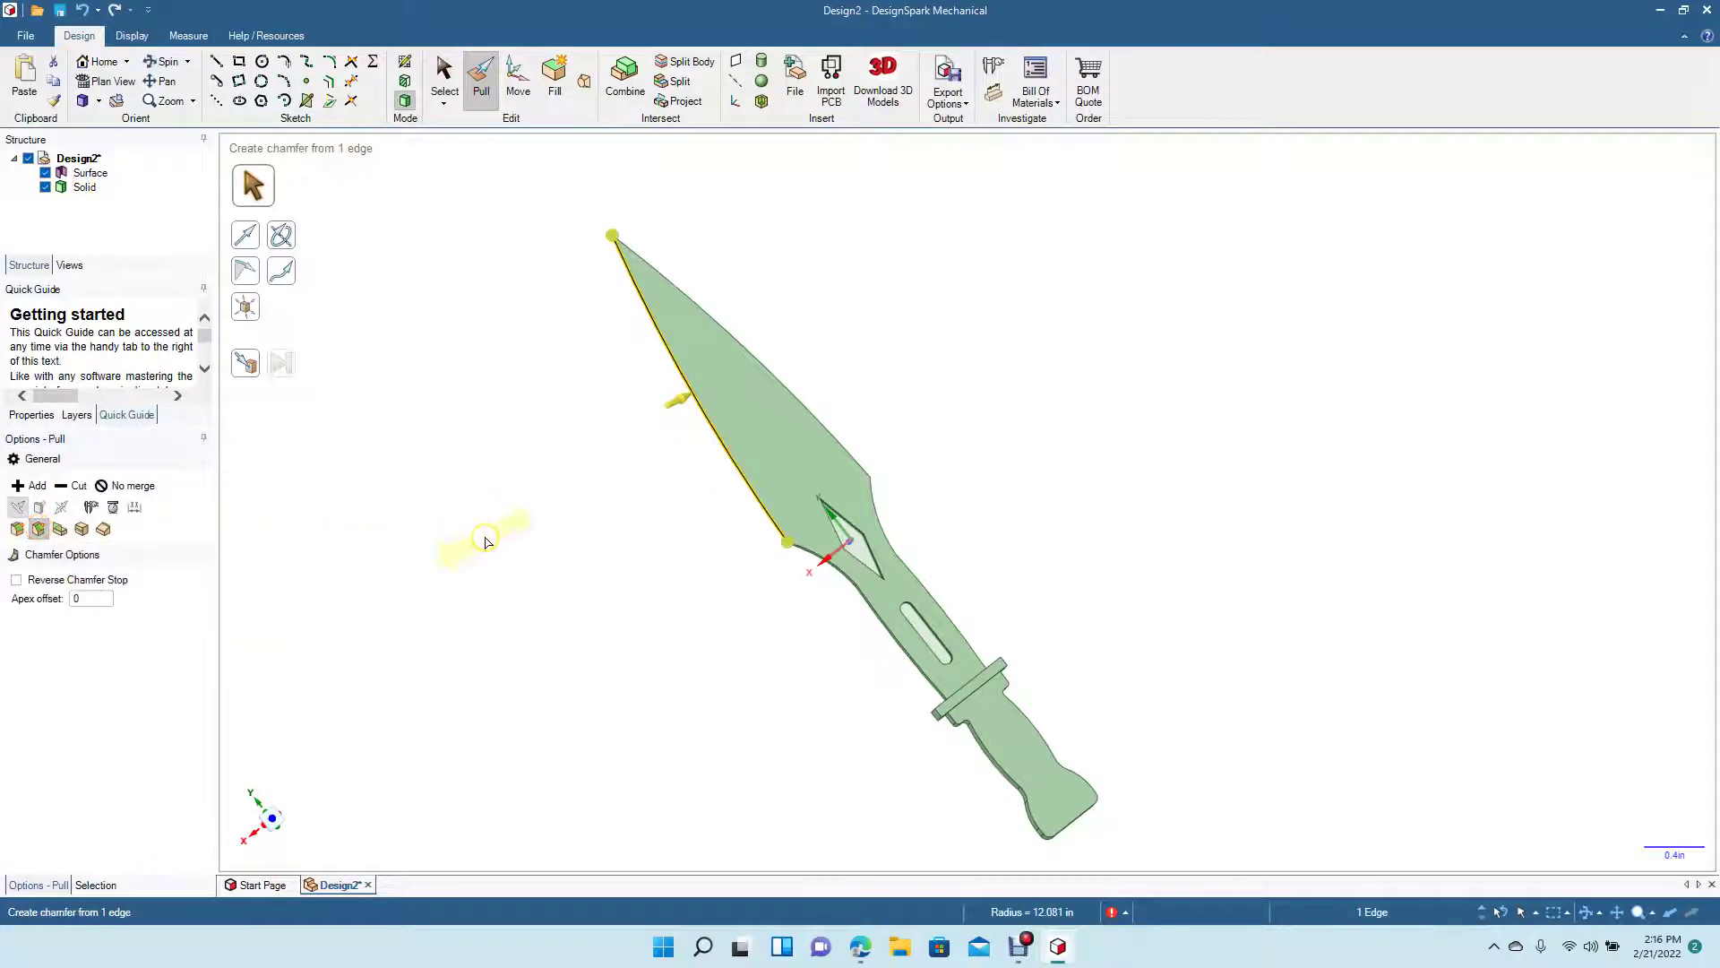
key("Return")
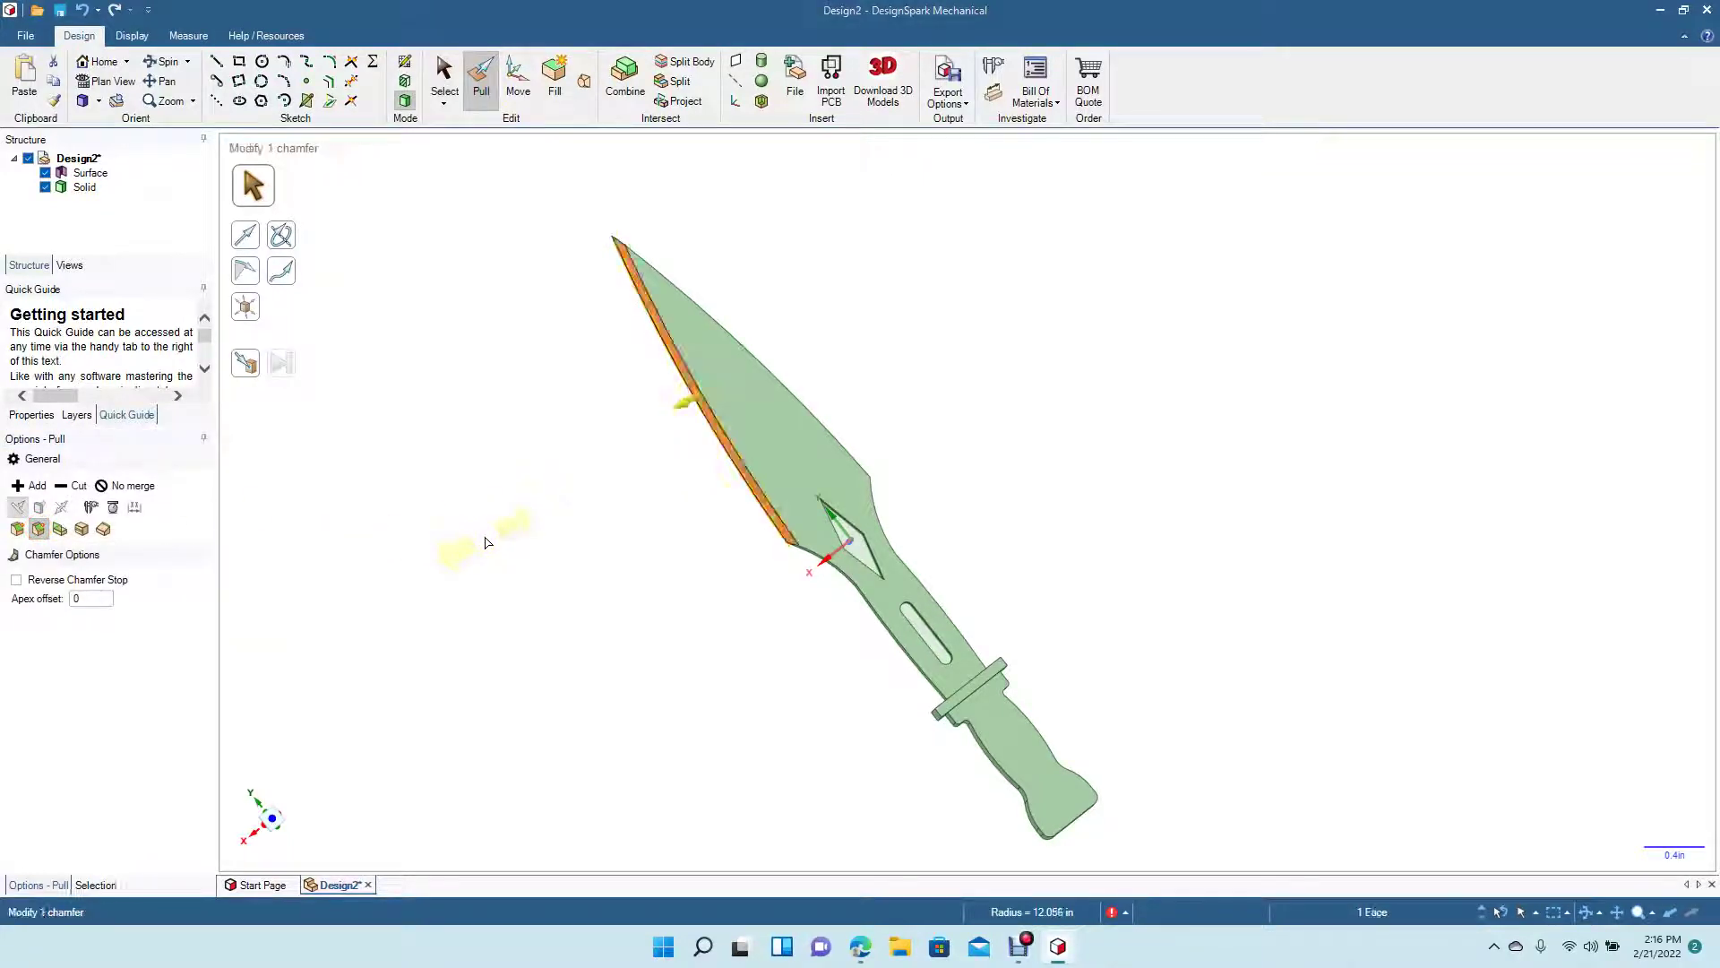
left_click(760, 366)
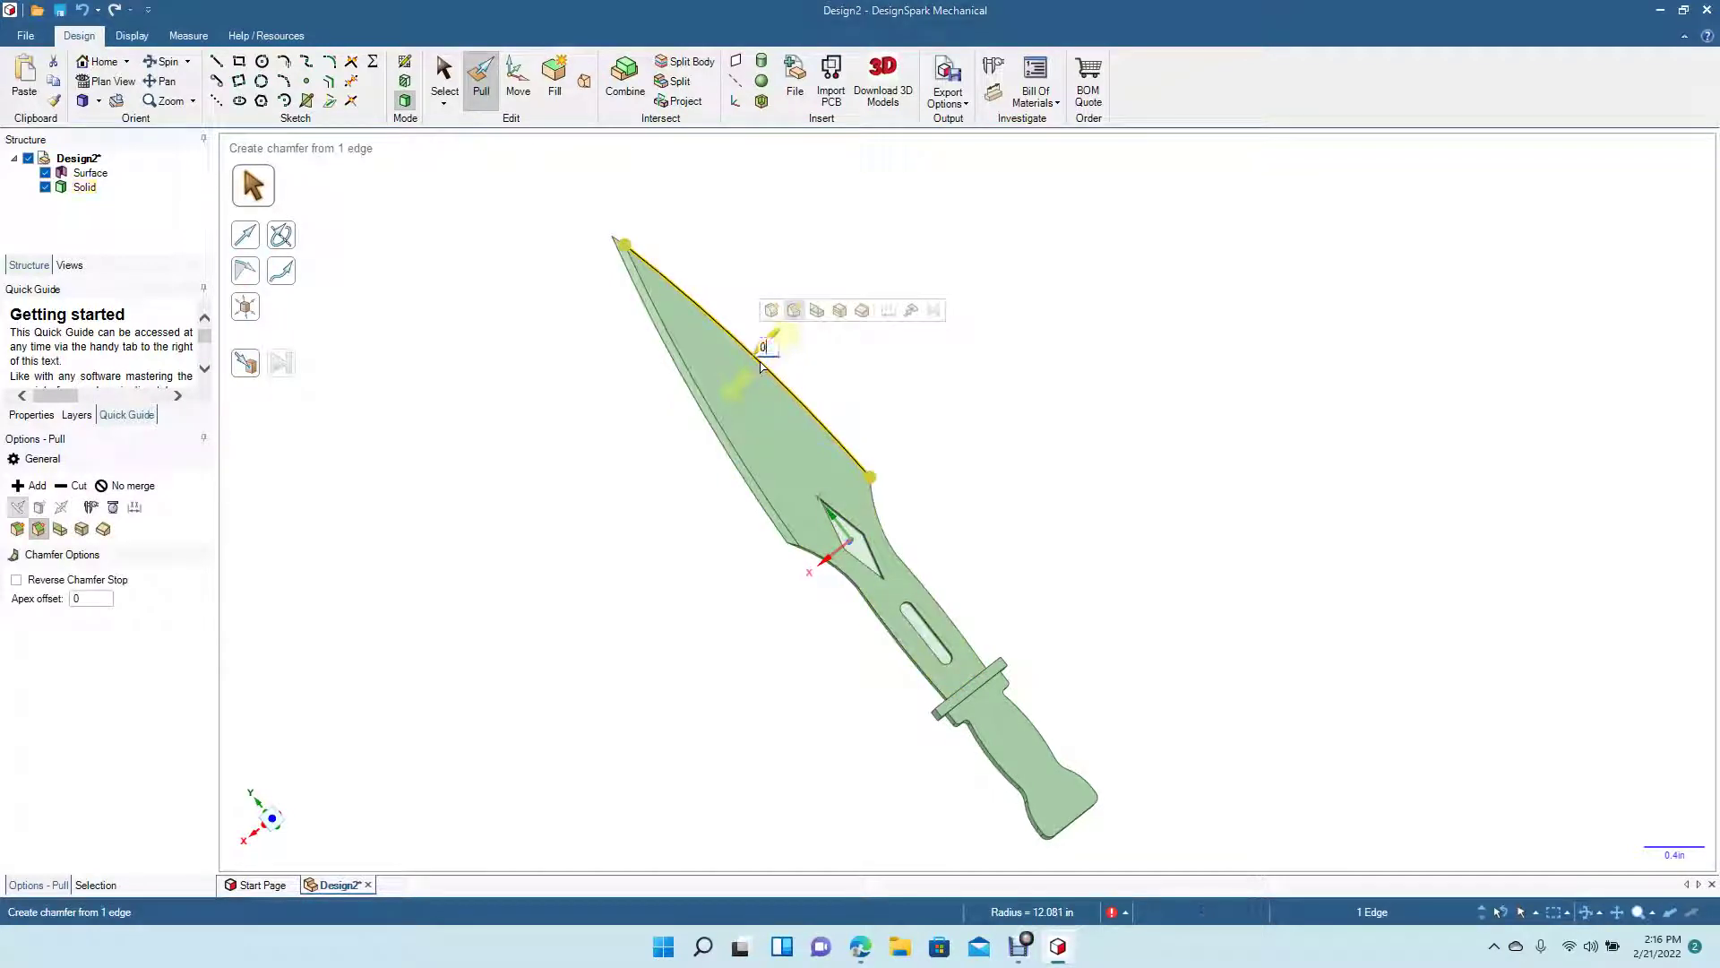
key("Return")
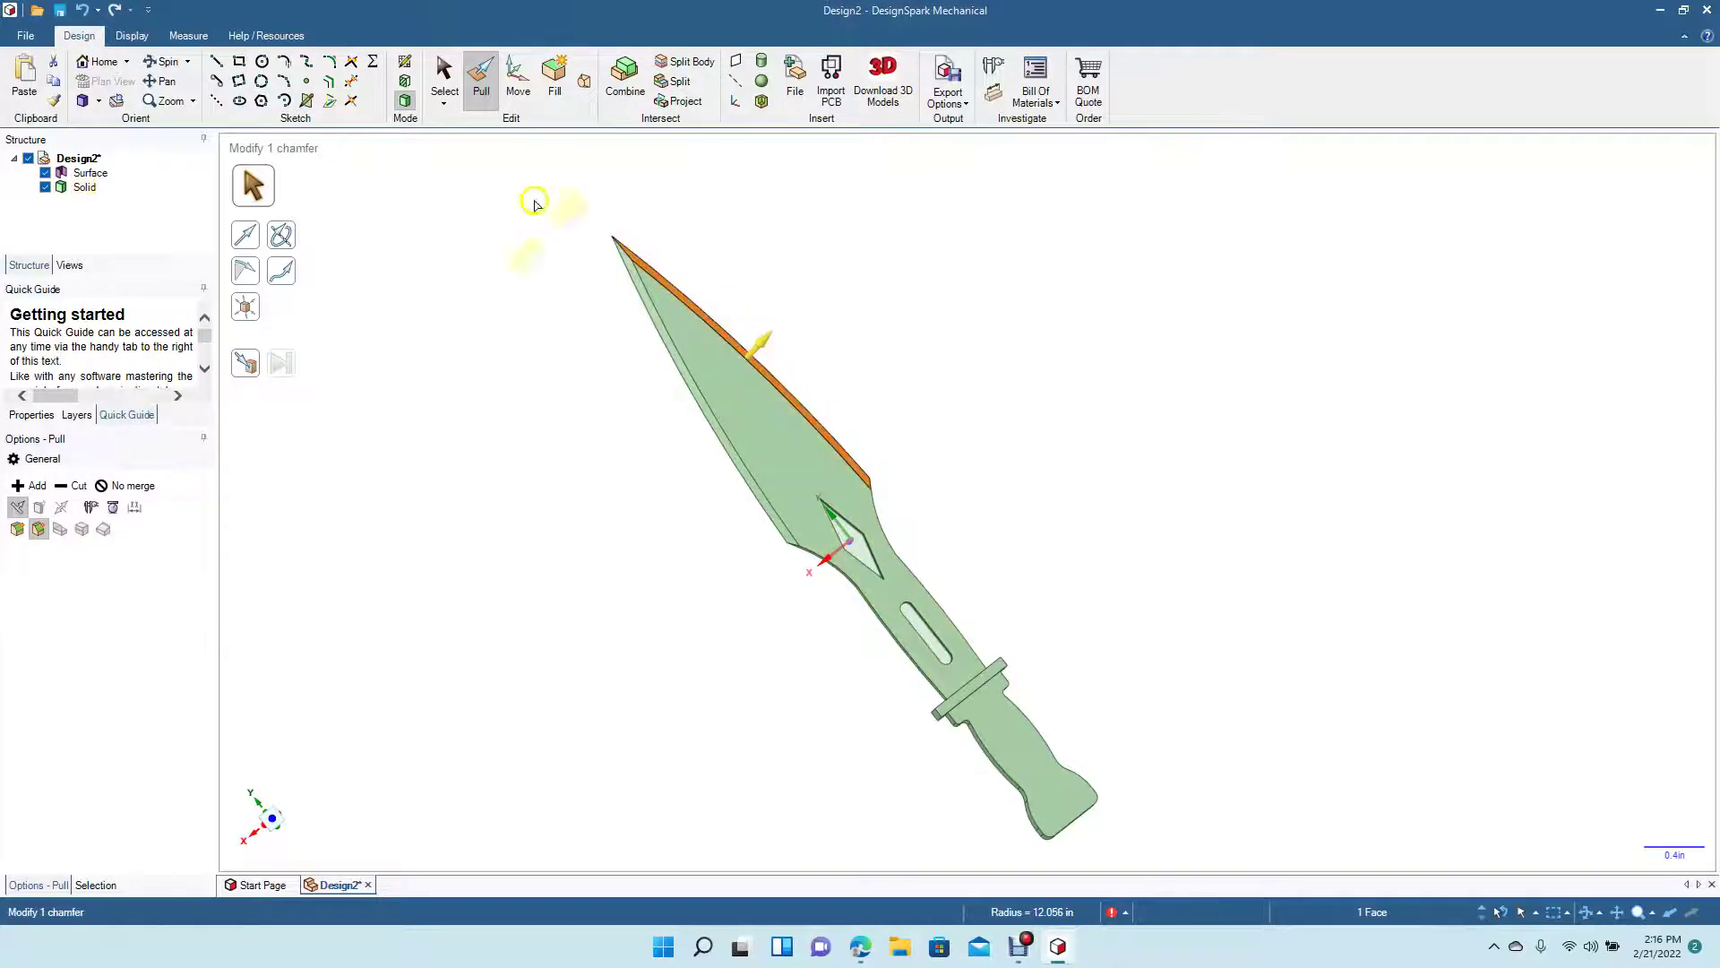
left_click(445, 73)
left_click(522, 392)
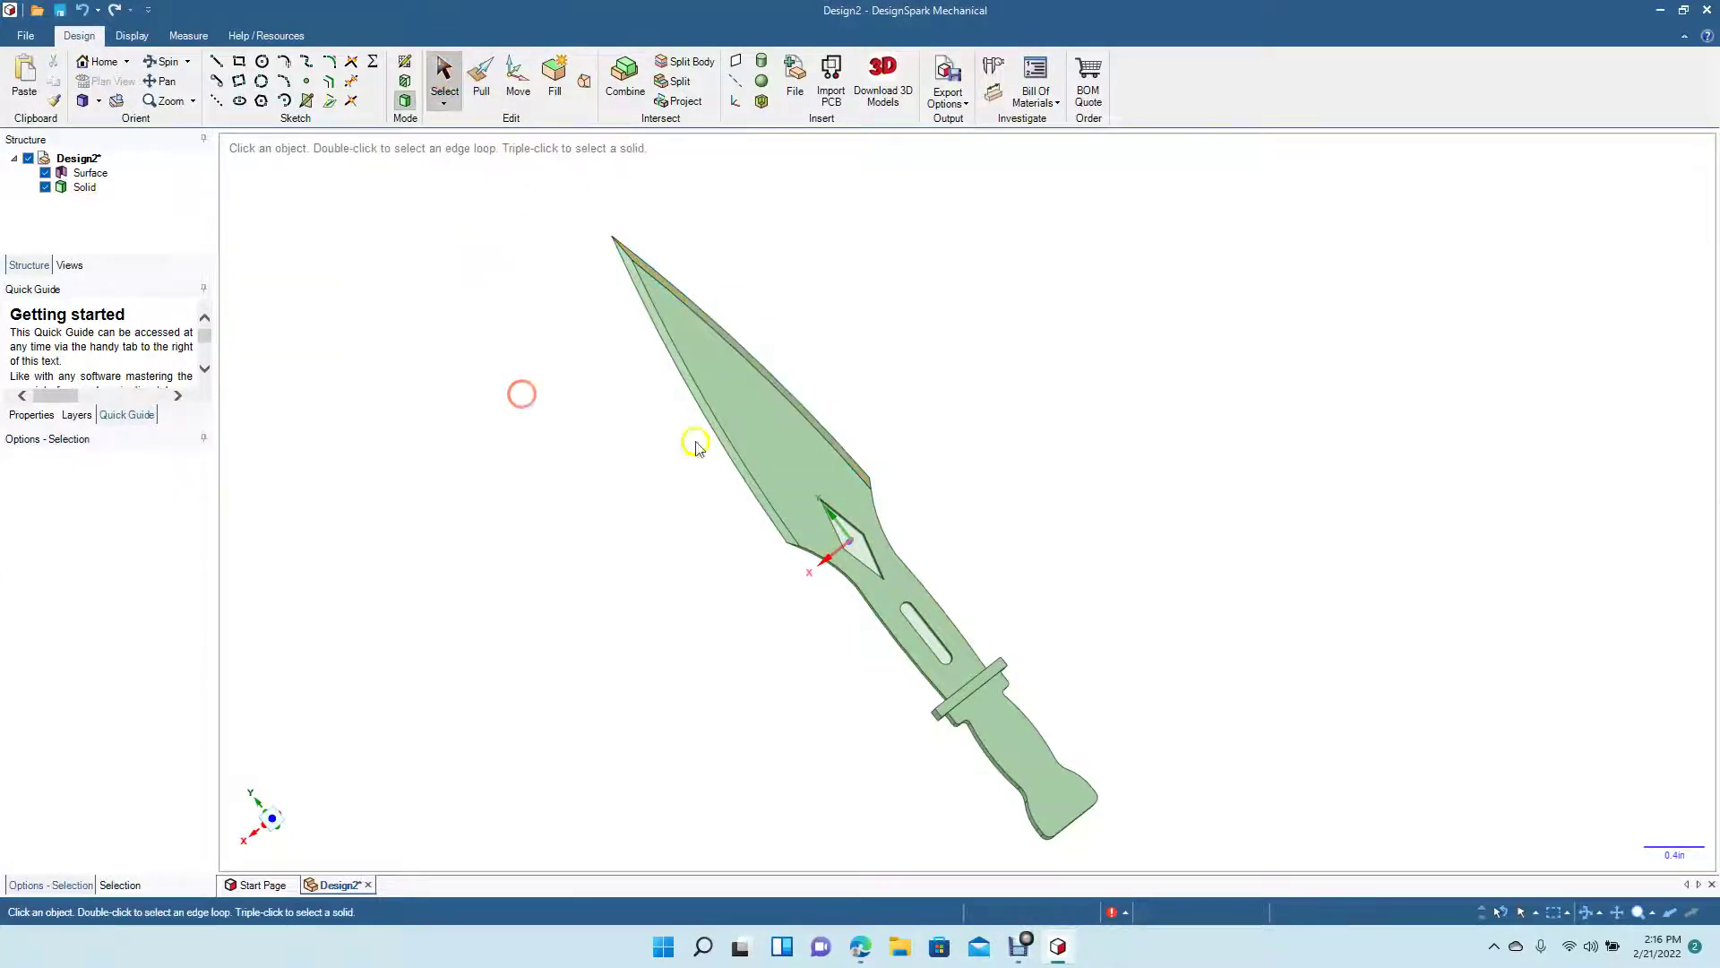
Step: Delete the leftover surface faces inside the diamond cutout and the slot
left_click(851, 542)
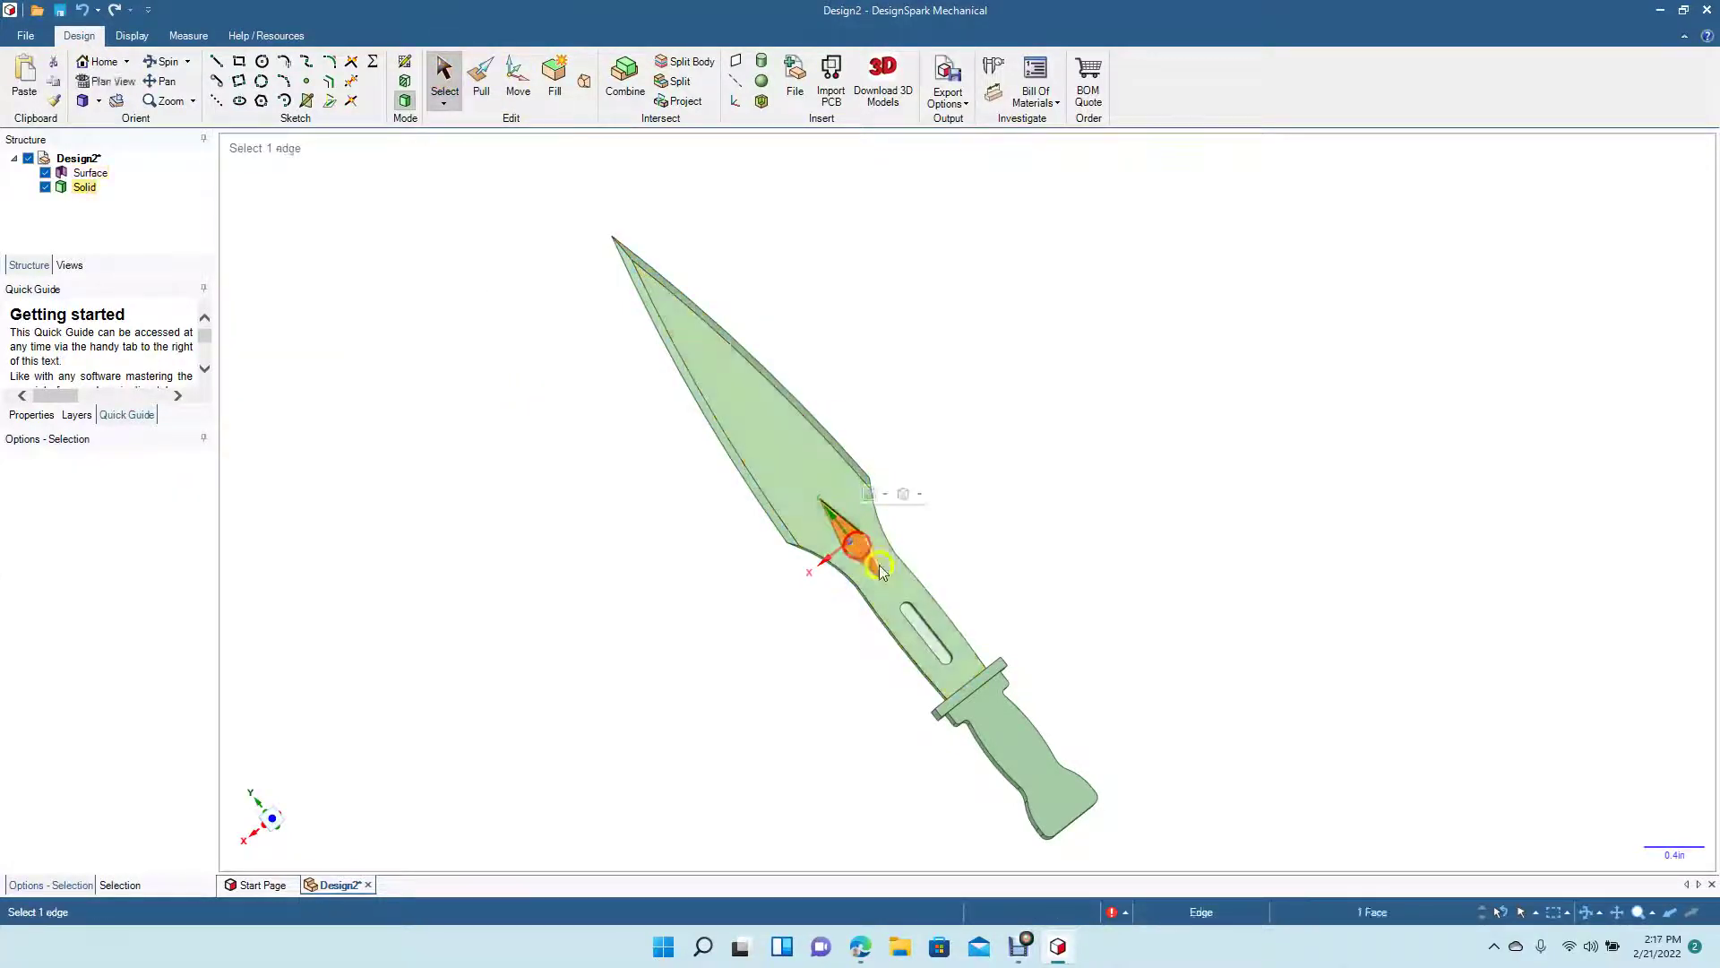
left_click(919, 629, "ctrl")
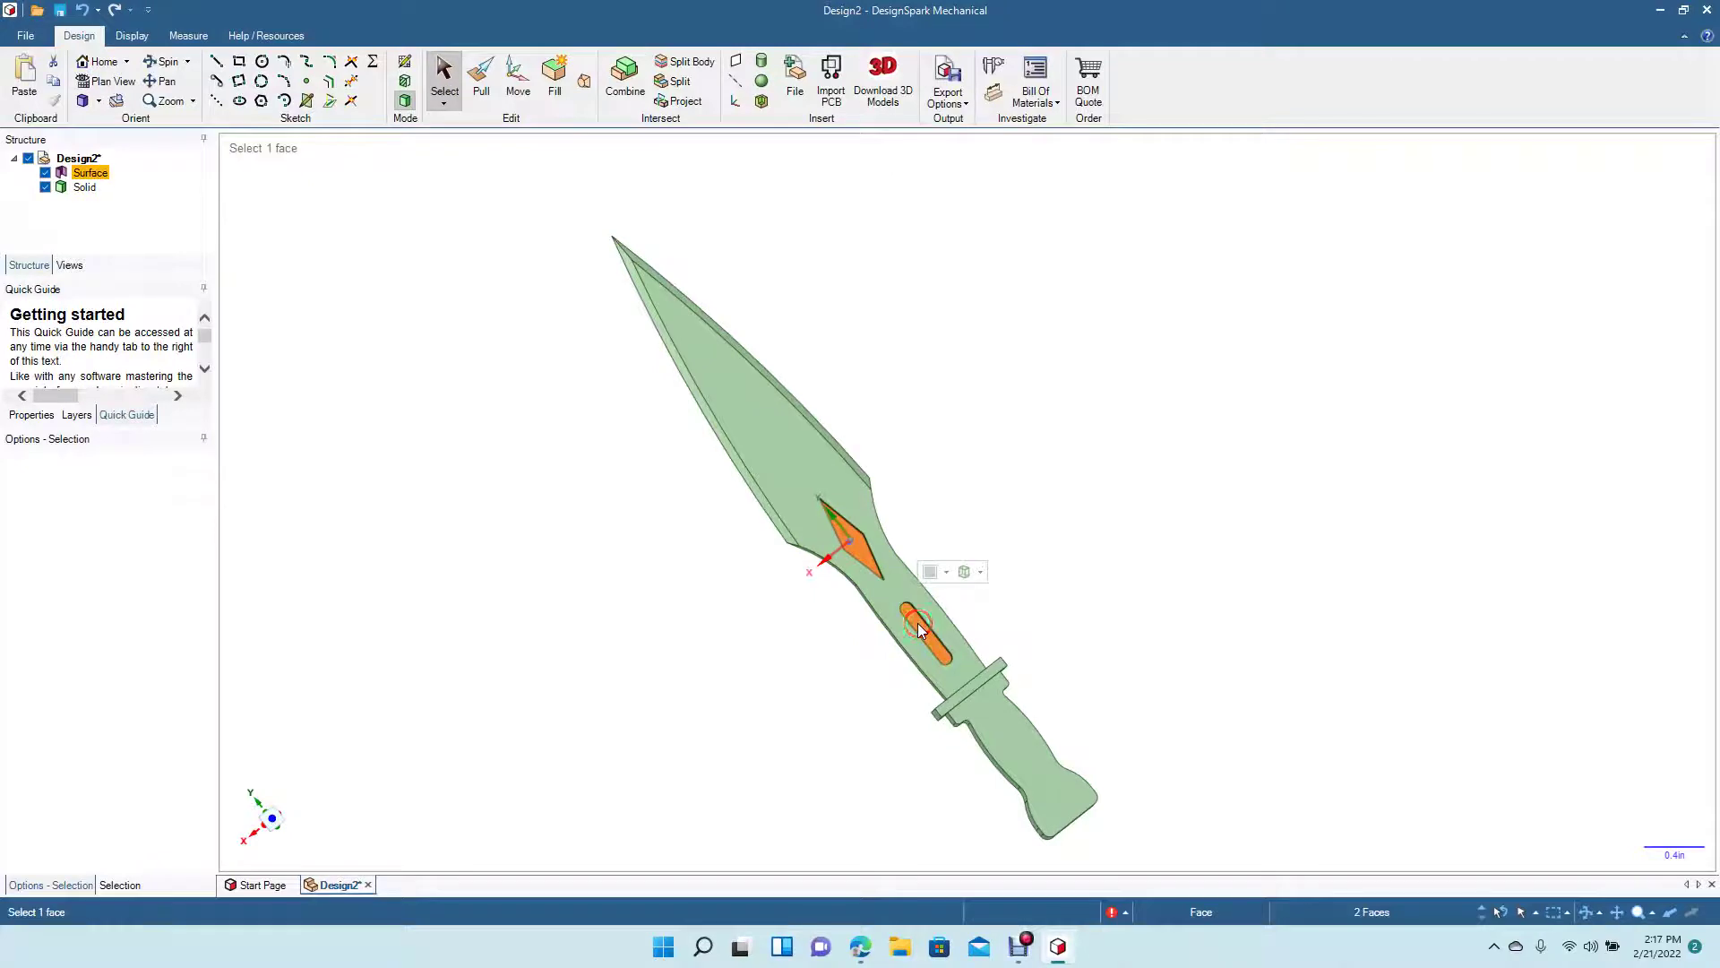
key("Delete")
left_click(399, 276)
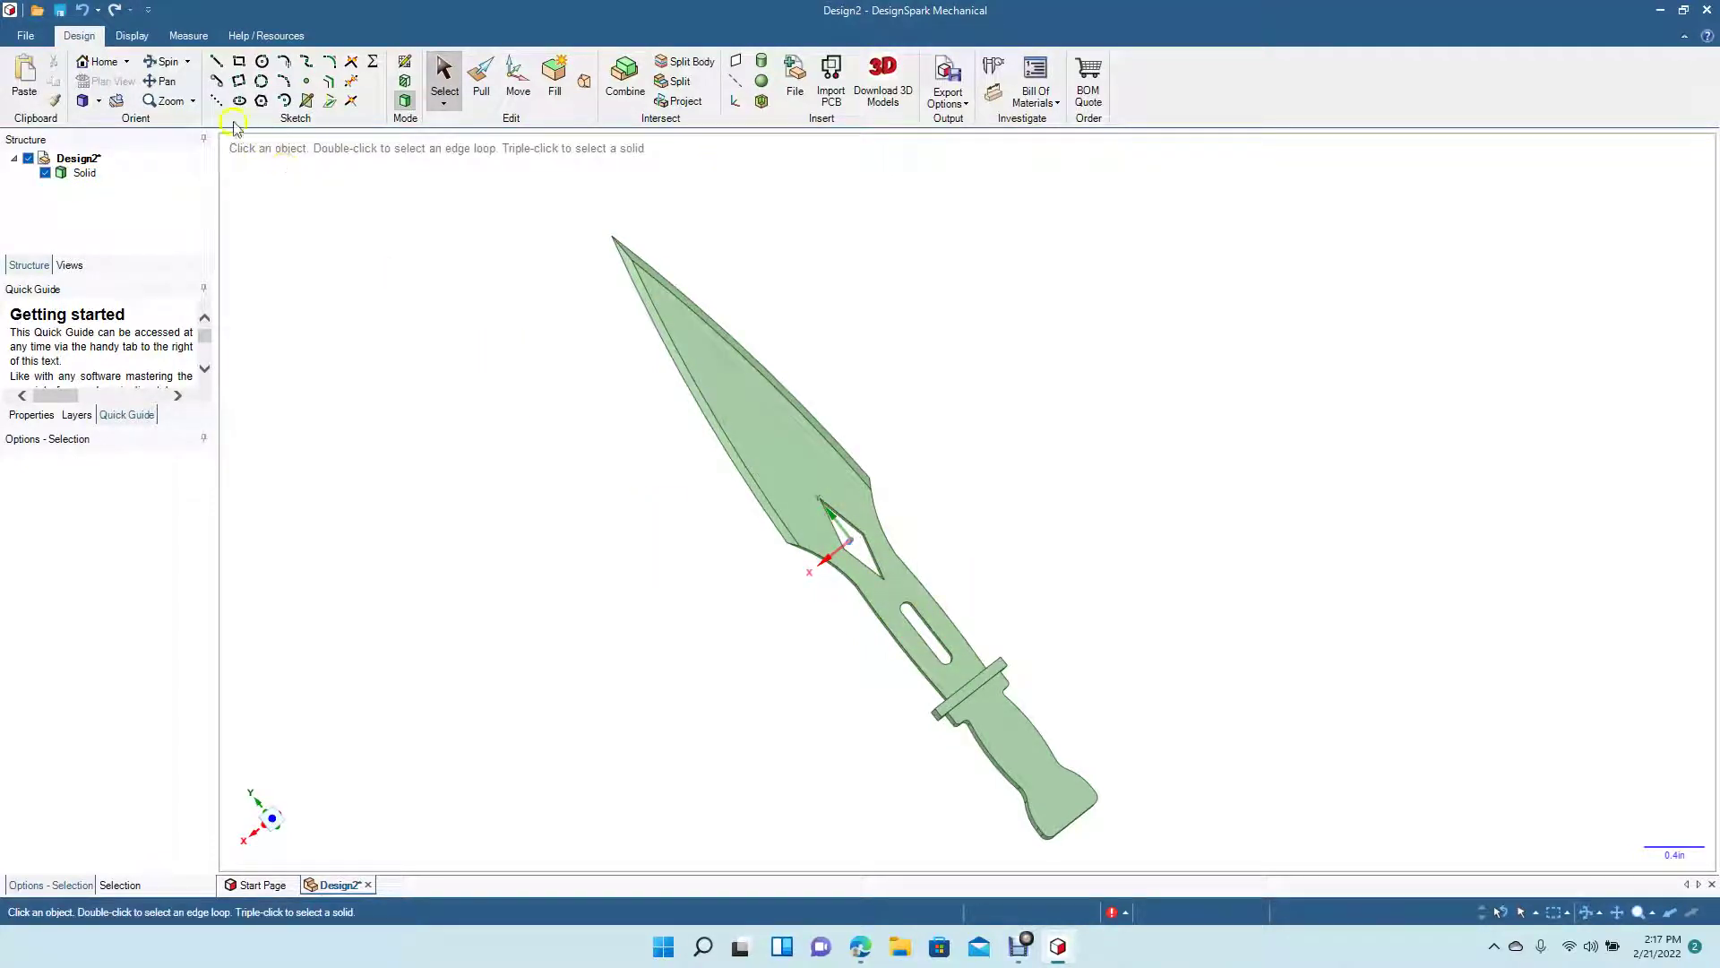
Step: Round the whole edge loop of the handle's front face to a radius of about 0.04 in
left_click(168, 65)
left_click_drag(734, 561, 351, 477)
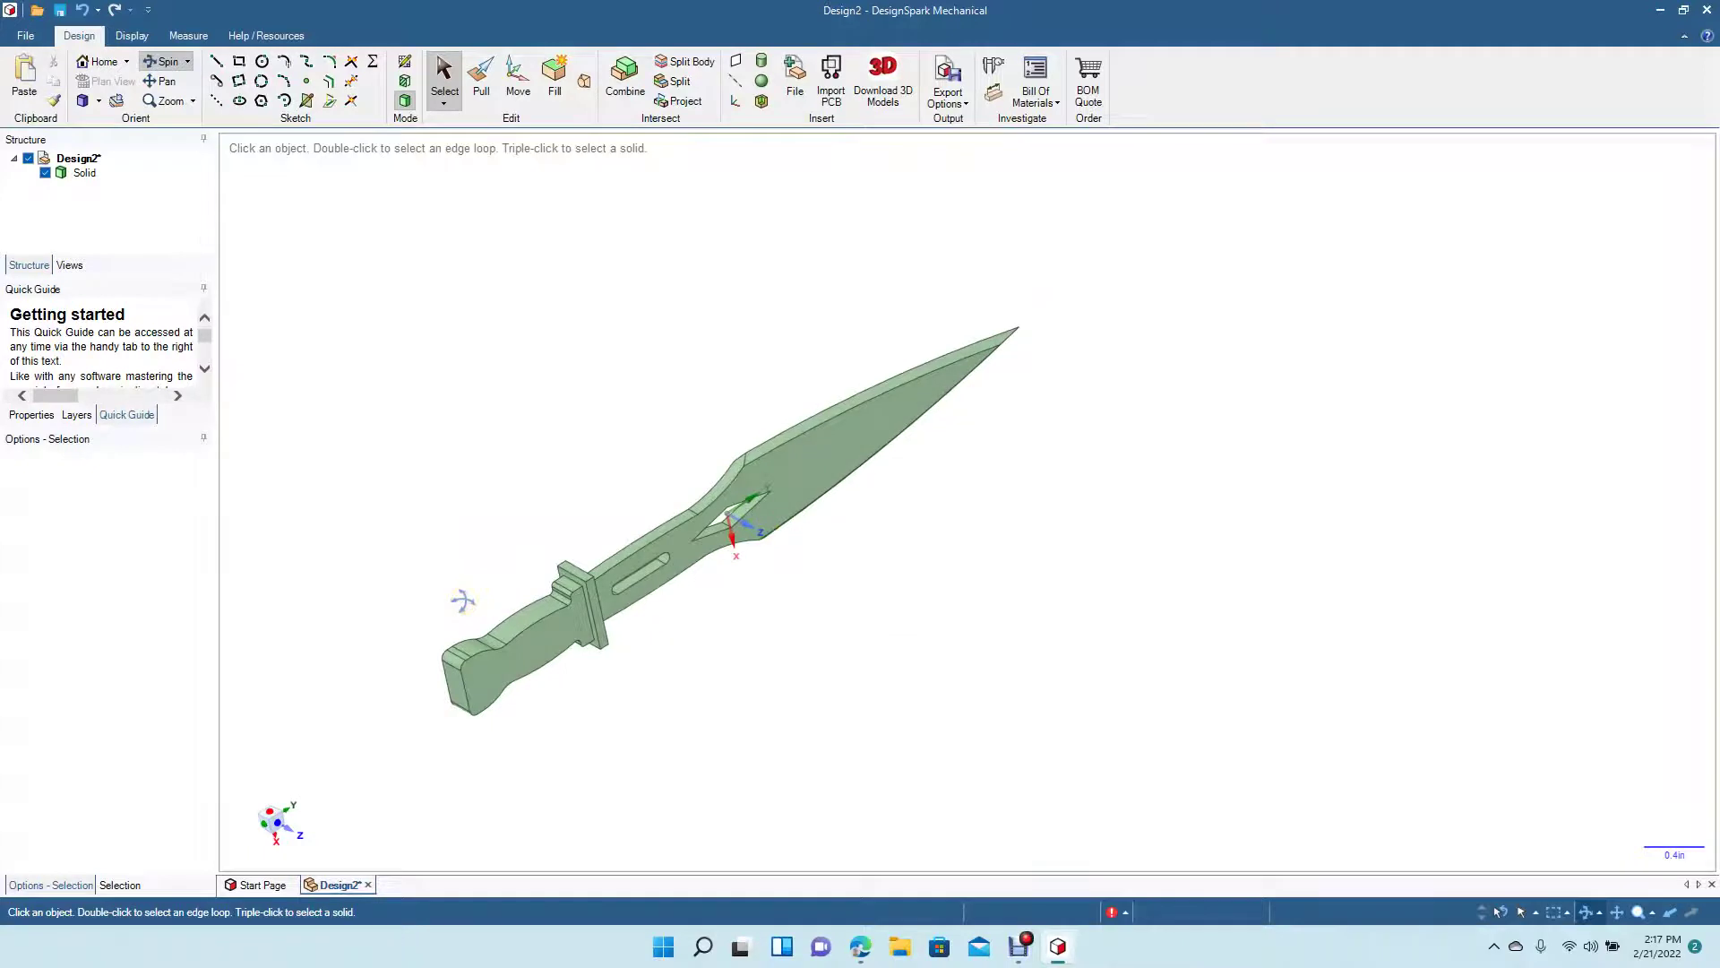
scroll(462, 600, "up", 4)
left_click(164, 80)
left_click_drag(415, 476, 906, 353)
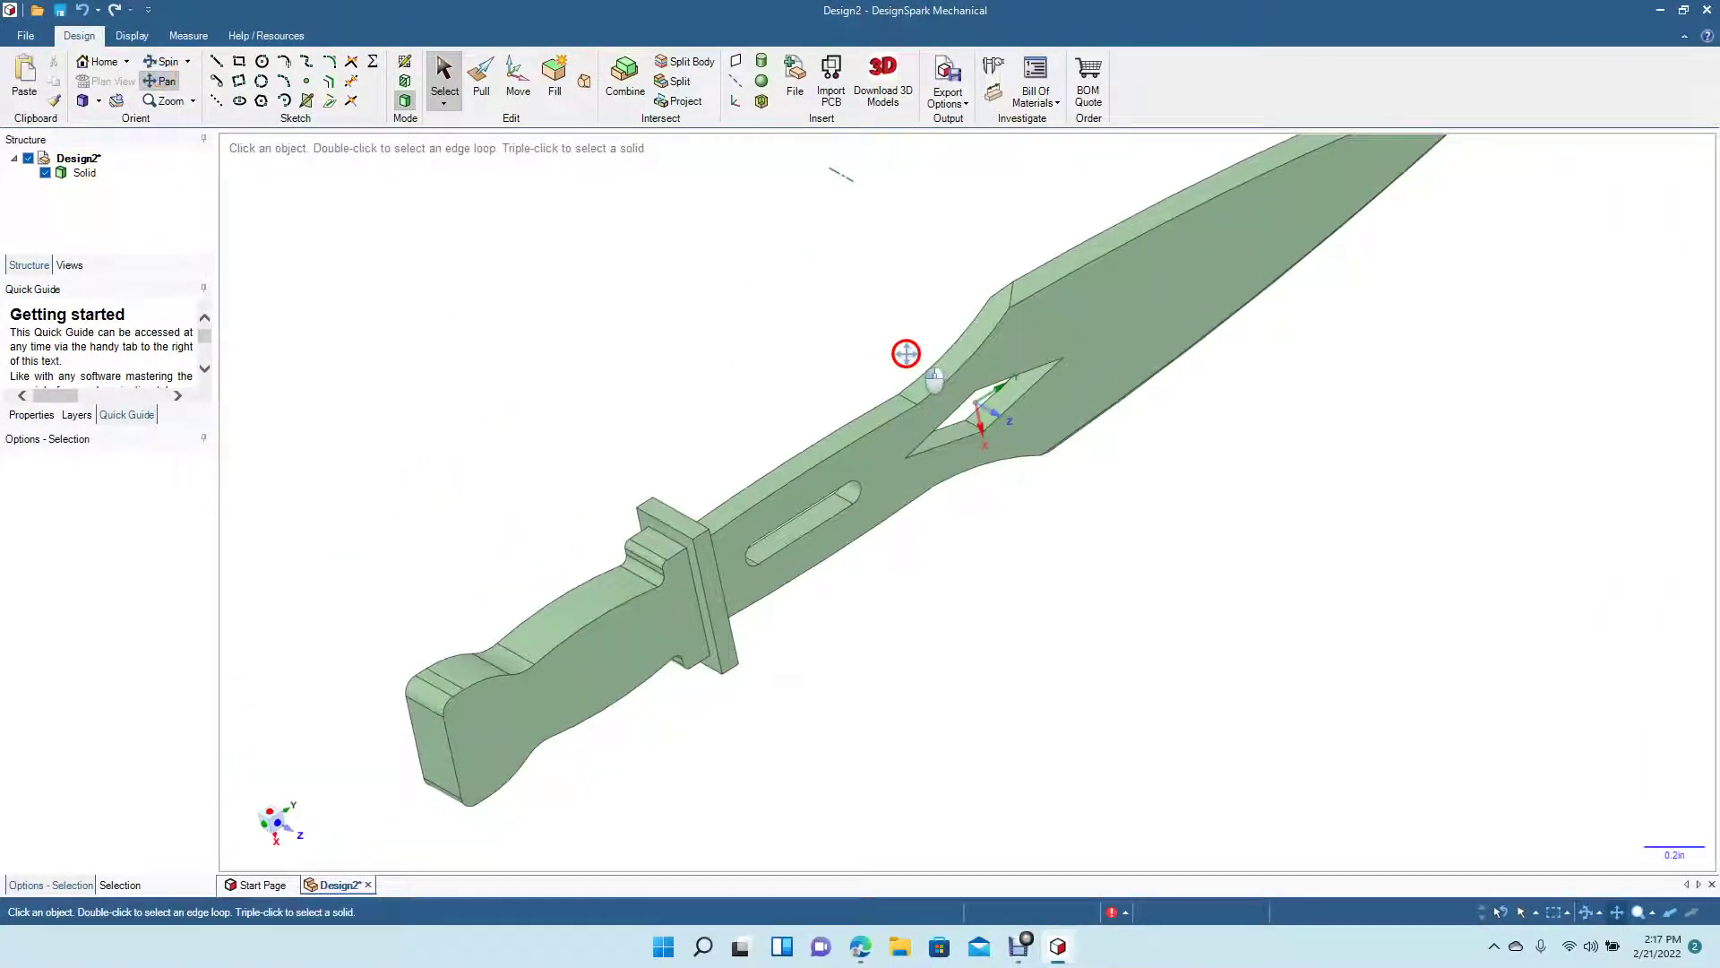
left_click(481, 81)
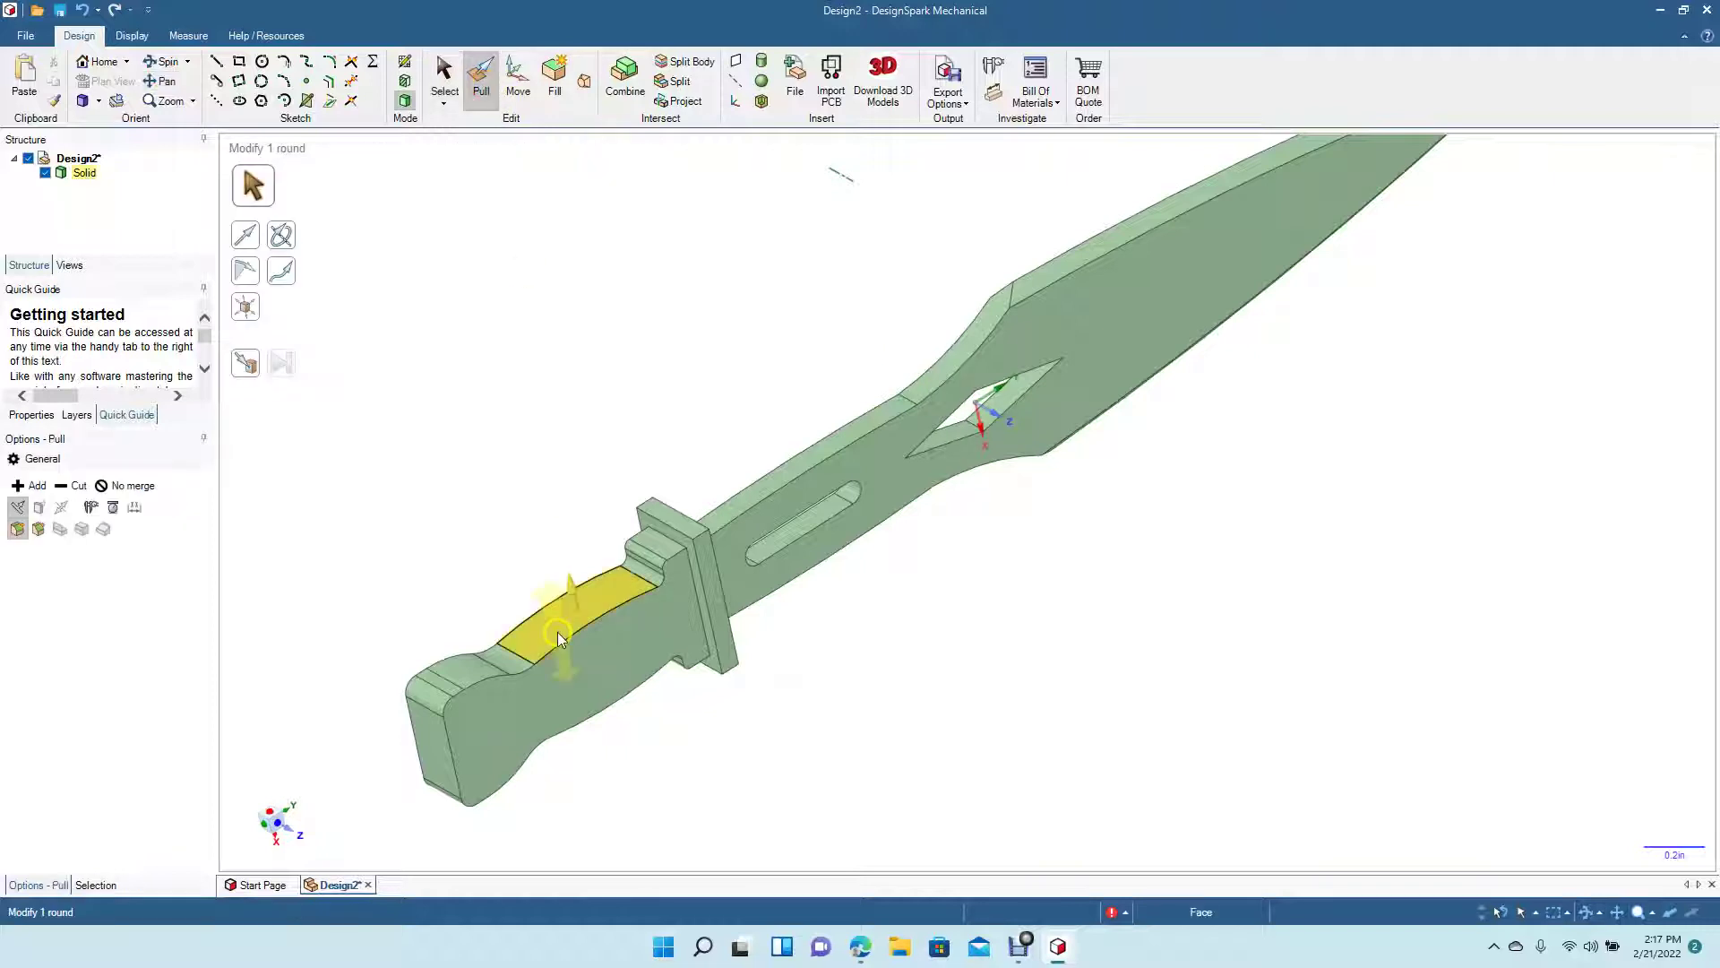
double_click(567, 644)
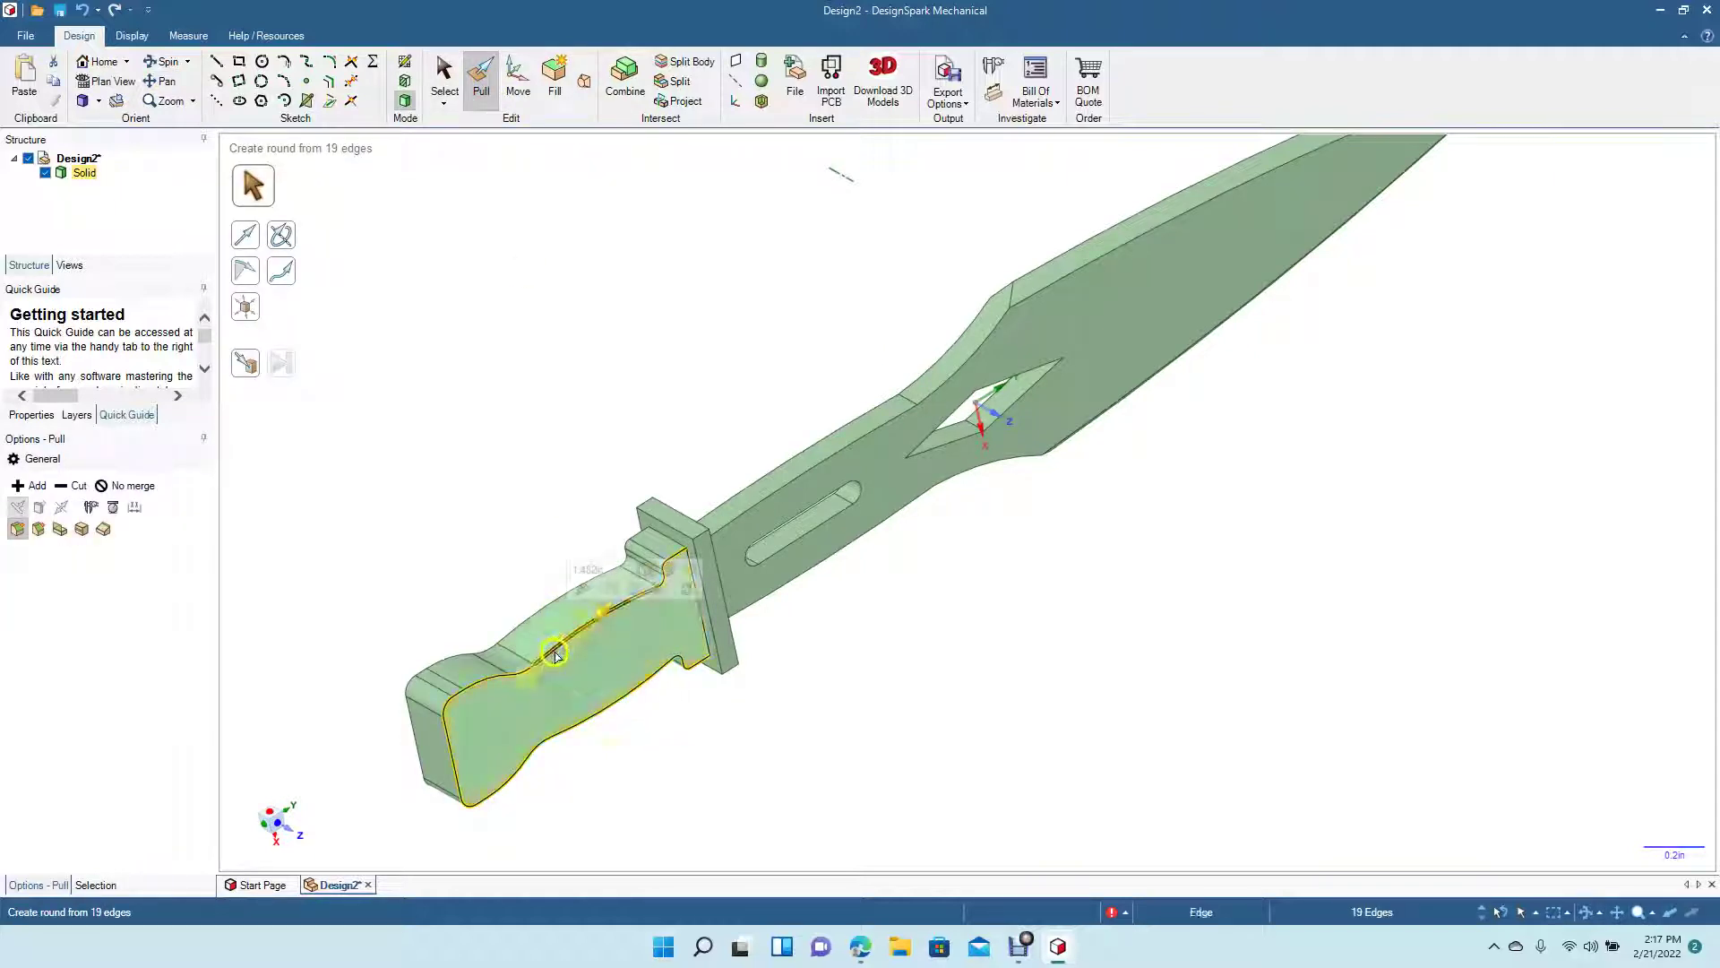
mouse_move(554, 654)
left_mouse_down()
mouse_move(526, 660)
mouse_move(545, 670)
left_mouse_up()
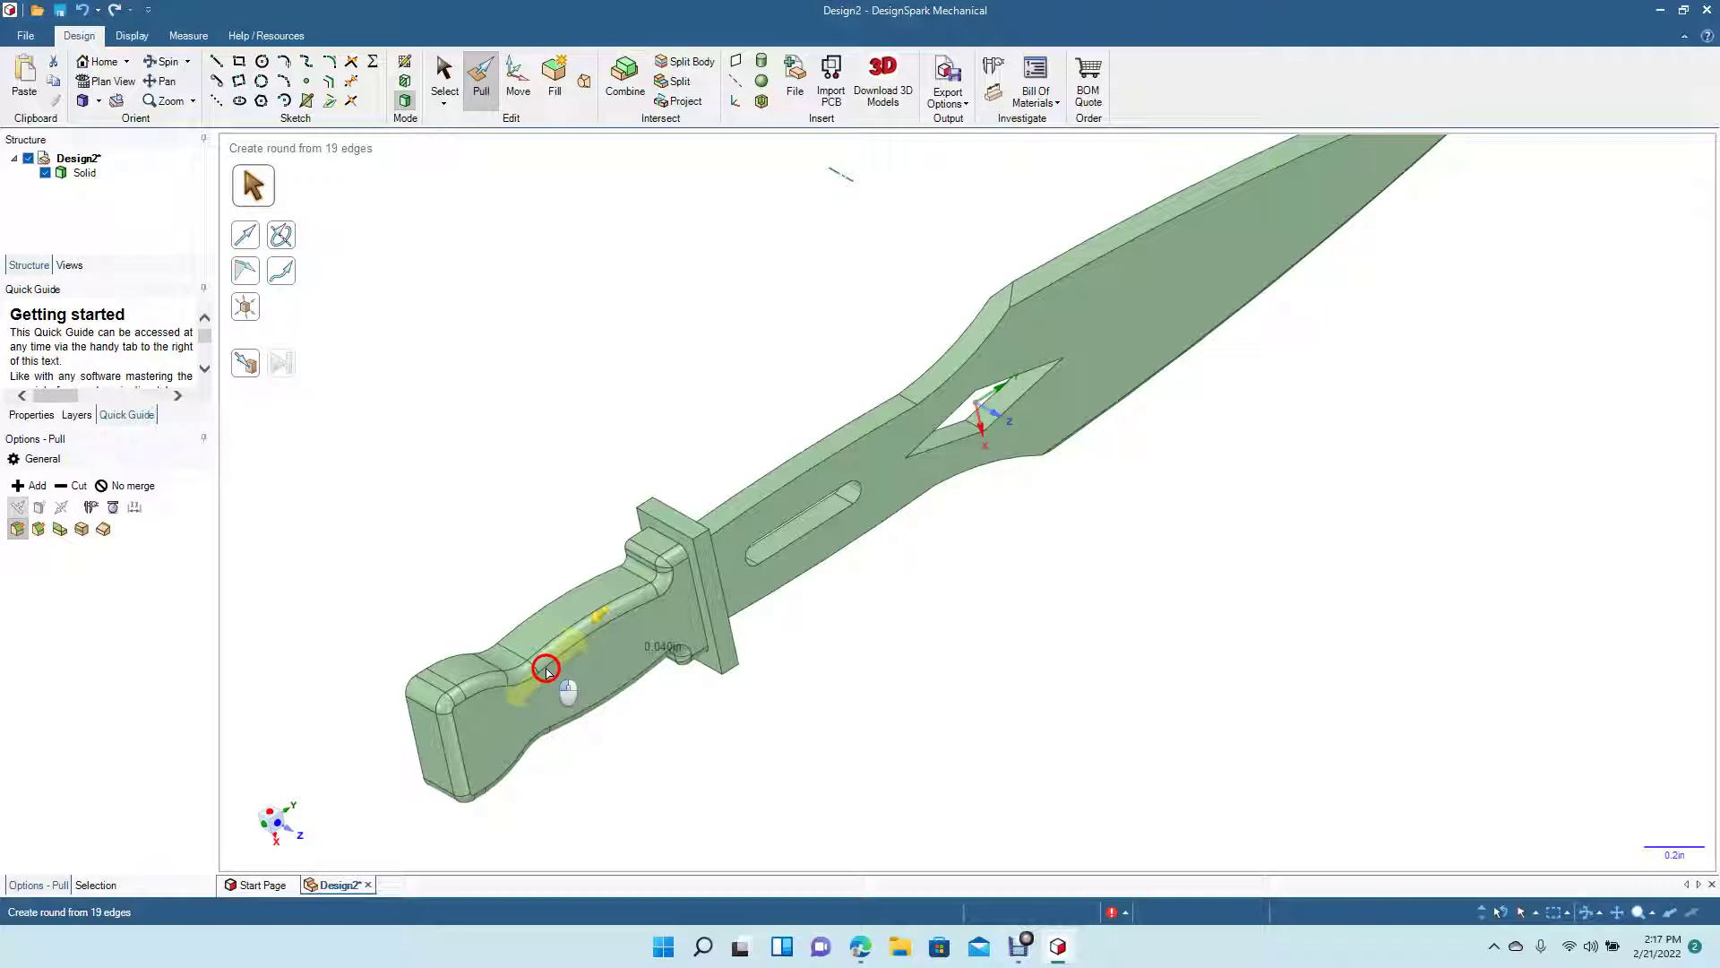
left_click_drag(545, 670, 546, 670)
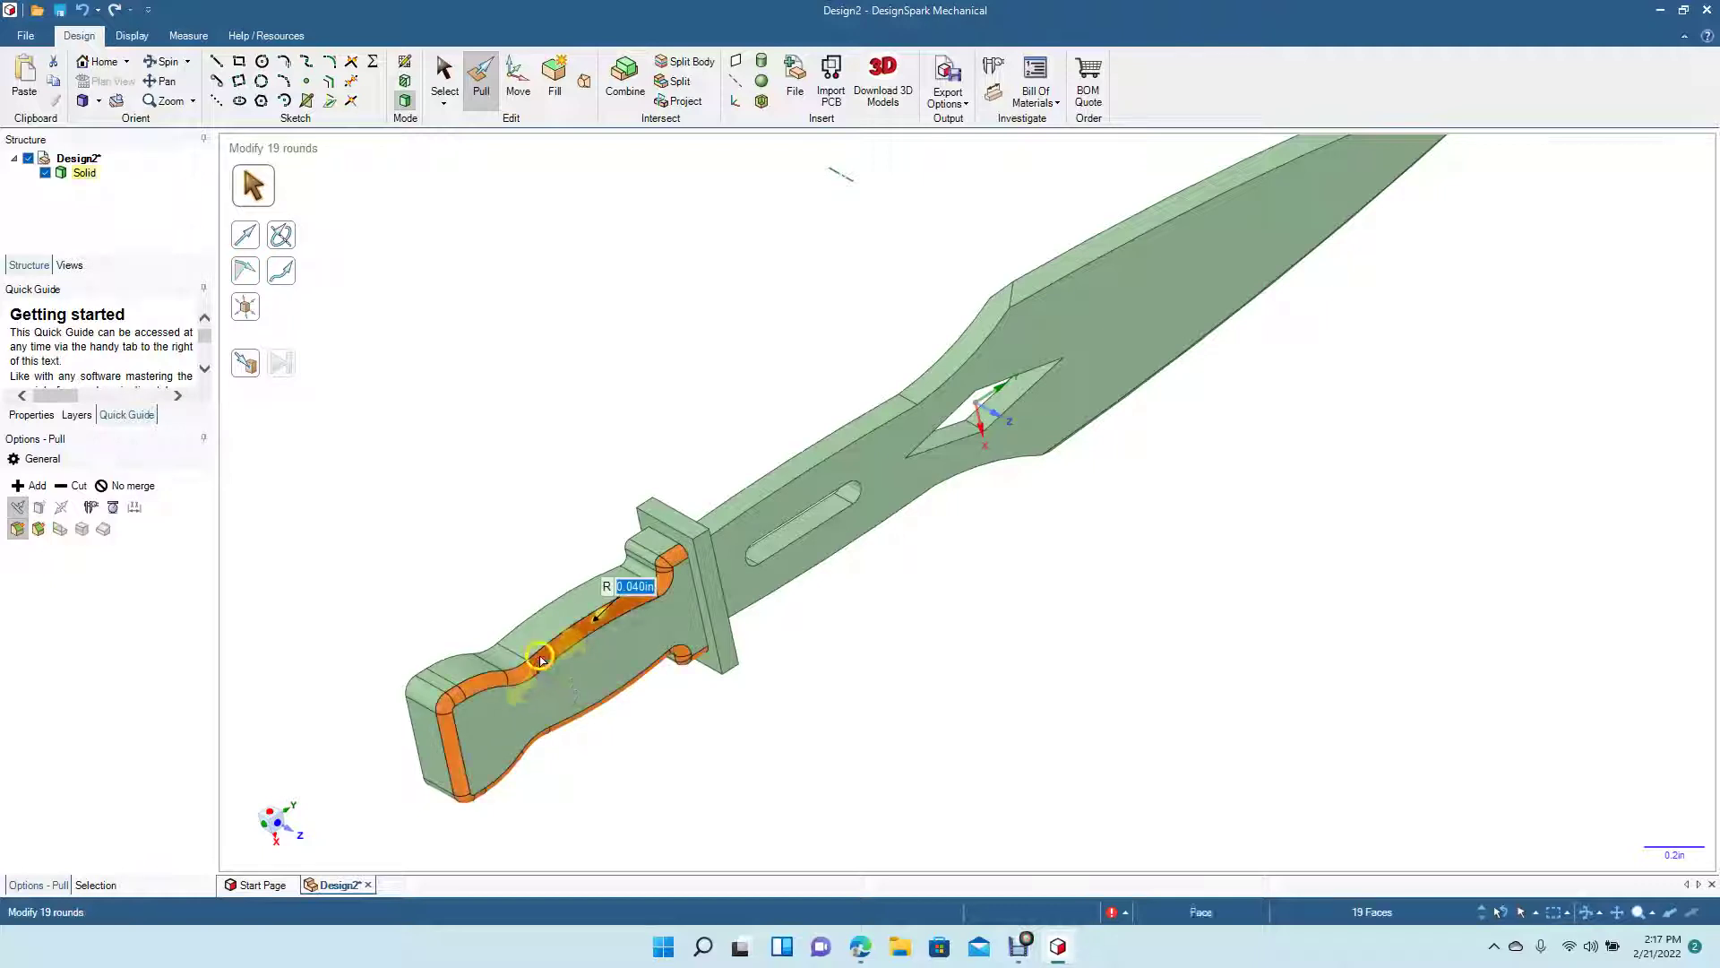
left_click(445, 77)
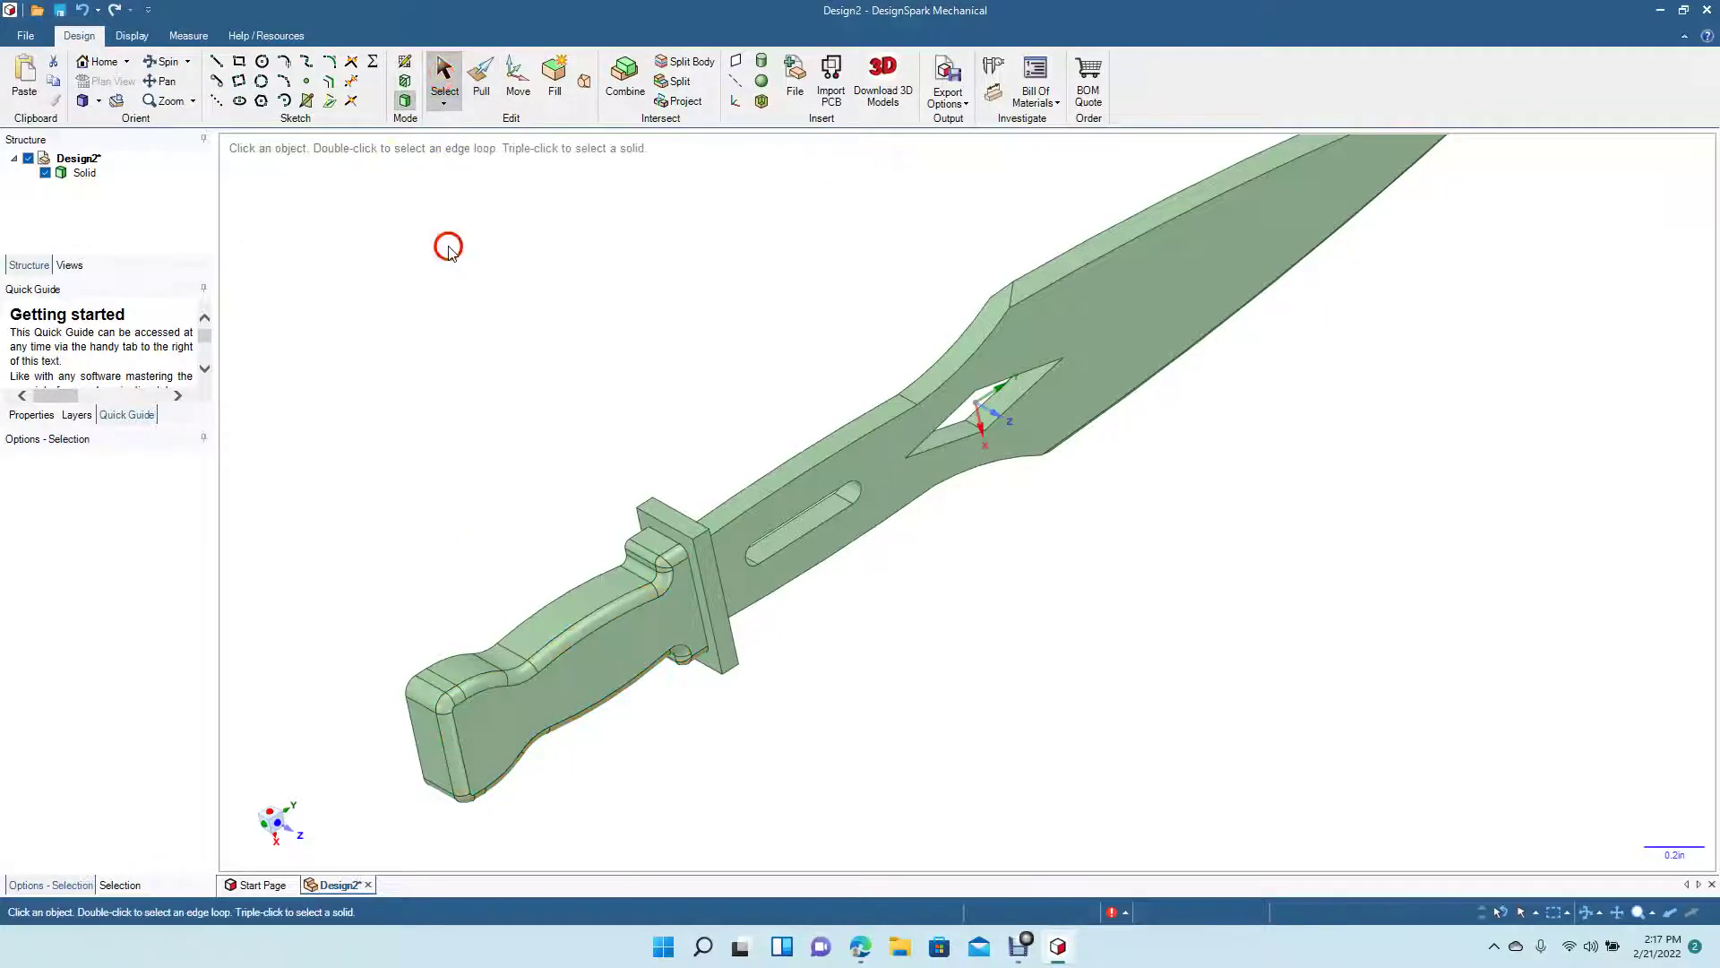
Step: Round the whole edge loop of the handle's back face to a radius of about 0.04 in
left_click(157, 61)
left_click_drag(421, 484, 668, 491)
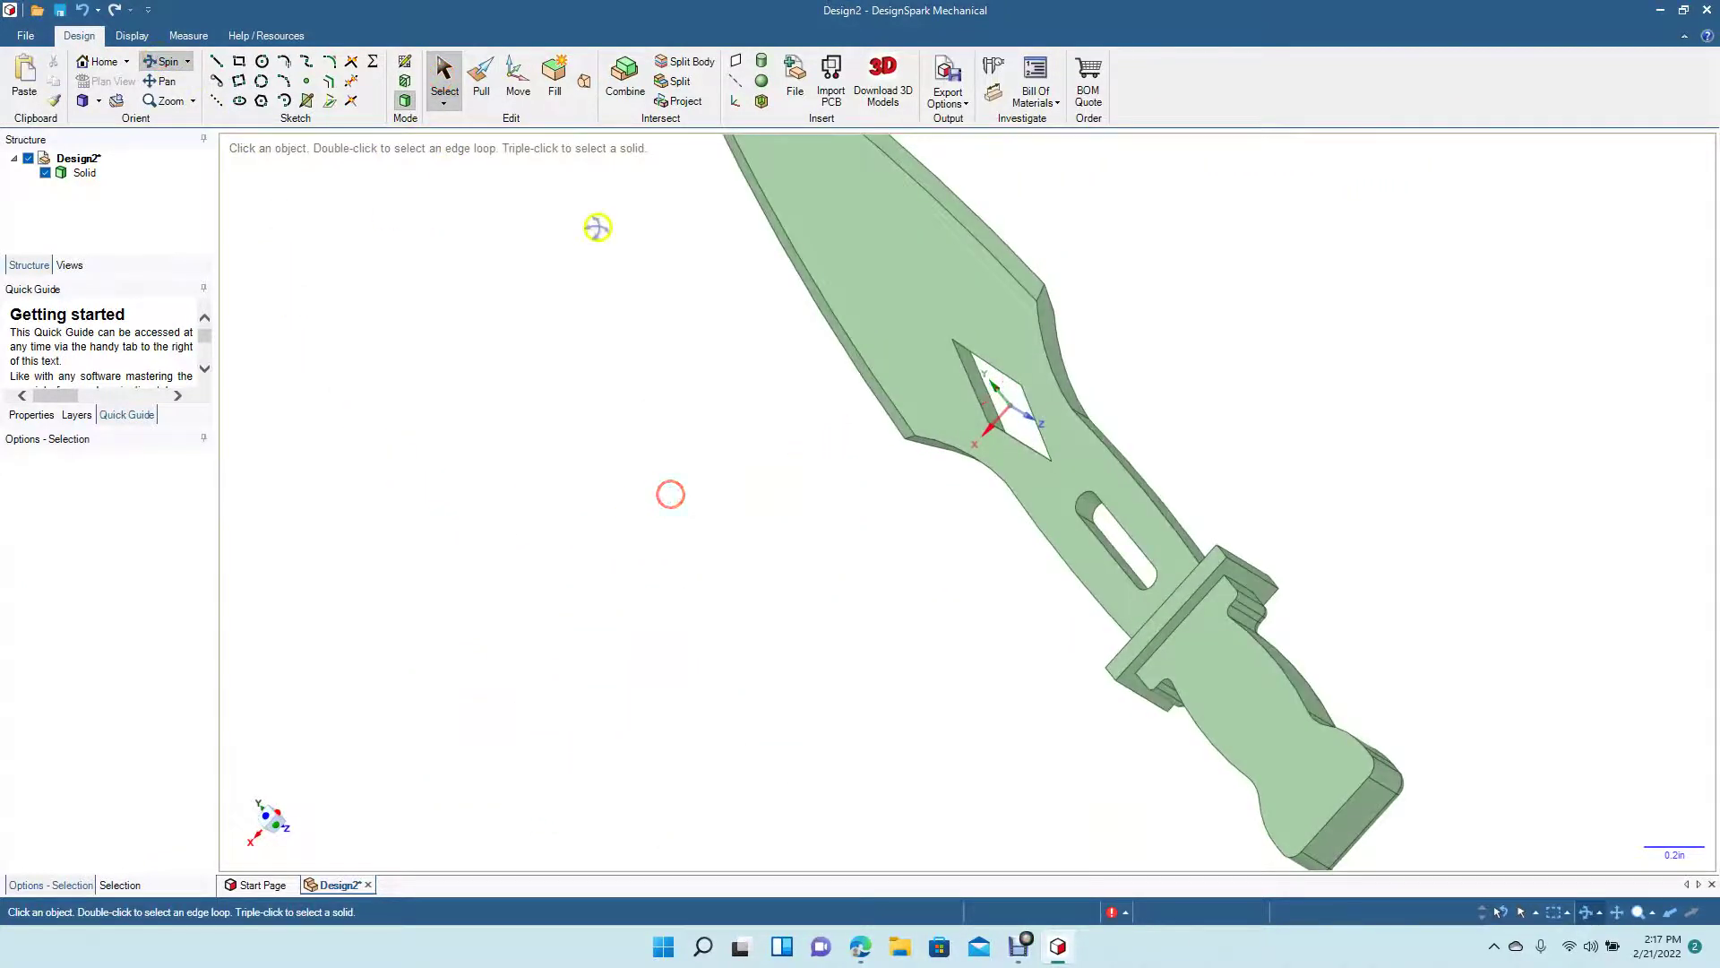
left_click(483, 90)
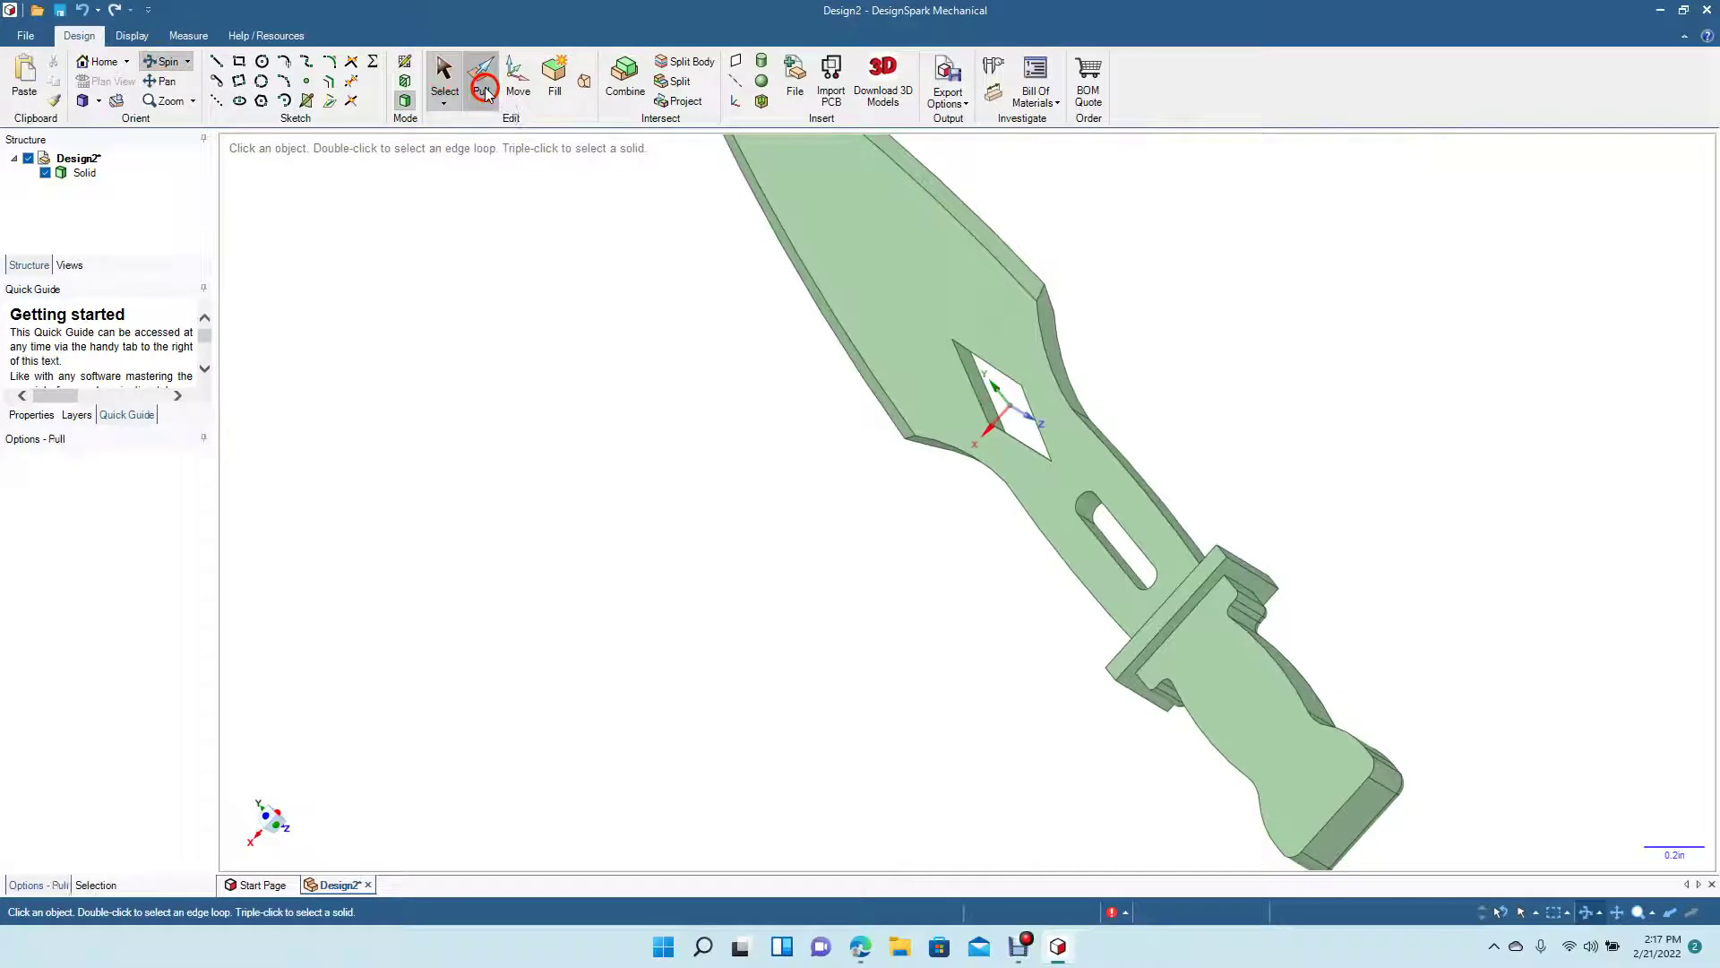
double_click(1262, 641)
left_click_drag(1264, 647, 1250, 674)
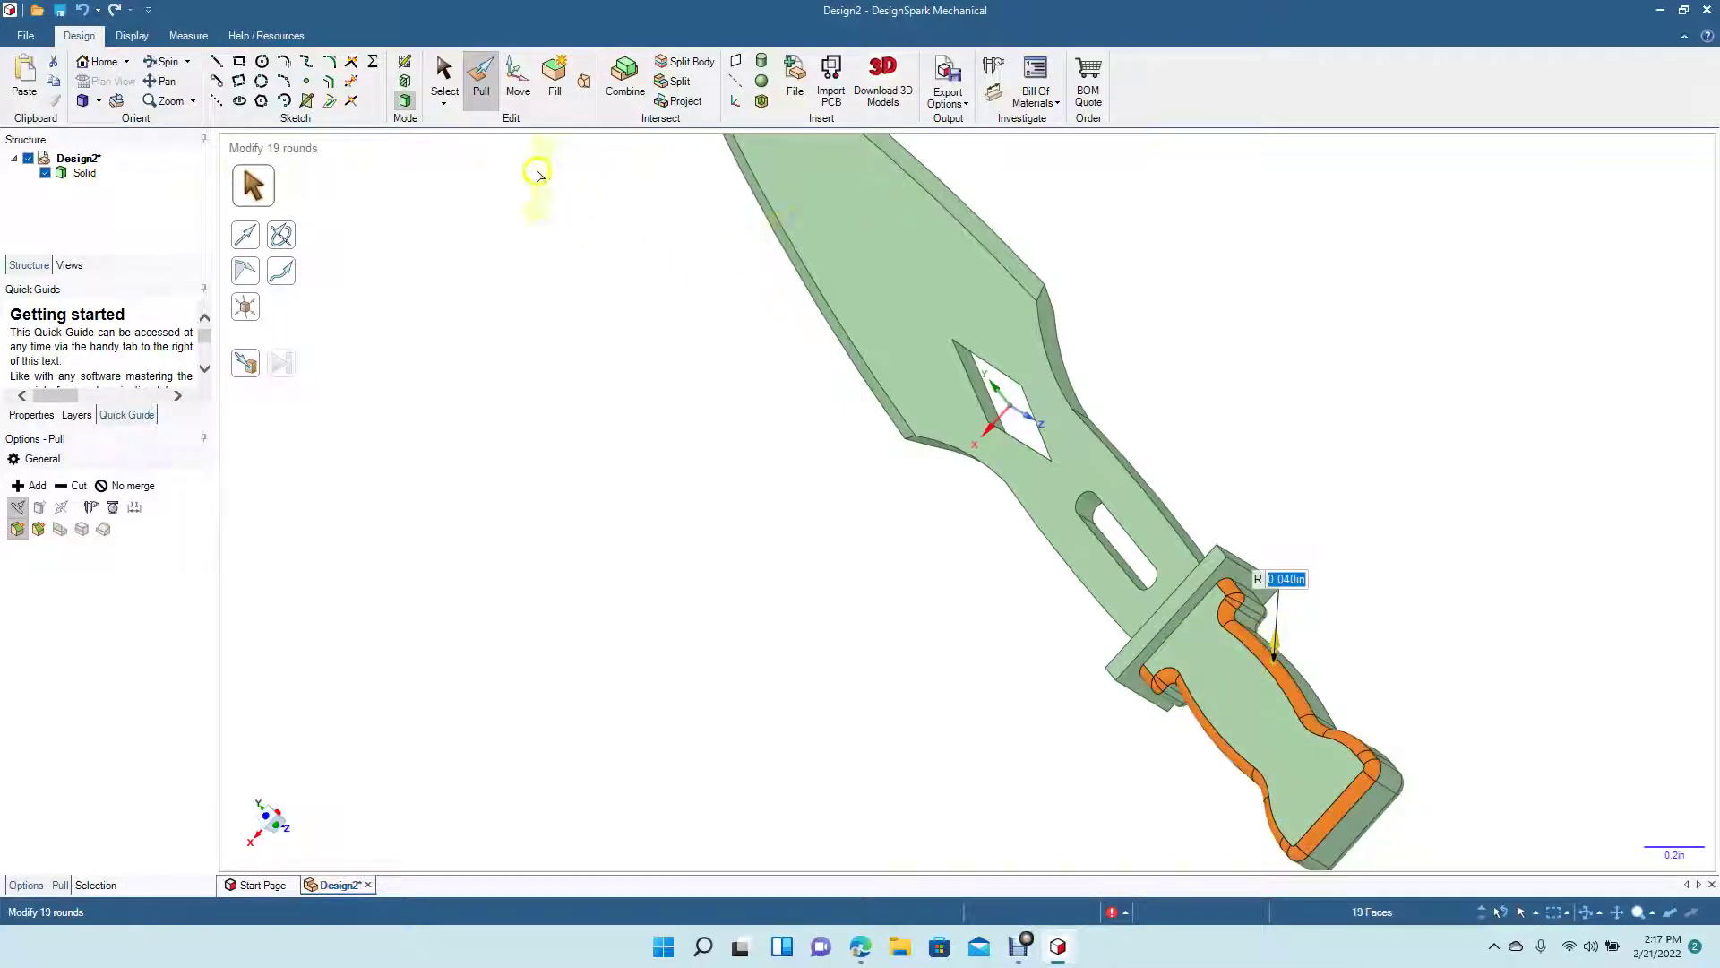
left_click(444, 81)
left_click(649, 518)
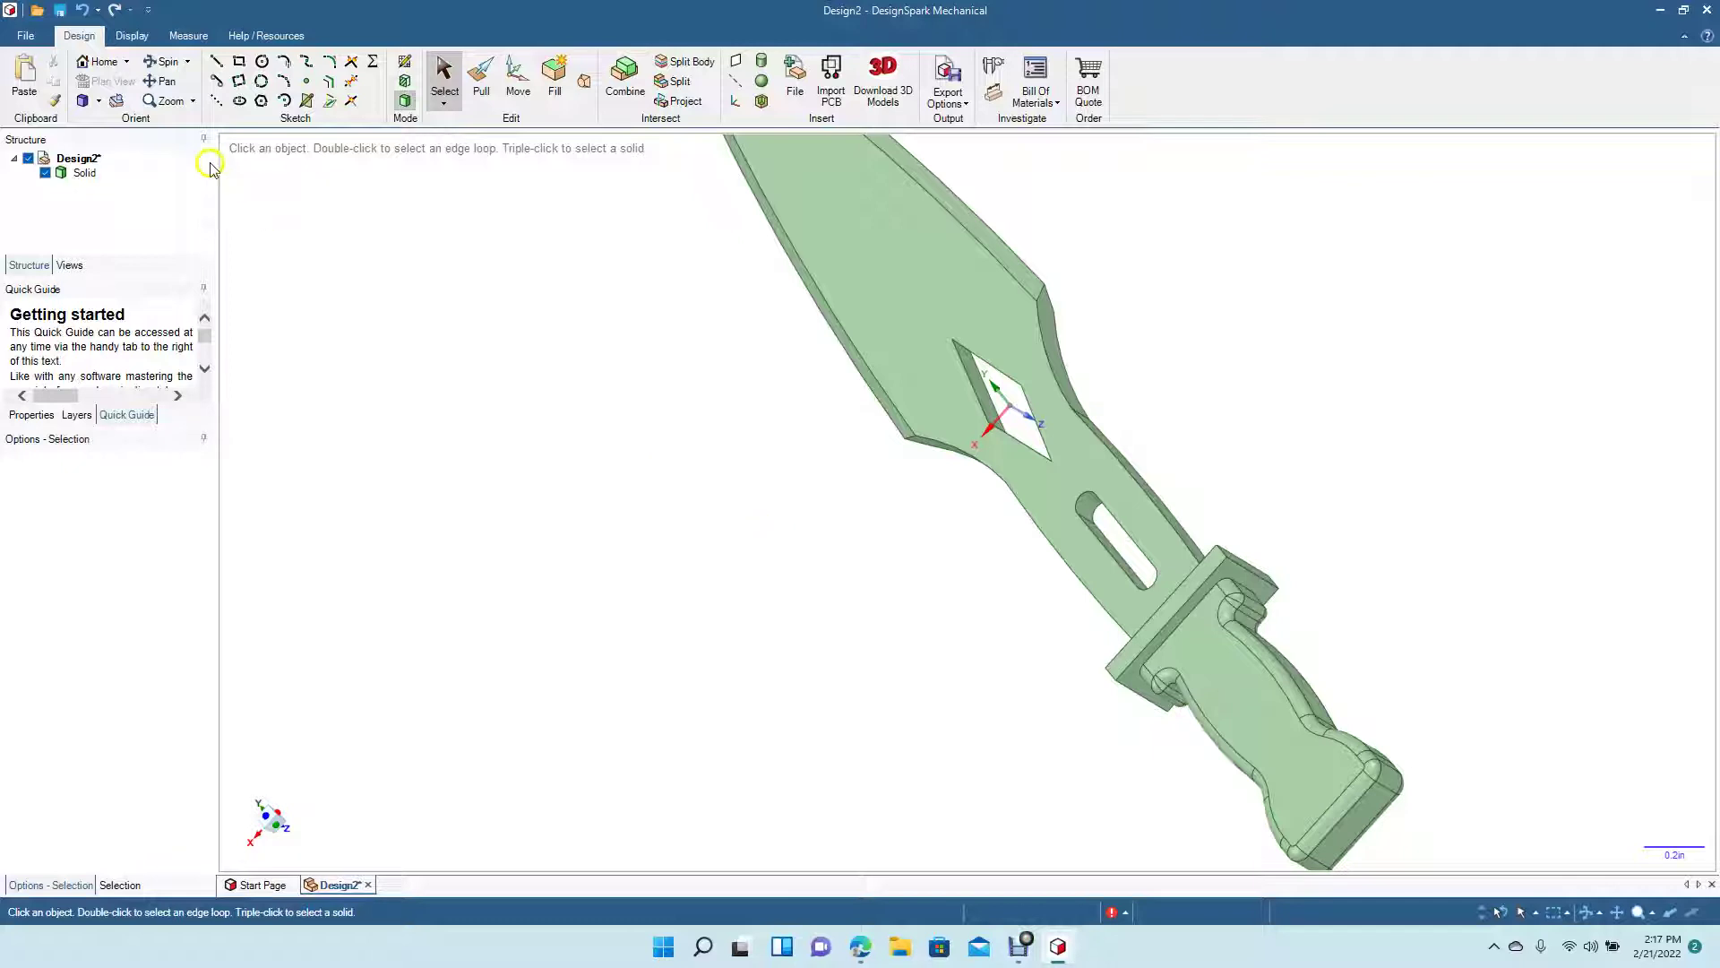
Step: Round the two short corner edges at the guard's -X end to a radius of about 0.09 in
left_click(165, 65)
left_click_drag(917, 545, 1034, 764)
left_click(481, 81)
left_click(1260, 622)
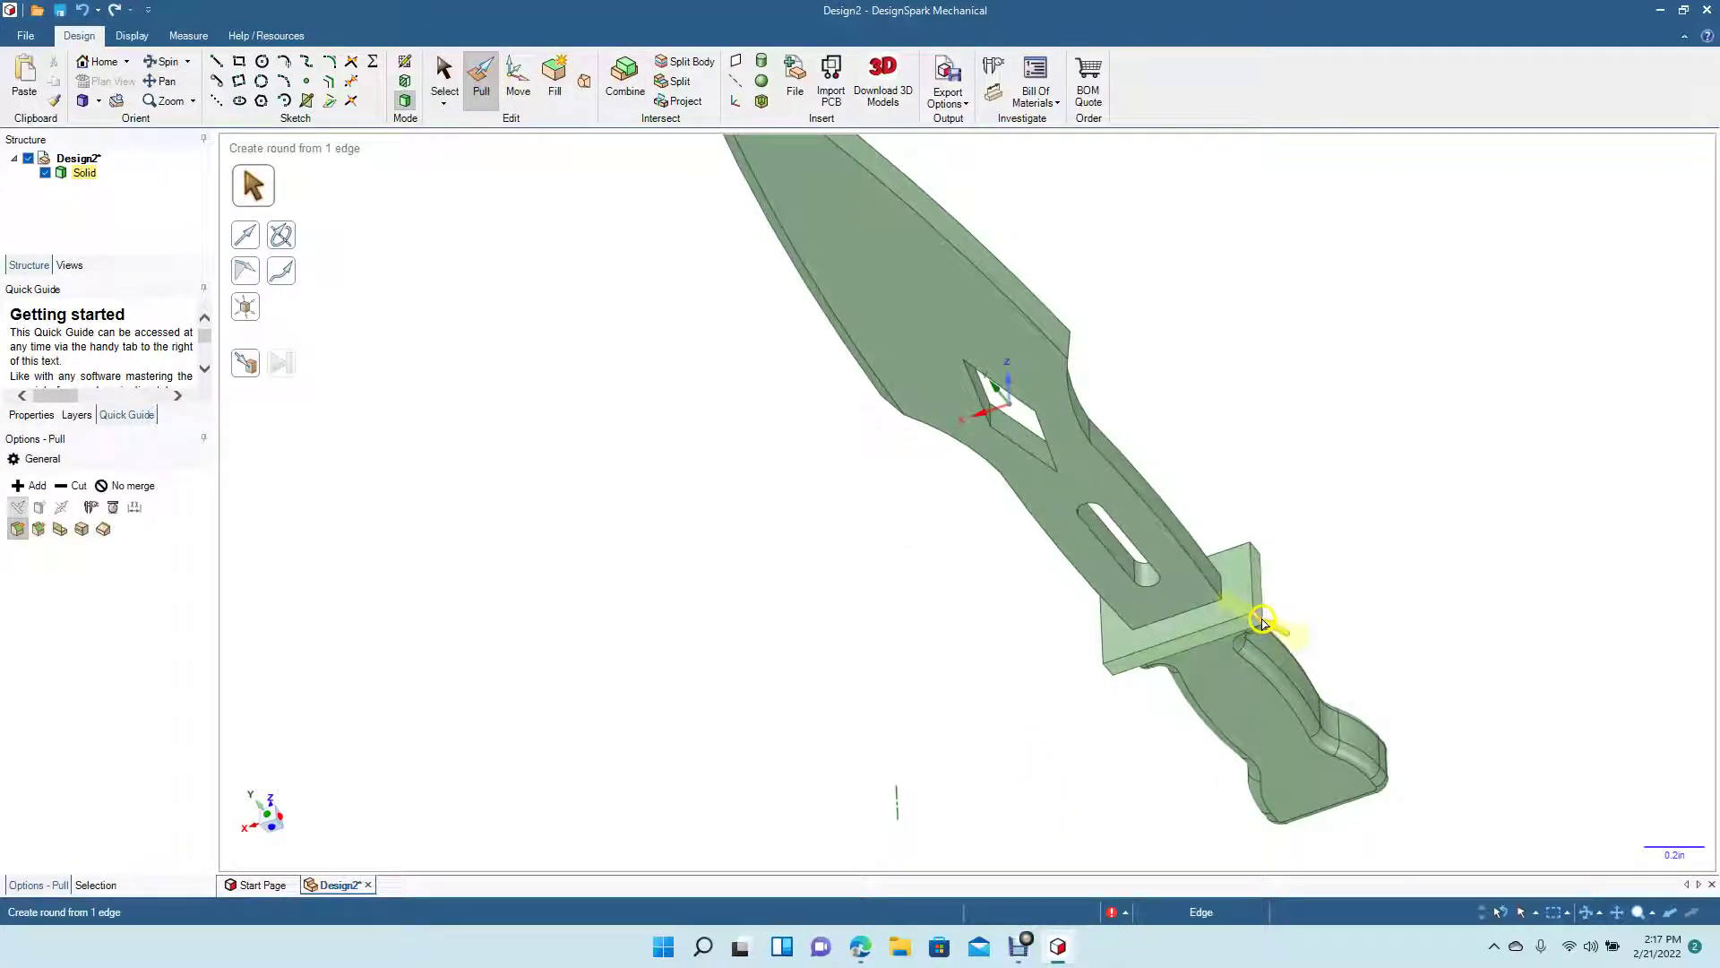
left_click_drag(1263, 625, 1182, 615)
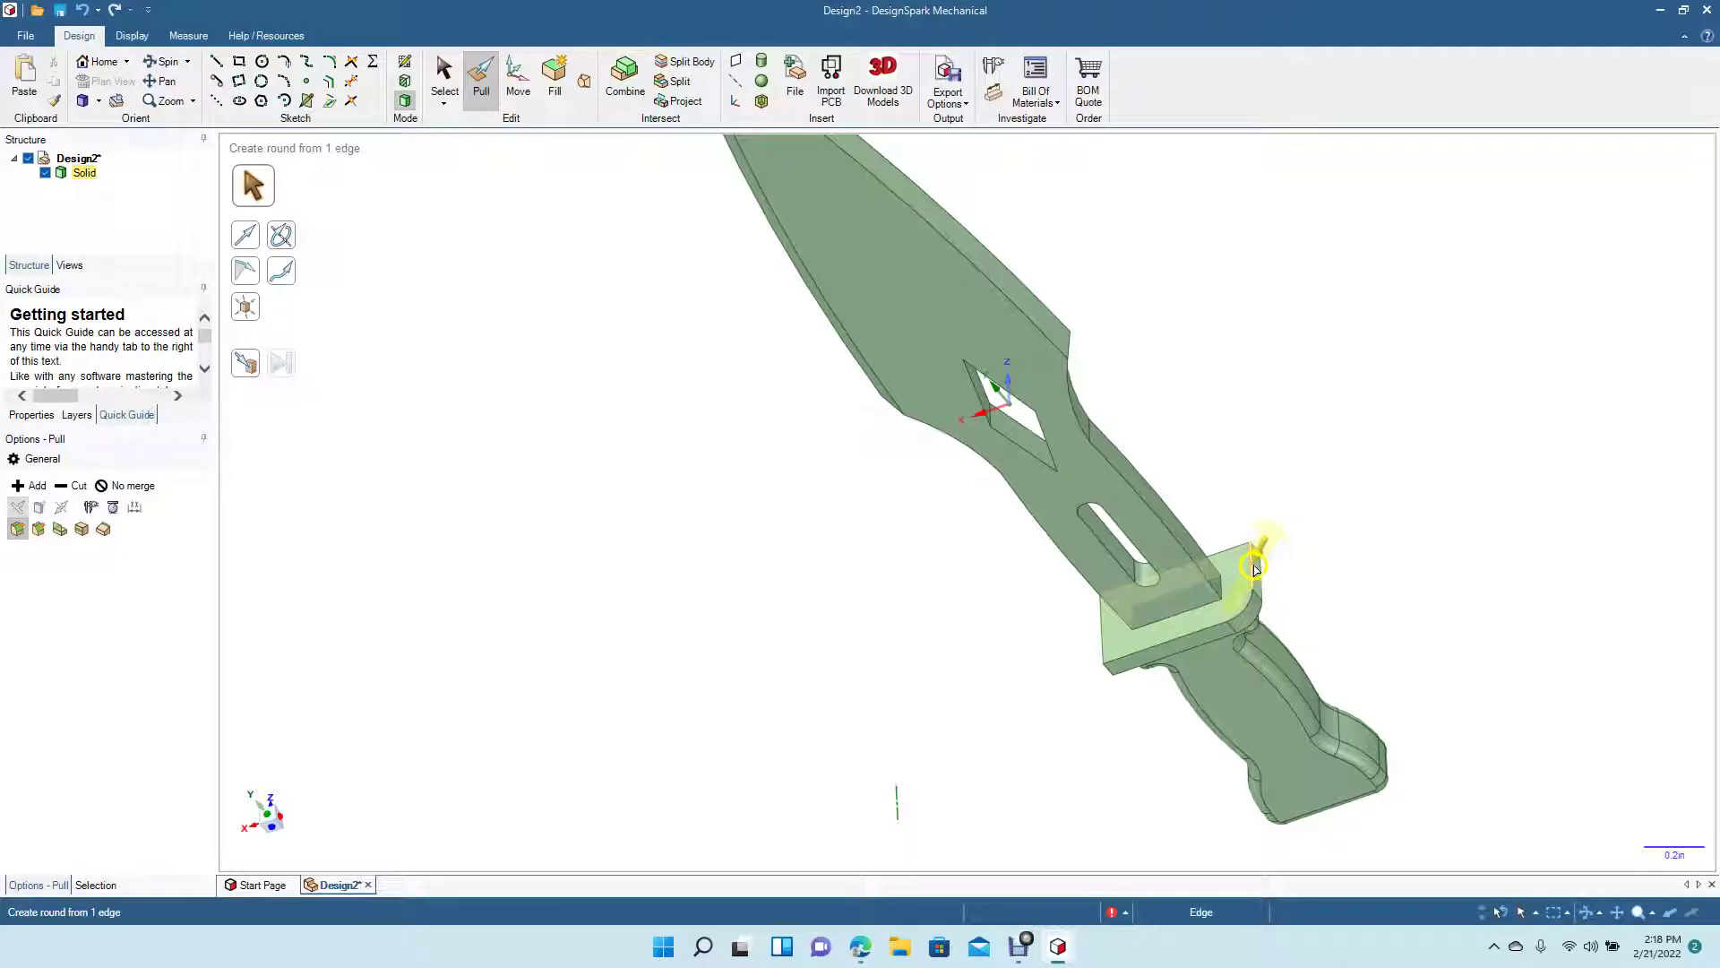
left_click_drag(1247, 561, 1192, 592)
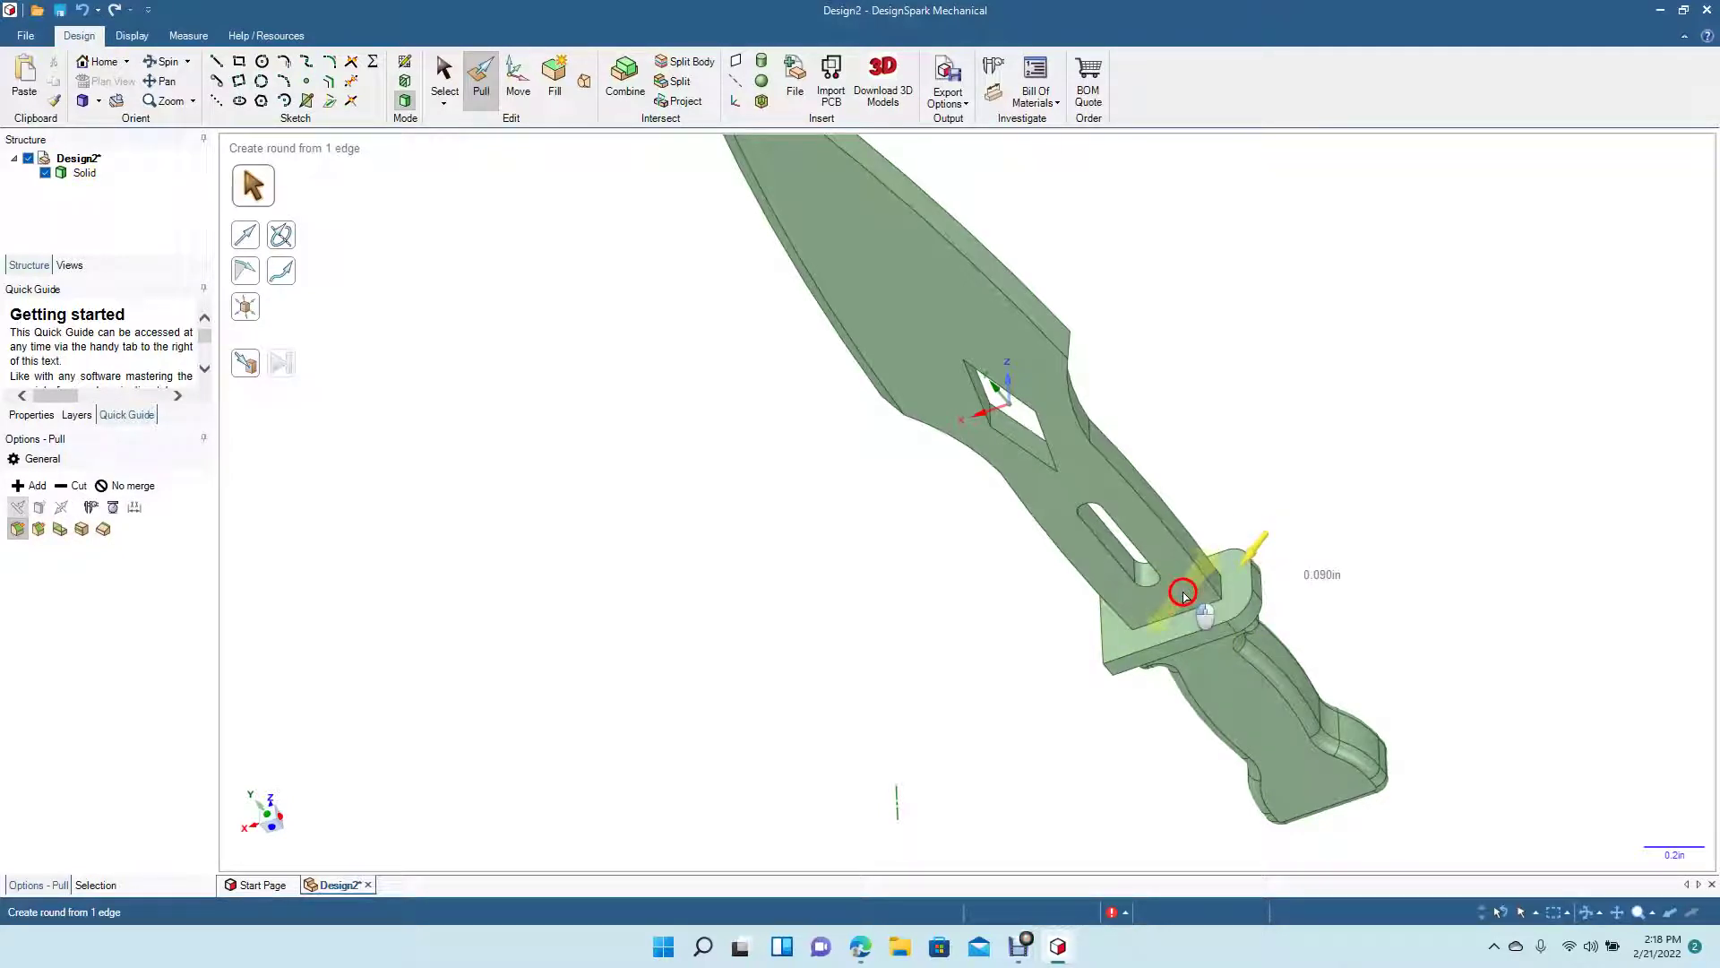
left_click_drag(1180, 598, 1175, 600)
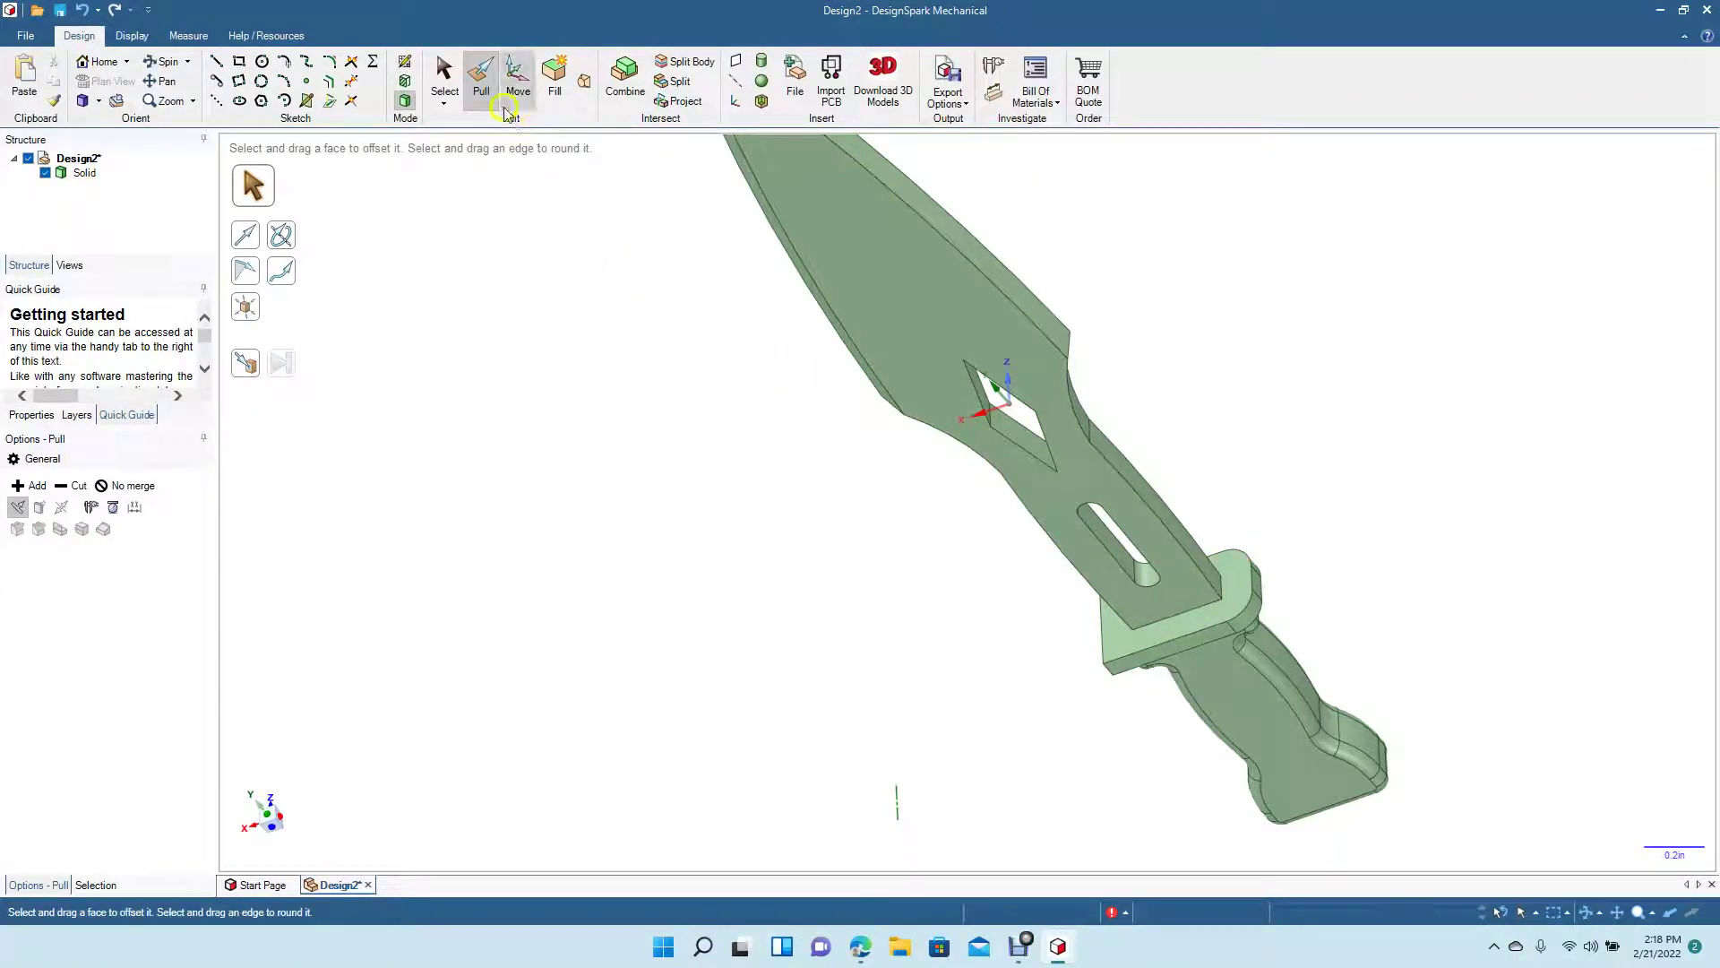
left_click(443, 79)
left_click(166, 61)
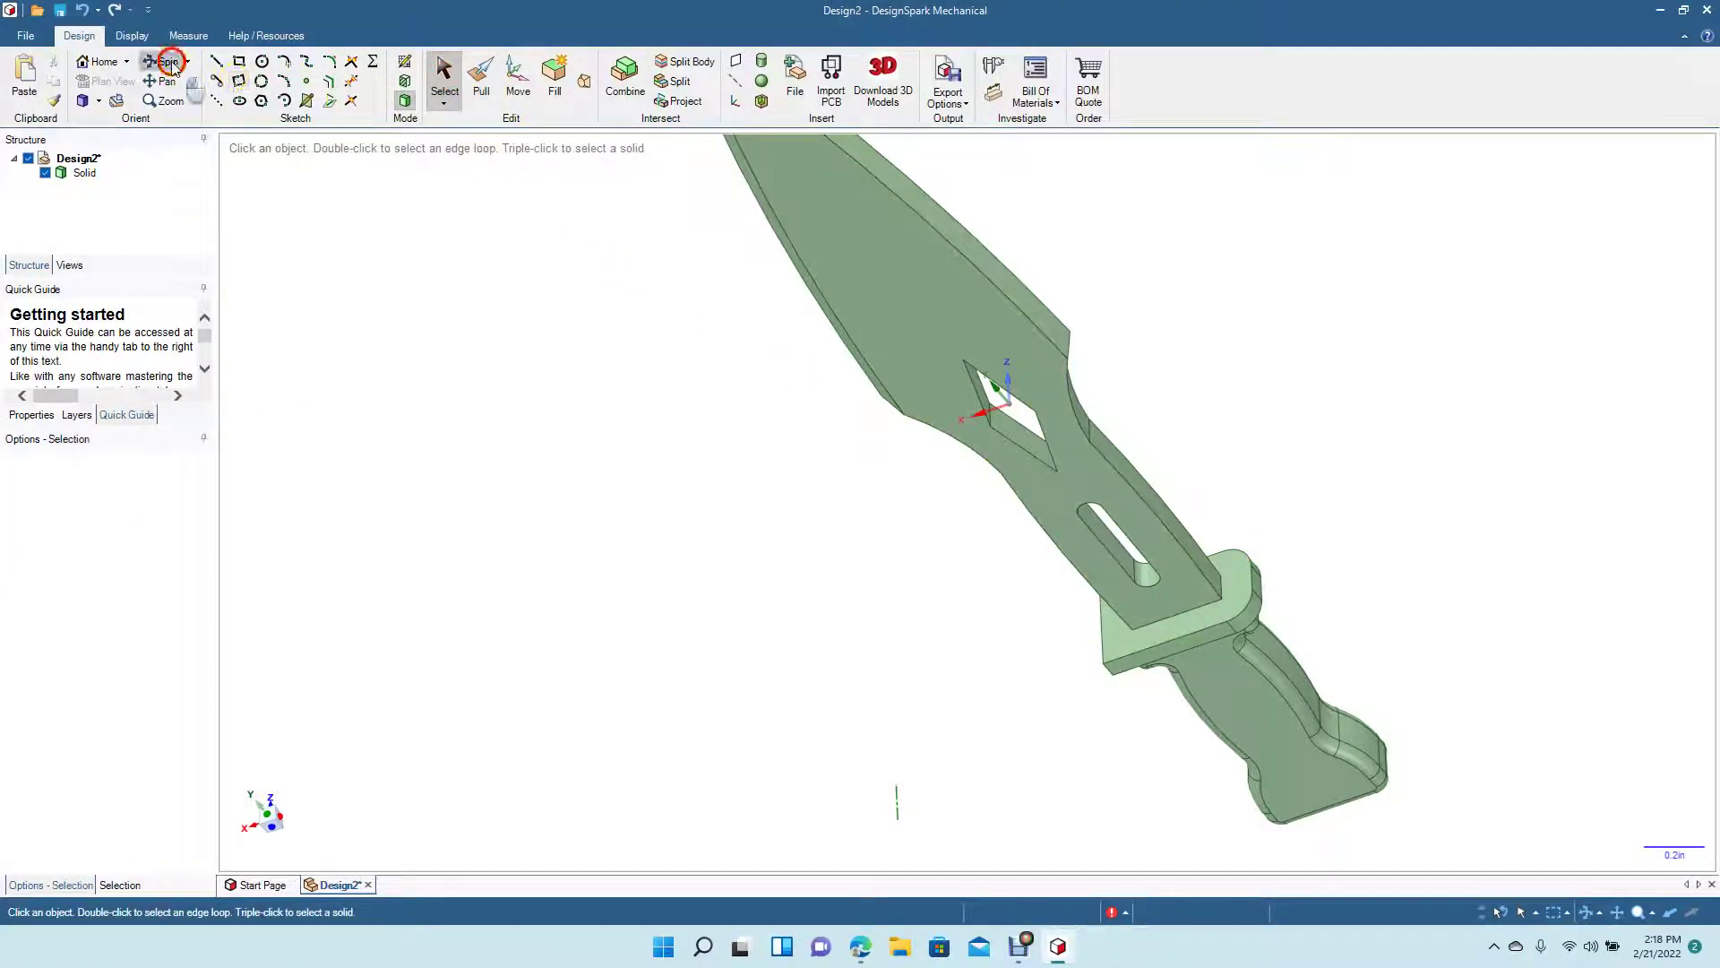
Step: Round the two short corner edges at the guard's +X end
left_click_drag(884, 588, 1025, 531)
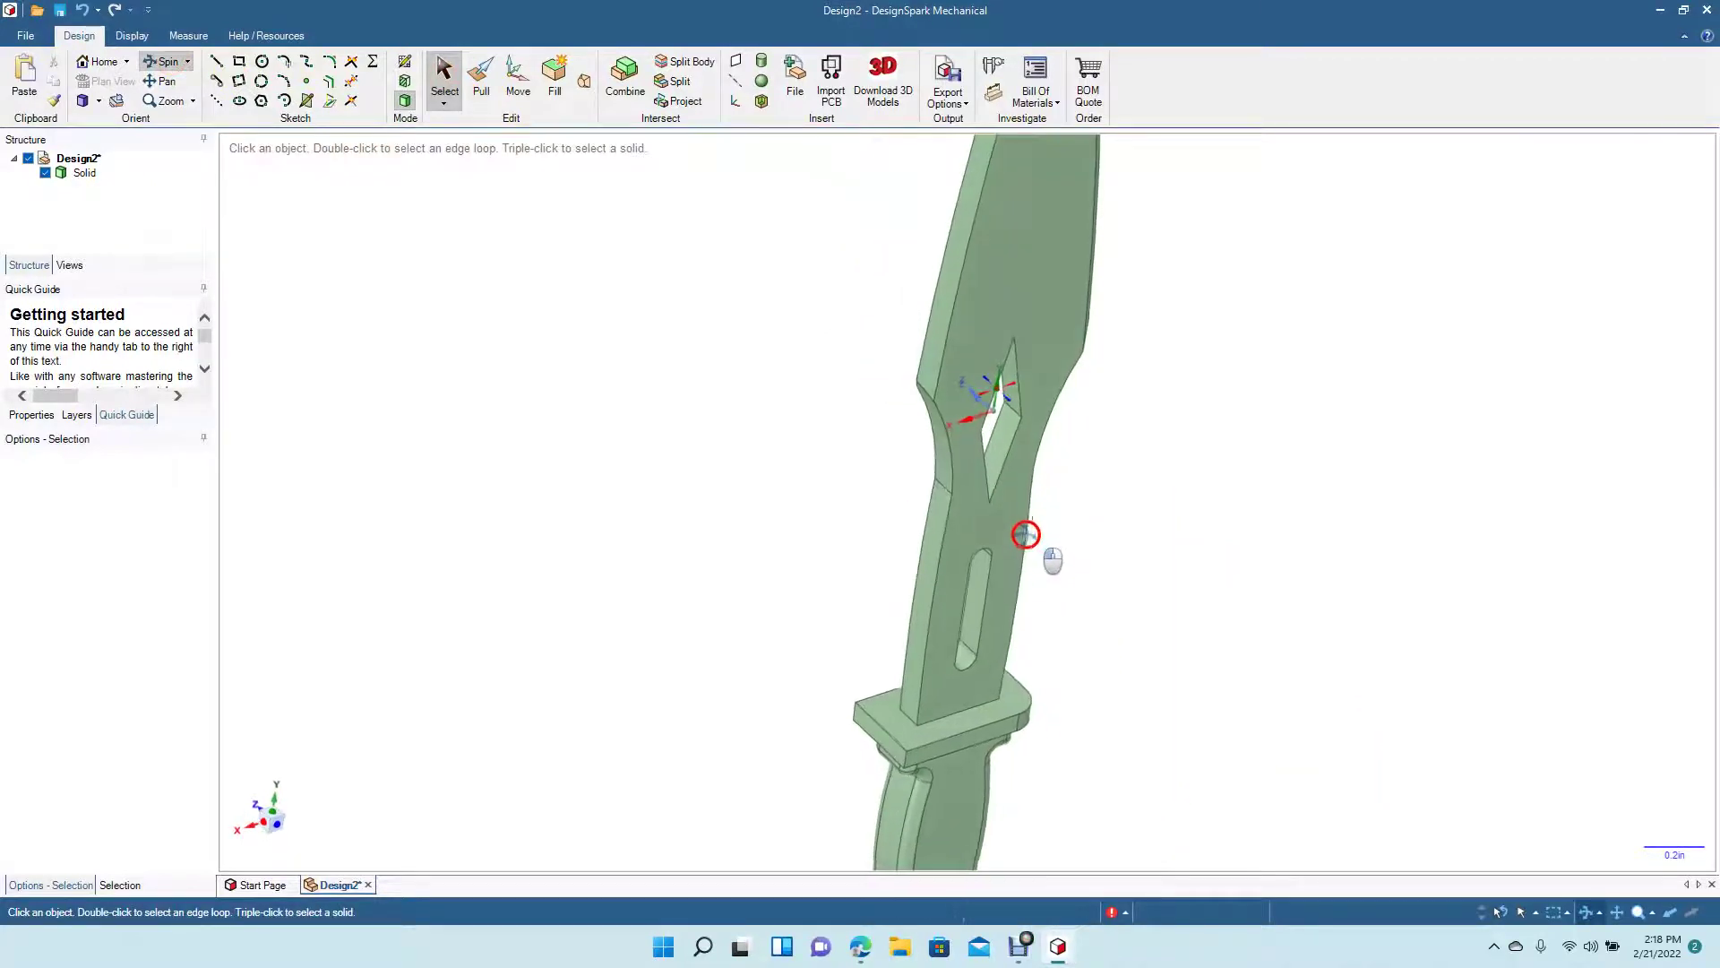
left_click(484, 85)
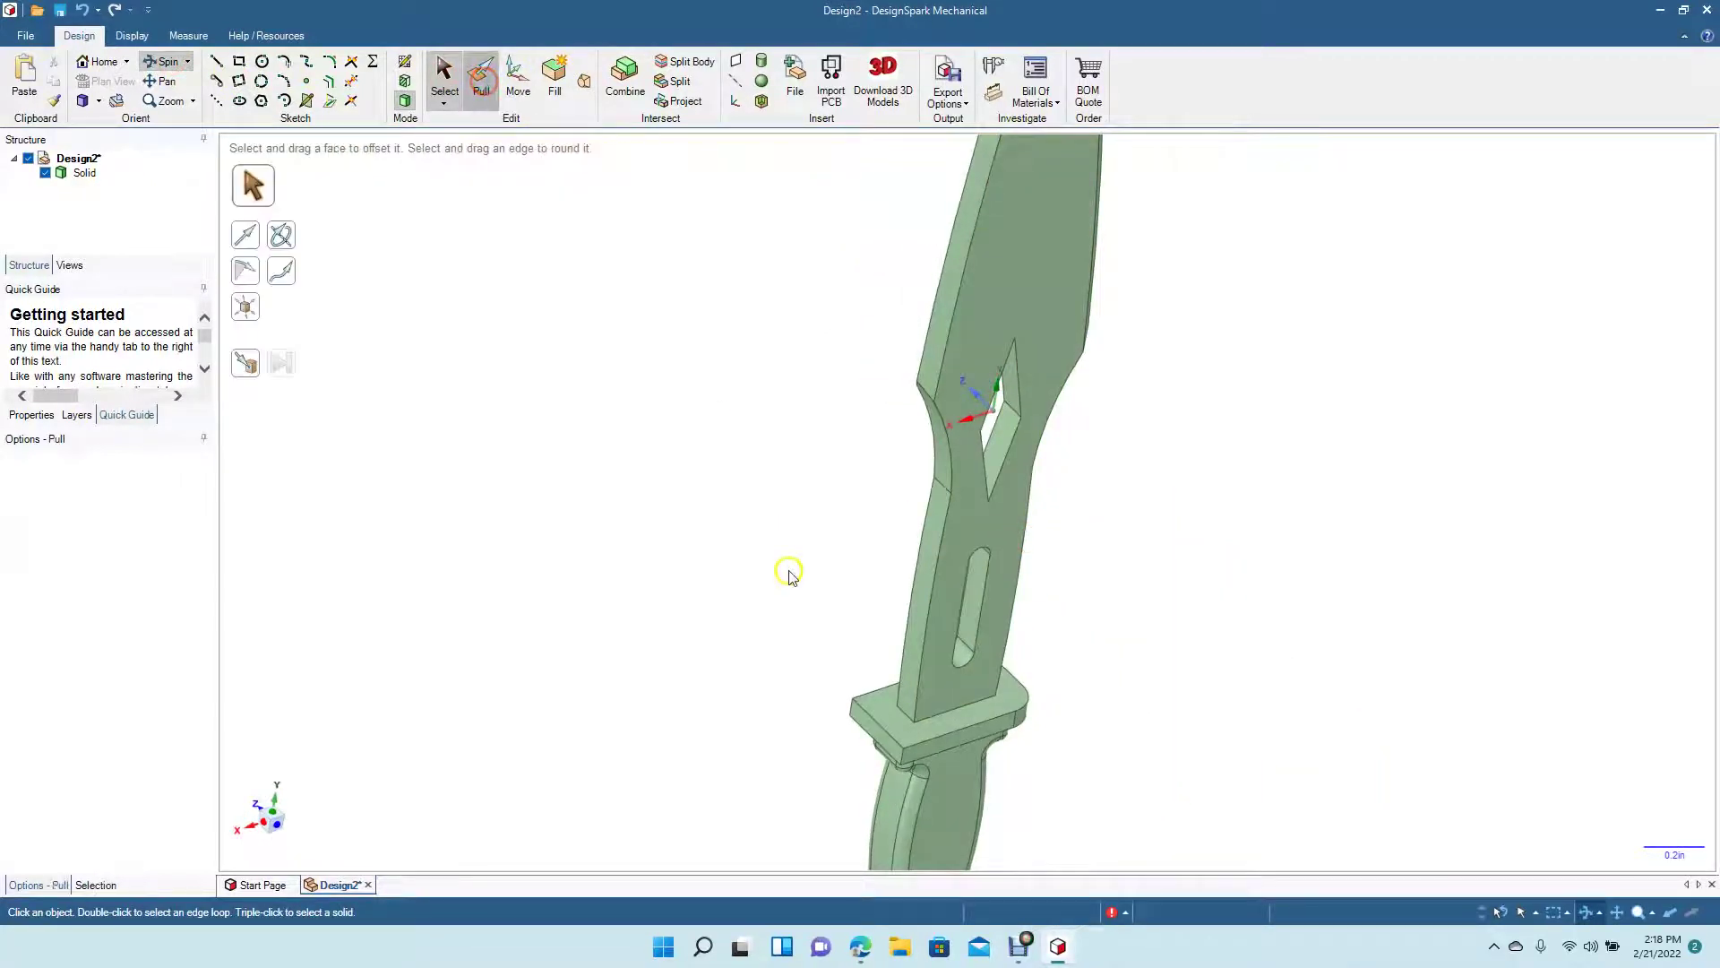
left_click(903, 761)
mouse_move(903, 761)
left_mouse_down()
mouse_move(792, 705)
mouse_move(821, 679)
mouse_move(925, 757)
left_mouse_up()
left_click(445, 79)
left_click(527, 242)
Step: Pull the guard's +X end face slightly outward to lengthen that side of the guard
left_click(164, 61)
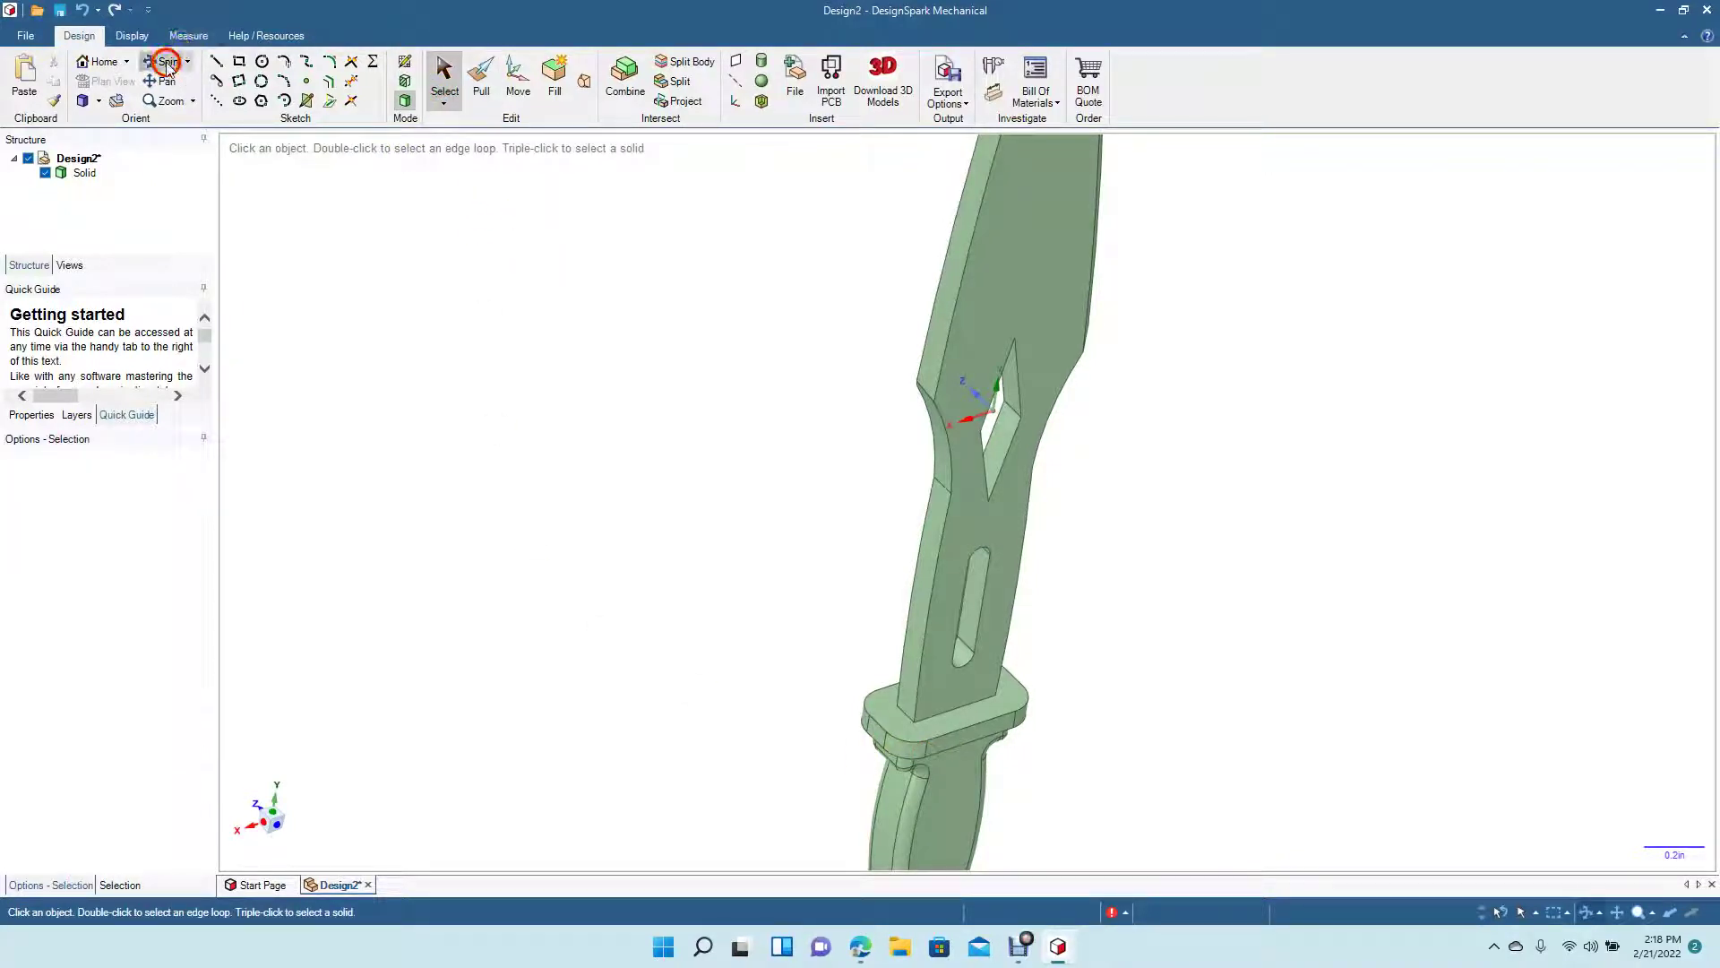
left_click_drag(699, 530, 758, 502)
left_click(483, 79)
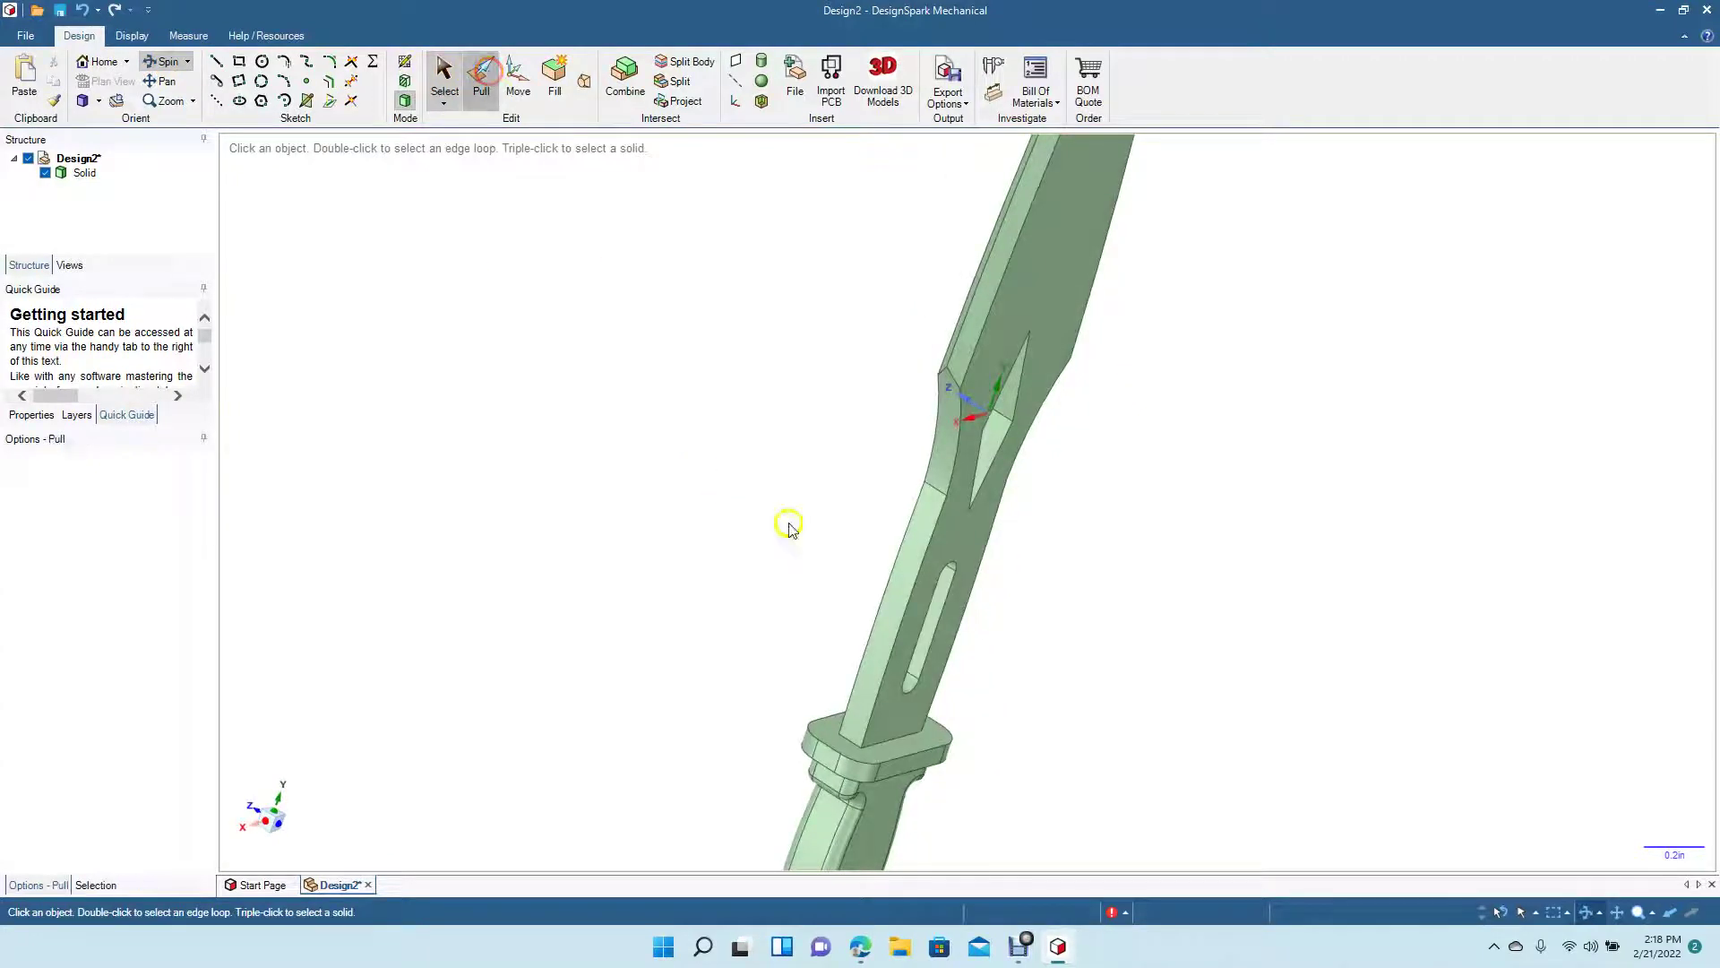
left_click(830, 762)
left_click_drag(830, 763, 816, 772)
Step: Pull the guard's -X end face outward by about 0.06 in
left_click(157, 60)
left_click_drag(757, 685, 500, 632)
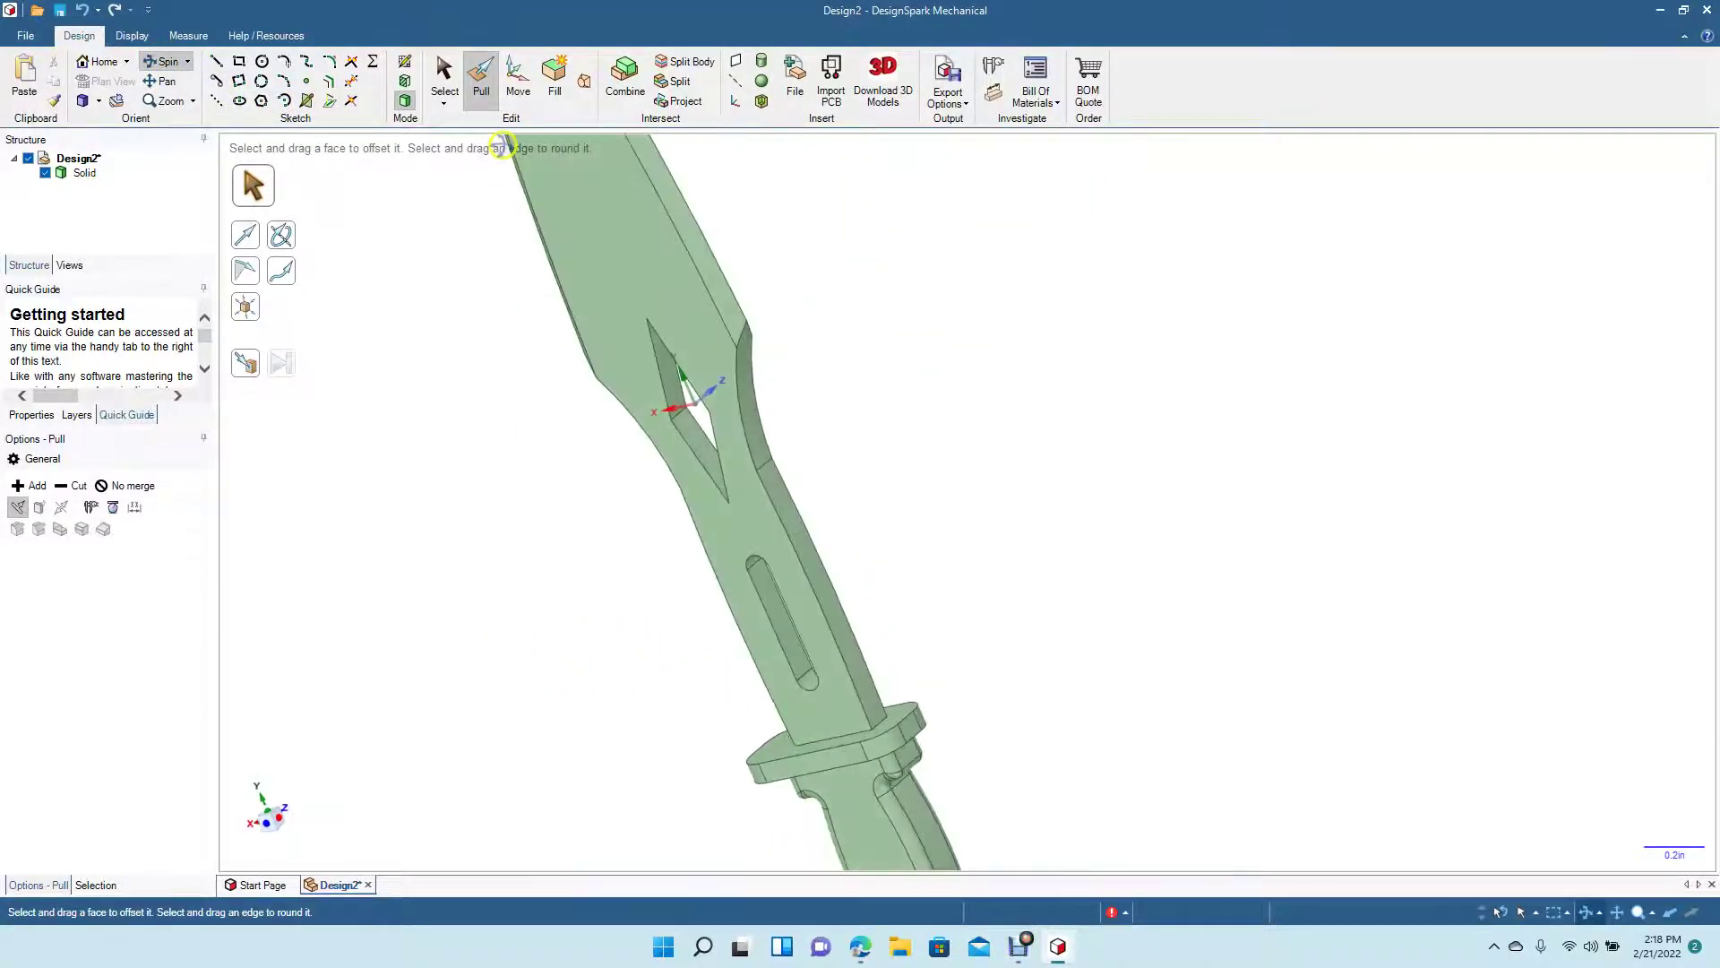
left_click(481, 95)
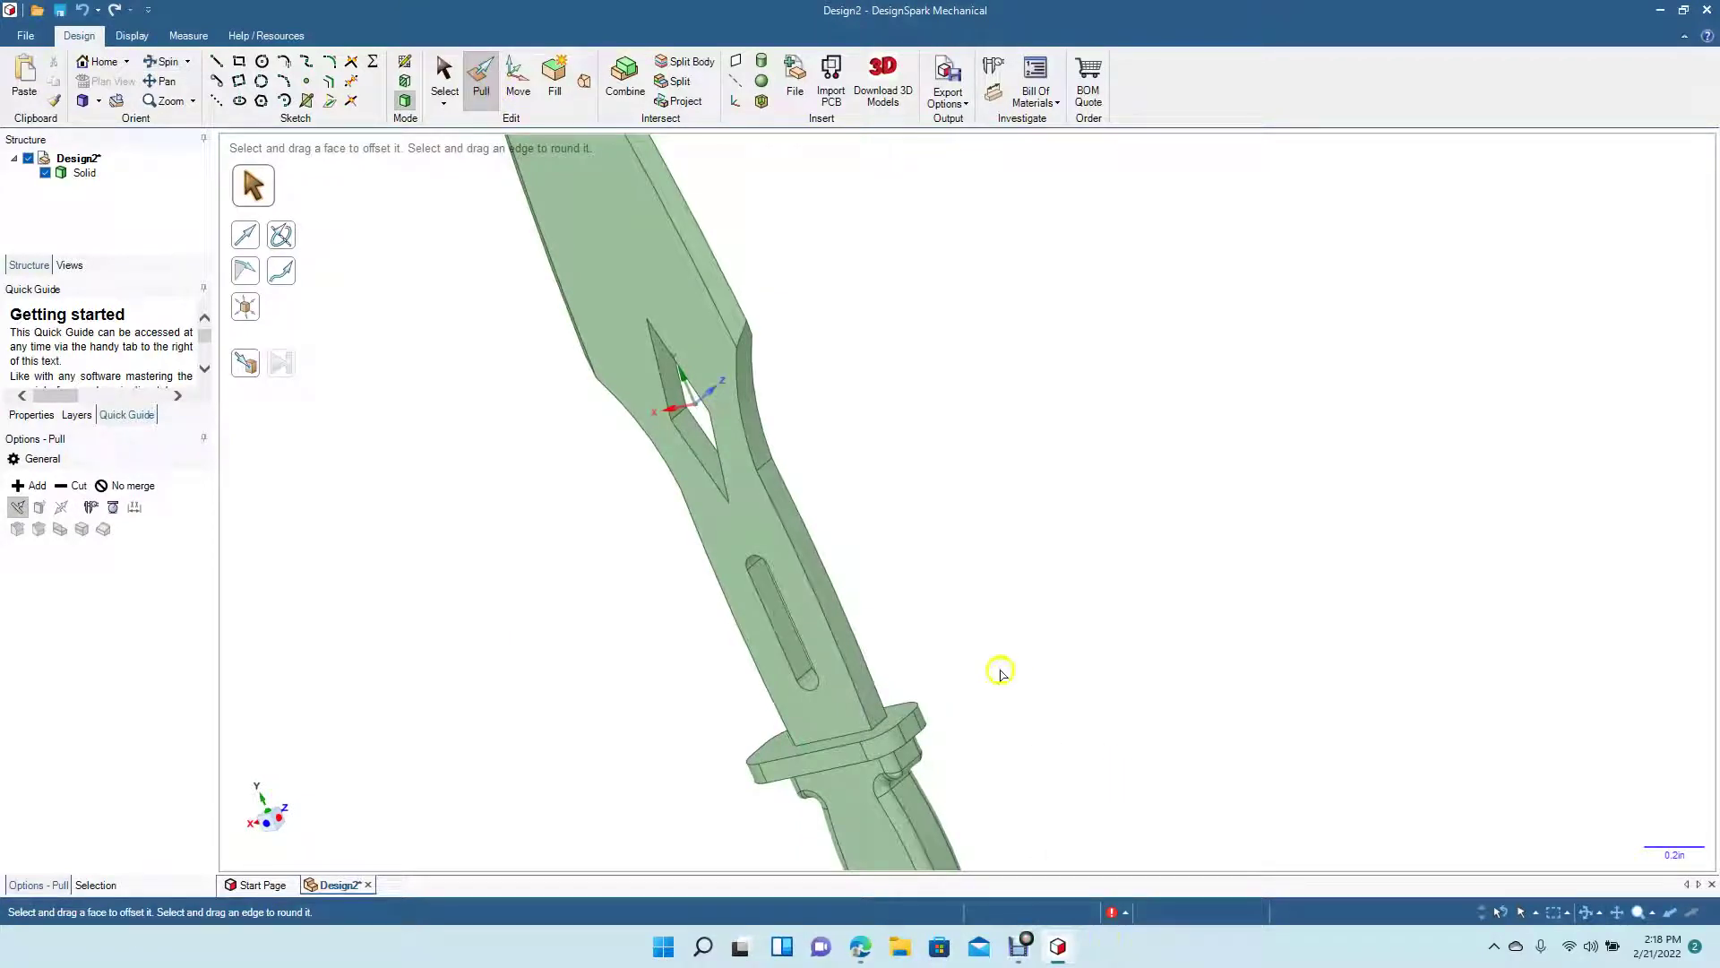
left_click(925, 720)
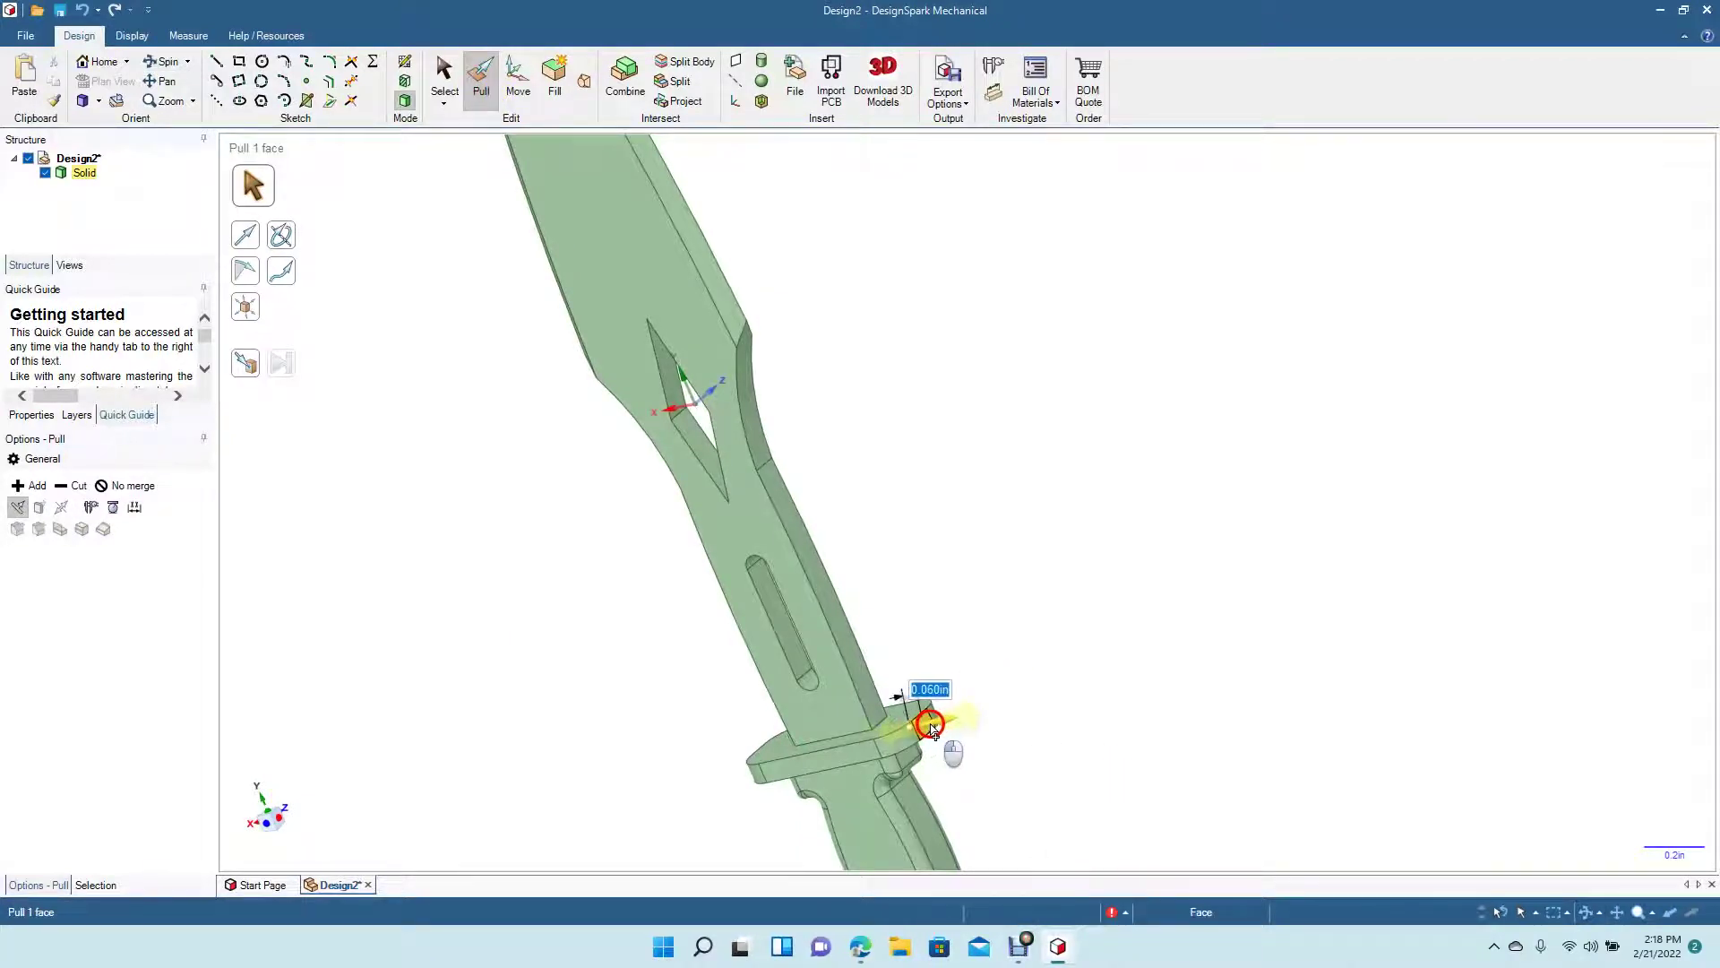
left_click_drag(932, 728, 934, 730)
left_click(424, 301)
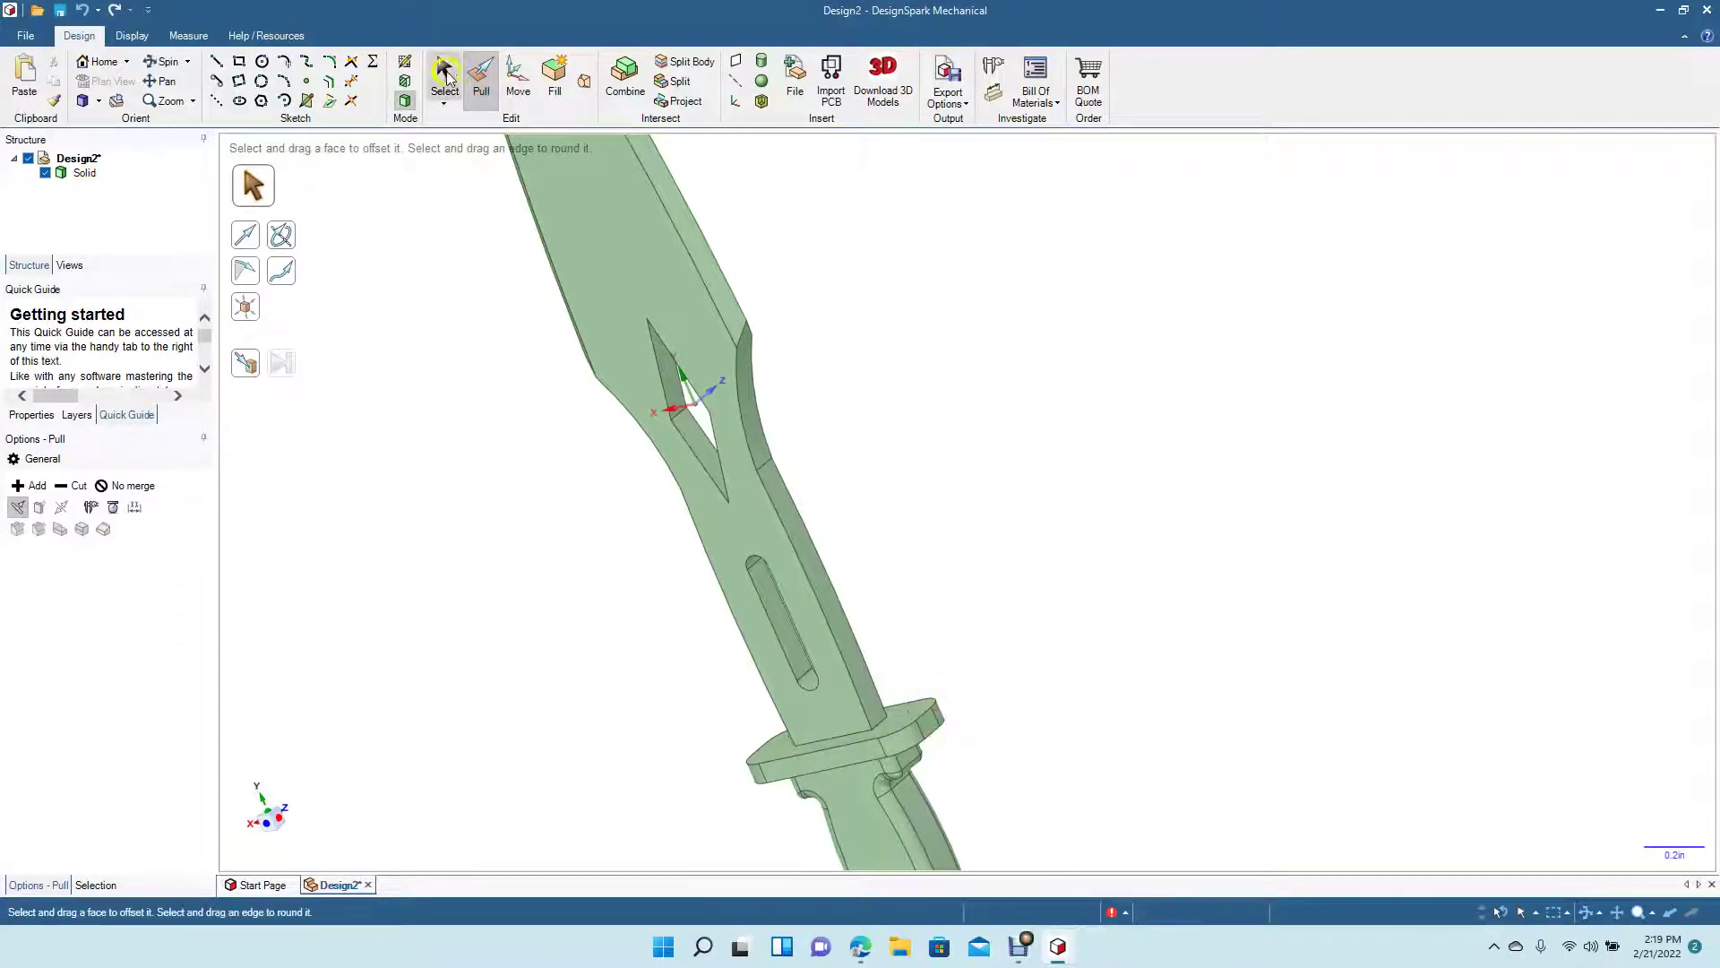
left_click(443, 76)
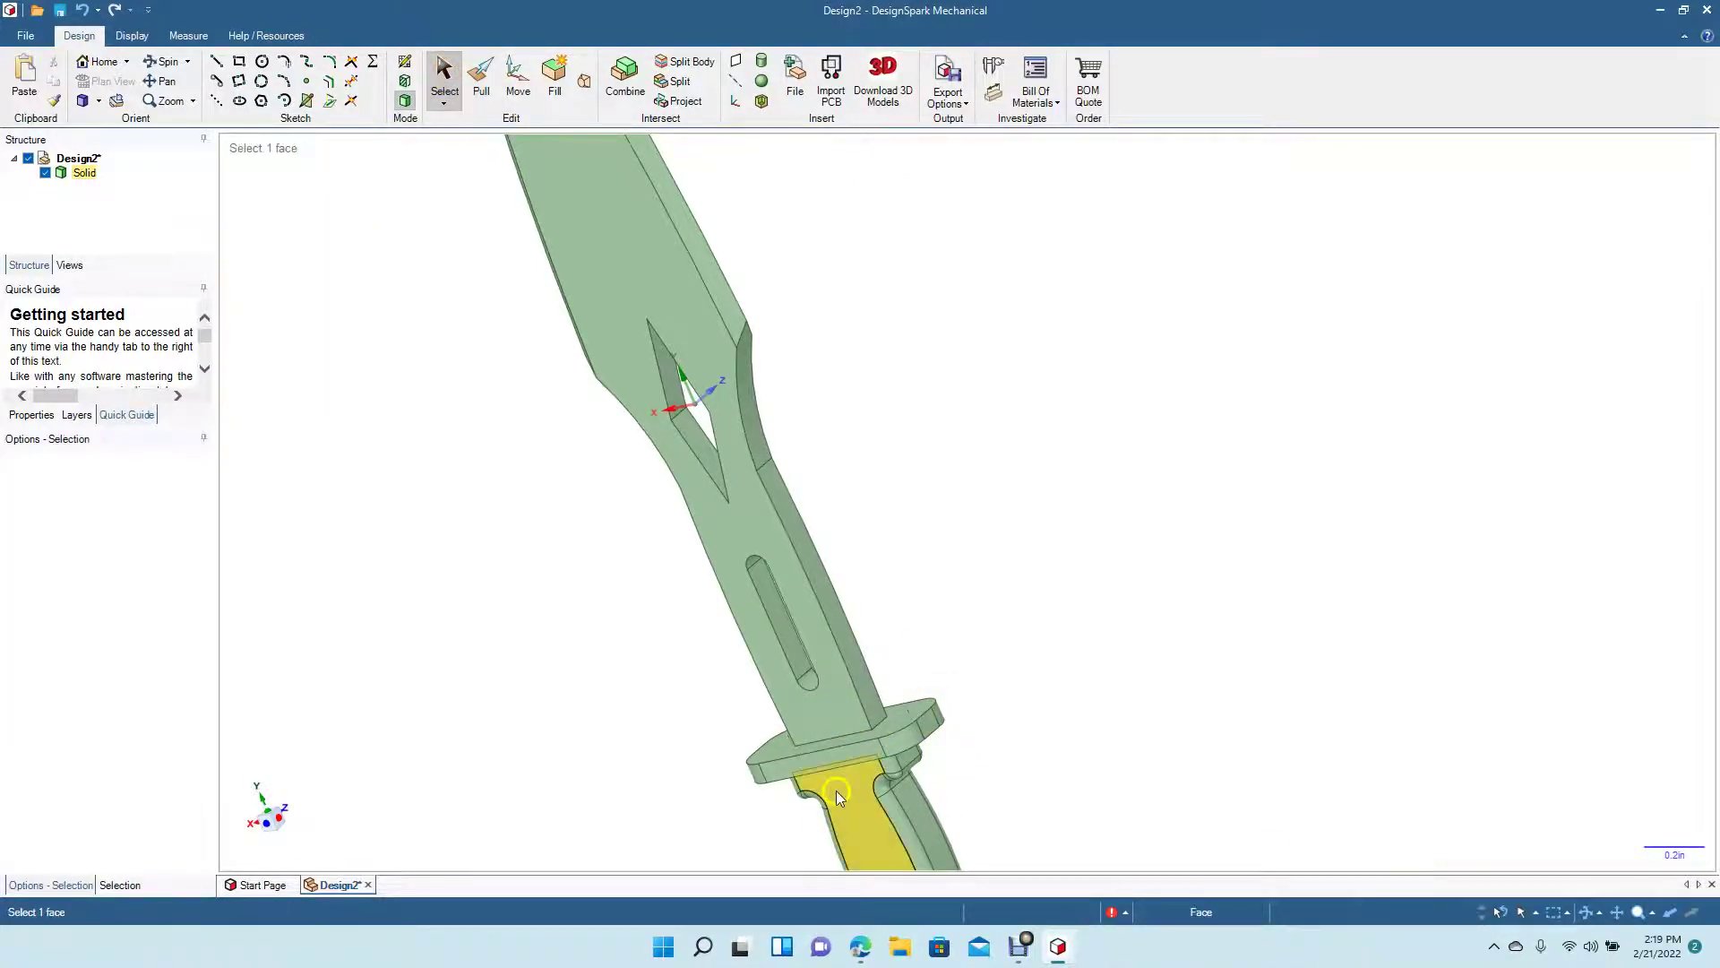
left_click(887, 740)
double_click(889, 739)
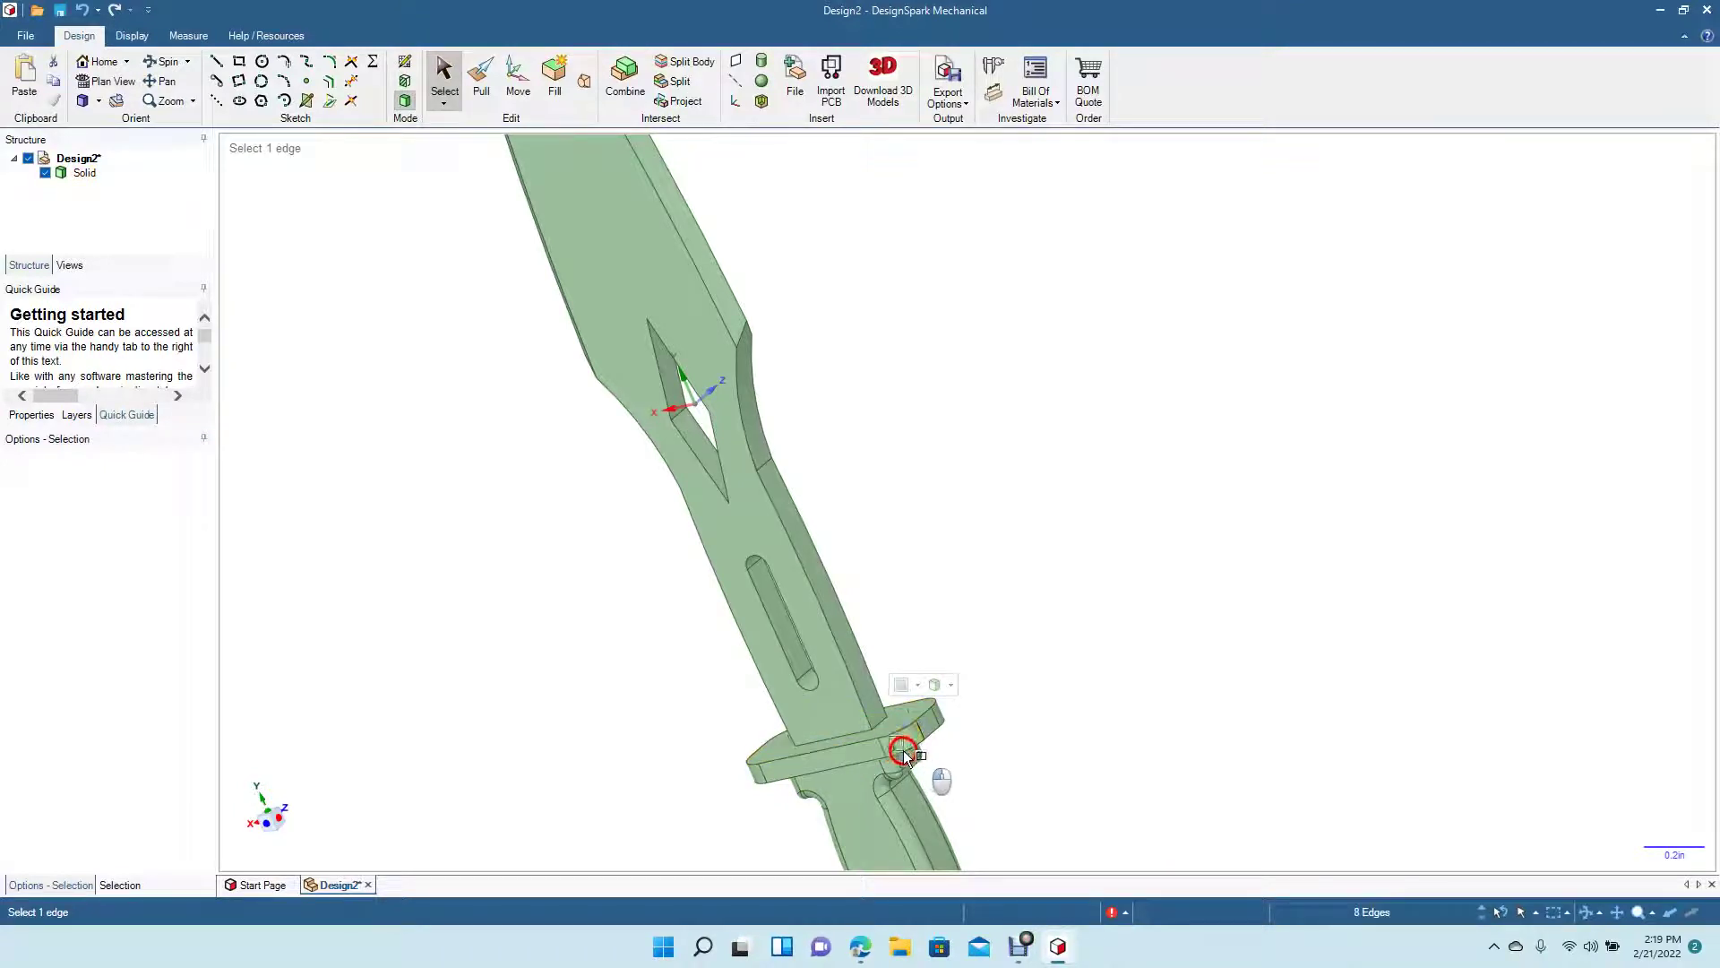
left_click(889, 726)
left_click(959, 649)
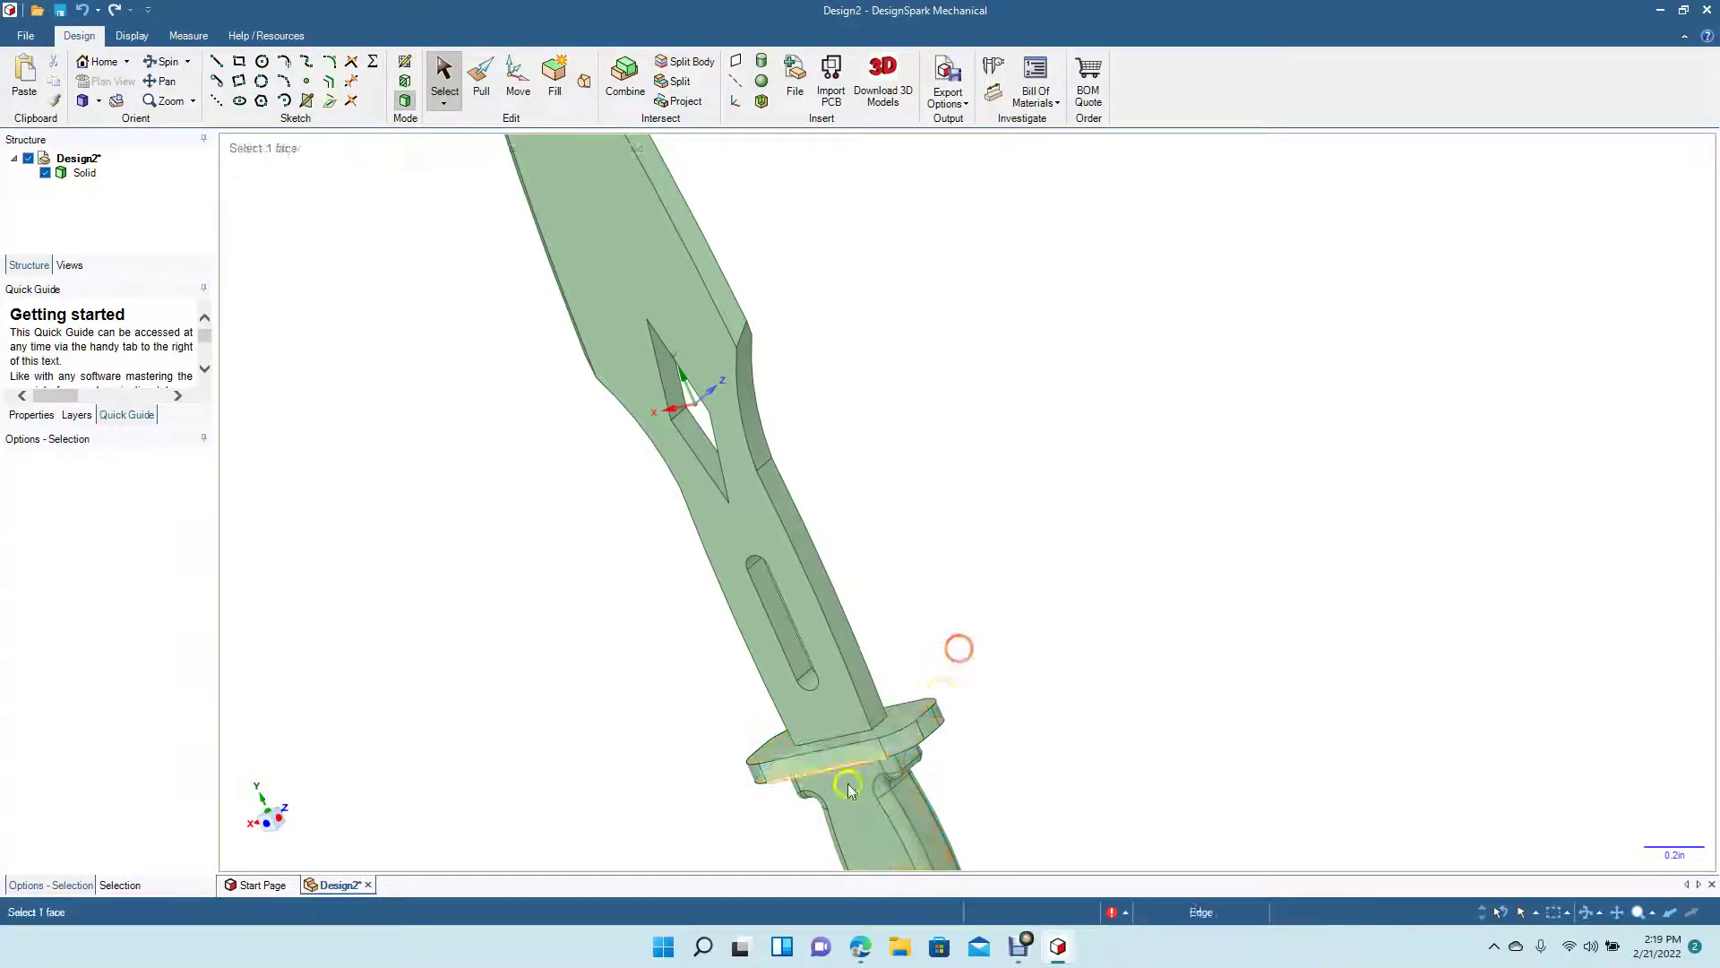
Step: Round the whole outer edge loop on the guard's blade side to a radius of about 0.01 in
scroll(800, 819, "up", 3, "ctrl")
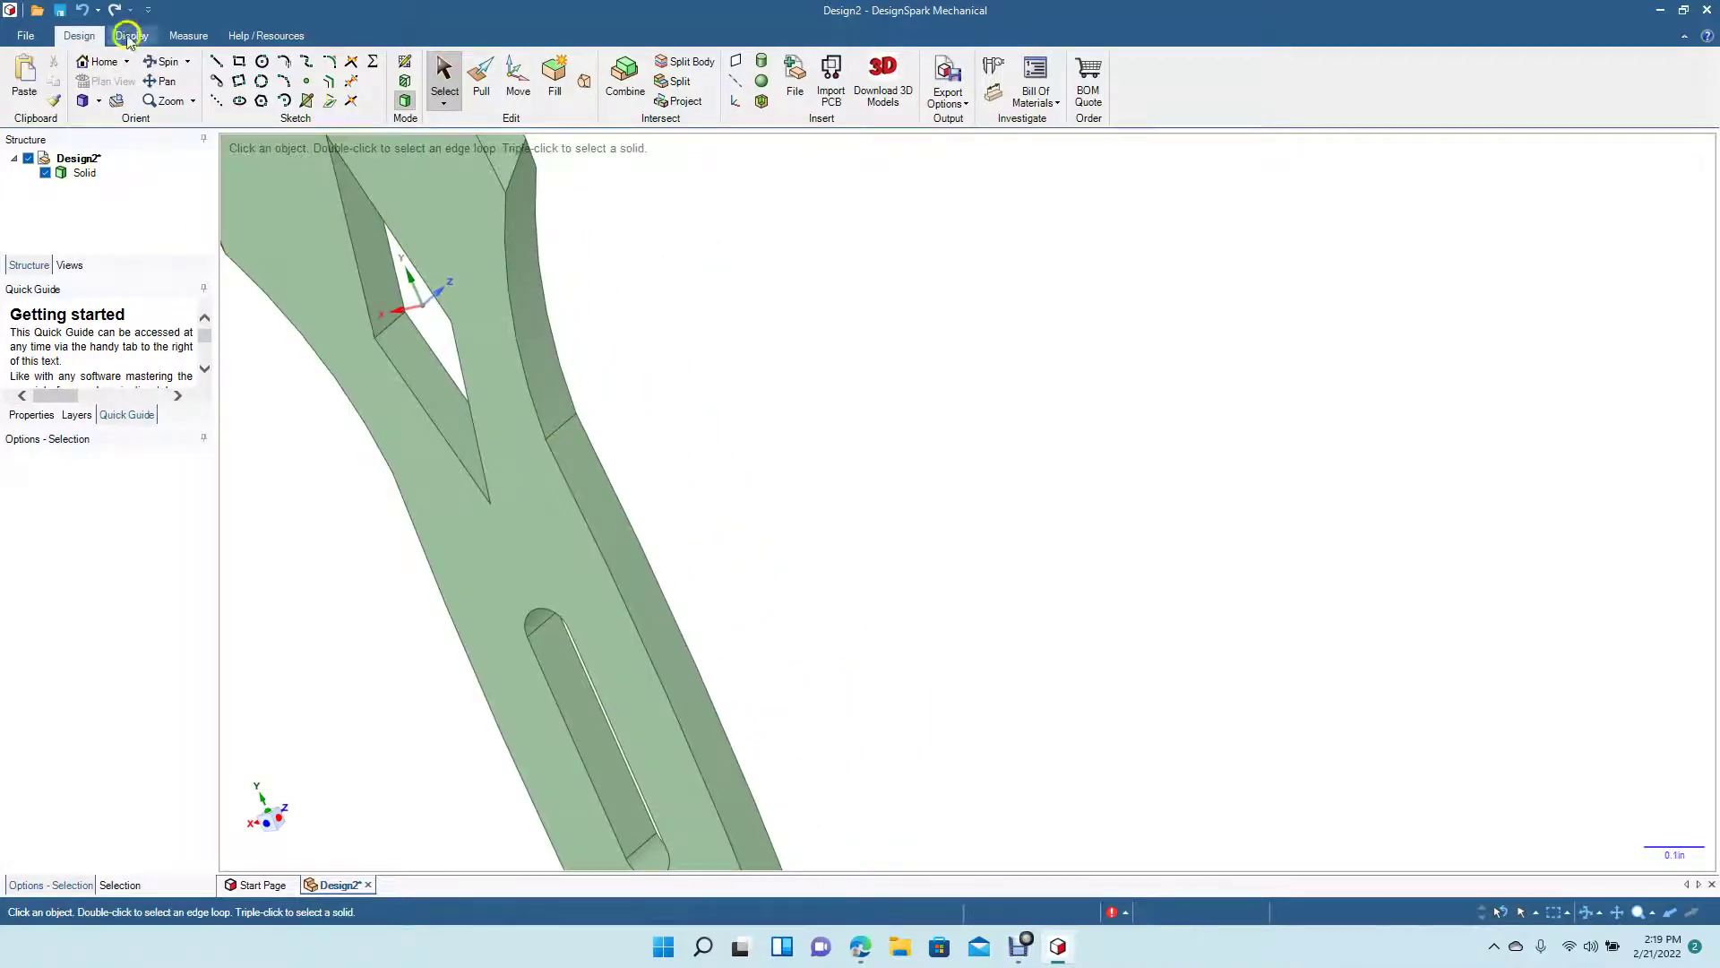
left_click(166, 82)
left_click_drag(766, 435, 911, 170)
left_click(479, 79)
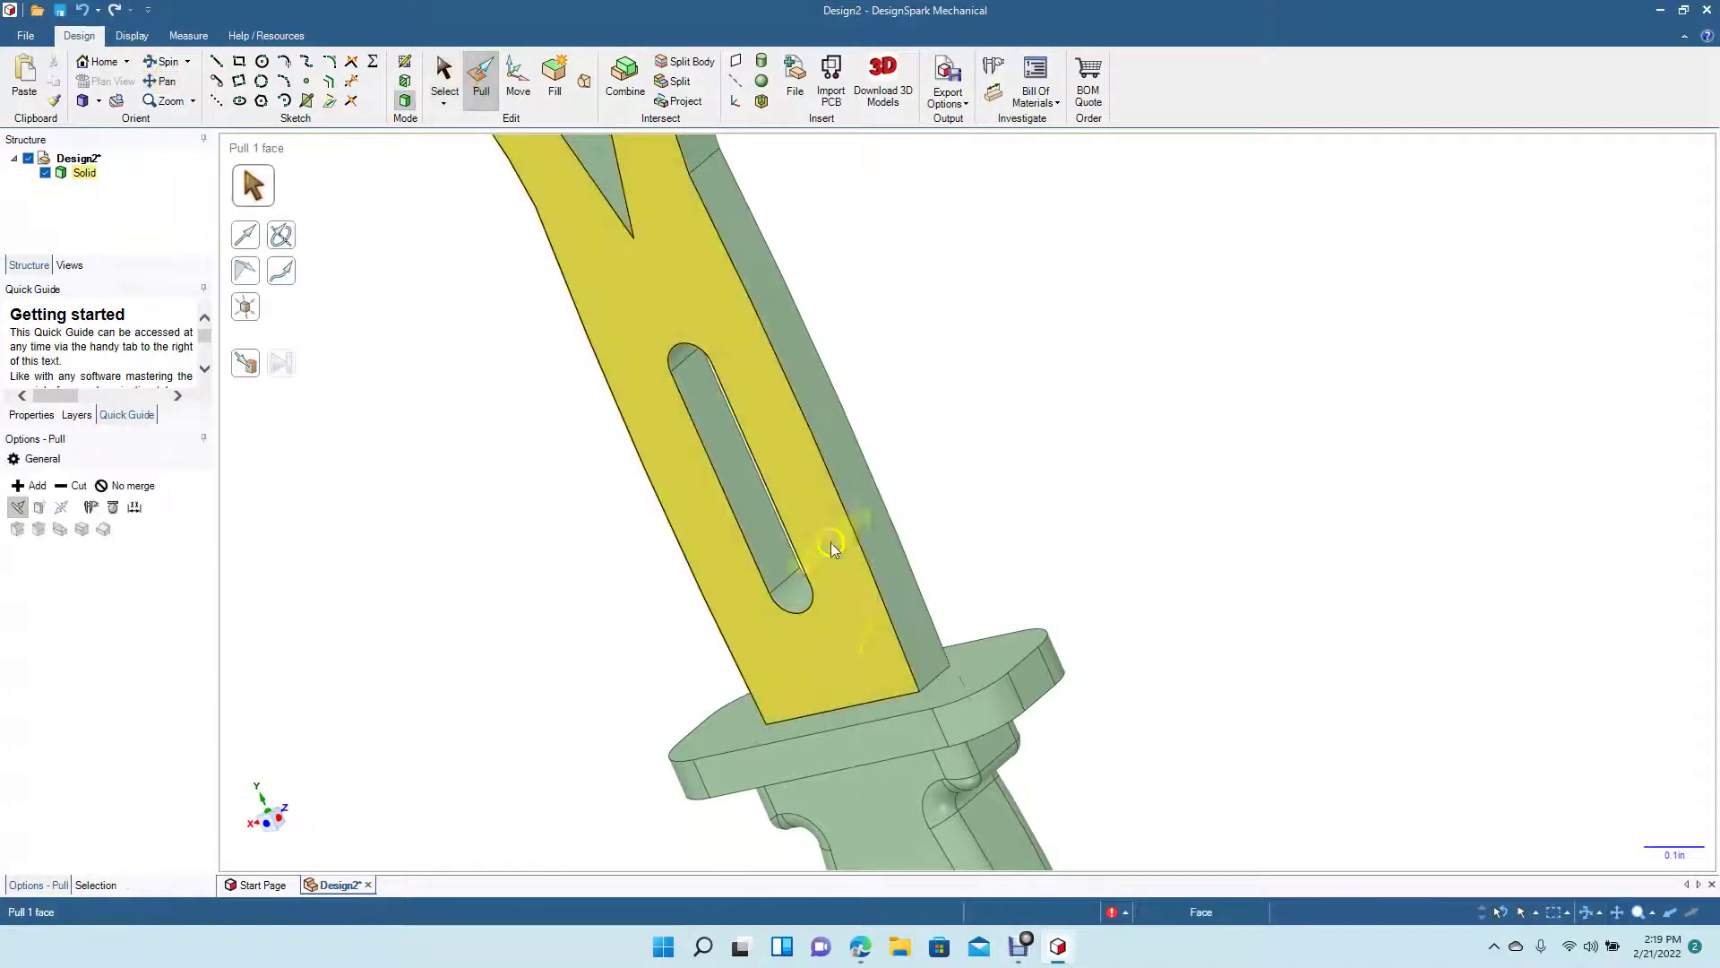
double_click(861, 730)
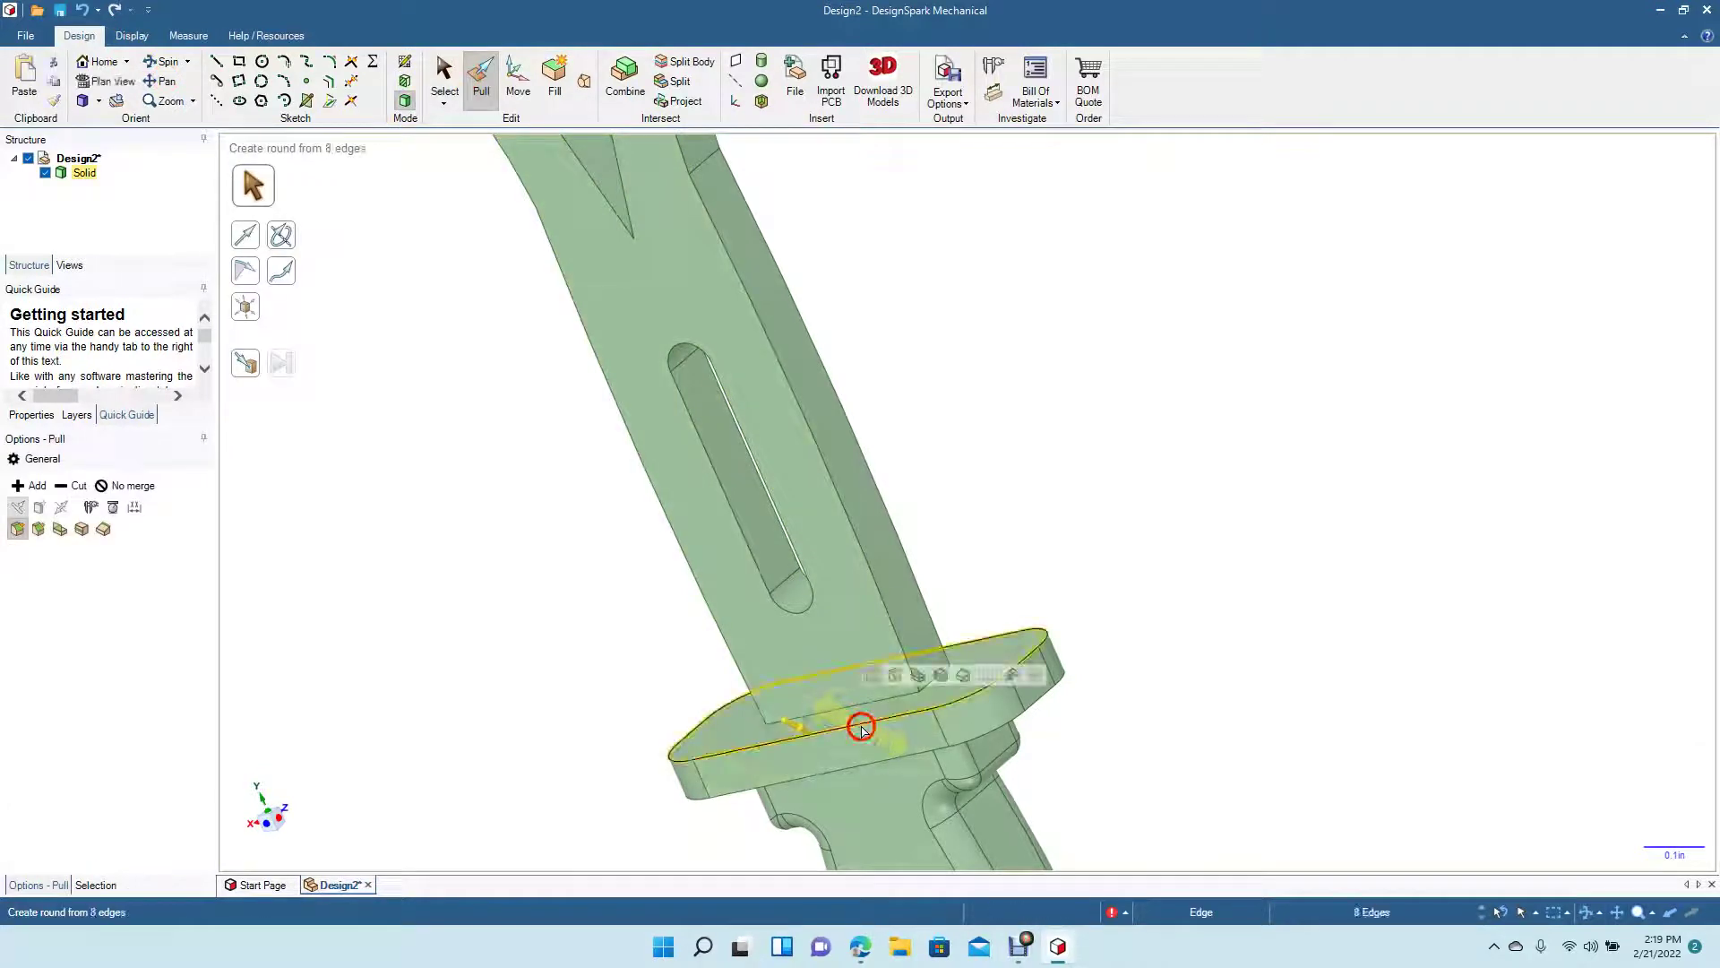
left_click_drag(861, 730, 865, 760)
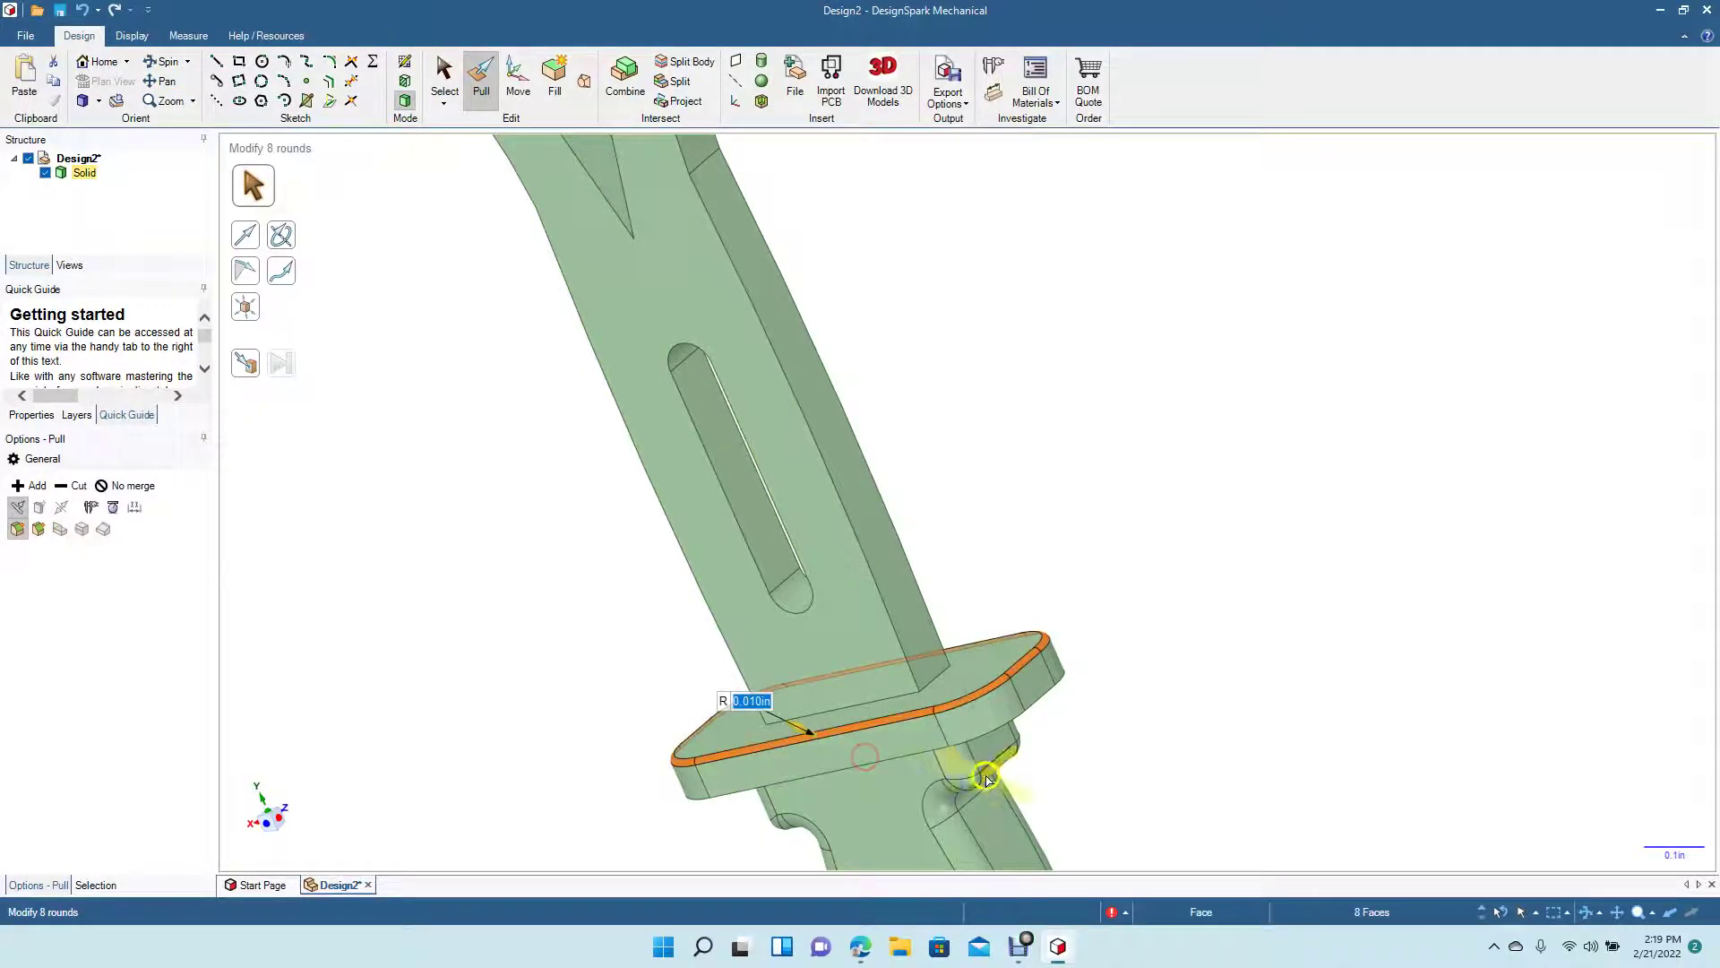
left_click(1132, 735)
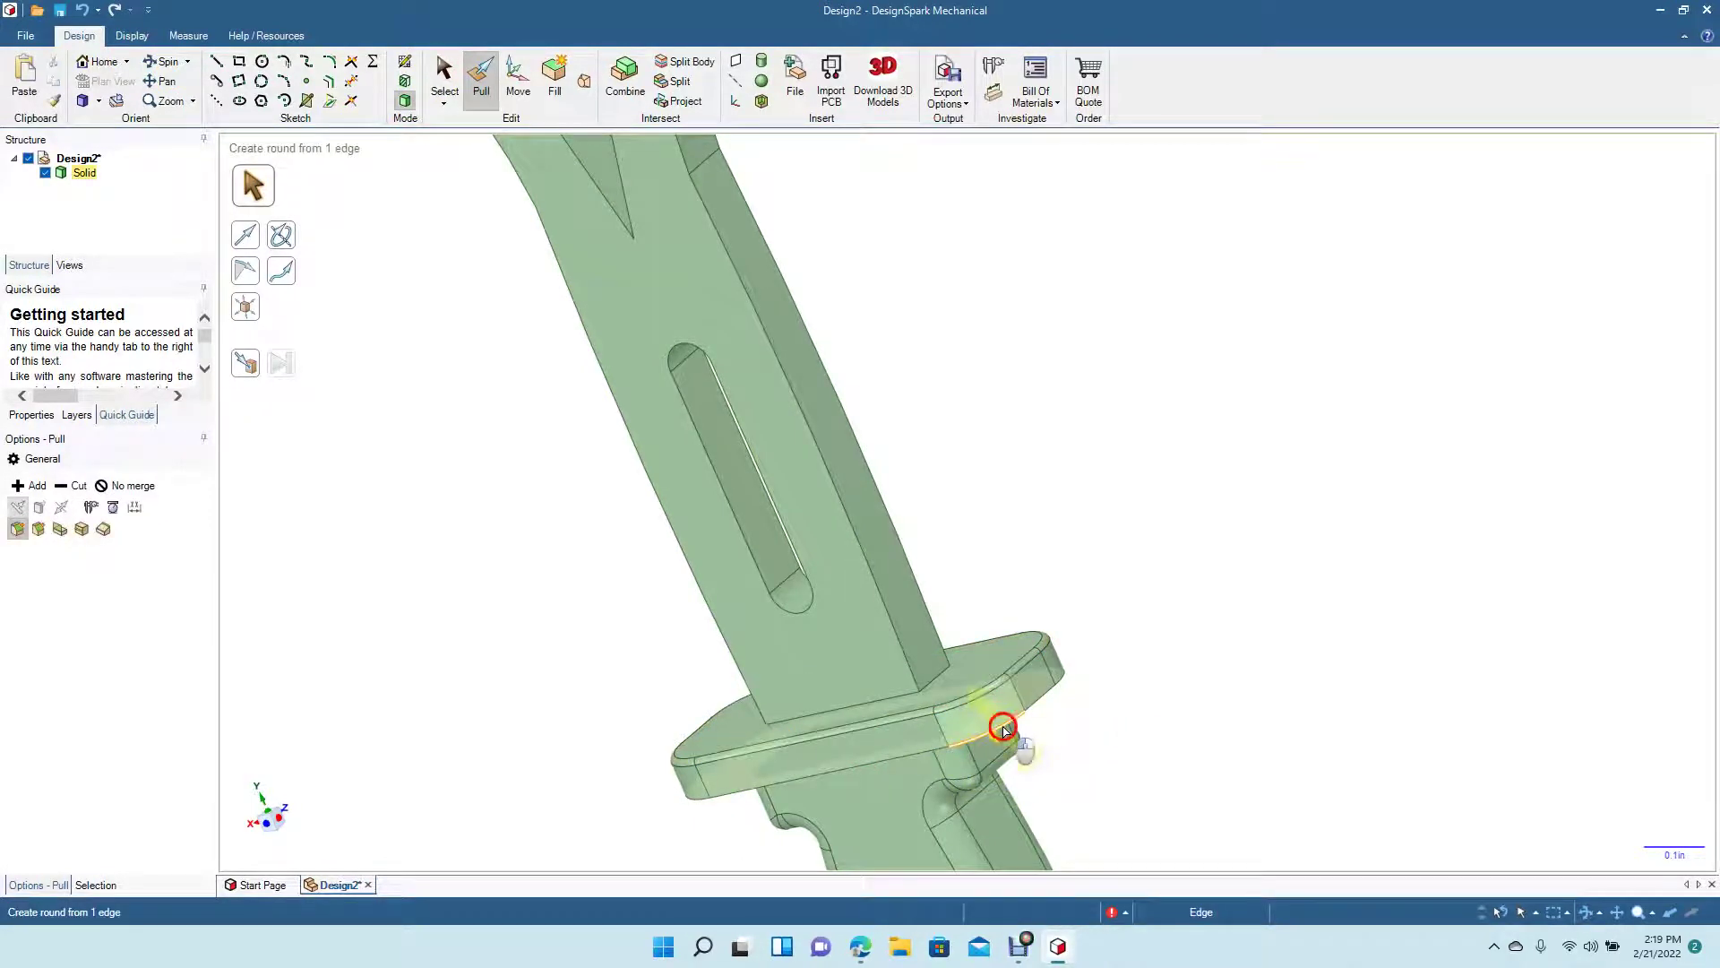
Step: Round the whole outer edge loop on the guard's handle side to a radius of about 0.01 in
double_click(1004, 730)
left_click_drag(1004, 731, 996, 719)
left_click(444, 75)
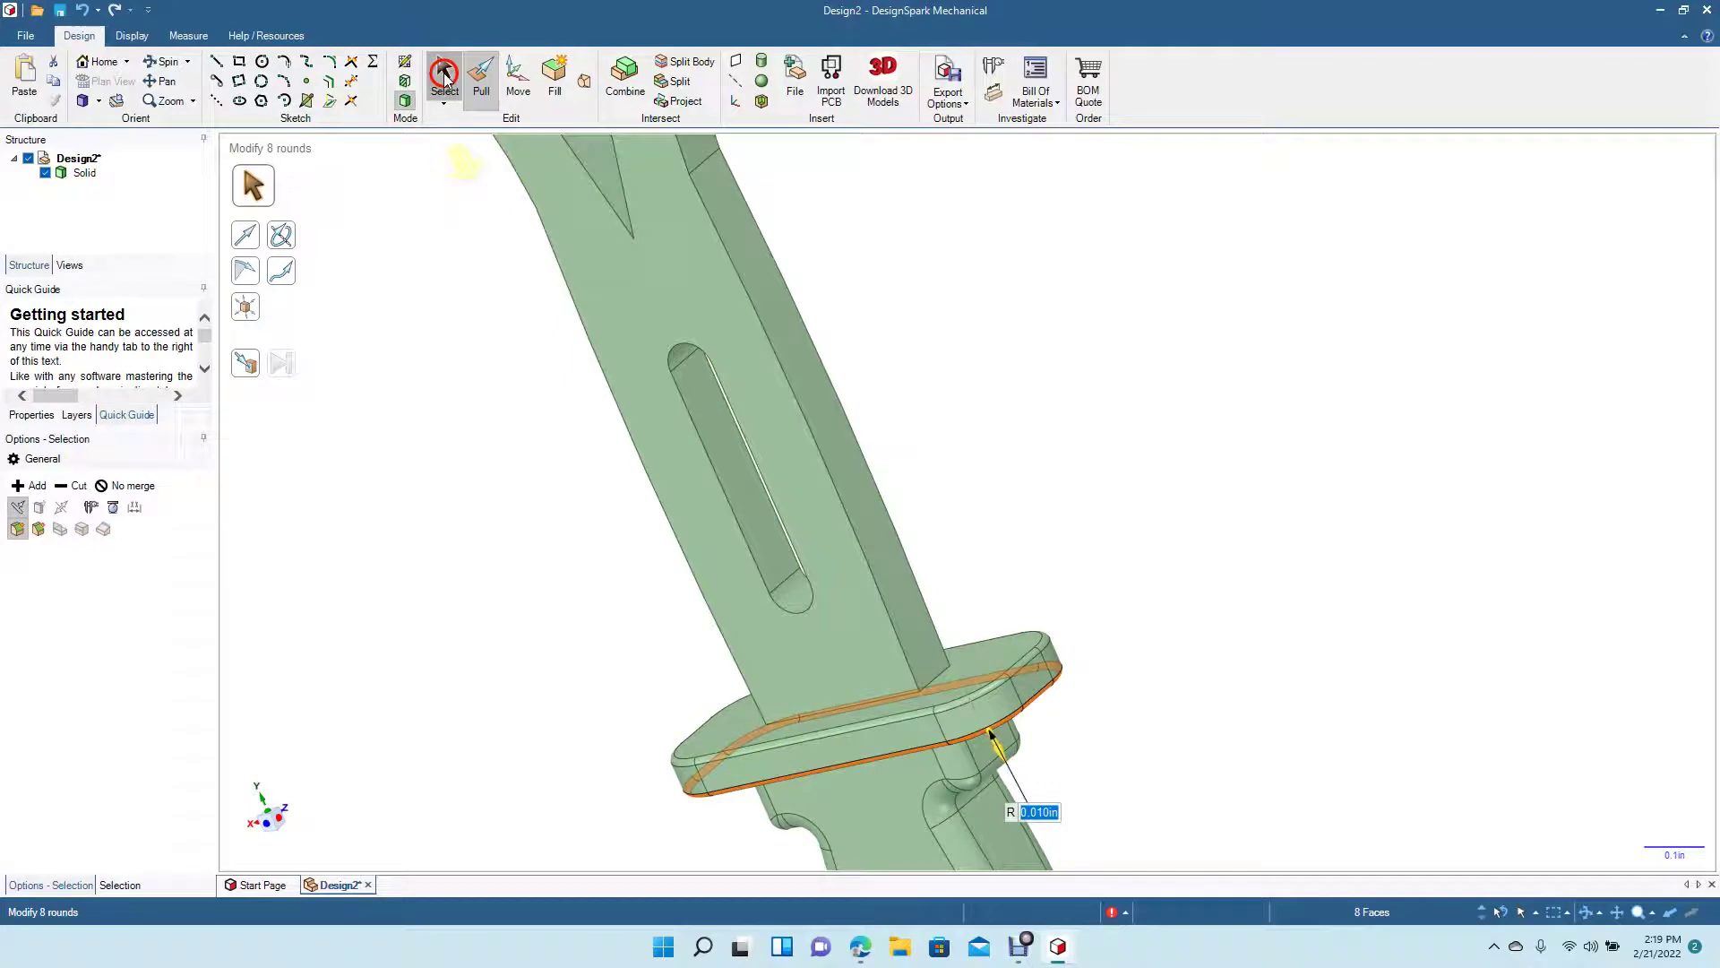
left_click(418, 729)
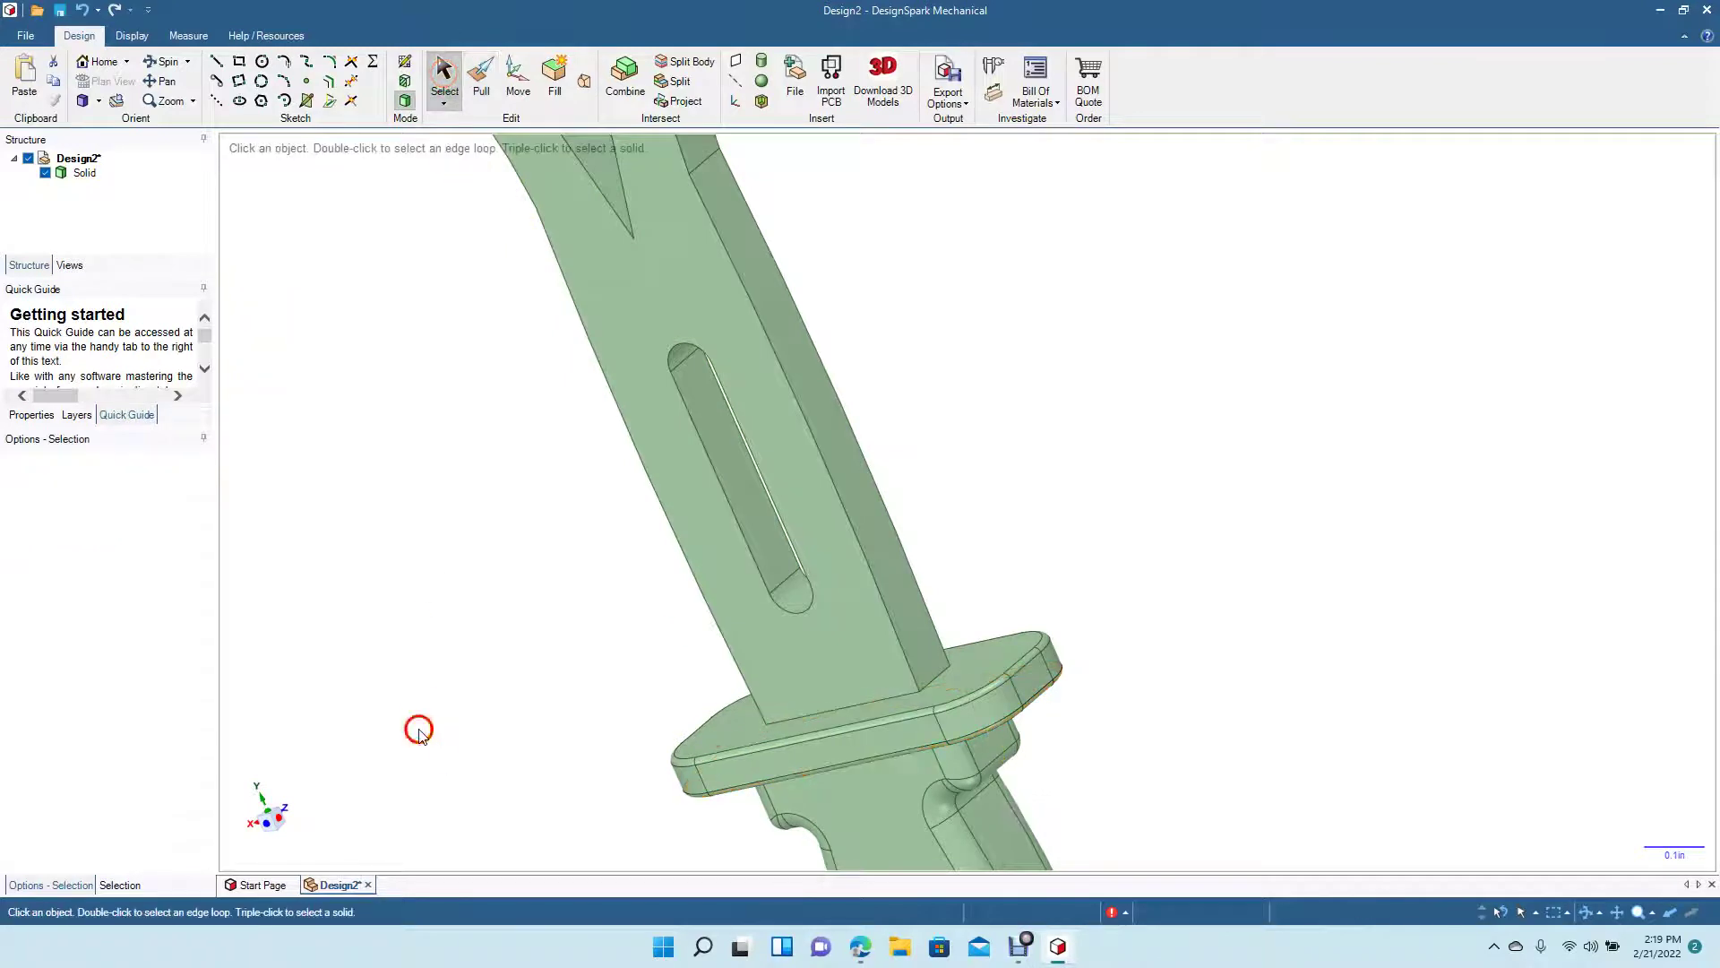
Step: Round the four-edge loop where the blade meets the guard to a radius of about 0.01 in
double_click(838, 715)
left_click(481, 76)
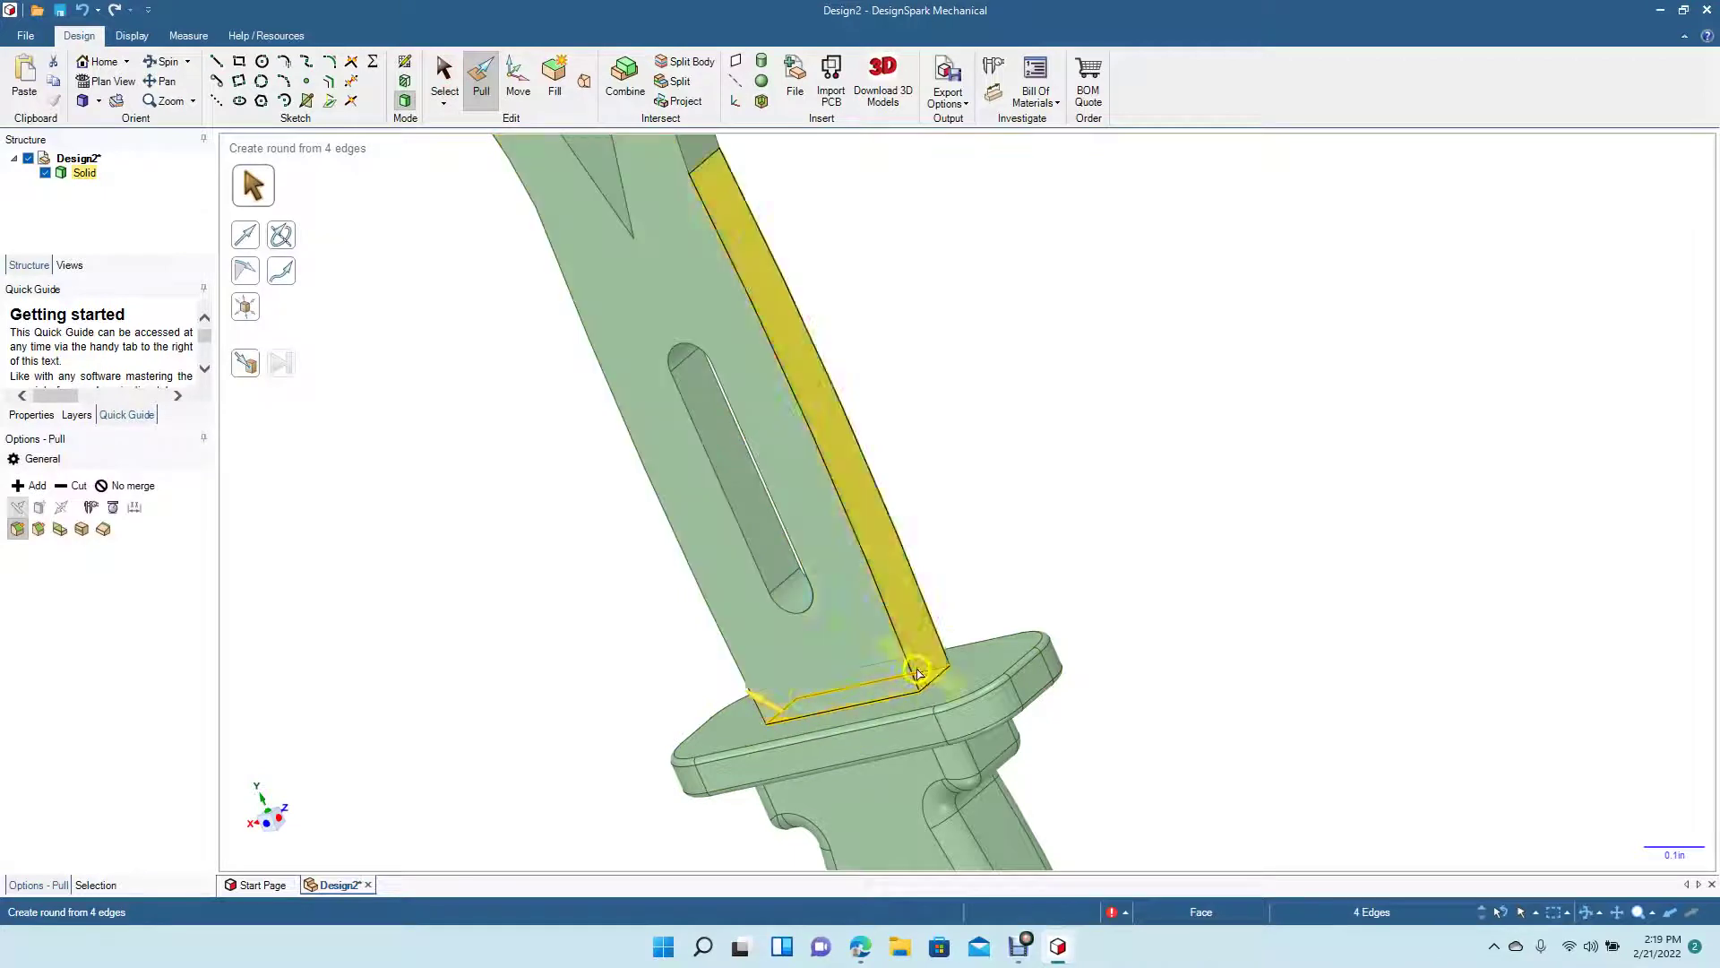
mouse_move(878, 701)
left_mouse_down()
mouse_move(887, 714)
mouse_move(847, 706)
left_mouse_up()
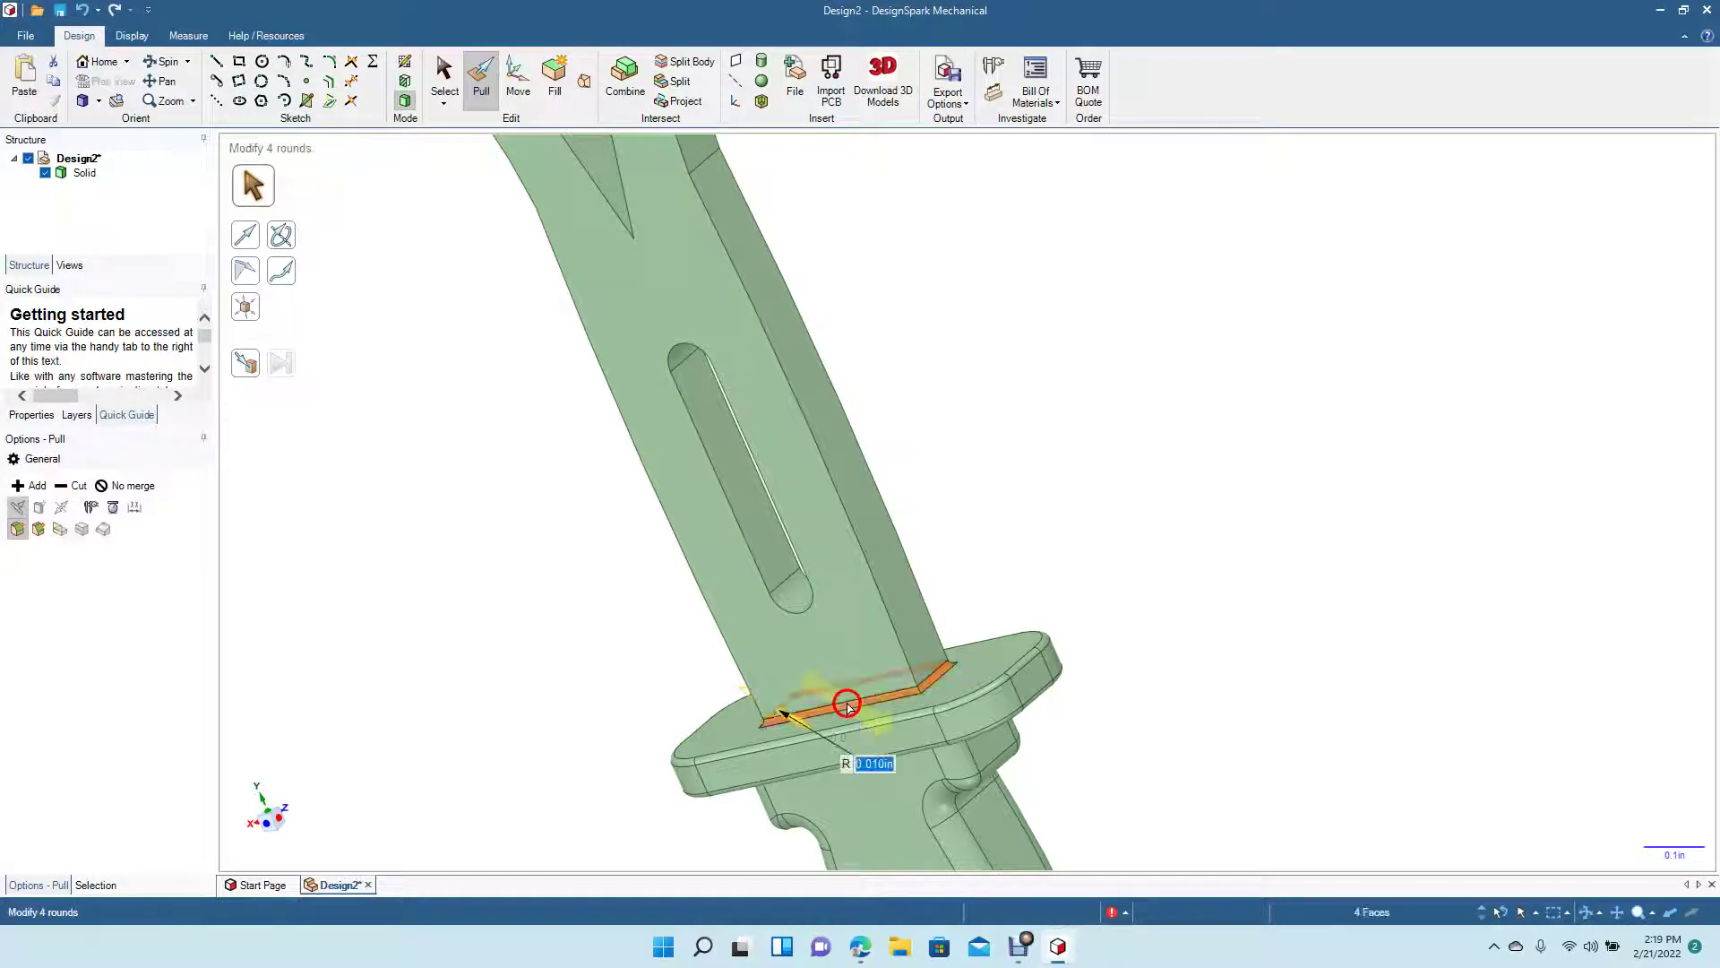
left_click(440, 98)
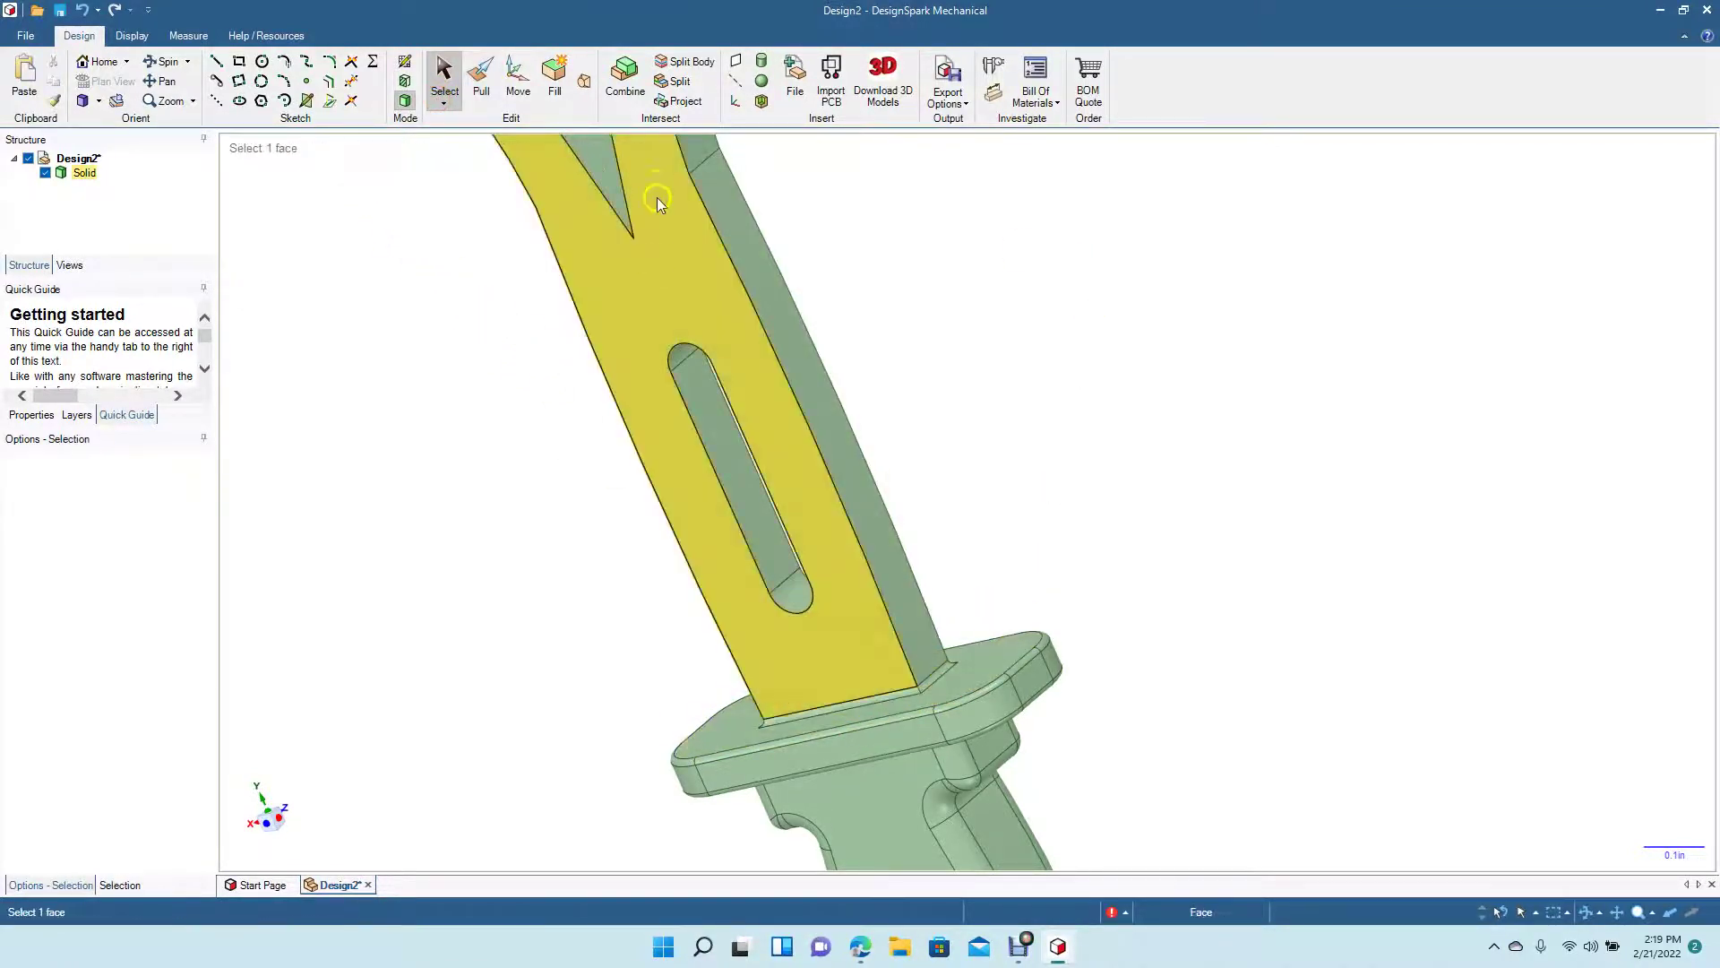
double_click(700, 434)
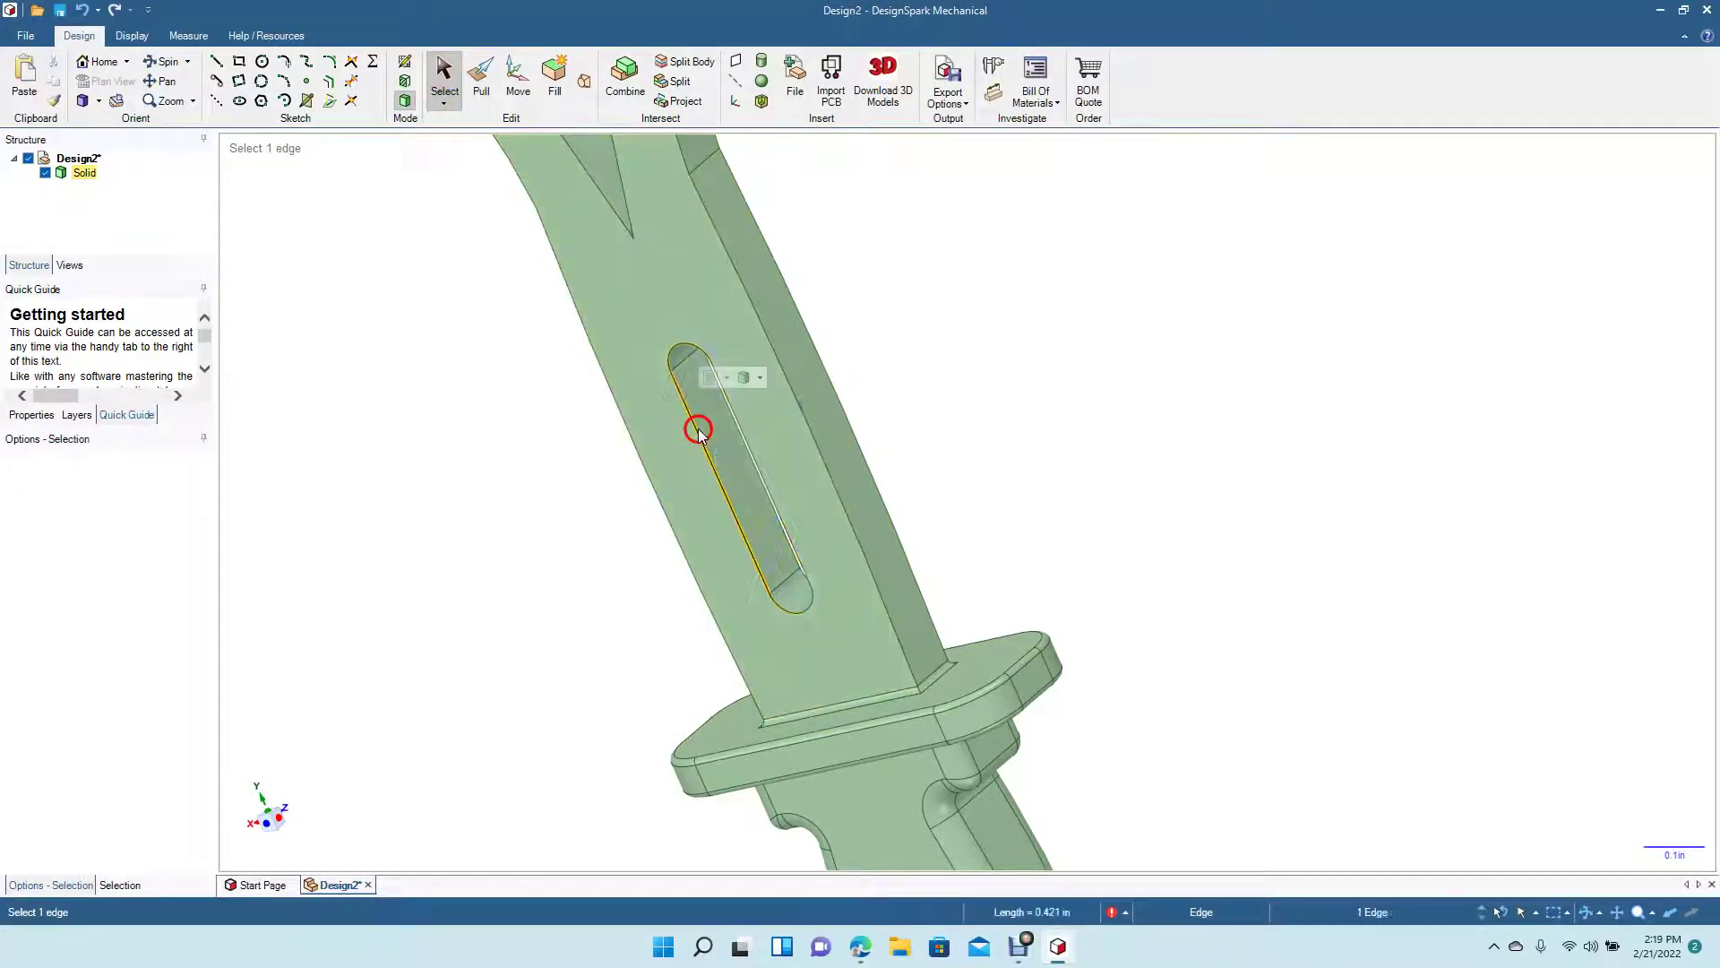
left_click_drag(699, 429, 686, 446)
left_click(481, 73)
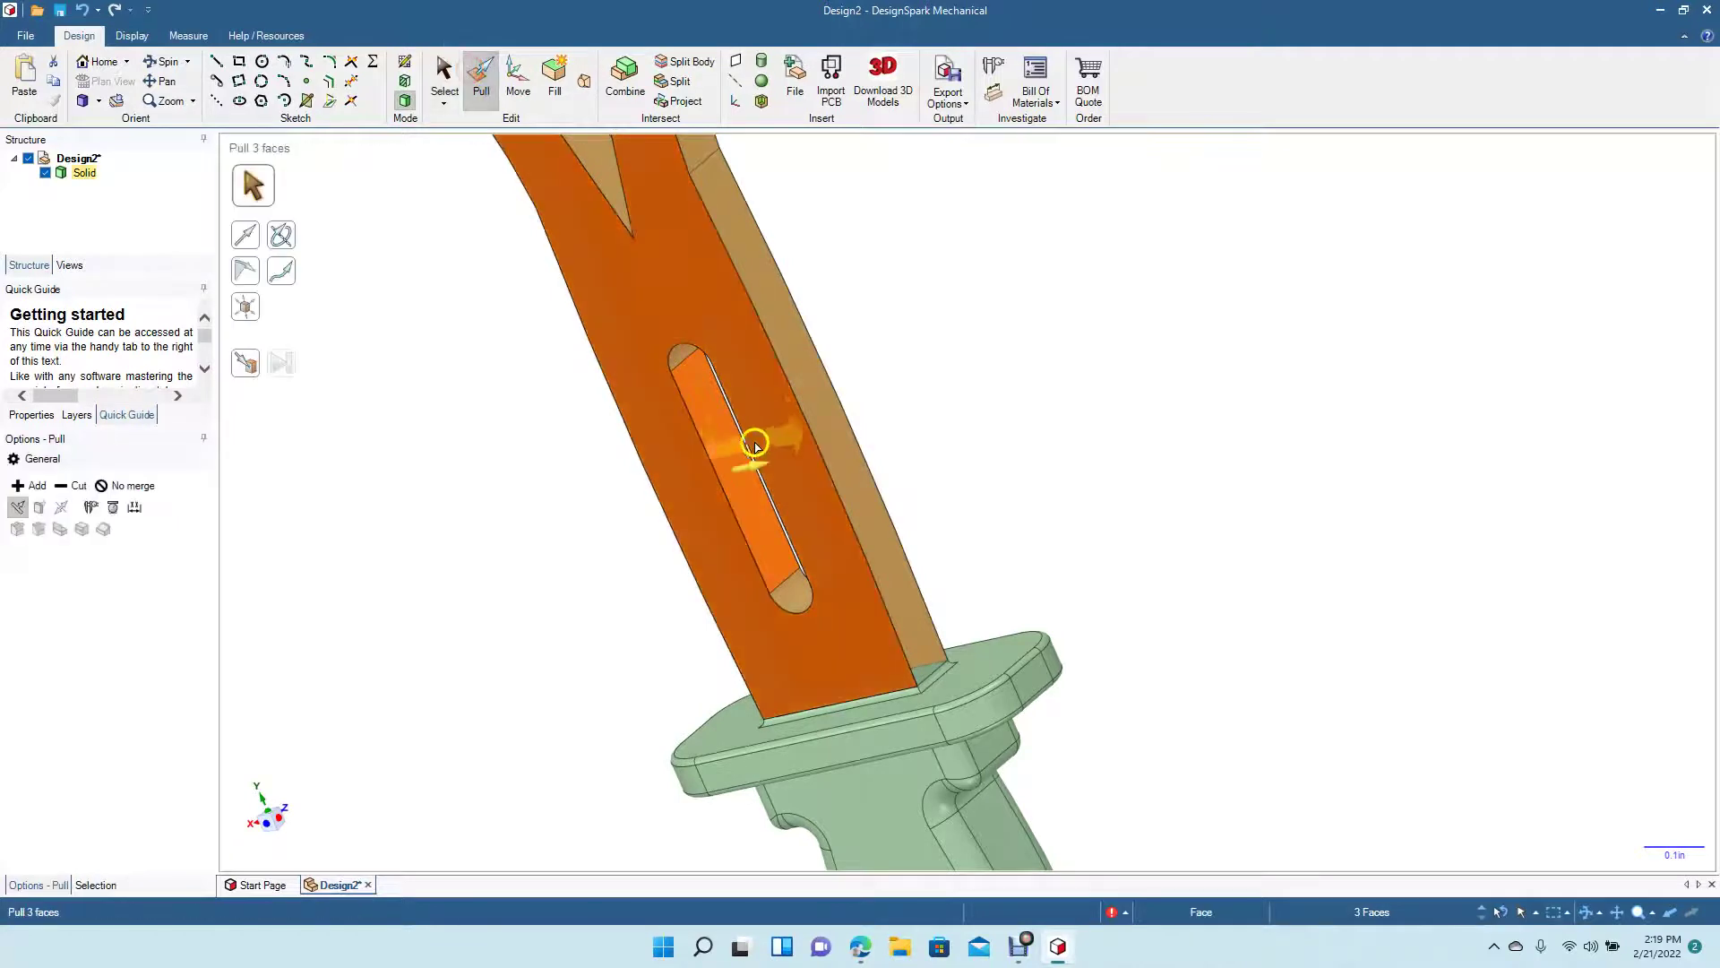
left_click(528, 575)
Step: Round the slot's whole edge loop on the blade's -Z face to a radius of about 0.01 in
left_click(728, 499)
double_click(726, 499)
left_click_drag(726, 499, 703, 502)
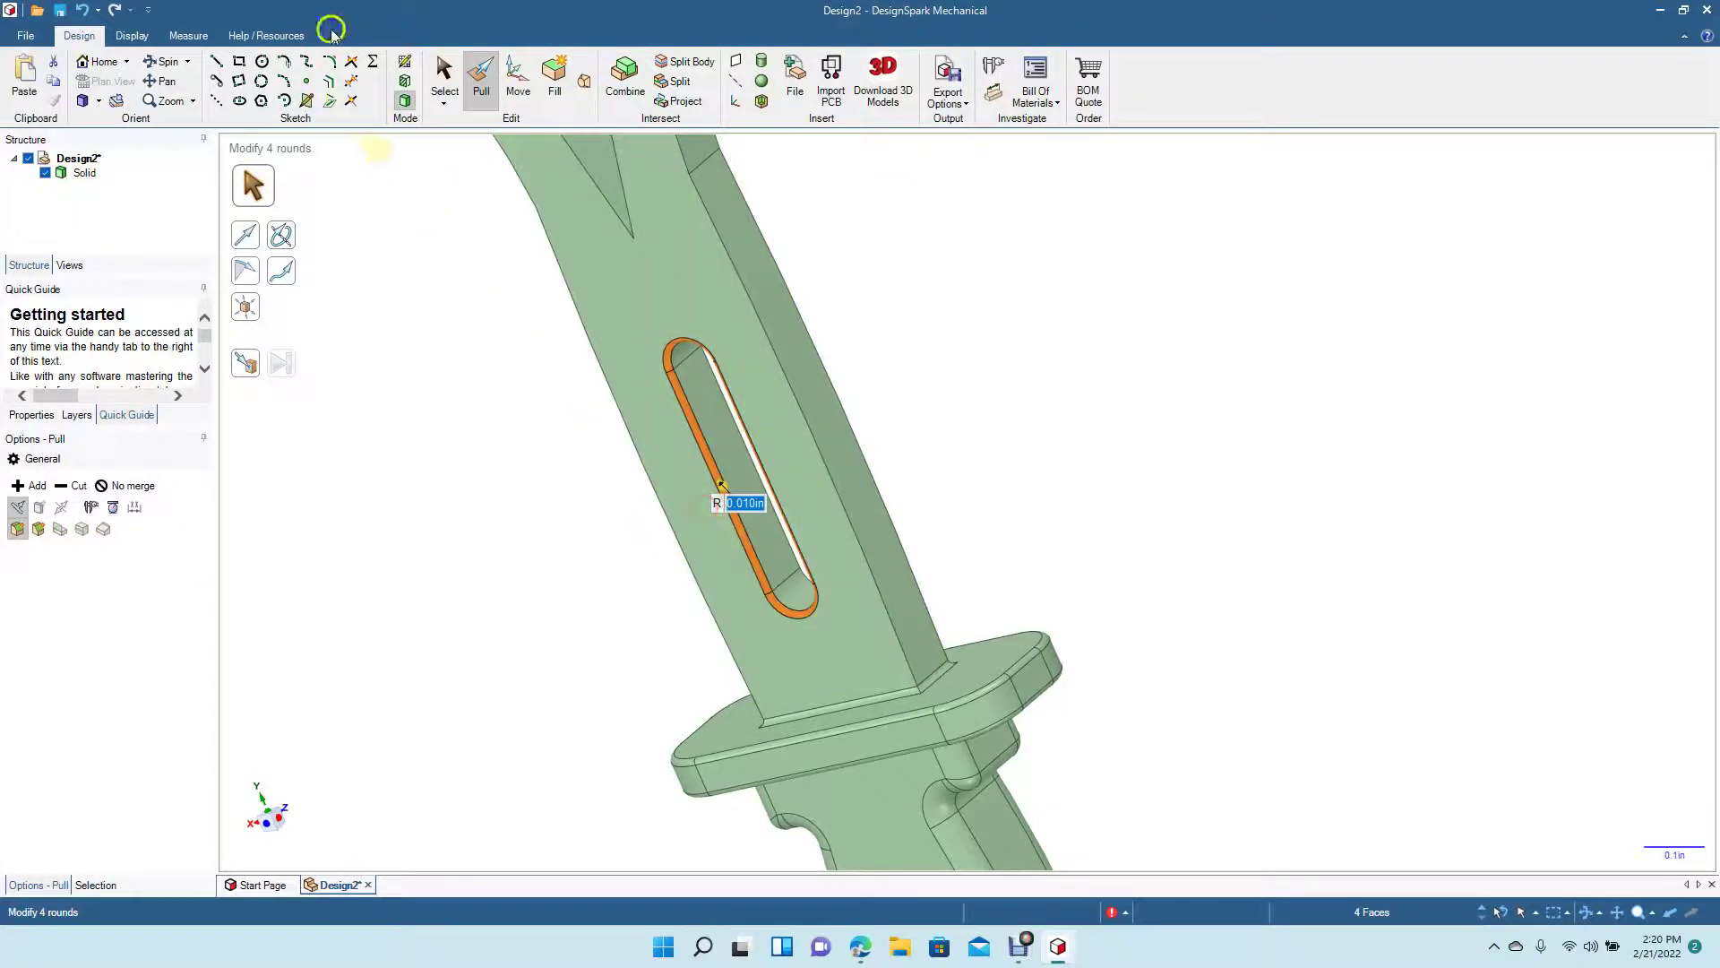
Step: Round the diamond cutout's four edges on the blade's -Z face to a radius of about 0.01 in
left_click(162, 80)
left_click_drag(424, 268, 595, 654)
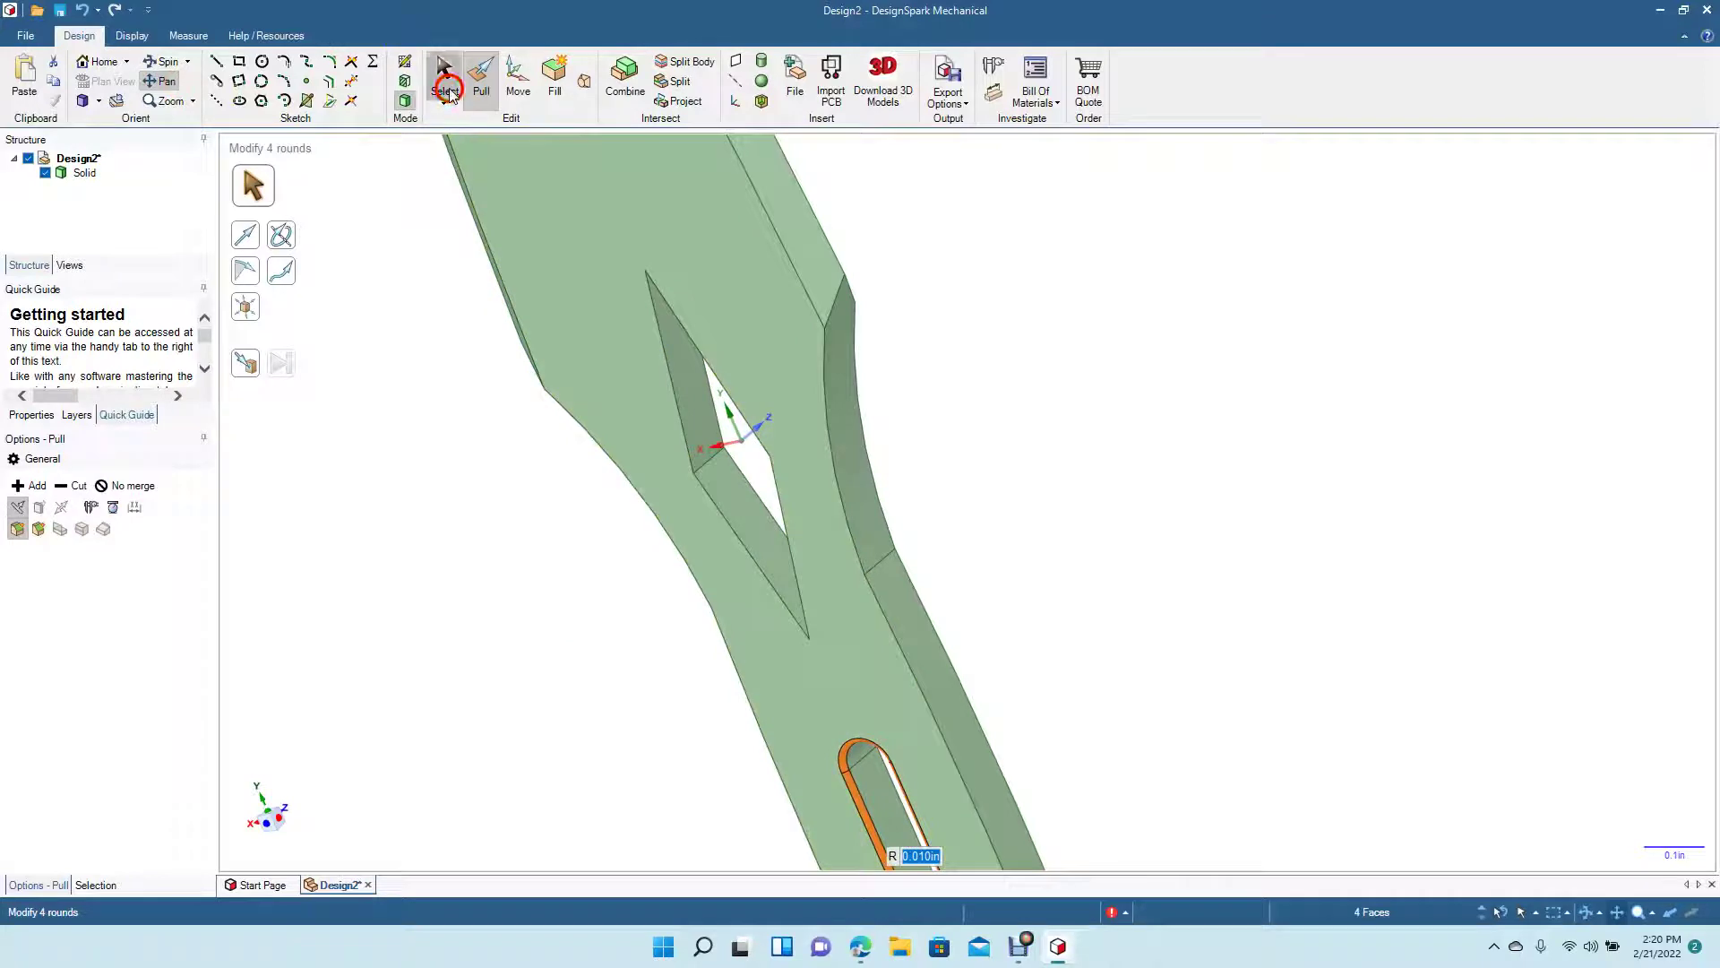
left_click(447, 85)
left_click(479, 80)
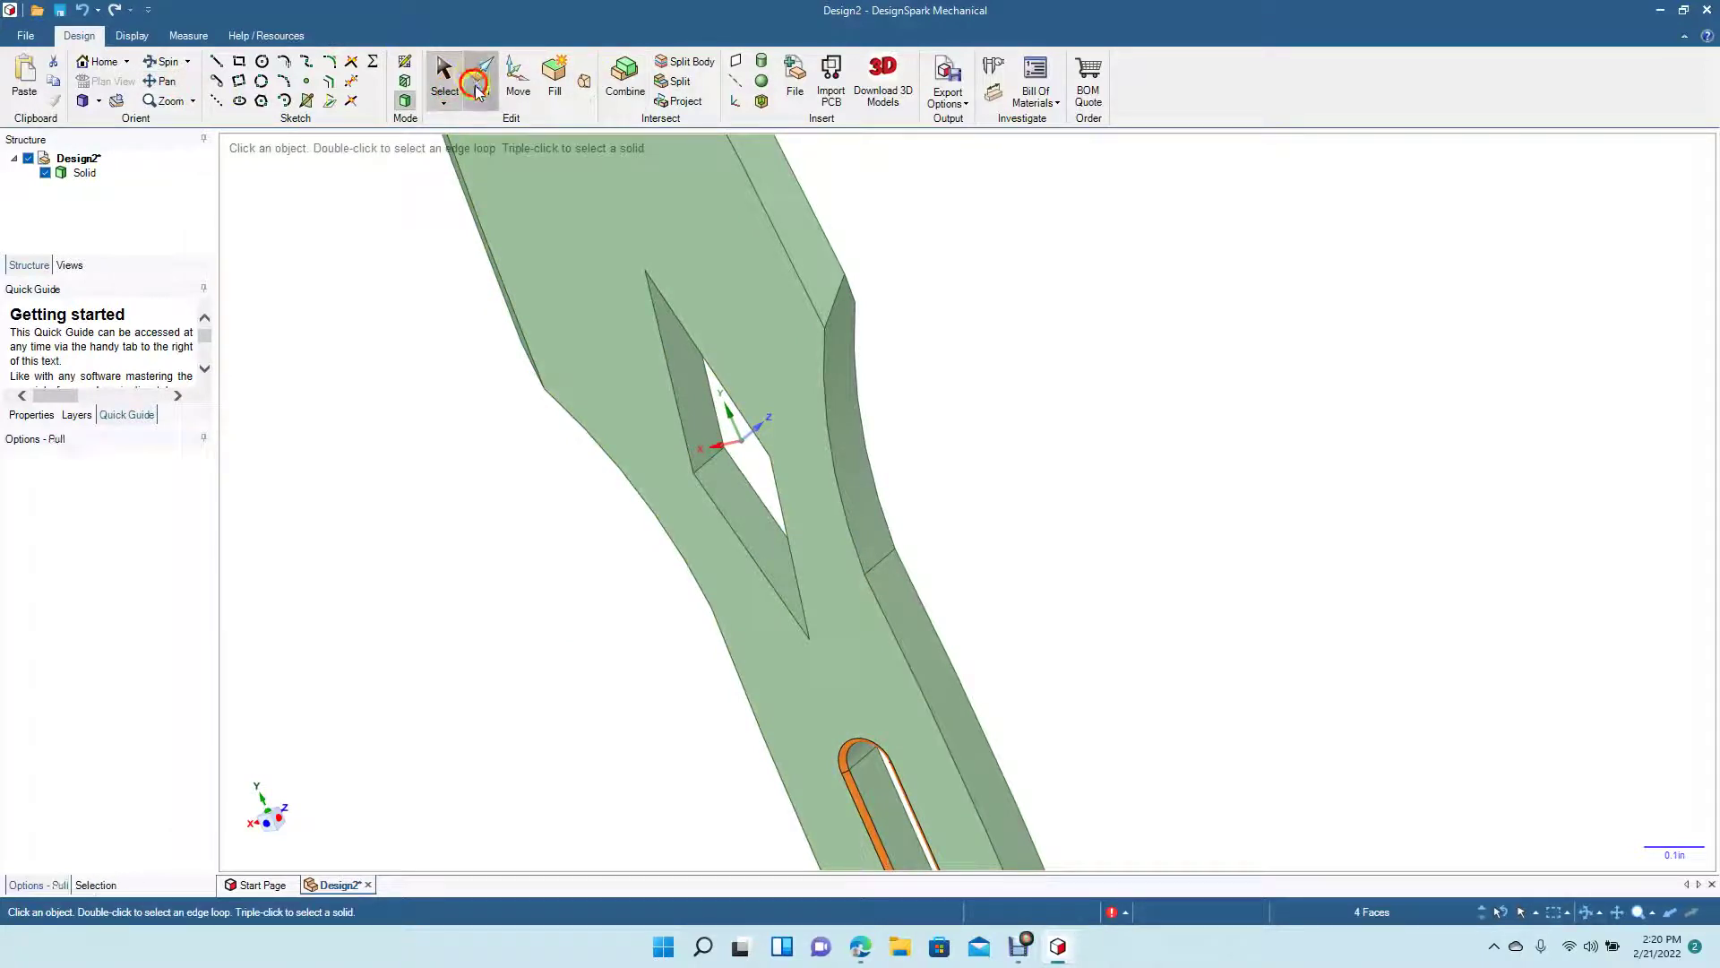
double_click(677, 405)
double_click(677, 405)
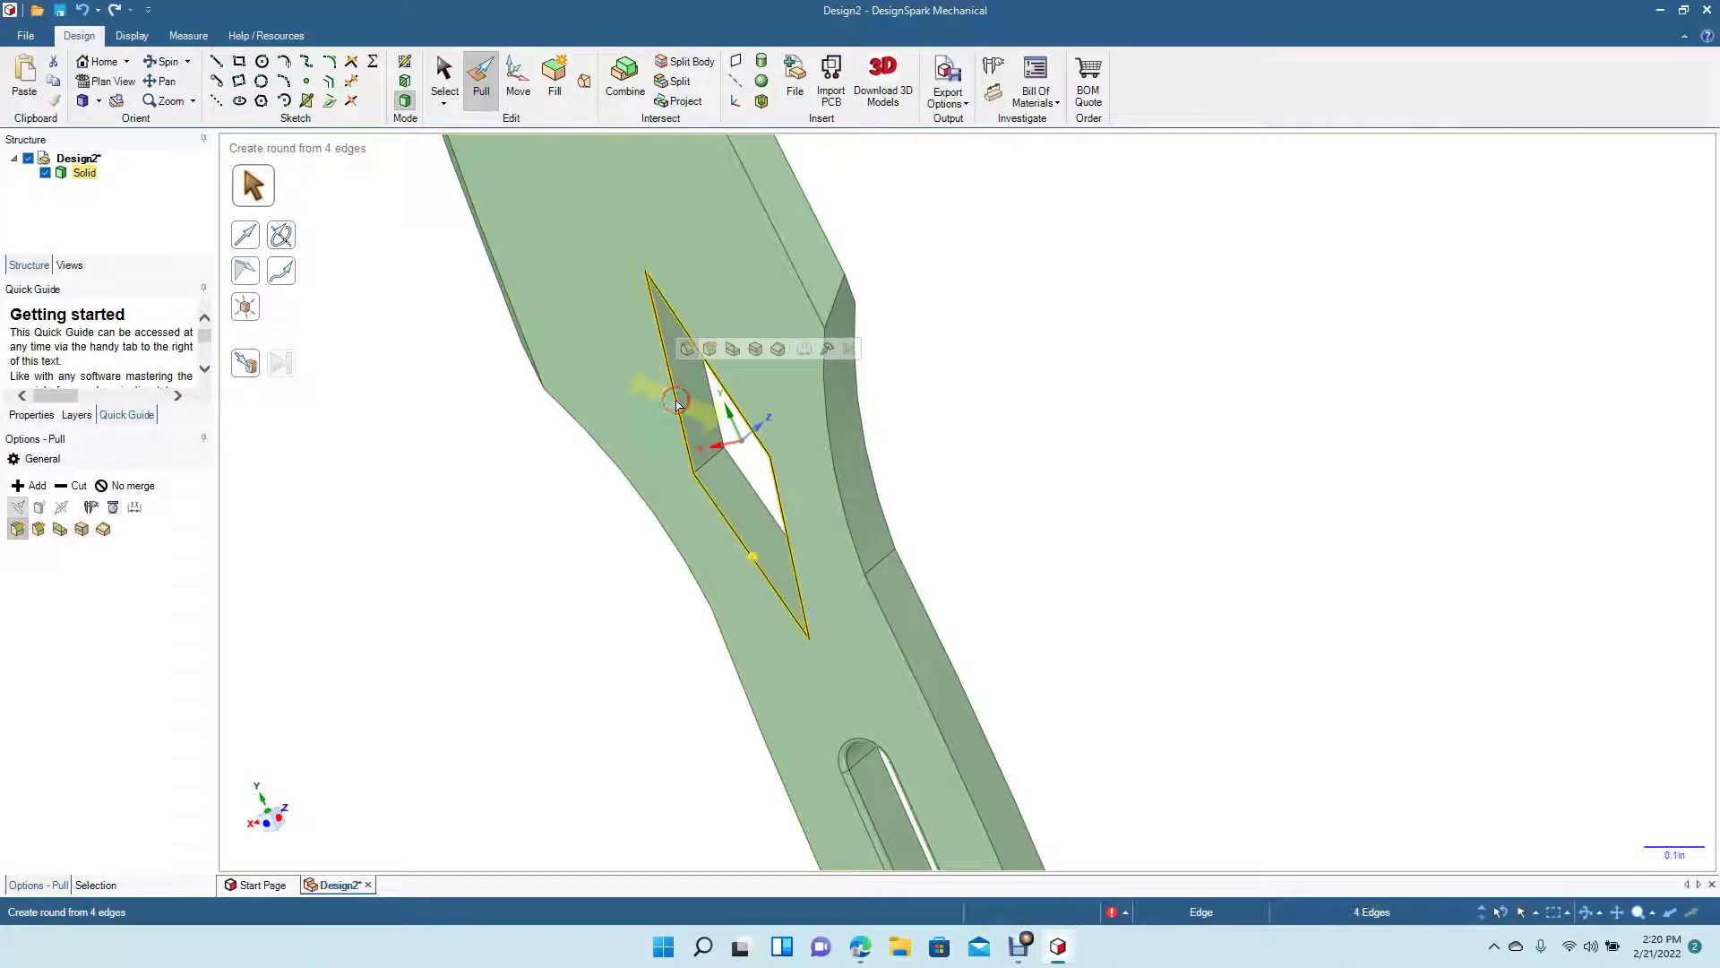
left_click_drag(678, 405, 662, 416)
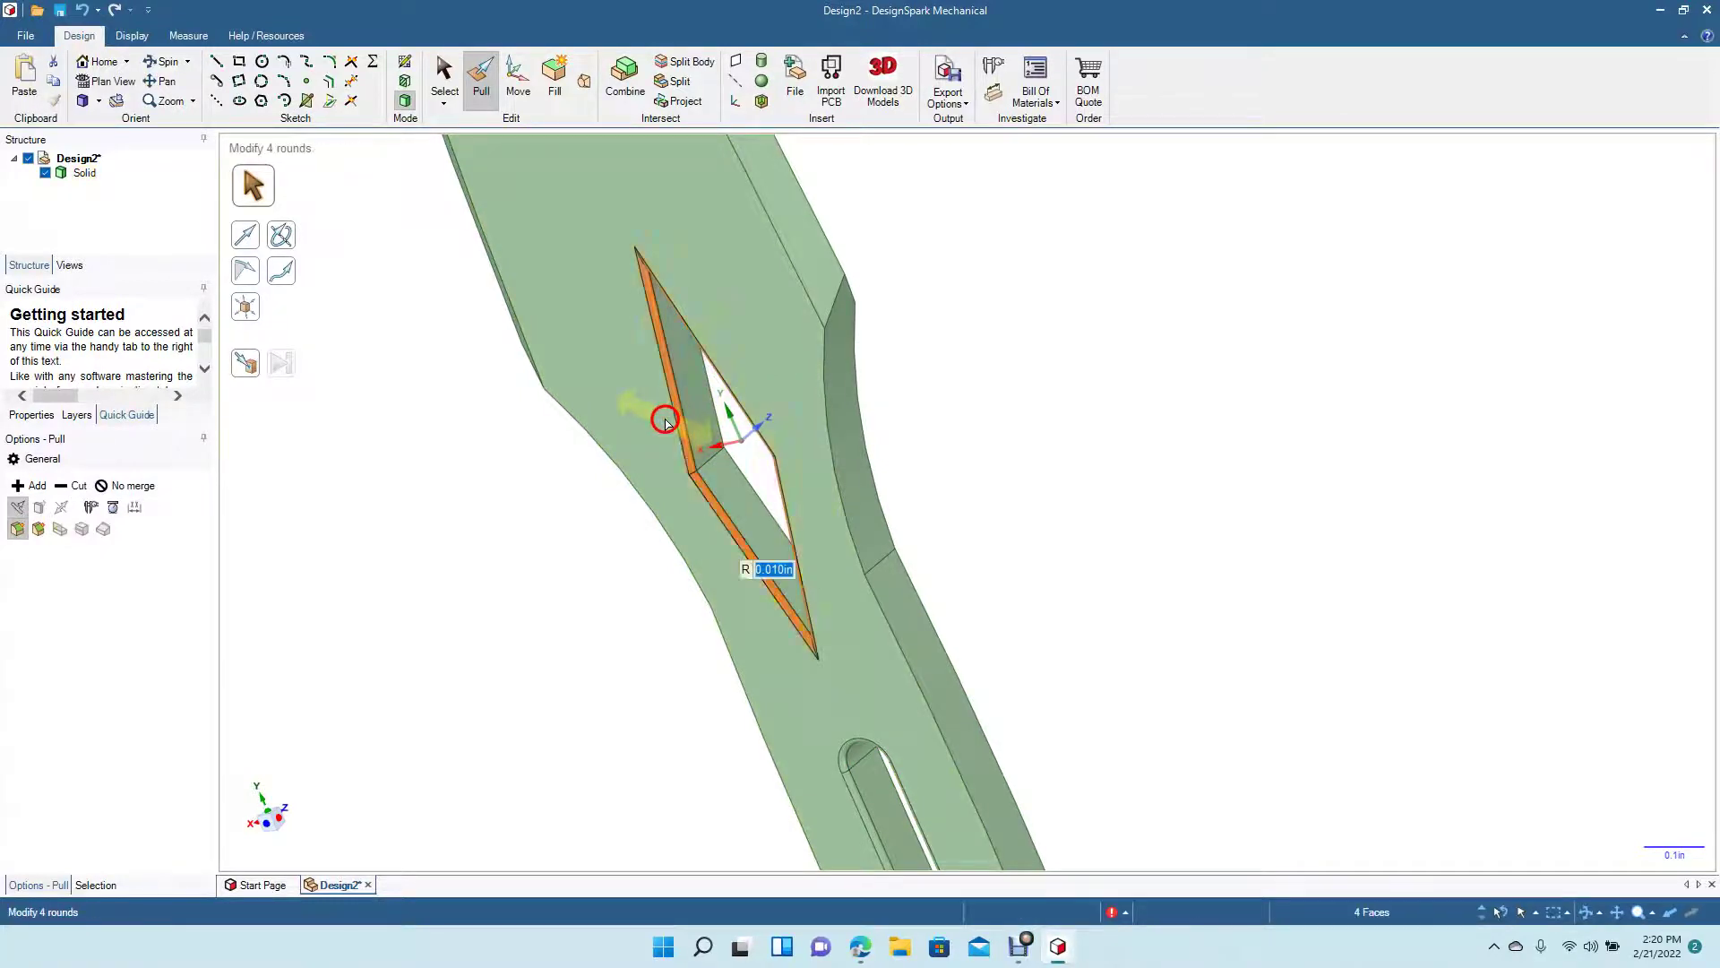
left_click(445, 74)
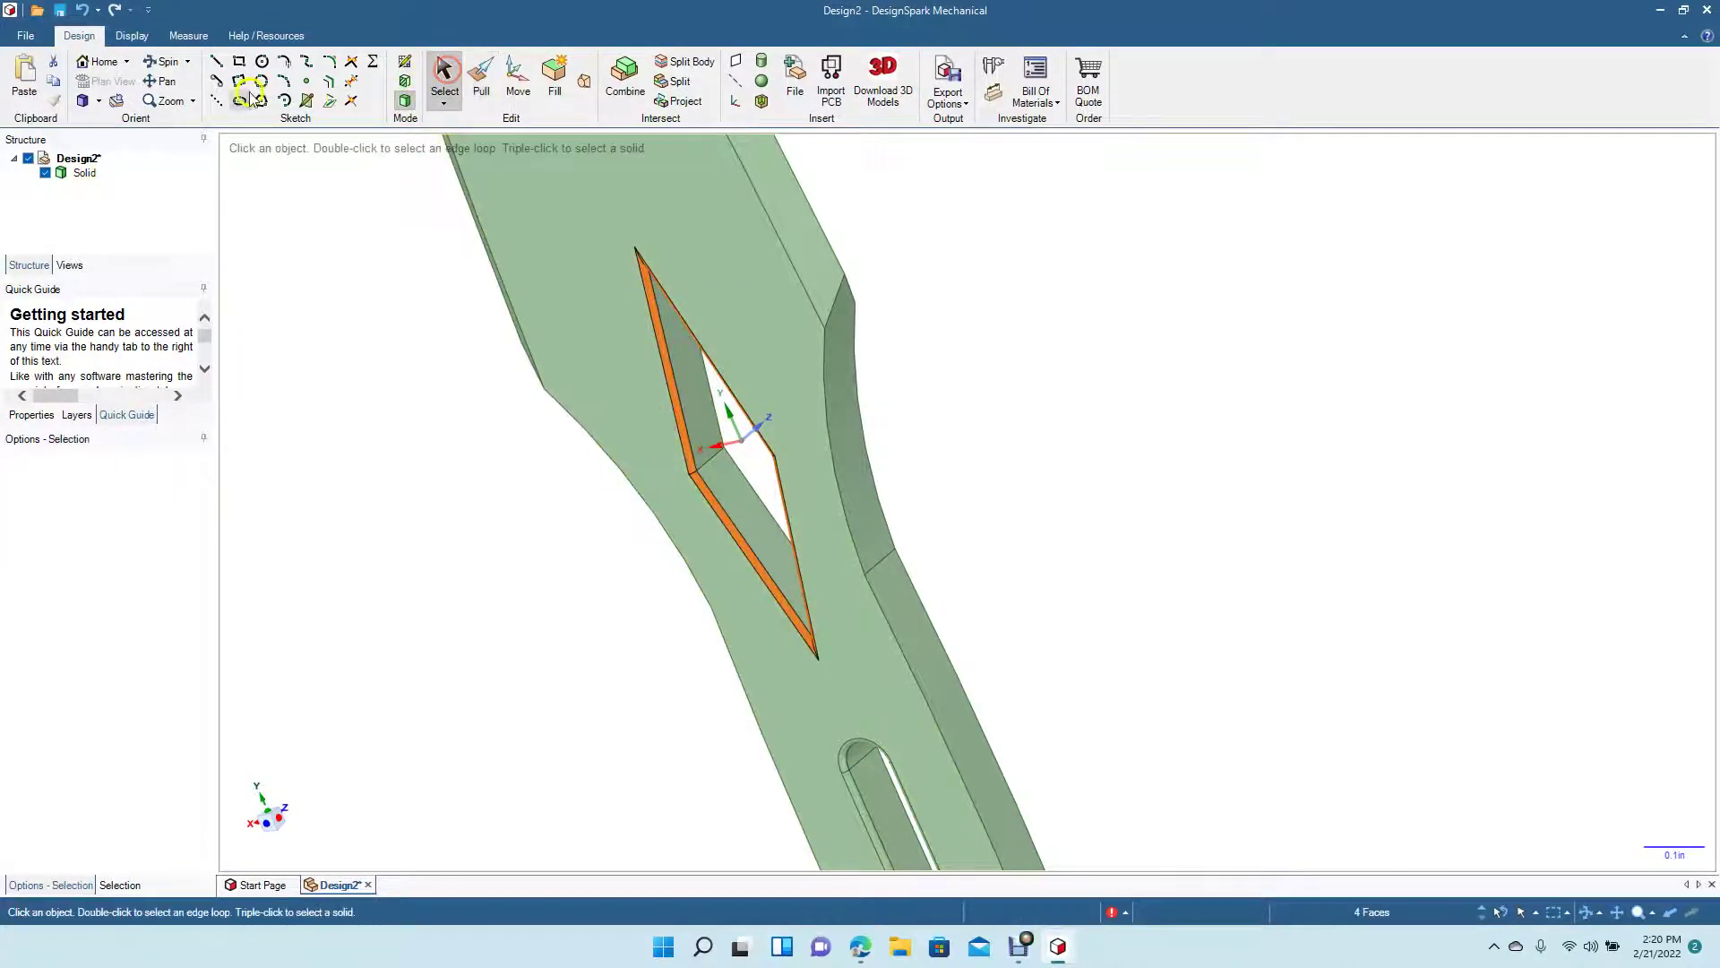
Step: Round the diamond cutout's four edges on the blade's +Z face to a radius of about 0.01 in
left_click_drag(930, 410, 635, 517)
left_click(481, 79)
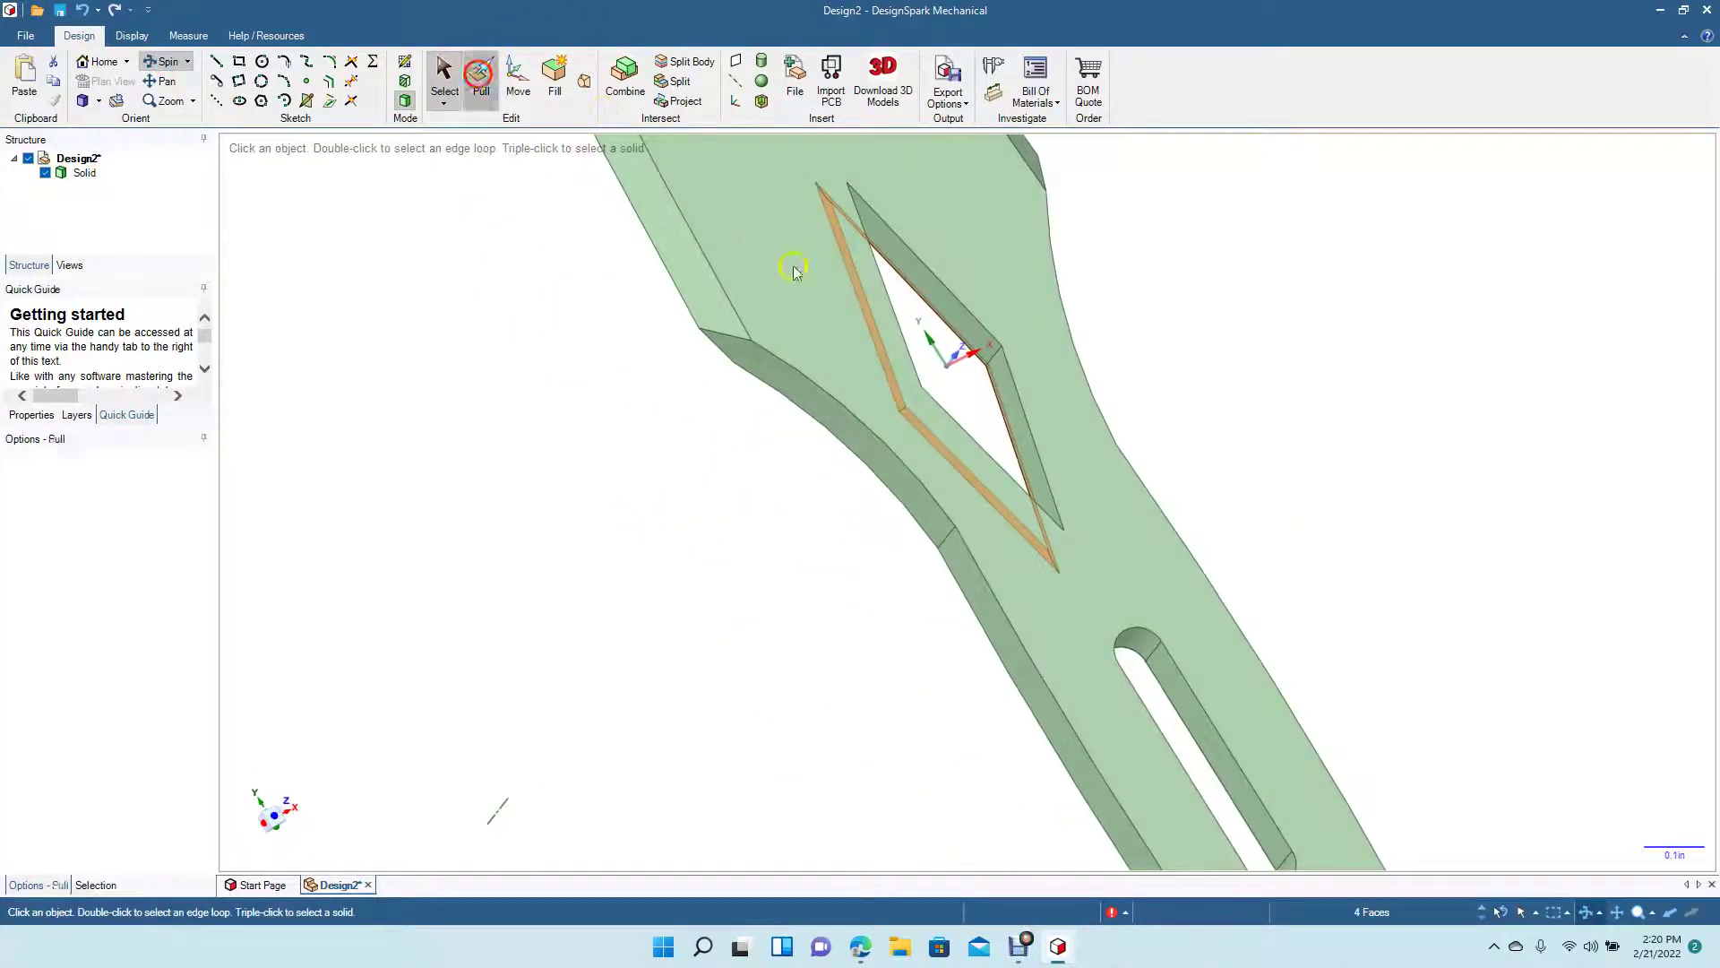
double_click(899, 326)
left_click_drag(901, 325, 888, 345)
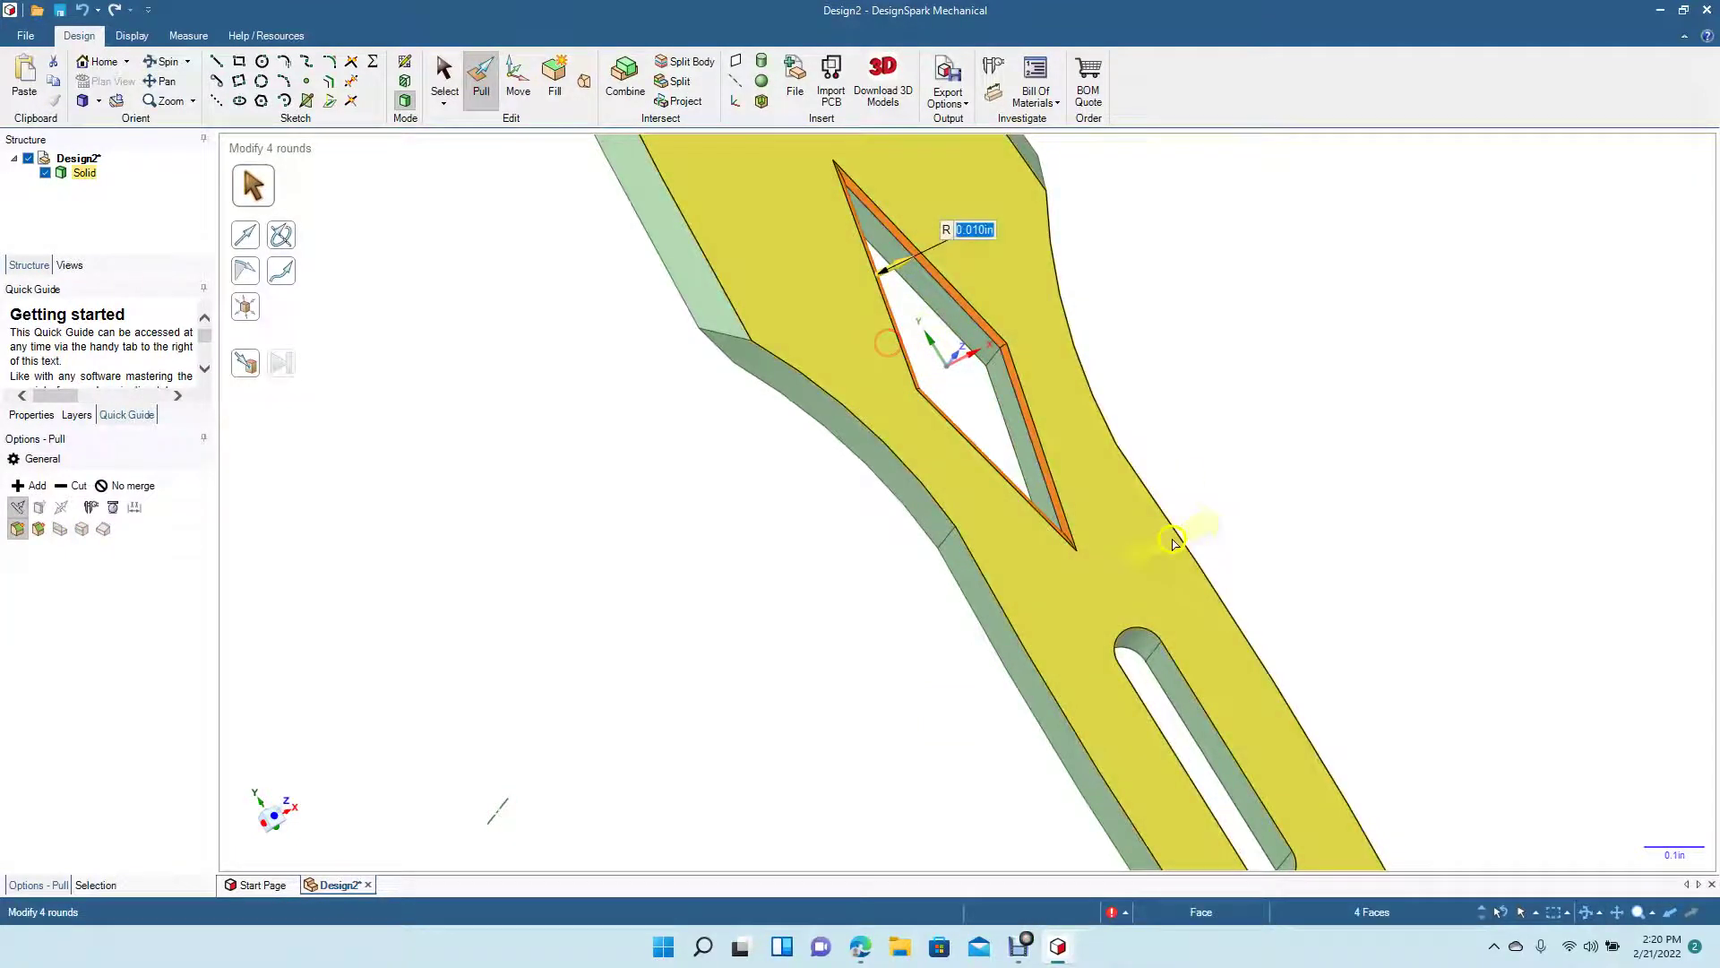
Step: Round the slot's whole edge loop on the blade's +Z face to a radius of about 0.01 in
left_click(1145, 633)
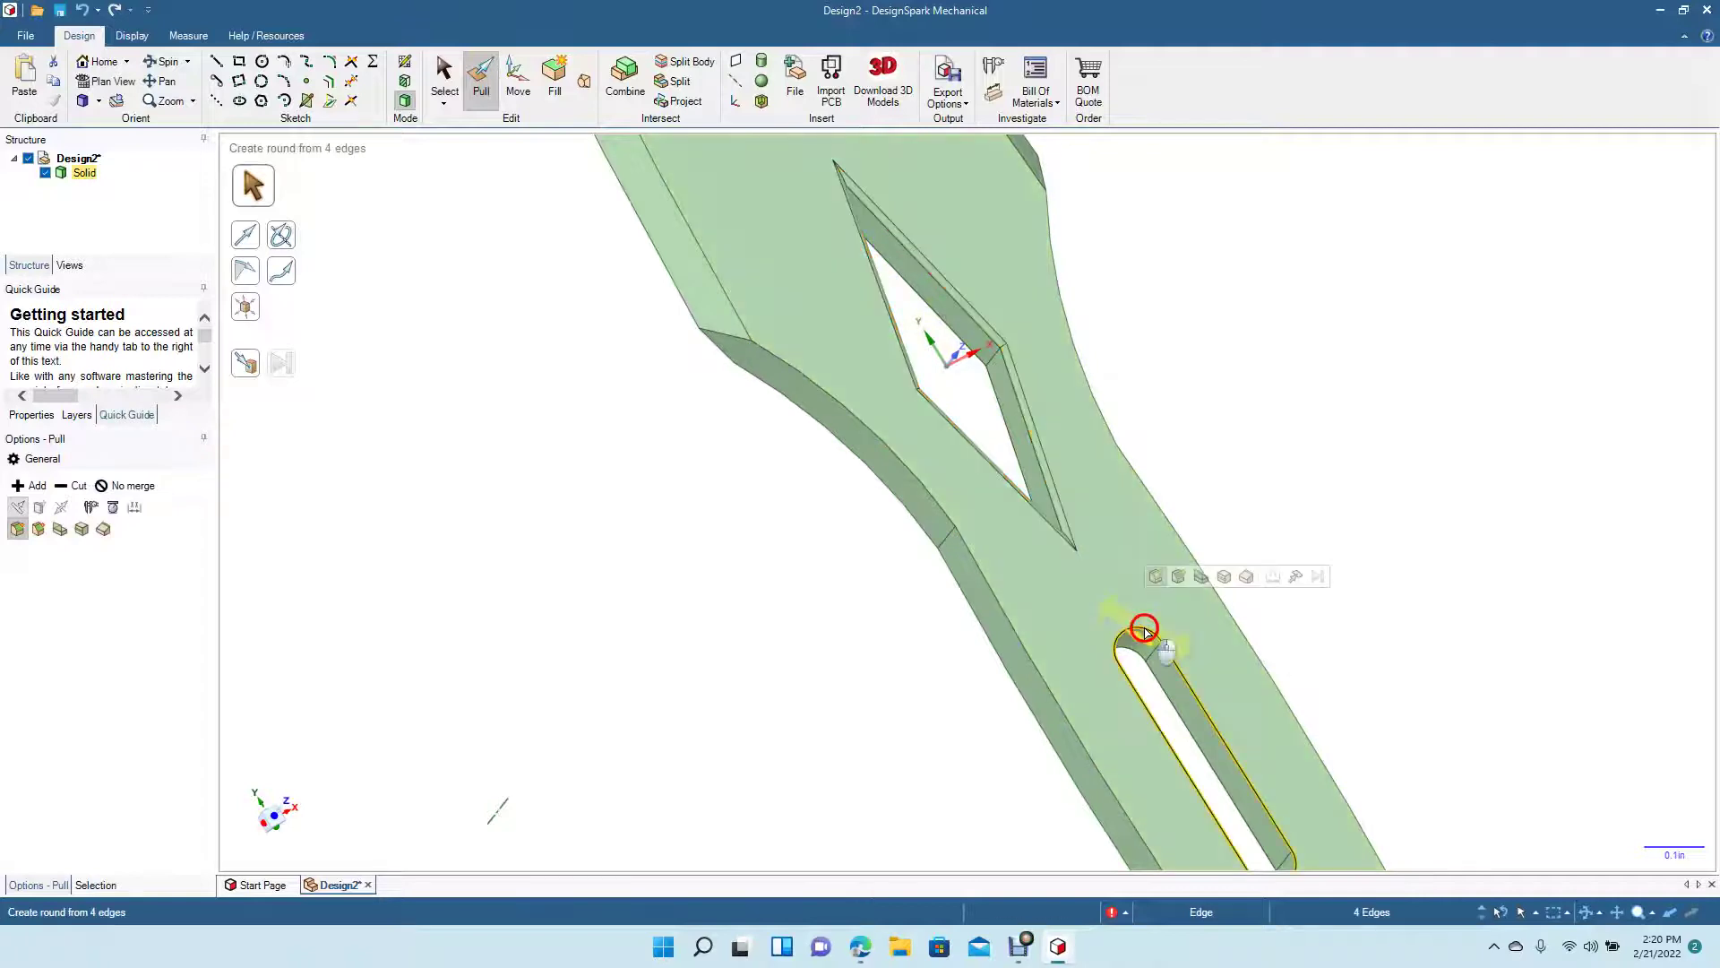
left_click_drag(1146, 632, 1130, 624)
left_click(881, 598)
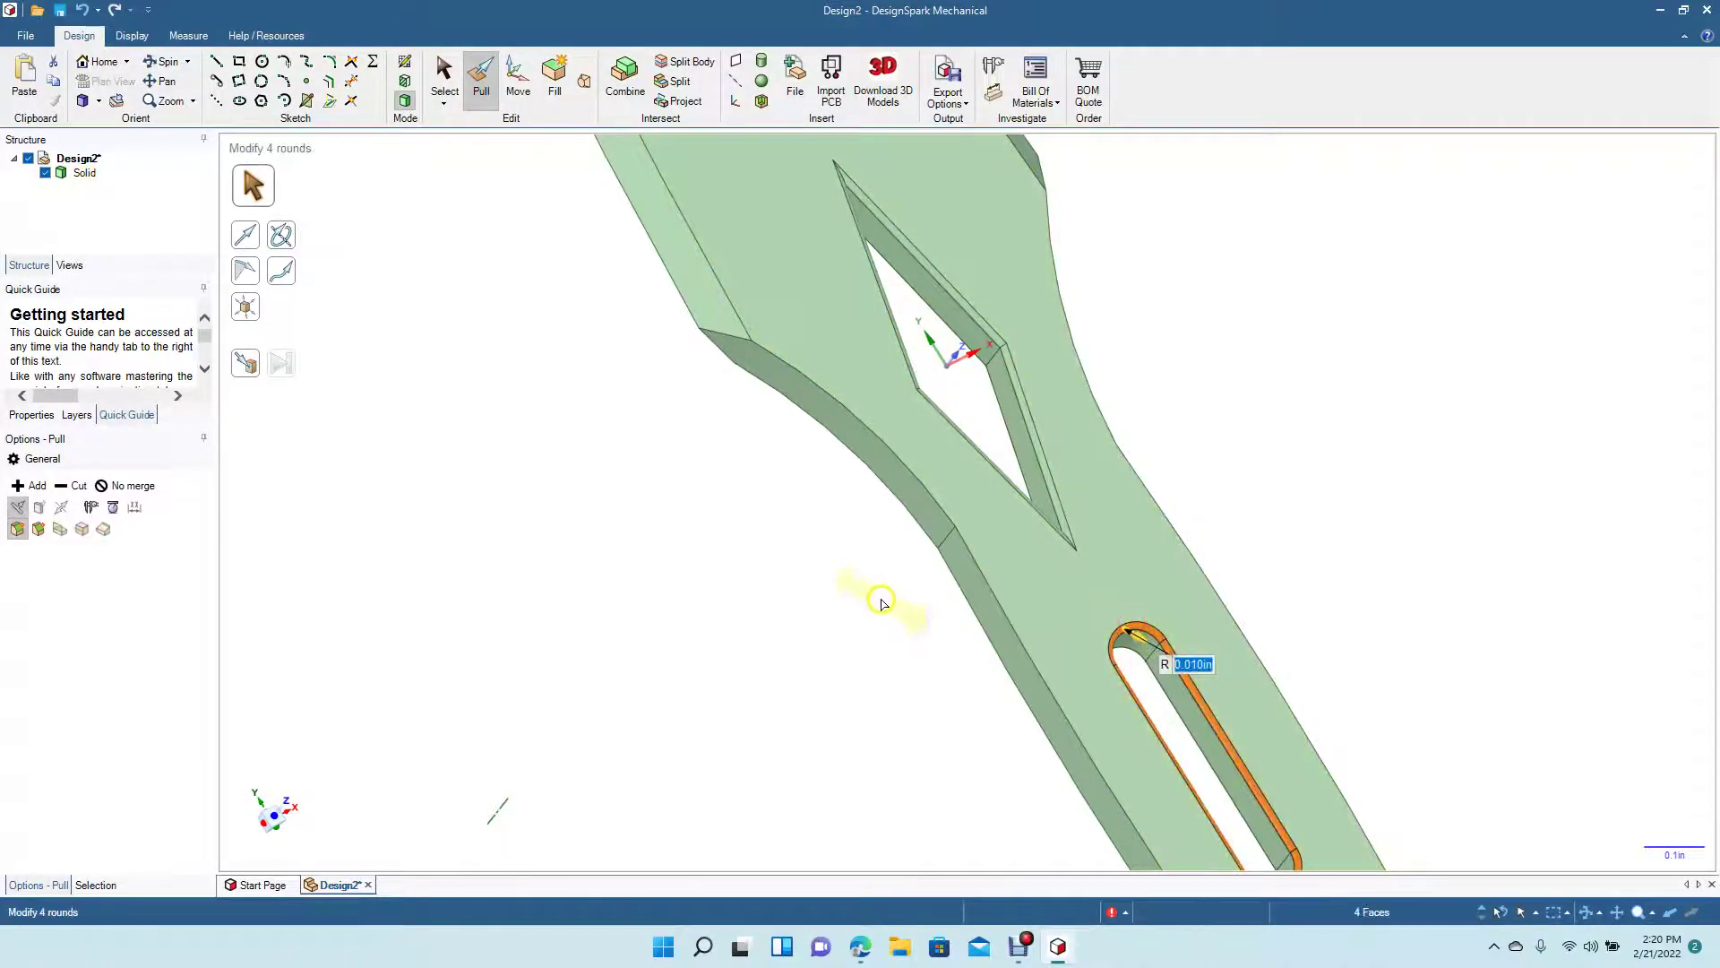
Step: Try to round the curved shoulder edge on the blade's -X side, +Z face, to a radius of 0.05 in
left_click(833, 433)
left_click(840, 410)
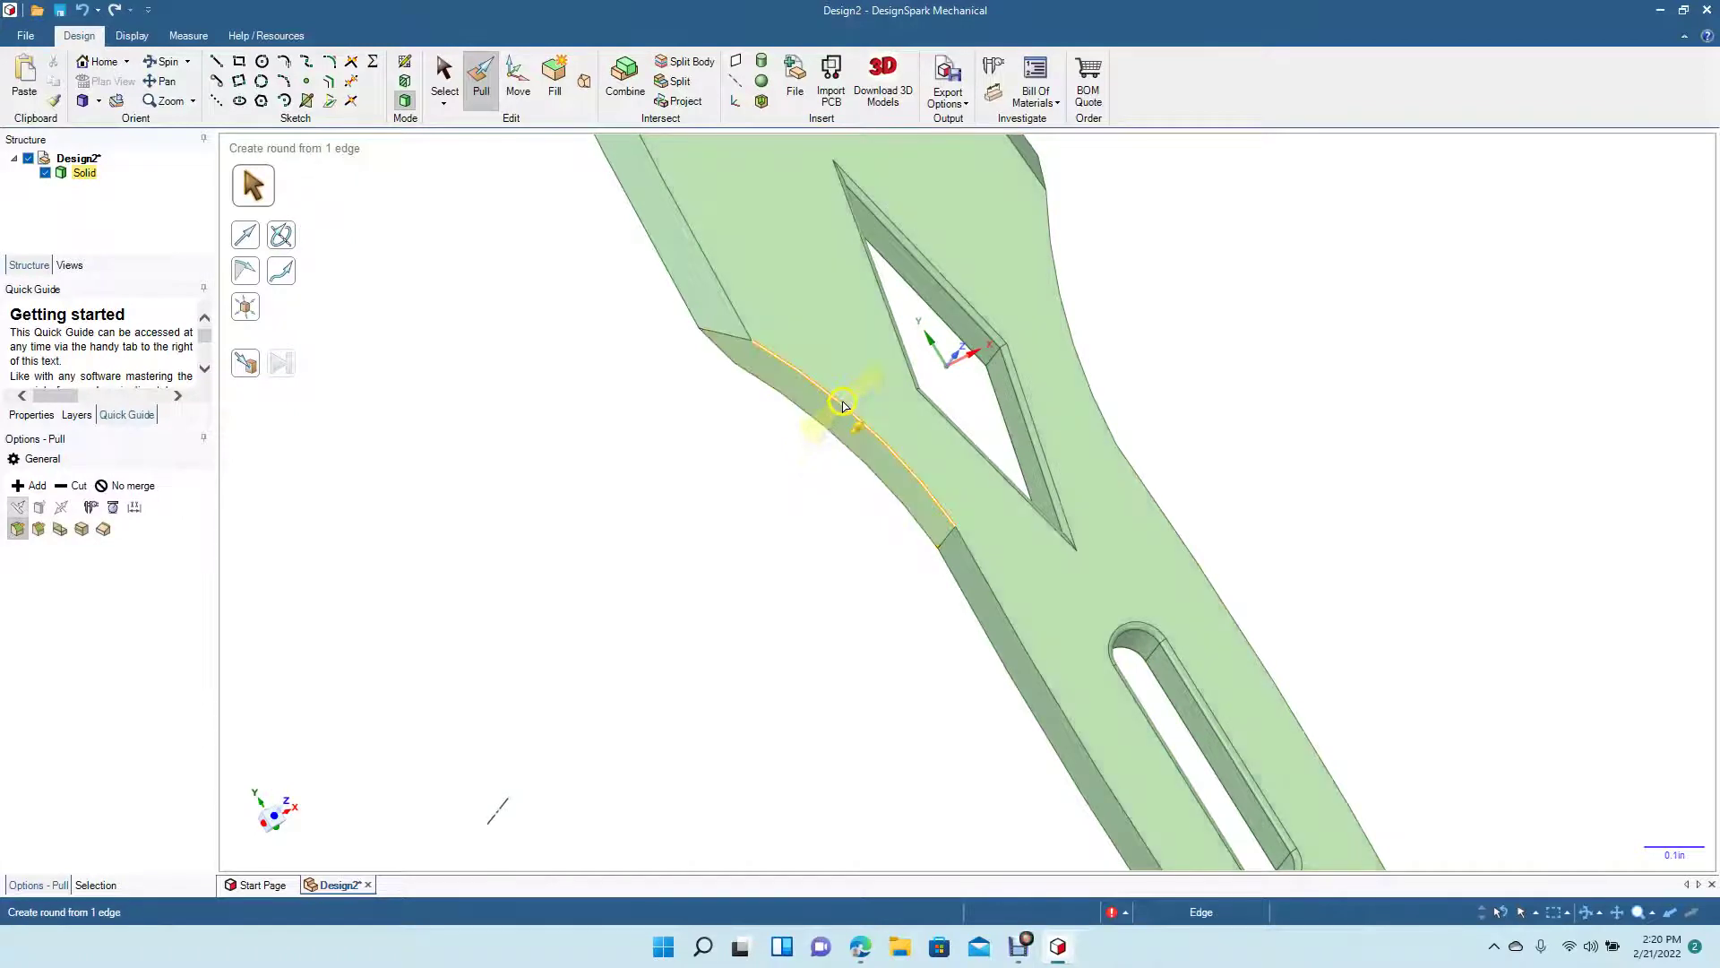
left_click(842, 406)
type("0.05")
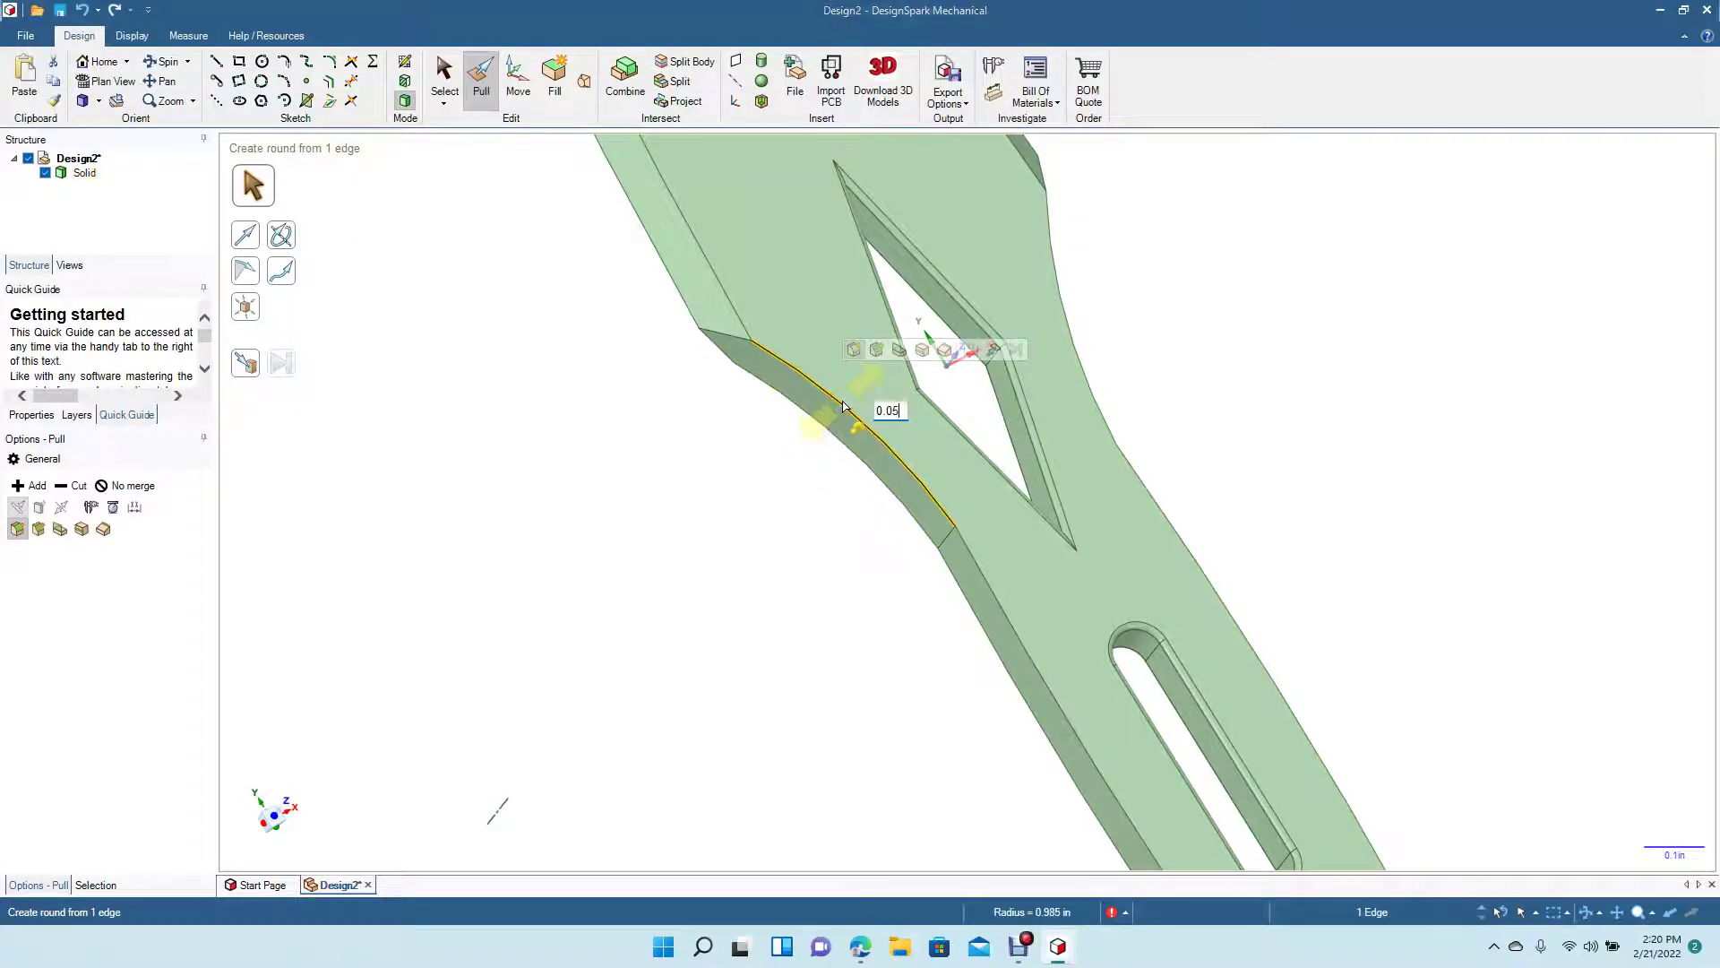
key("Return")
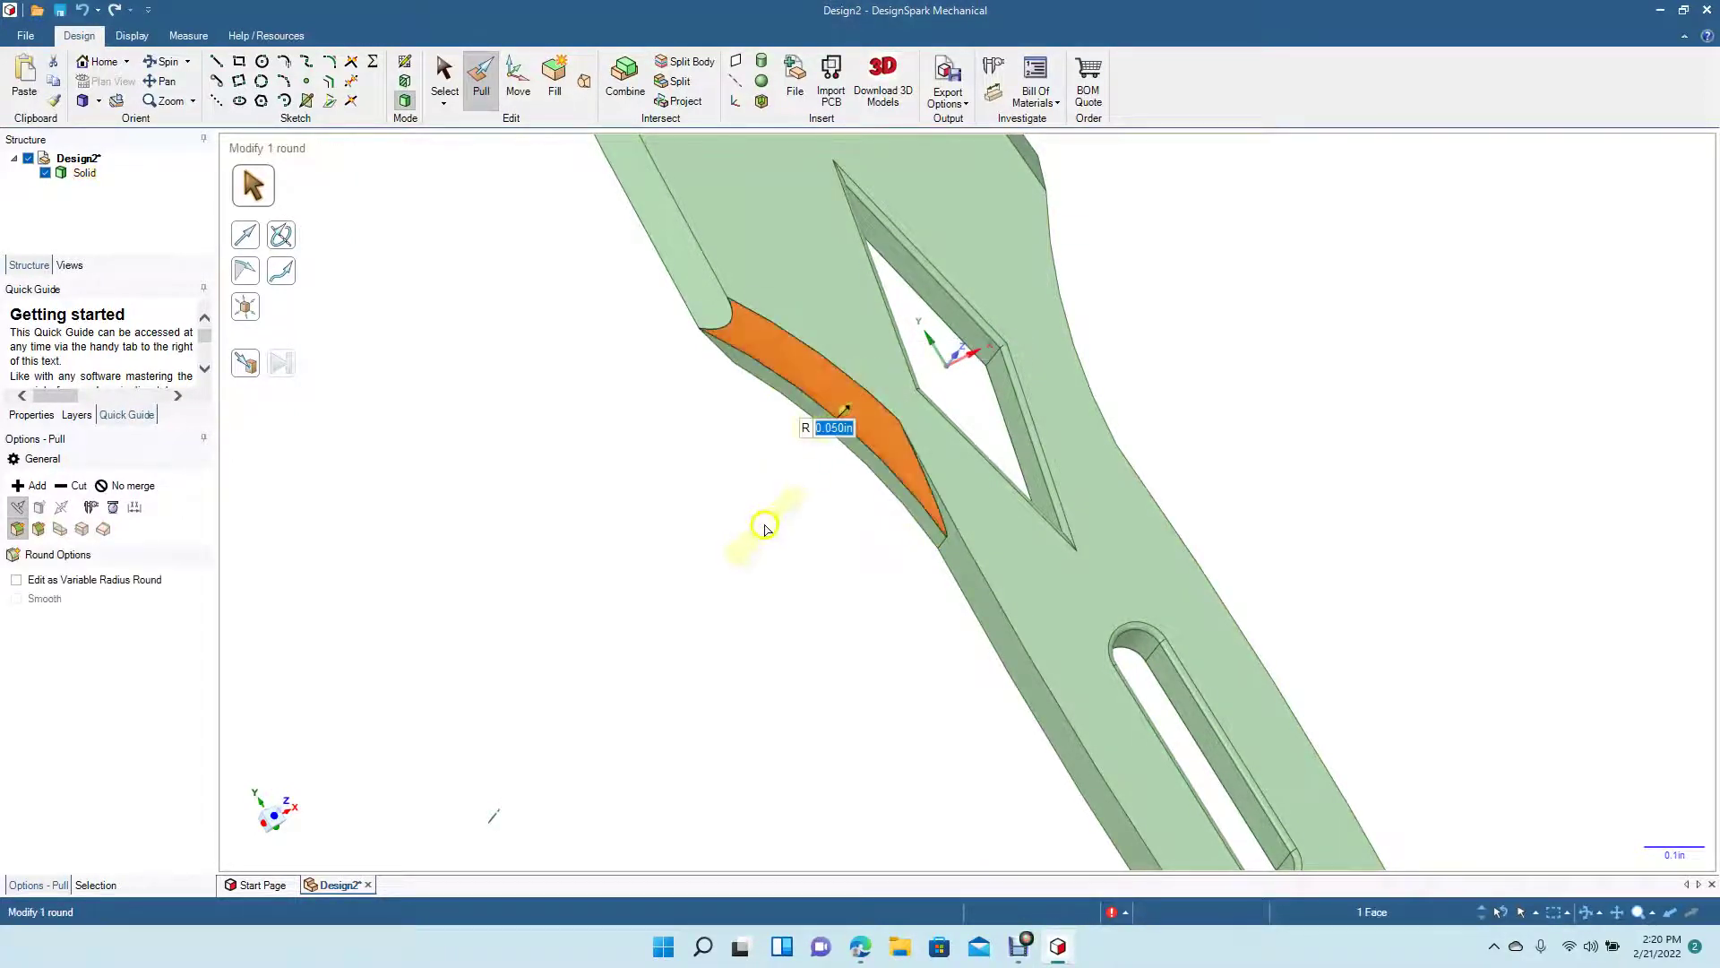
key("ctrl+z")
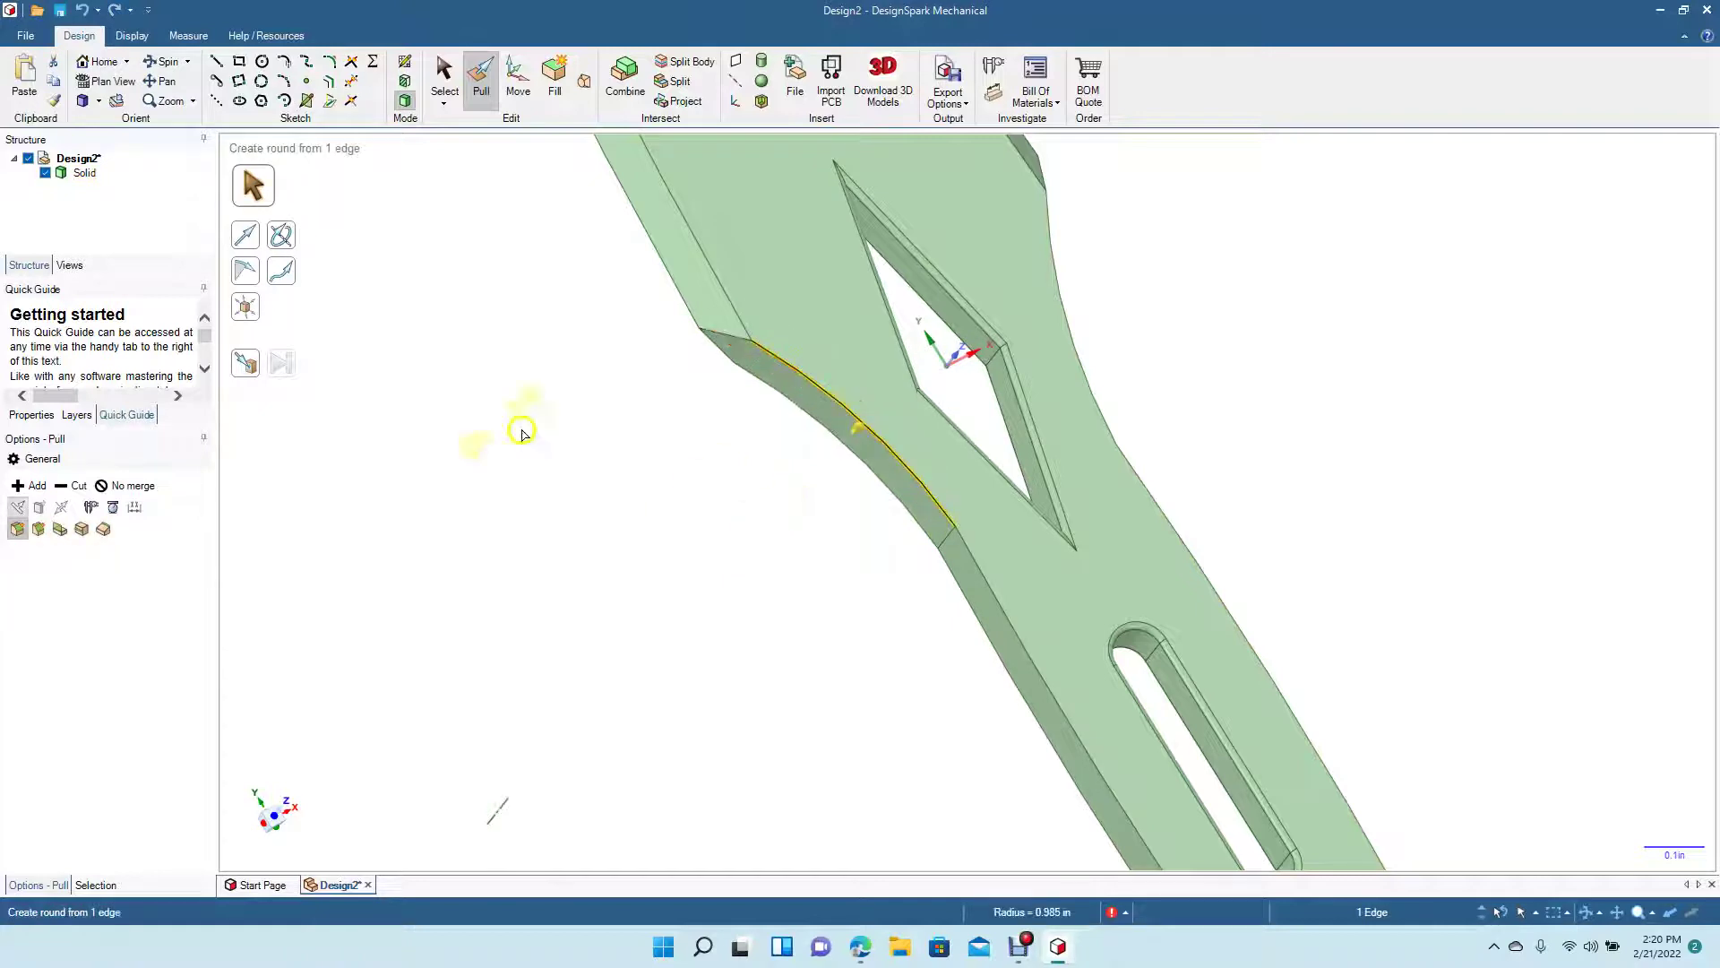
Step: Chamfer the curved shoulder edge on the blade's -X side, +Z face, by 0.05 in
left_click(38, 530)
left_click(39, 530)
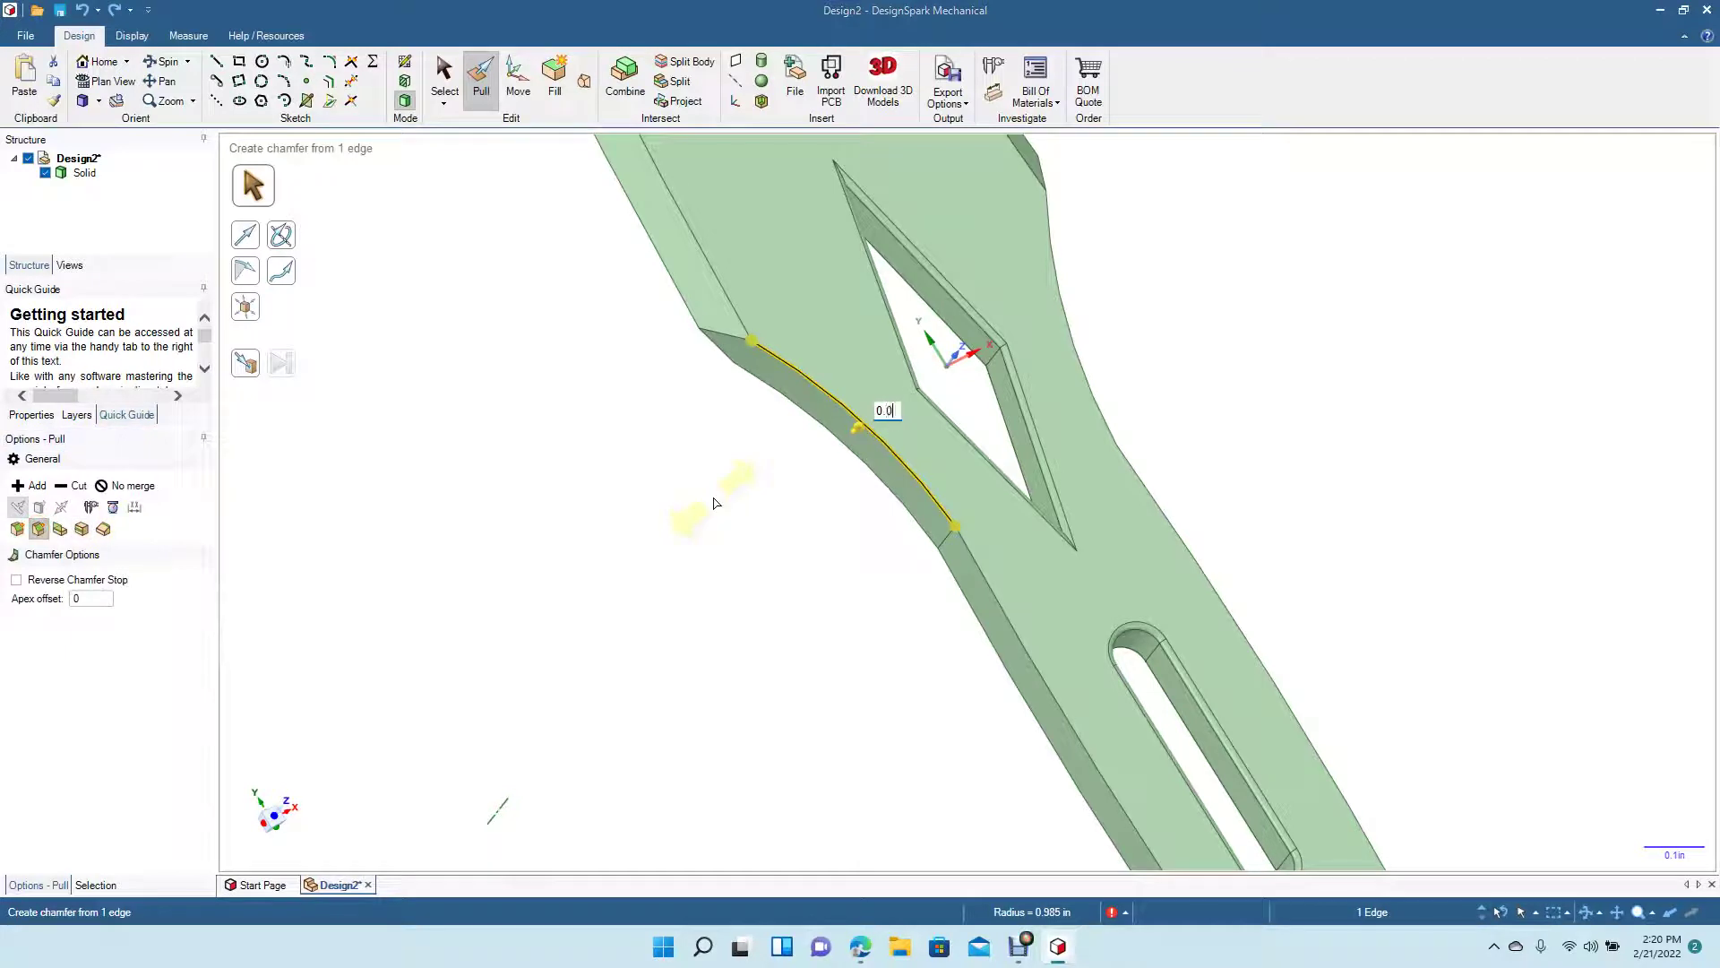
key("Return")
left_click(637, 477)
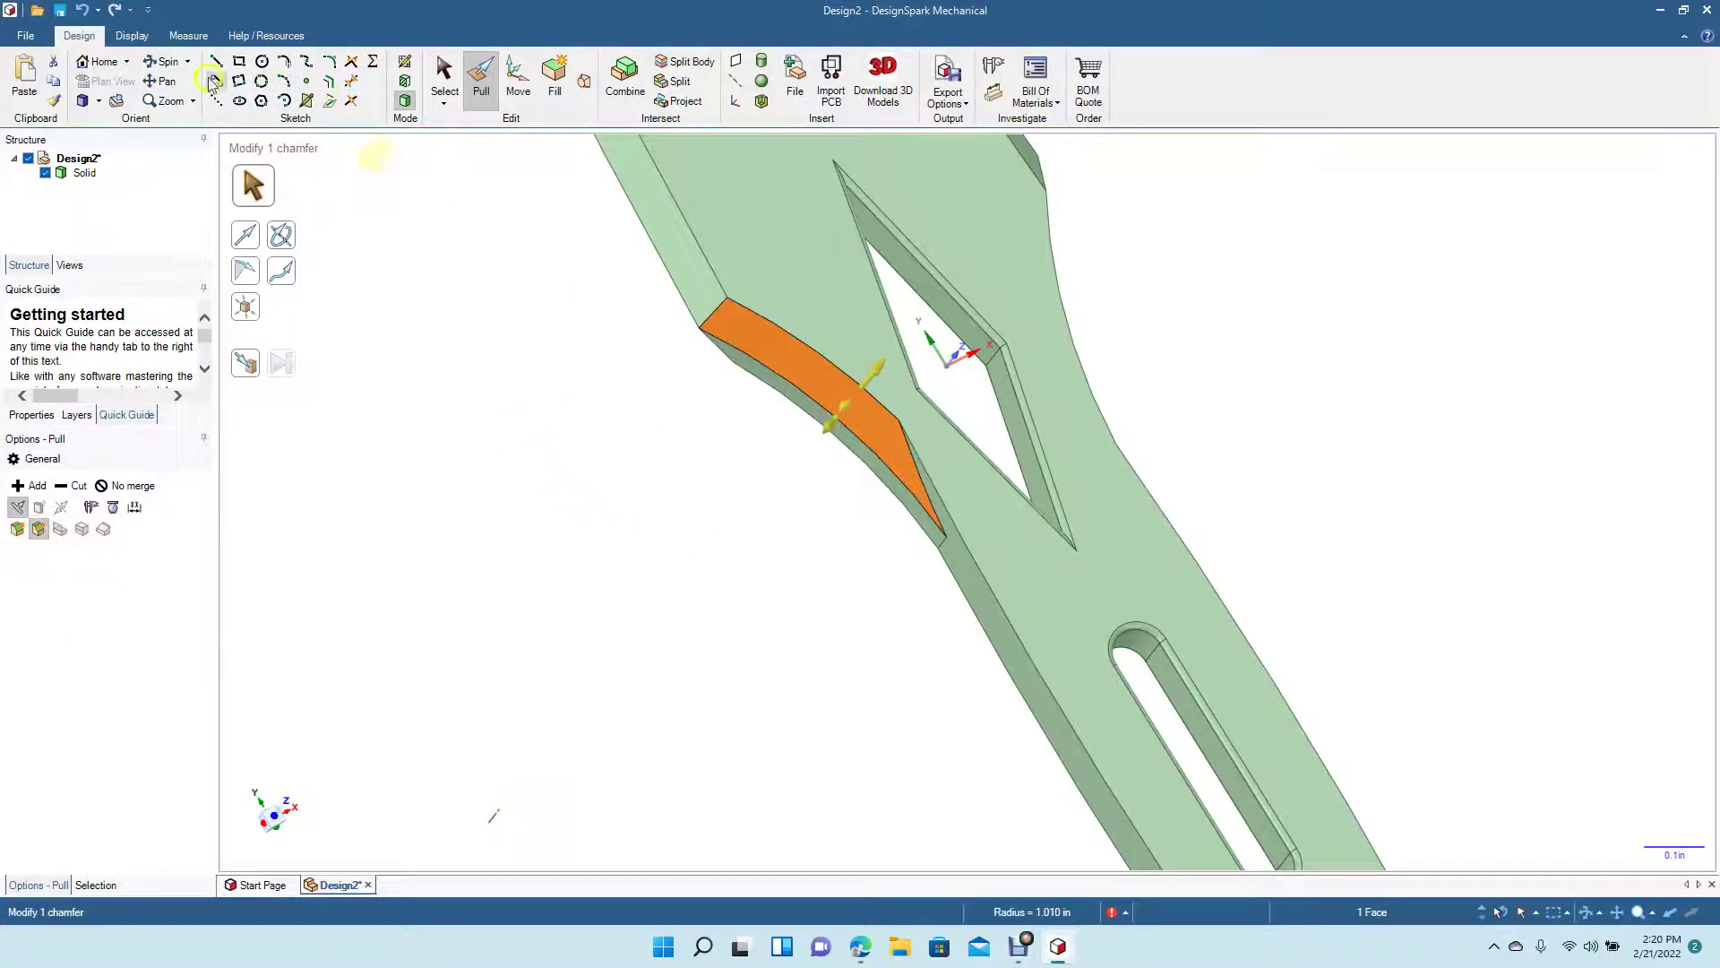
Step: Chamfer the matching curved shoulder edge on the blade's -X side, -Z face, by 0.05 in
left_click(162, 61)
left_click_drag(511, 514, 728, 426)
left_click(476, 98)
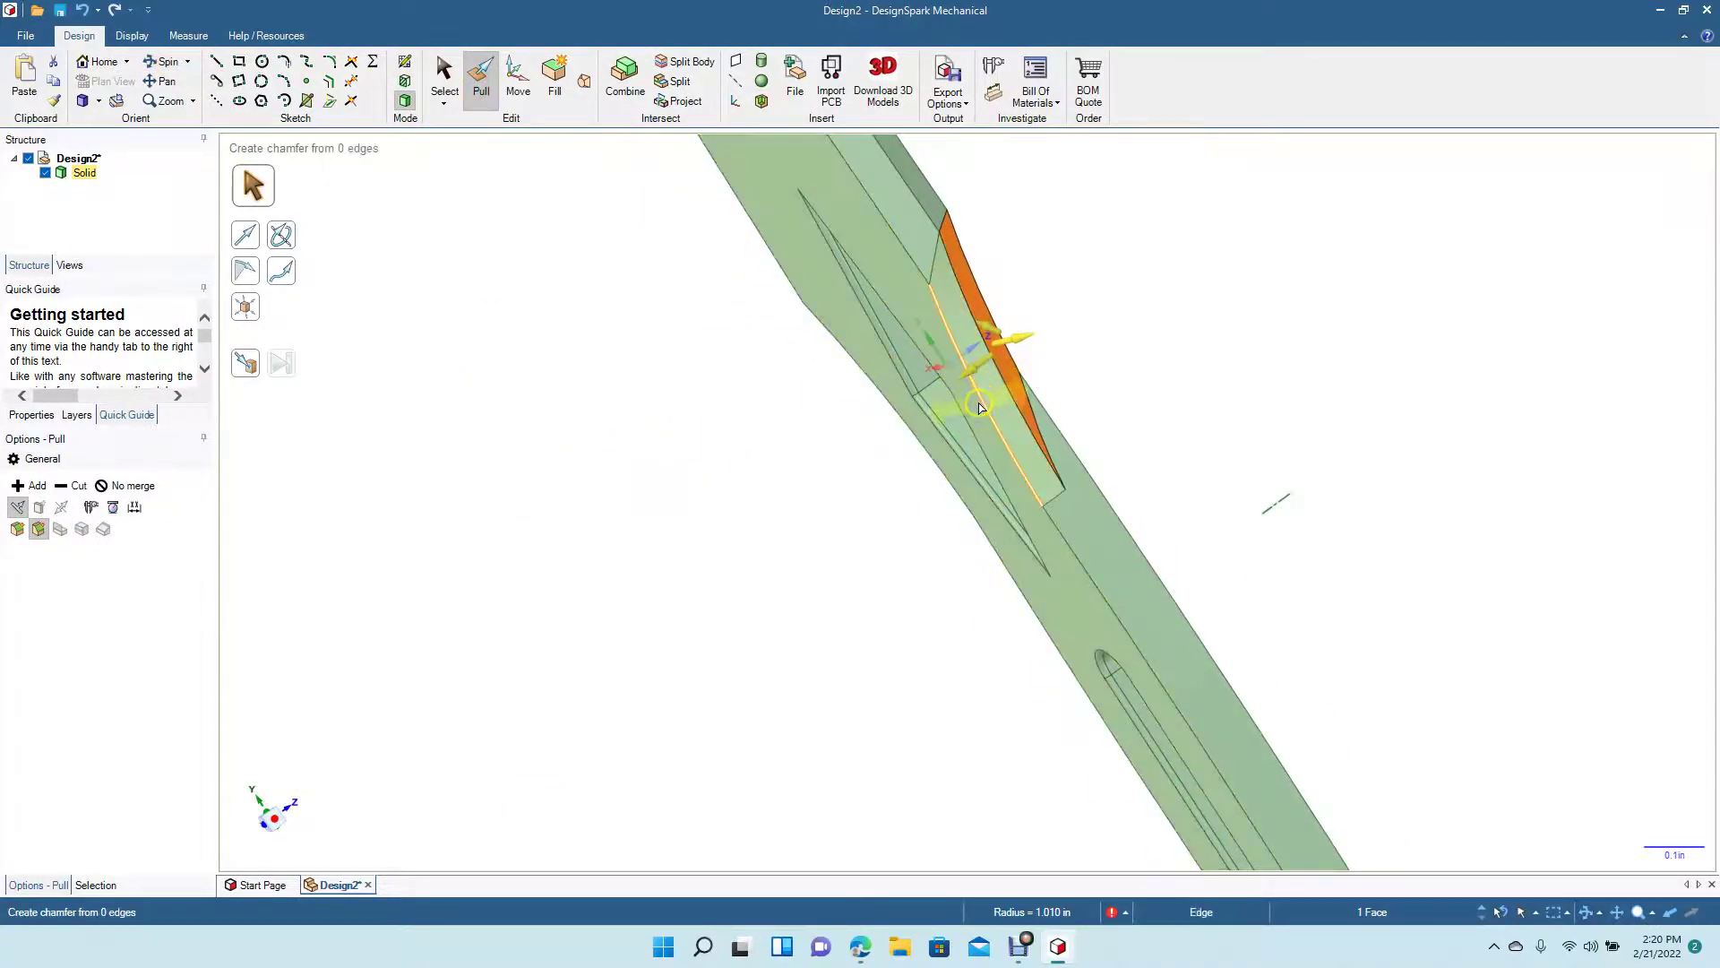
left_click(979, 408)
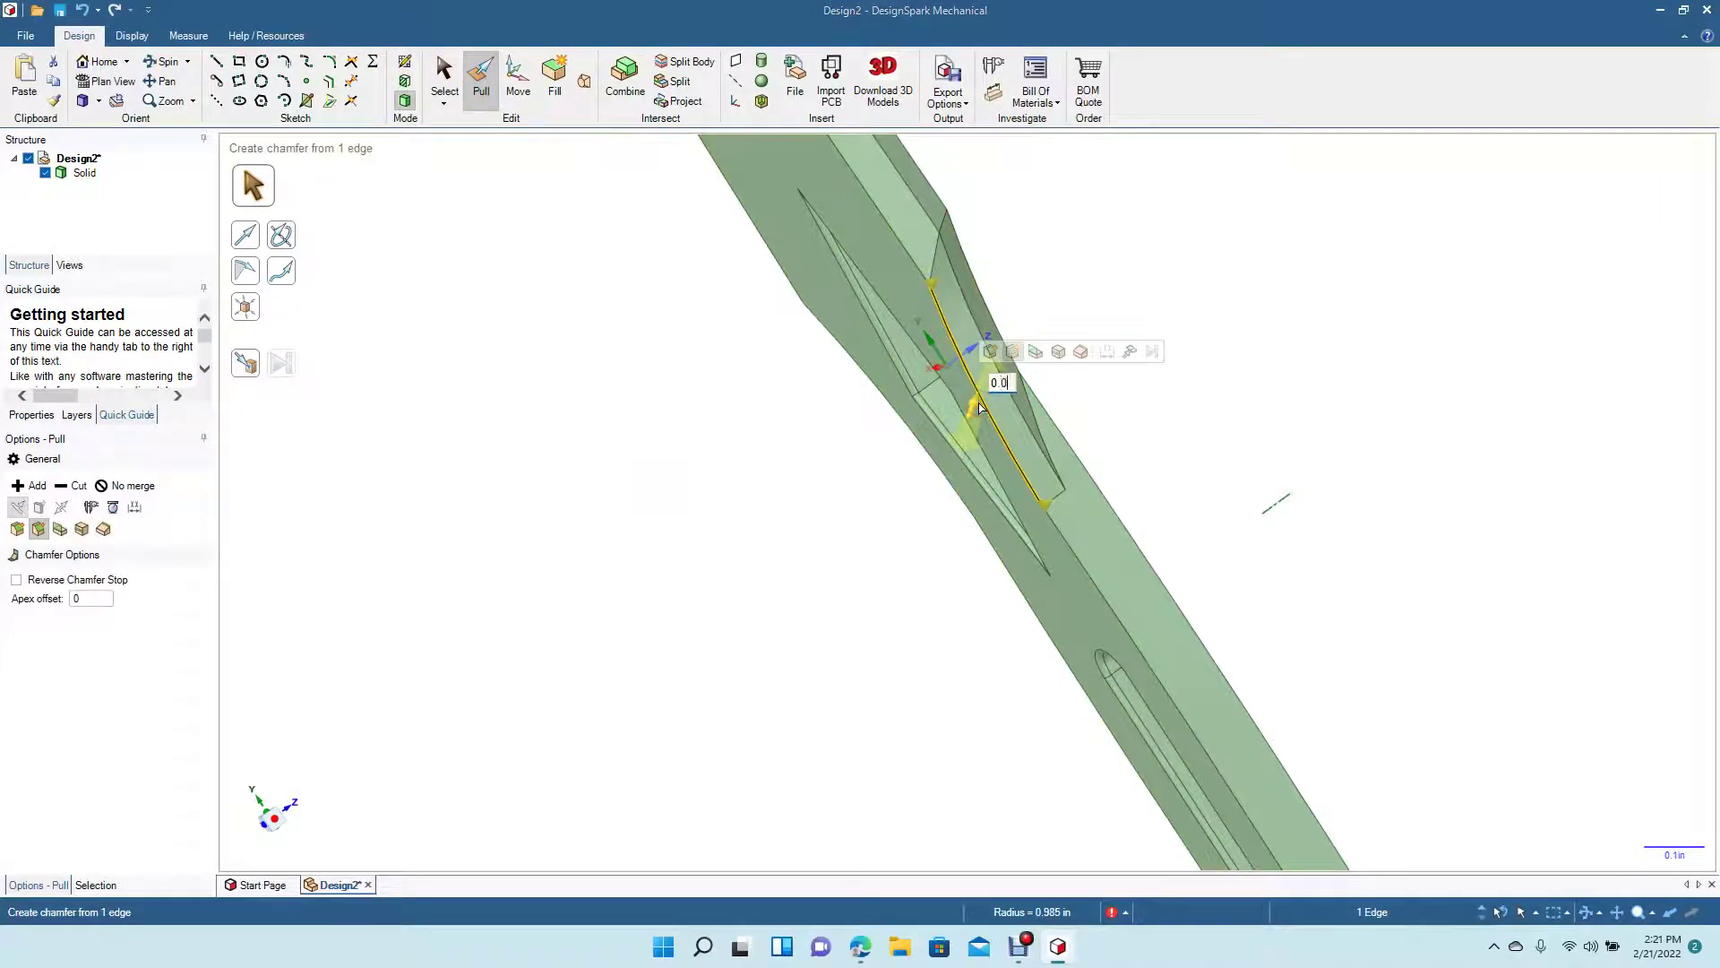
type("0.05")
key("Return")
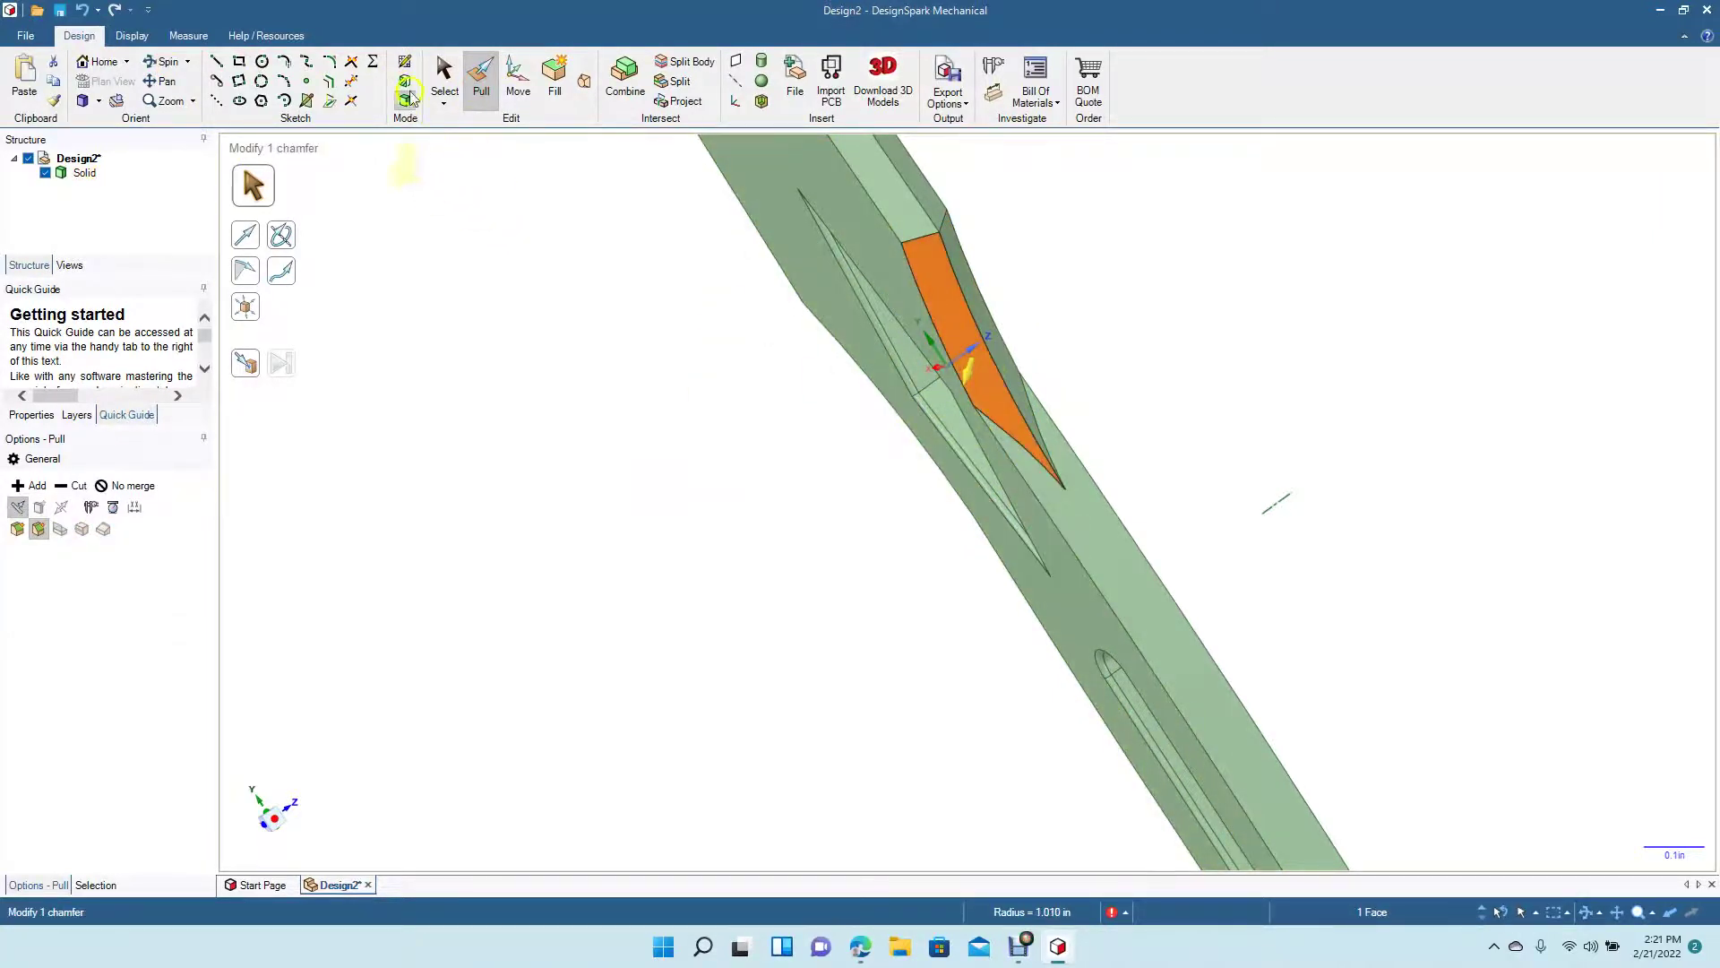
Step: Try to round both curved shoulder edges on the blade's +X side to a radius of 0.05 in
left_click(439, 79)
left_click(595, 426)
left_click(170, 63)
left_click_drag(631, 445, 214, 594)
left_click(479, 76)
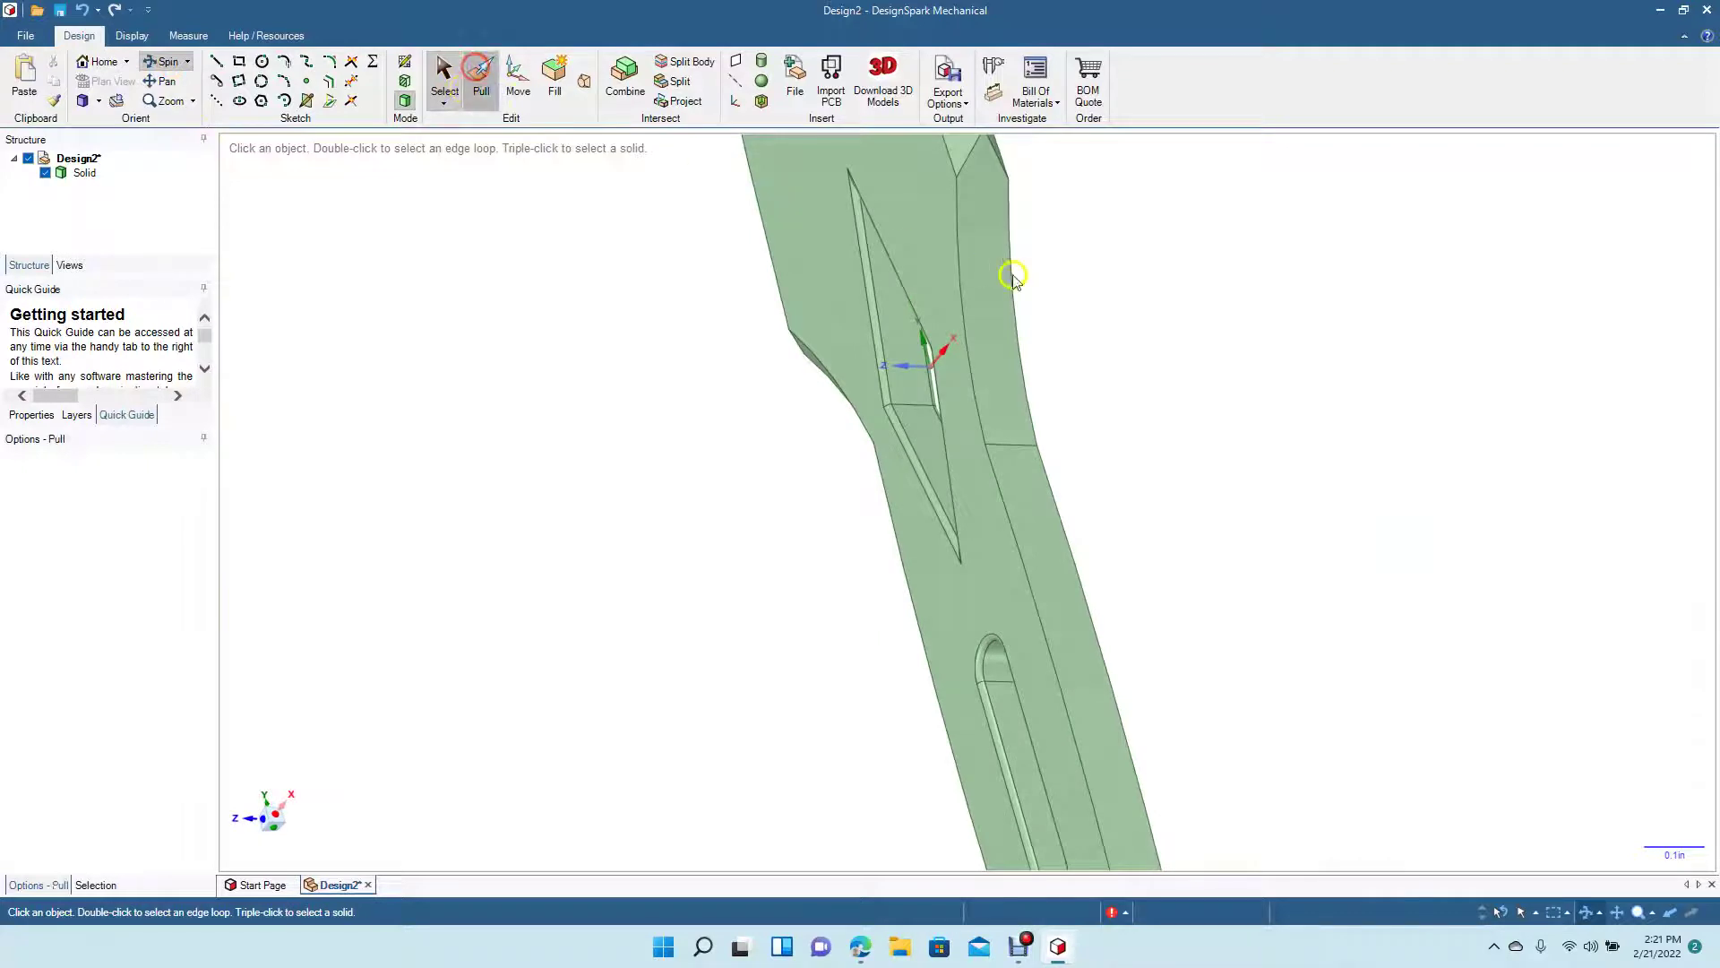
left_click(959, 276)
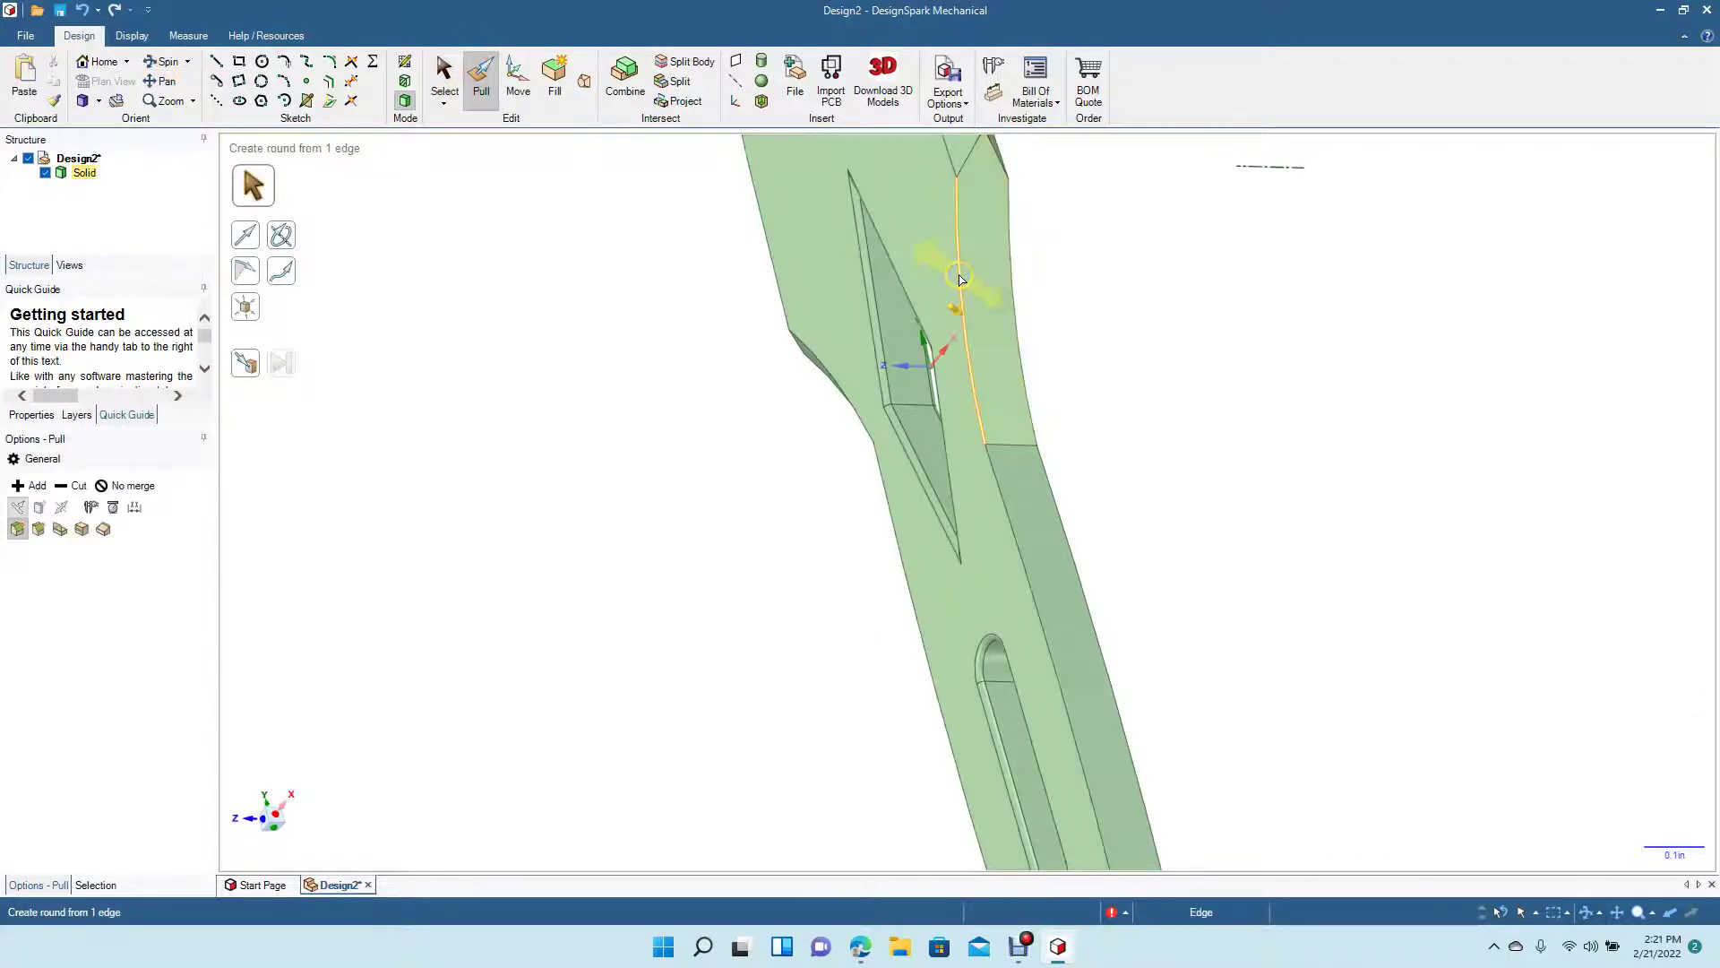
left_click(1015, 294, "ctrl")
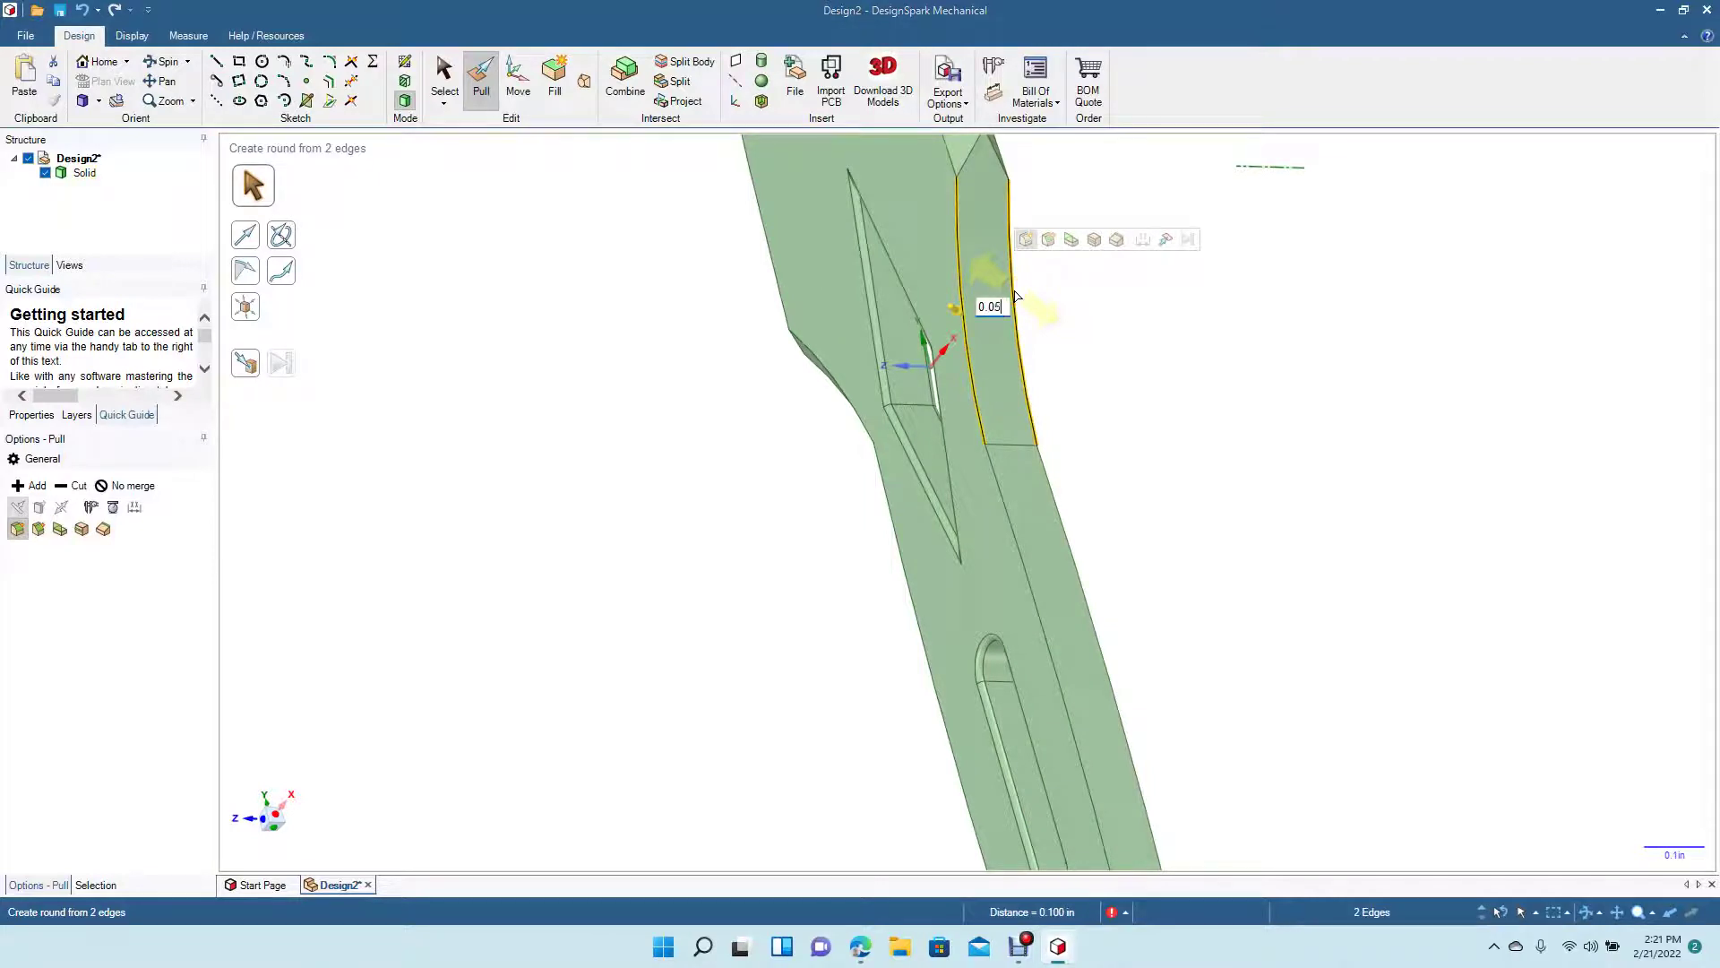
type("0.05")
key("Return")
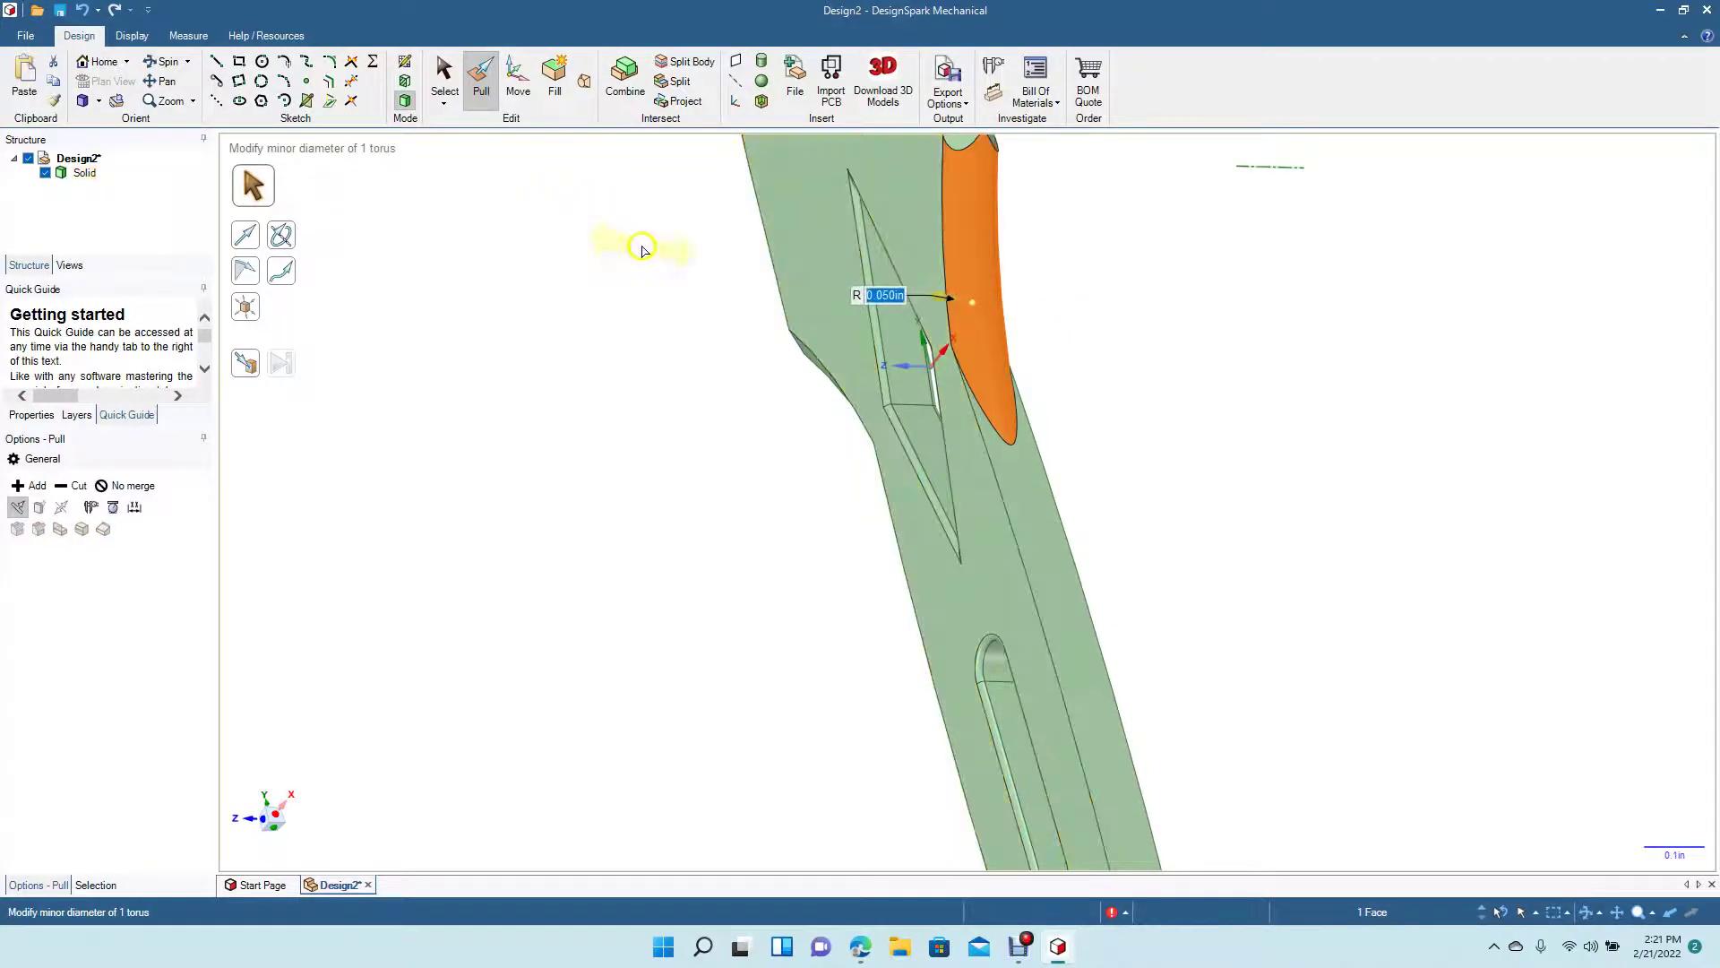
key("ctrl+z")
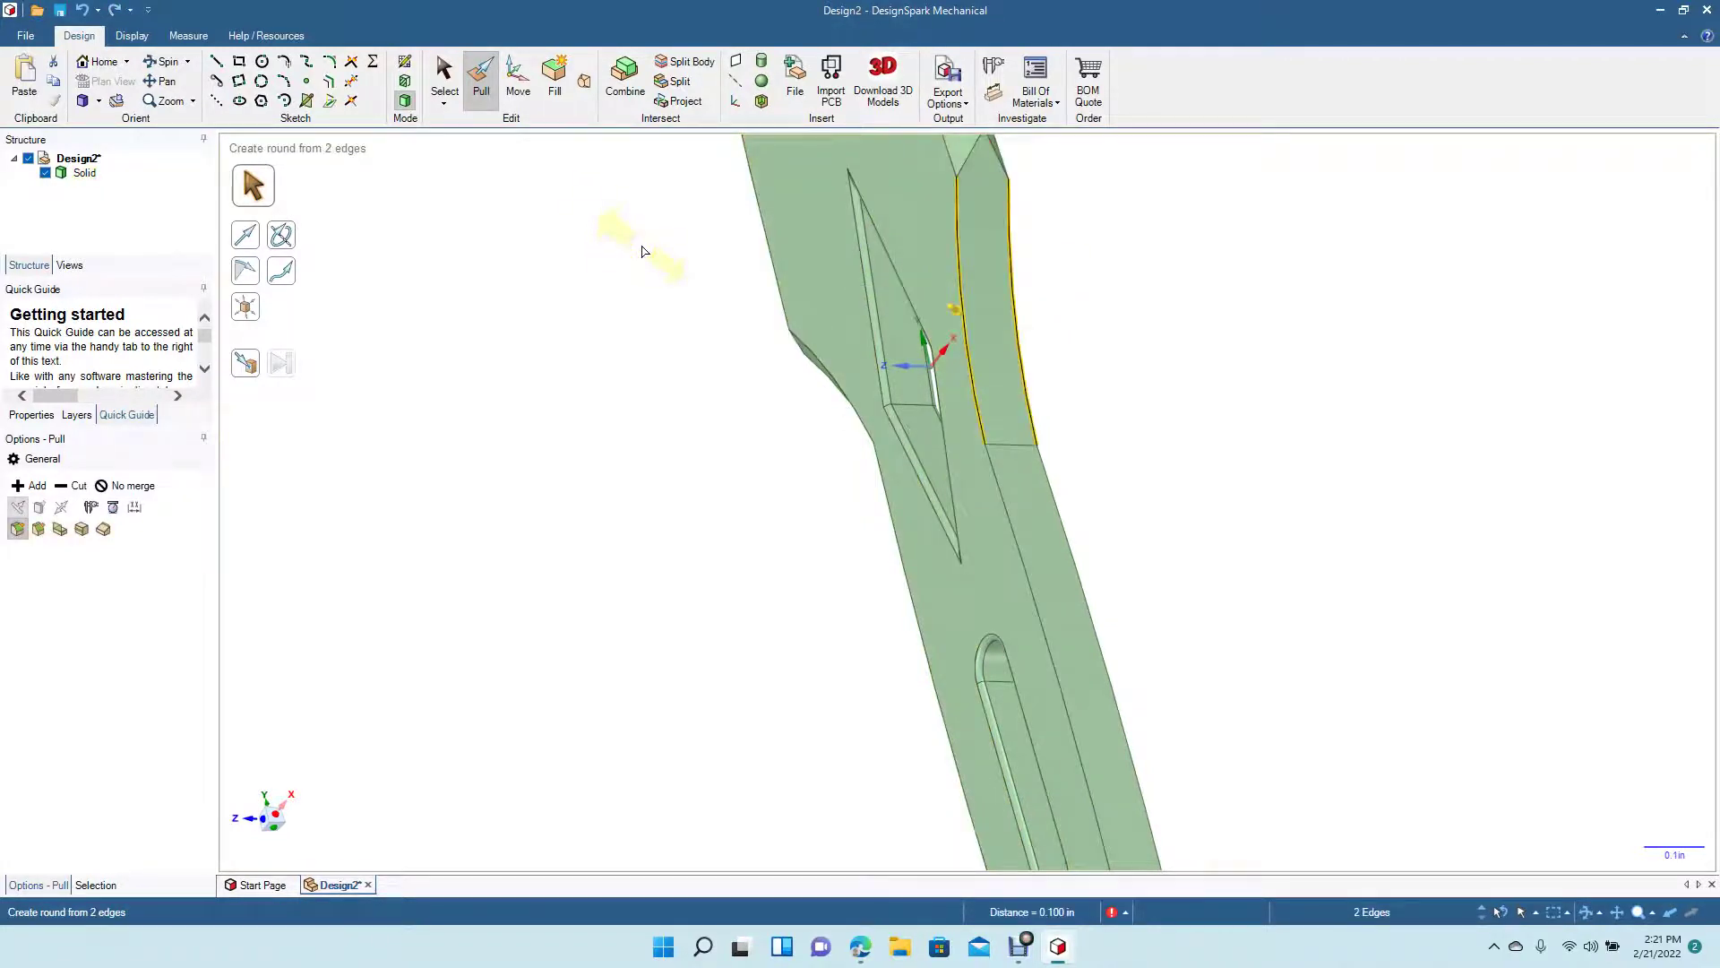
Step: Chamfer both curved shoulder edges on the blade's +X side by 0.05 in
left_click(40, 528)
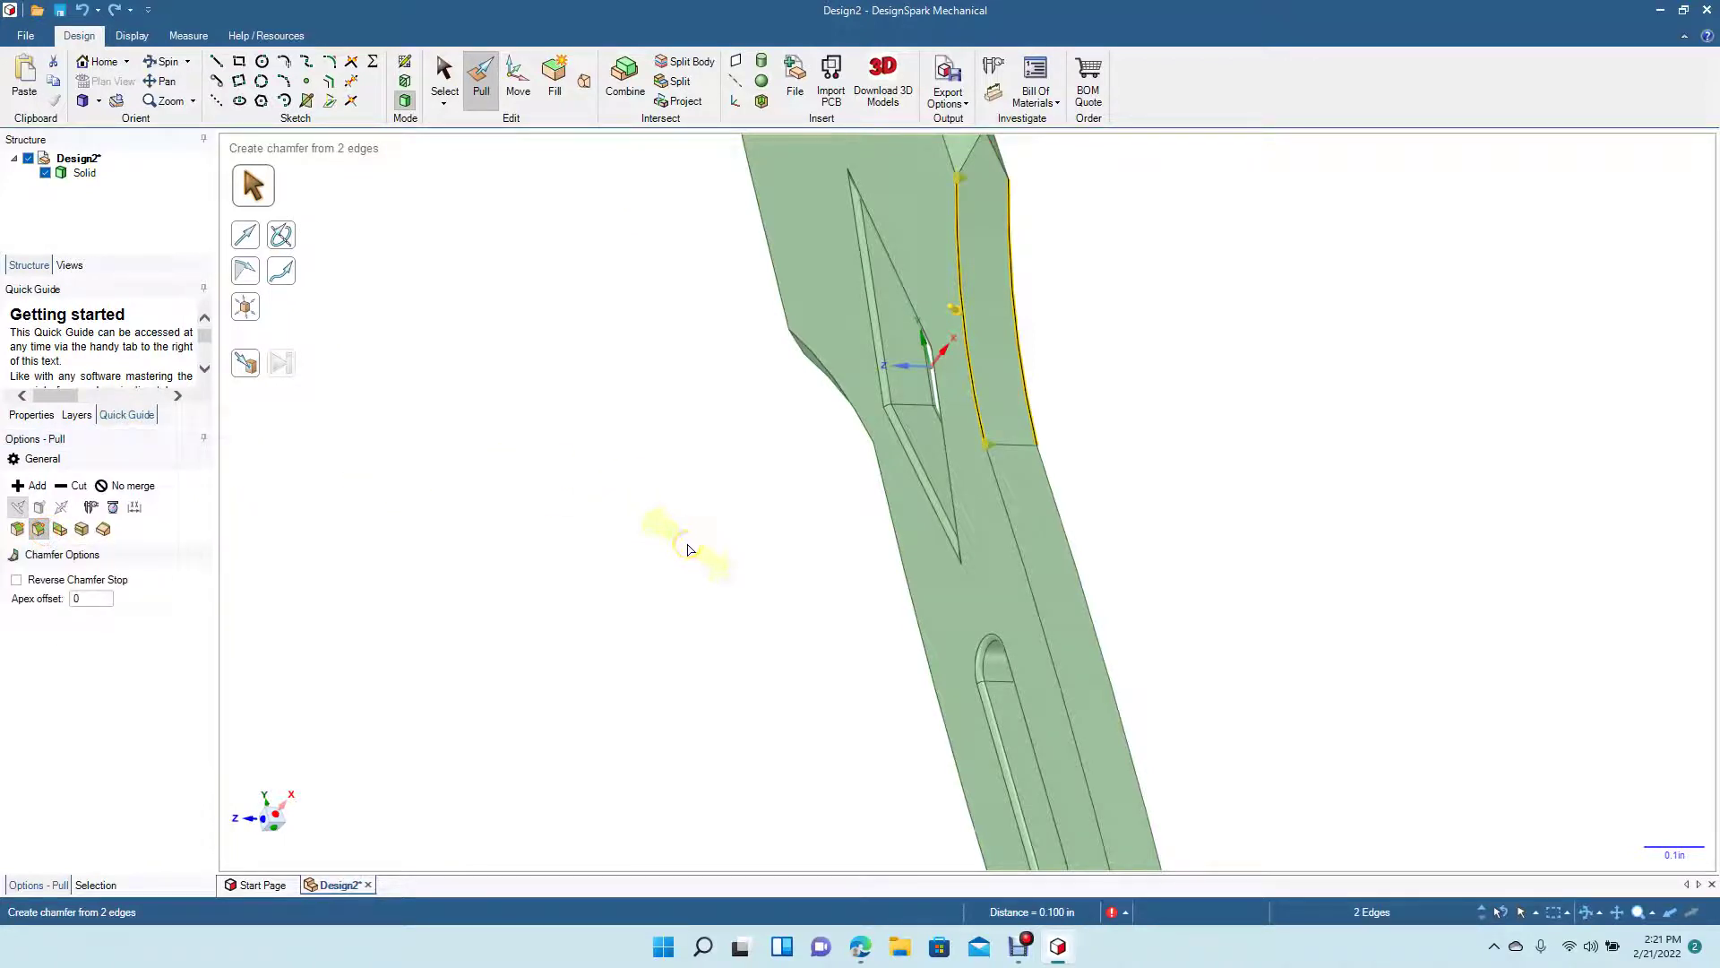
key("Return")
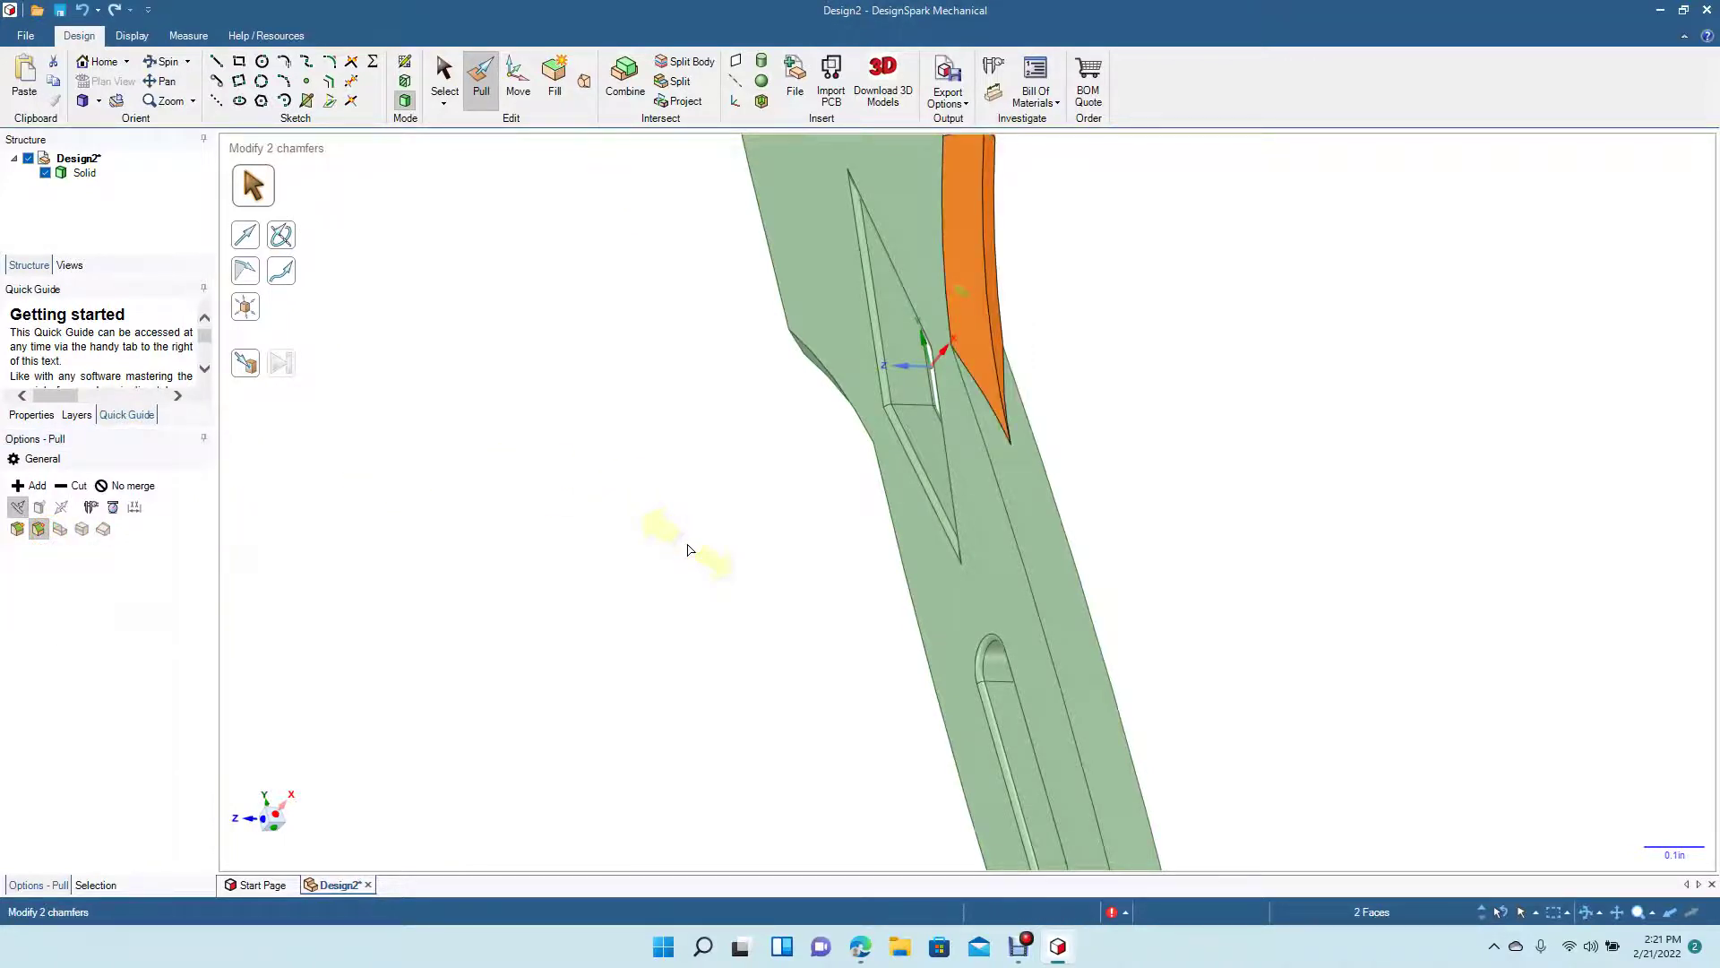
left_click(445, 73)
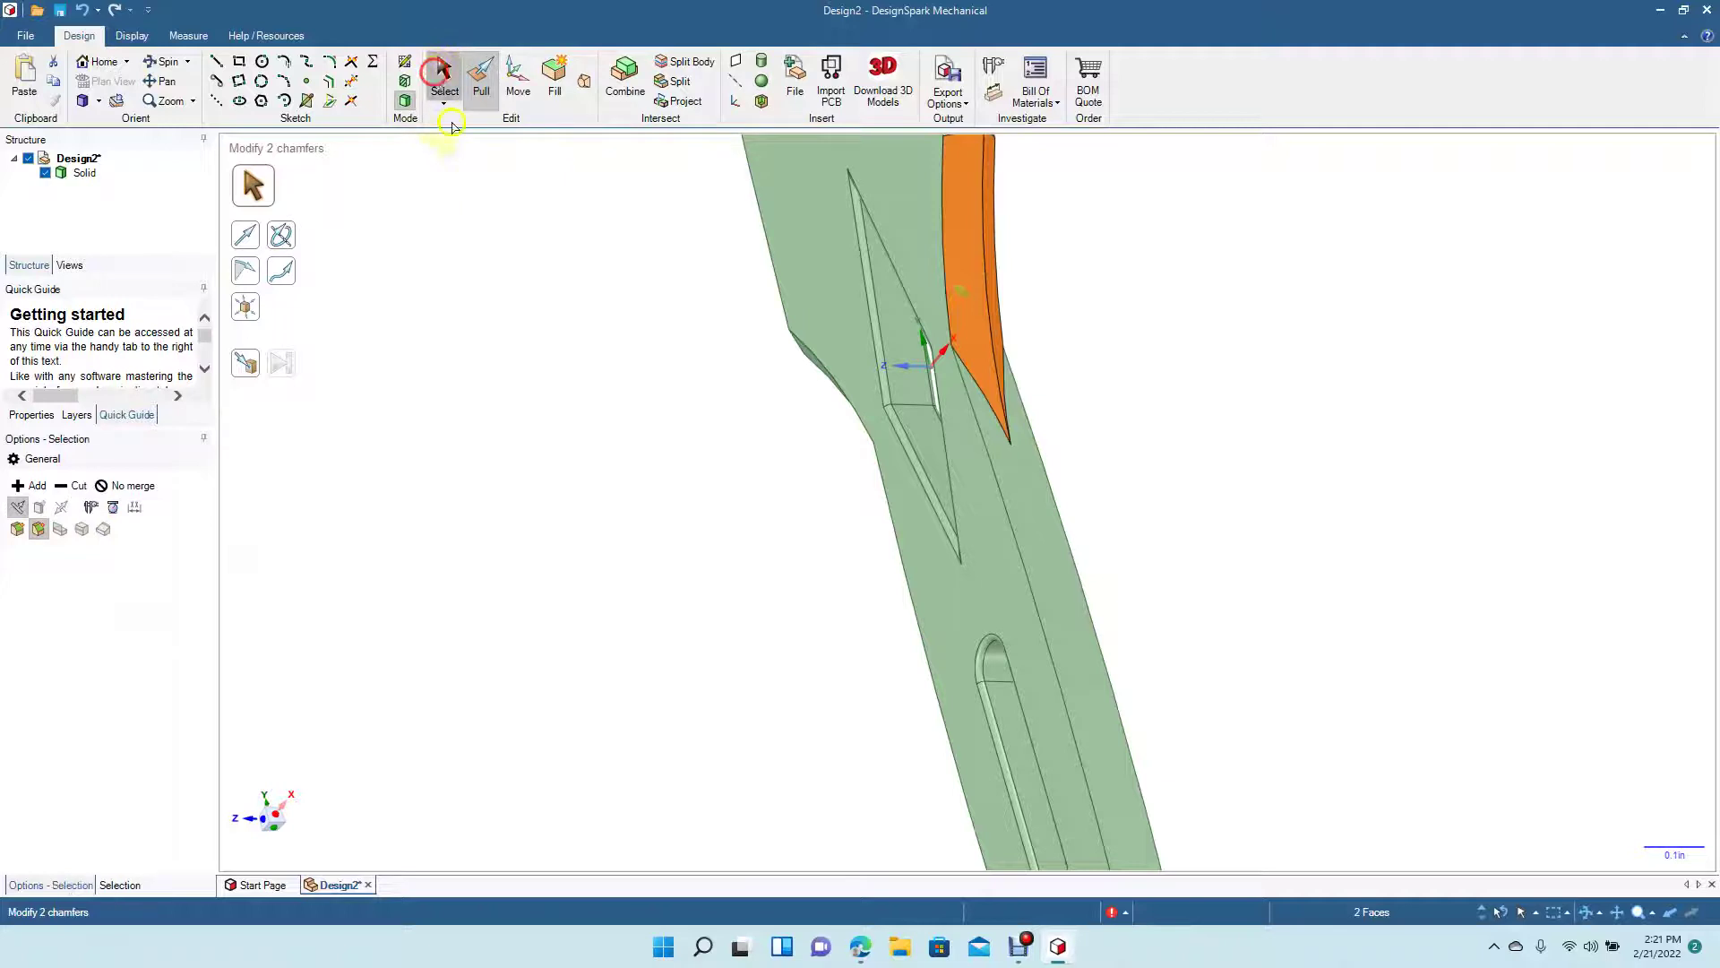
Step: Round the whole edge loop where the handle's collar meets the guard to a radius of about 0.01 in
left_click(176, 99)
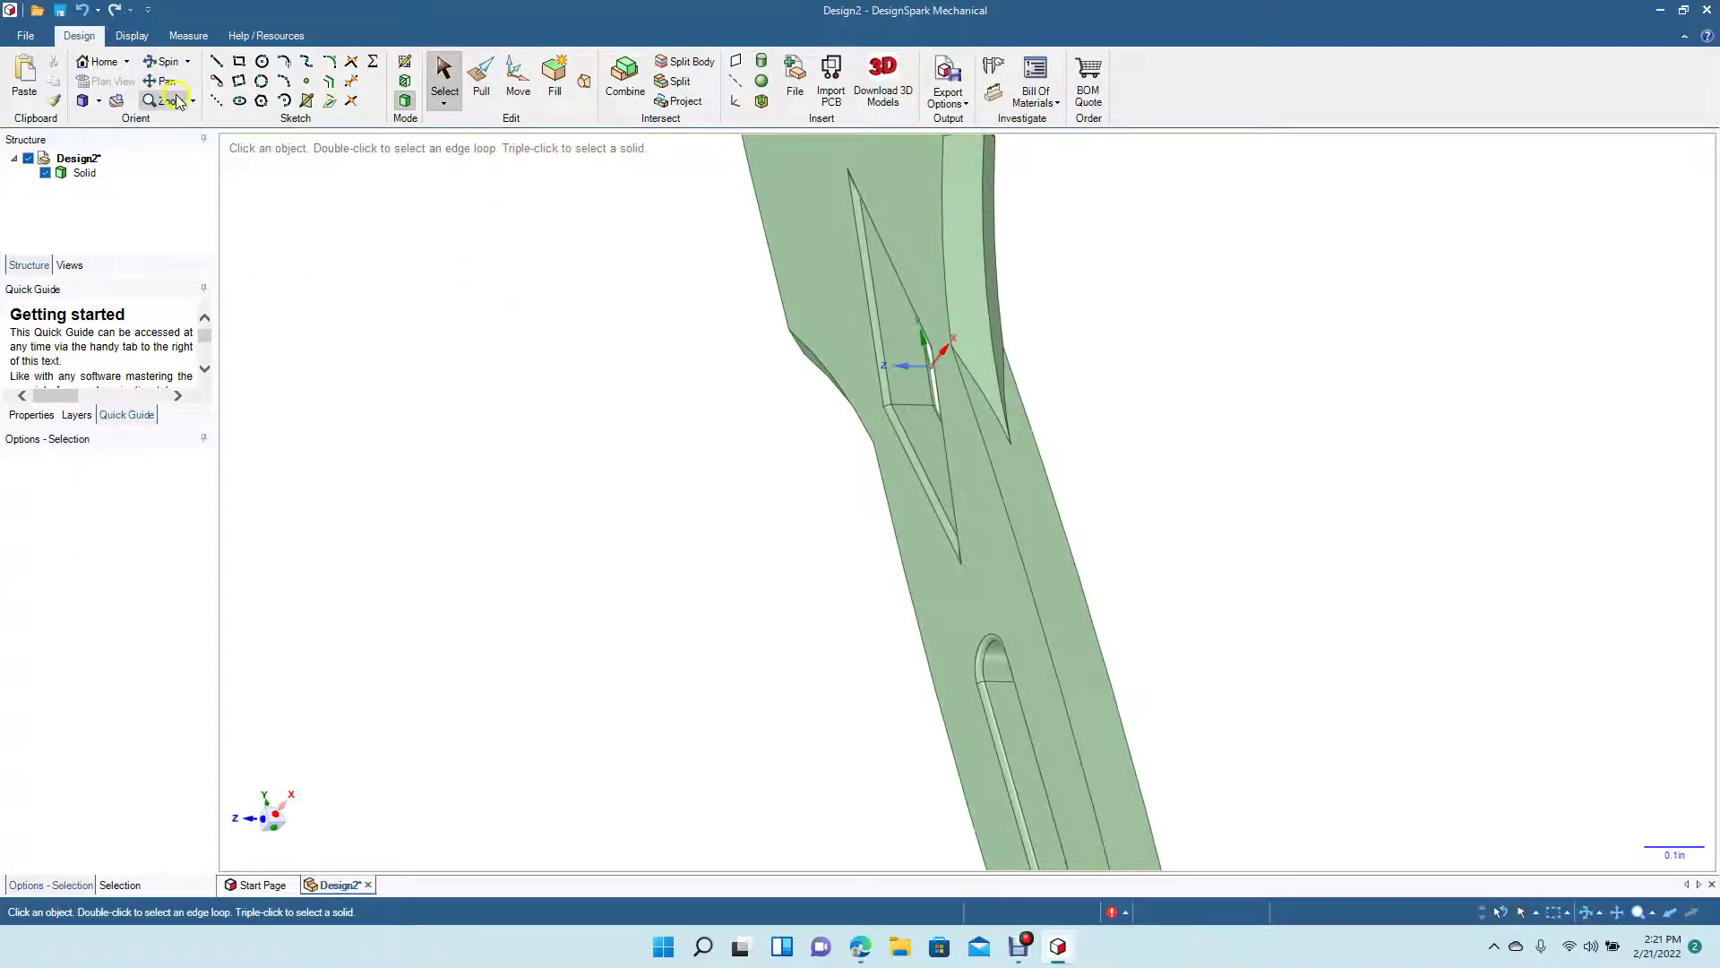
left_click(169, 82)
left_click_drag(627, 534, 672, 393)
left_click(167, 65)
left_click_drag(618, 536, 595, 407)
left_click(481, 82)
left_click(1170, 537)
left_click(1172, 541)
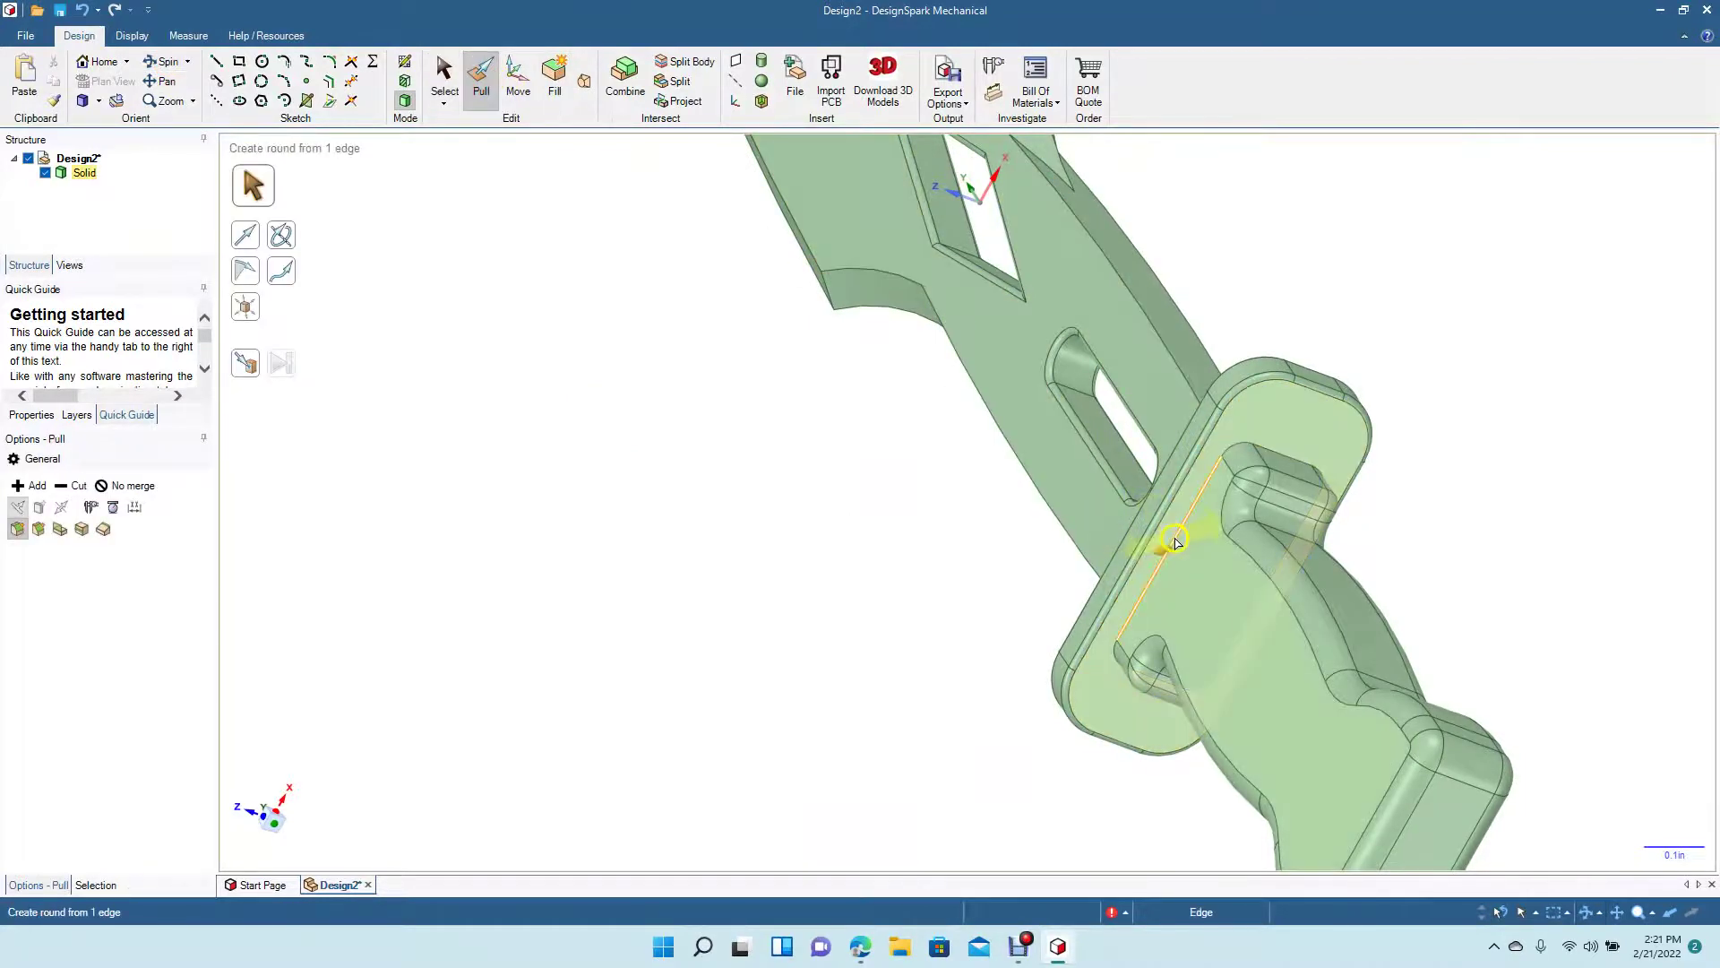
double_click(1174, 541)
left_click_drag(1175, 541, 1166, 548)
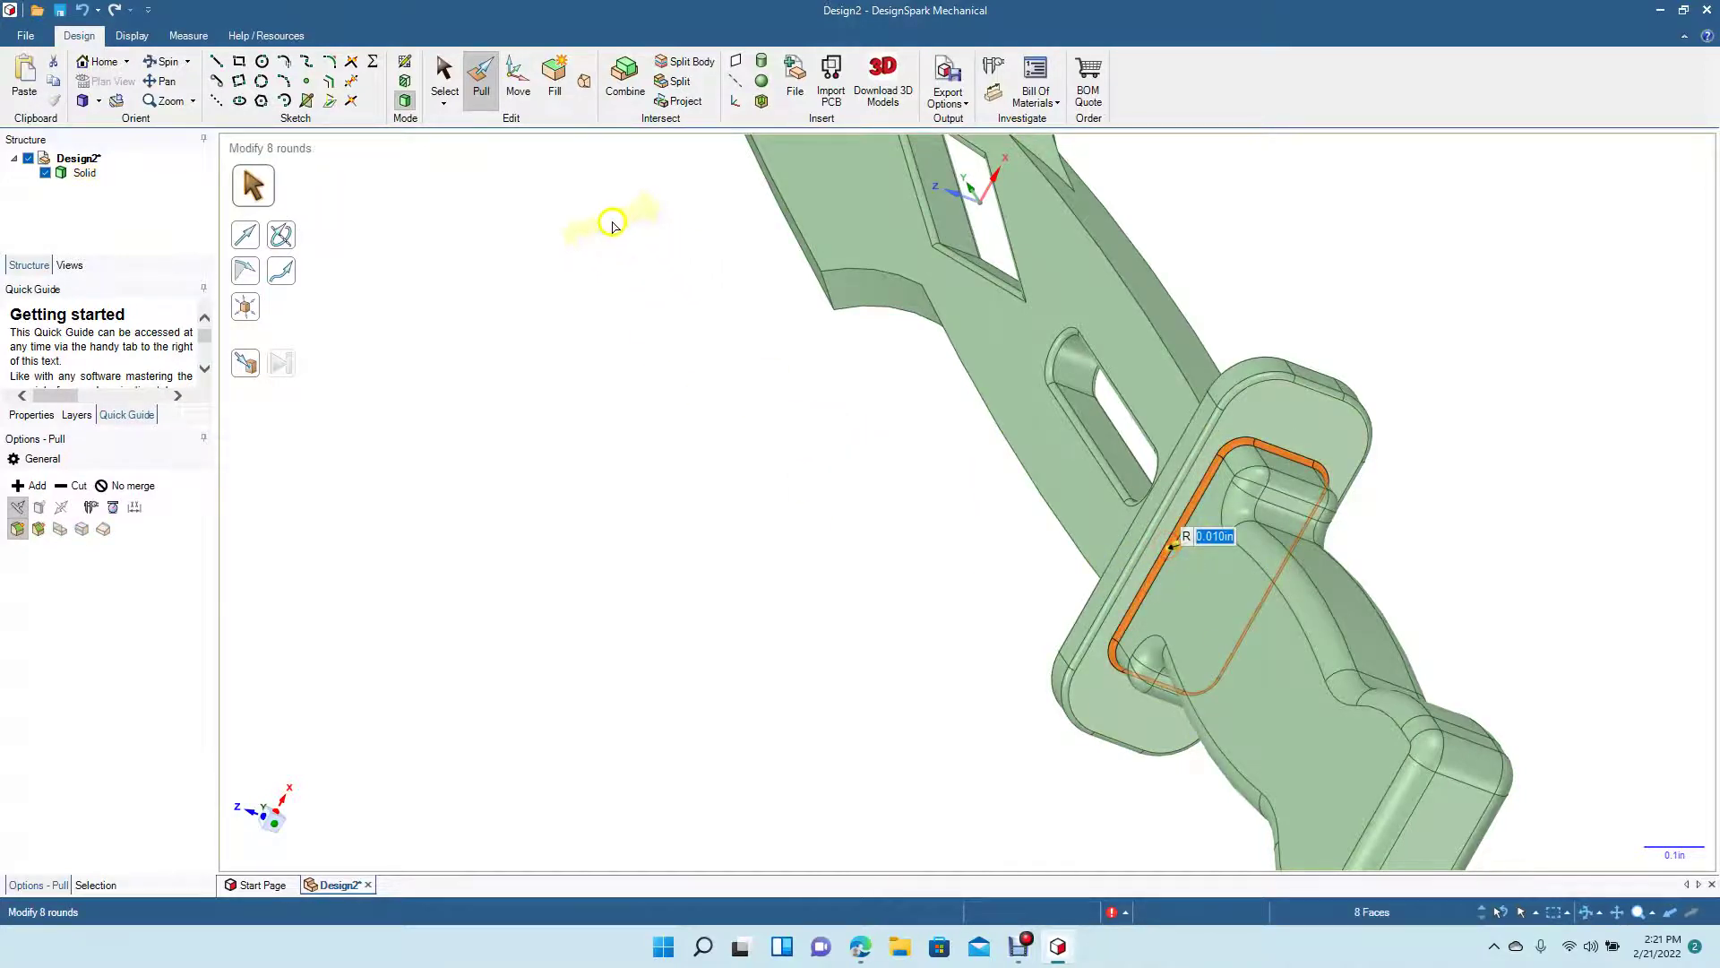
left_click(444, 77)
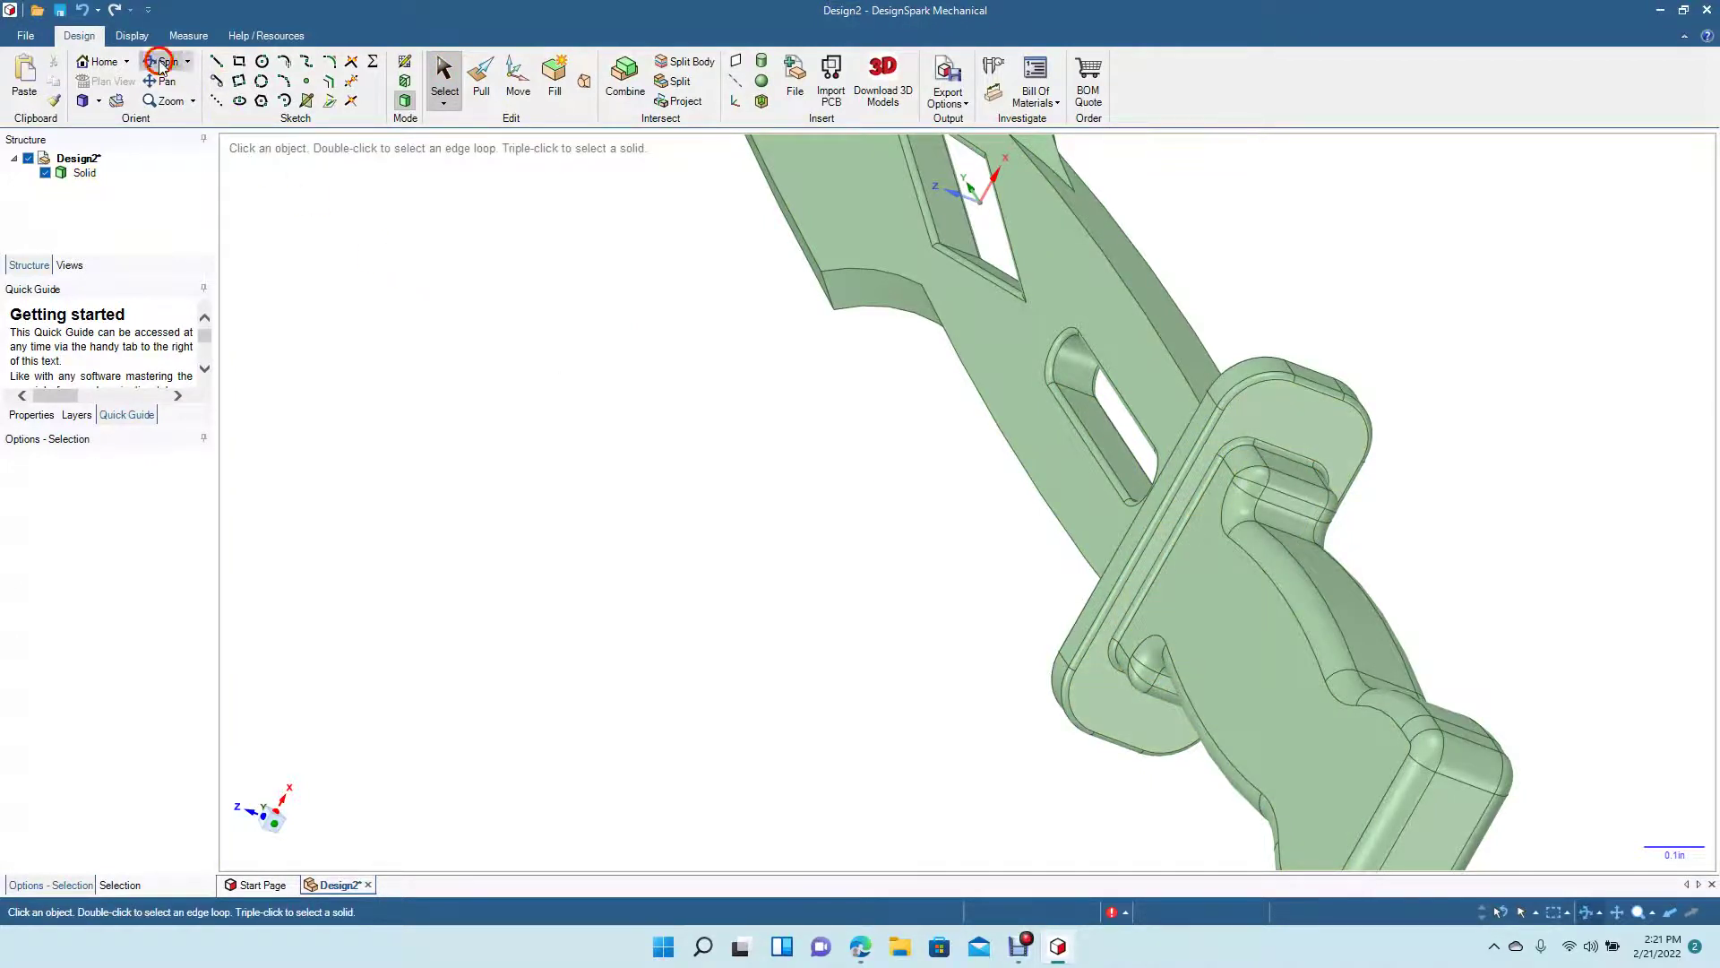
Step: Round the long edge between guard and shoulder on the blade's +X side, +Z face, to a radius of about 0.01 in
middle_click_drag(601, 427, 659, 557)
left_click(481, 76)
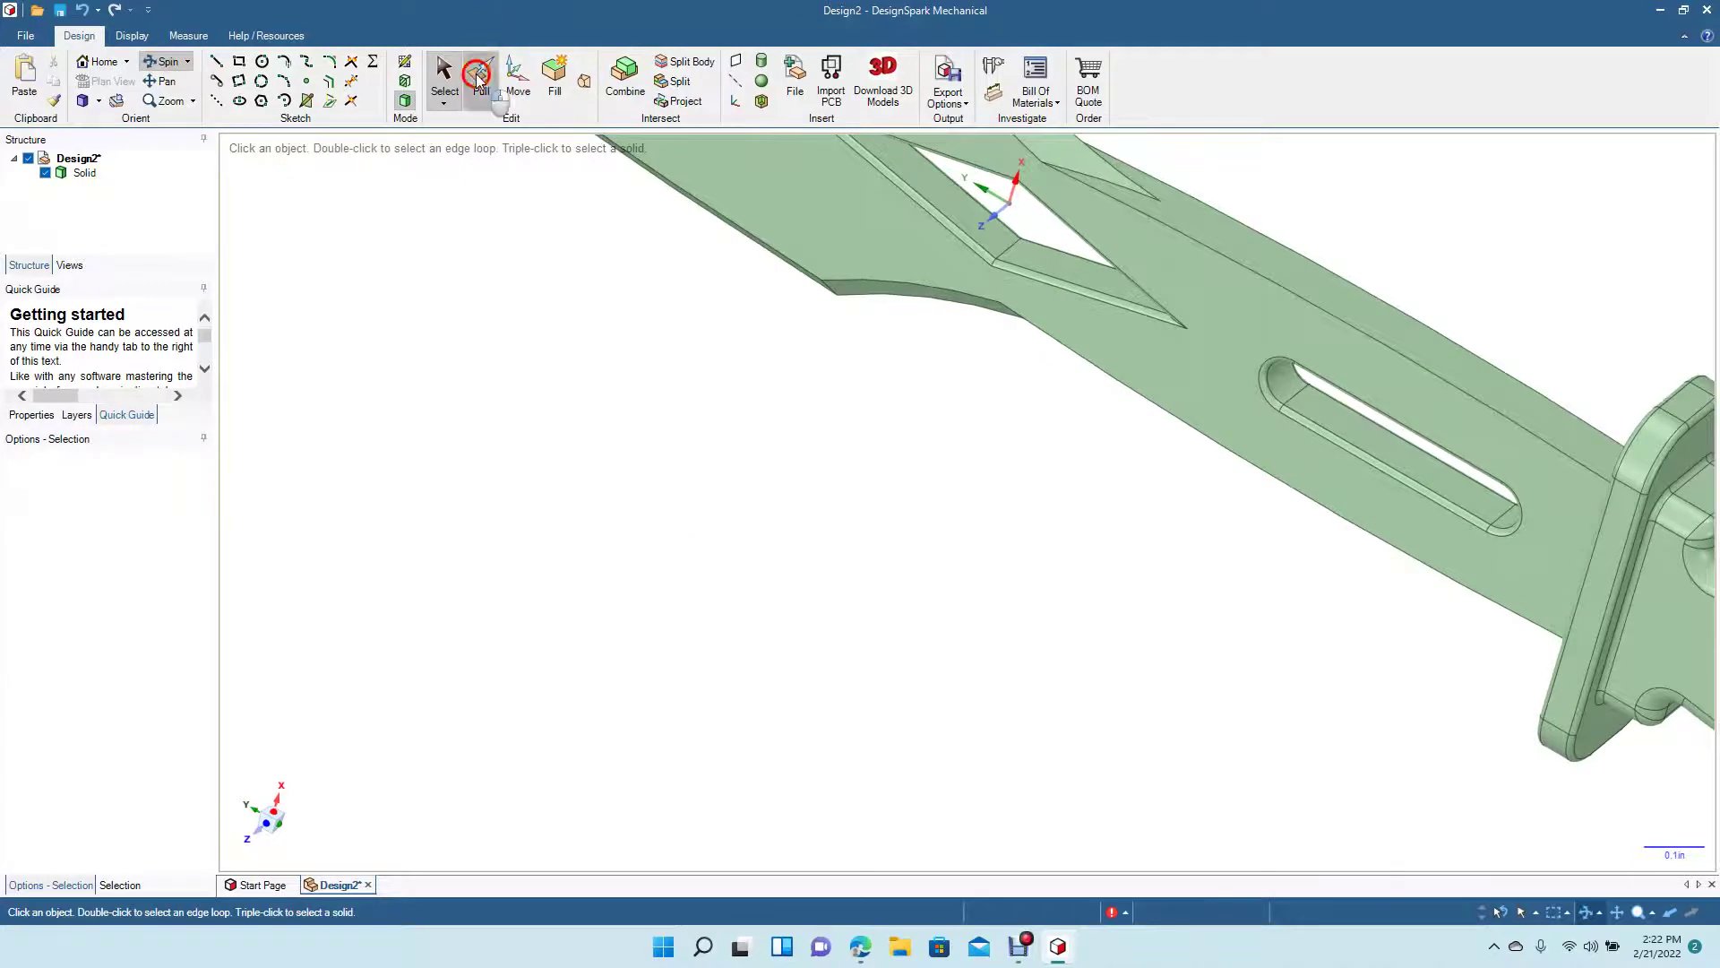
left_click(1218, 259)
left_click(1217, 259)
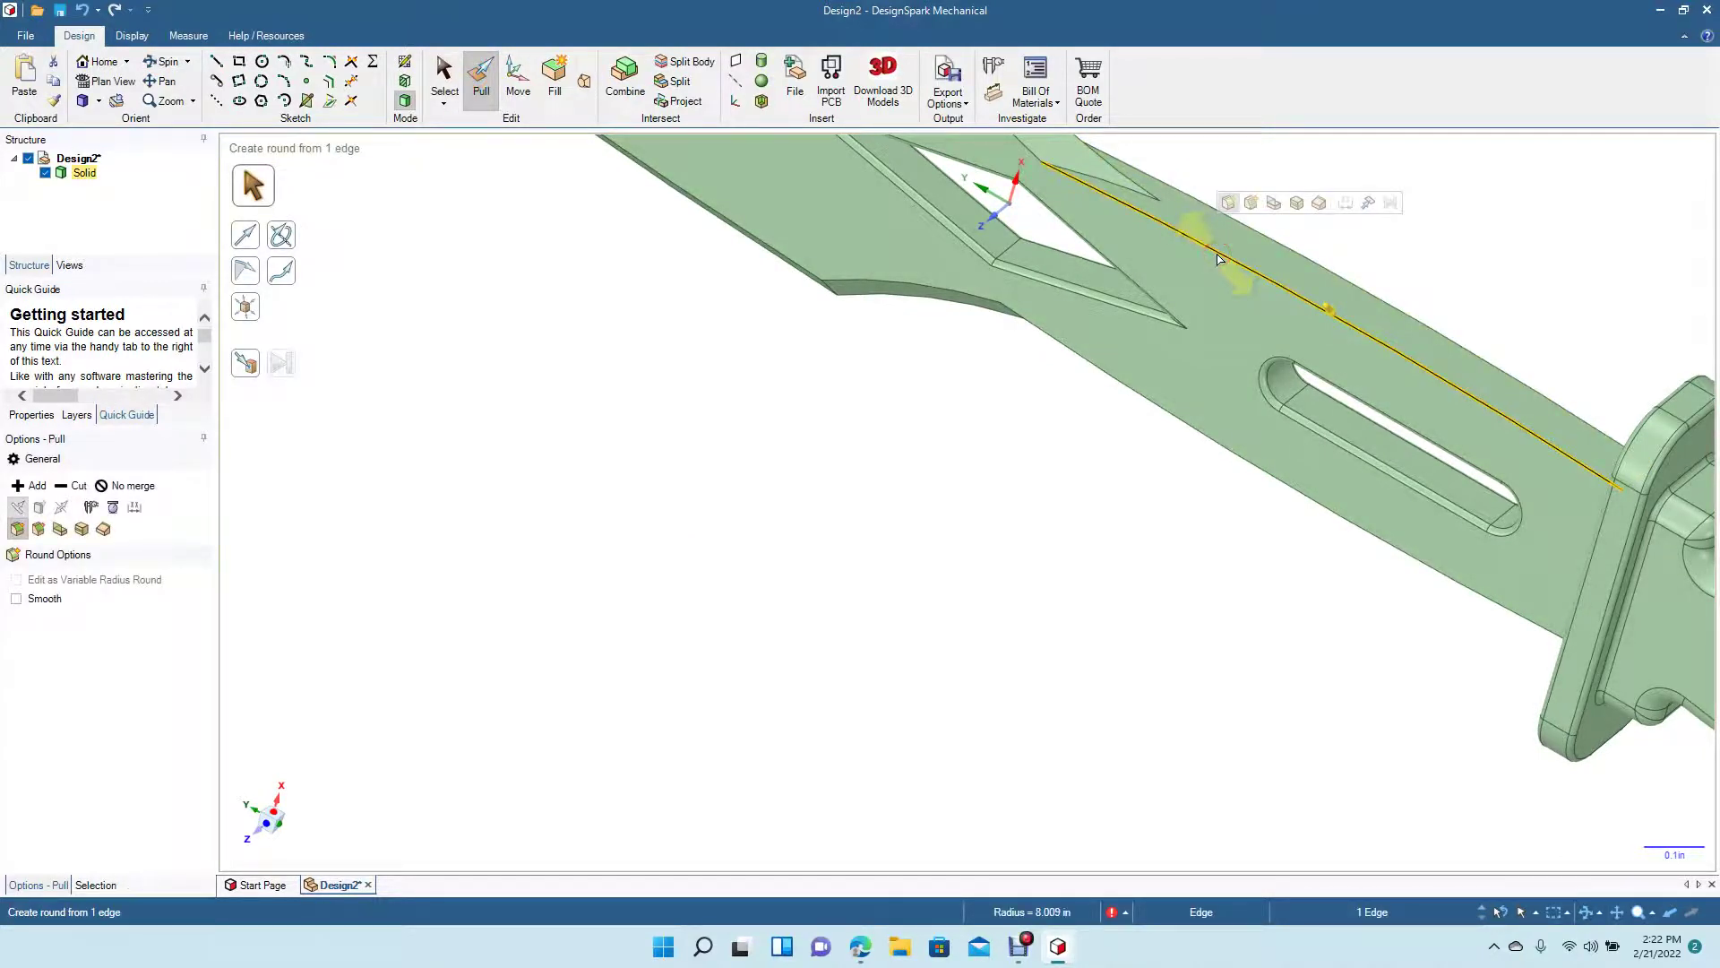
left_click(1201, 239)
left_click_drag(1197, 224, 1230, 254)
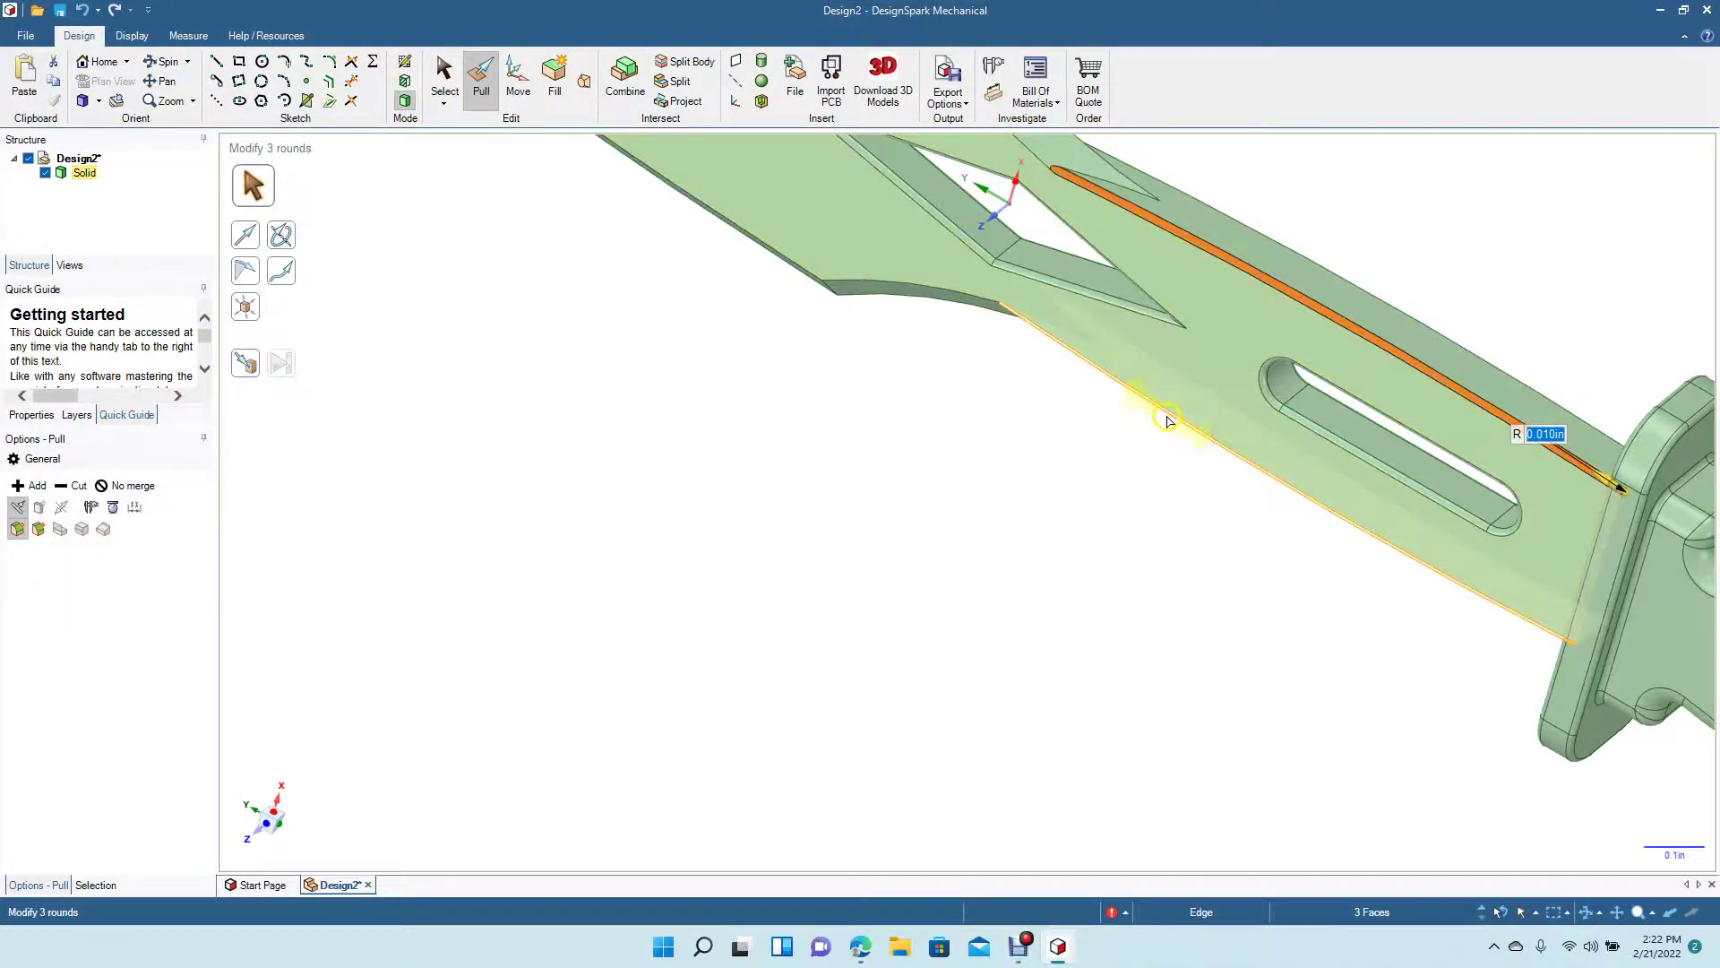
Step: Round the long edge between guard and shoulder on the blade's -X side, +Z face, to a radius of about 0.01 in
left_click_drag(1168, 419, 1196, 418)
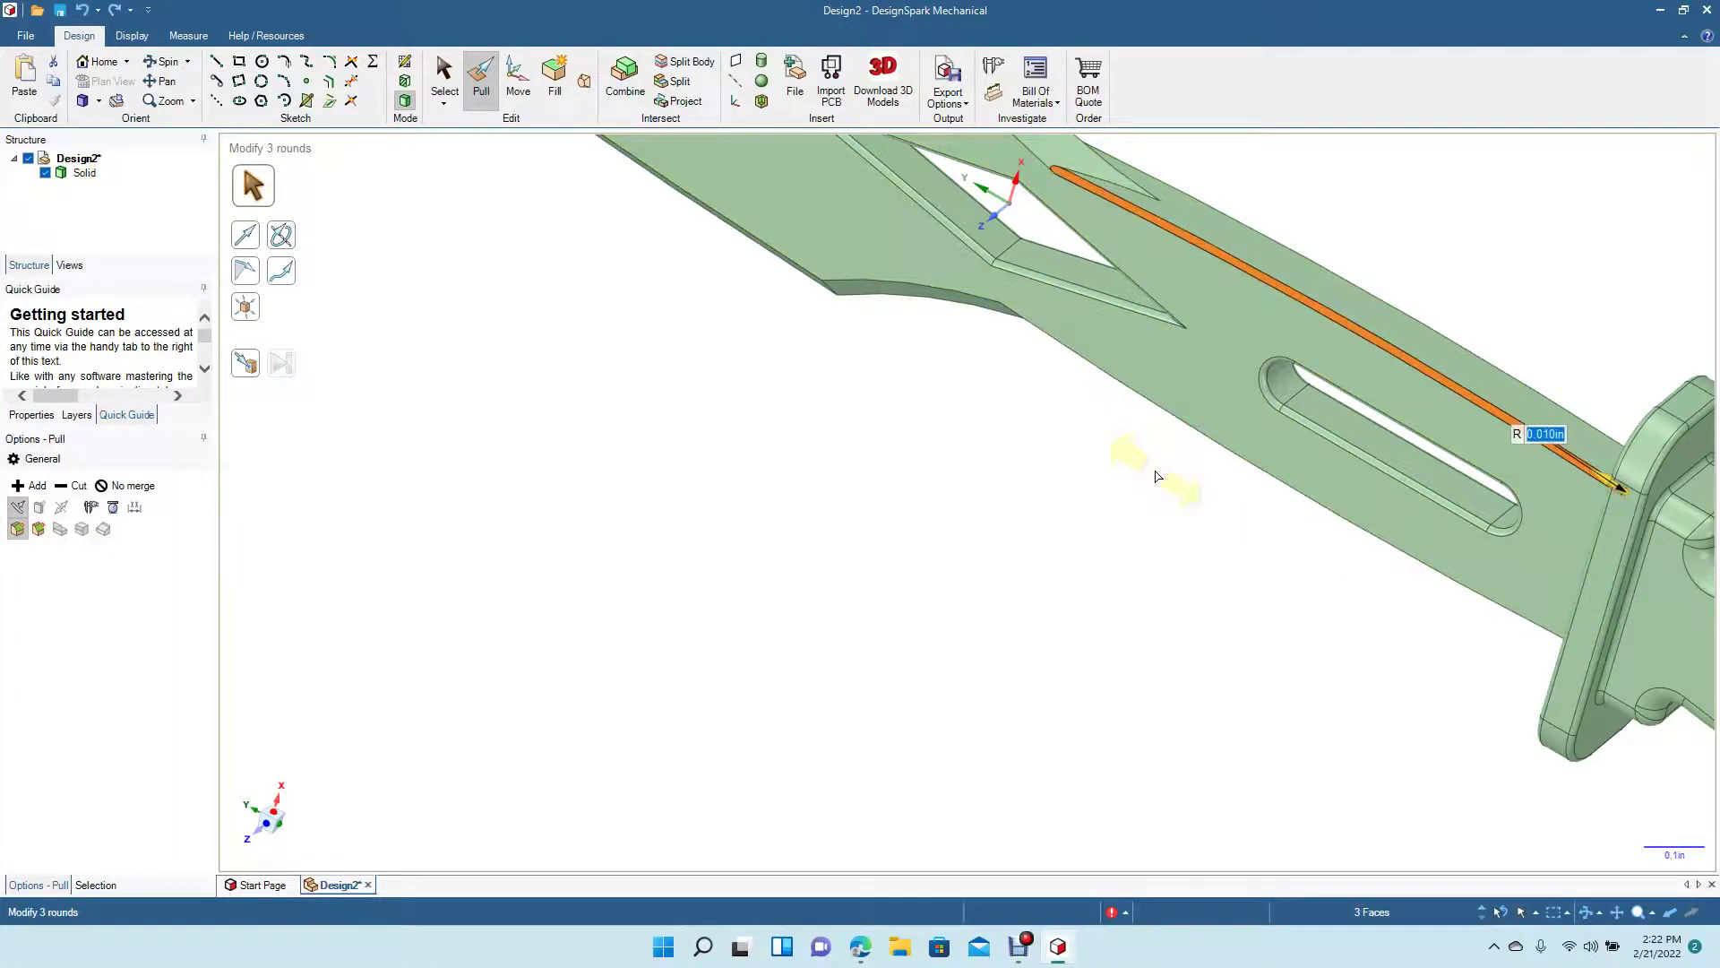
left_click(1132, 467)
left_click(1155, 407)
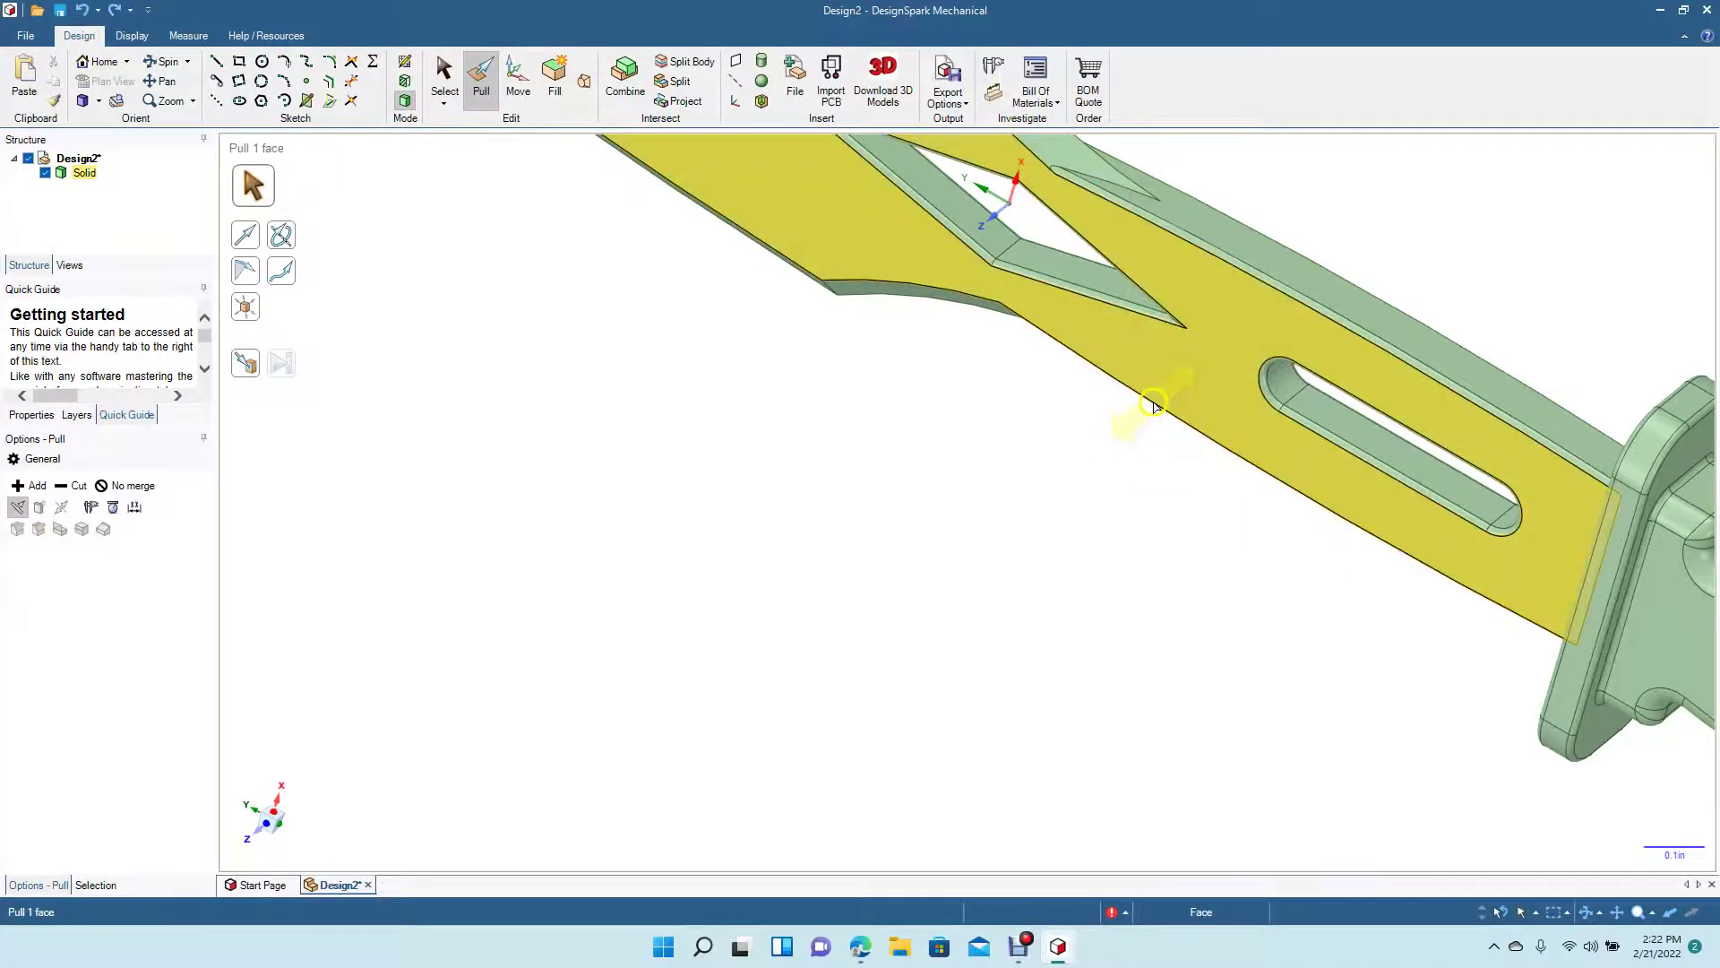
left_click(1163, 411)
left_click(1162, 416)
left_click(1168, 409)
left_click(1159, 415)
left_click(1164, 413)
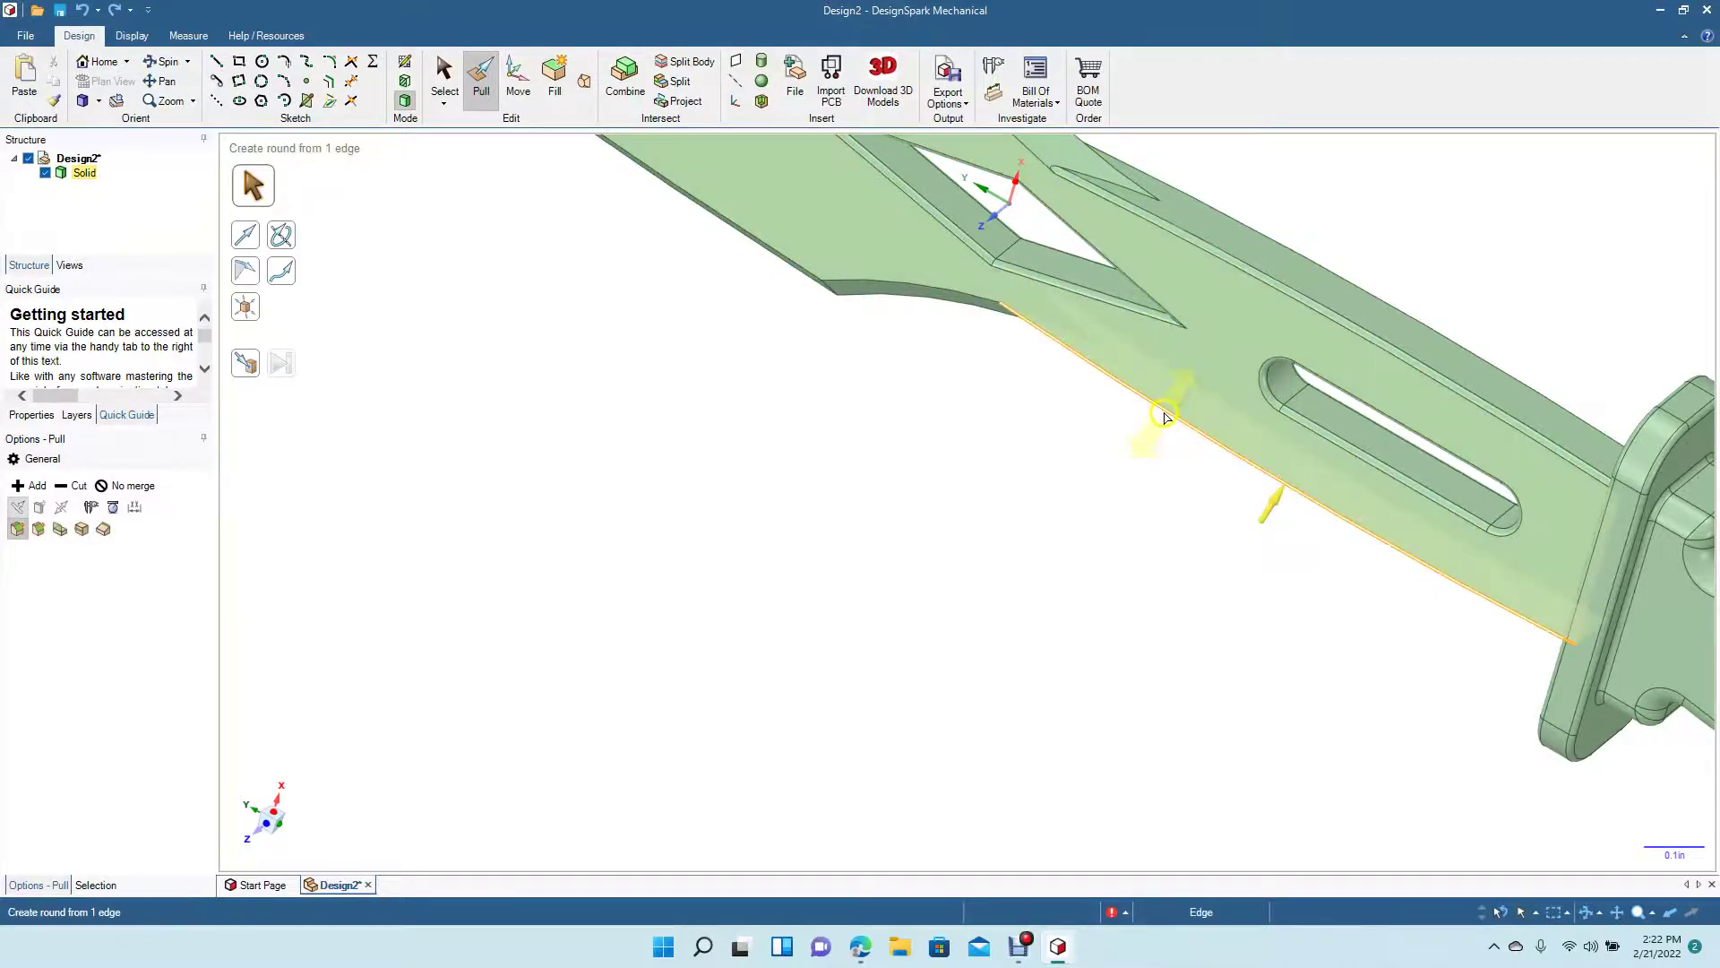
left_click(1175, 409)
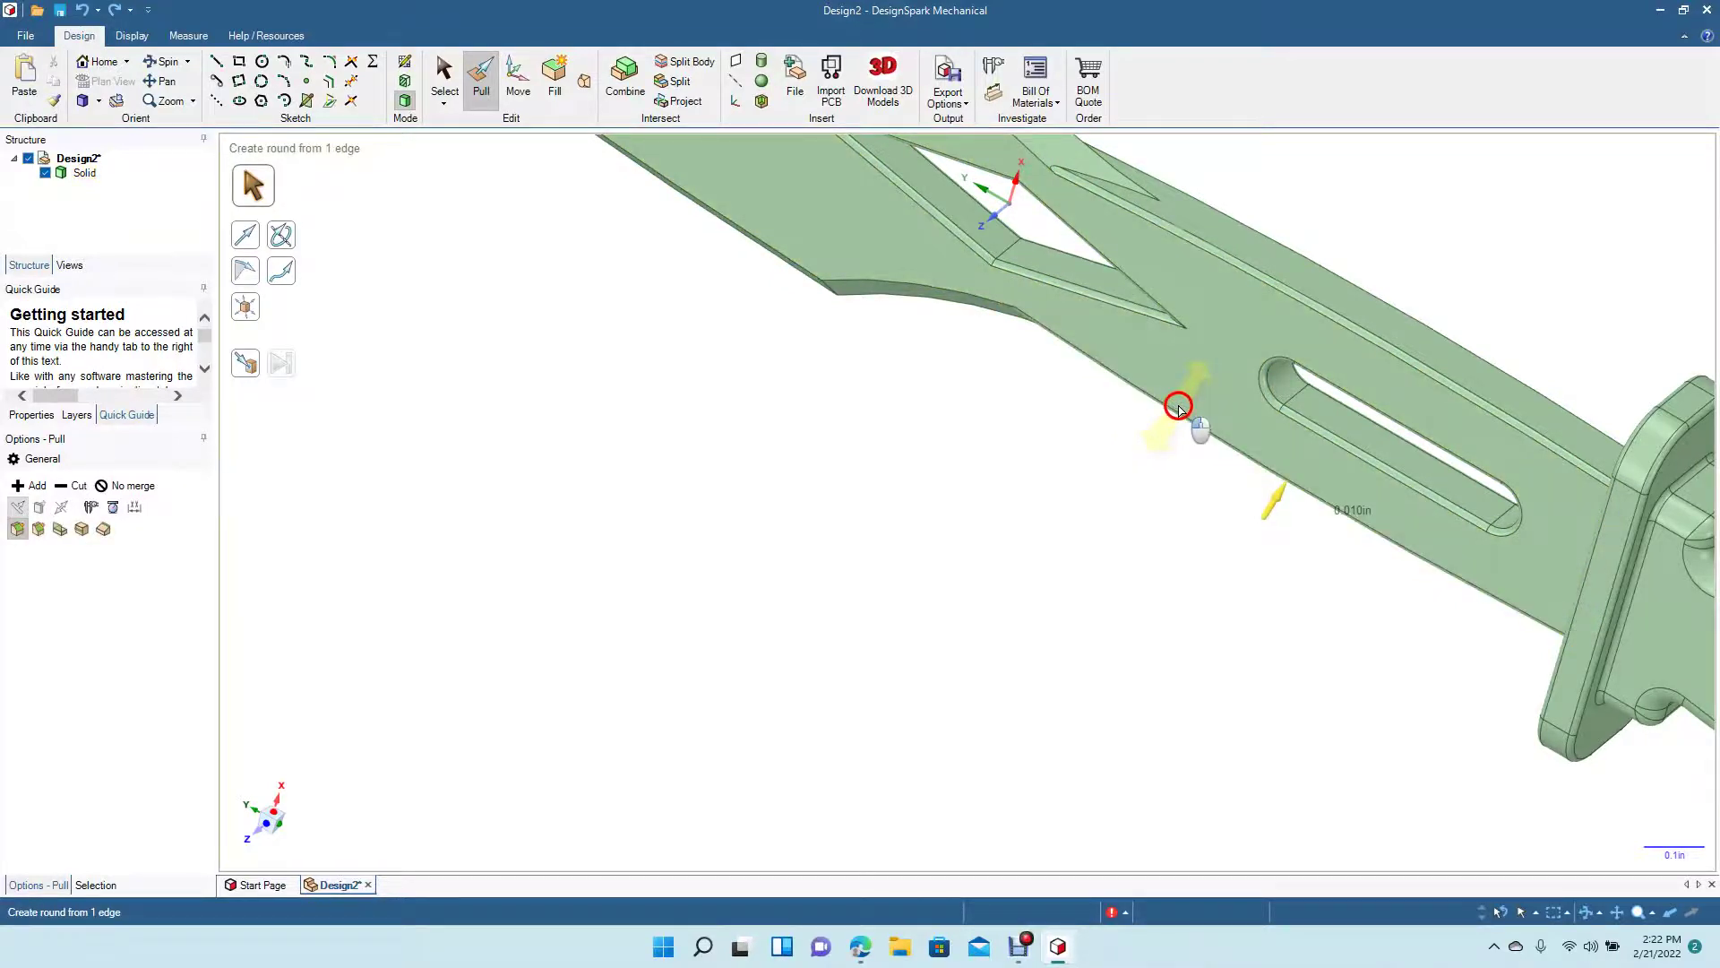
left_click_drag(1179, 405, 1181, 405)
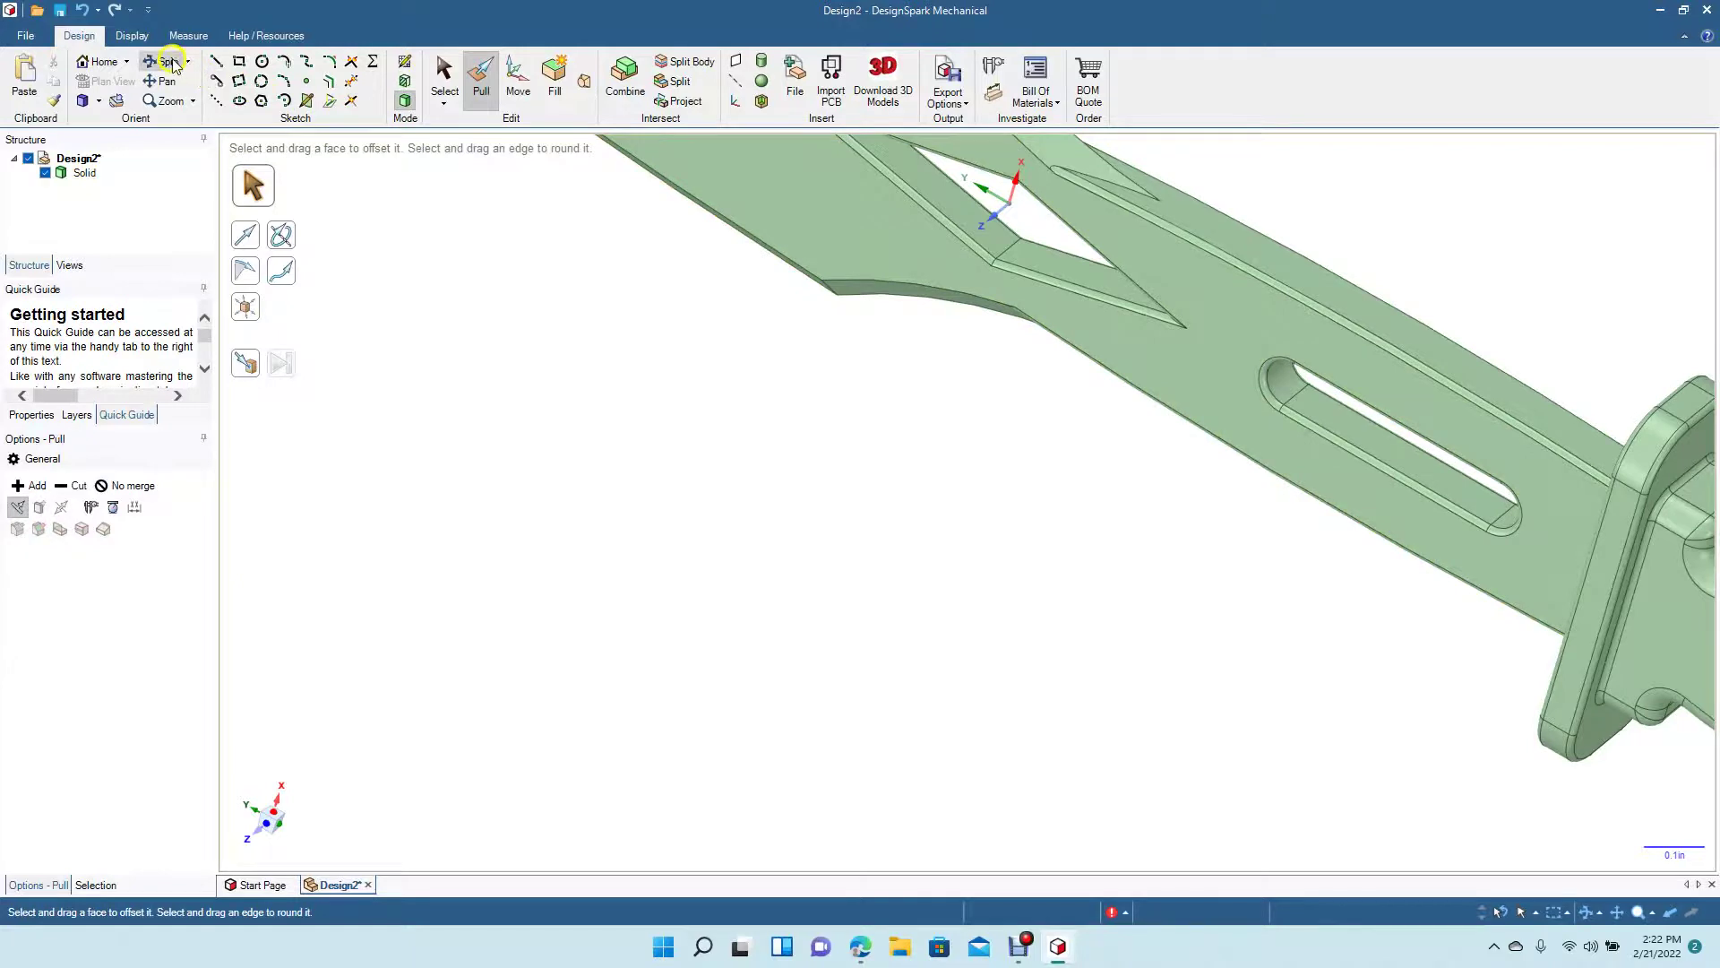
Step: Round the long edge between guard and shoulder on the blade's +X side, -Z face, to a radius of about 0.01 in
left_click_drag(1022, 357, 872, 499)
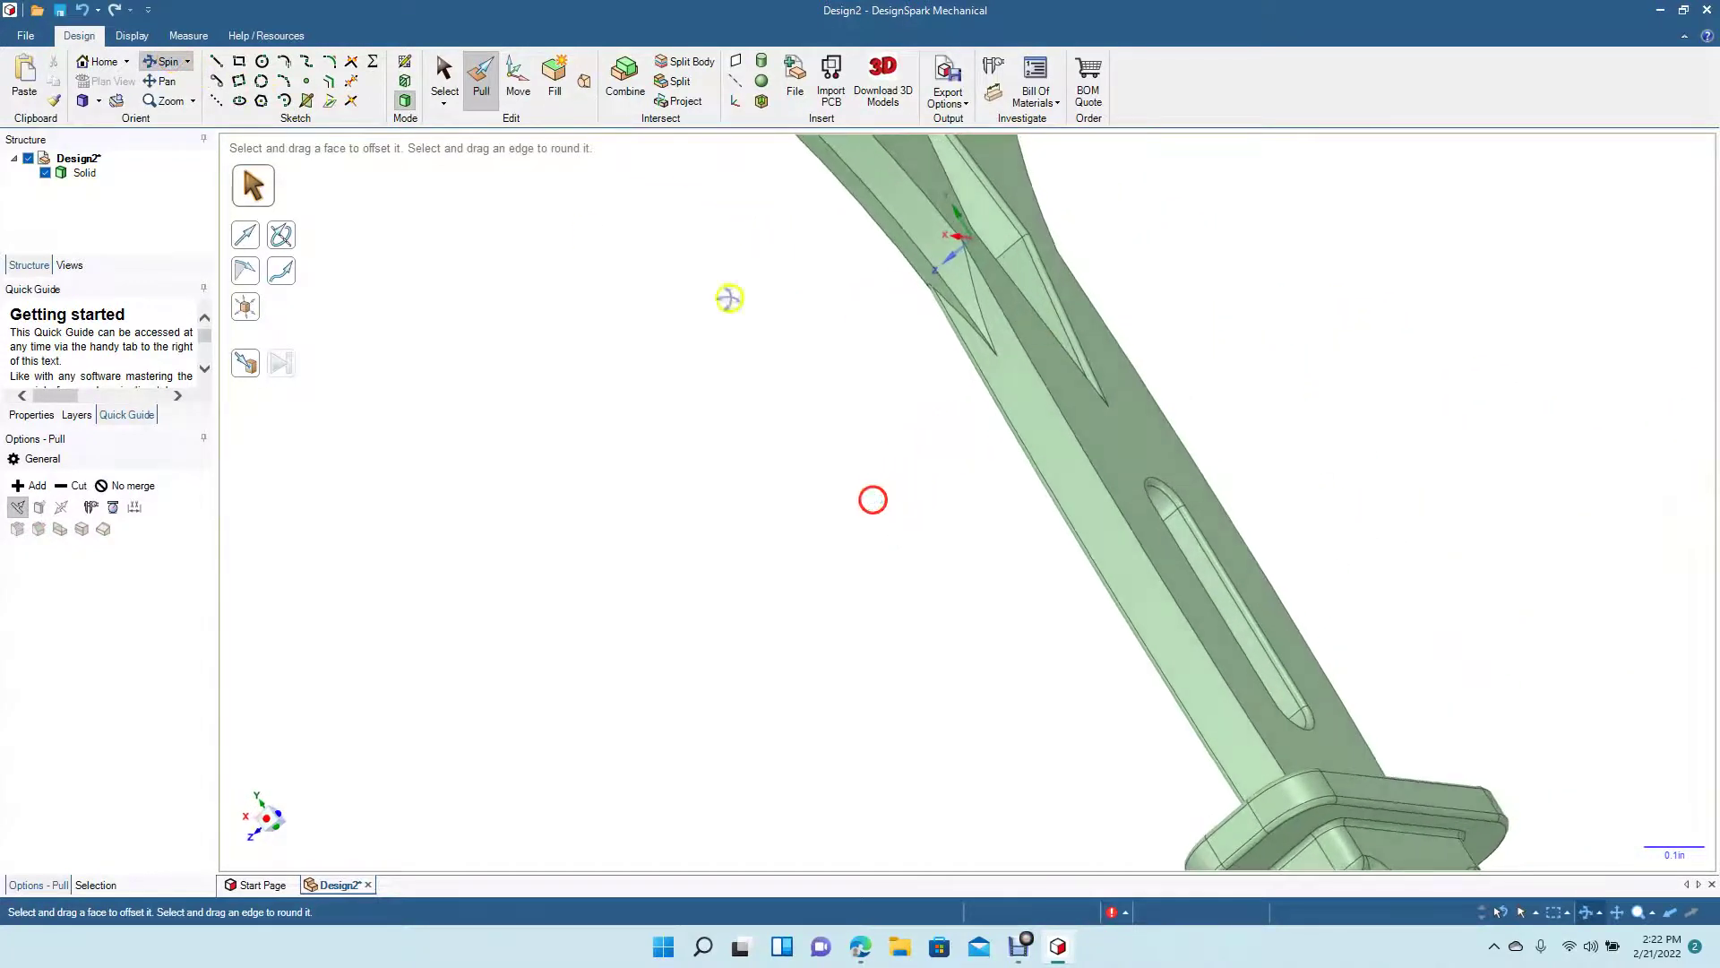
left_click(481, 81)
left_click(1047, 400)
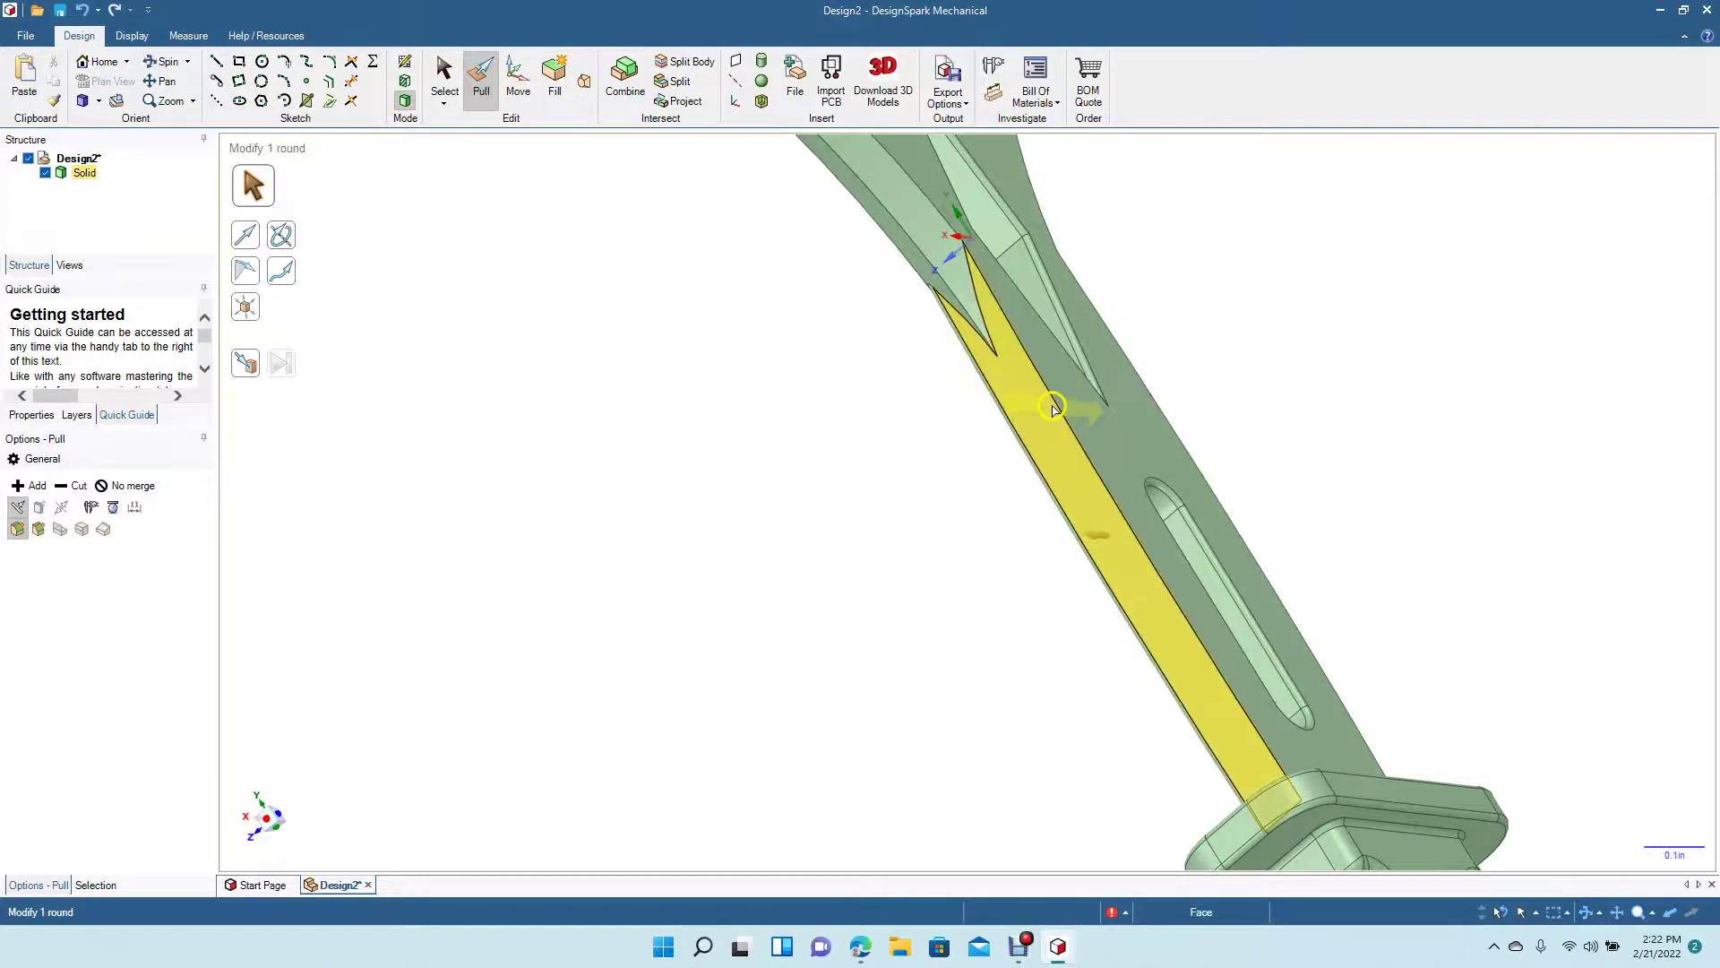
left_click(1057, 408)
left_click_drag(1058, 408, 1049, 419)
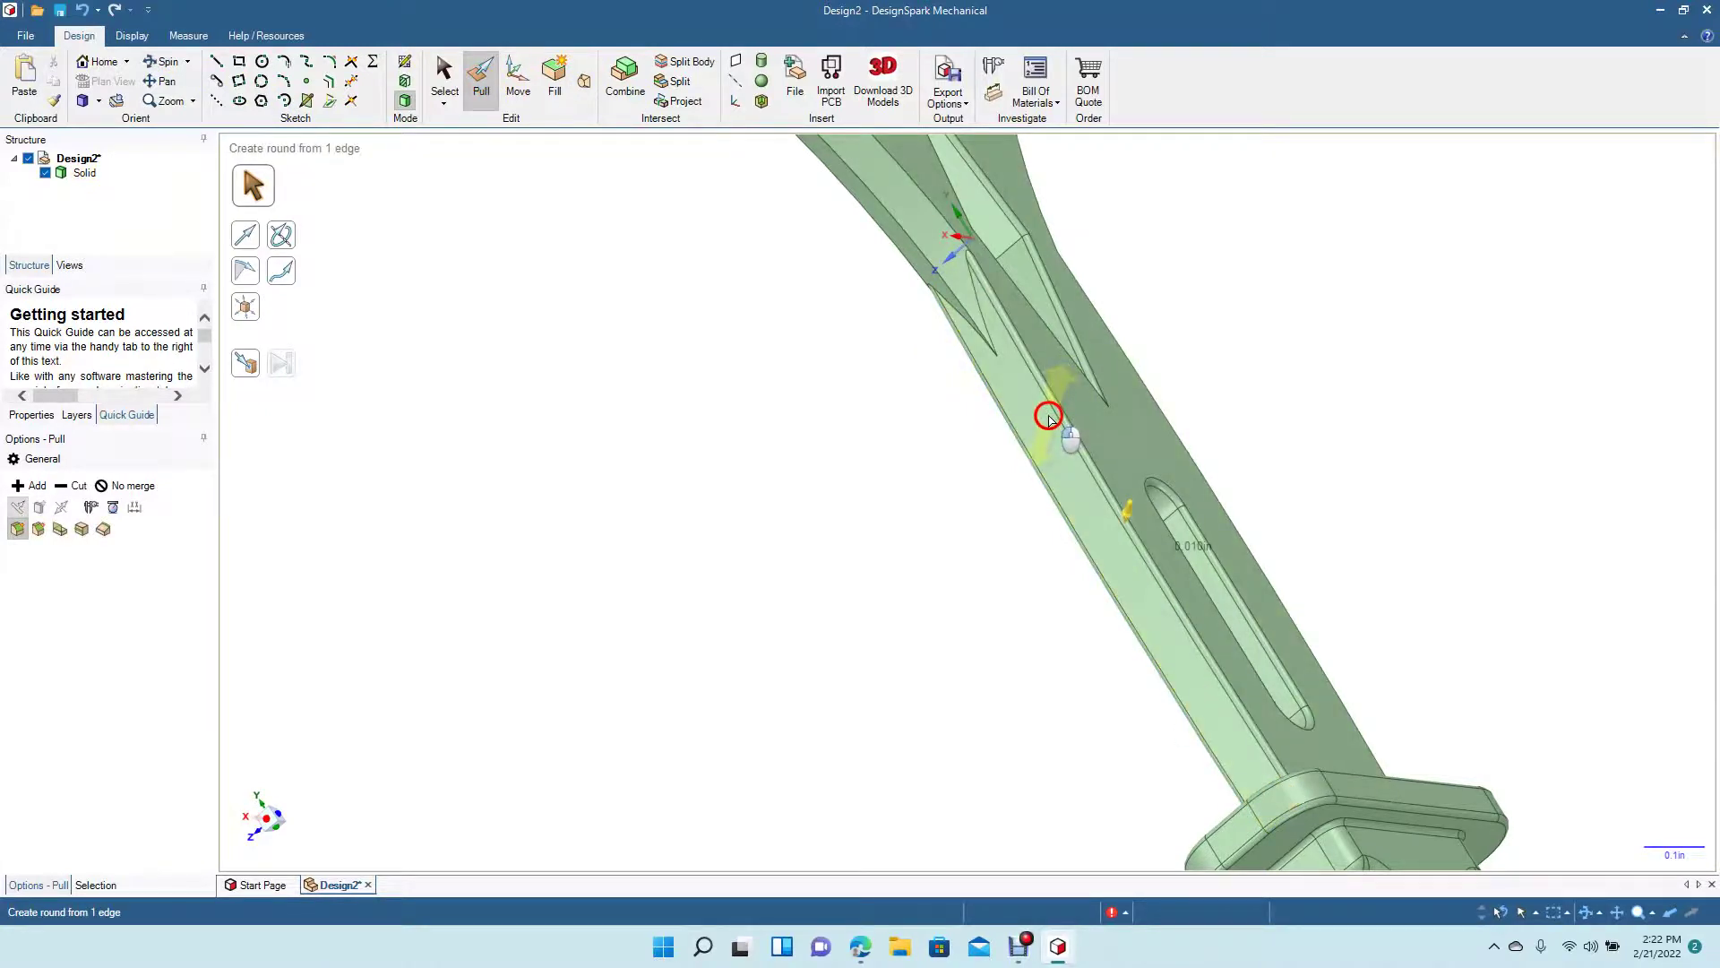
left_click(1049, 417)
Step: Round the remaining long edge between guard and shoulder on the blade's -X side, -Z face, to match the other three
left_click(574, 182)
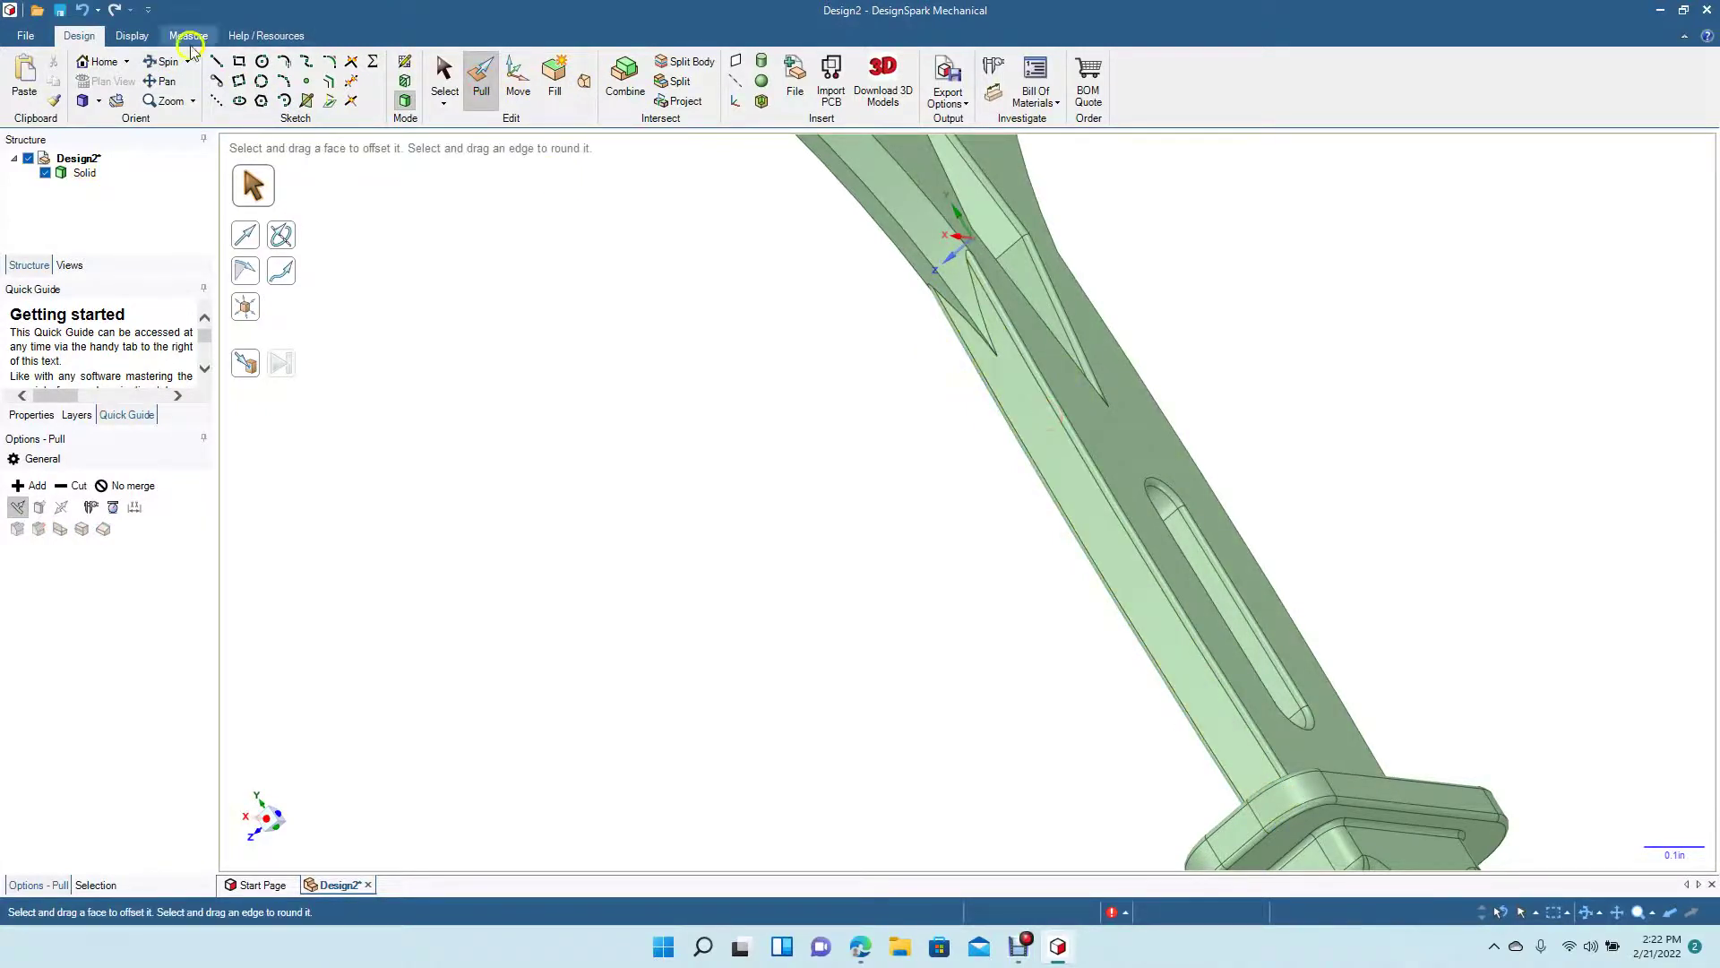
left_click_drag(654, 346, 415, 407)
left_click(475, 92)
left_click(995, 548)
left_click(988, 551)
left_click_drag(1000, 556, 993, 568)
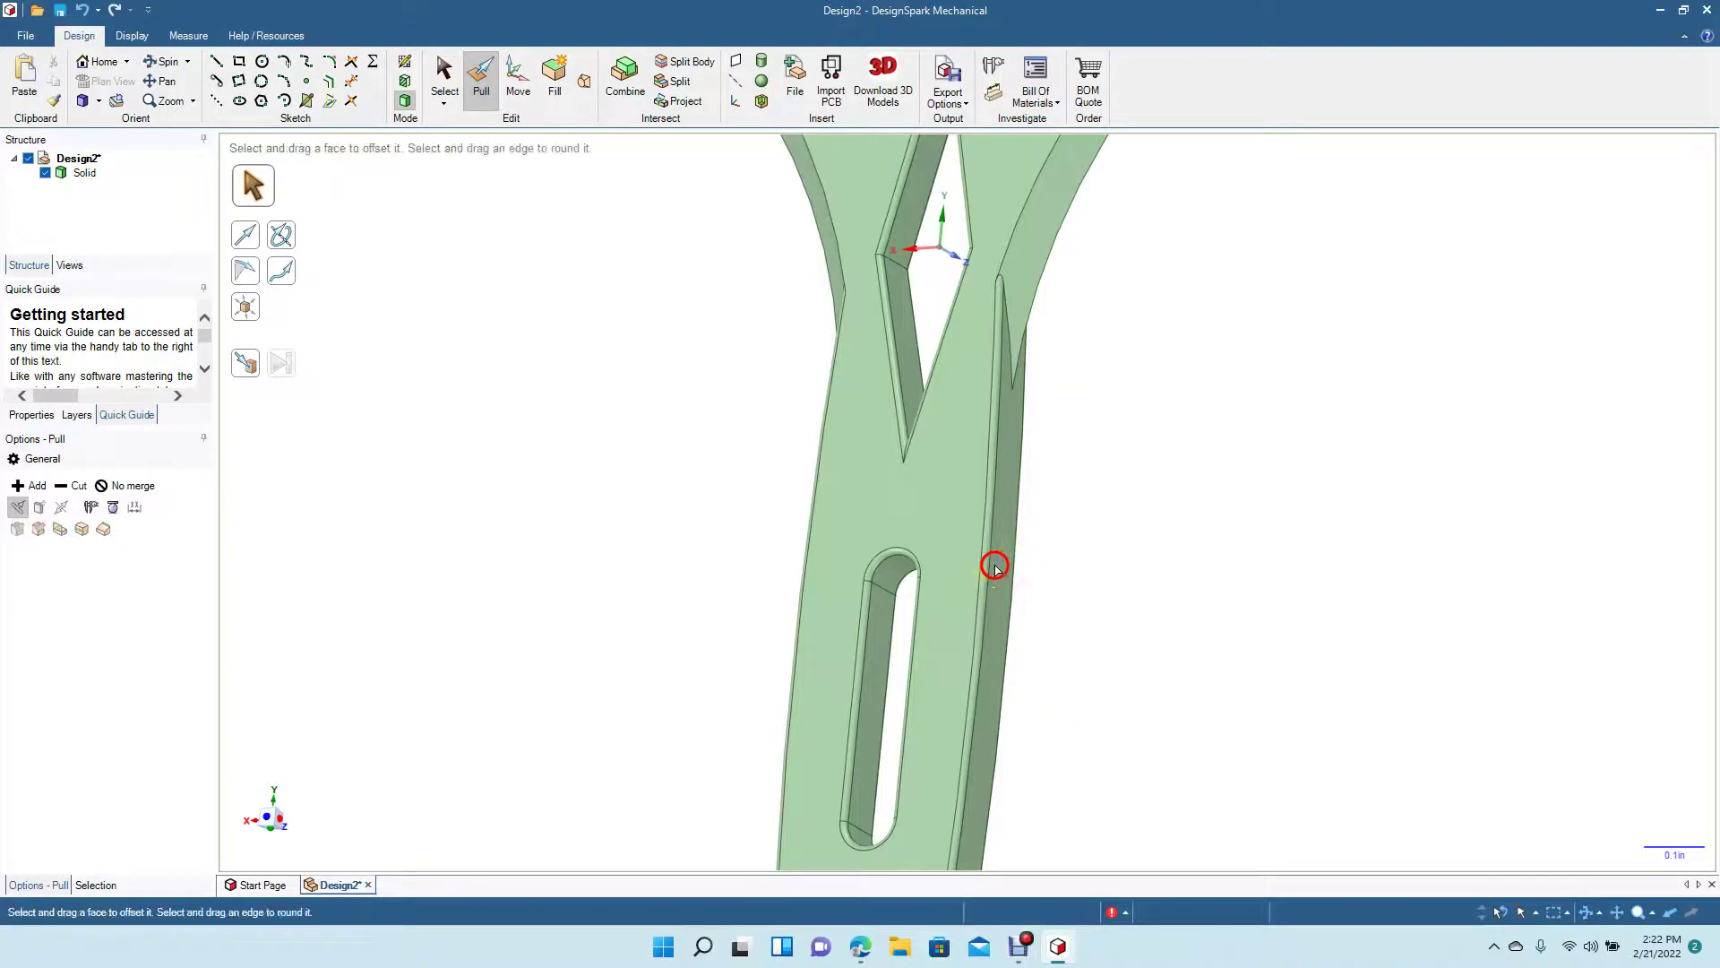
left_click(438, 80)
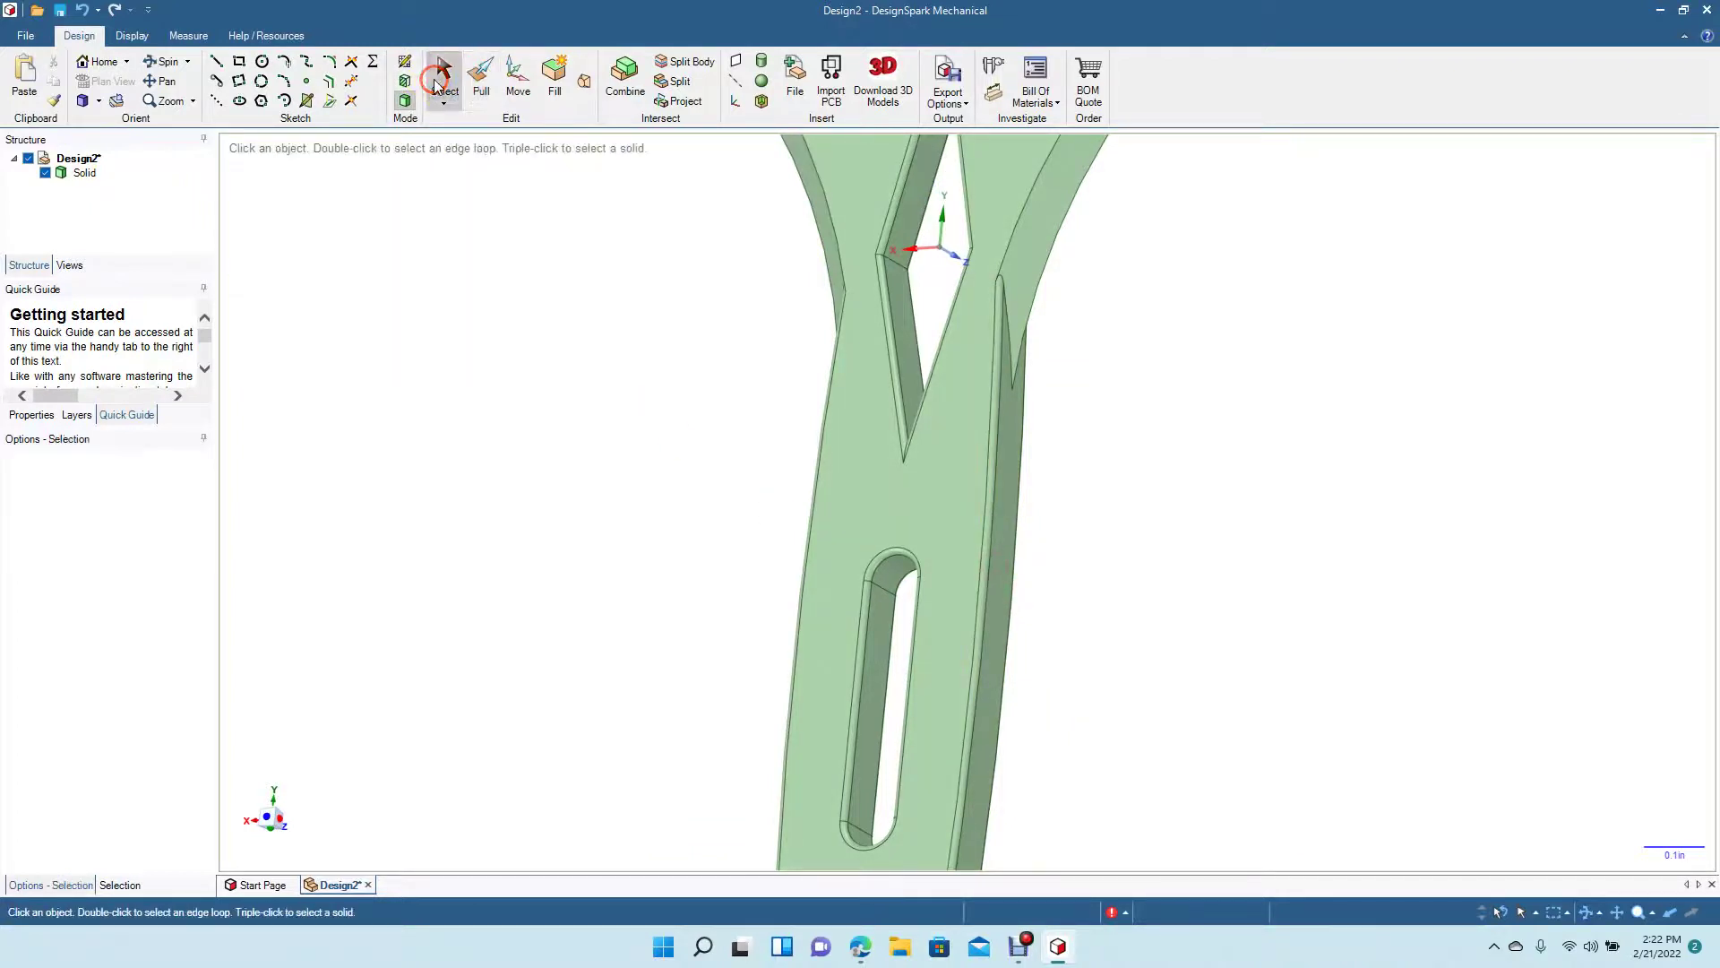
Step: Examine the whole dagger from an angle and in the Top view
left_click(102, 103)
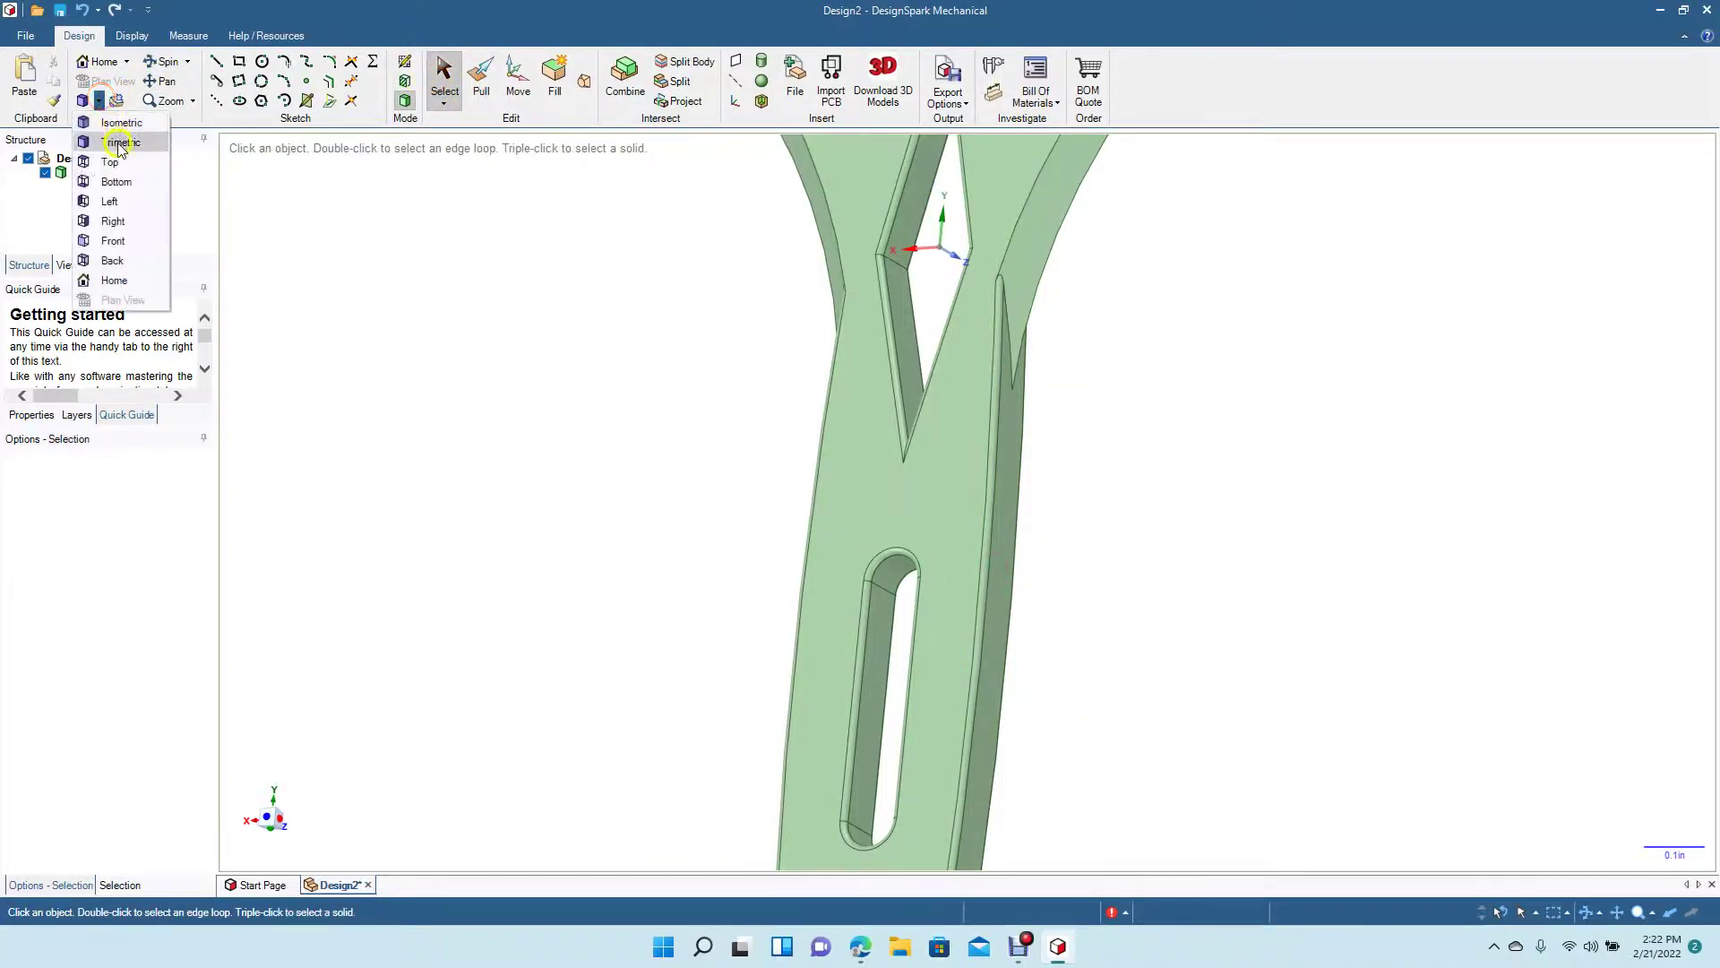
left_click(124, 159)
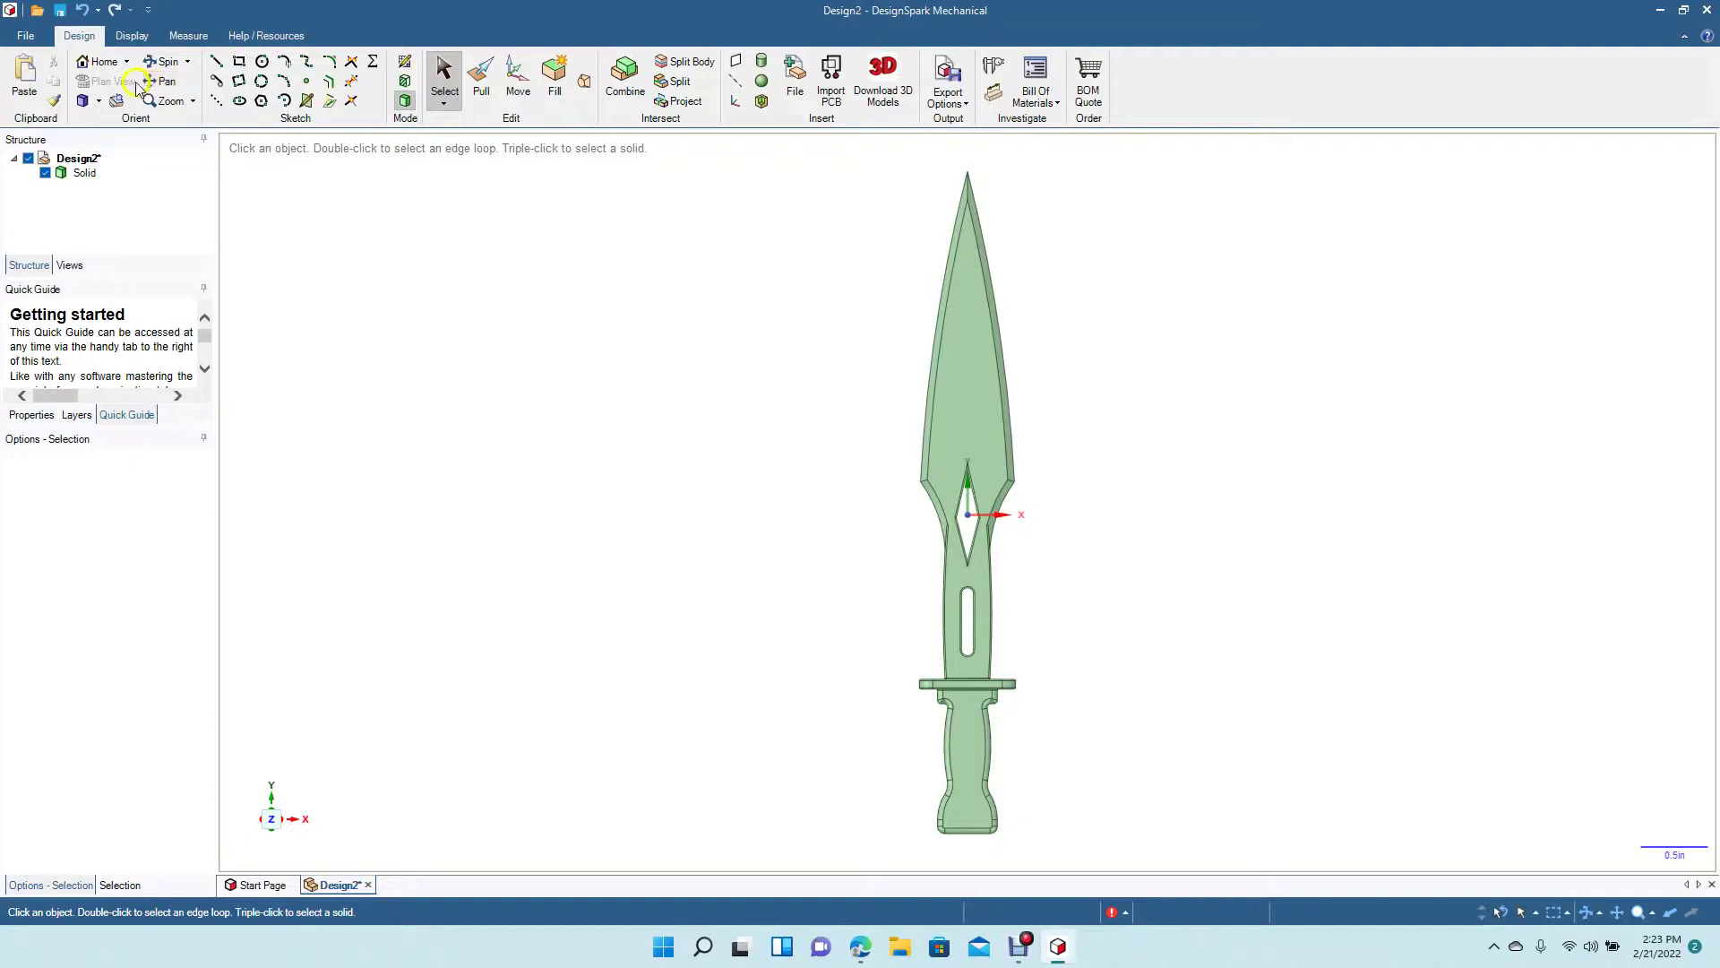
left_click(164, 61)
left_click_drag(668, 428, 634, 396)
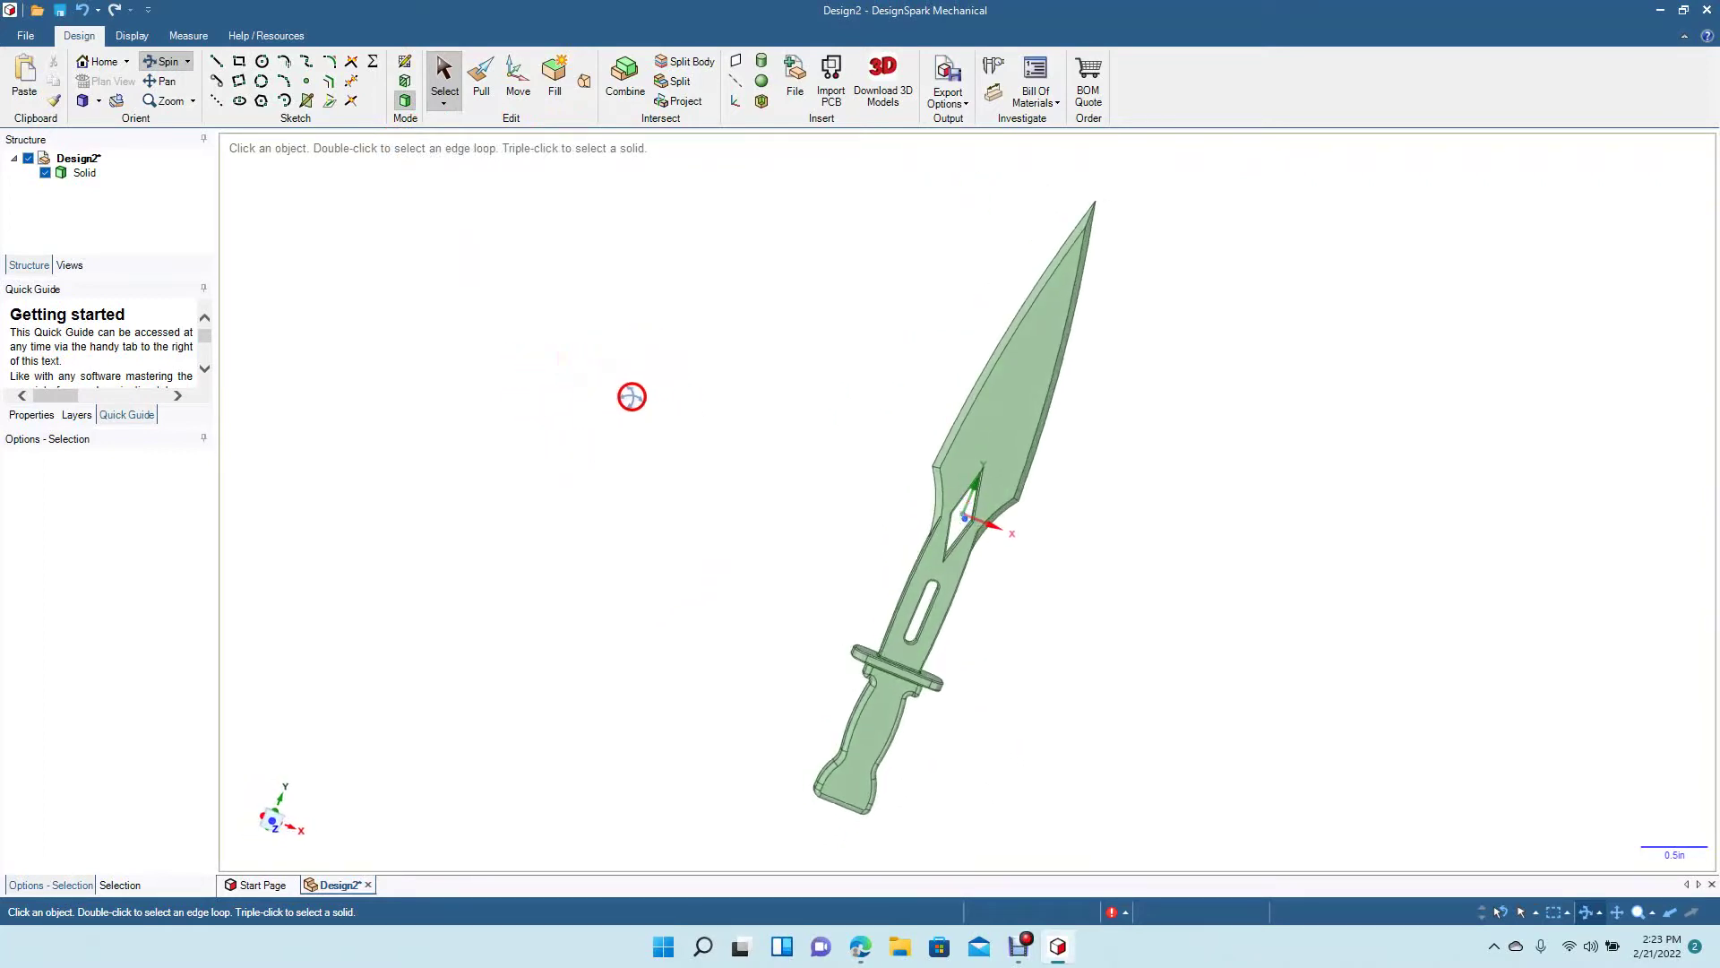
left_click(98, 103)
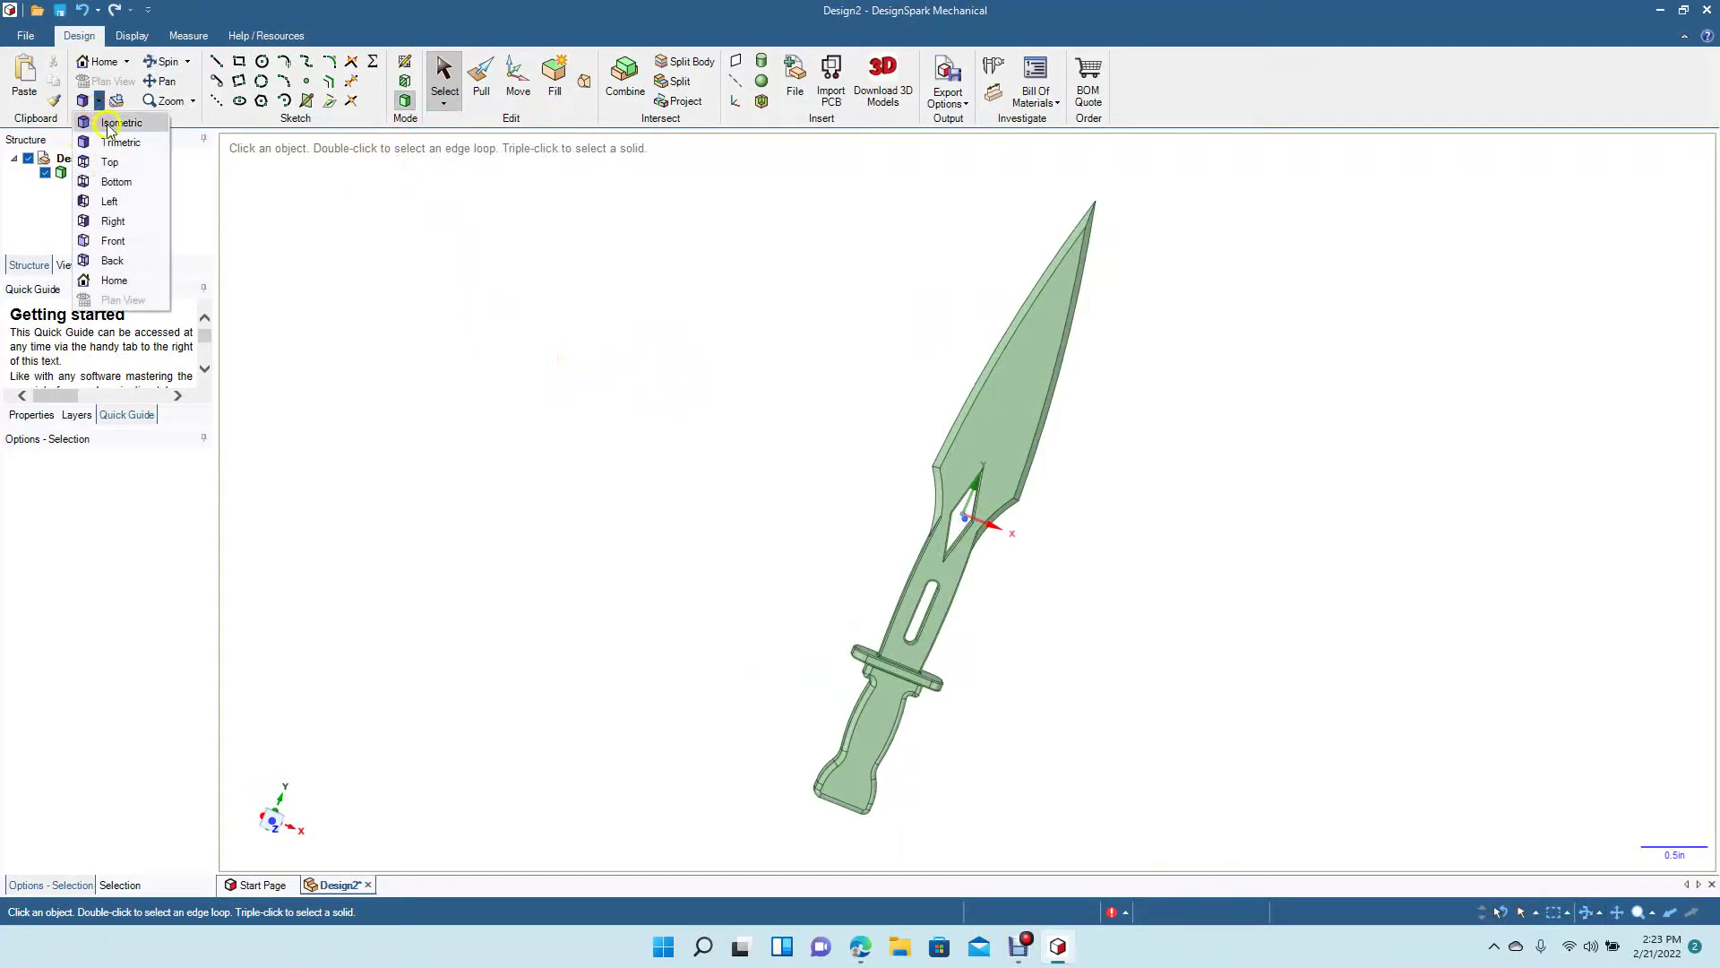
left_click(116, 161)
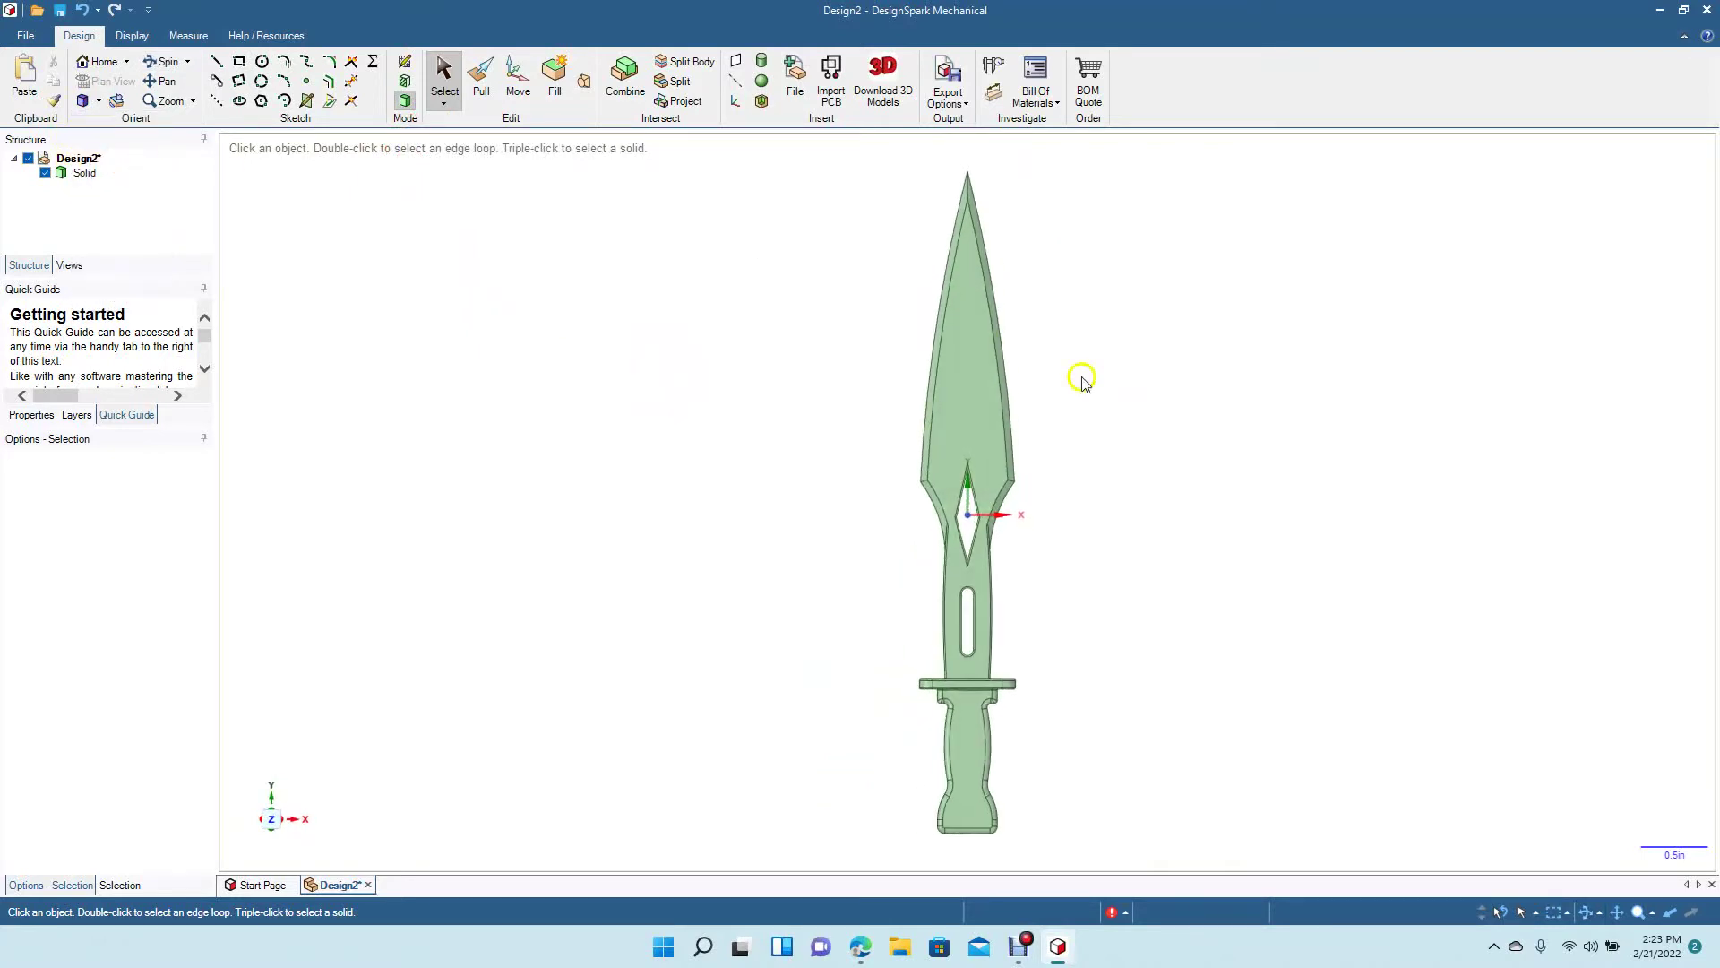